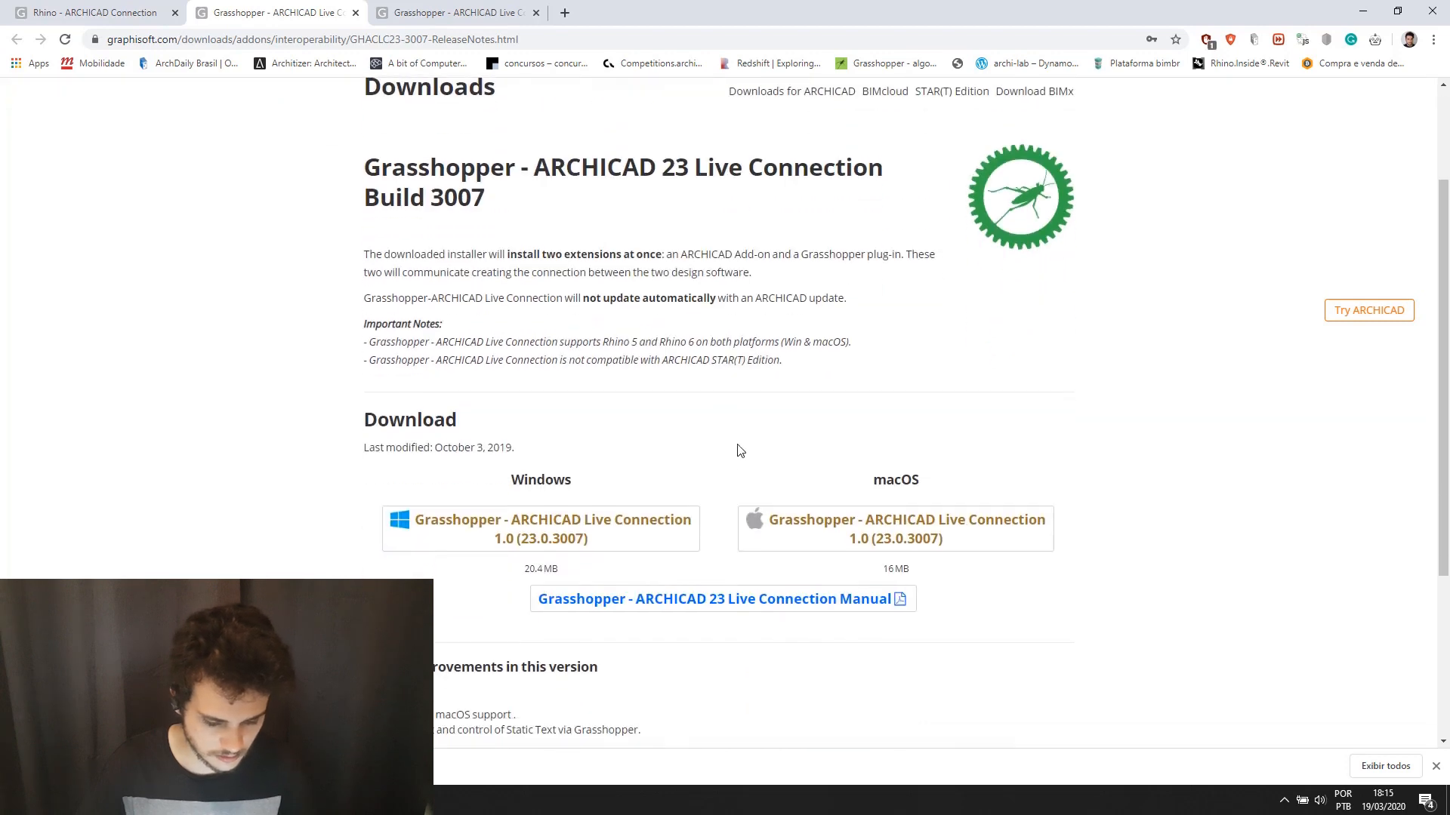
Try to download the Windows installer of Grasshopper - ARCHICAD Live Connection 1.0 (23.0.3007).
click(456, 531)
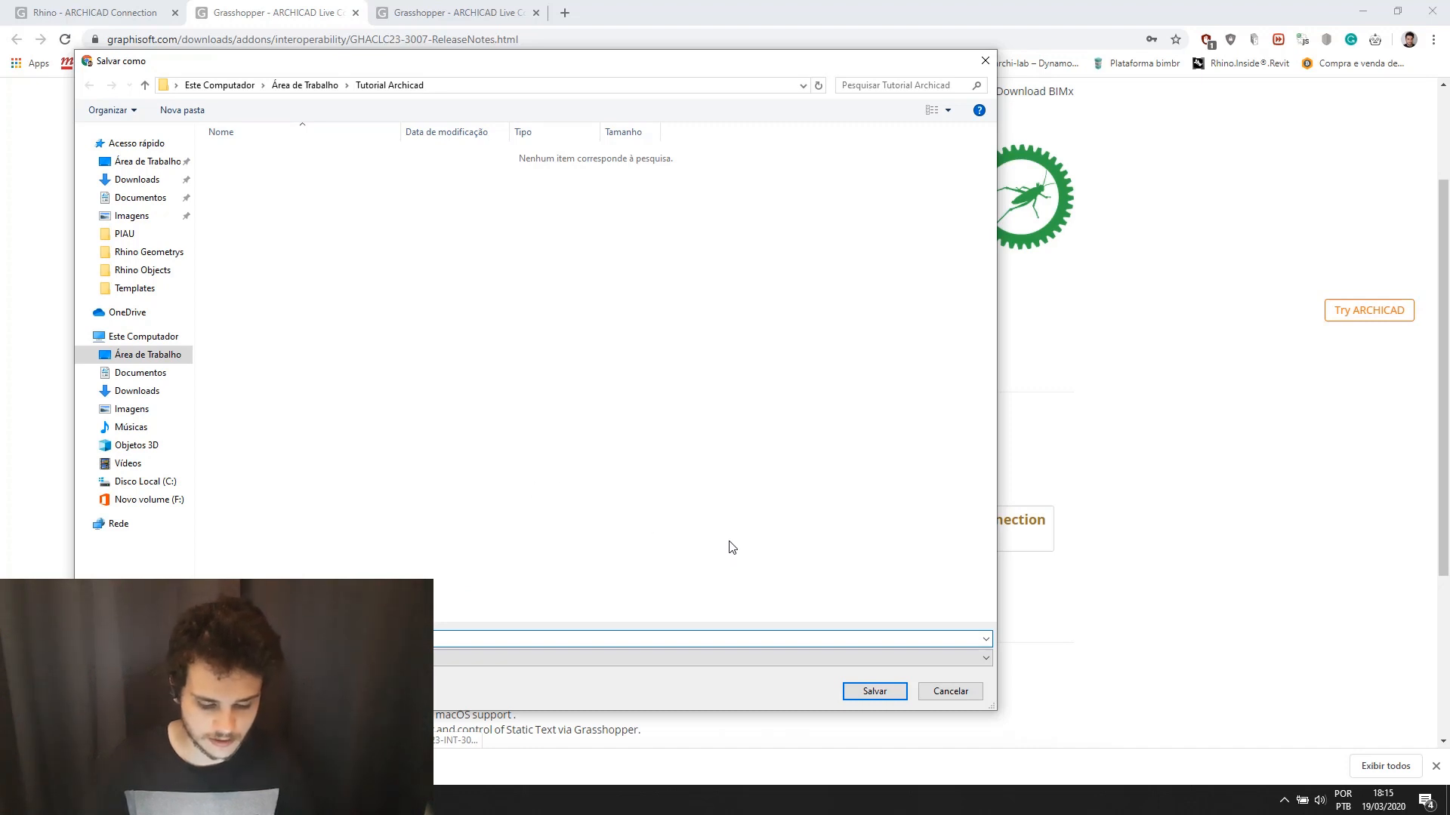
click(951, 690)
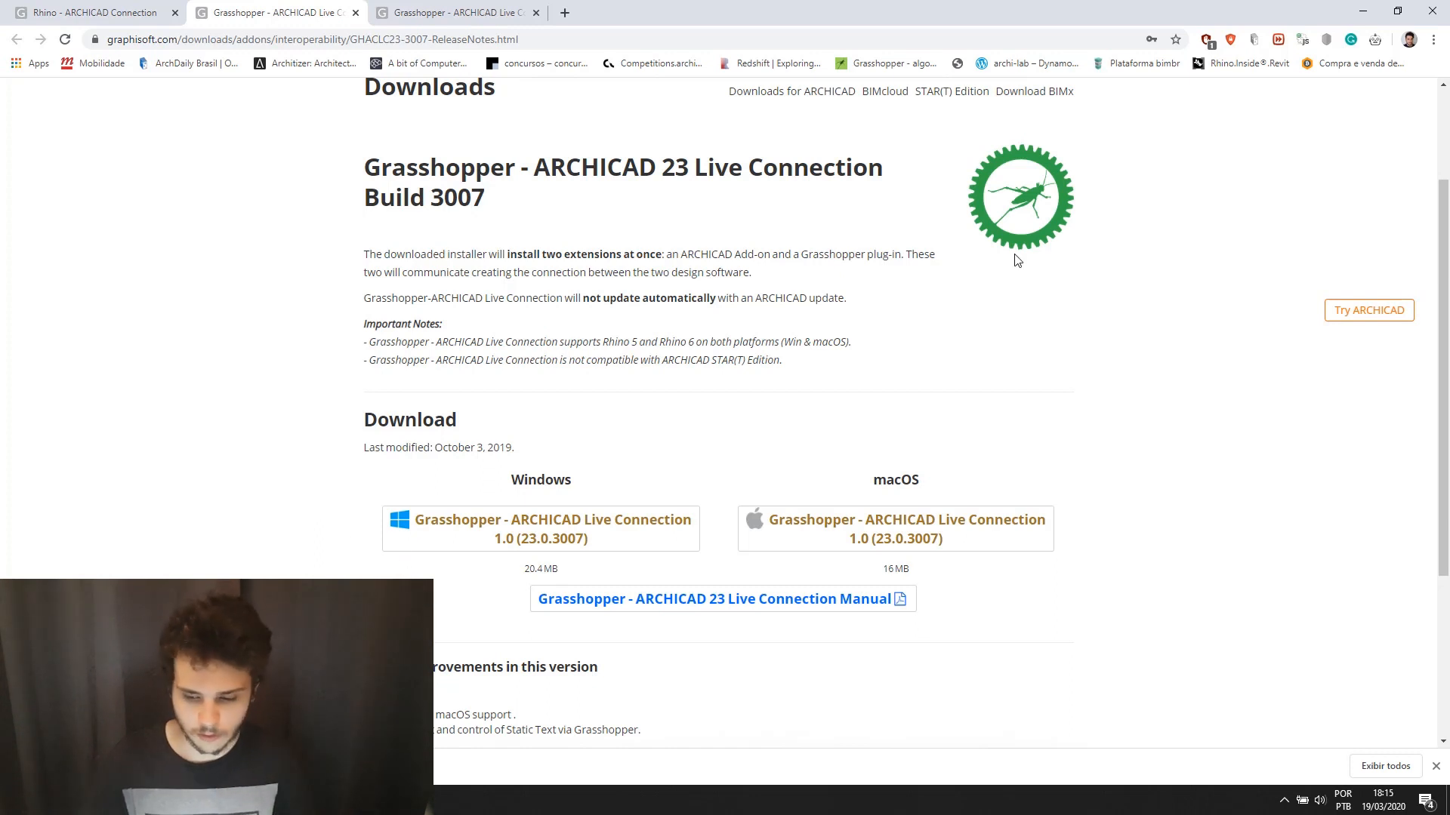
Minimize the browser and the audio recorder, and switch to the ARCHICAD 23 project's ground floor plan.
click(1363, 8)
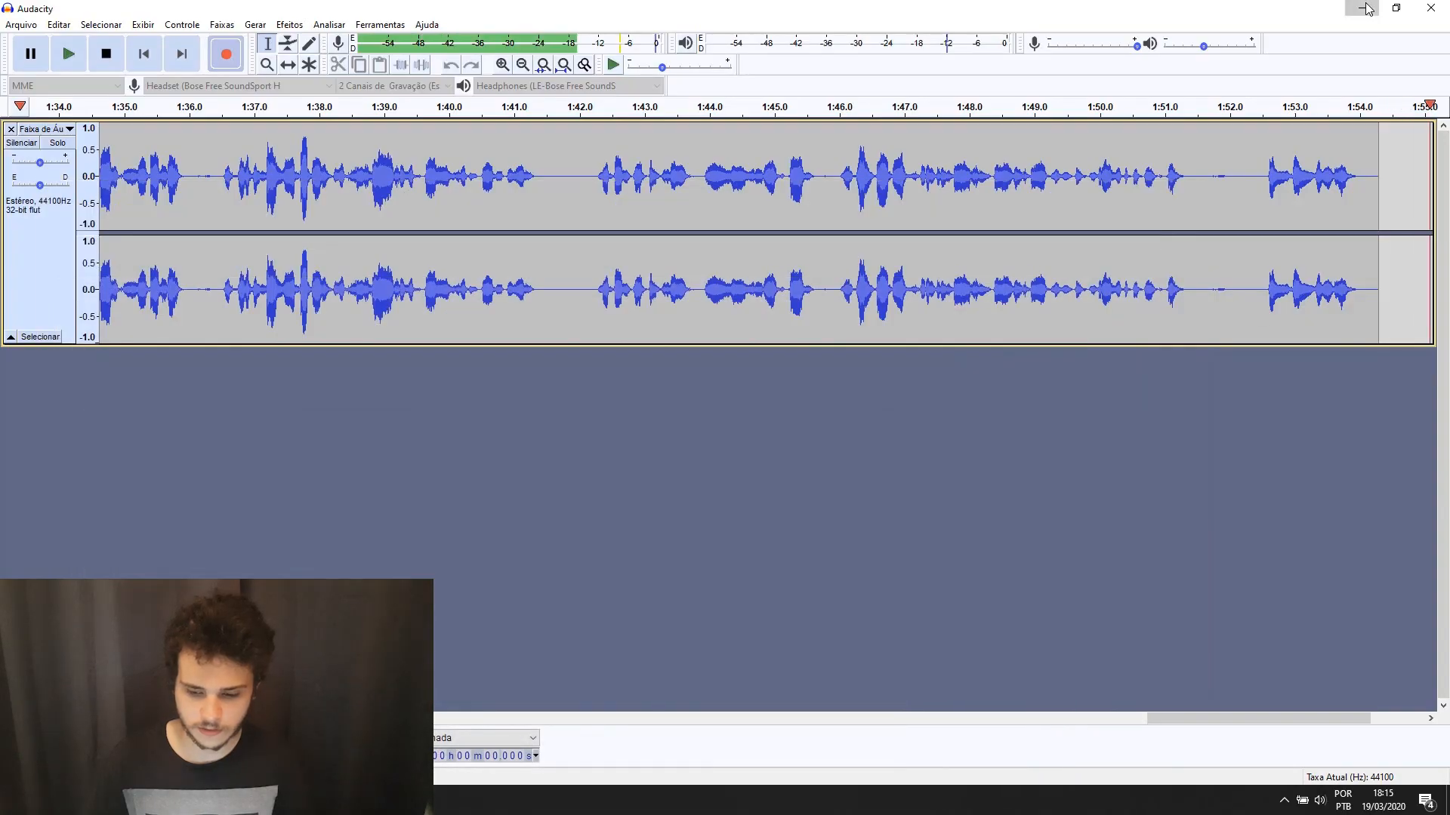
click(1361, 8)
scroll(822, 284, up, 1)
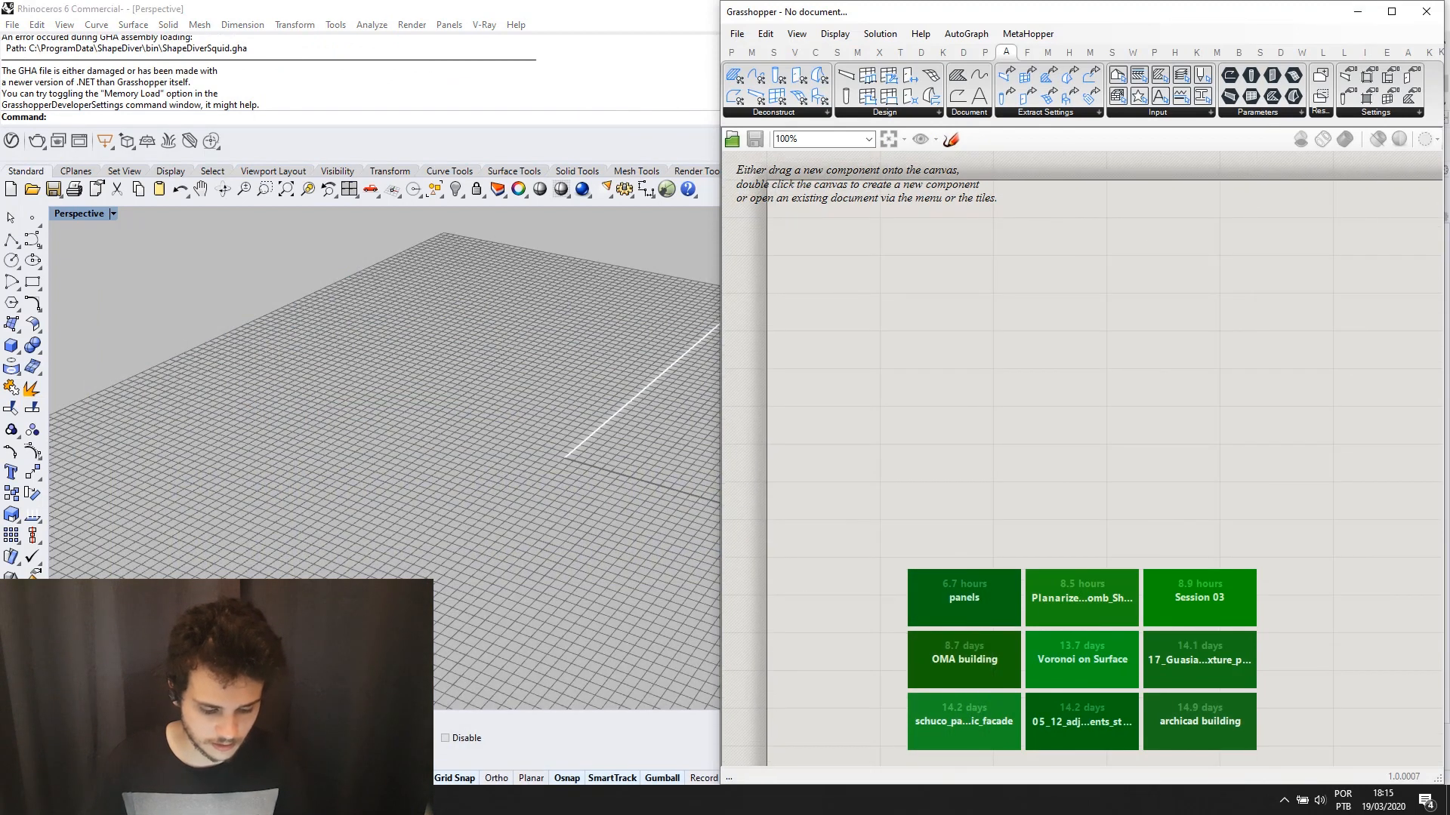
click(408, 801)
scroll(684, 495, up, 4)
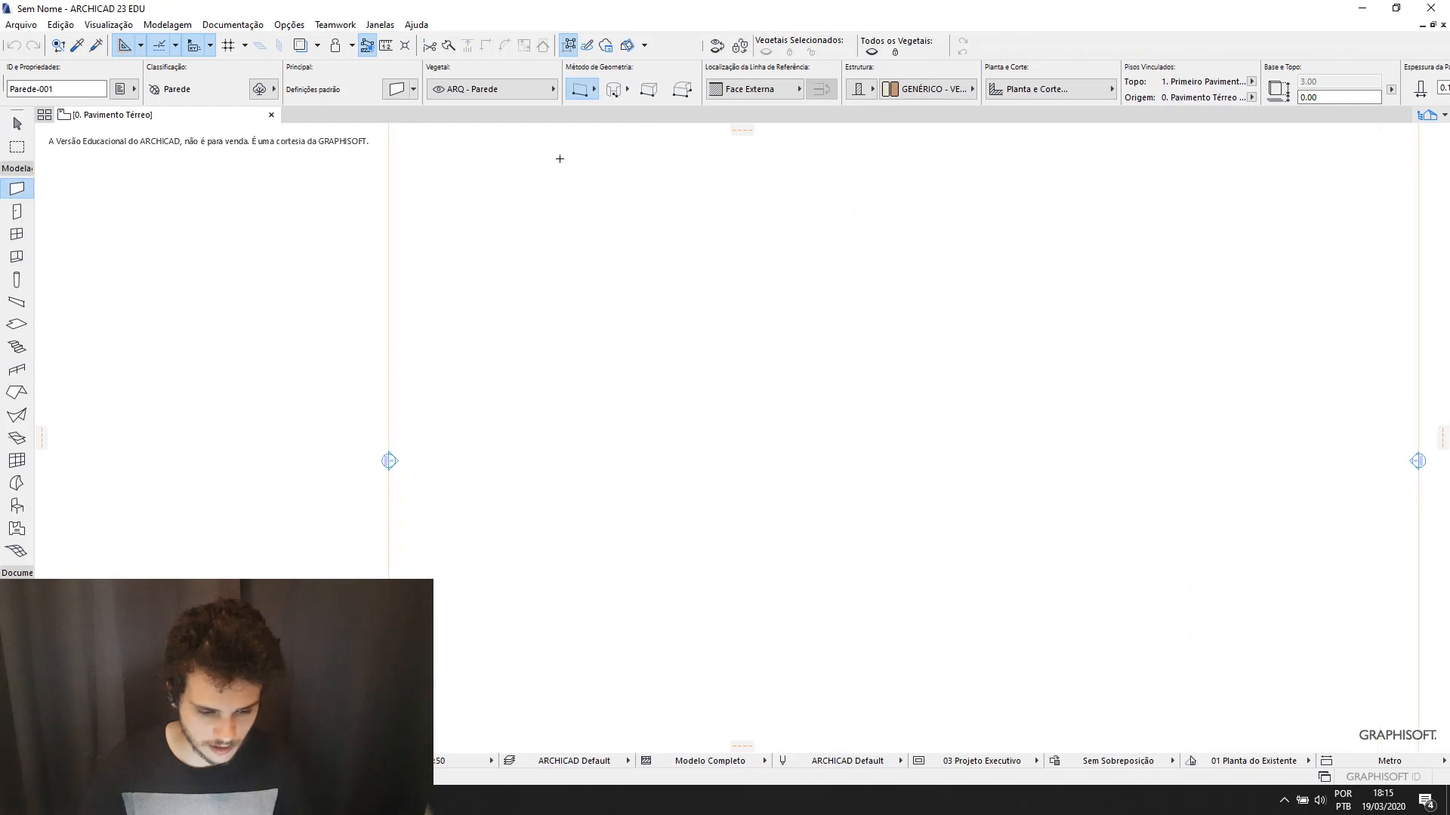
scroll(446, 341, down, 3)
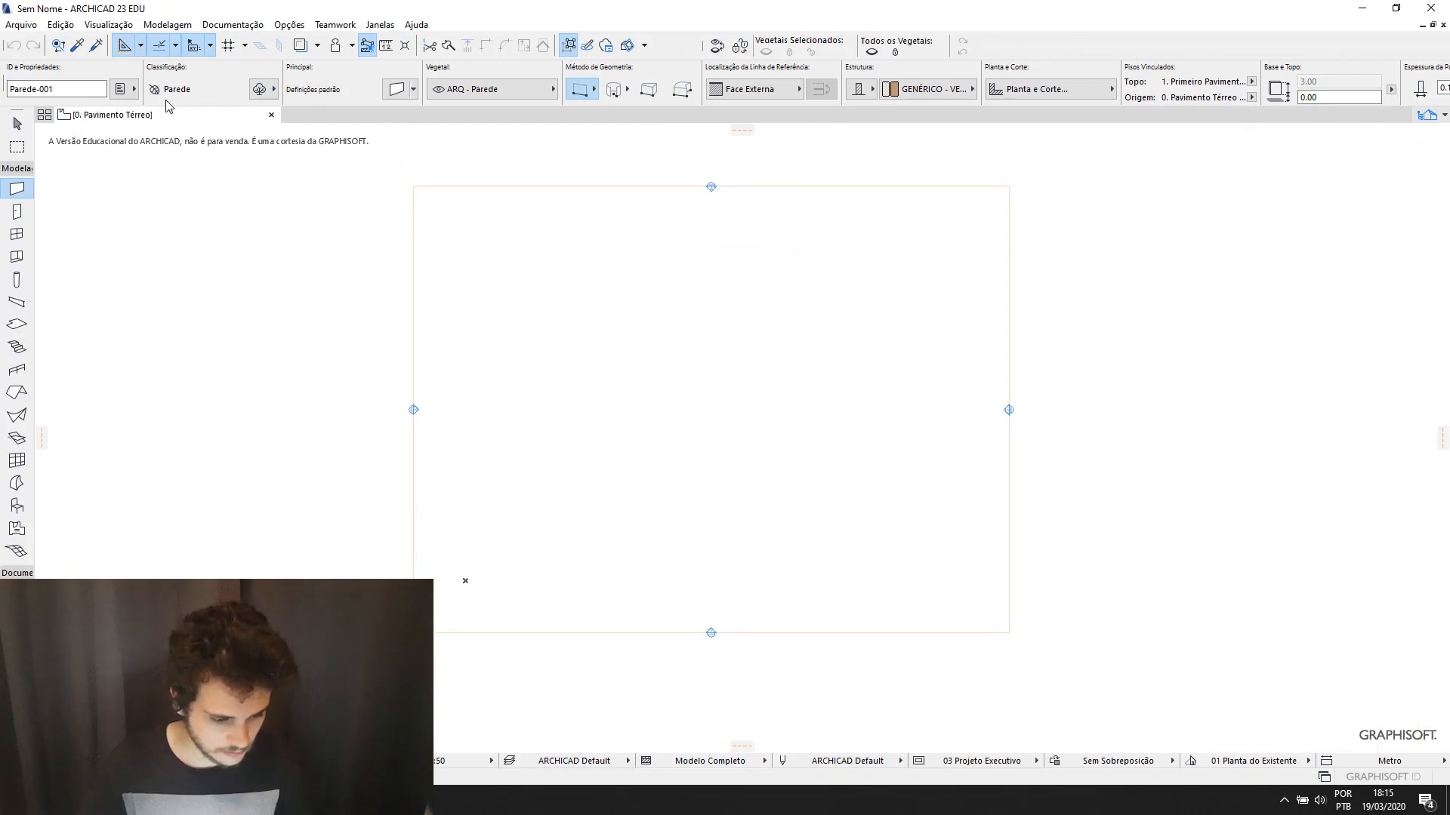
Open the Grasshopper Connection palette in ARCHICAD and place it beside the floor plan.
click(21, 24)
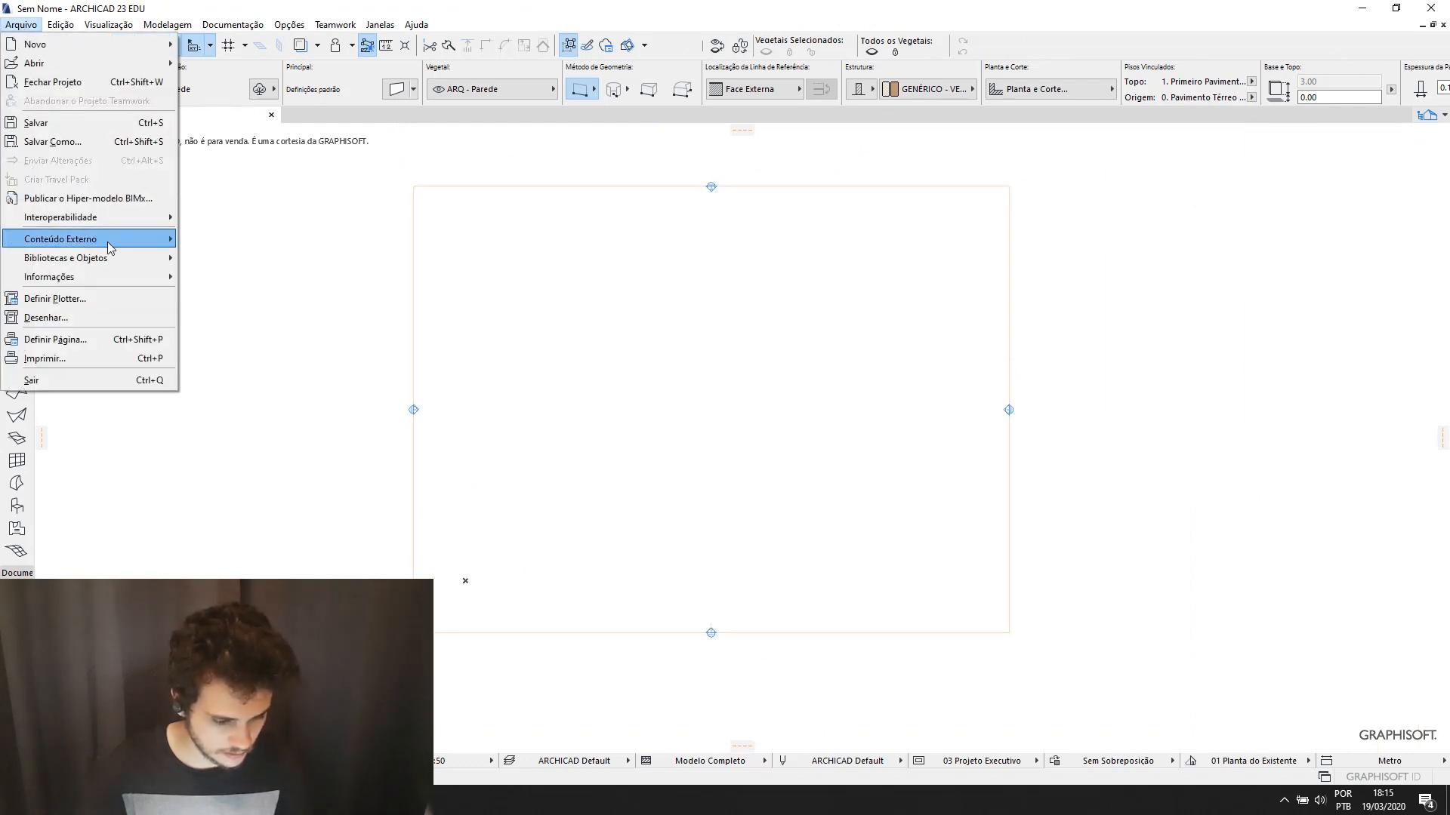
mouse_move(83, 216)
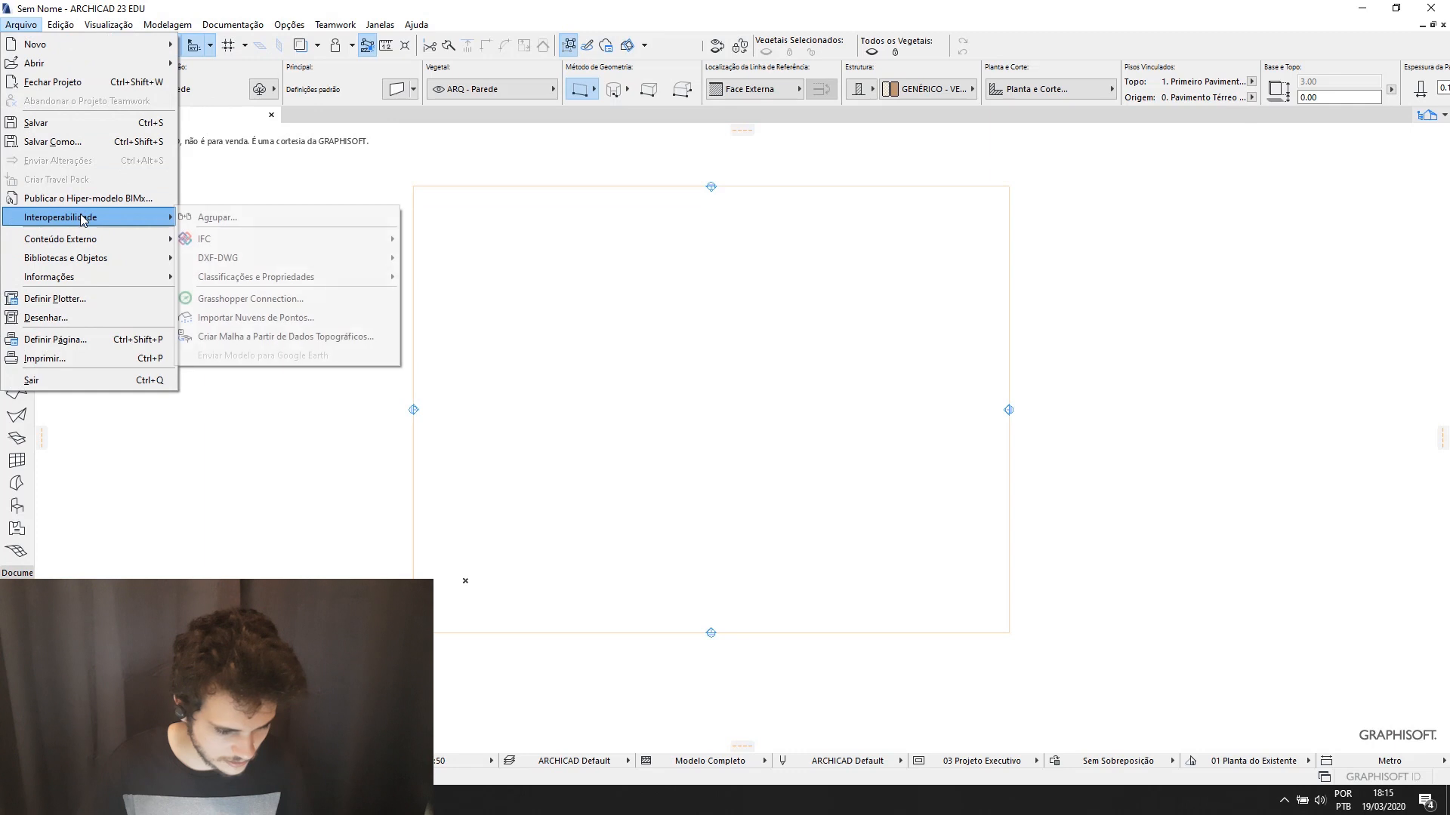
click(241, 298)
drag(126, 191, 164, 234)
Show the entire project in a 3D view with the Grasshopper palette moved aside and the ground grid in view.
scroll(559, 300, up, 2)
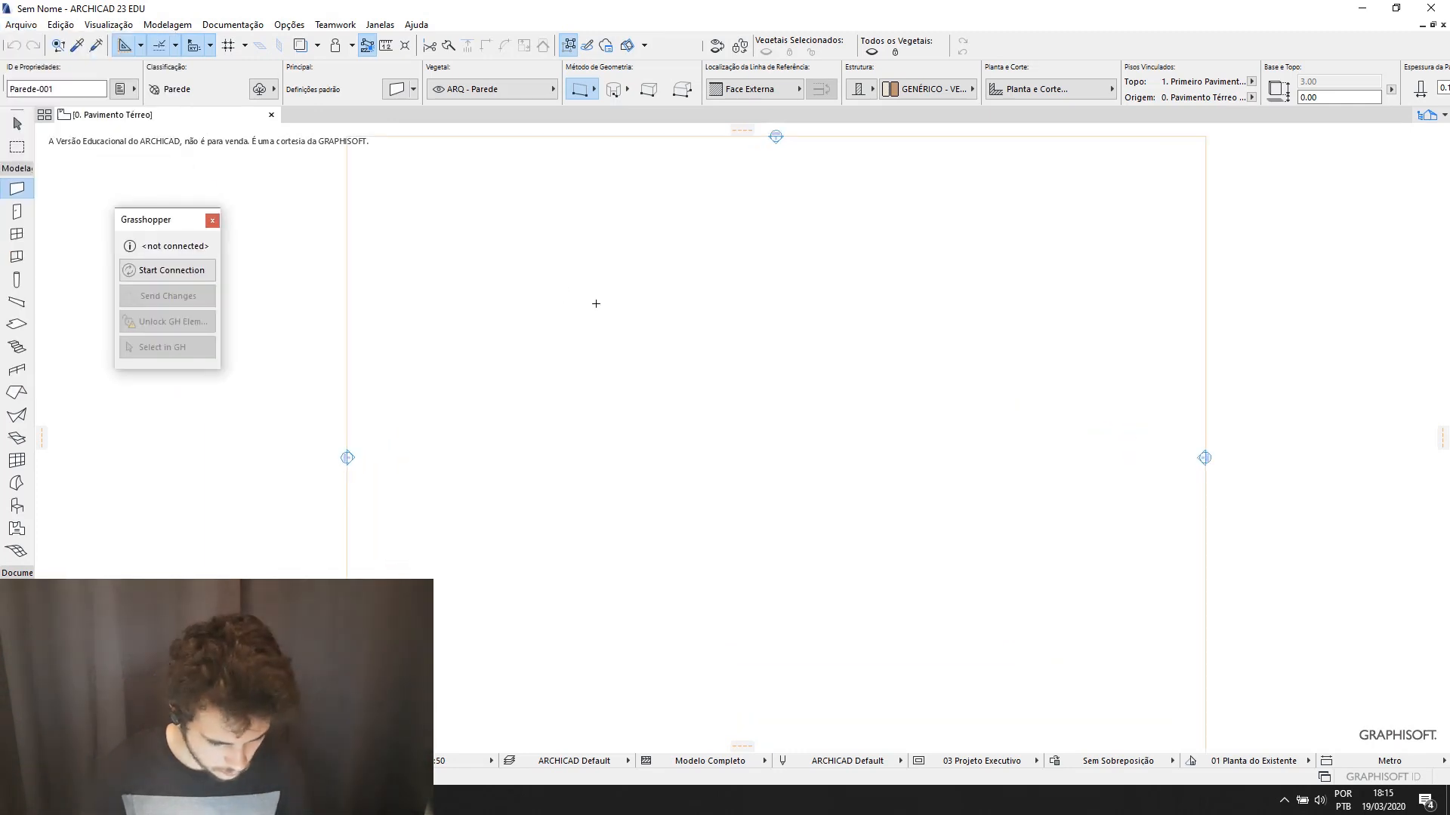
right_click(639, 346)
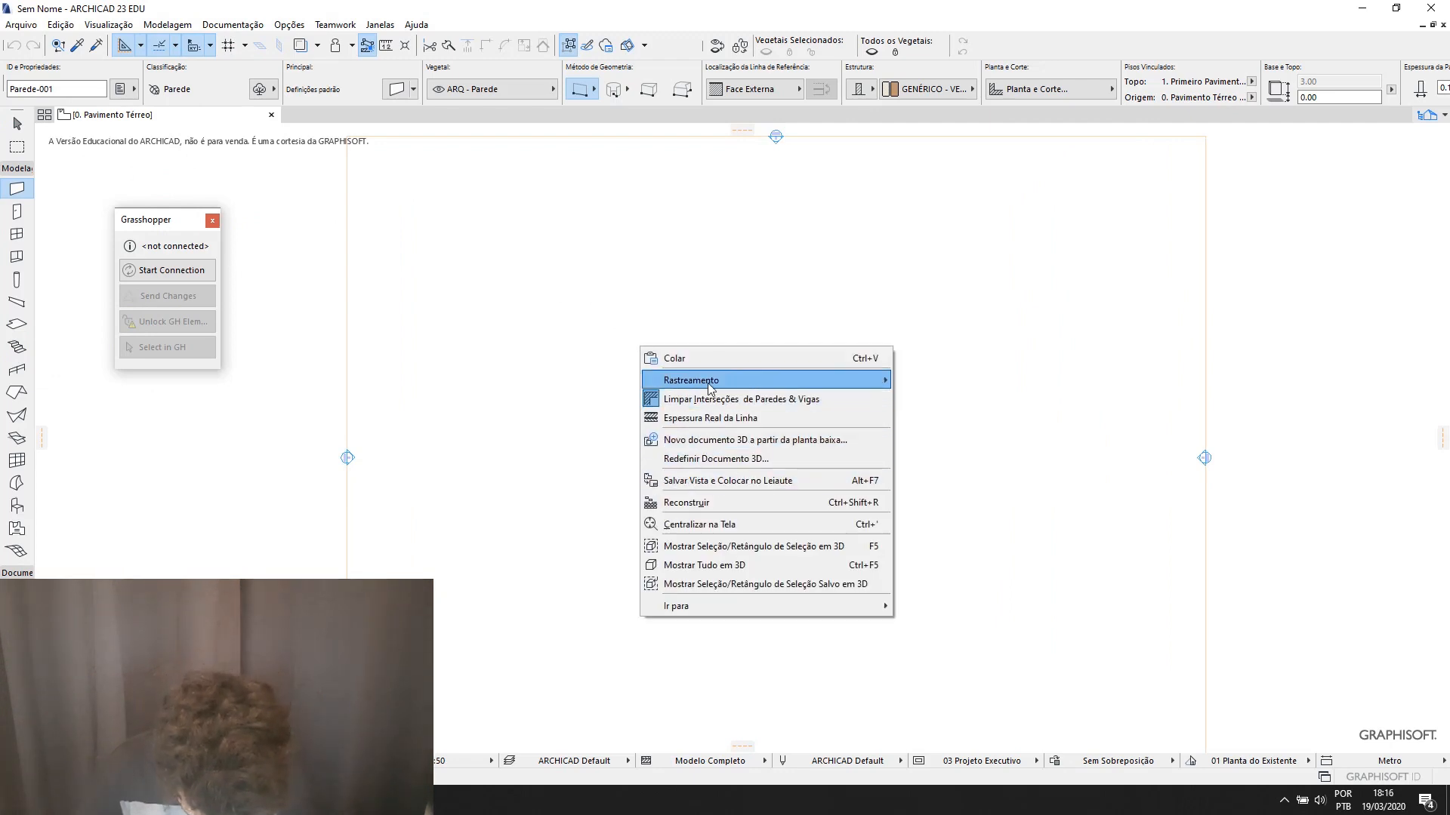
click(729, 565)
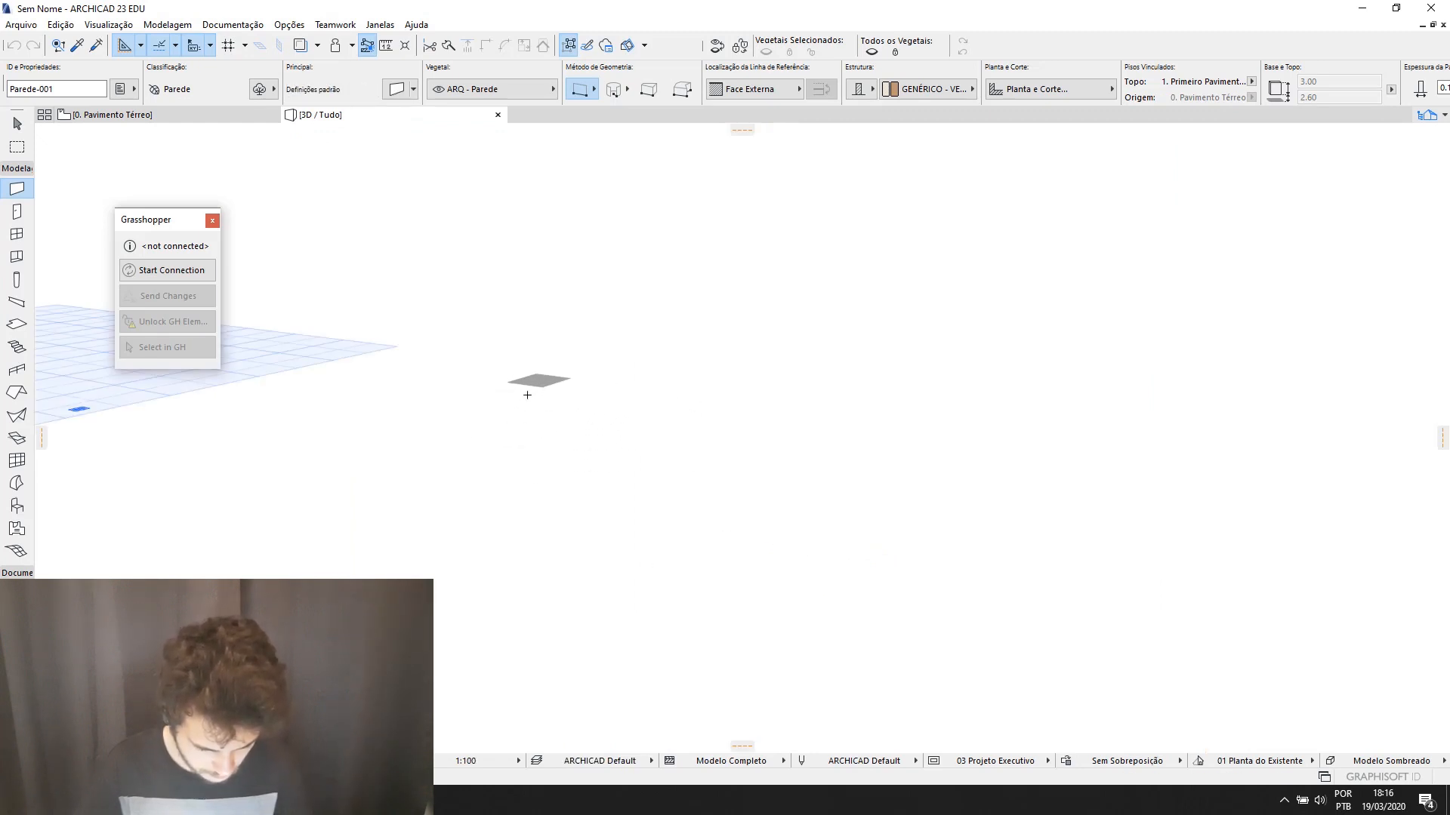
drag(143, 219, 82, 222)
shift+middle_drag(443, 301, 338, 427)
scroll(555, 452, down, 2)
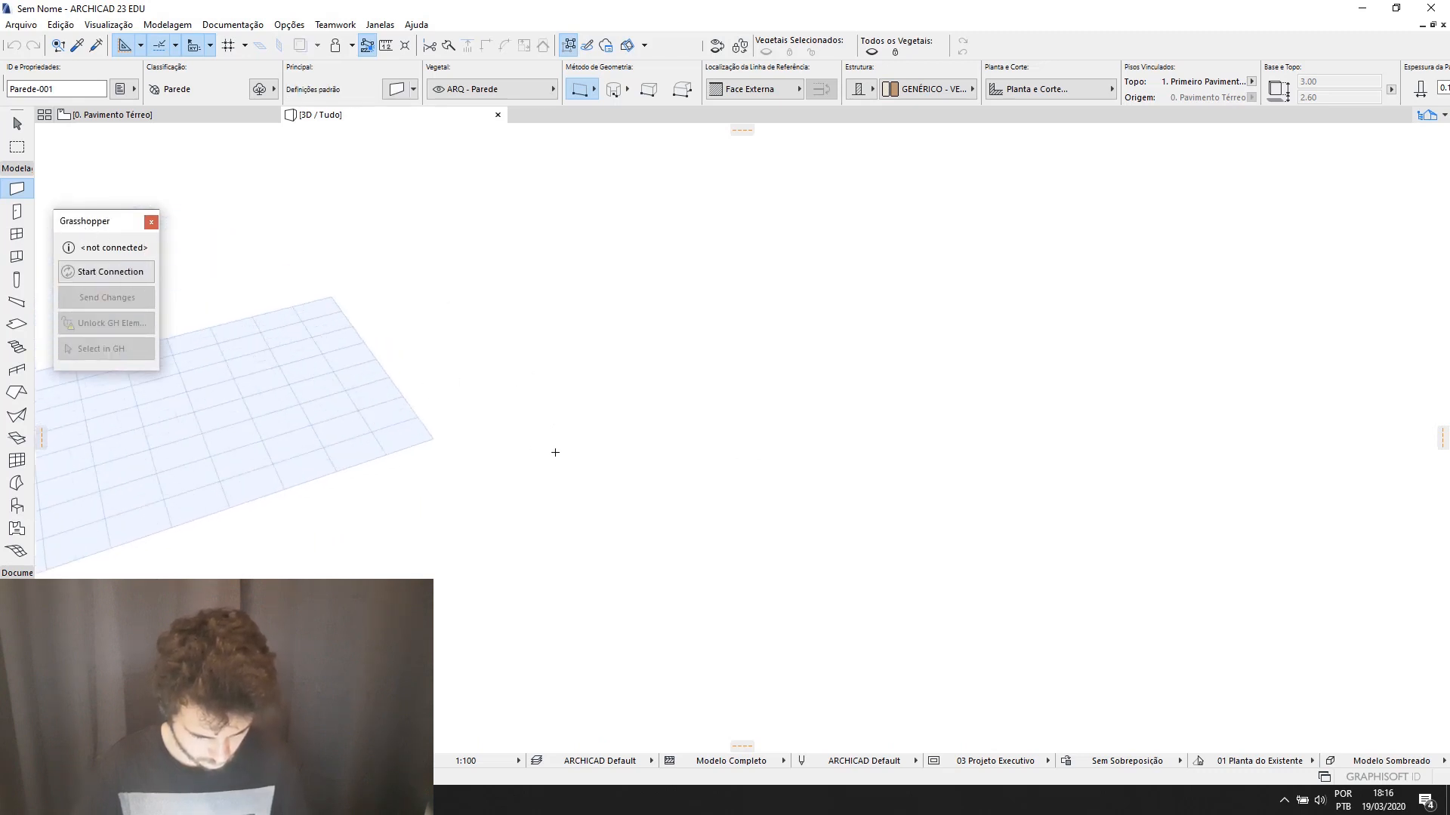
scroll(555, 451, down, 3)
scroll(407, 452, up, 6)
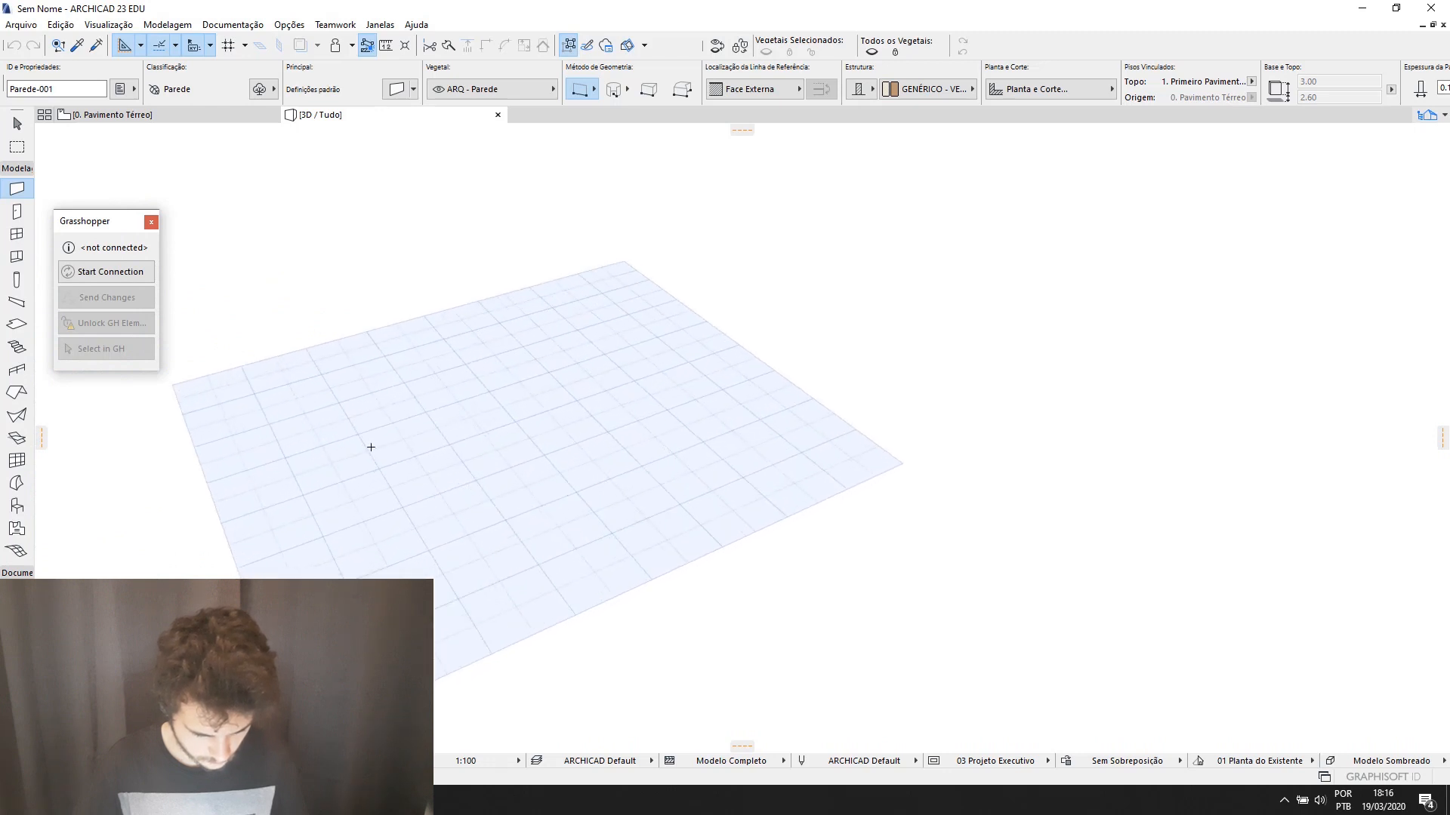
Start the Grasshopper connection from ARCHICAD's palette and switch to the Rhino and Grasshopper windows.
drag(88, 221, 97, 280)
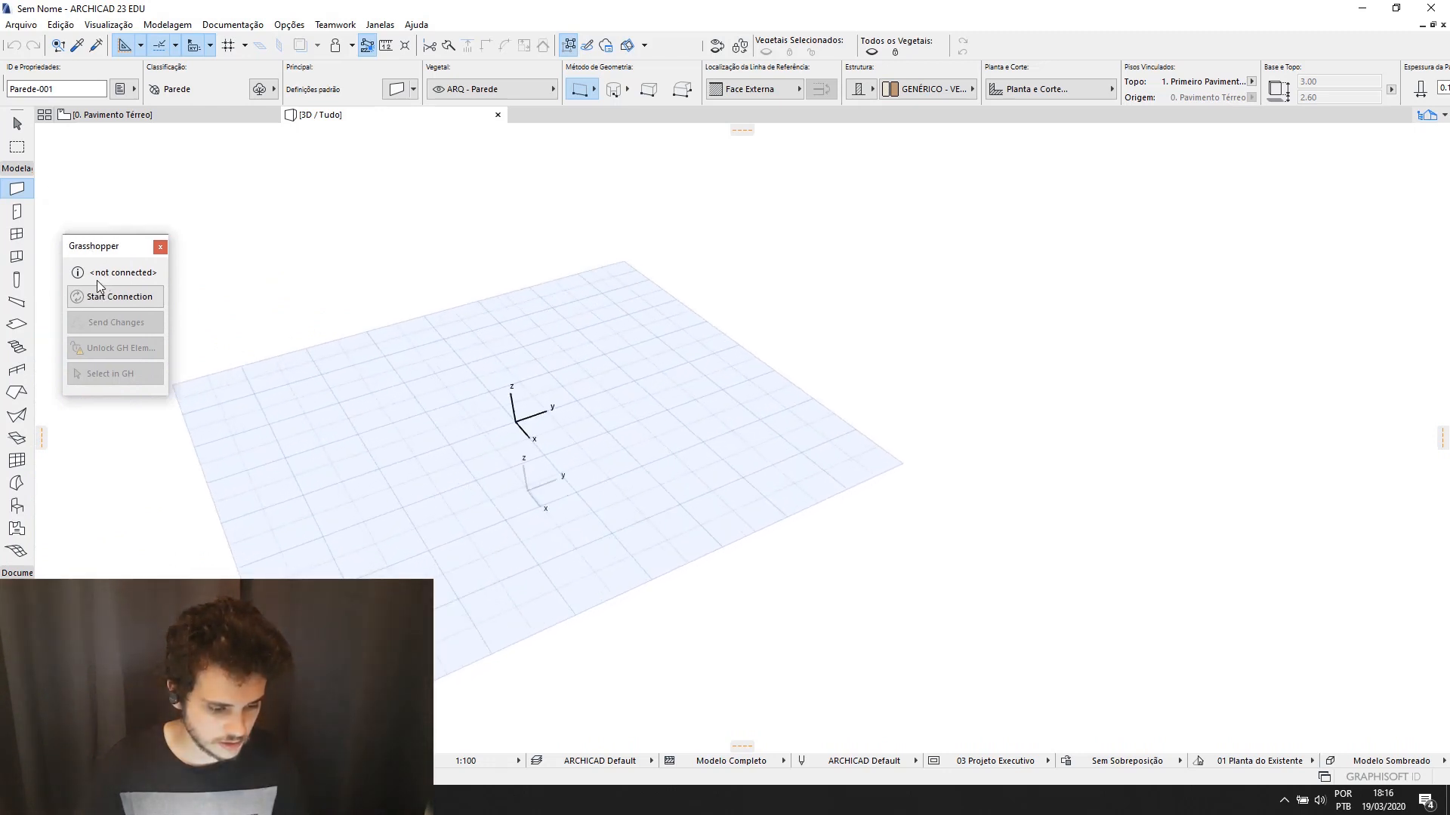
click(111, 302)
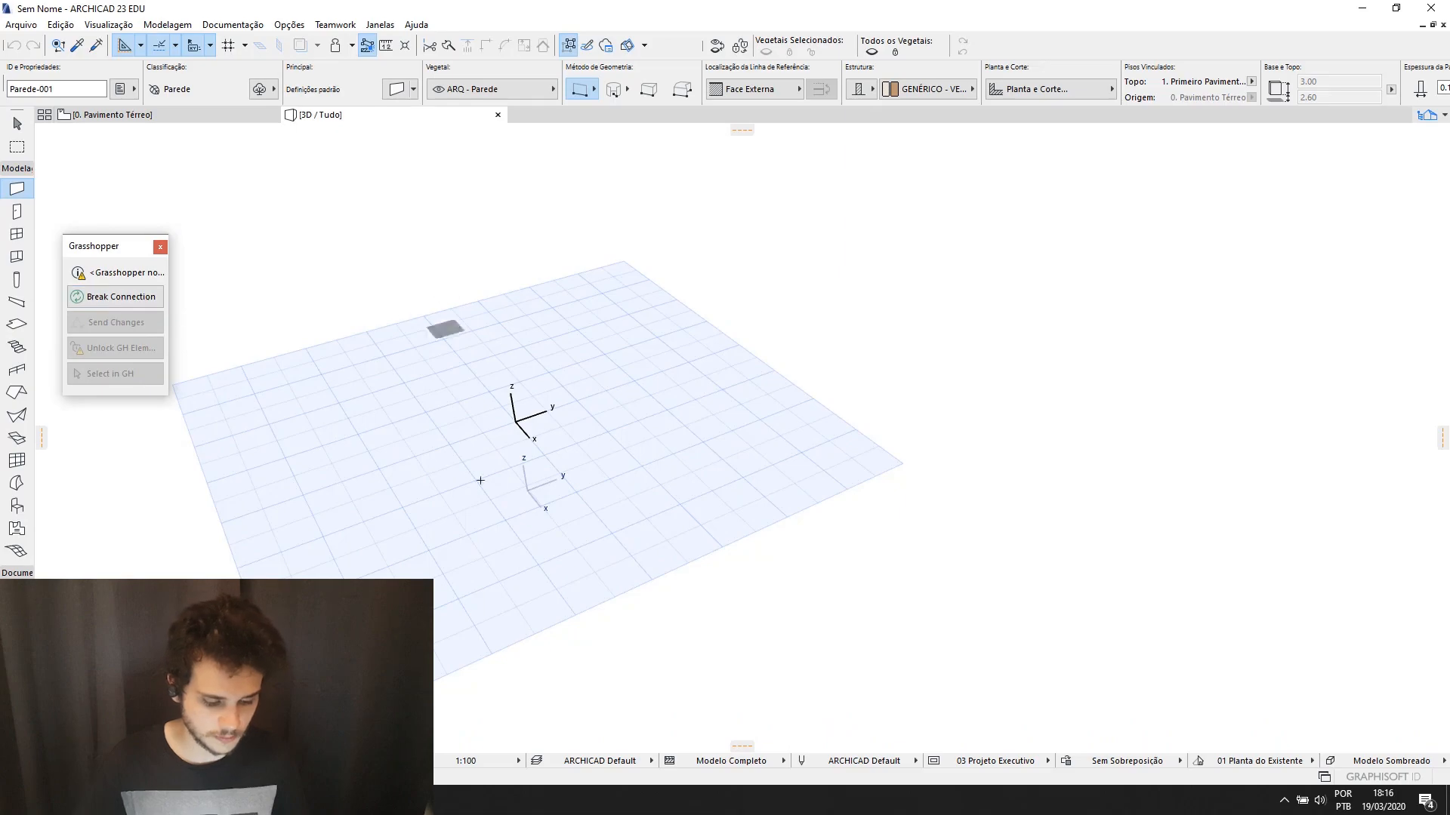
key(alt+Tab)
scroll(881, 360, down, 2)
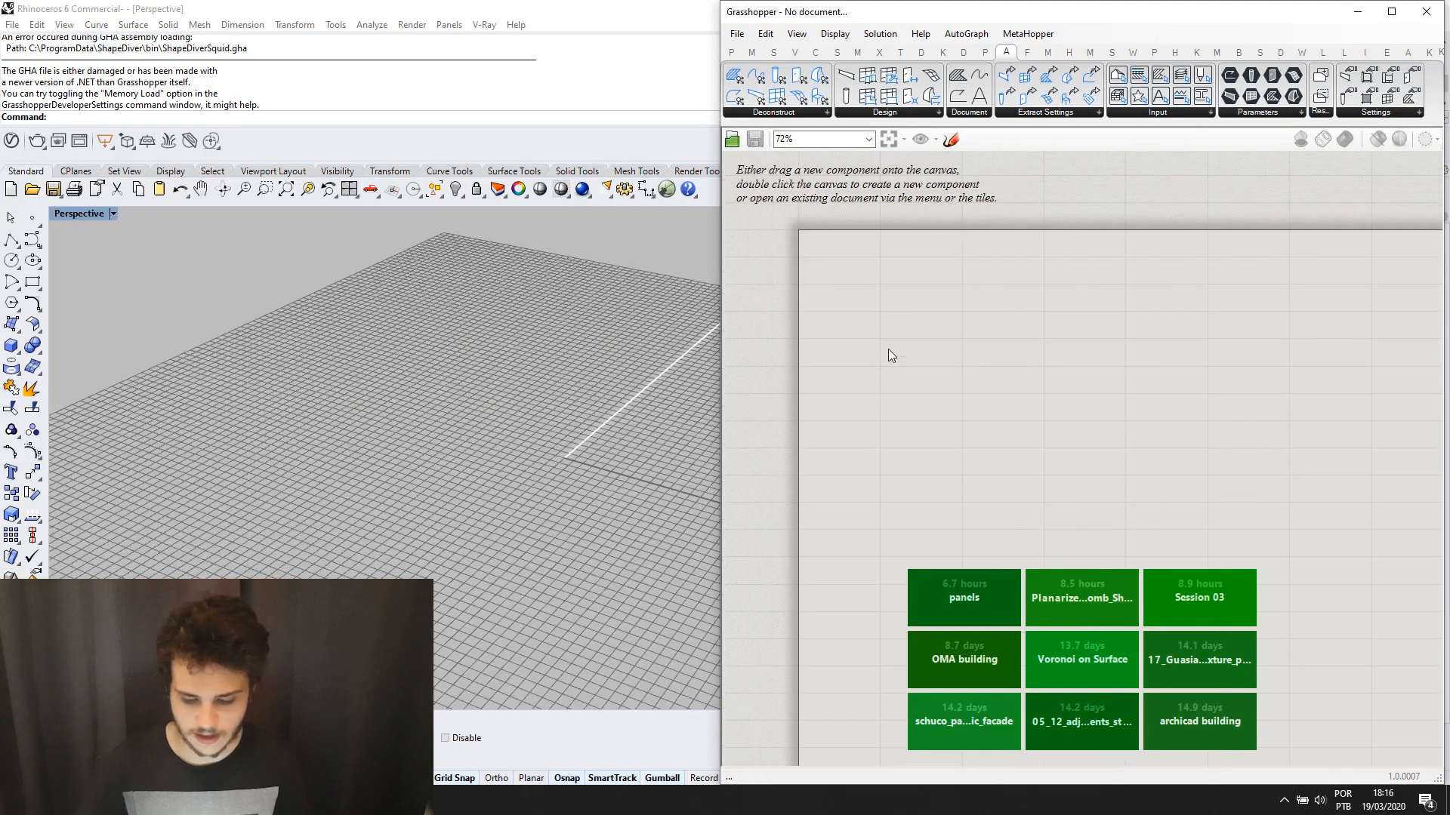
scroll(882, 360, up, 2)
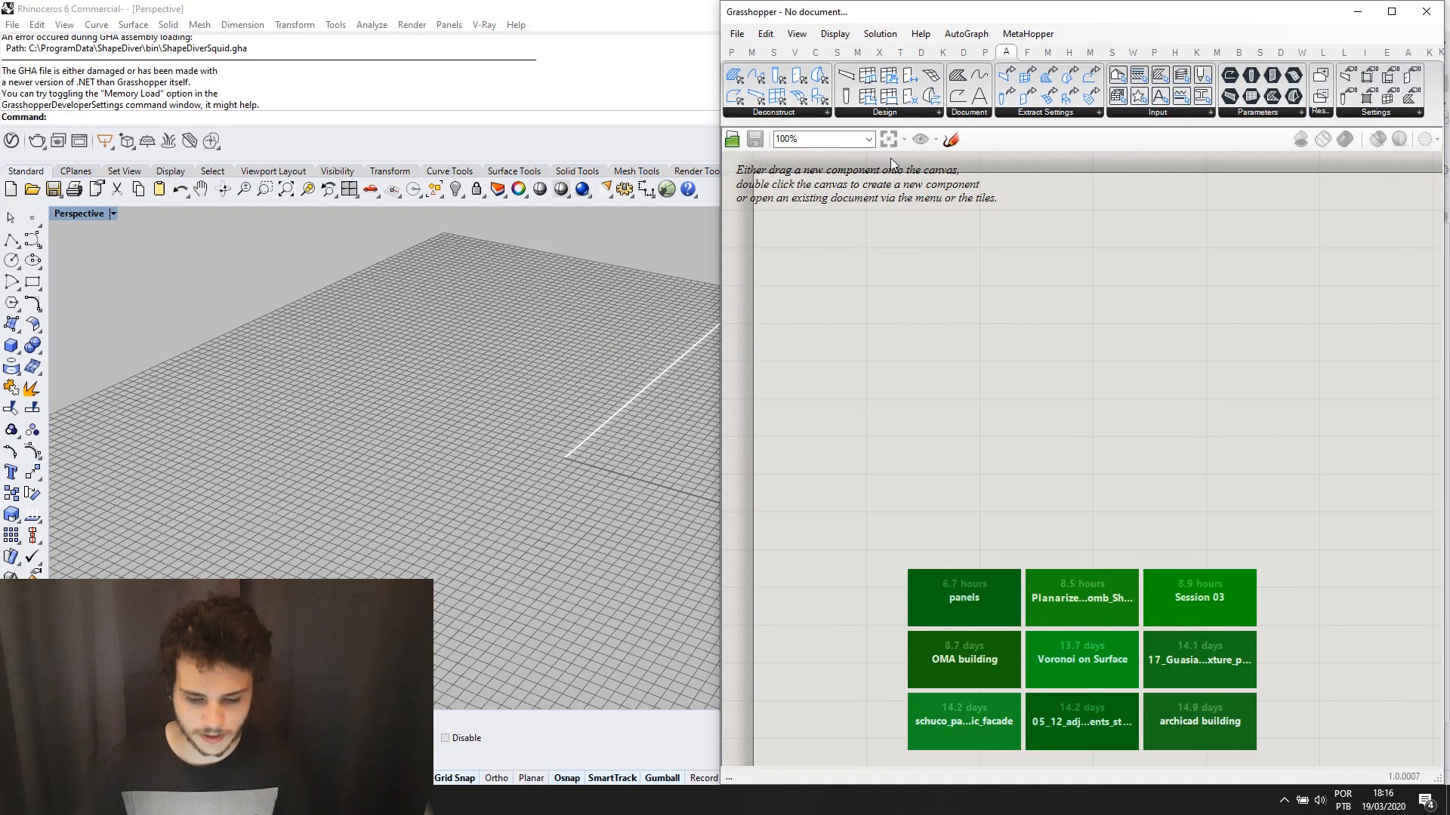
Place an ARCHICAD Column component on the empty Grasshopper canvas.
drag(867, 96, 934, 262)
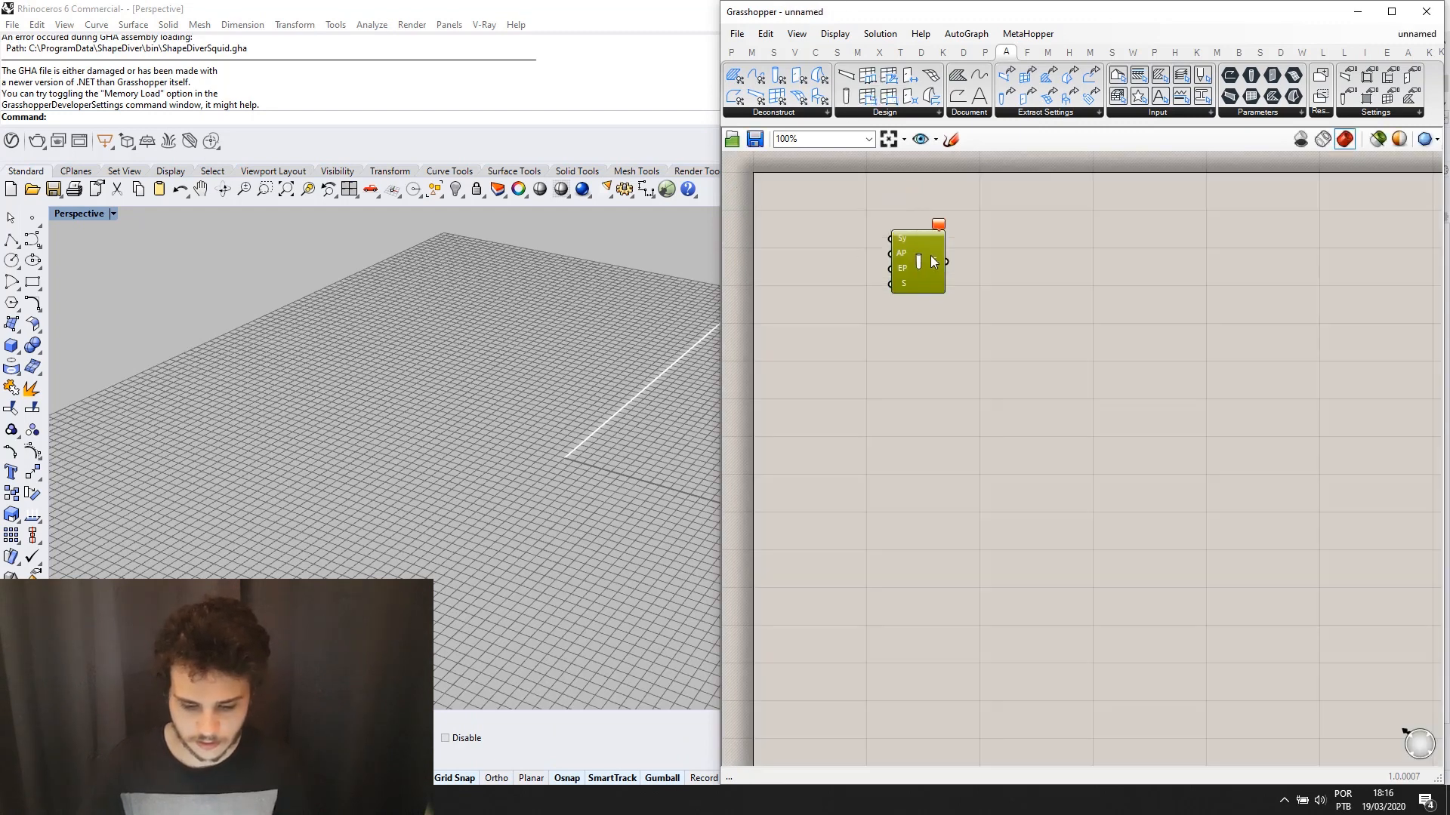
scroll(901, 251, up, 3)
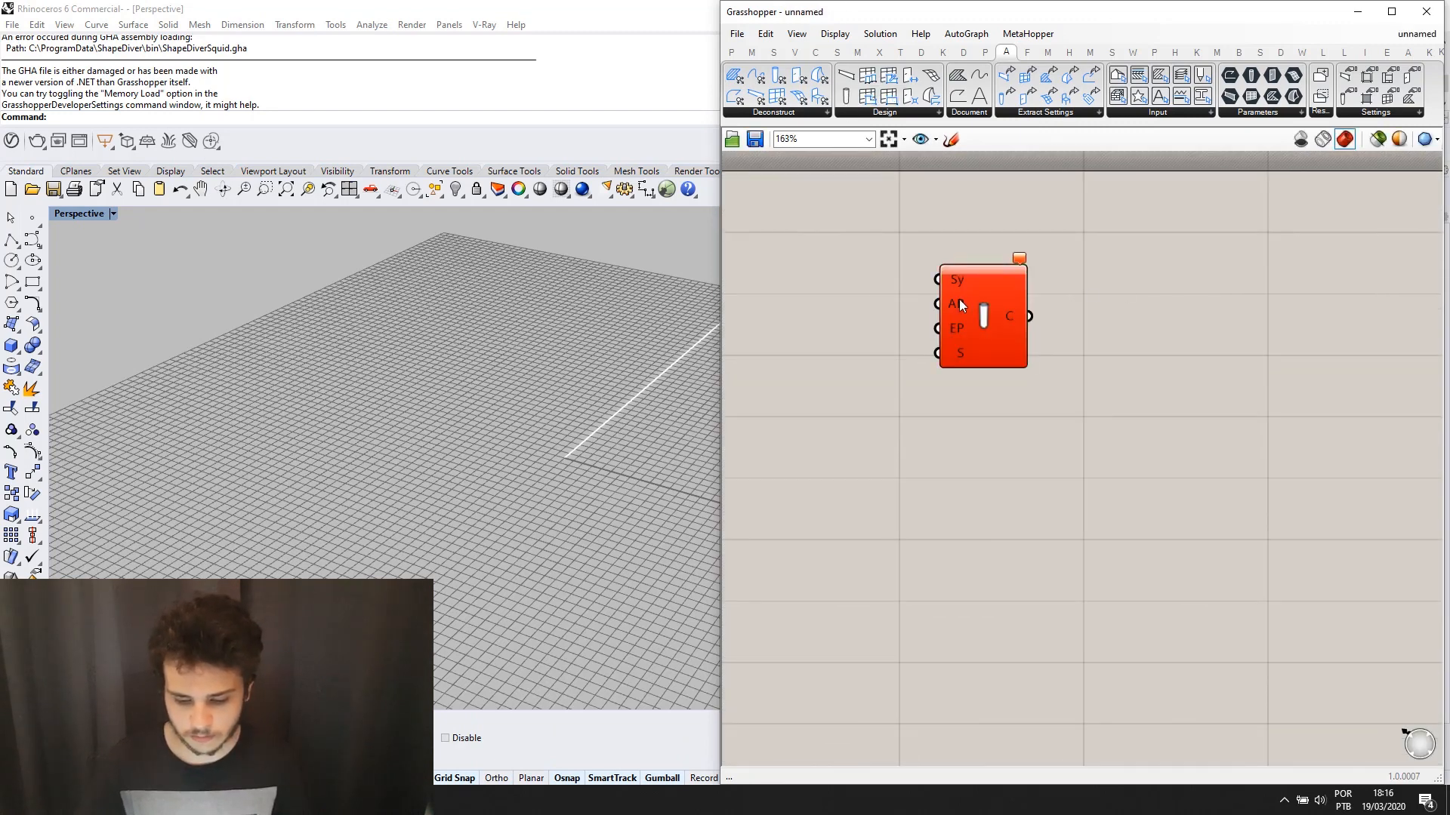
scroll(960, 301, up, 1)
click(1021, 334)
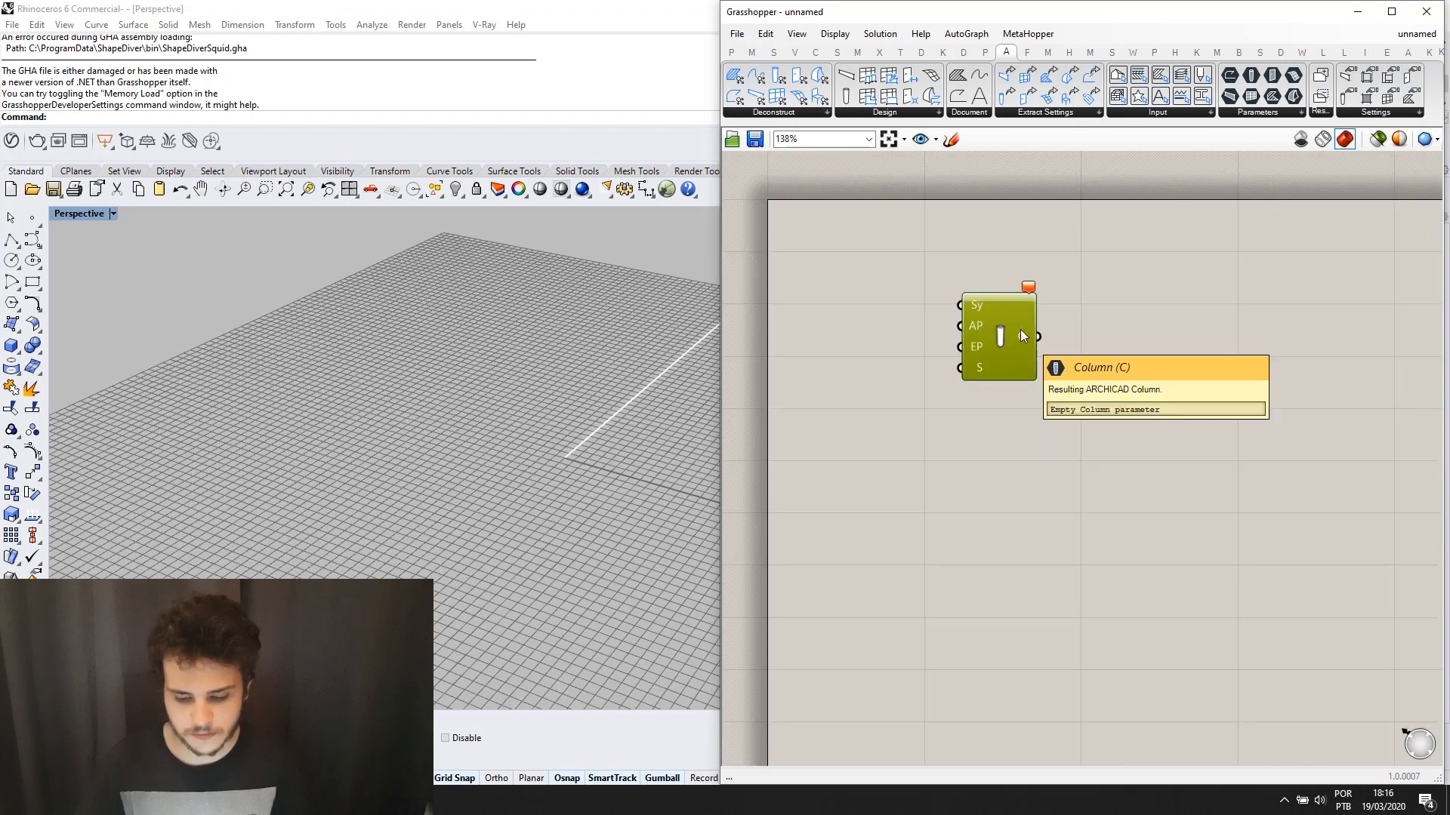
scroll(1014, 269, down, 3)
scroll(1026, 308, up, 3)
click(1048, 265)
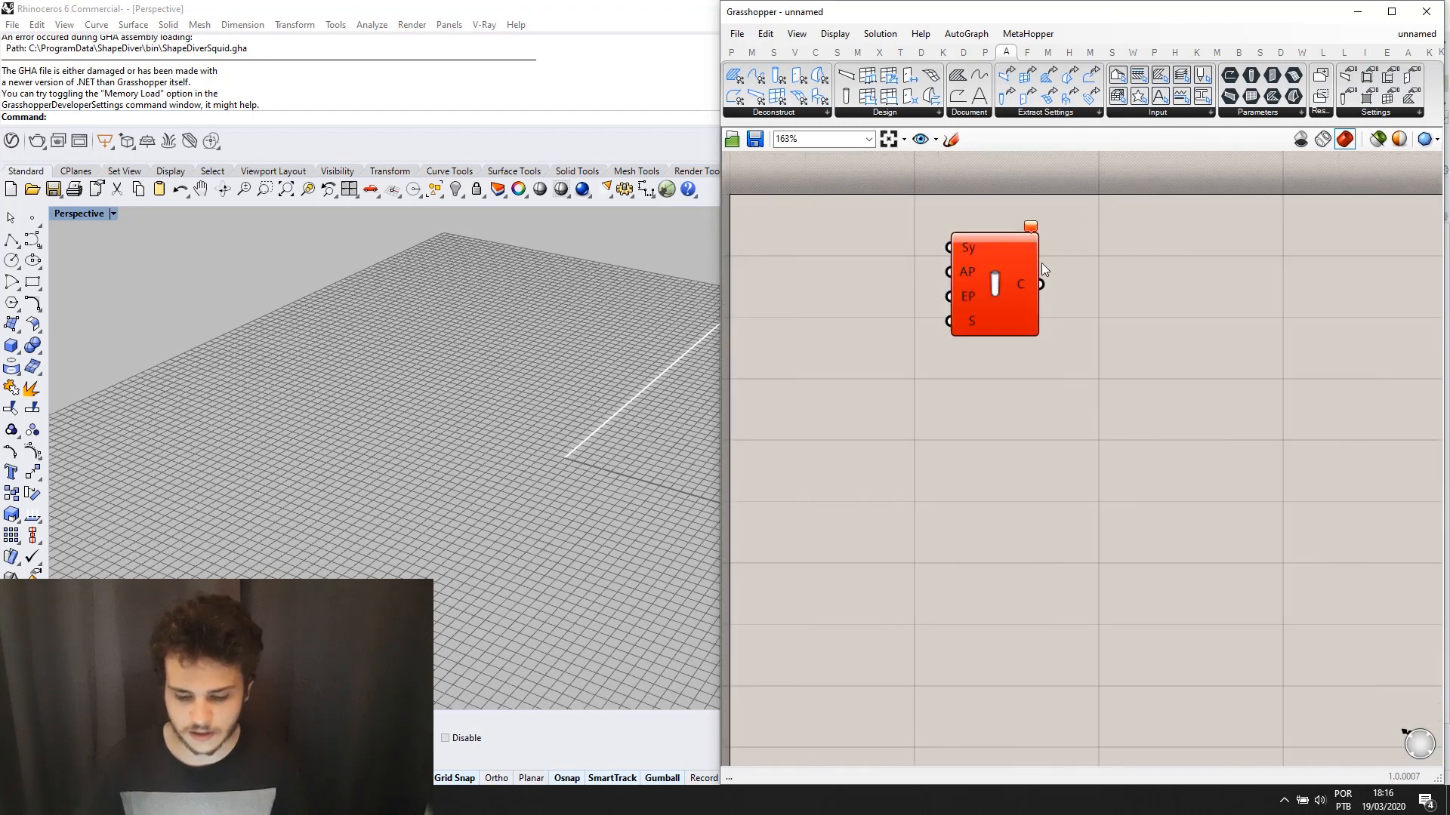
scroll(992, 327, down, 1)
scroll(1000, 305, up, 1)
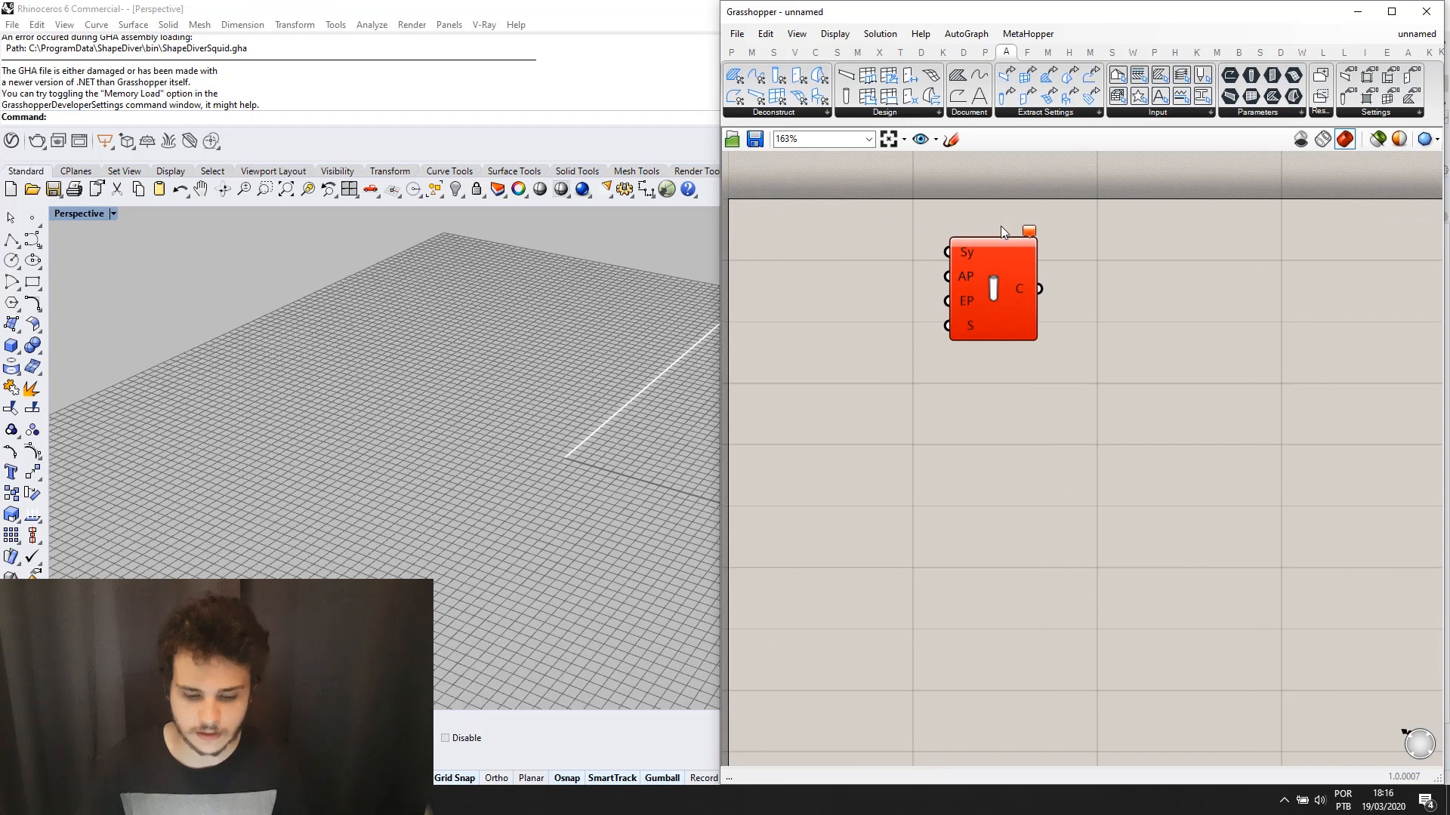
Connect the unnamed Grasshopper document to ARCHICAD.
click(737, 33)
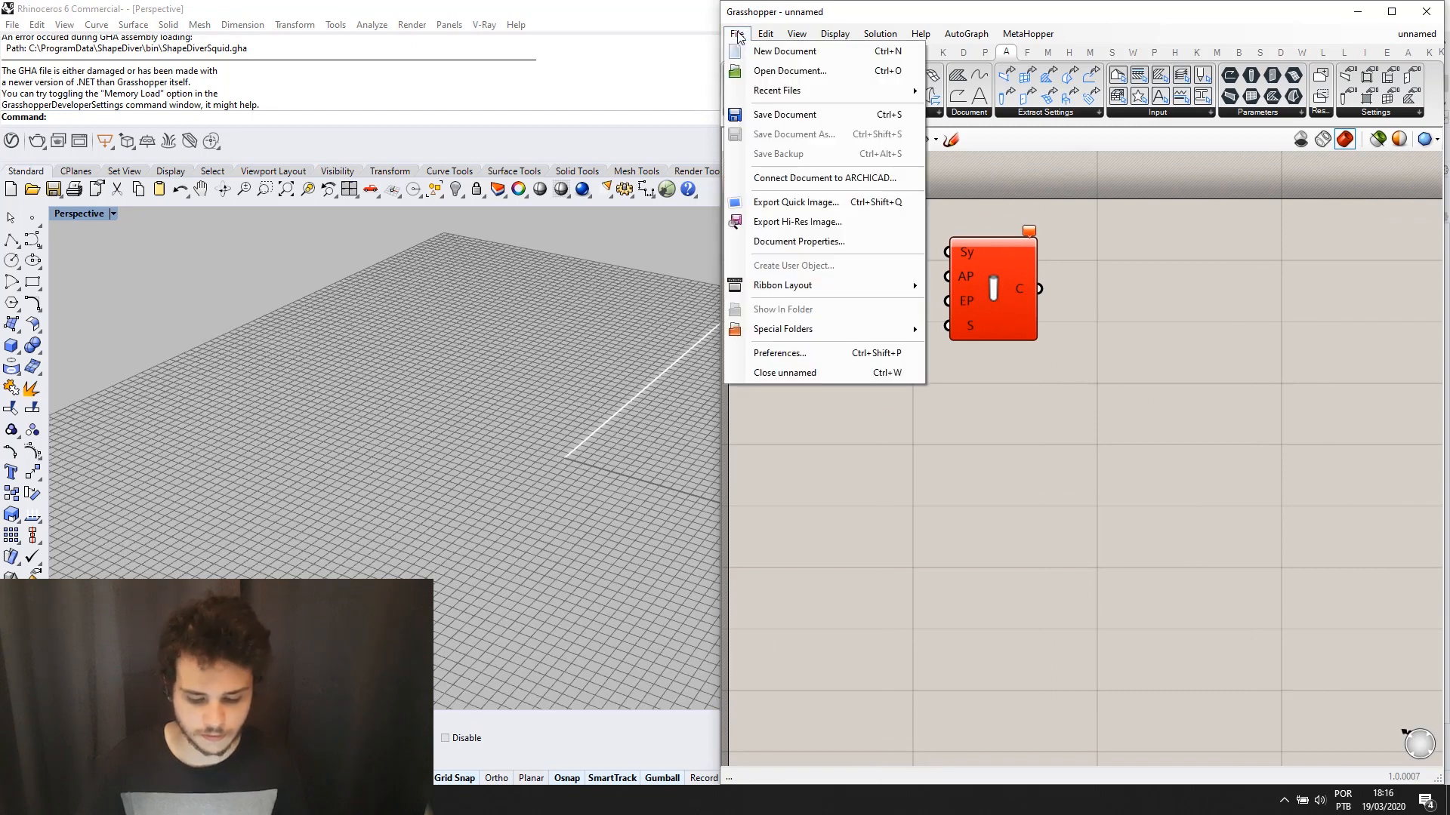
click(846, 180)
click(132, 141)
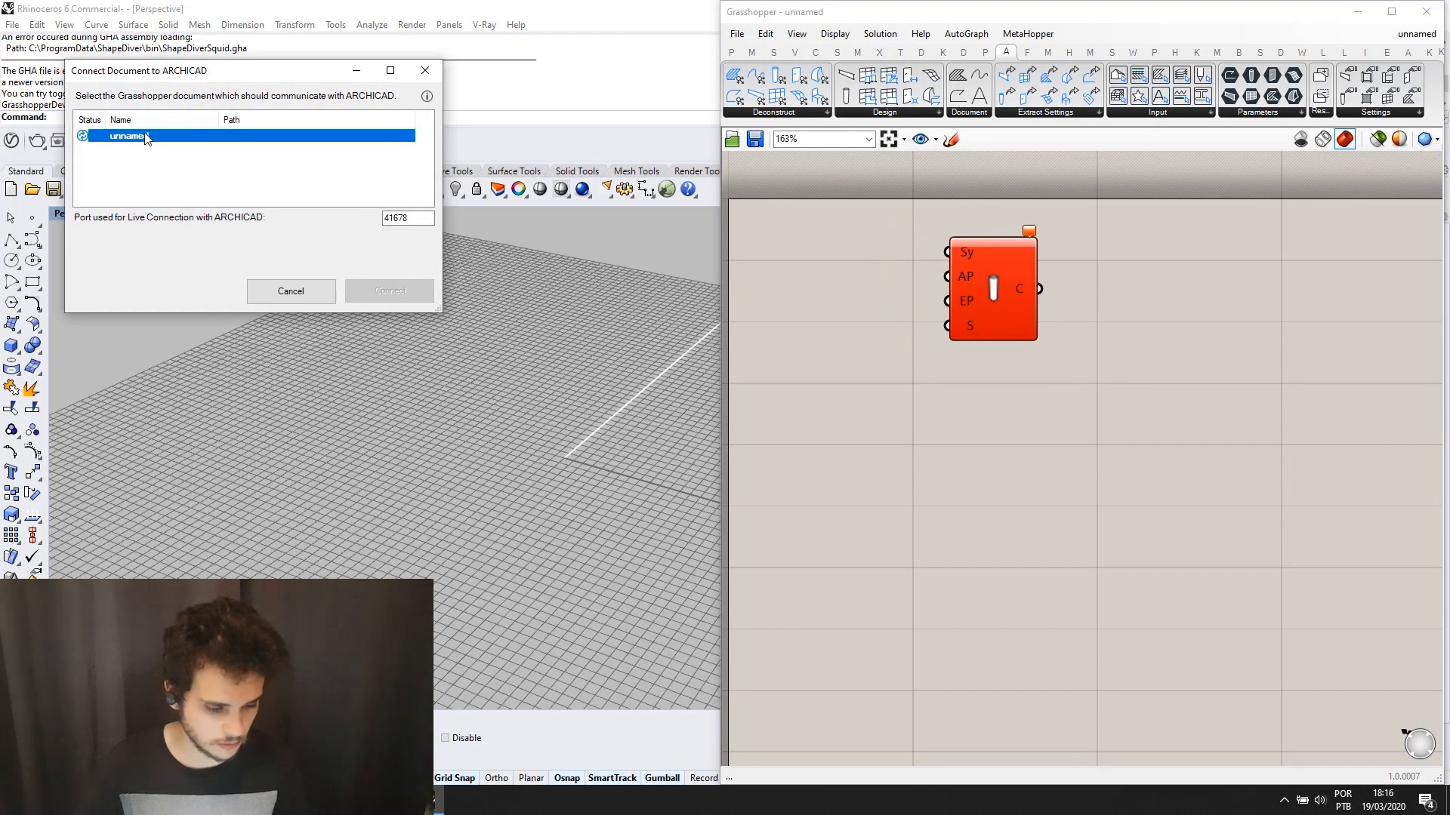
click(385, 291)
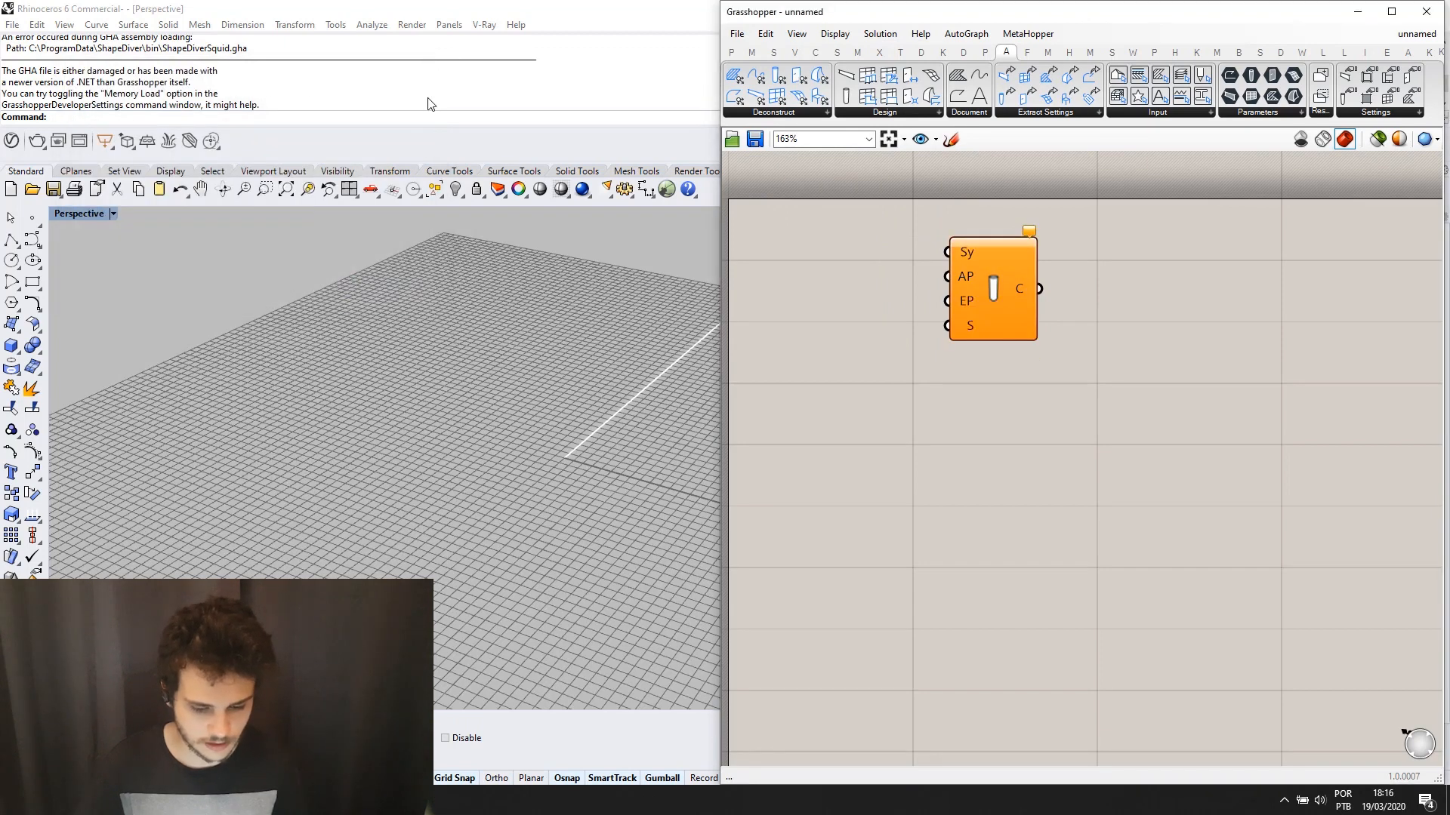
Delete the Column component from the Grasshopper canvas.
scroll(1003, 239, up, 2)
scroll(1031, 322, down, 2)
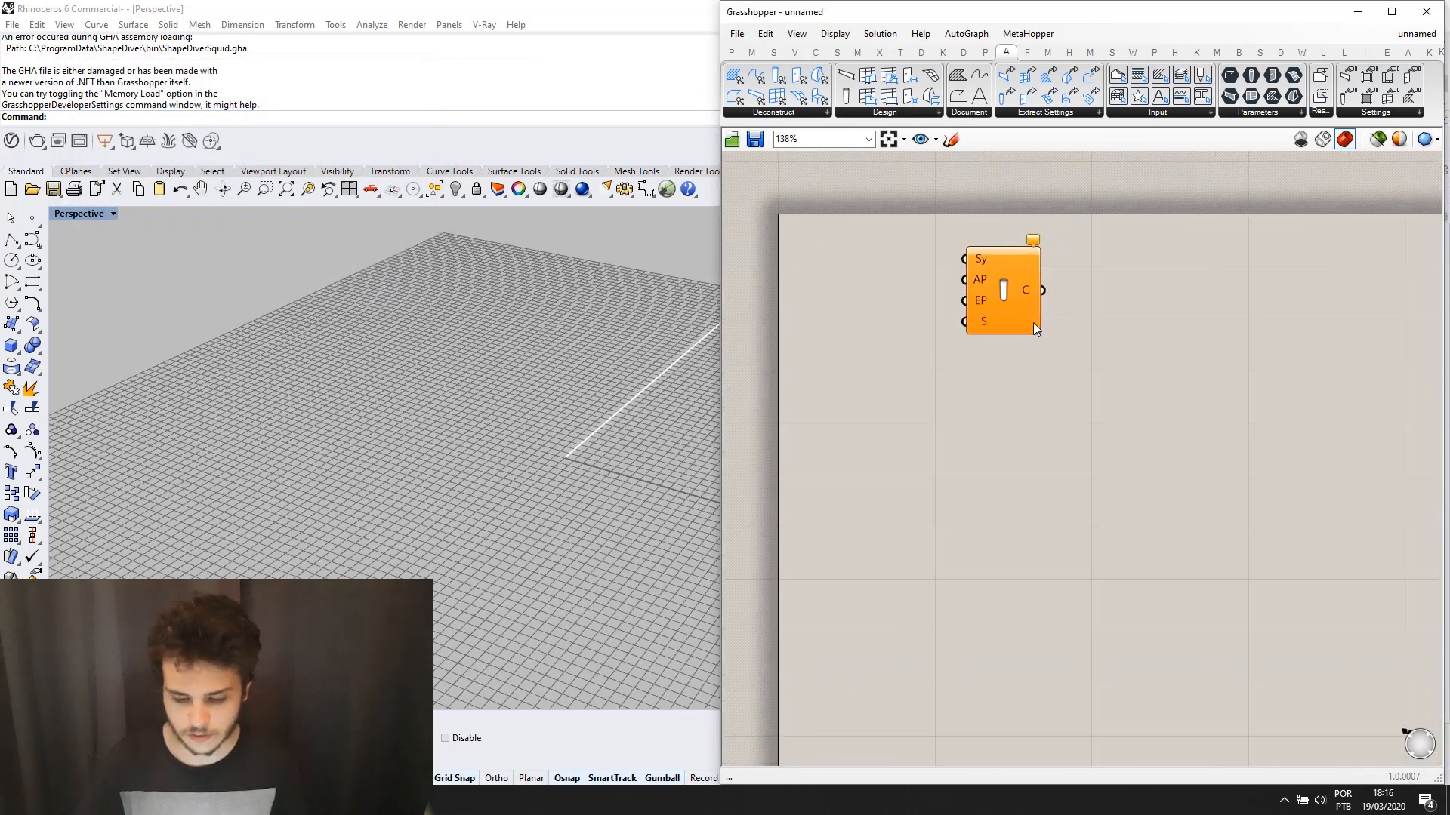
scroll(1029, 315, up, 2)
click(1025, 304)
key(Delete)
scroll(991, 283, down, 4)
right_drag(984, 250, 980, 245)
scroll(981, 246, up, 1)
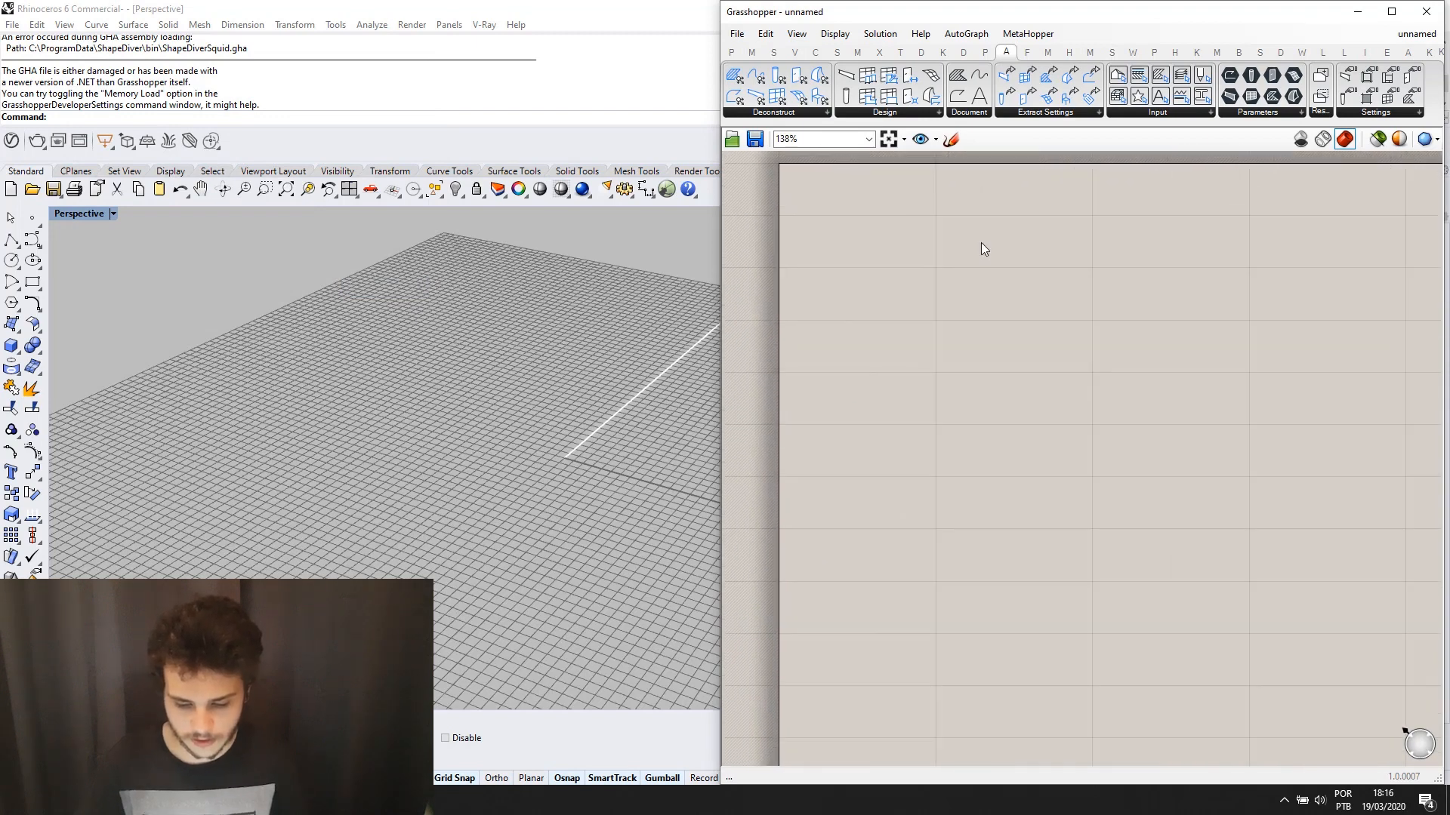
right_drag(944, 273, 956, 258)
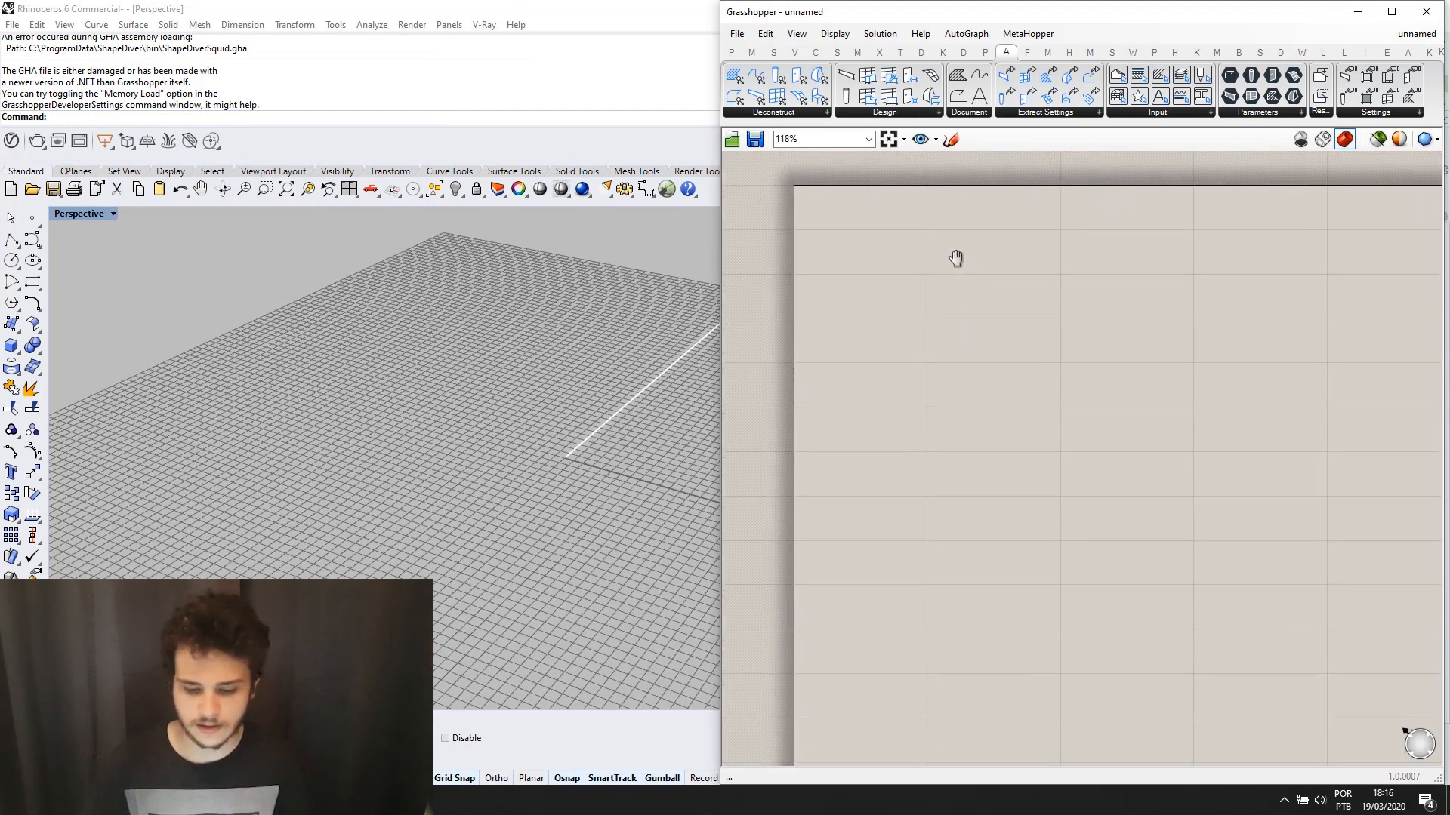
scroll(965, 252, up, 1)
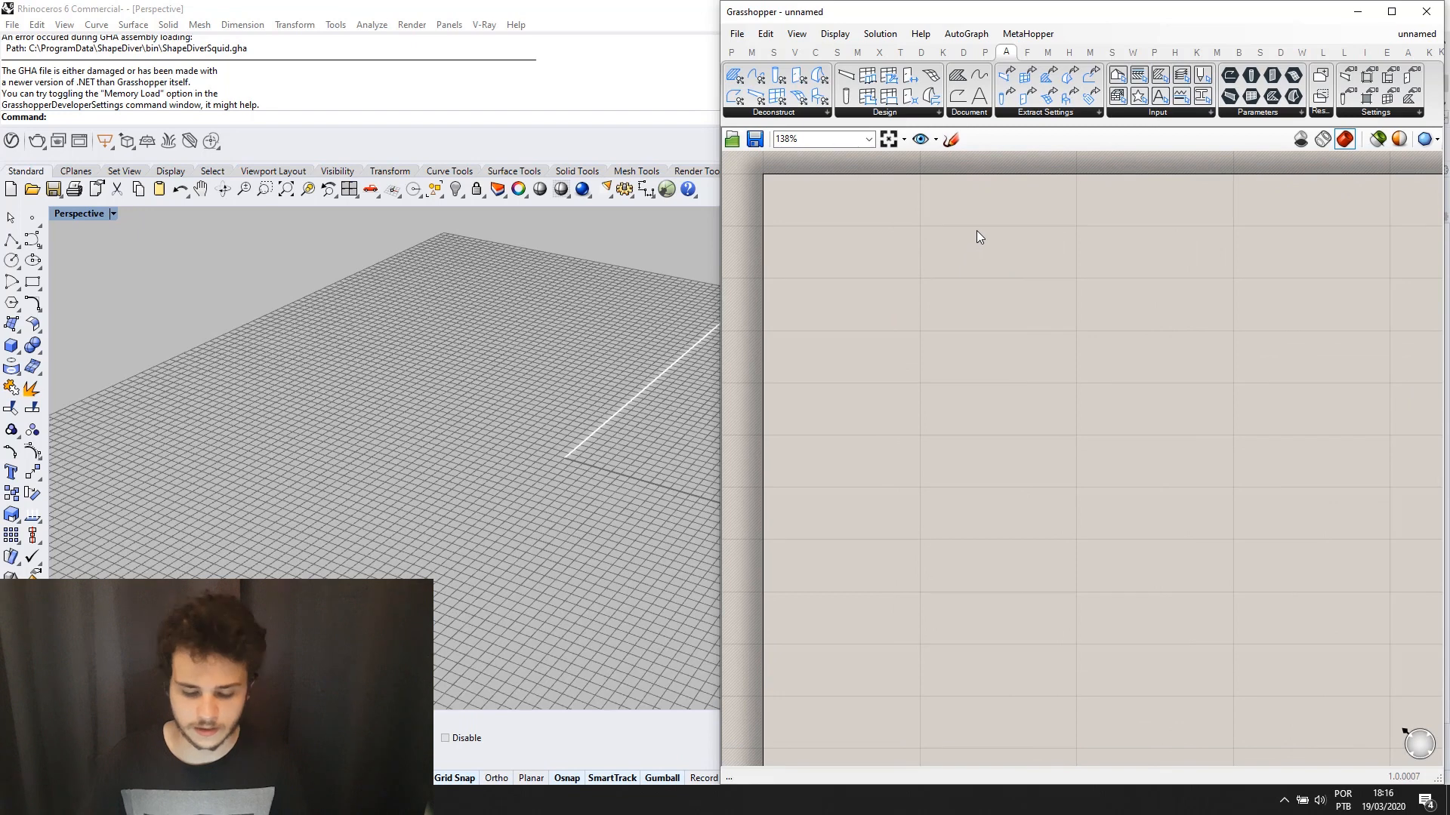
scroll(978, 225, up, 1)
right_drag(935, 244, 954, 250)
scroll(956, 250, down, 1)
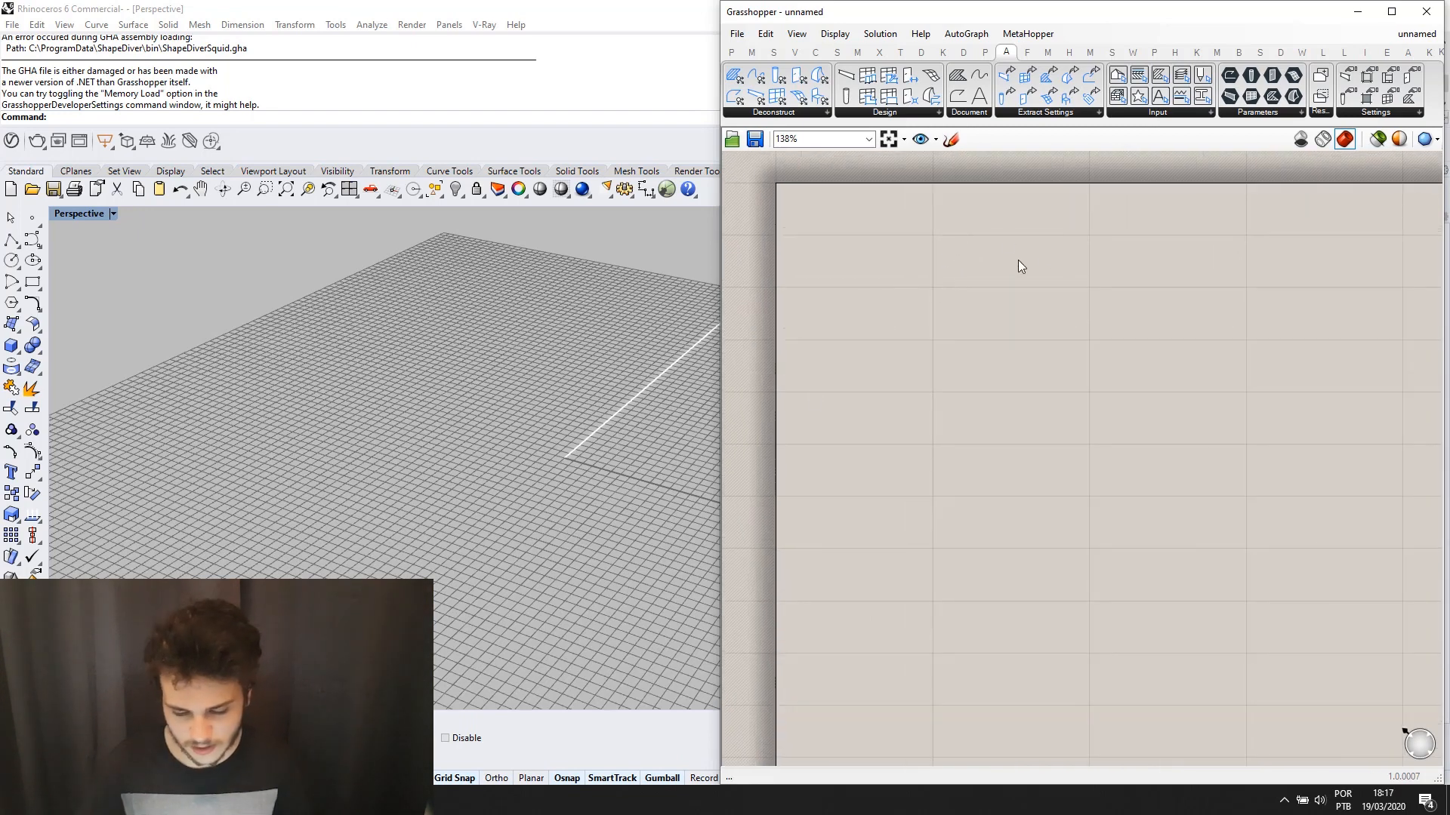
right_drag(1117, 308, 1088, 316)
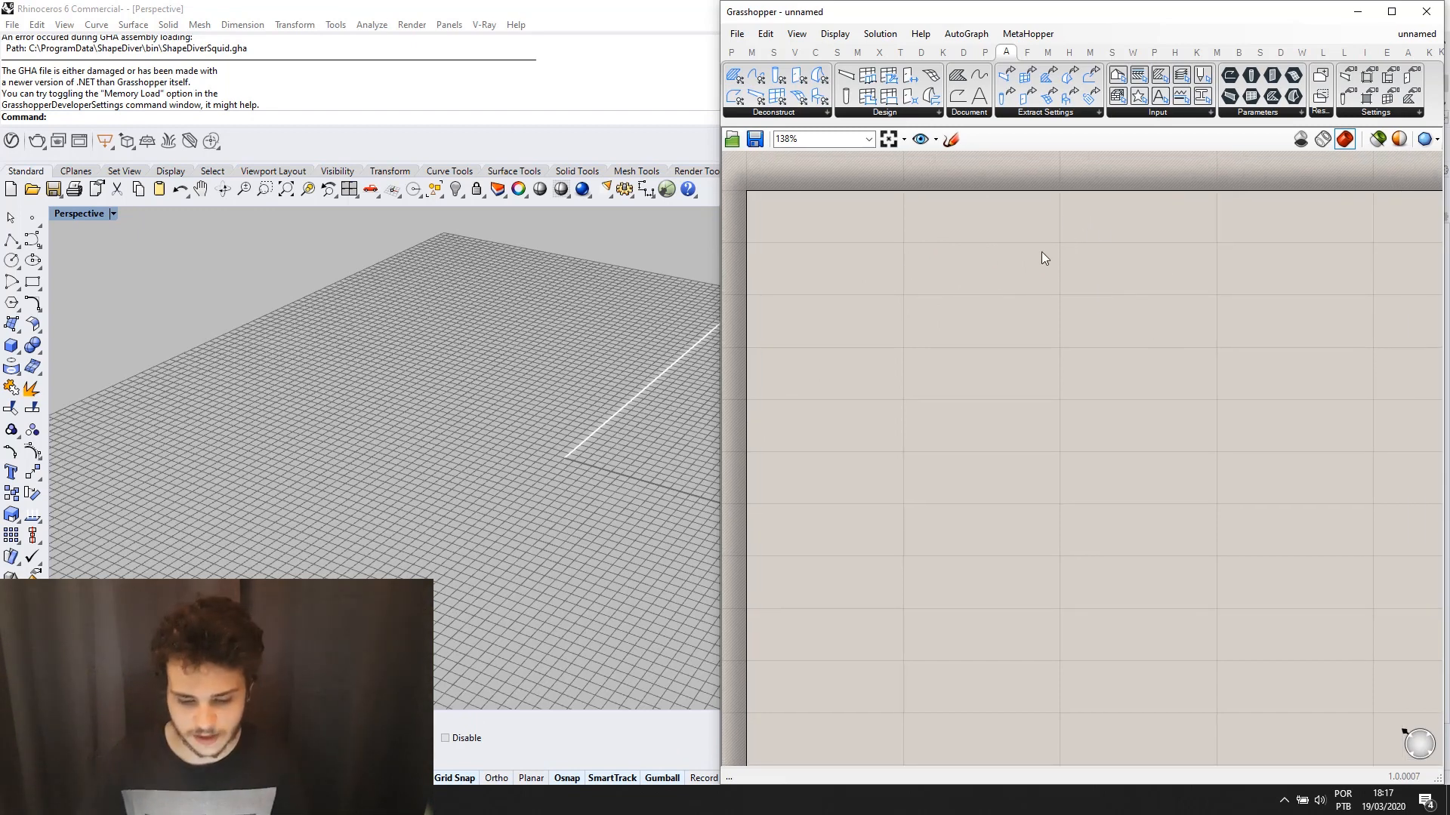
Place an ARCHICAD Wall component from the Design components on the Grasshopper canvas.
click(895, 111)
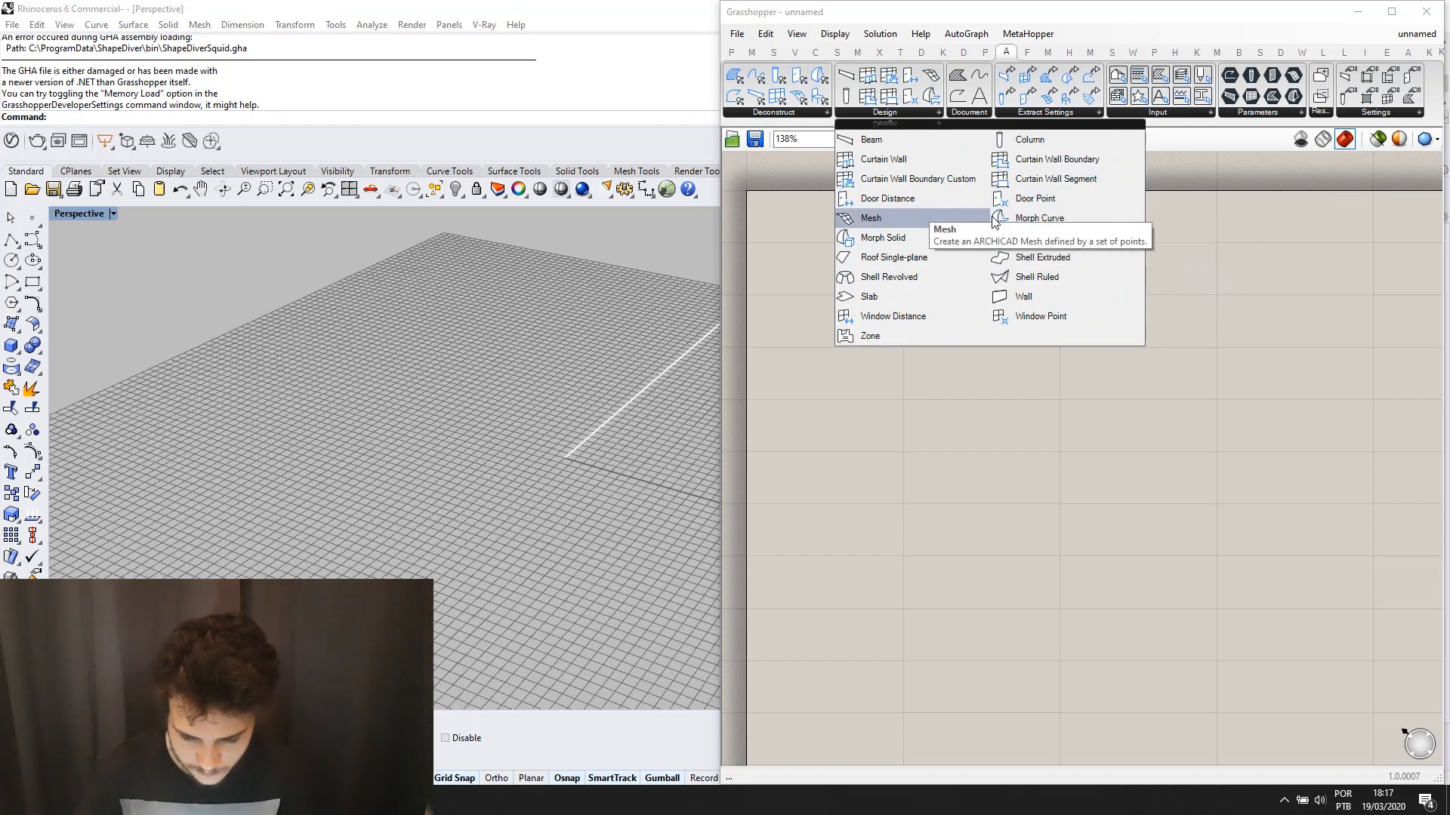
click(1004, 298)
click(1019, 261)
scroll(1018, 280, down, 3)
scroll(1018, 280, up, 5)
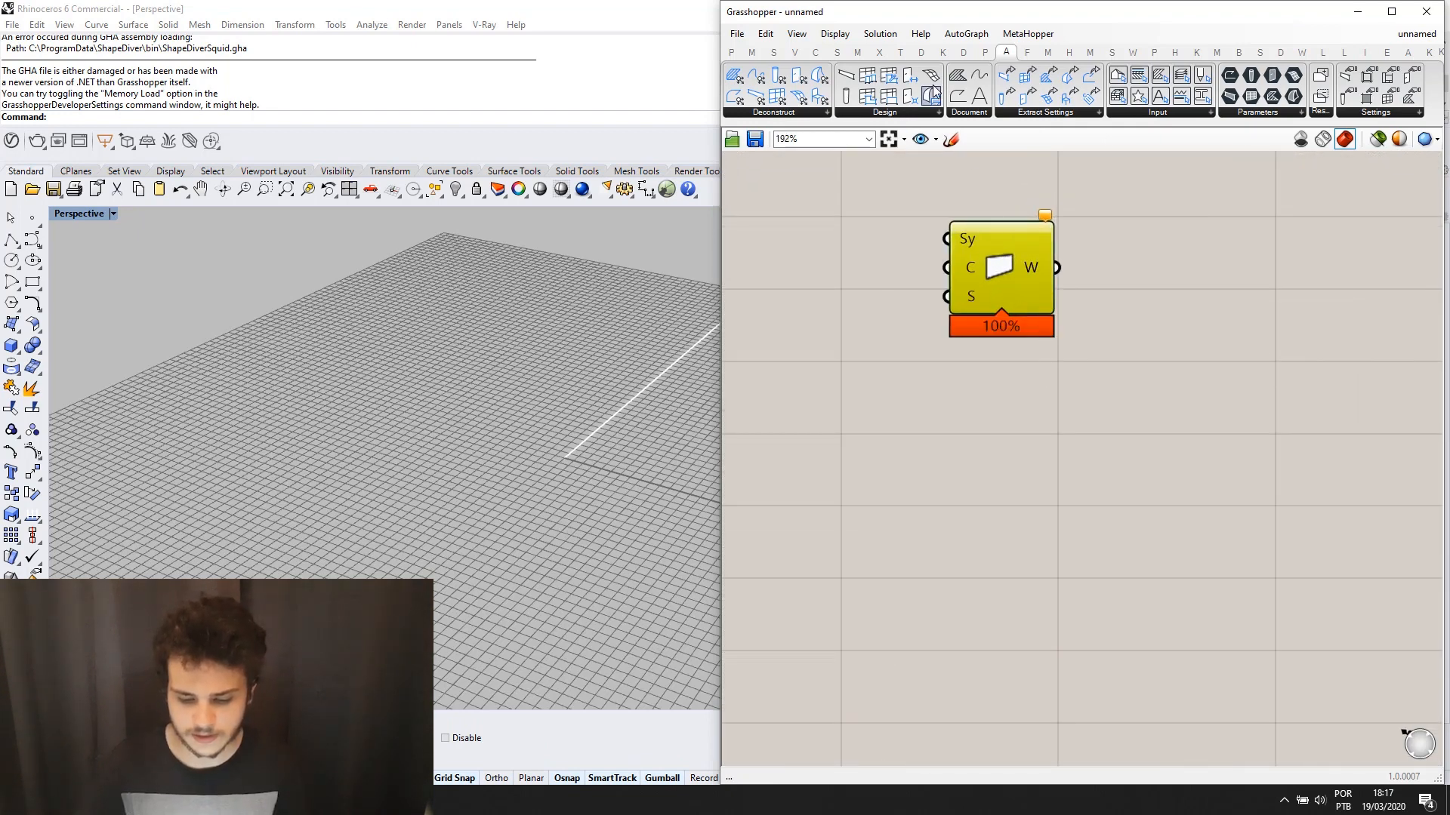
scroll(975, 241, up, 1)
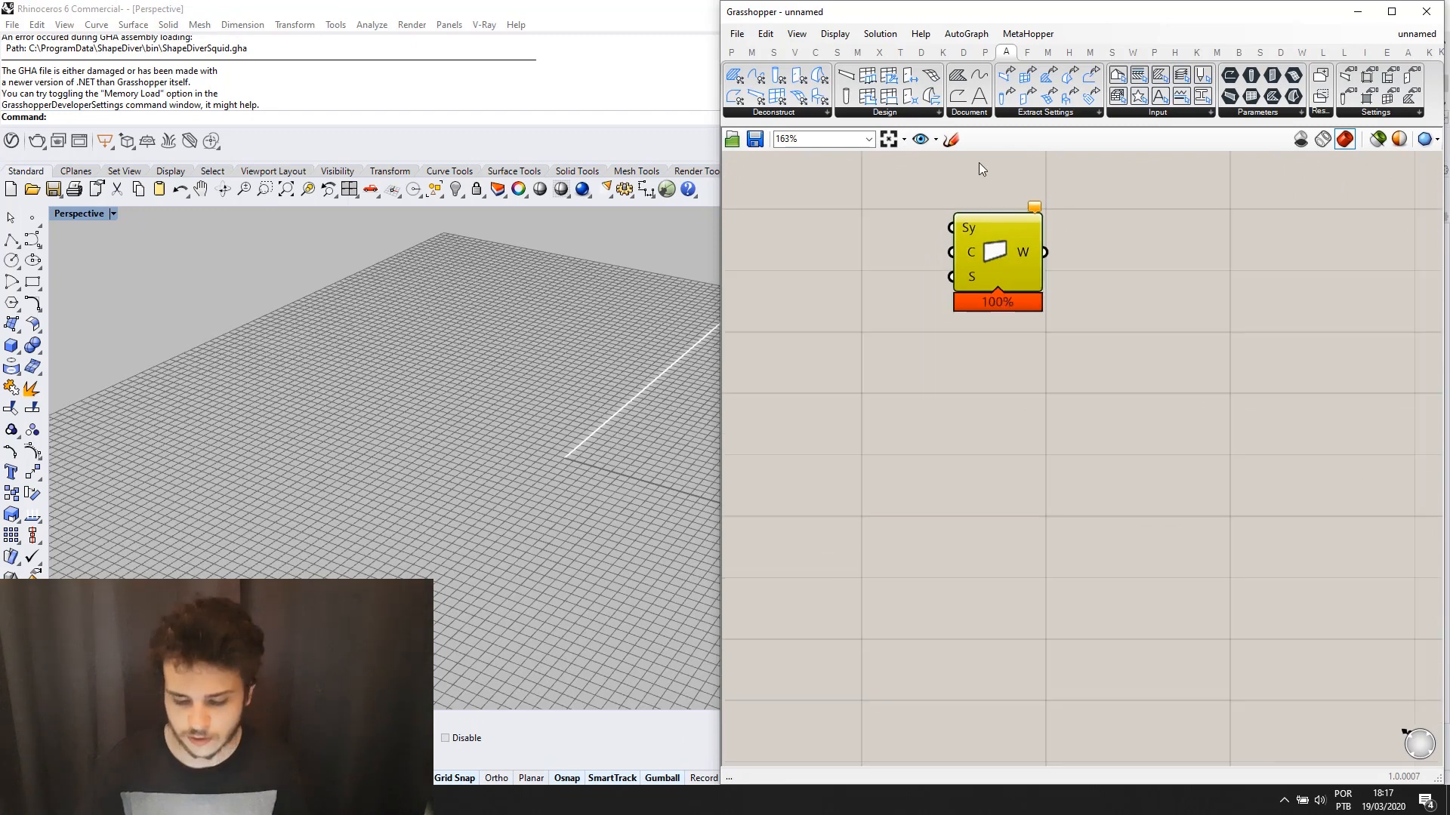
scroll(959, 230, down, 1)
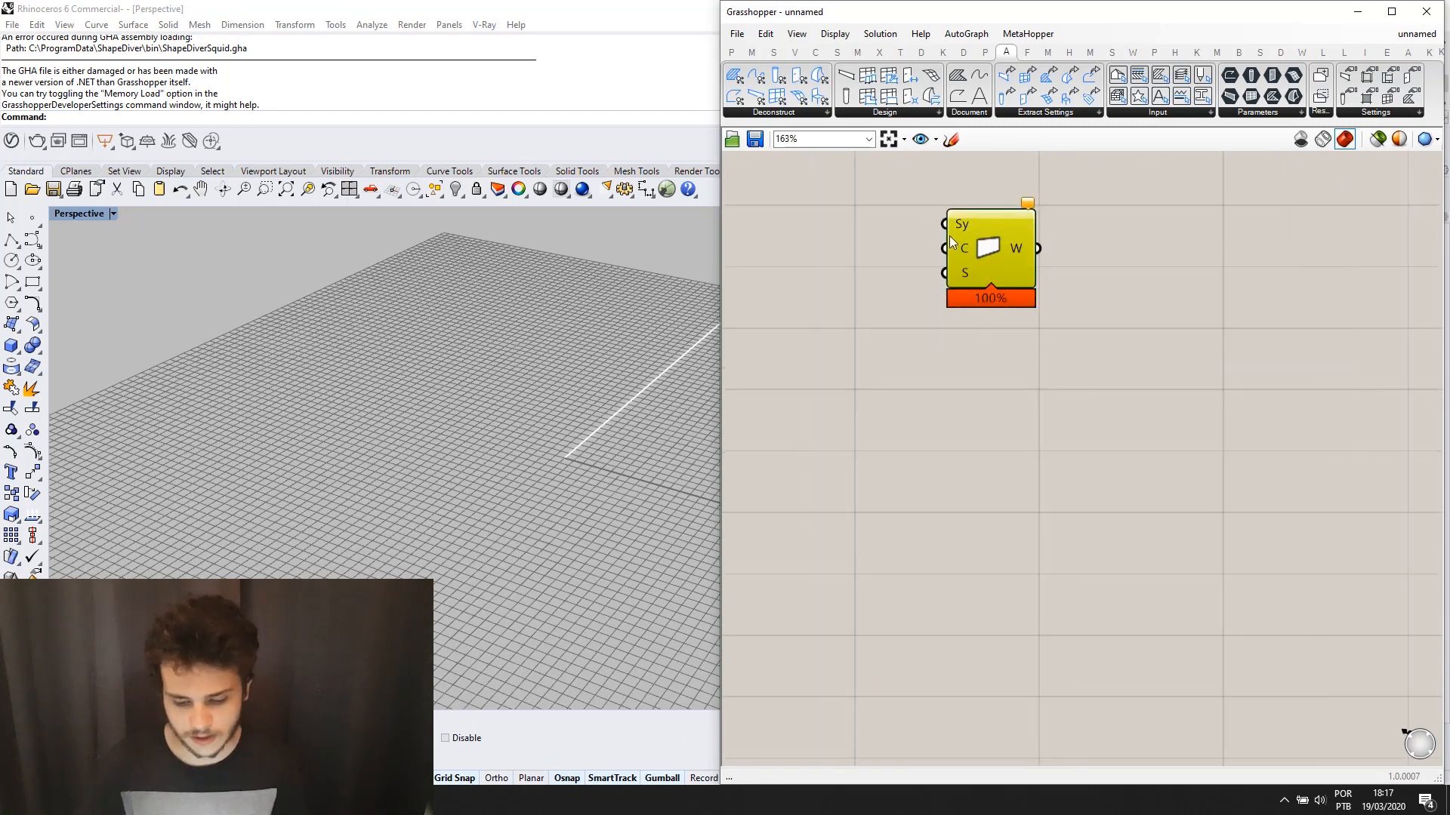
Examine the Wall component's three inputs Sy, C (Curve) and S (Wall Settings) and what each one expects.
scroll(980, 224, up, 2)
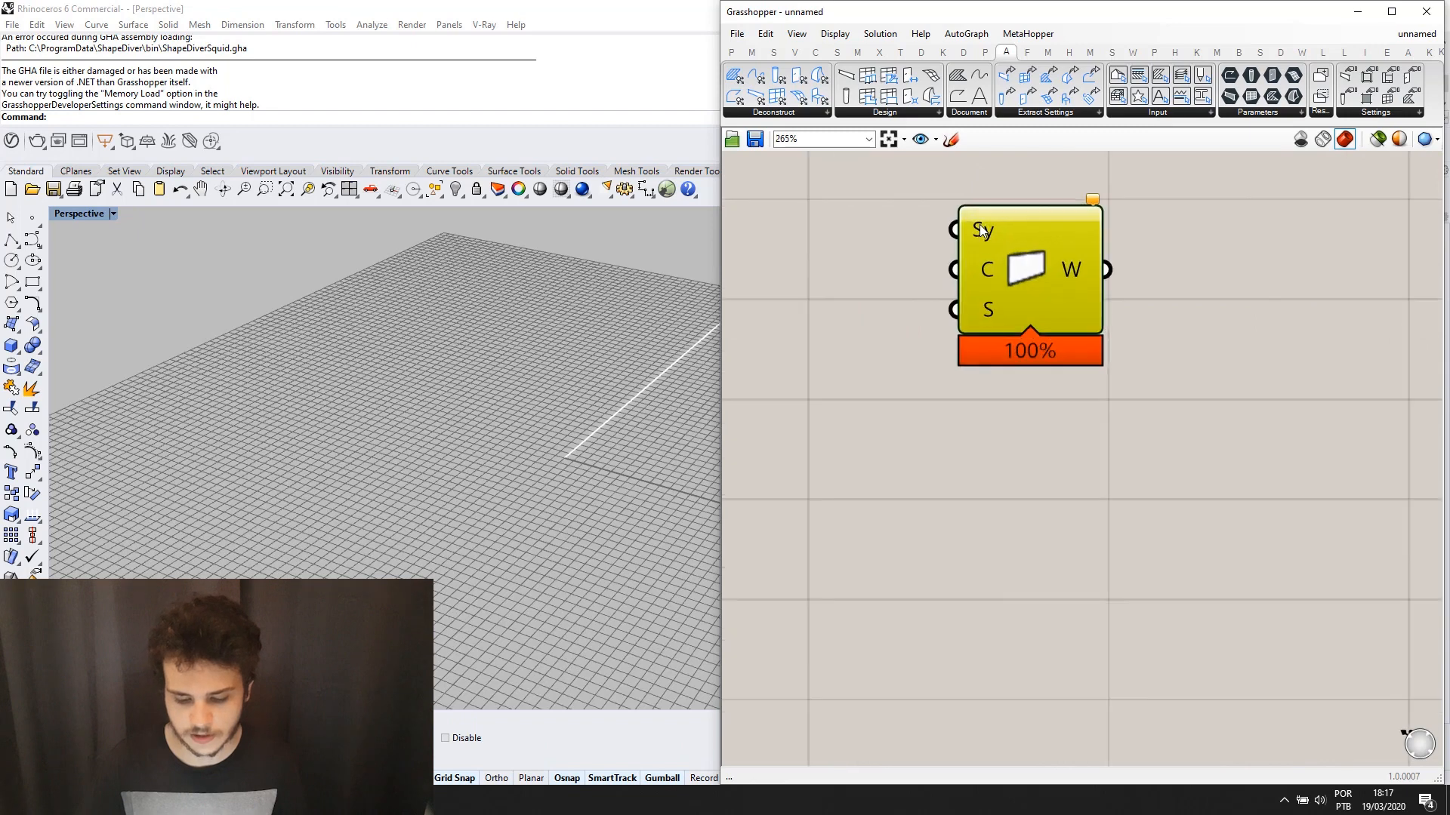
scroll(980, 224, down, 1)
right_drag(980, 224, 1071, 271)
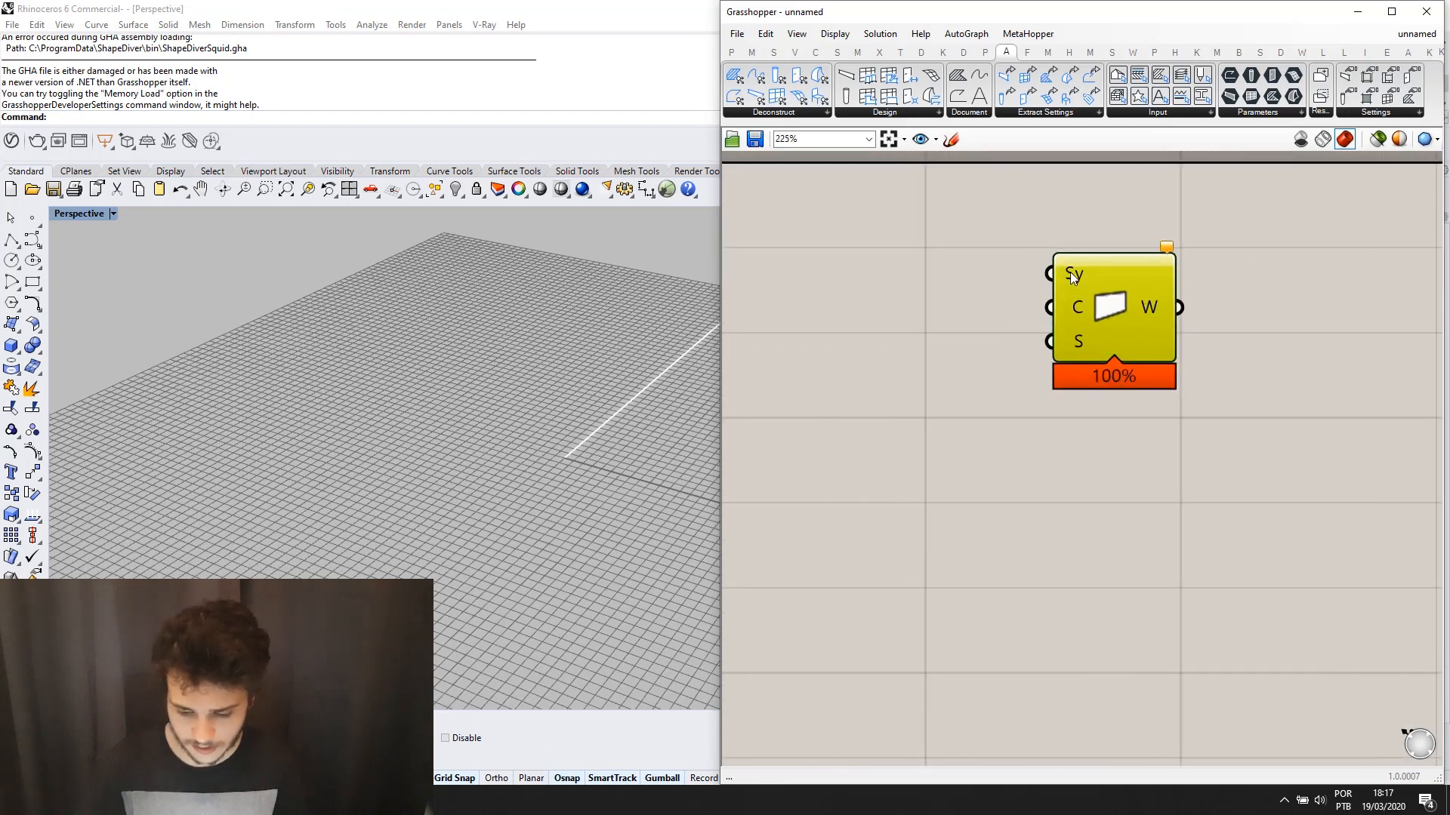
scroll(1036, 266, up, 2)
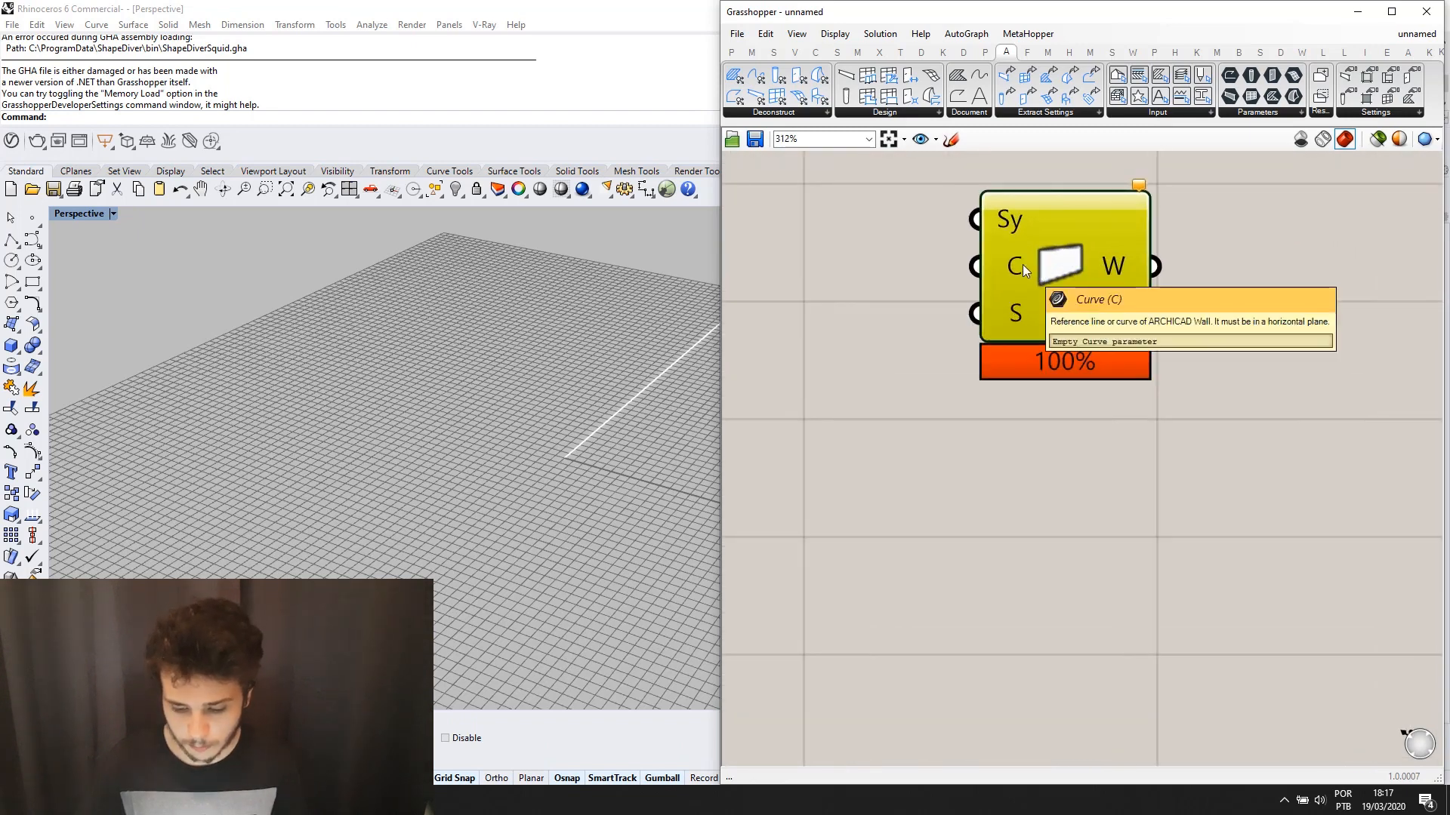
scroll(1022, 264, down, 4)
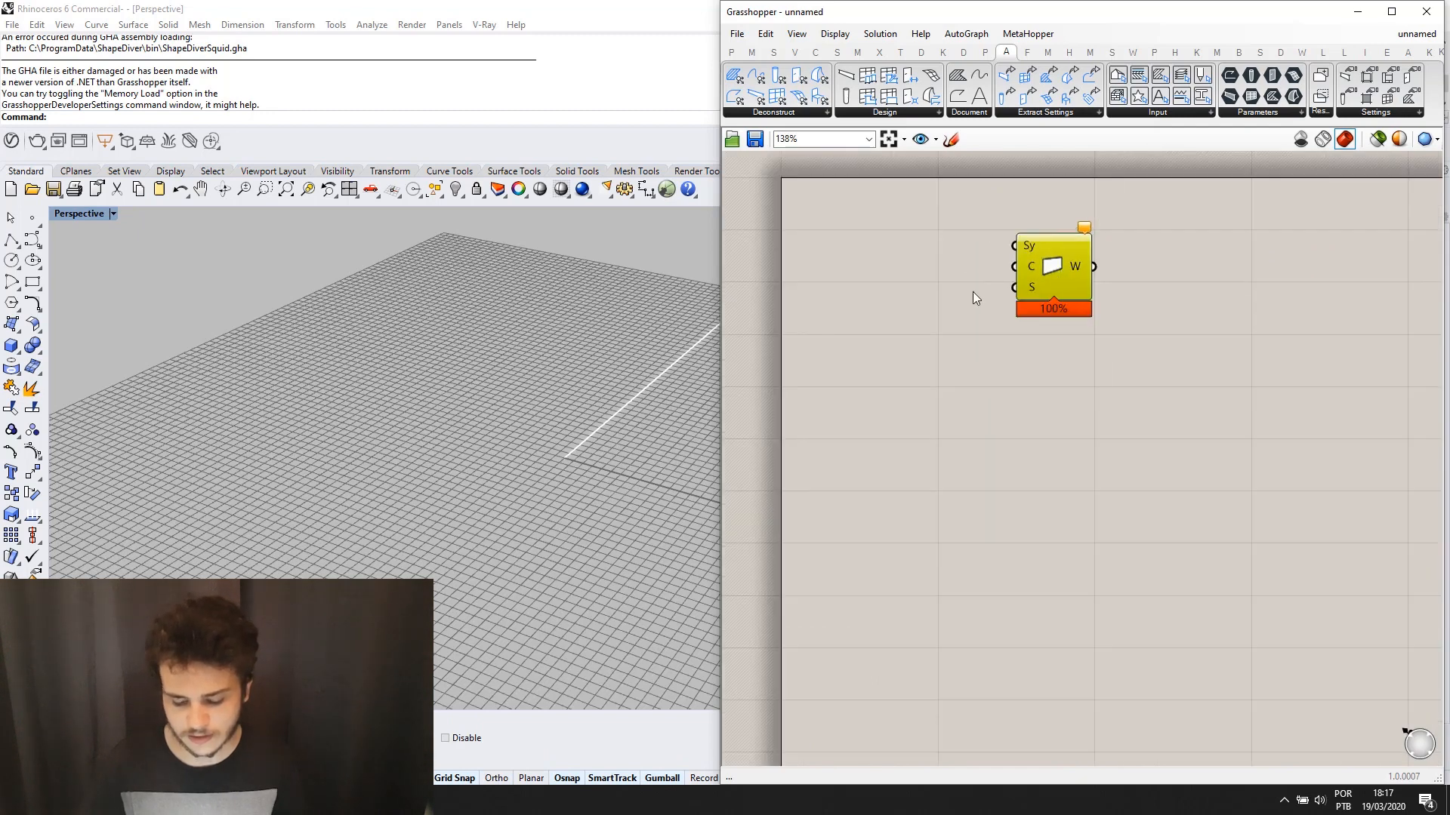
scroll(1057, 281, down, 1)
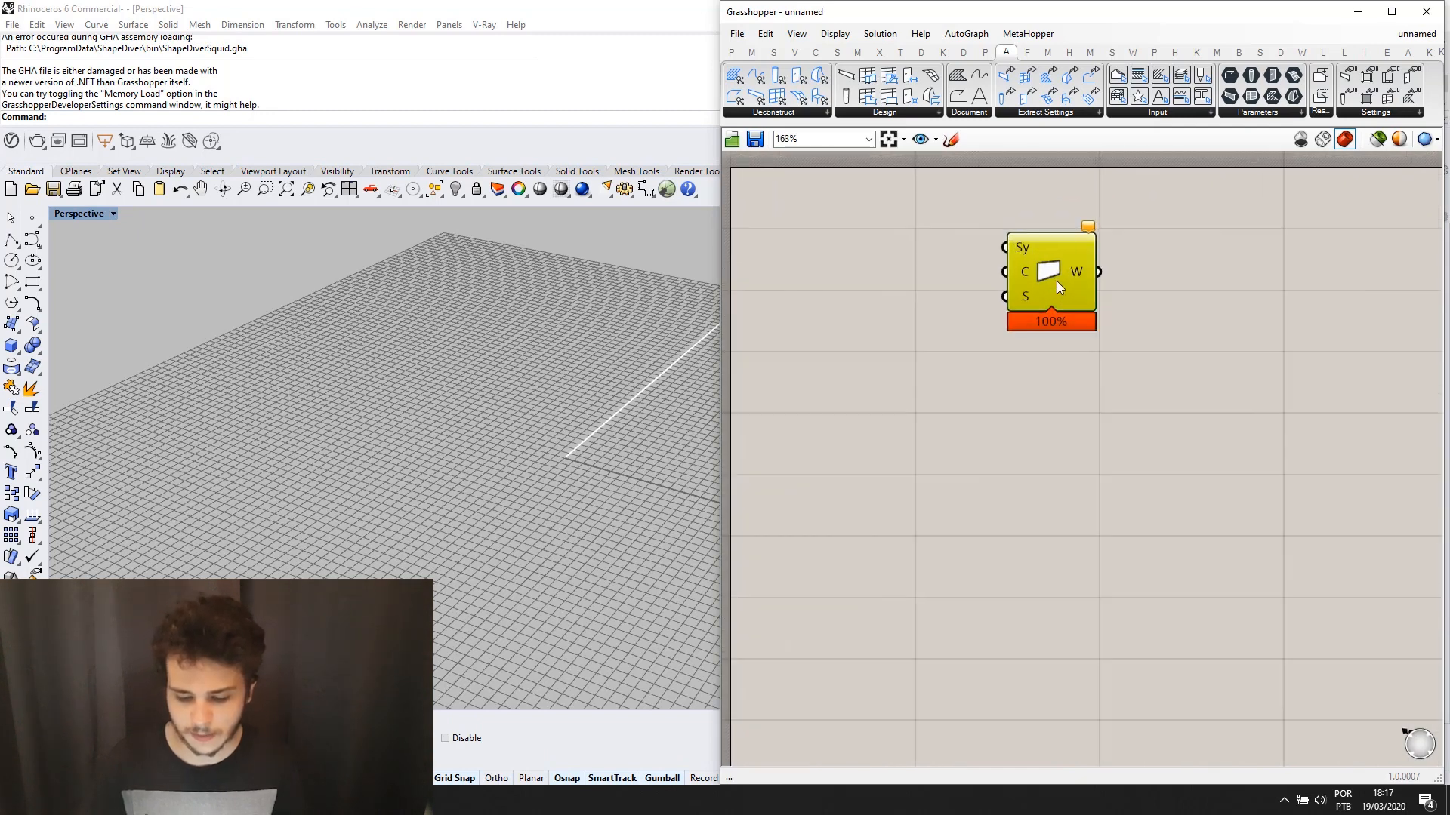
scroll(1042, 290, up, 3)
mouse_move(993, 280)
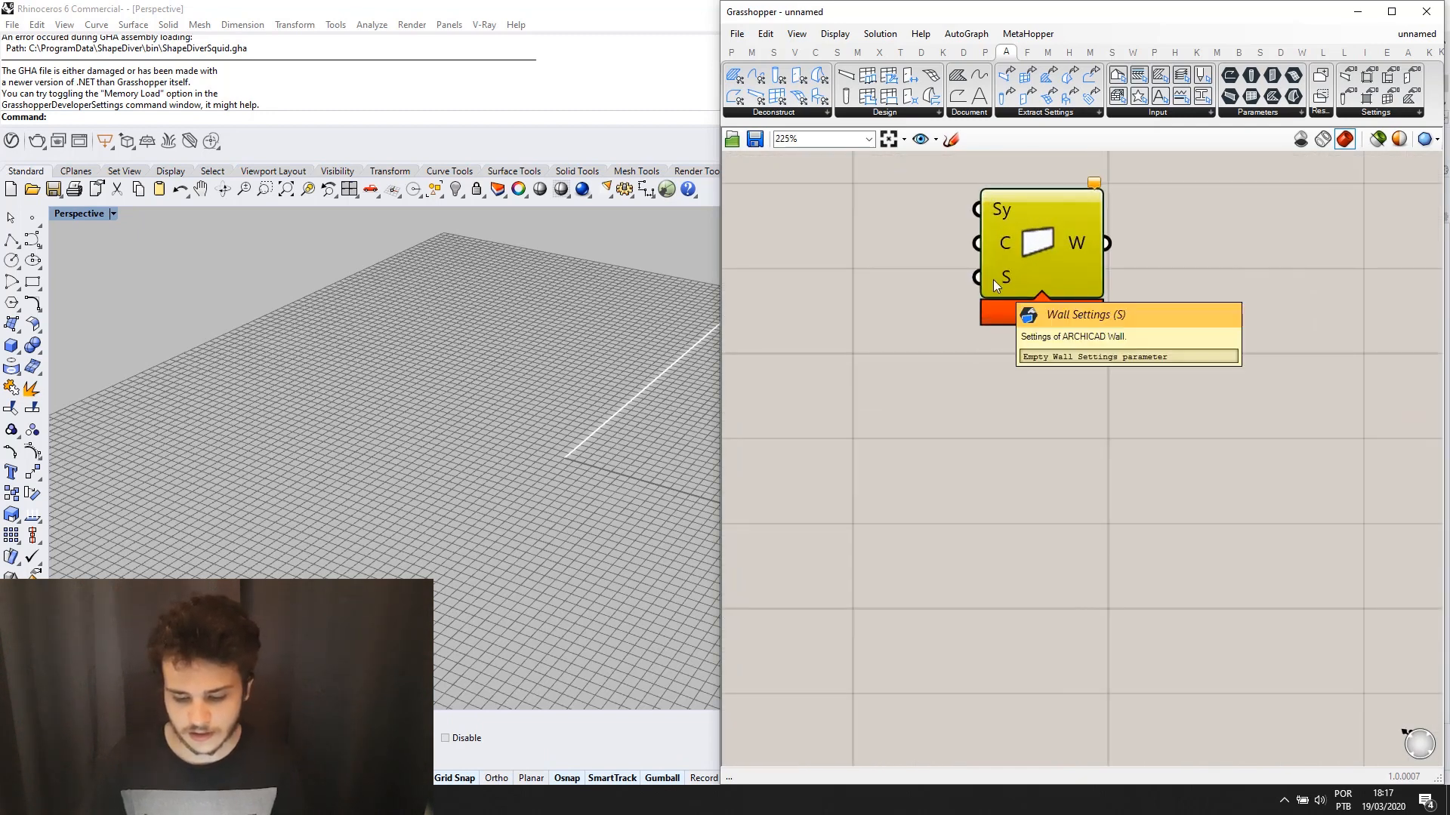
scroll(994, 279, down, 4)
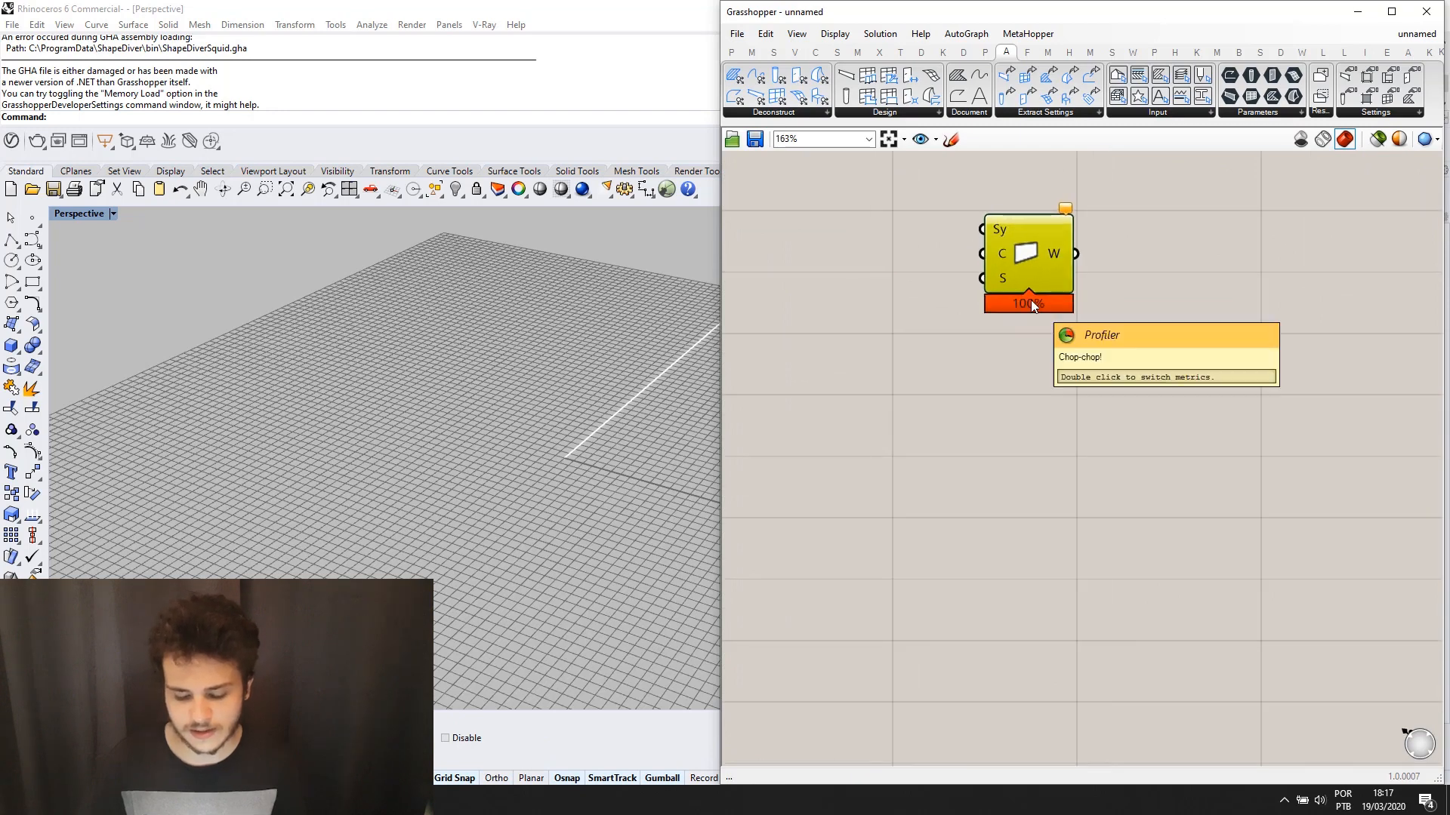
drag(1053, 274, 1094, 283)
scroll(1106, 288, up, 1)
scroll(1081, 278, down, 1)
scroll(1074, 268, up, 3)
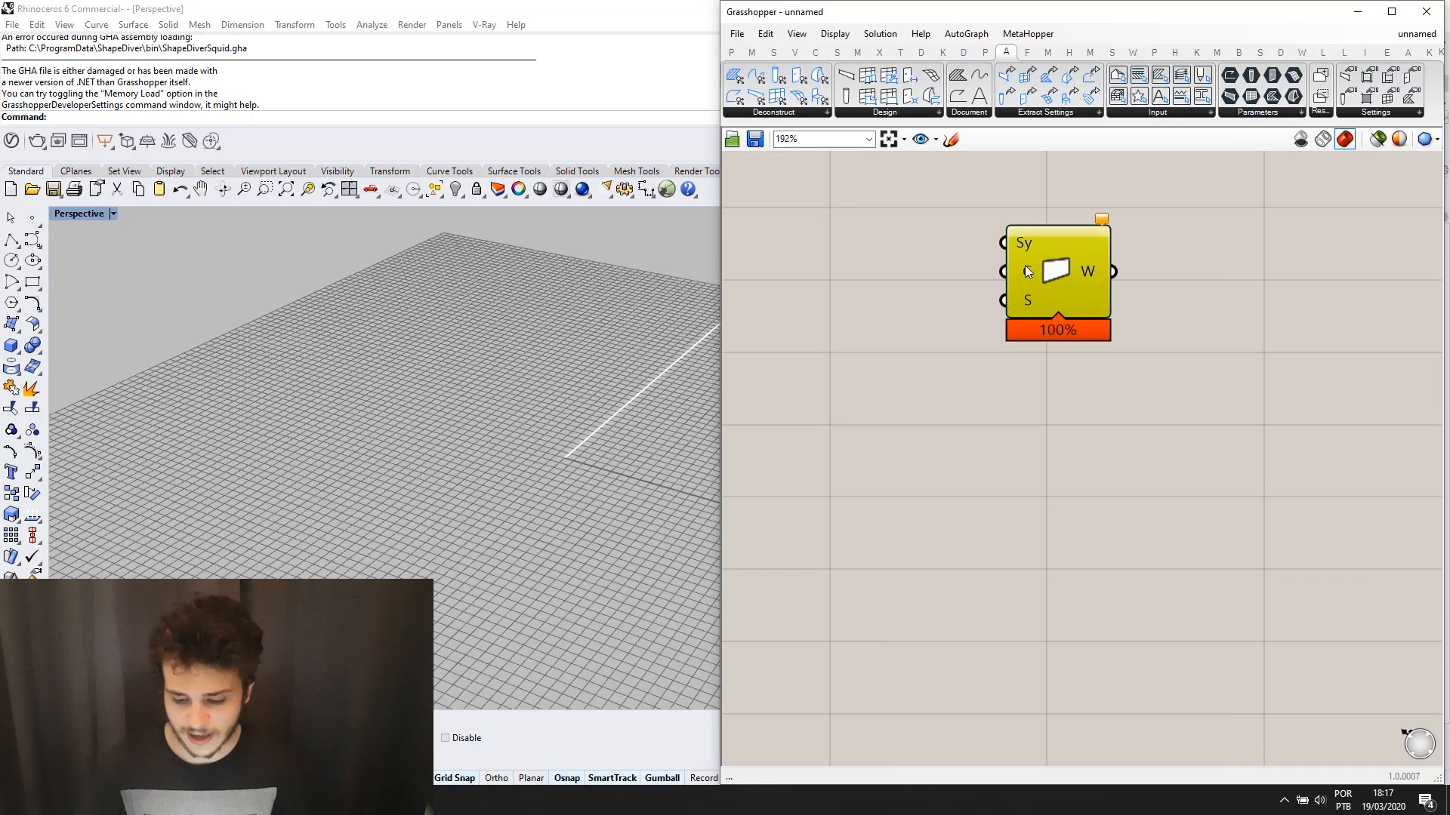
scroll(1044, 256, down, 2)
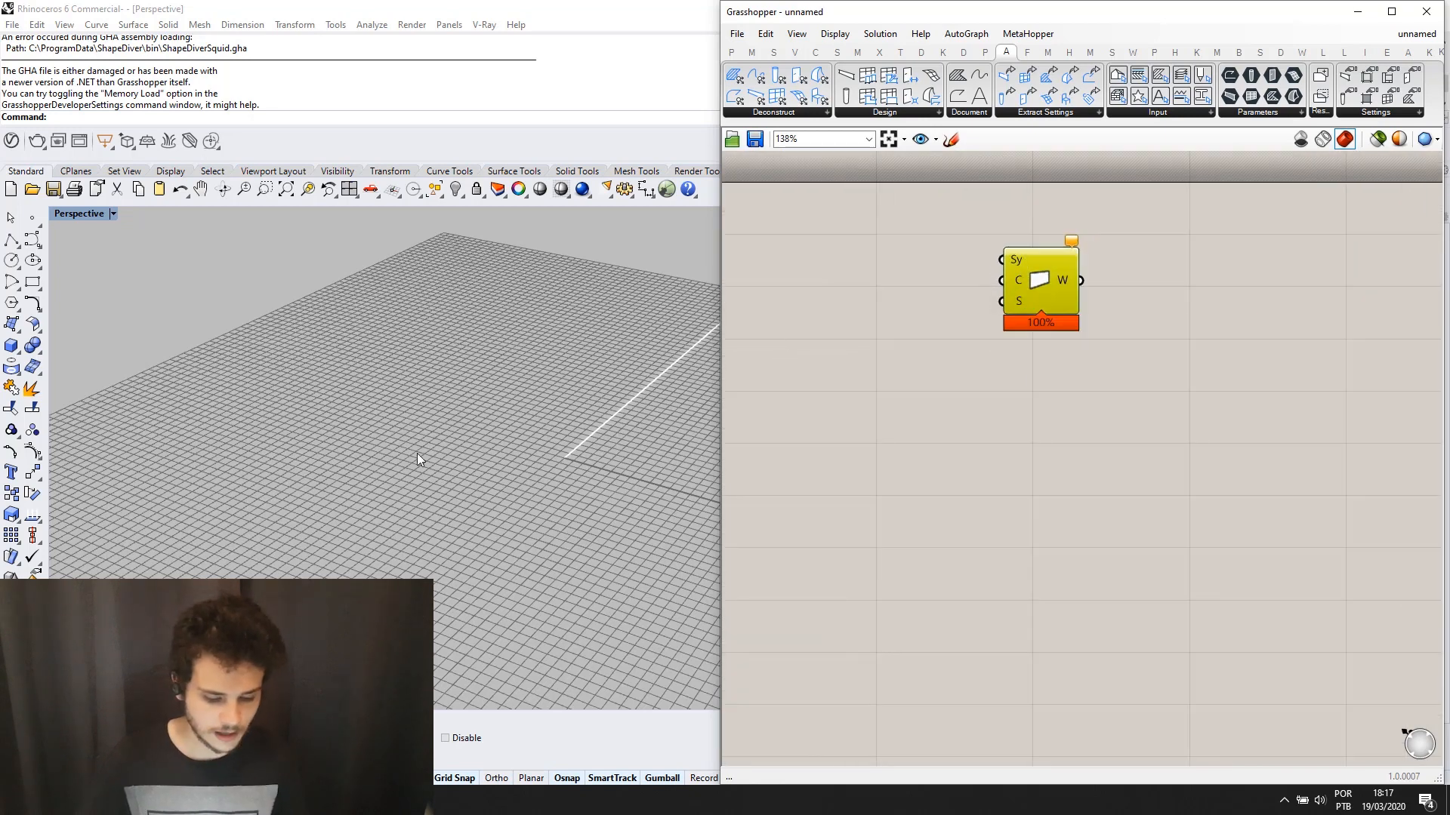
Switch to ARCHICAD and draw three separate straight walls in the 3D view, finishing with the Arrow tool active.
key(alt+Tab)
scroll(684, 483, down, 3)
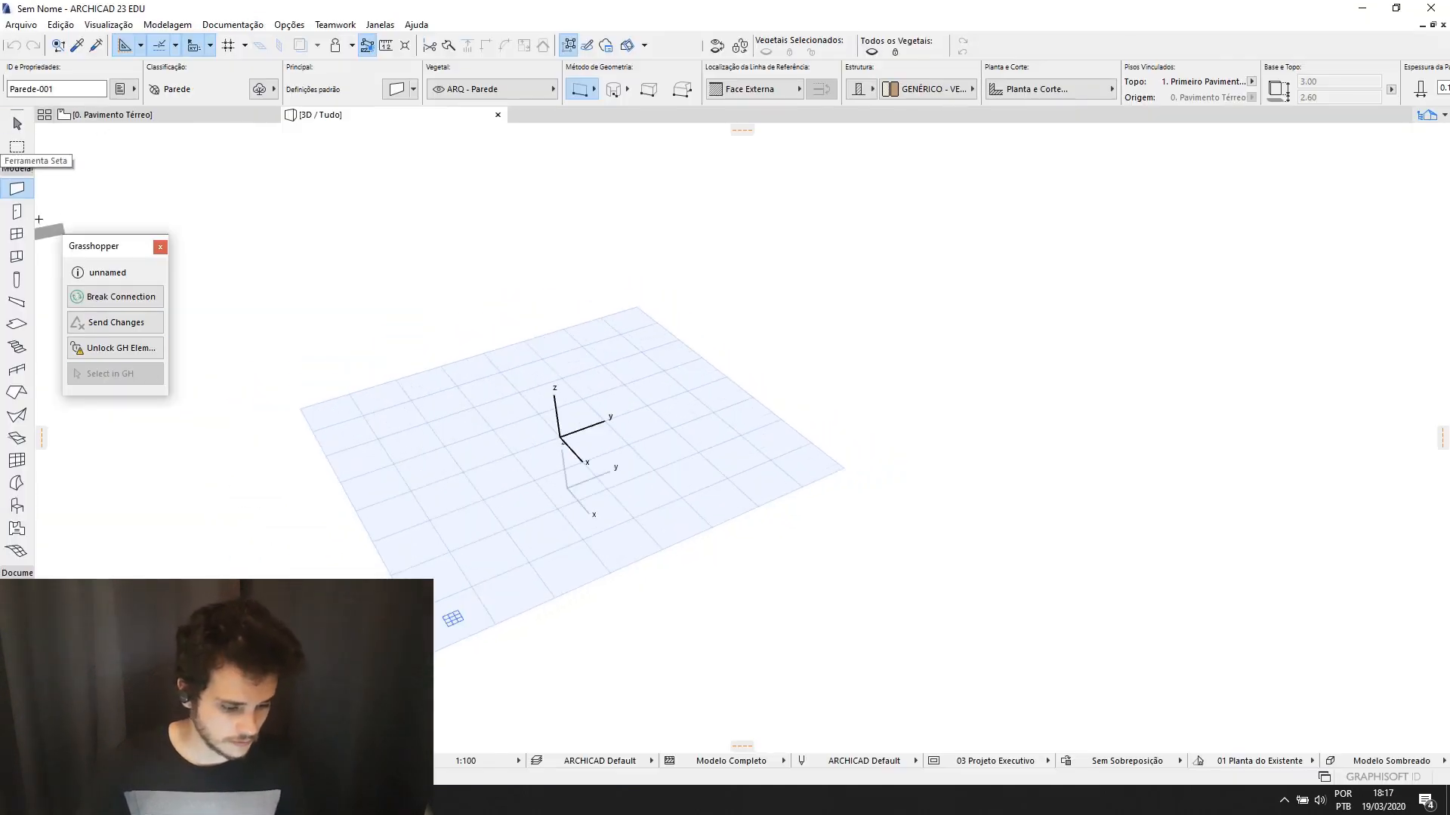
click(438, 398)
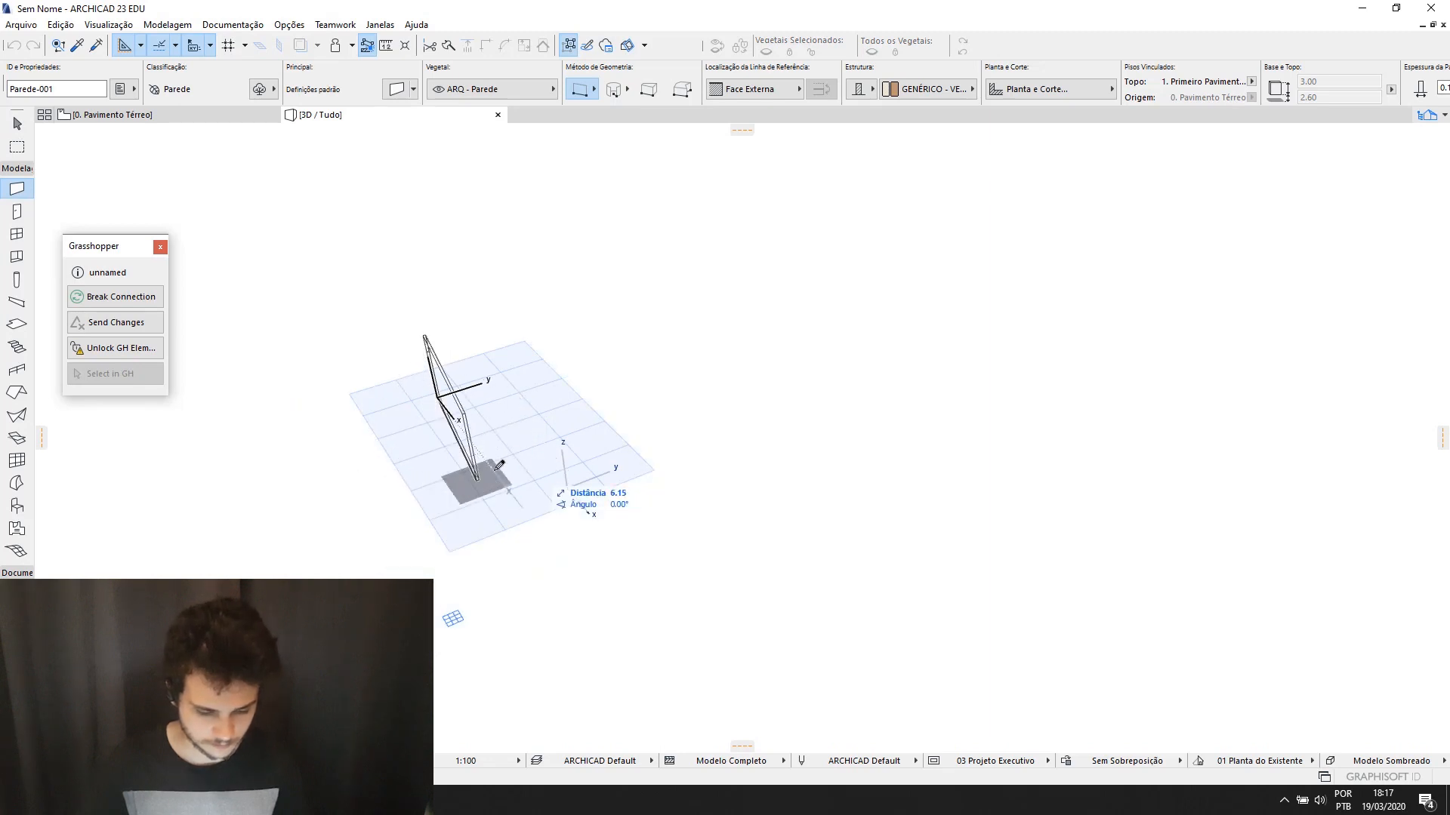
click(504, 482)
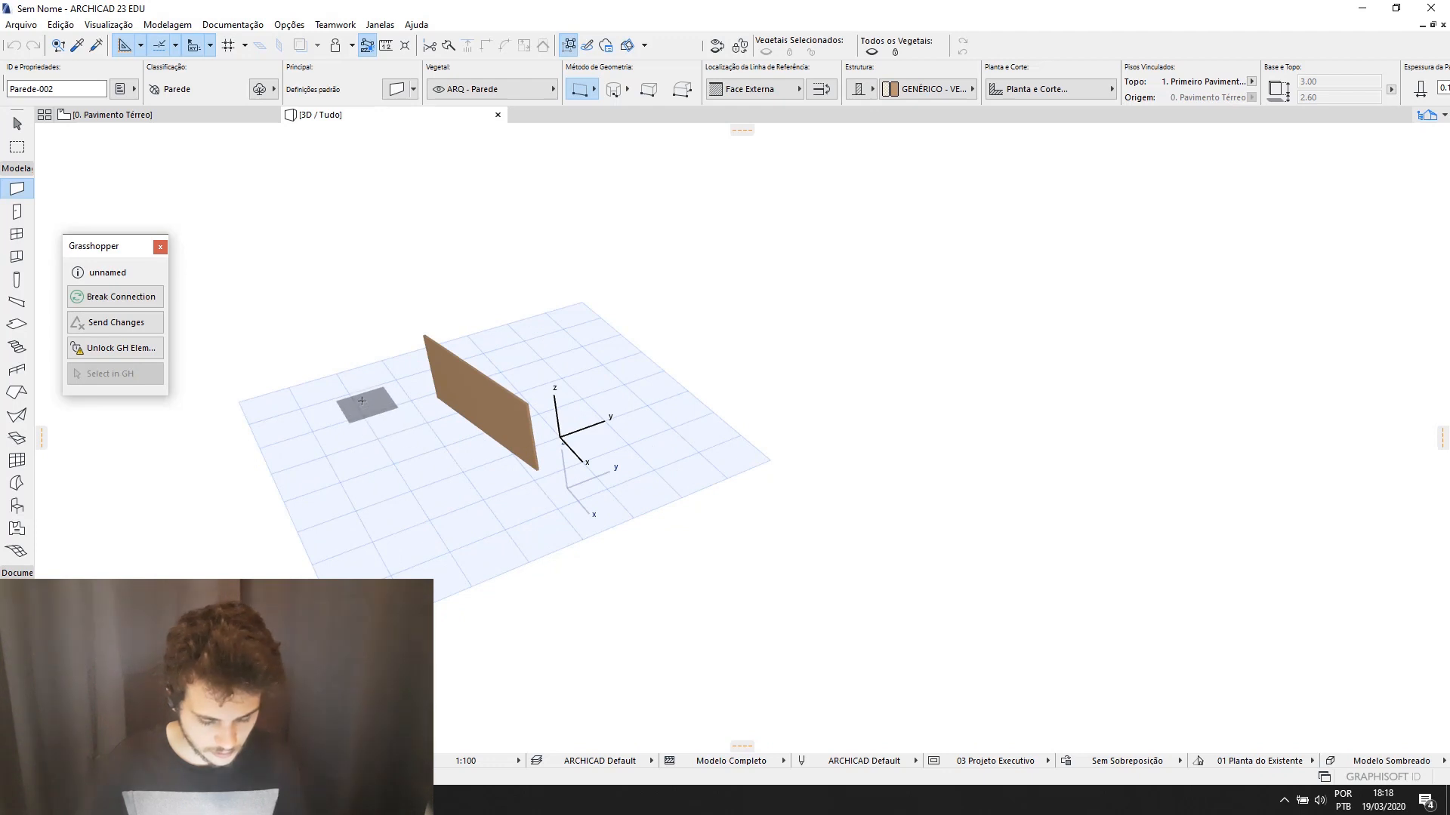
click(439, 479)
click(495, 466)
click(498, 477)
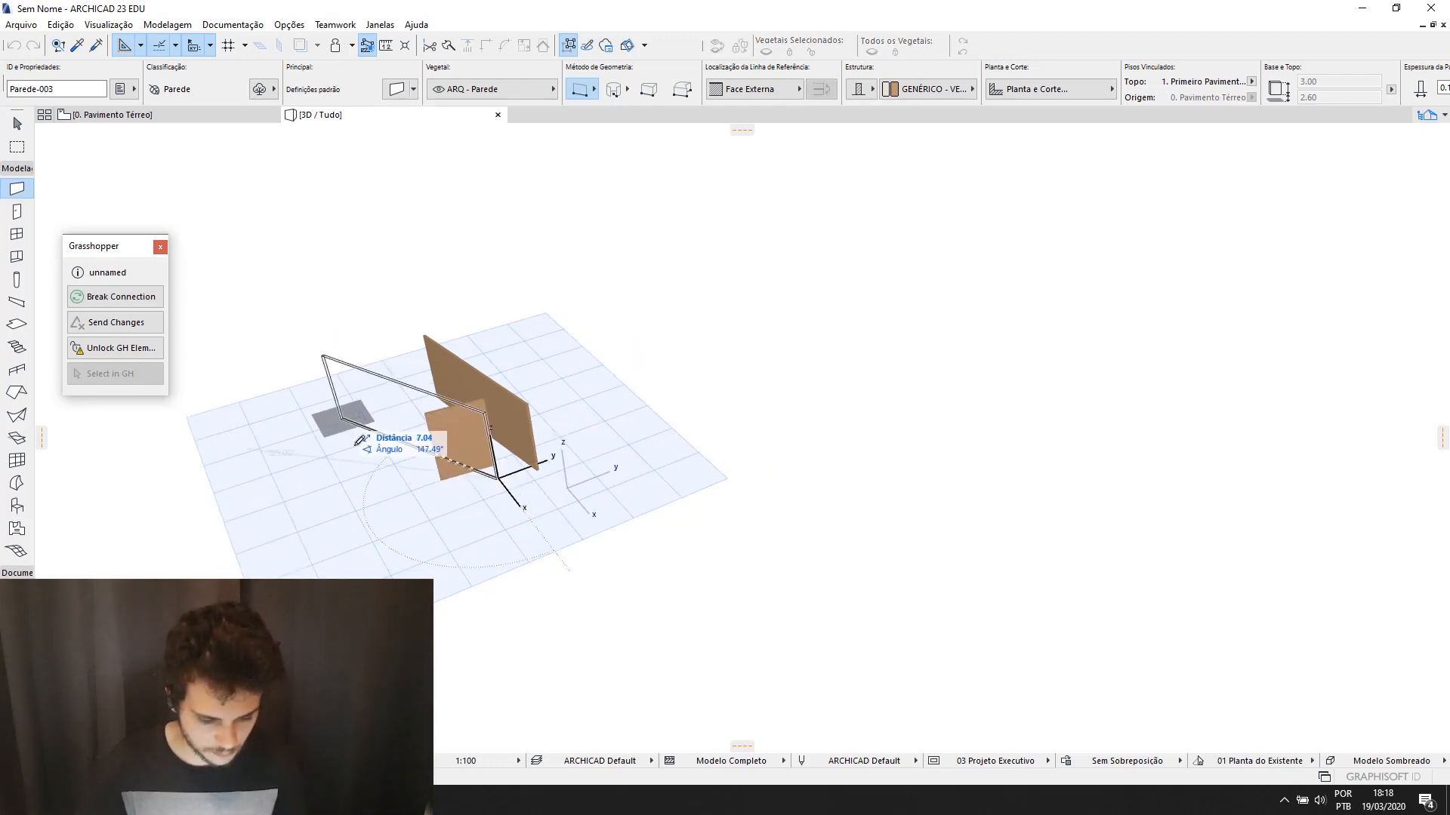
click(538, 469)
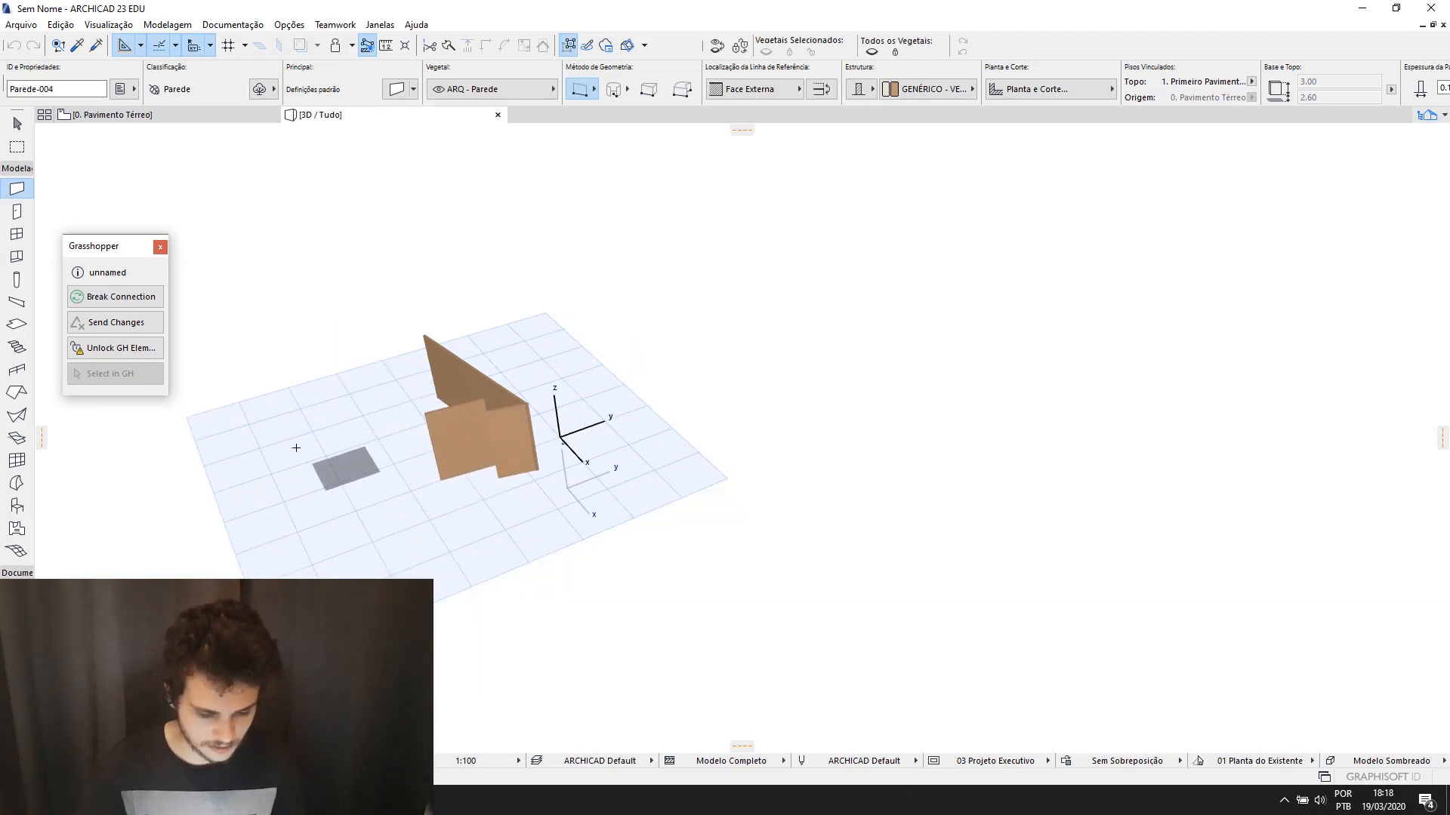
click(25, 124)
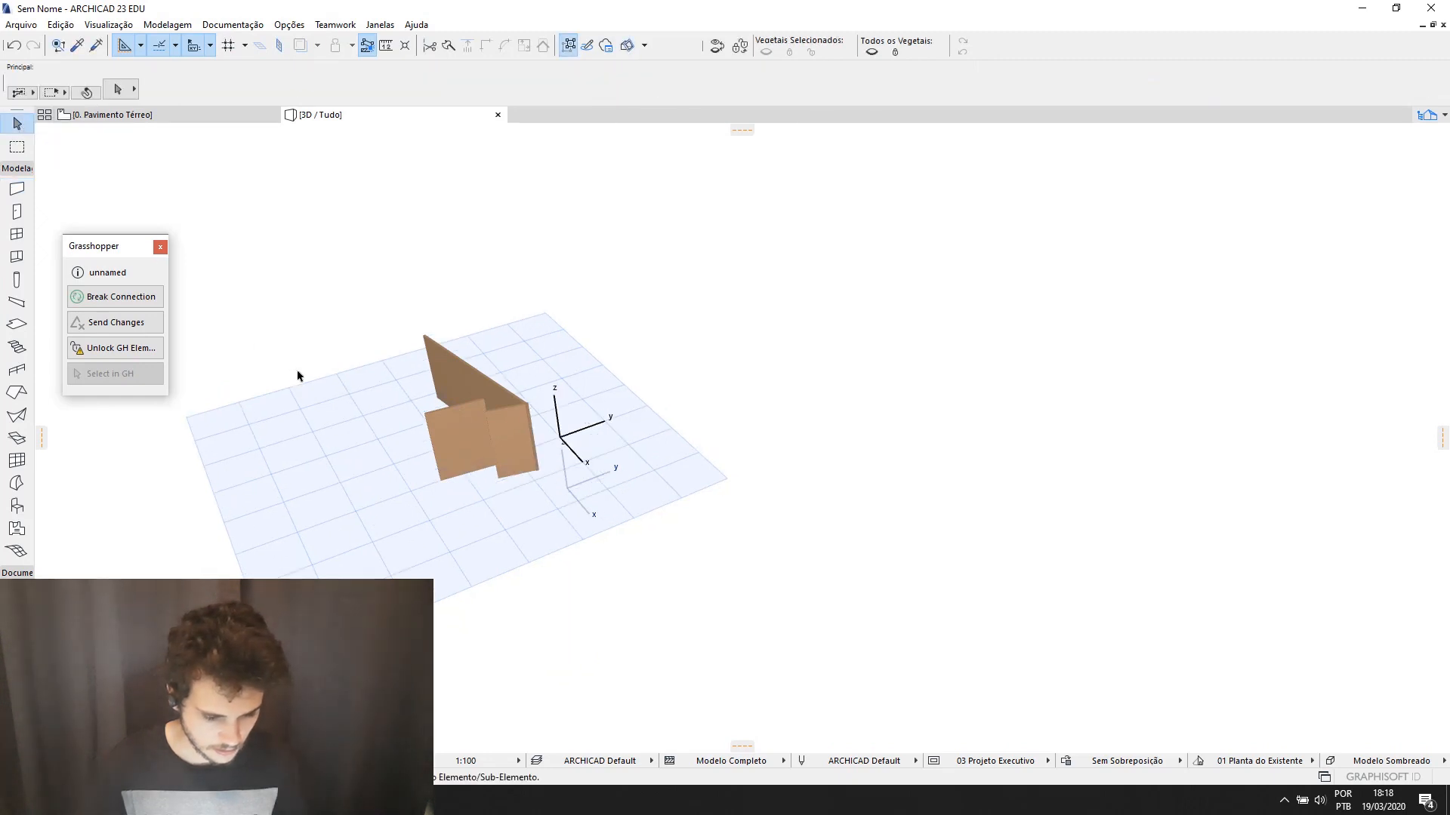
View the three drawn walls more closely and shift the Grasshopper palette slightly upward in the 3D window.
scroll(362, 420, up, 5)
scroll(644, 392, up, 3)
scroll(712, 404, down, 4)
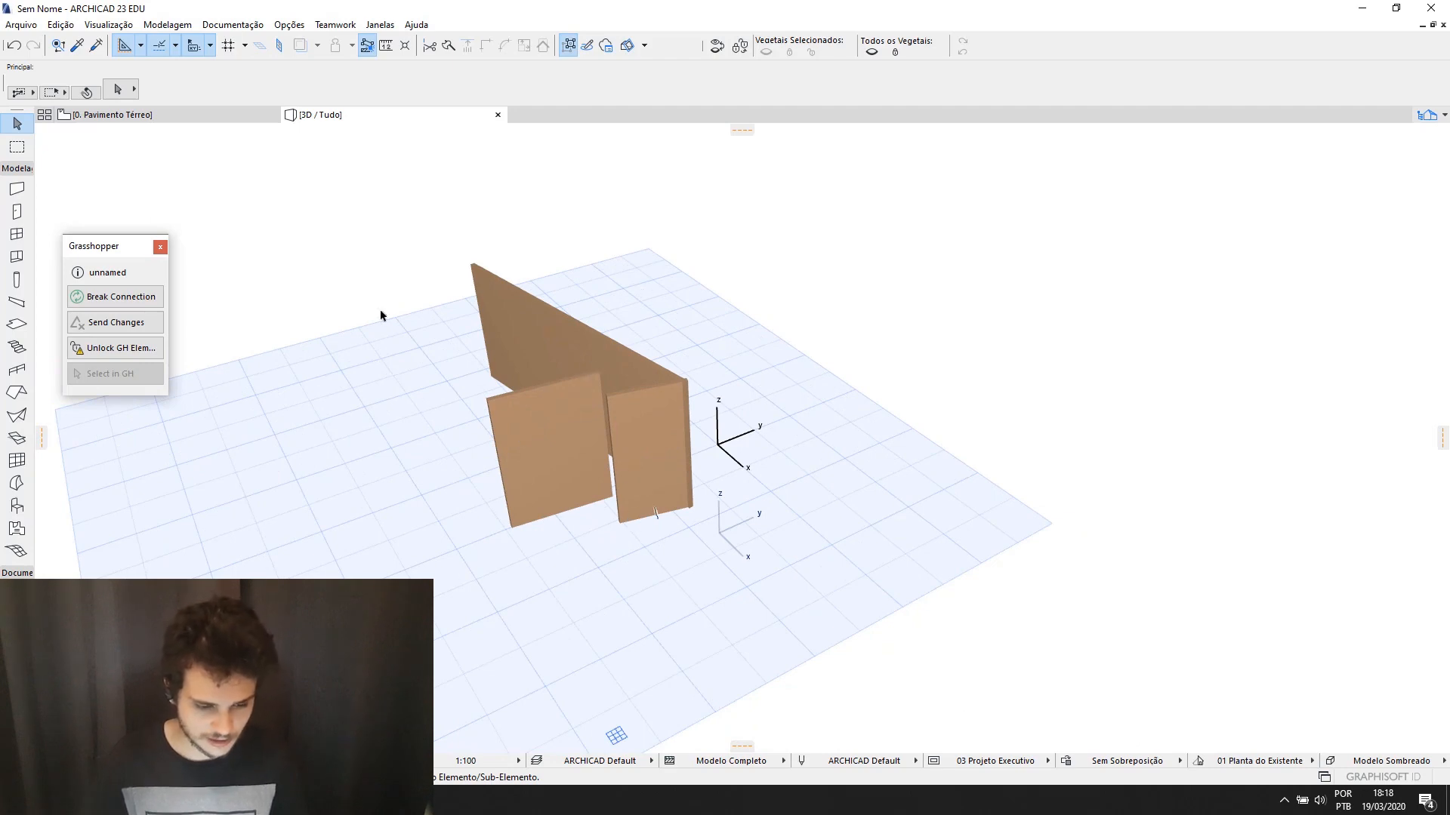
drag(123, 257, 131, 231)
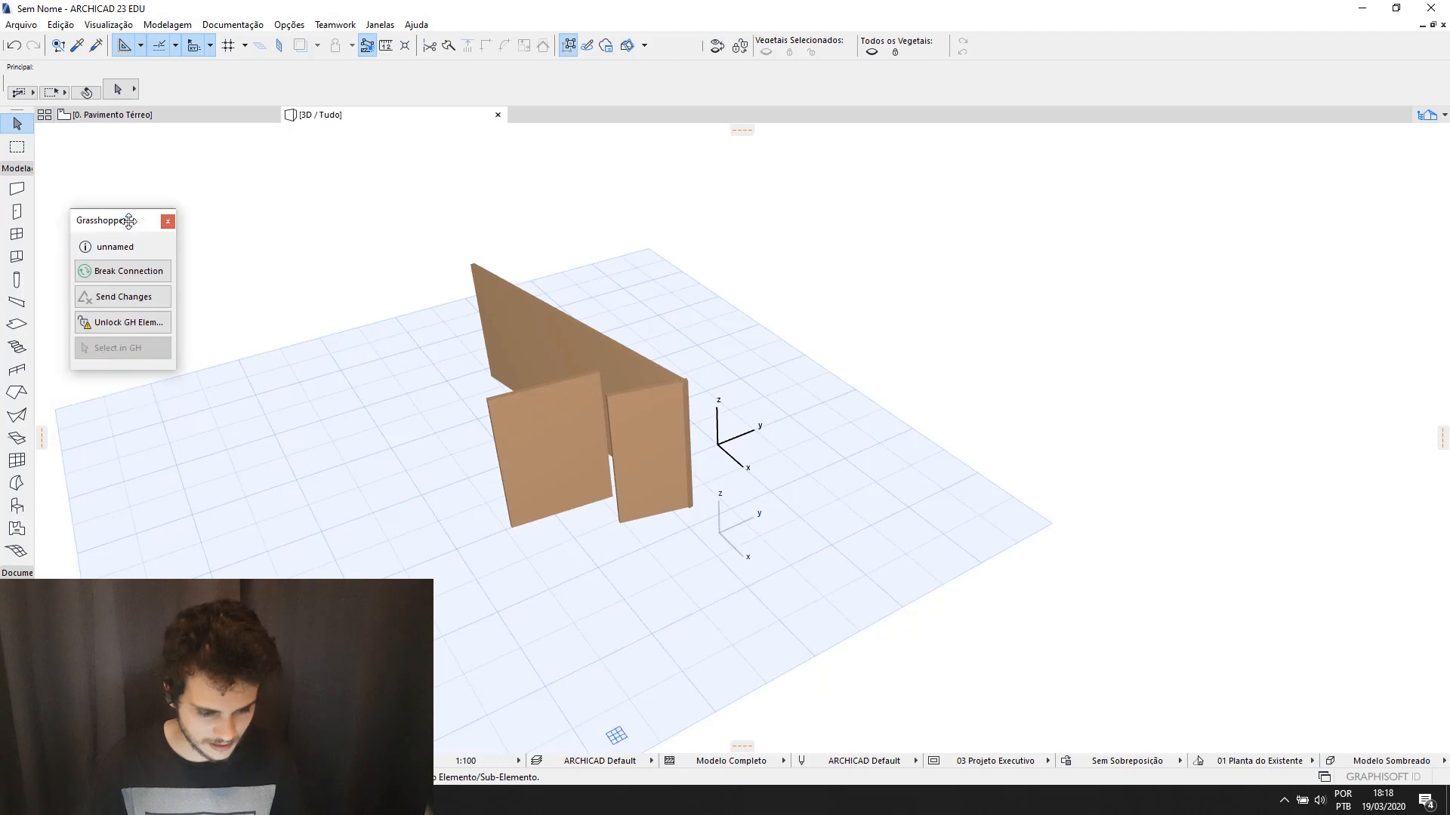
scroll(464, 422, down, 3)
scroll(343, 463, up, 3)
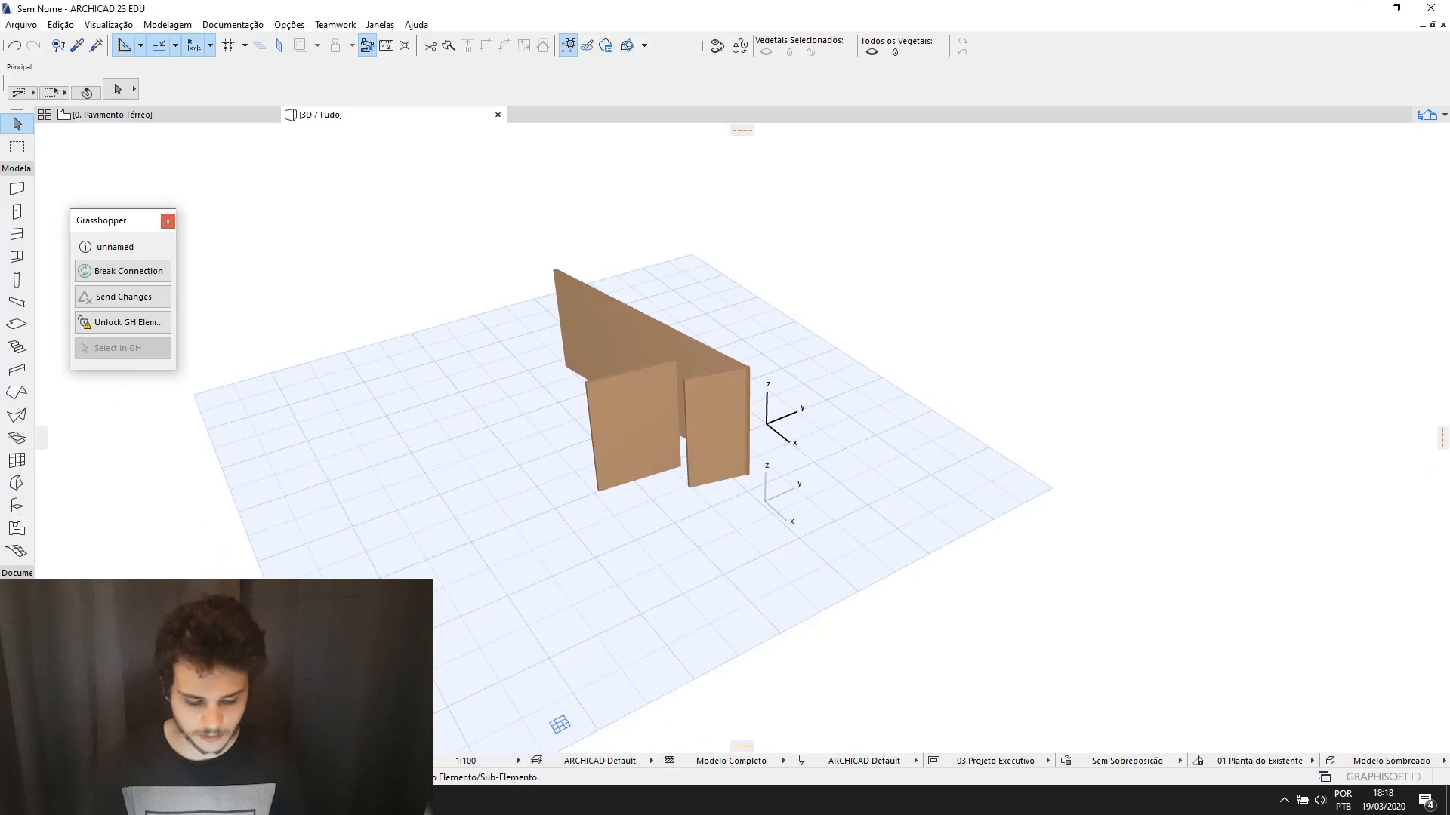
Switch back to Grasshopper and review the Wall component and its curve input on the canvas.
key(alt+Tab)
scroll(975, 338, up, 5)
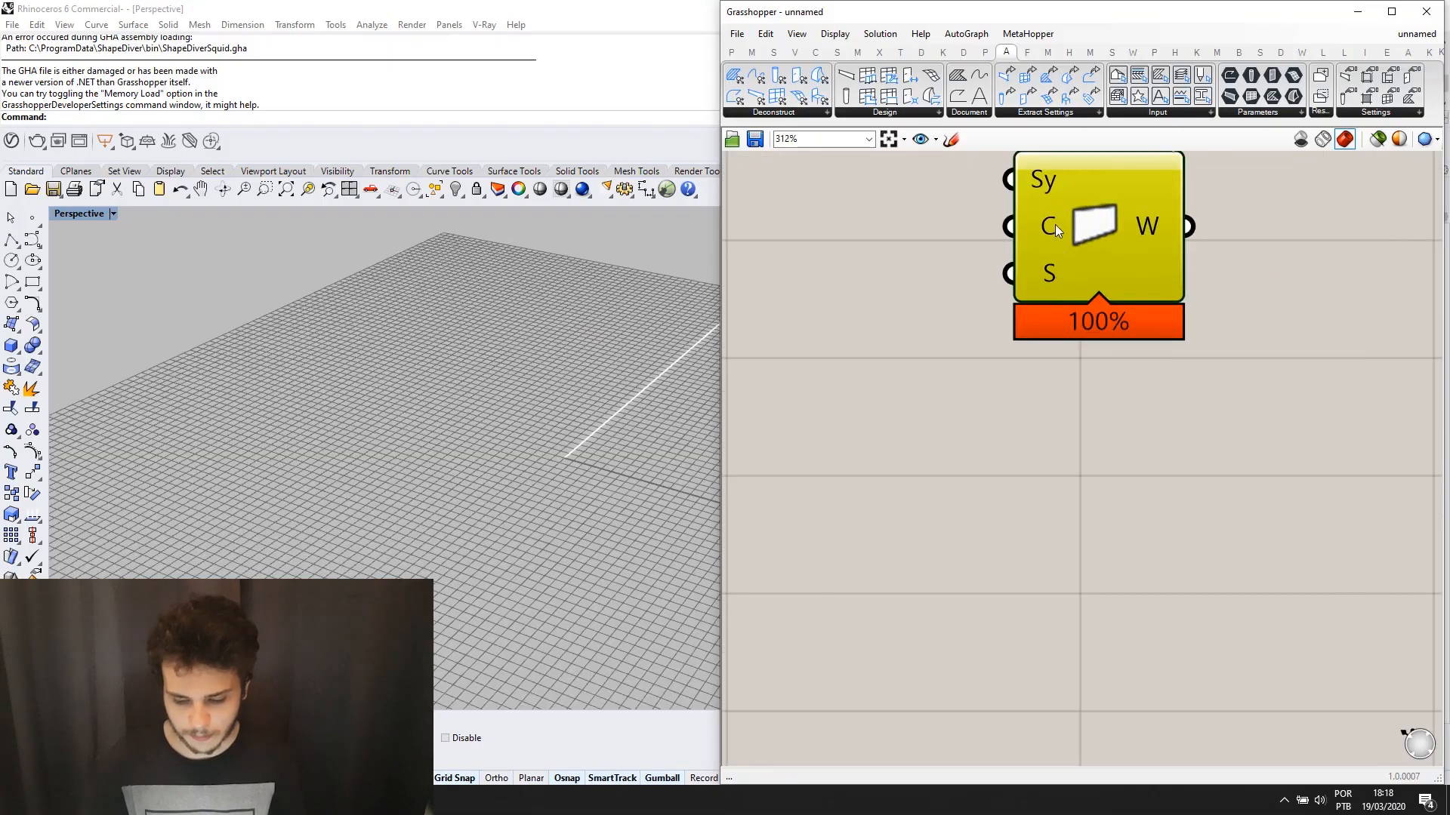
scroll(1054, 224, down, 2)
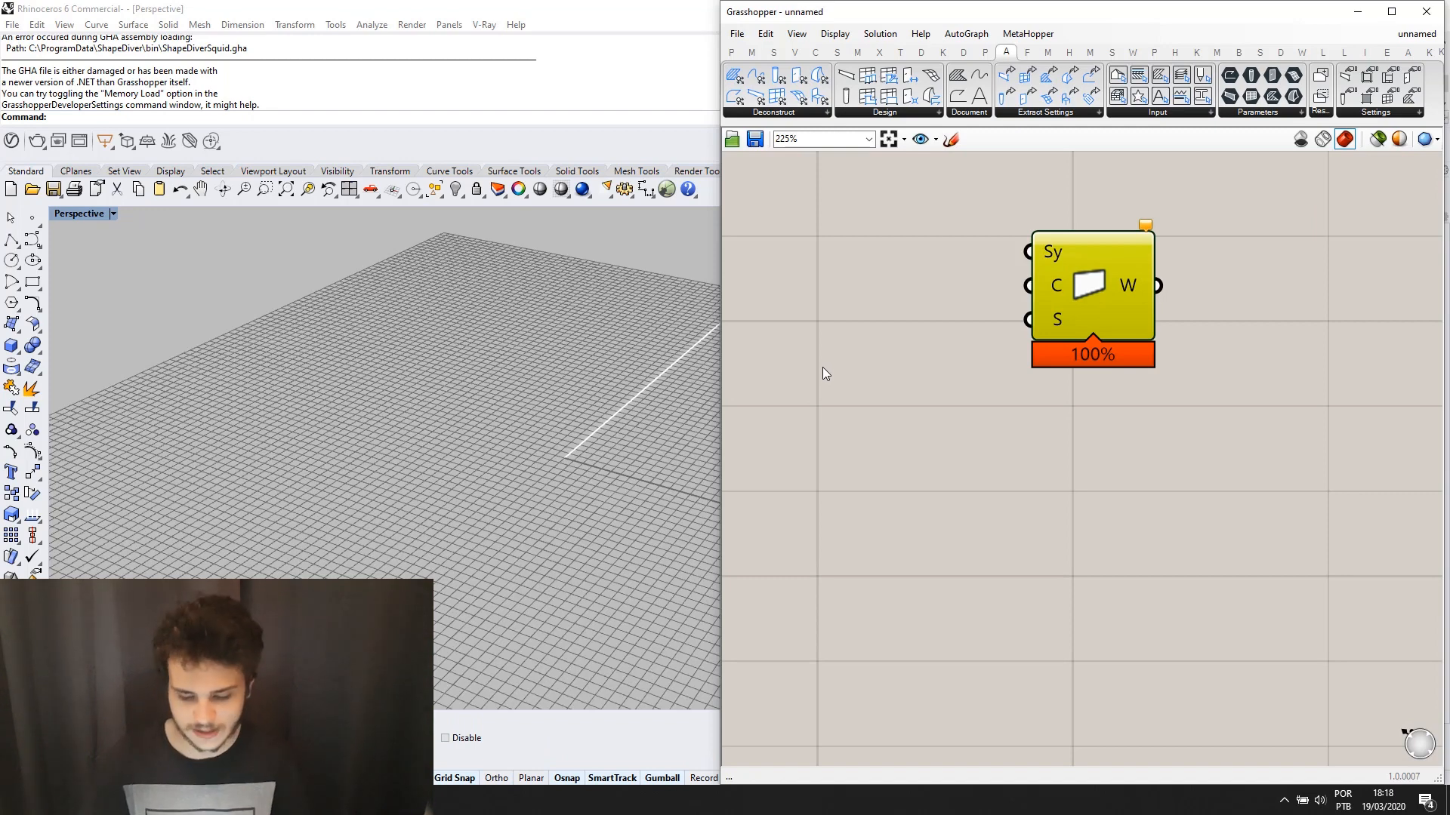
scroll(822, 367, down, 4)
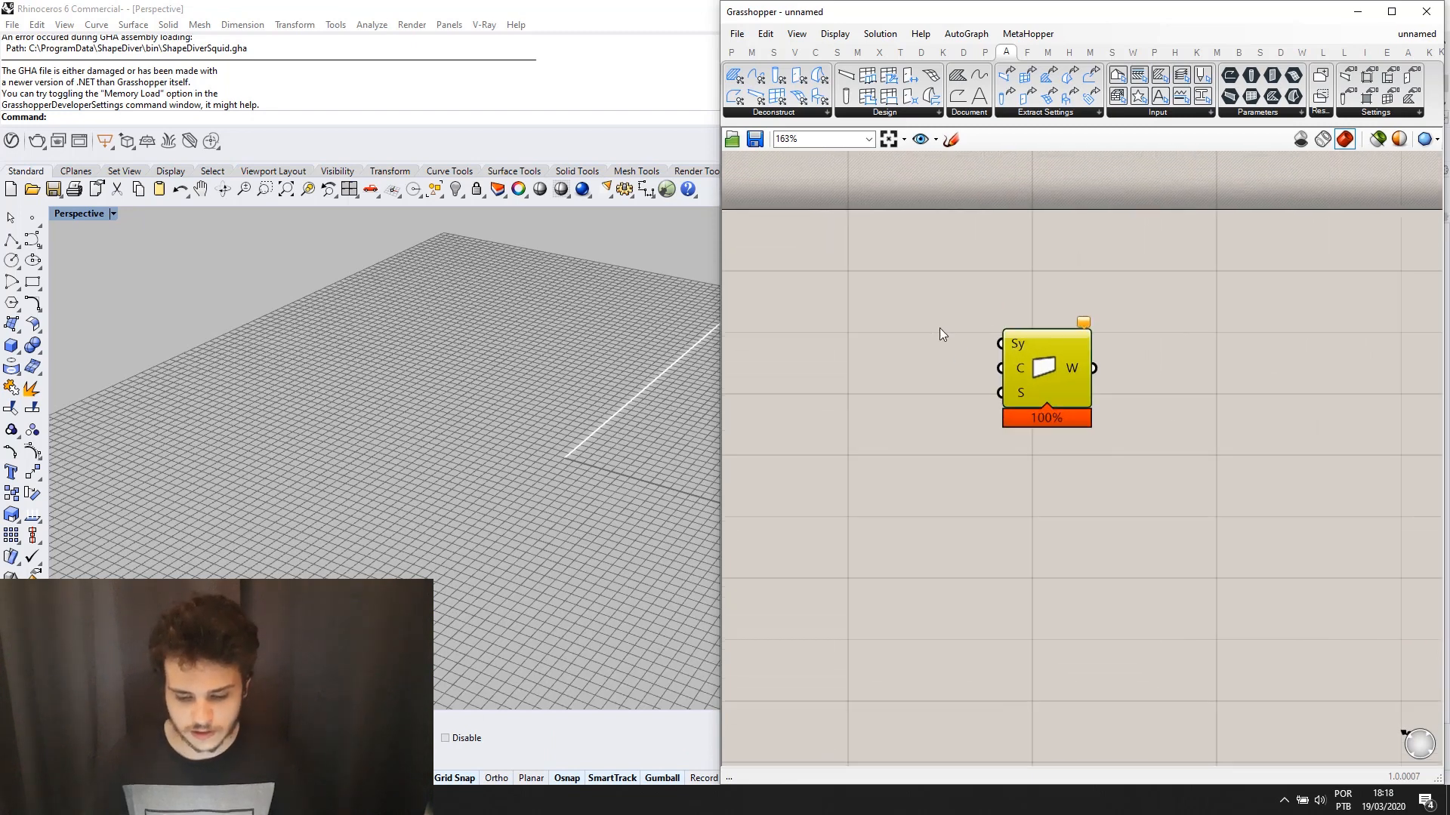
scroll(939, 328, up, 2)
scroll(954, 325, down, 3)
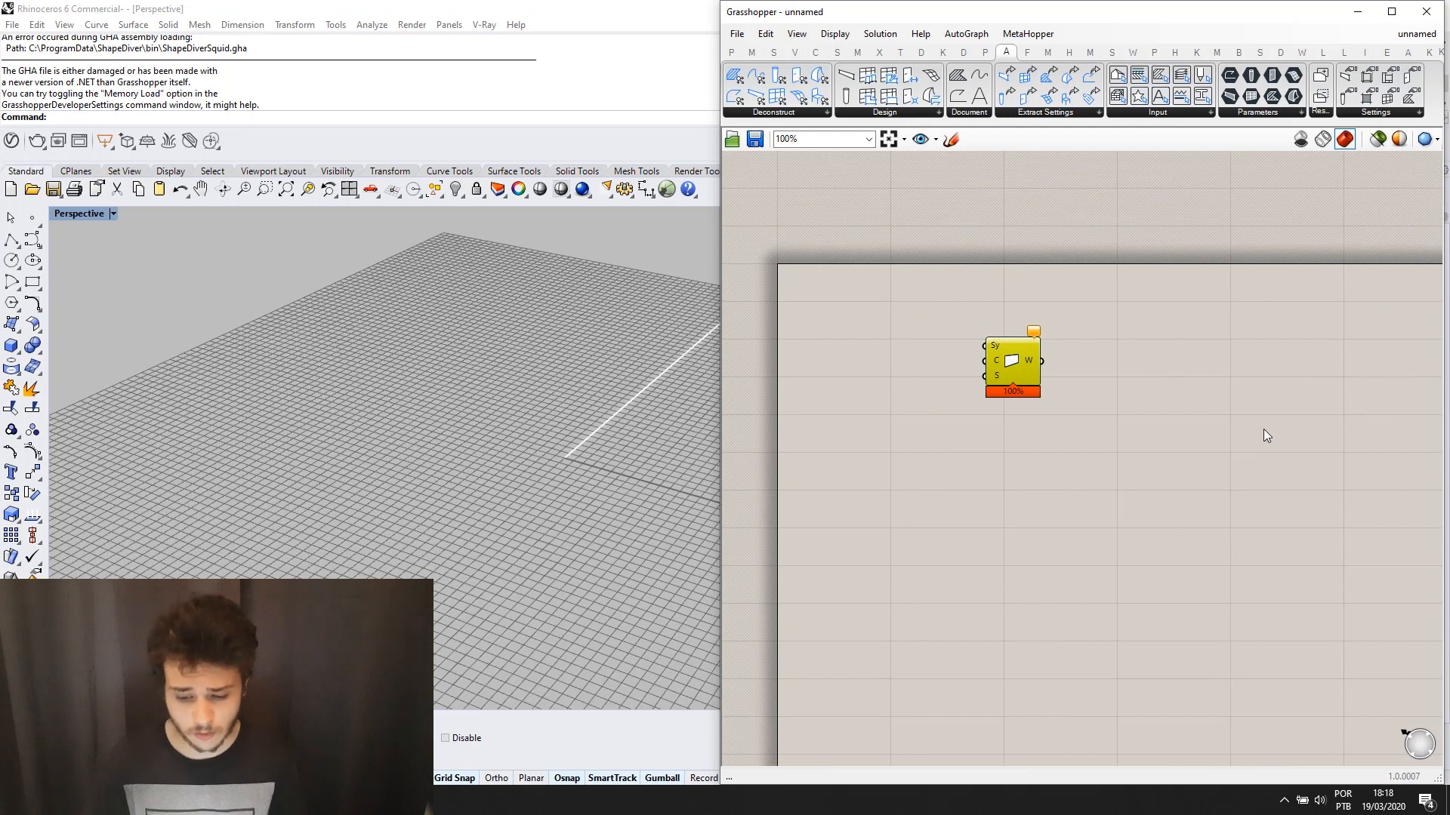
scroll(1203, 418, up, 1)
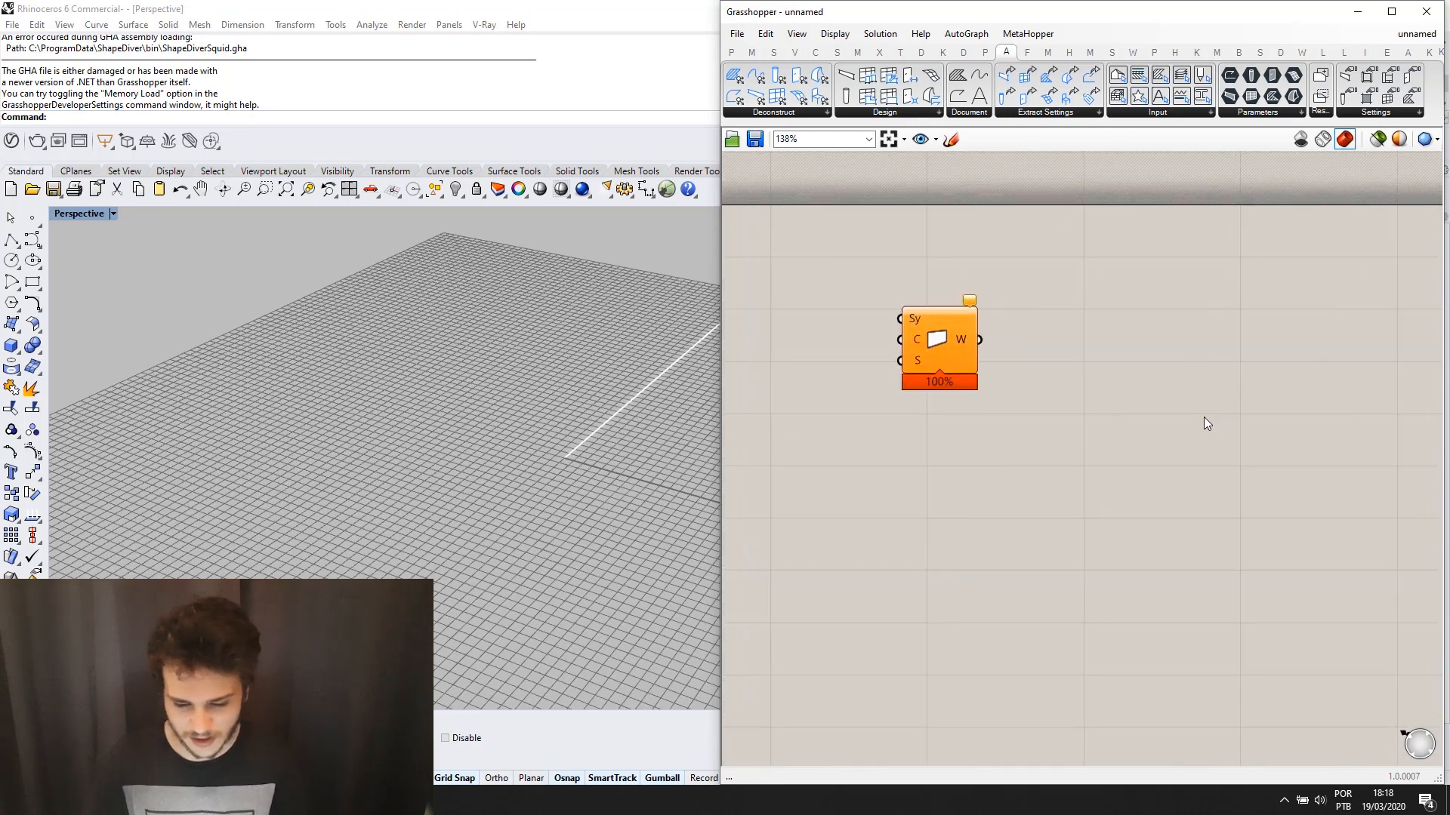
scroll(1170, 405, down, 1)
scroll(1064, 374, up, 1)
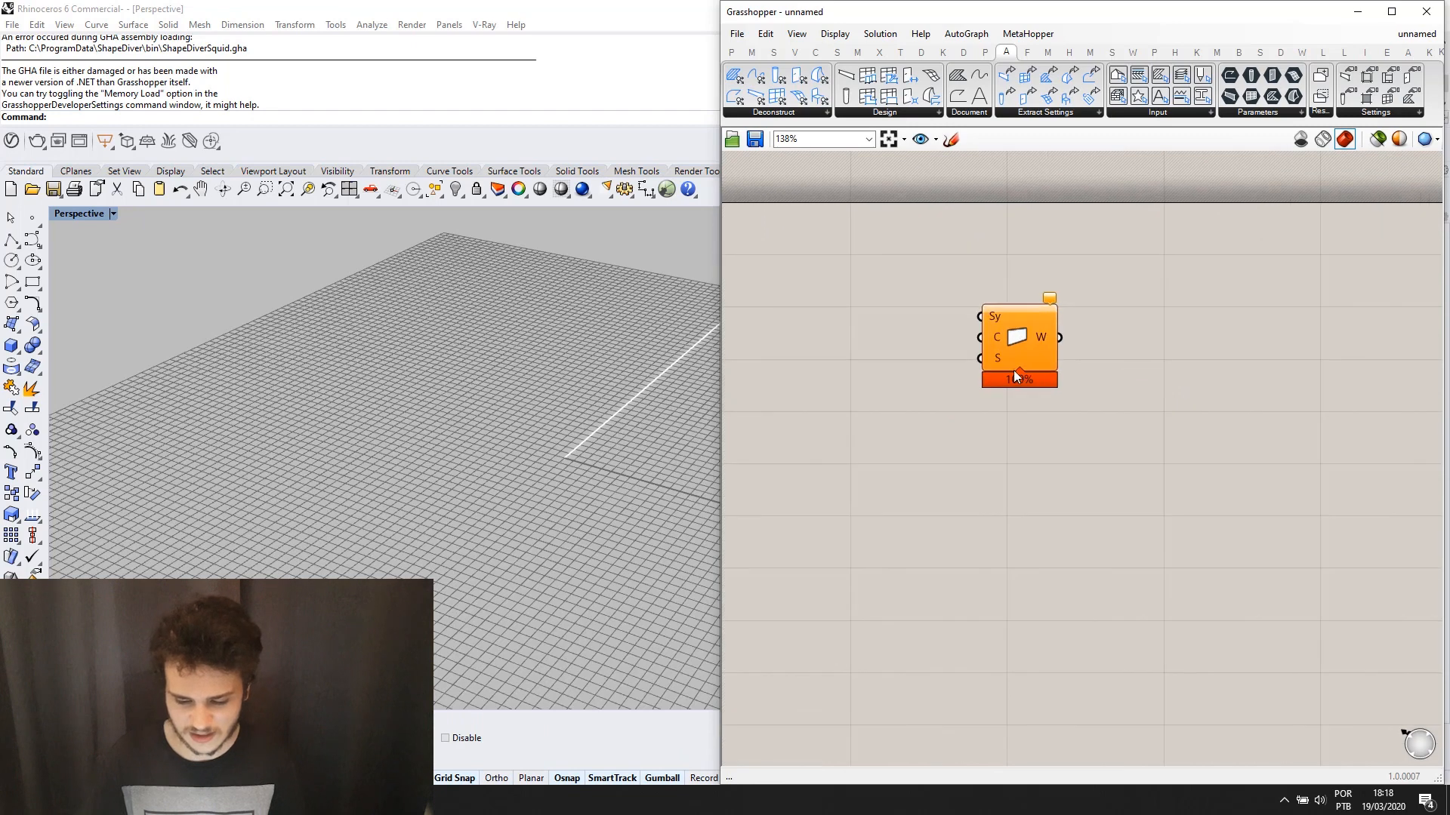
scroll(991, 348, up, 2)
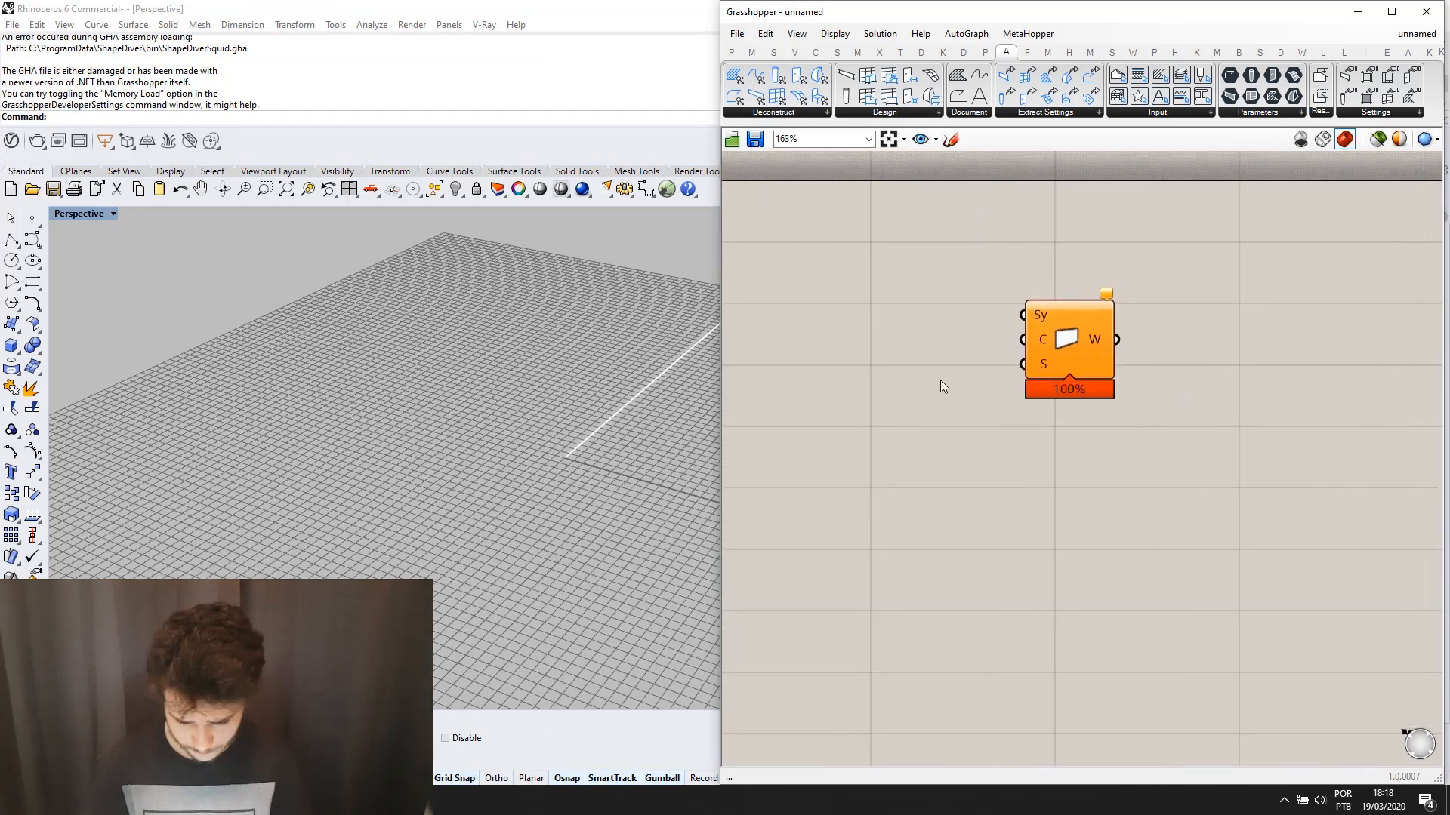
scroll(965, 384, up, 3)
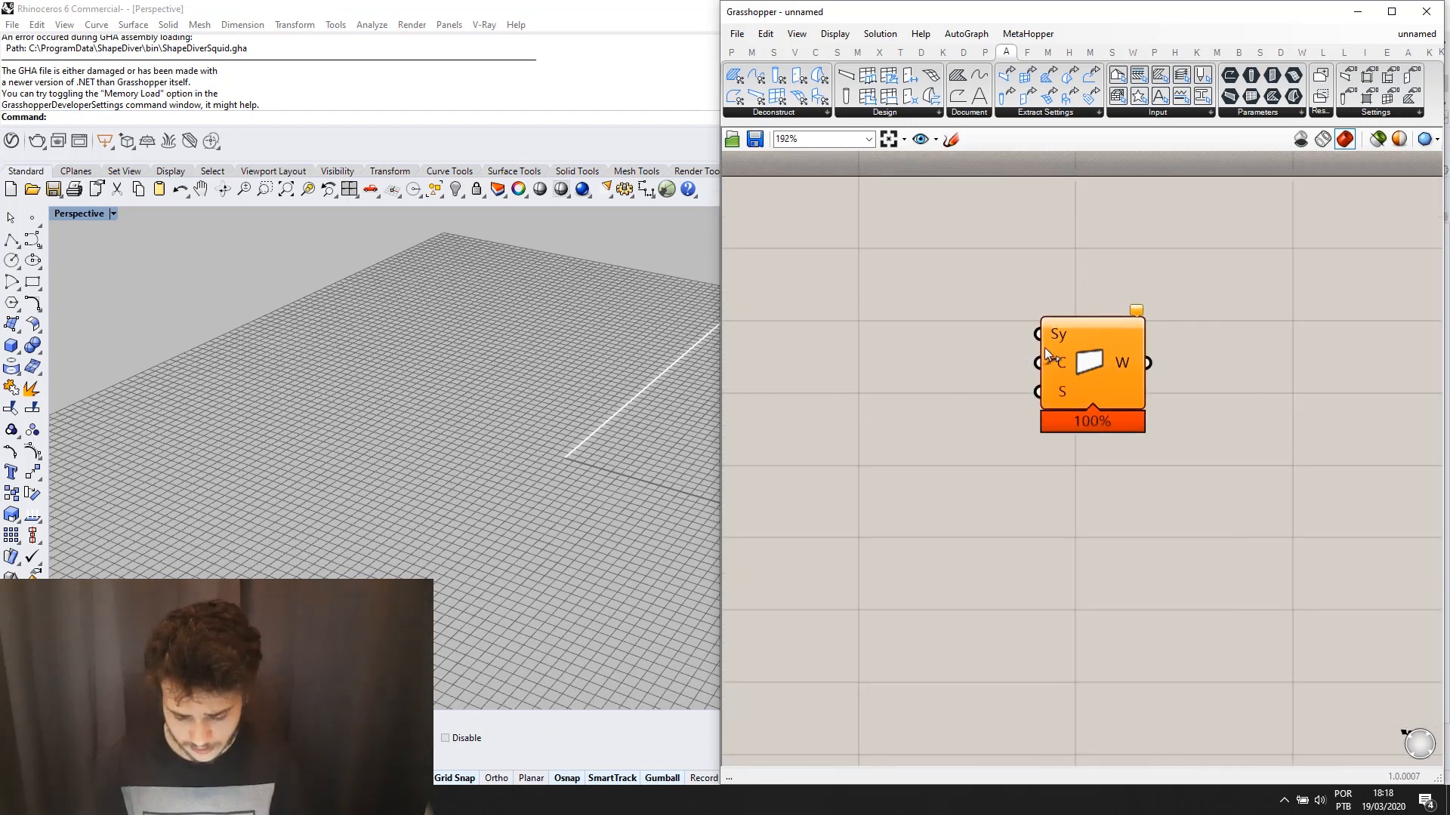
Add a Boolean Toggle beside the Wall component and connect it to the Wall's Sy input.
double_click(924, 332)
text(boo)
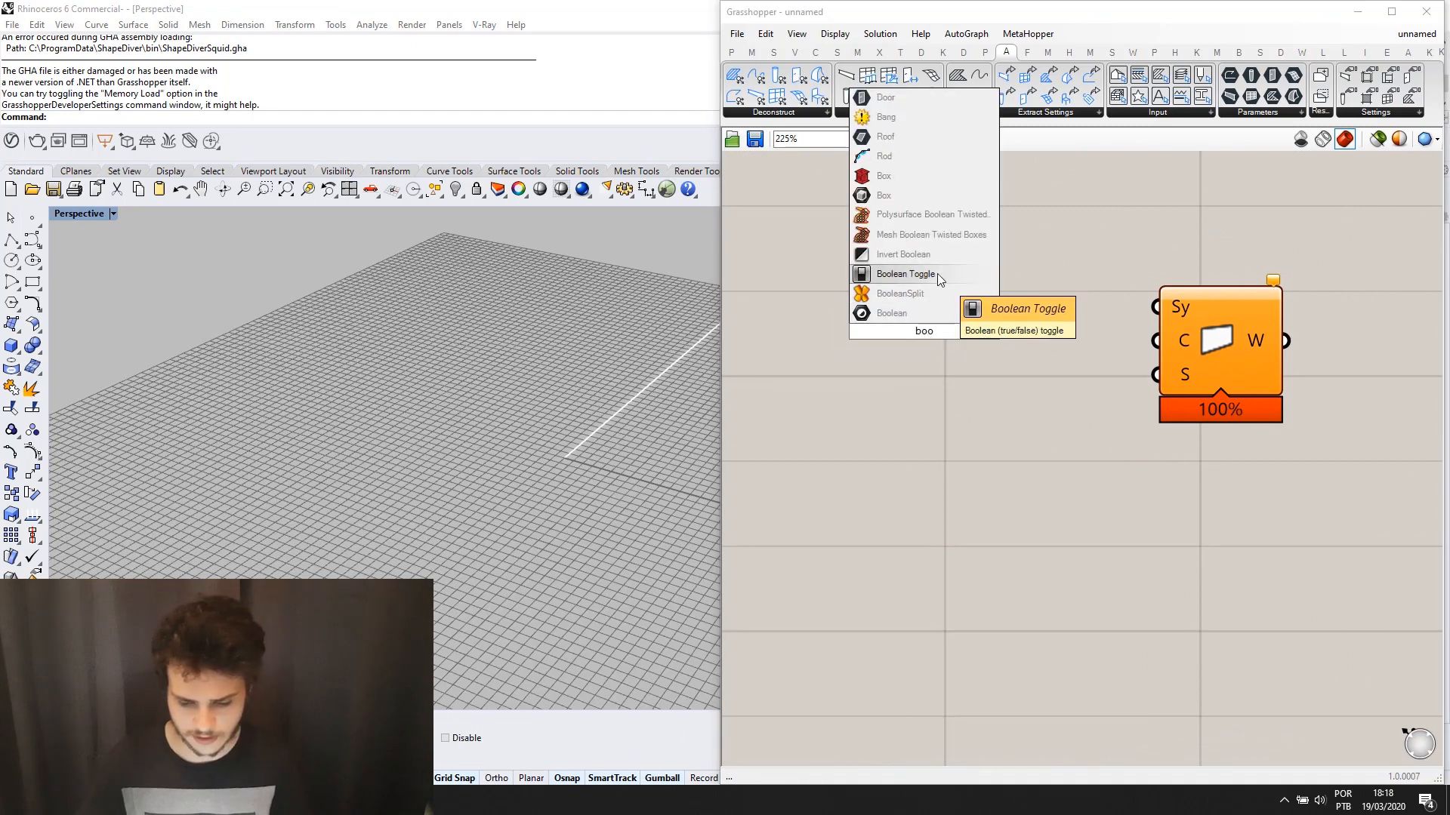
click(936, 273)
drag(1008, 323, 1009, 278)
drag(1164, 306, 1035, 295)
scroll(1140, 332, down, 1)
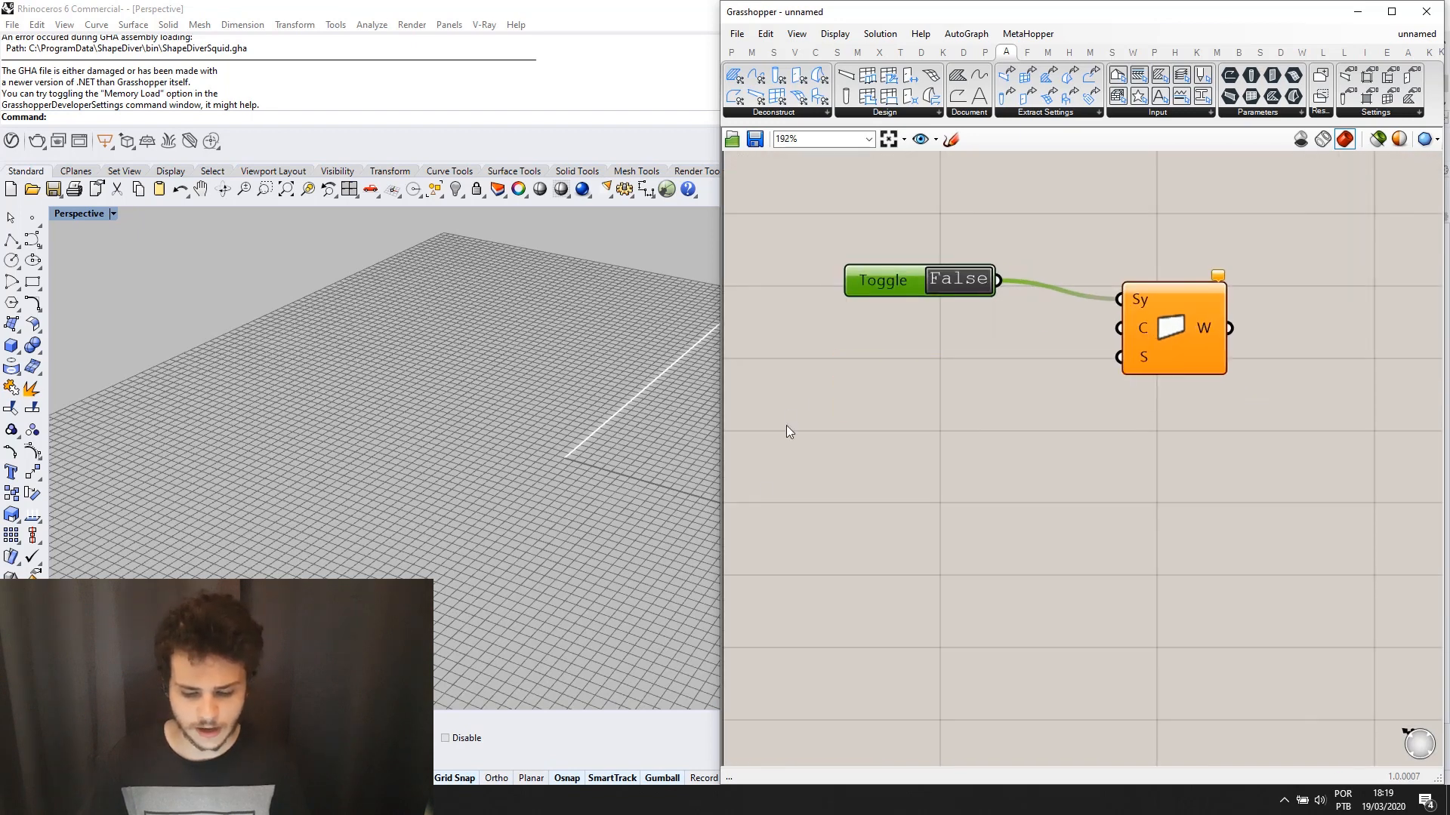
Add a Polygon component to the canvas below the Boolean Toggle.
double_click(946, 442)
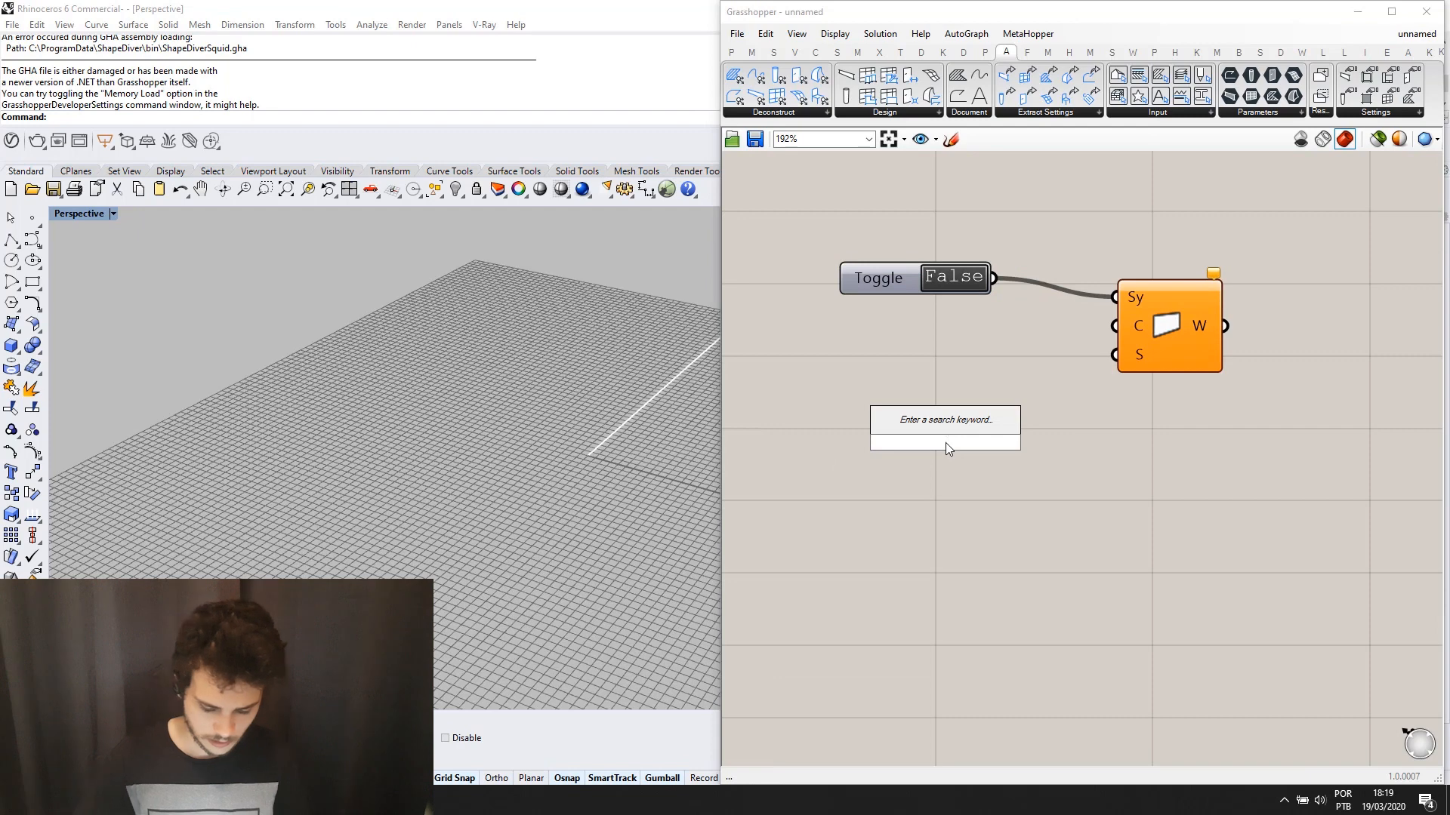
text(polygon)
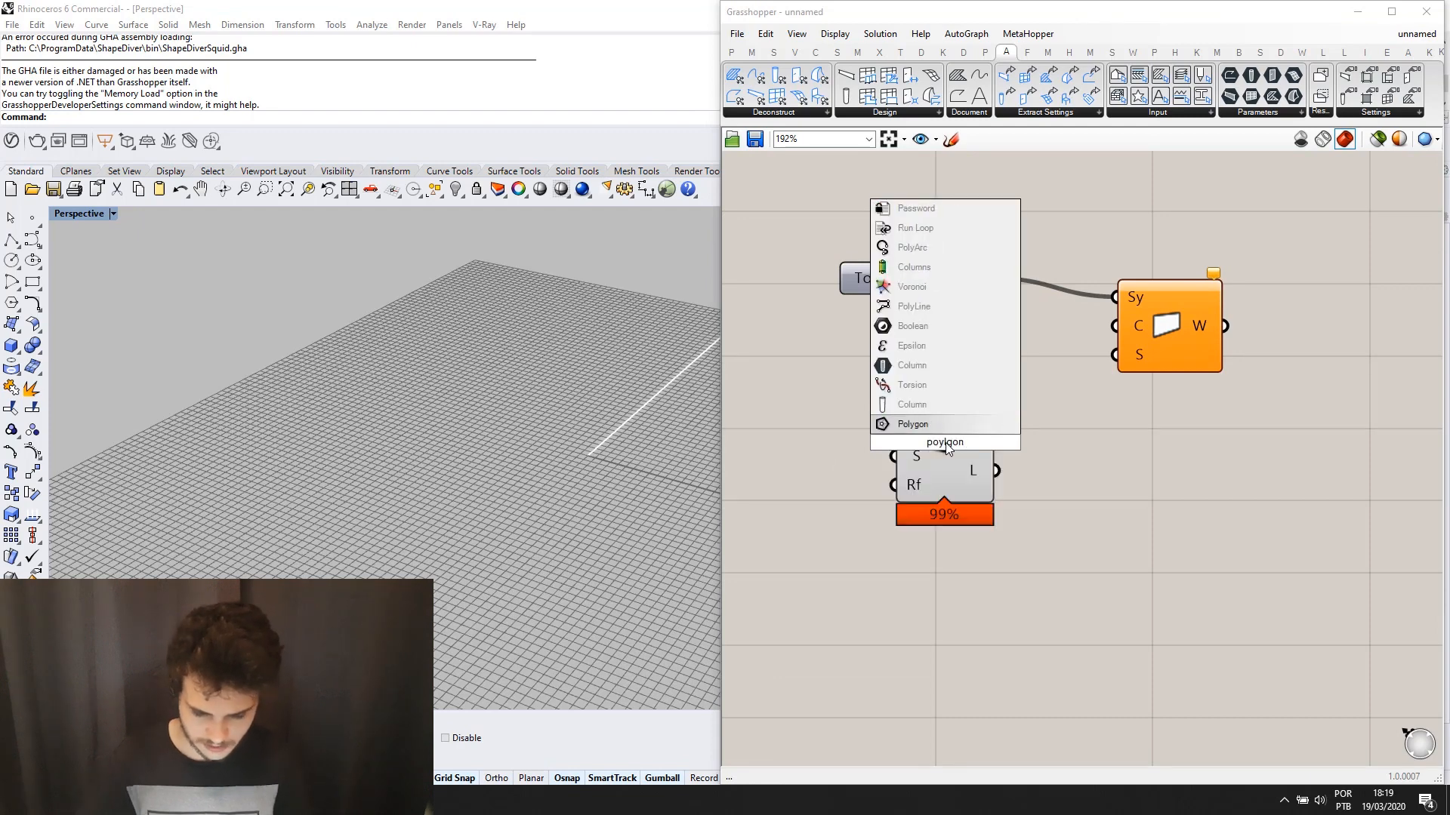
key(Return)
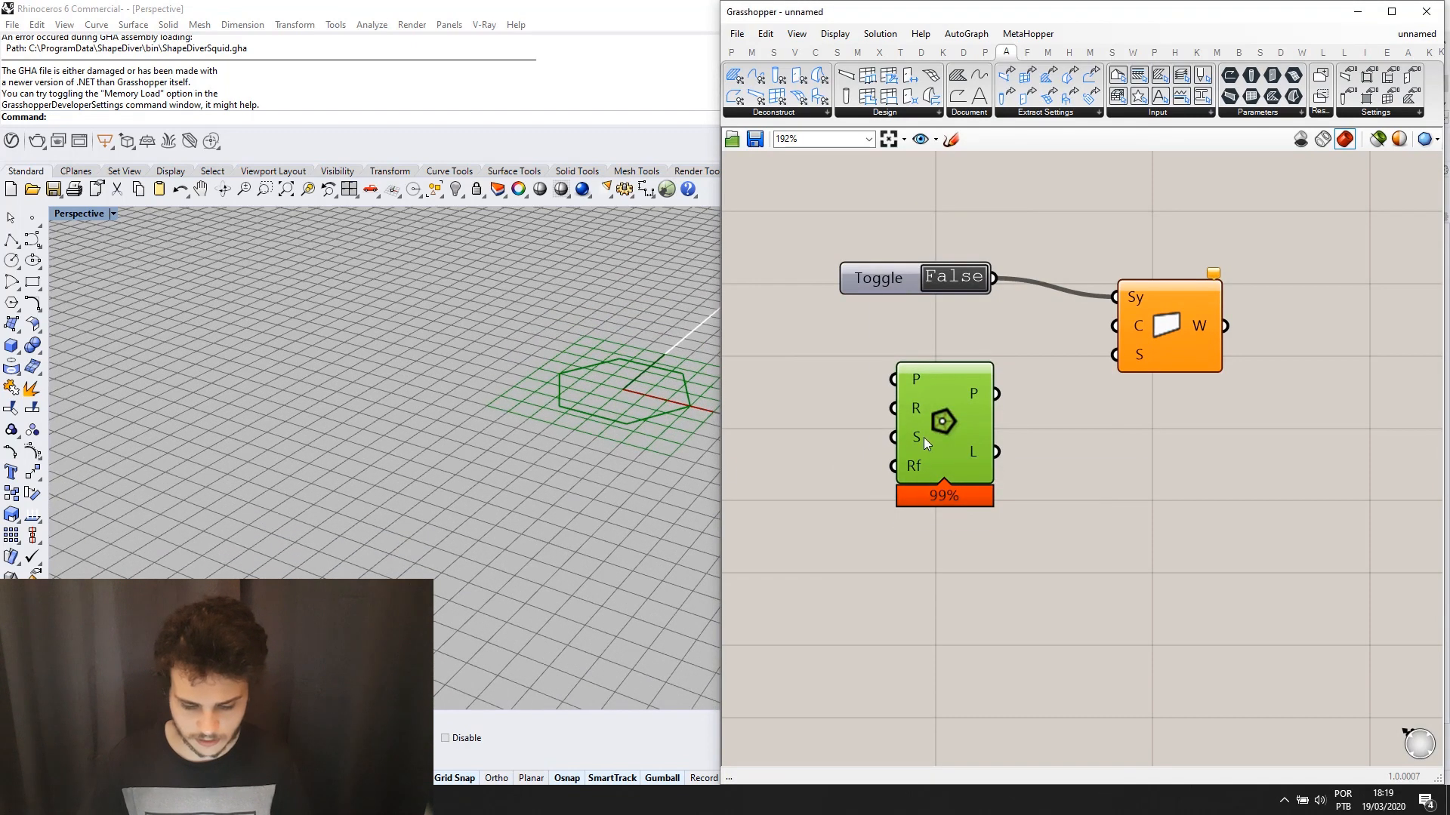
Create a number slider with the value 4 and connect it to the Polygon's R (radius) input.
double_click(846, 507)
text(4)
key(Return)
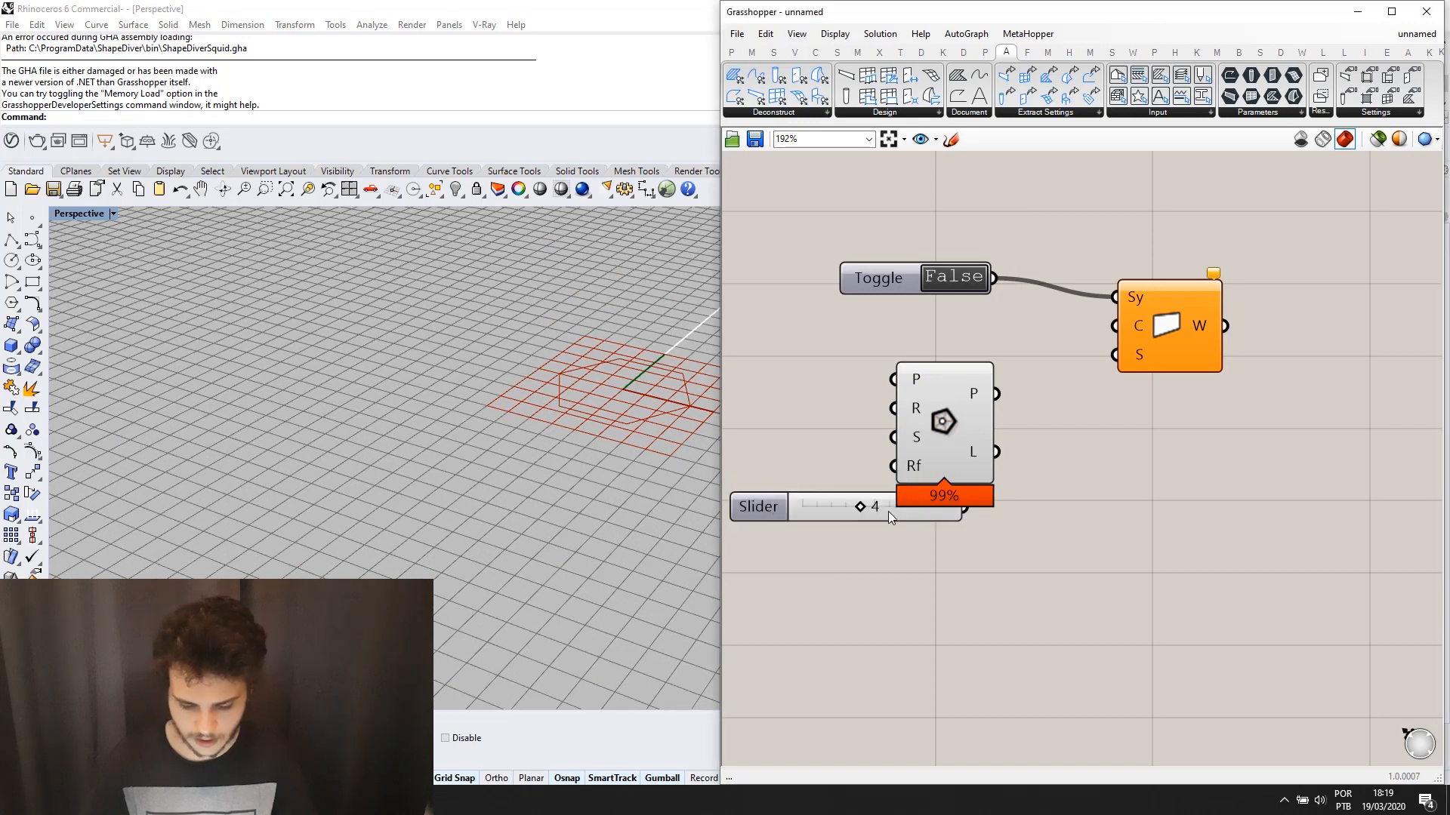
drag(888, 510, 766, 438)
drag(888, 420, 893, 408)
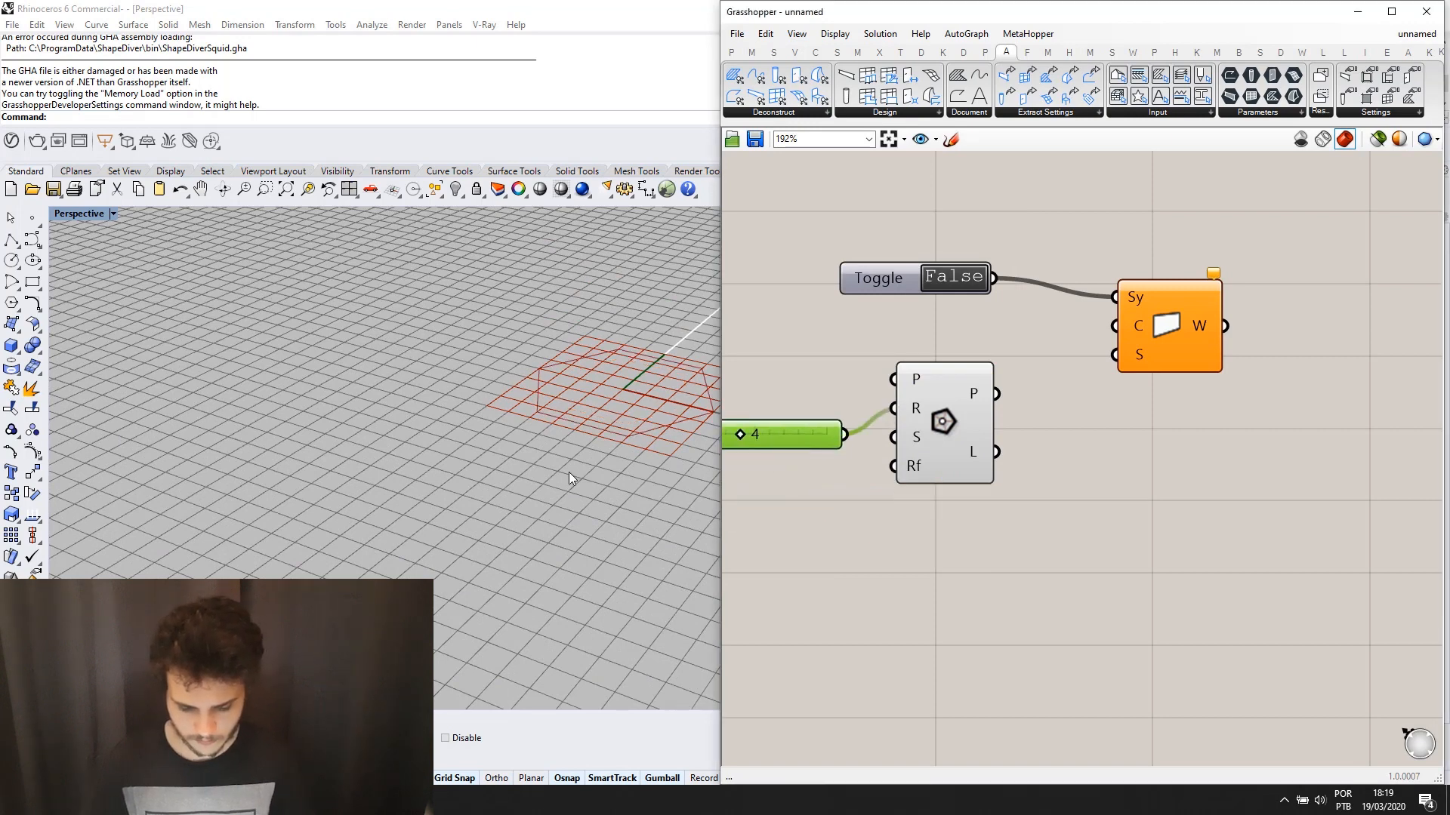
Connect the Polygon's P output to the Wall's C input and set the Boolean Toggle to True.
scroll(962, 392, up, 1)
drag(998, 394, 1142, 313)
scroll(426, 453, down, 6)
scroll(545, 432, up, 6)
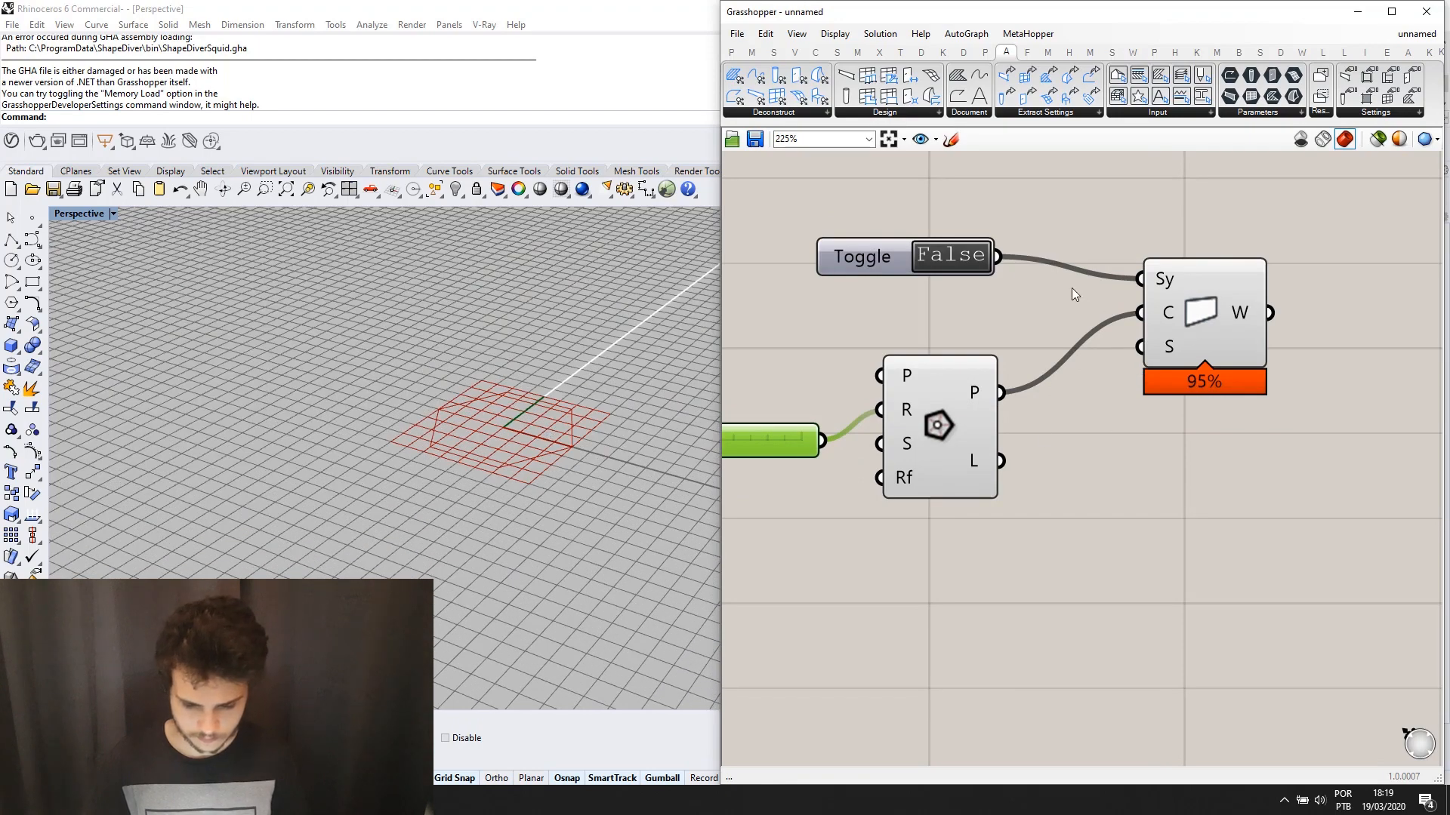
scroll(580, 433, up, 8)
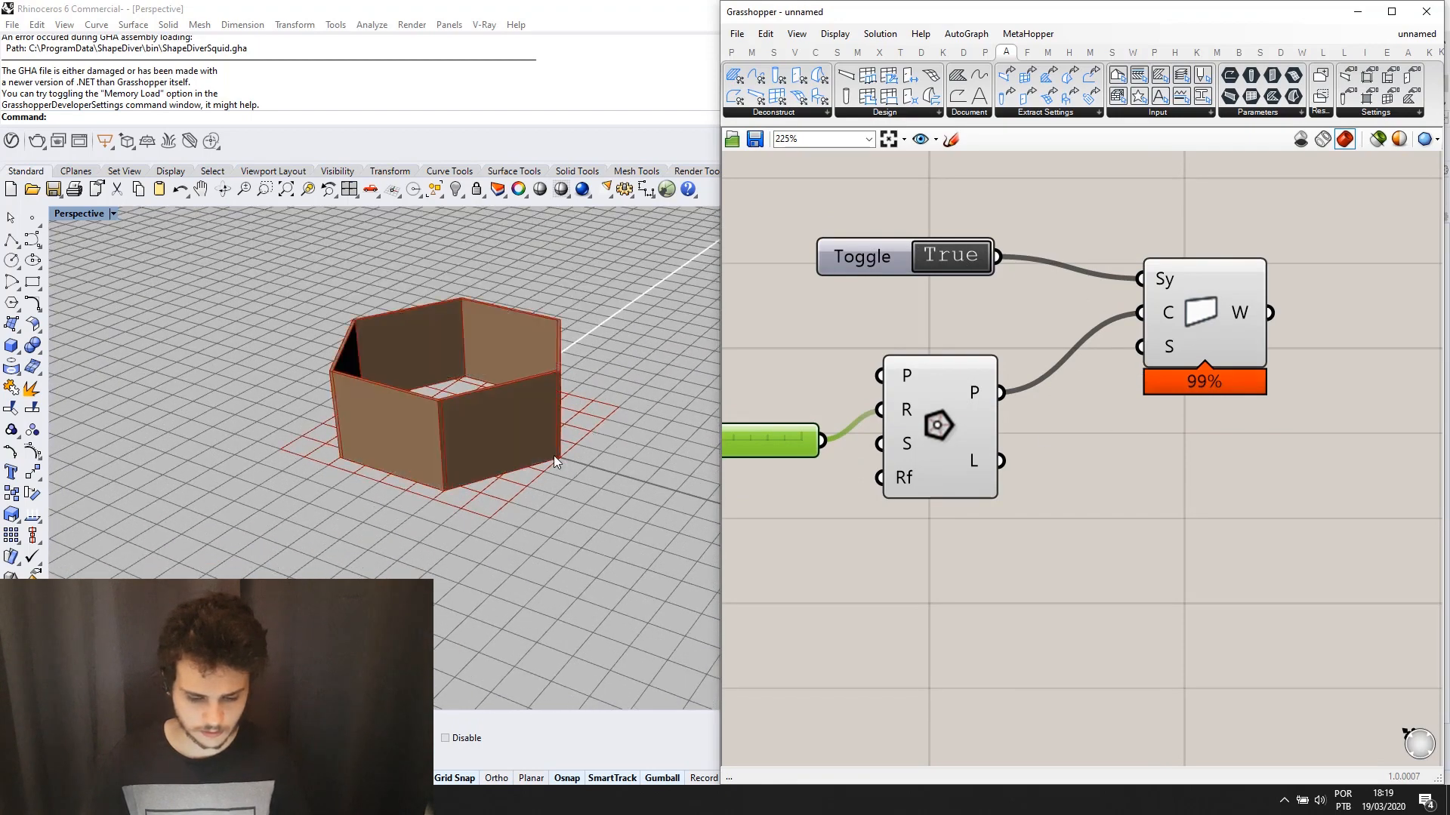
Examine the generated hexagonal walls in Rhino's Perspective viewport.
scroll(549, 462, down, 4)
click(980, 524)
scroll(488, 421, up, 5)
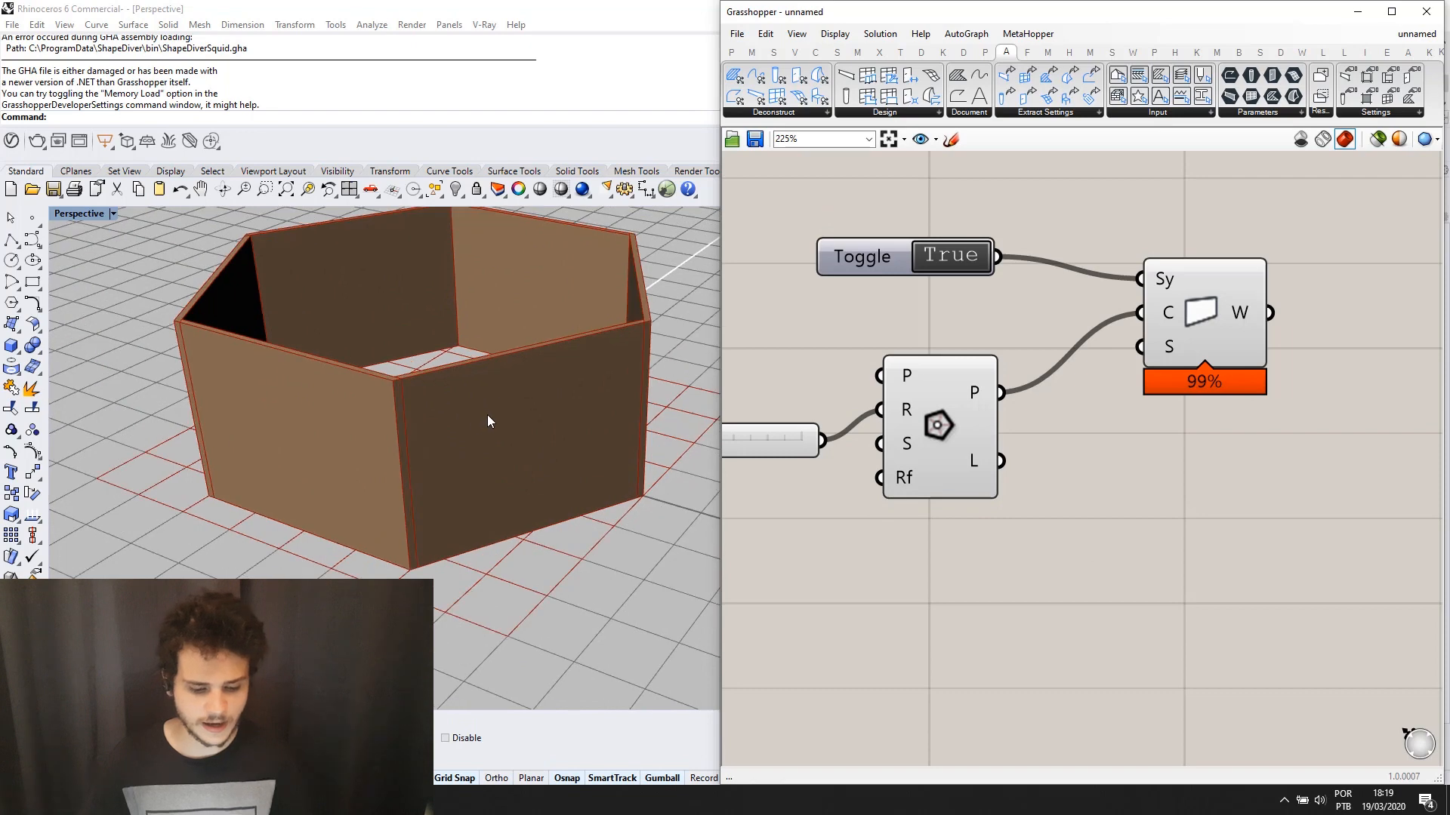
scroll(491, 415, down, 3)
scroll(524, 410, up, 3)
scroll(524, 412, down, 3)
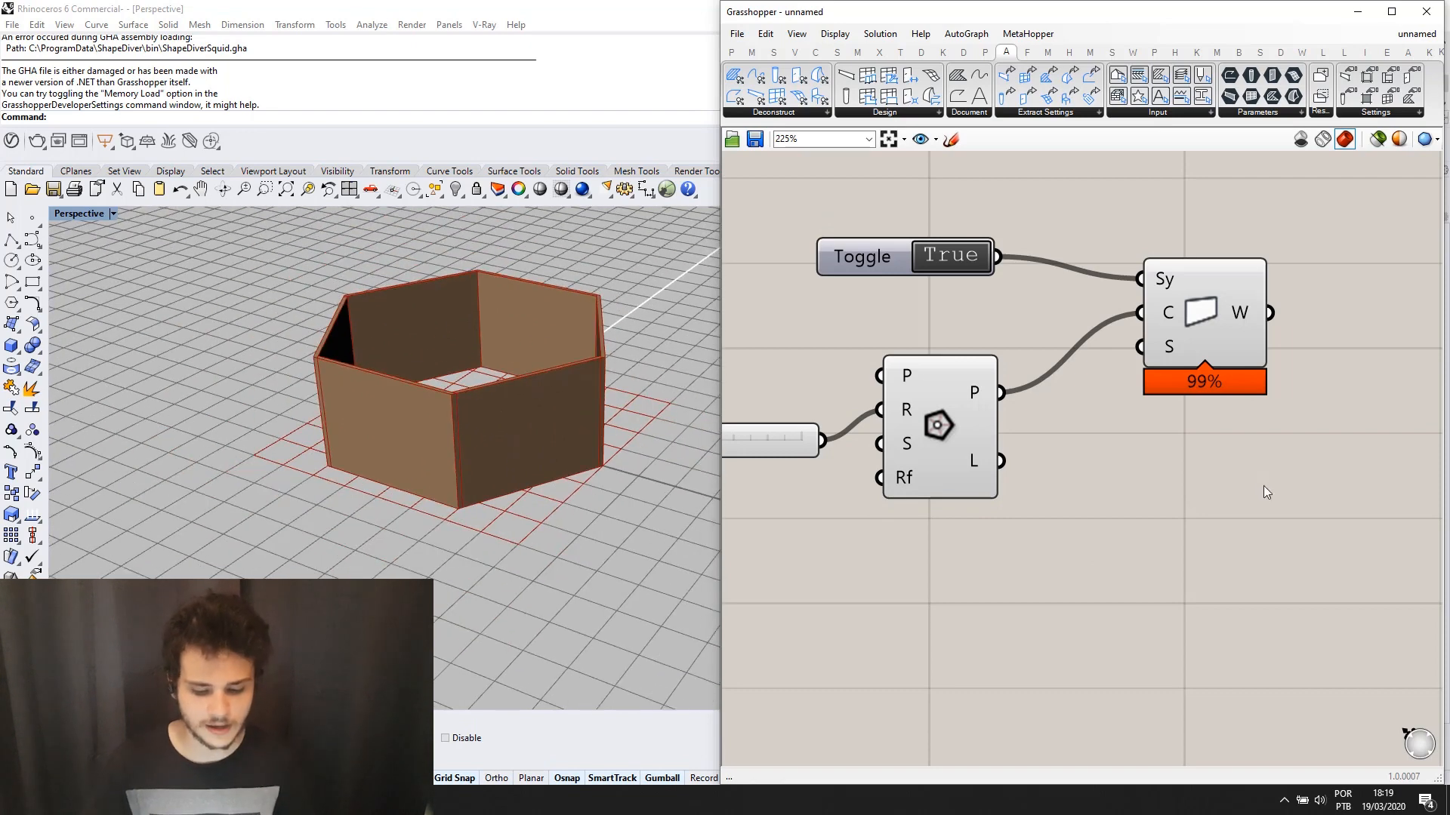
scroll(552, 370, up, 2)
scroll(1194, 455, down, 2)
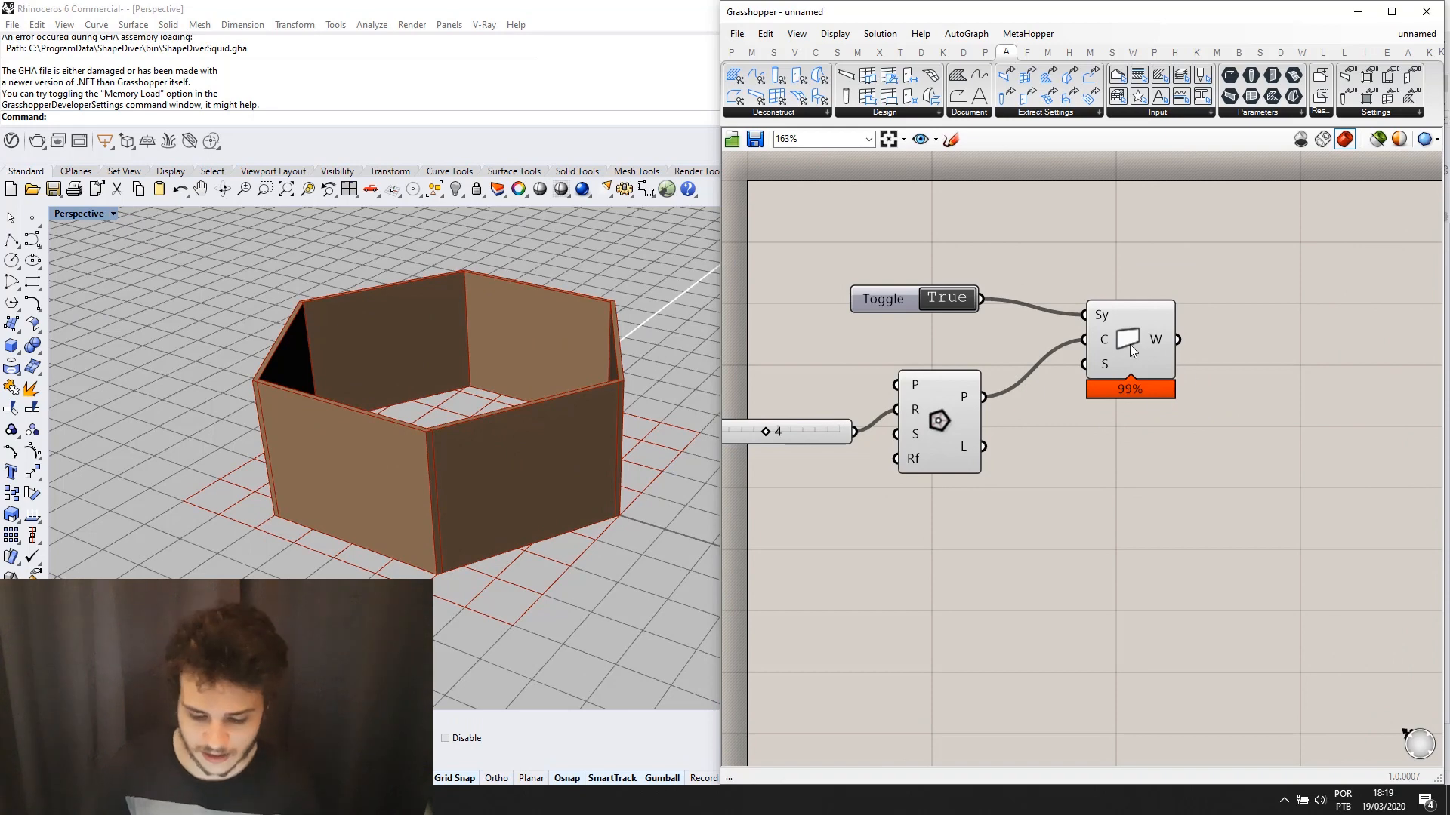
Move the Wall component farther away from the Boolean Toggle and Polygon to free space on the canvas.
drag(1143, 351, 1285, 303)
click(756, 444)
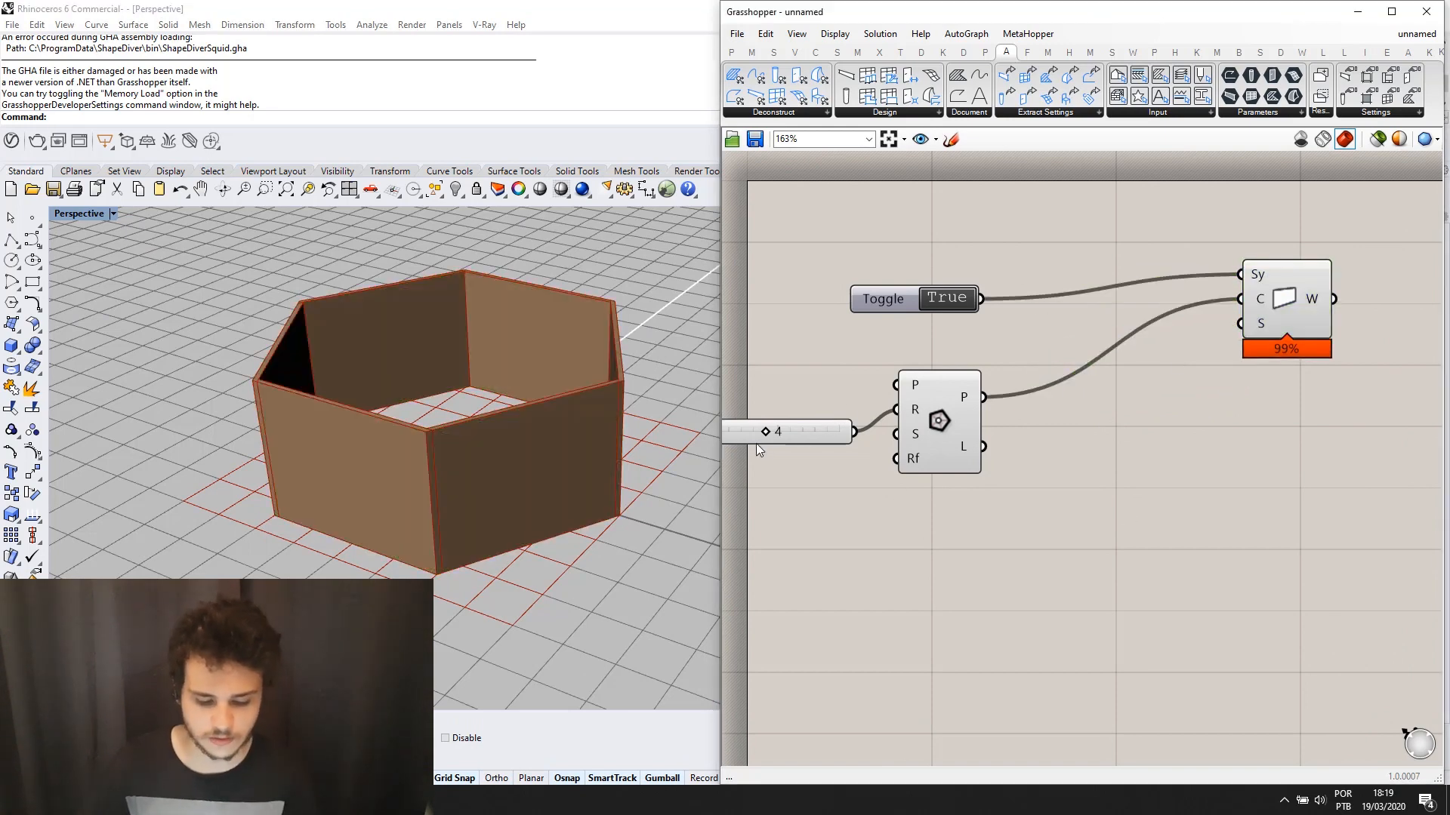
scroll(1167, 376, down, 3)
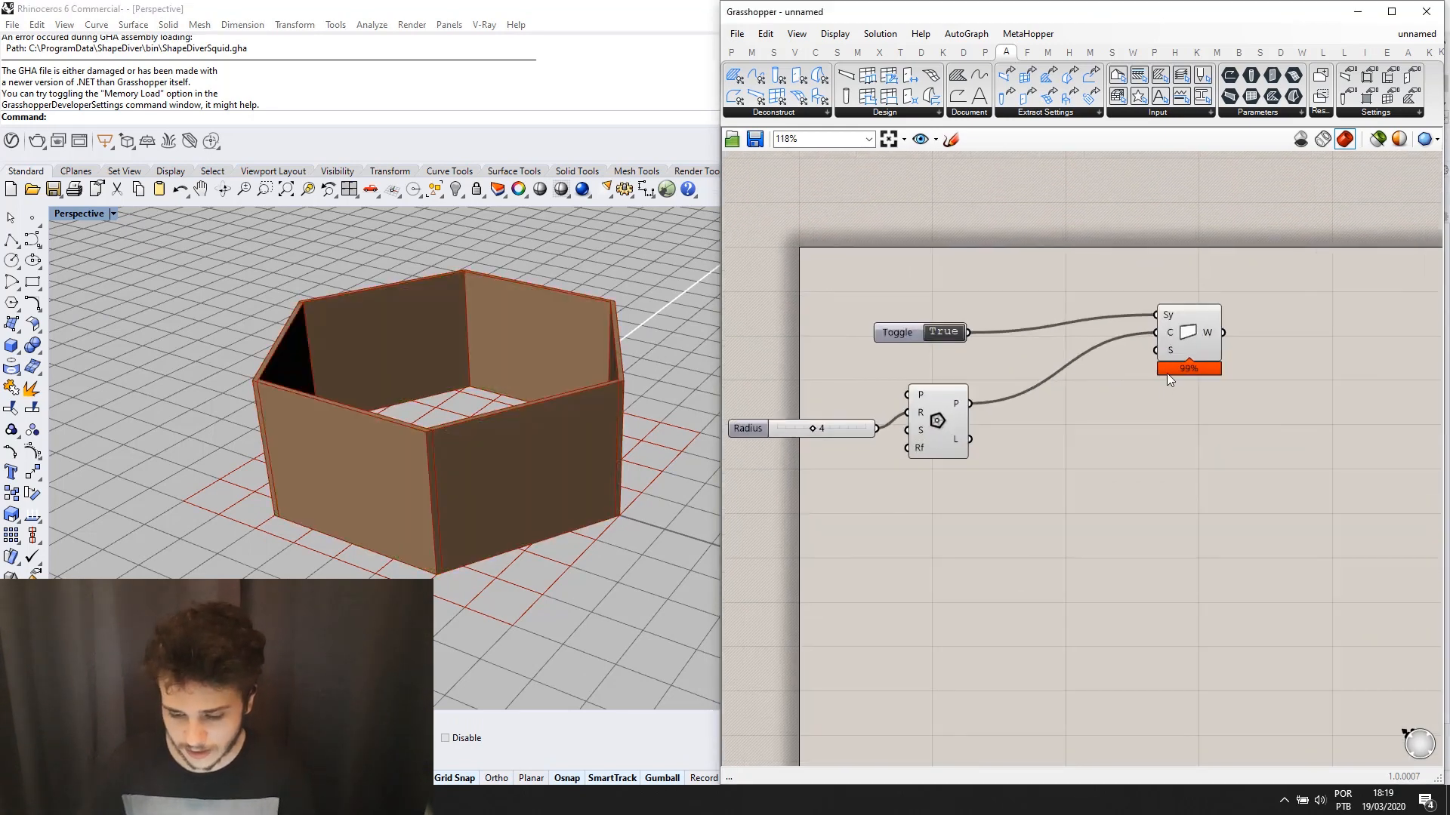
Add a Wall Settings component to the canvas below the Wall component.
scroll(1220, 343, up, 1)
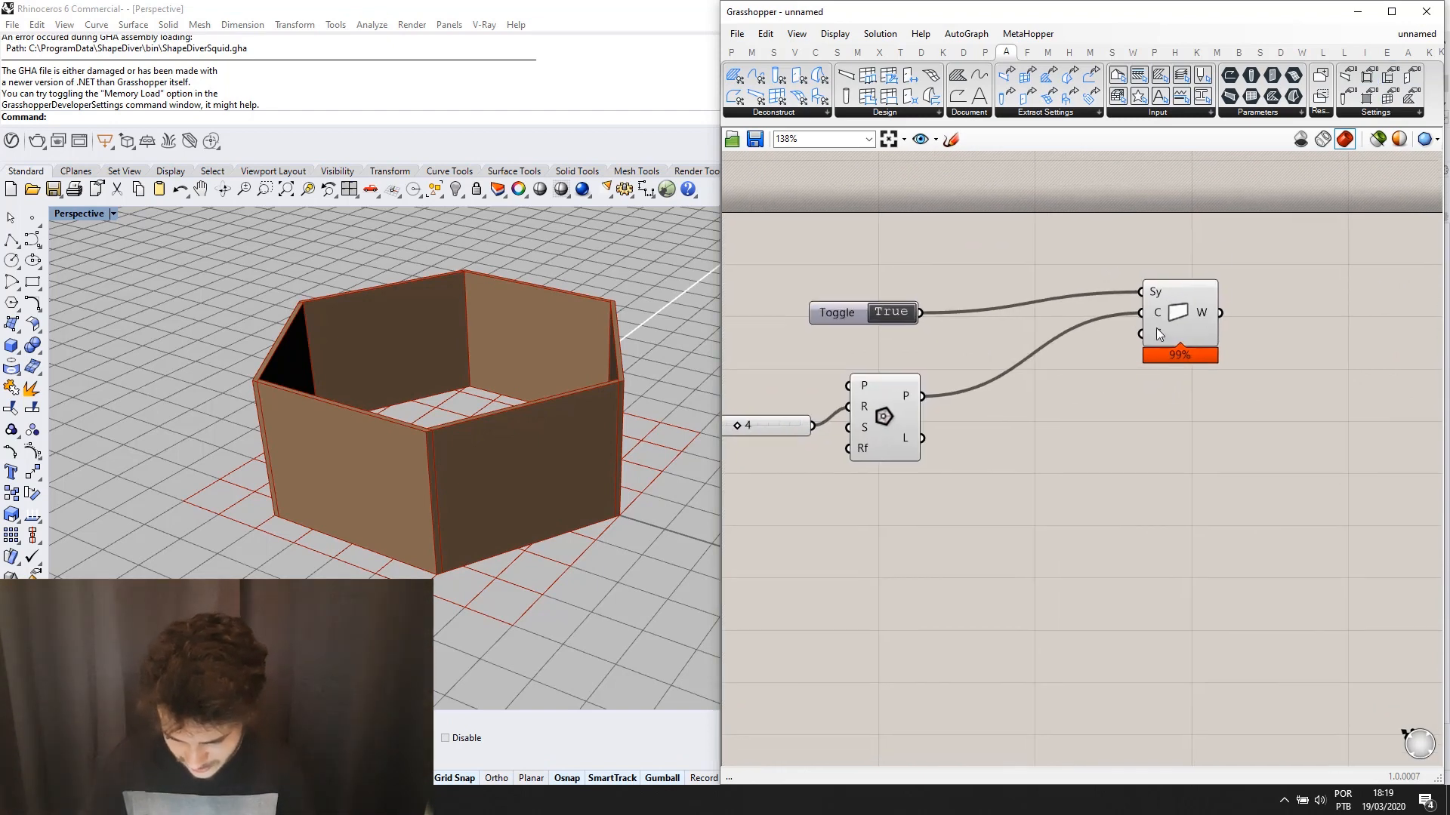
scroll(1162, 333, up, 1)
scroll(1161, 332, up, 2)
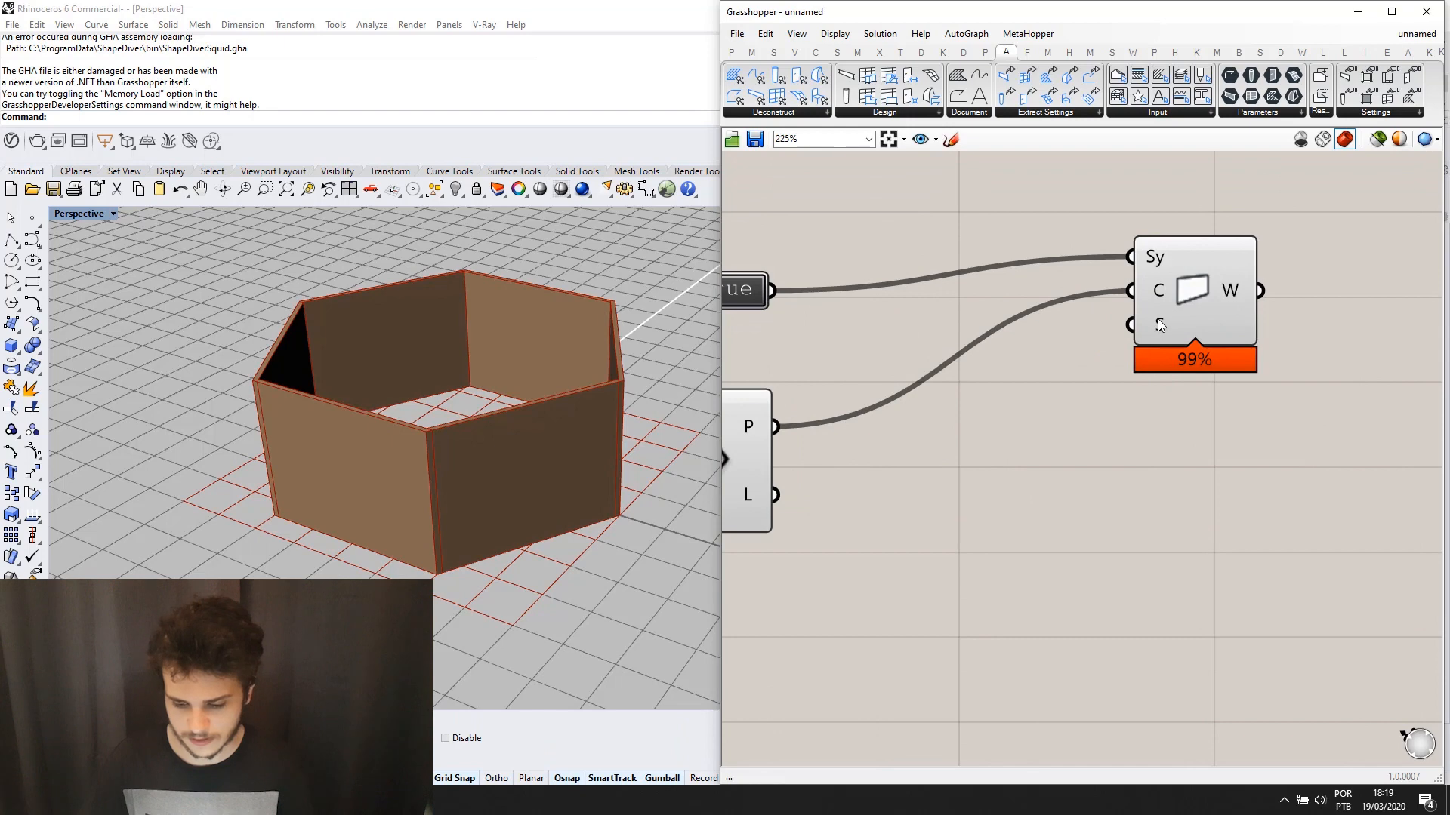
click(1382, 113)
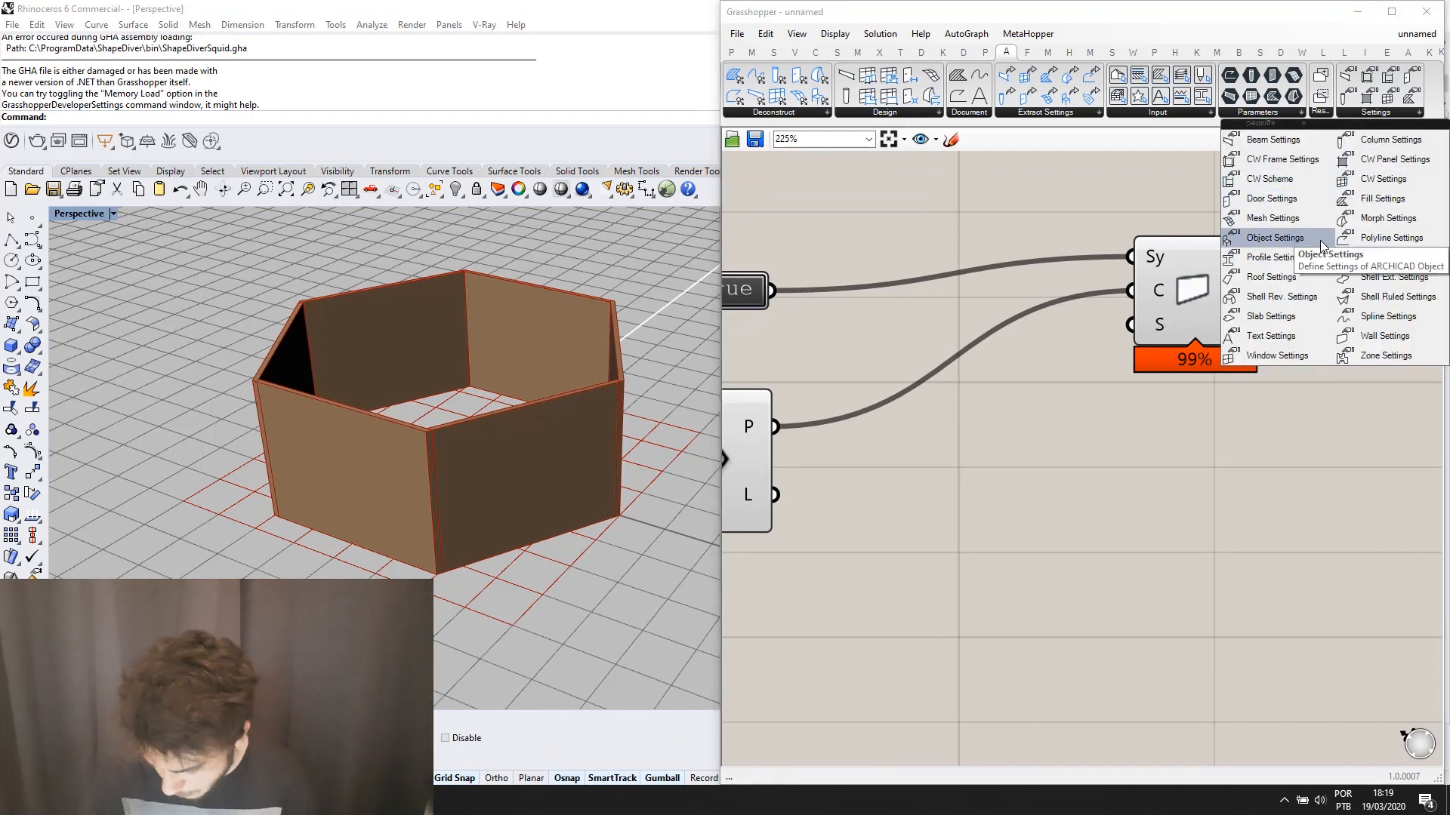
click(1375, 336)
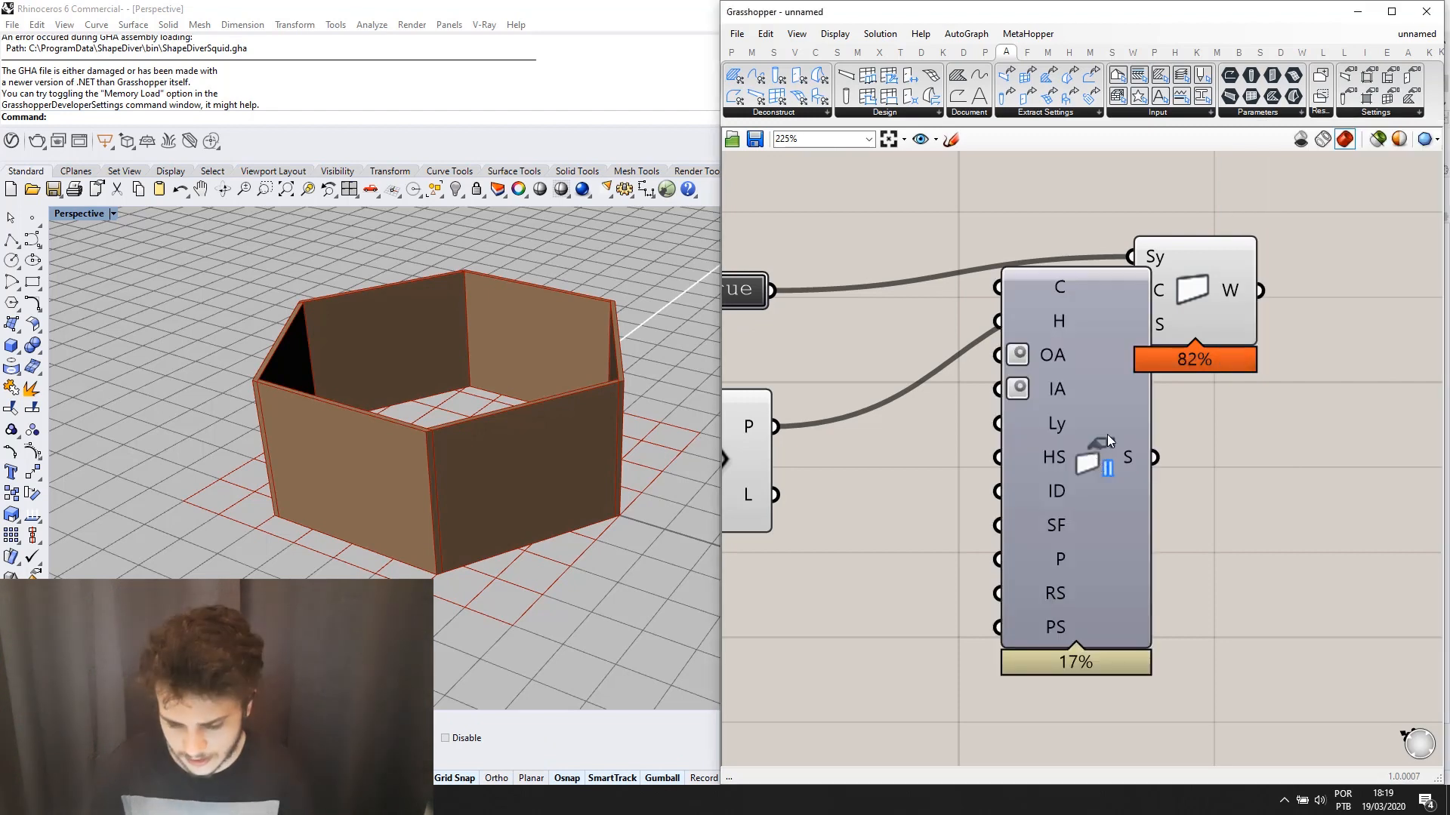
click(1066, 519)
scroll(1057, 557, down, 4)
drag(1058, 563, 1056, 576)
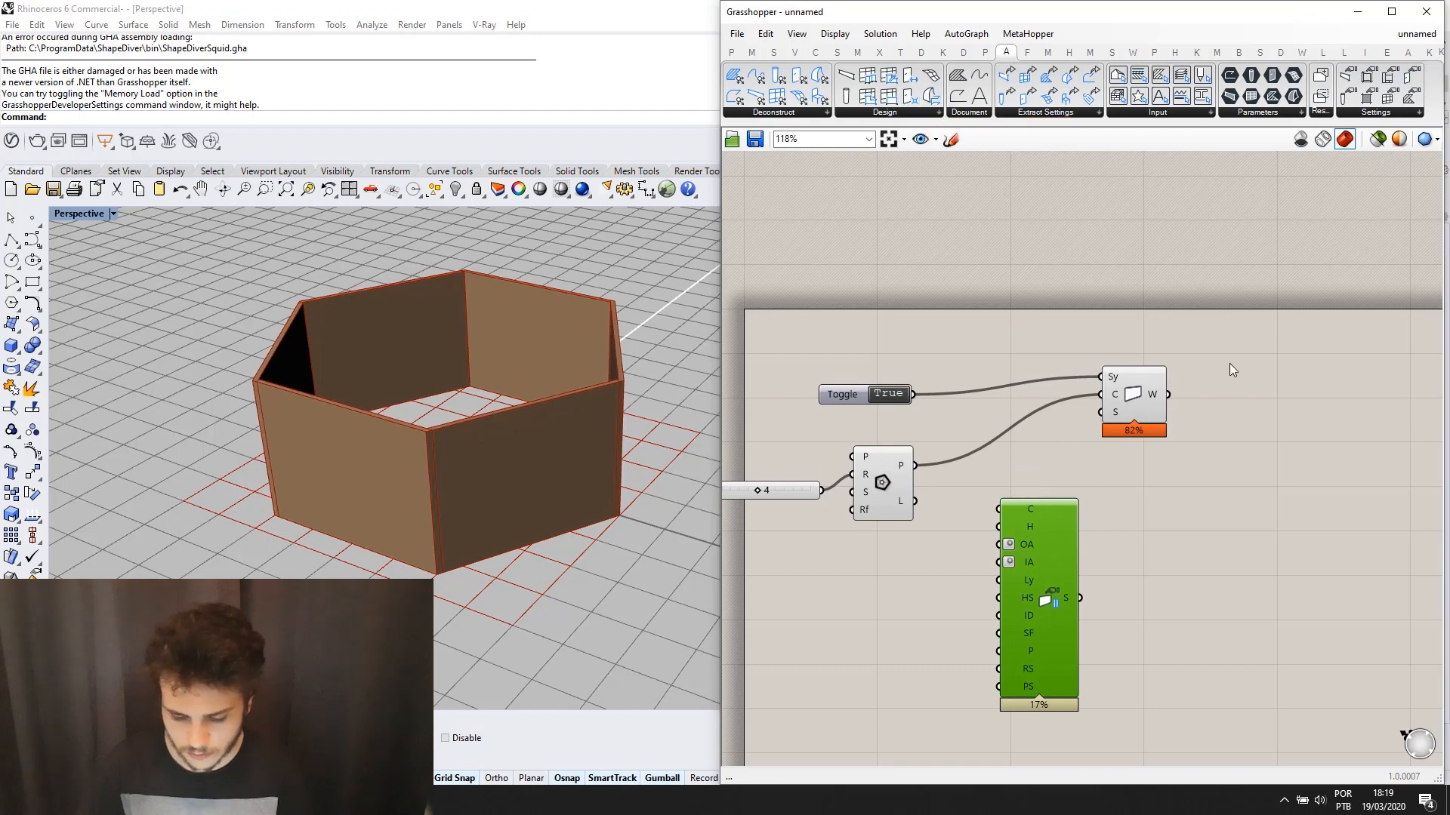
Connect the Wall Settings' S output to the Wall component's S input.
scroll(1200, 370, down, 2)
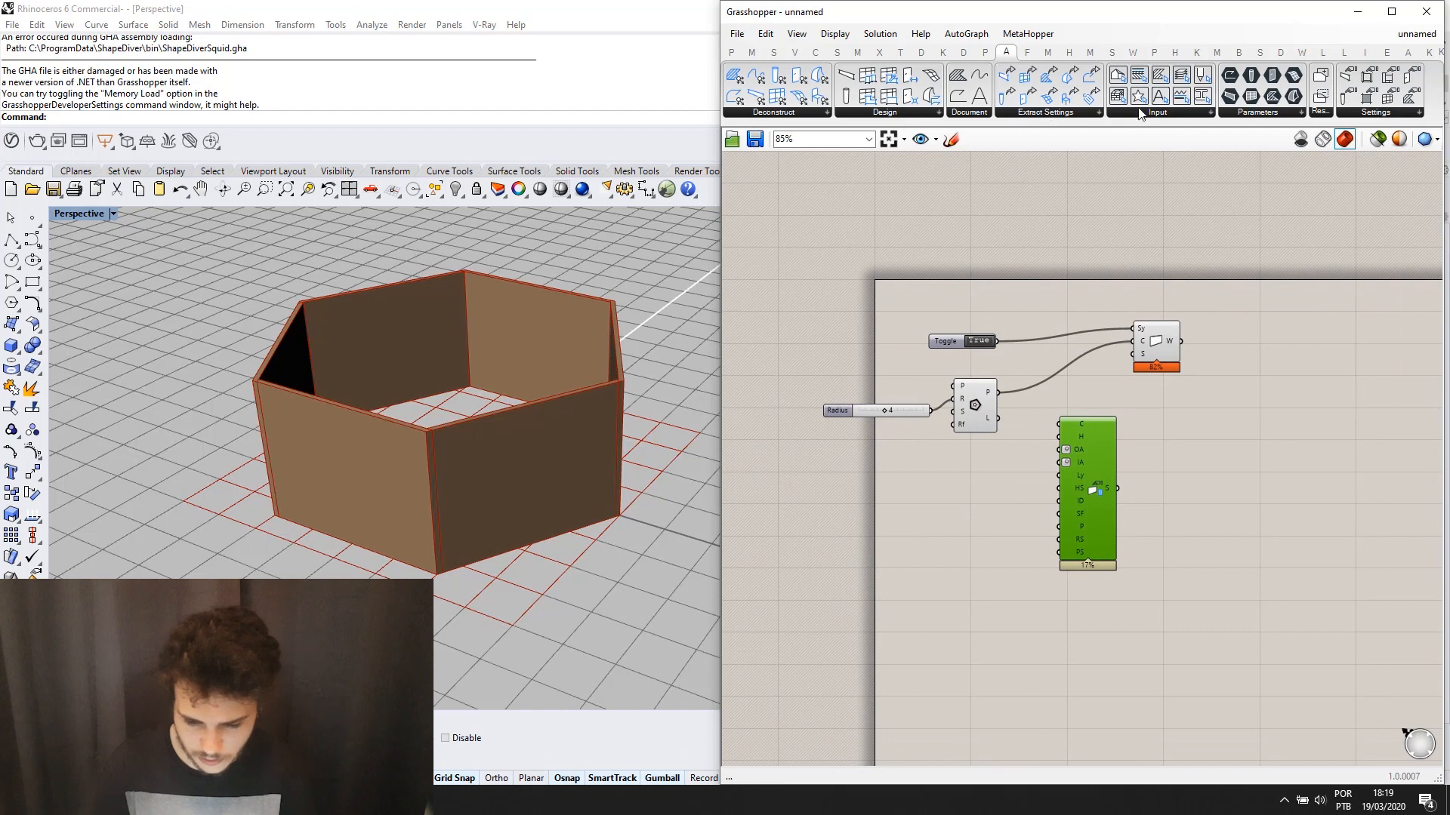
right_drag(1173, 461, 1189, 408)
scroll(1135, 421, up, 3)
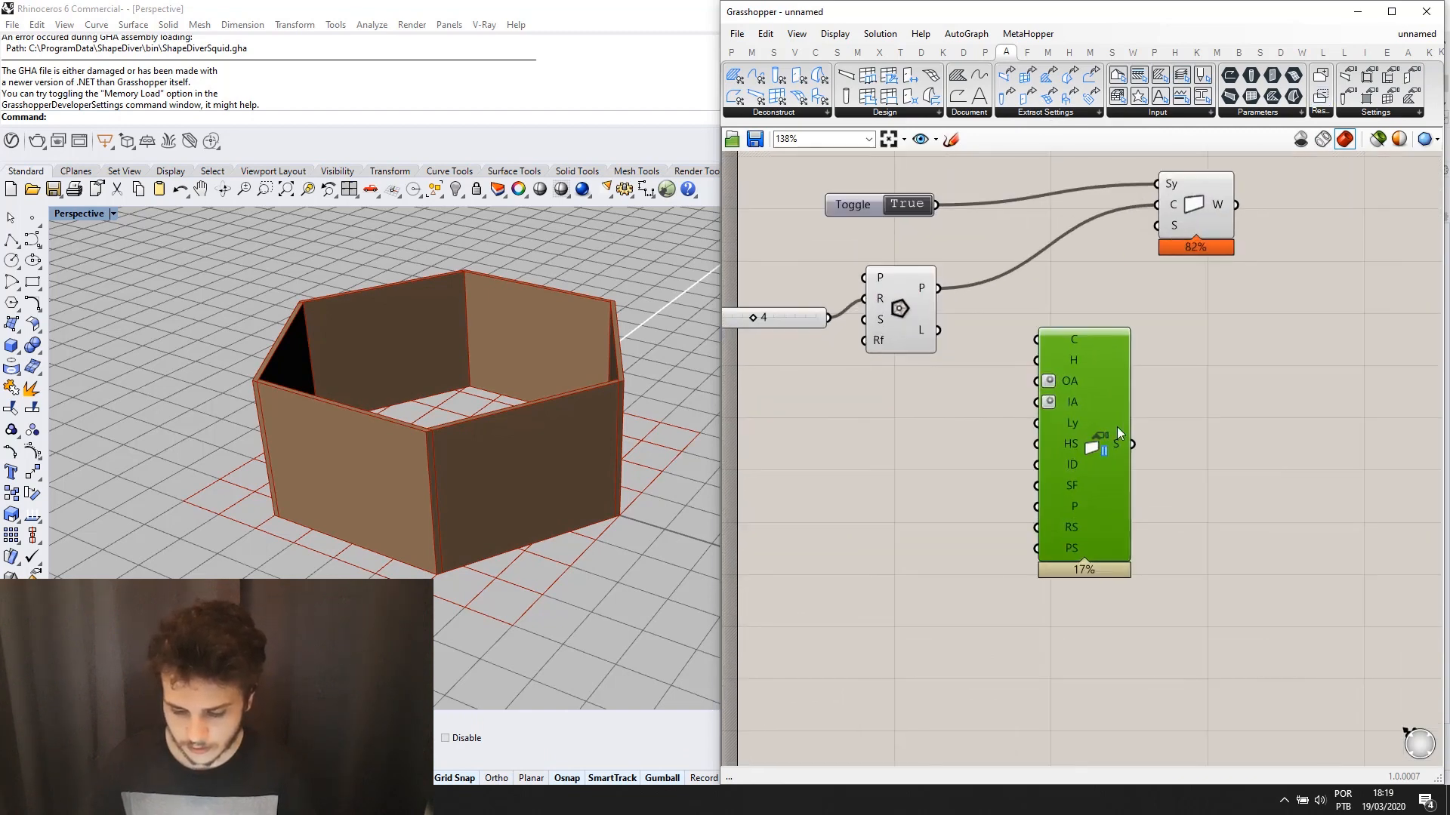
drag(1131, 444, 1162, 228)
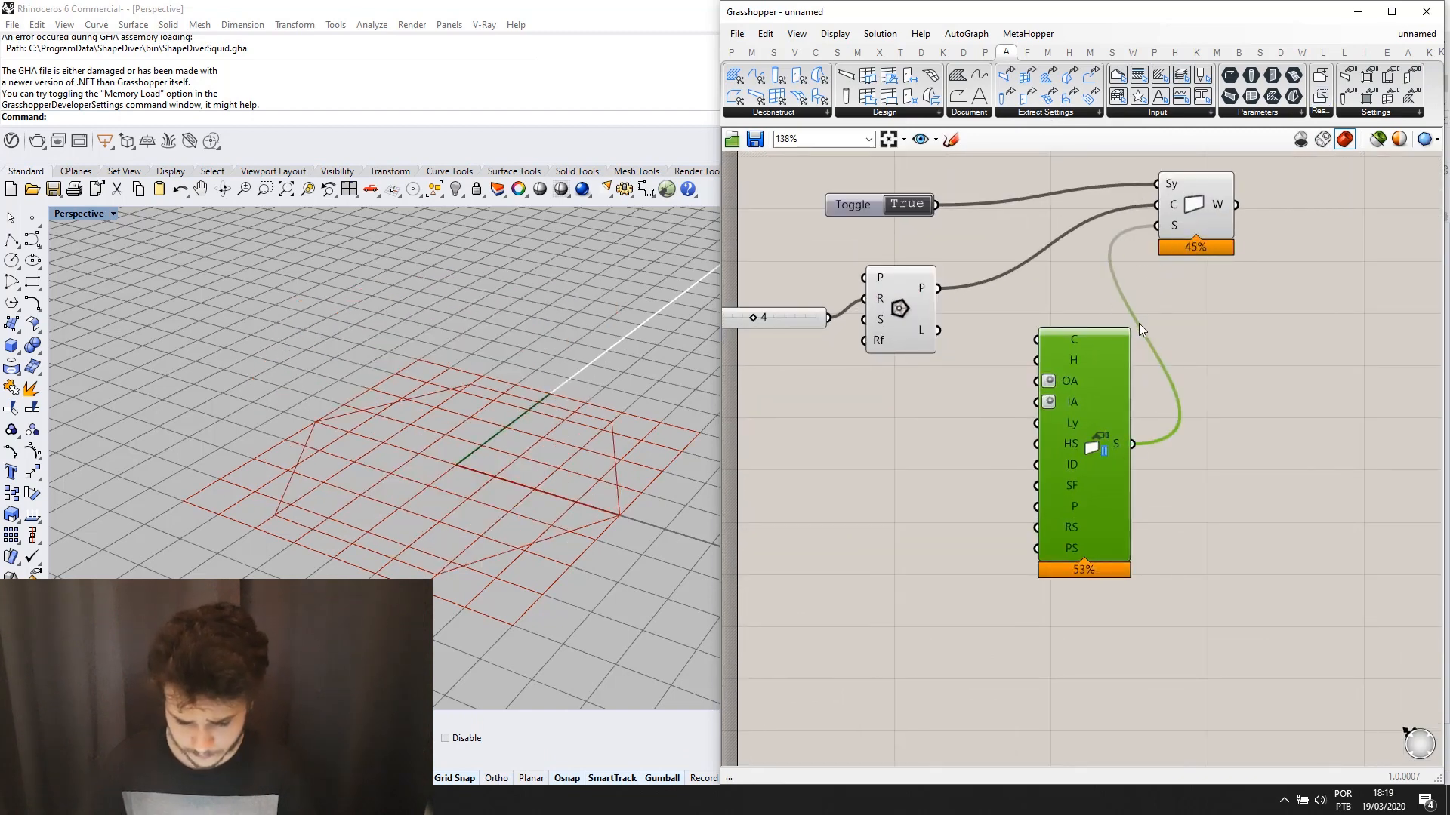
drag(1102, 396, 1081, 427)
Examine the regenerated walls in the Perspective viewport and the inputs available on the Wall Settings component.
scroll(331, 473, up, 4)
scroll(331, 473, down, 4)
right_drag(423, 445, 680, 487)
scroll(1064, 405, up, 4)
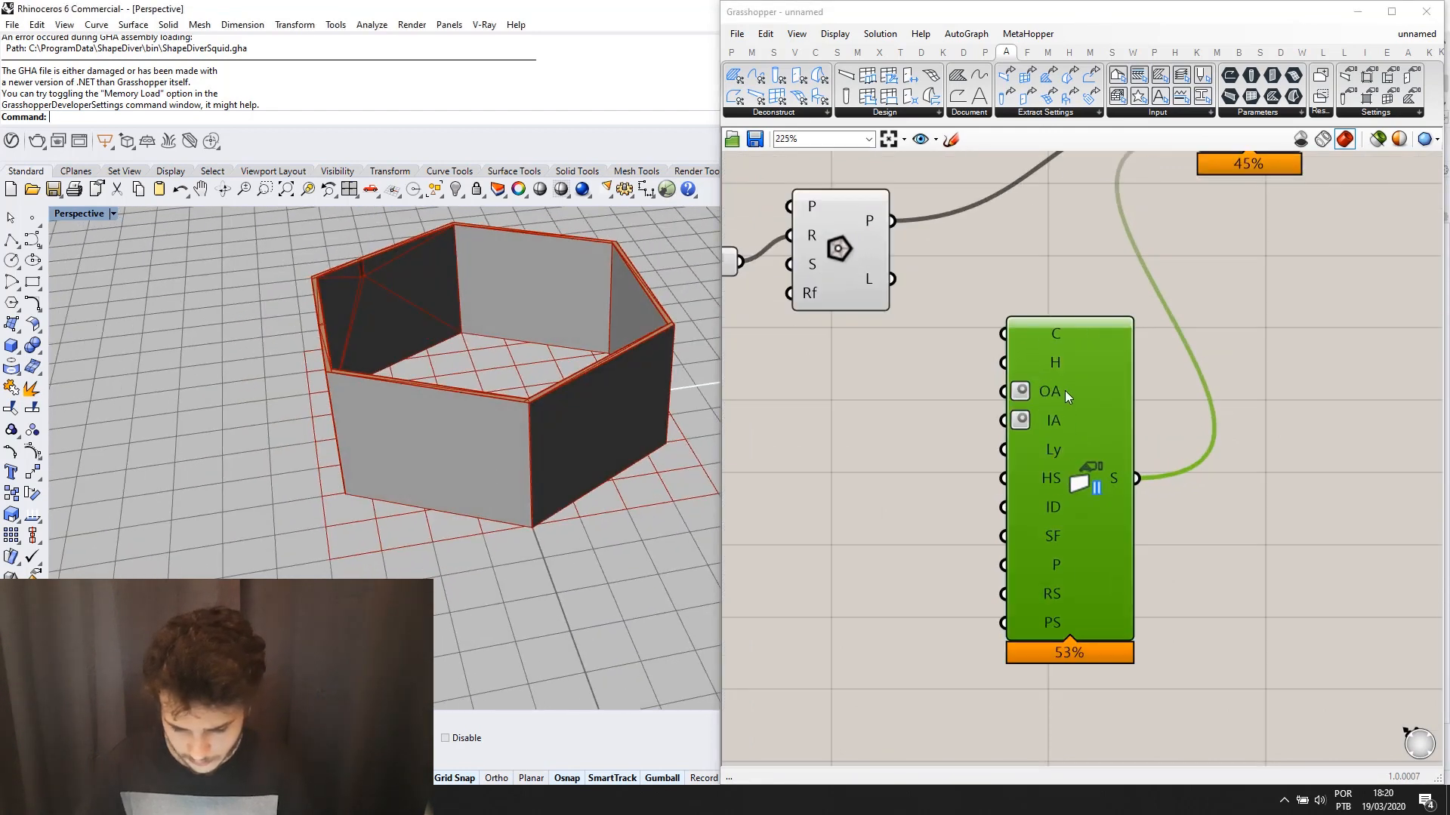
scroll(1013, 306, up, 2)
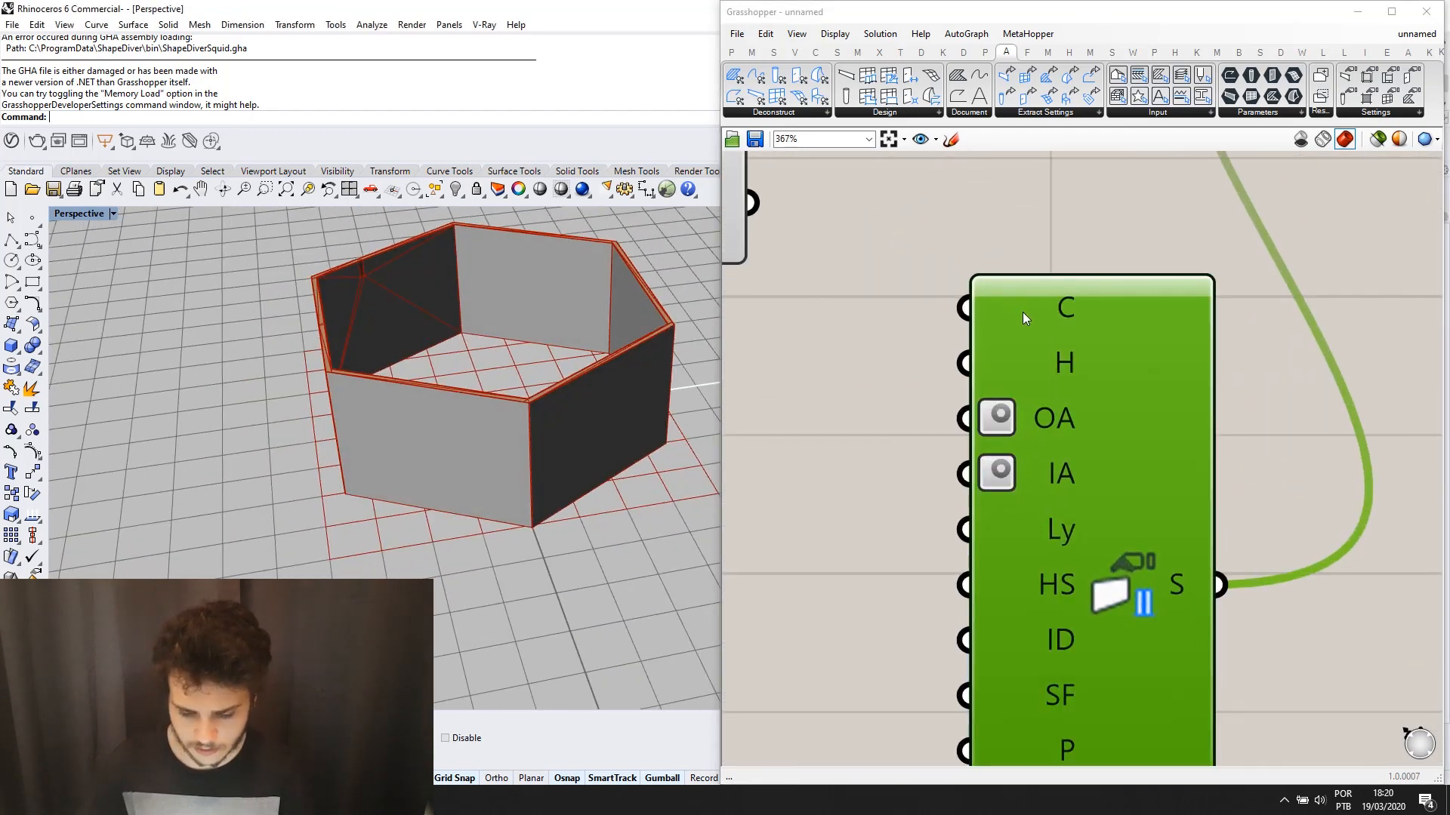
scroll(1022, 311, down, 2)
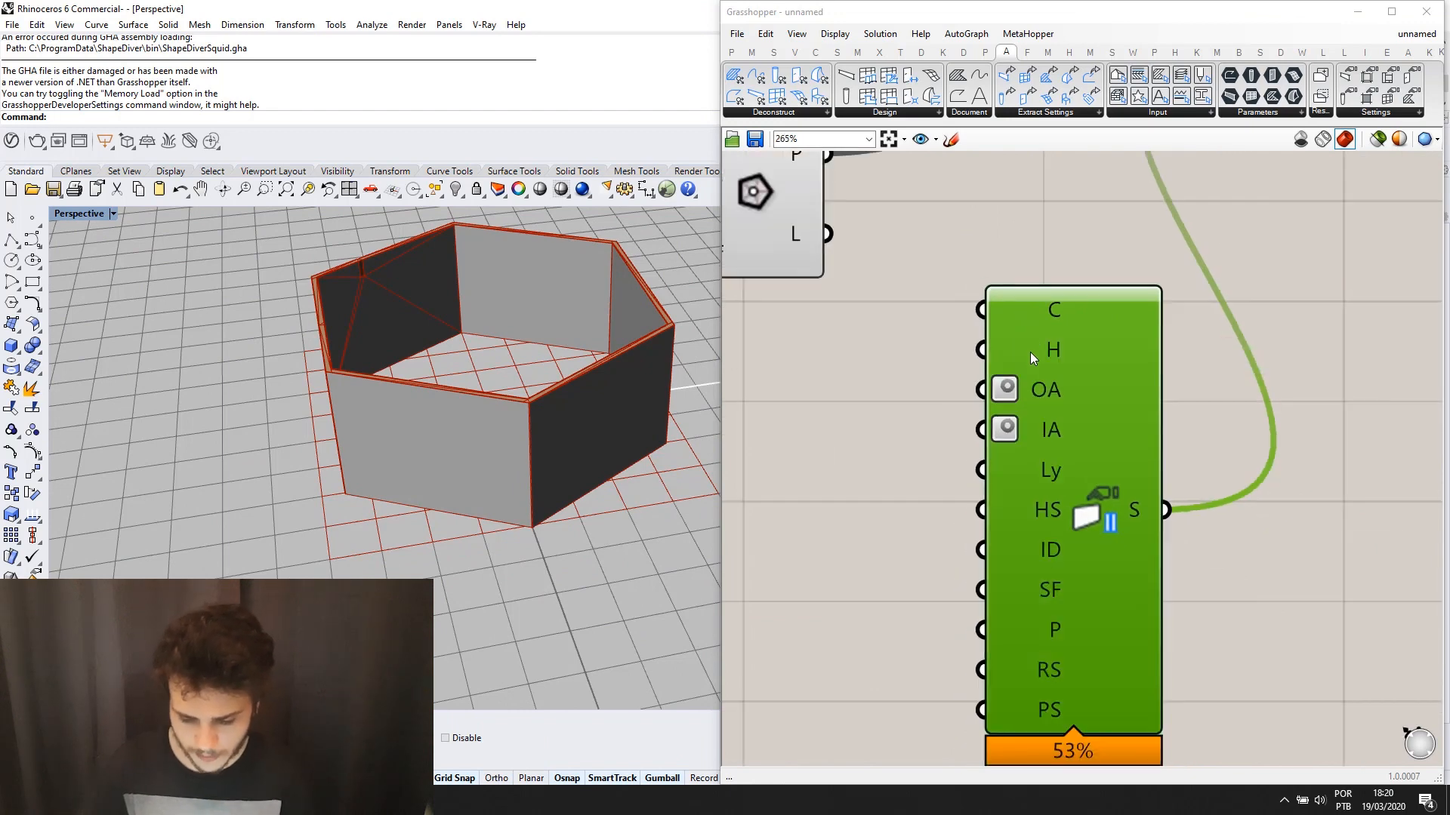
scroll(1027, 392, down, 3)
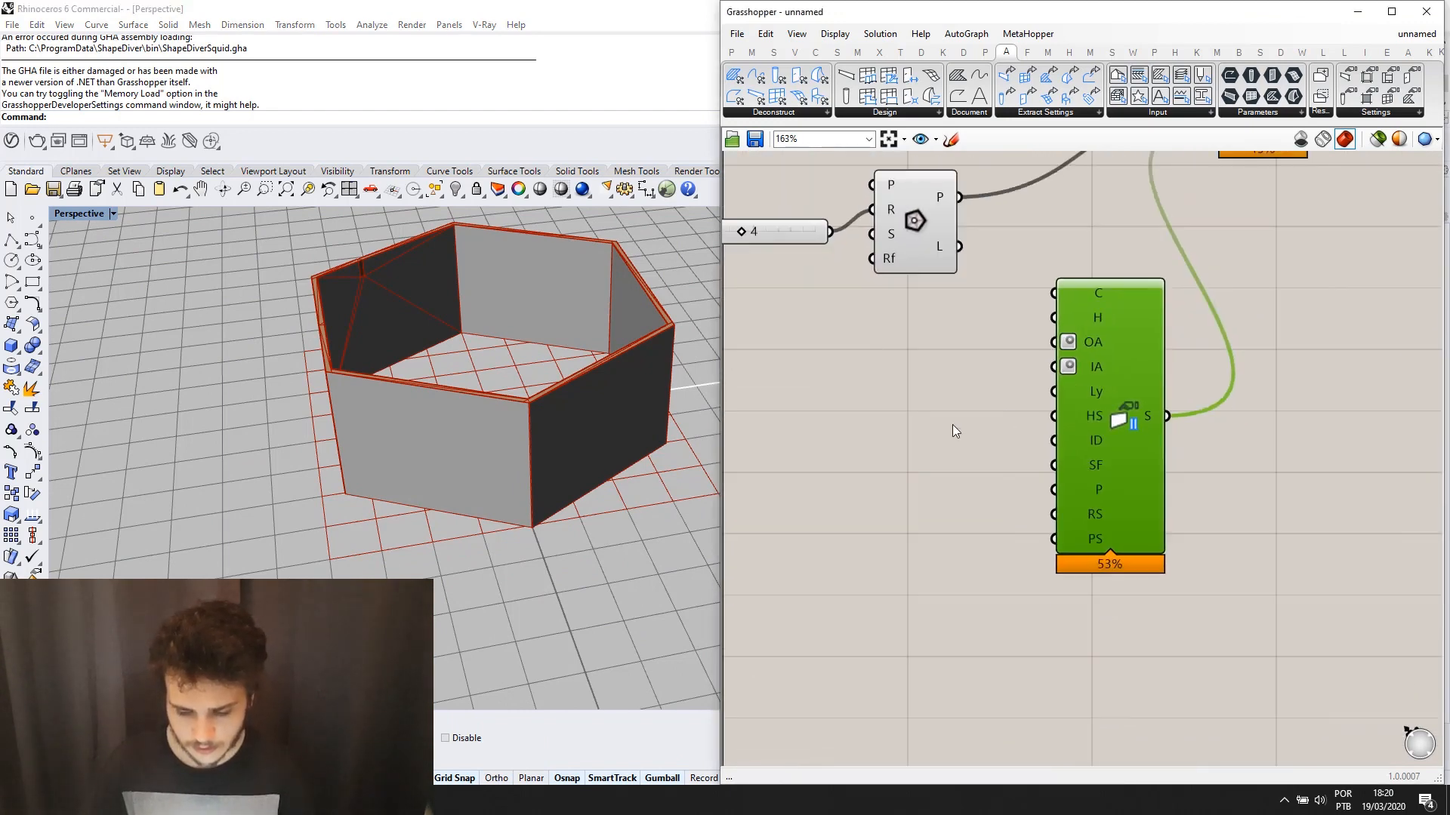
Create a number slider with the value 4 and connect it to the Wall Settings' H (height) input.
click(931, 430)
double_click(932, 430)
text(4)
key(Return)
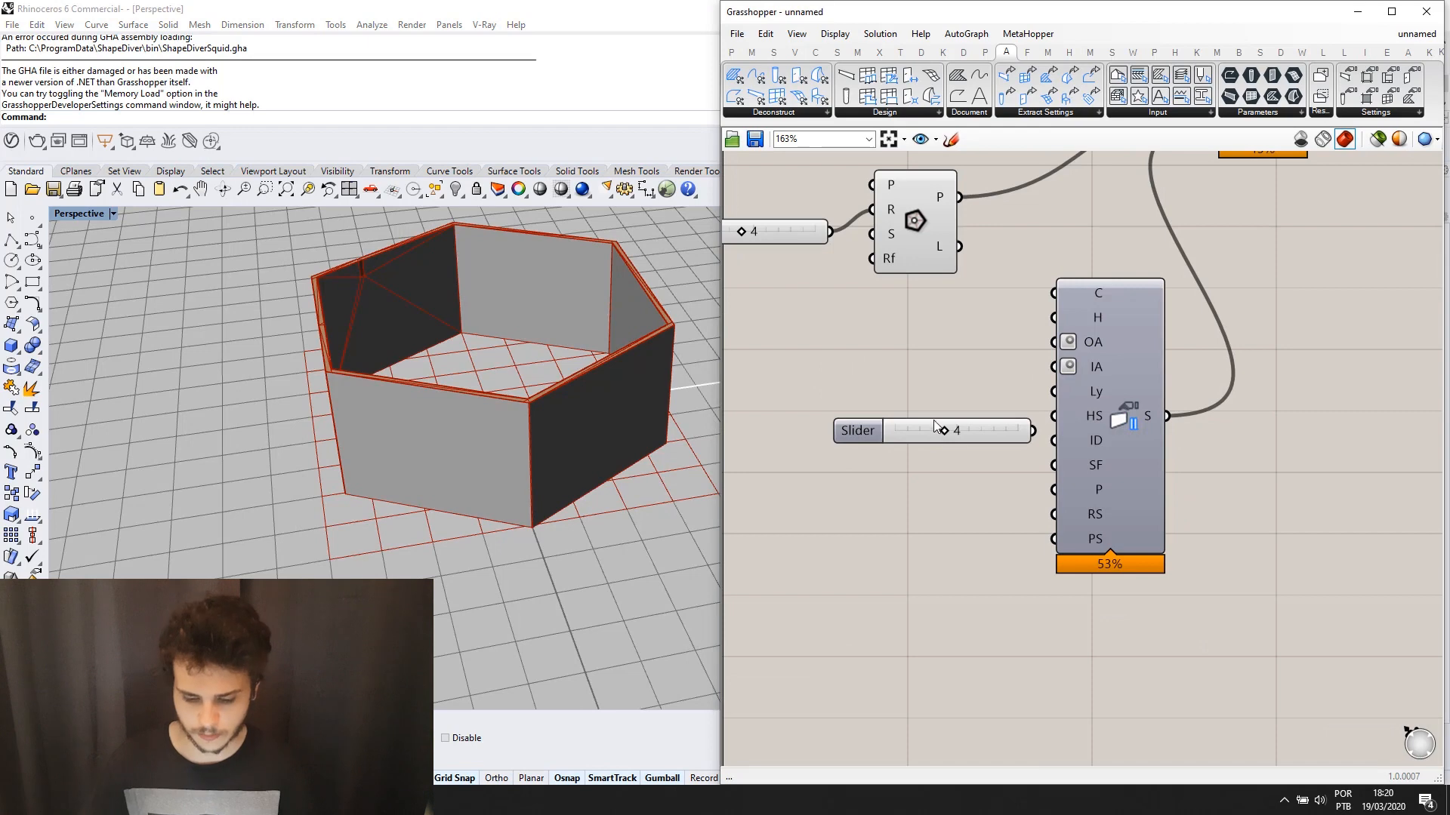
drag(998, 439, 1063, 317)
scroll(1013, 350, down, 2)
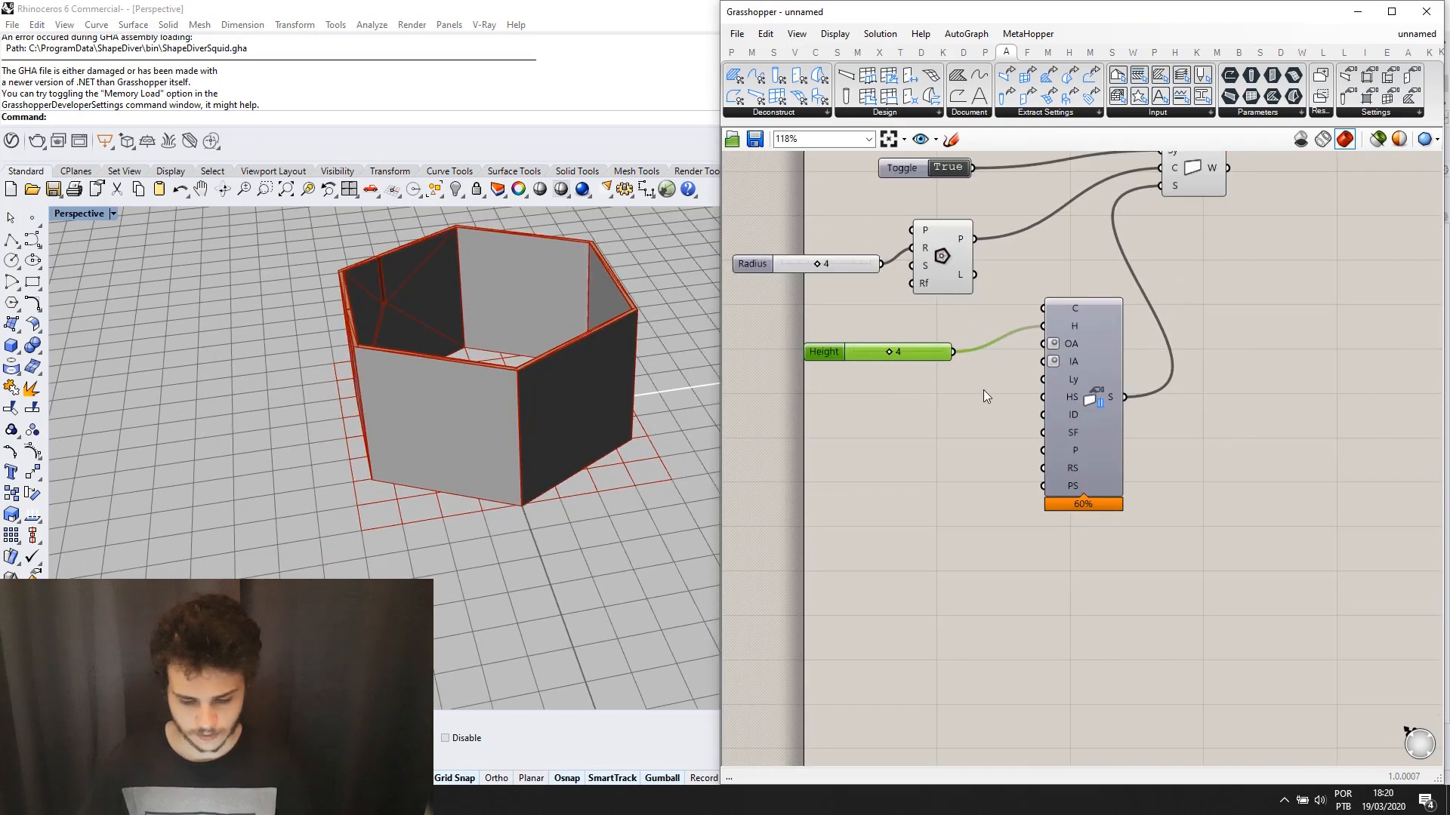
Set the Height slider to 2 and check the walls in ARCHICAD's 3D view before returning to Grasshopper.
scroll(898, 349, up, 3)
drag(881, 330, 855, 337)
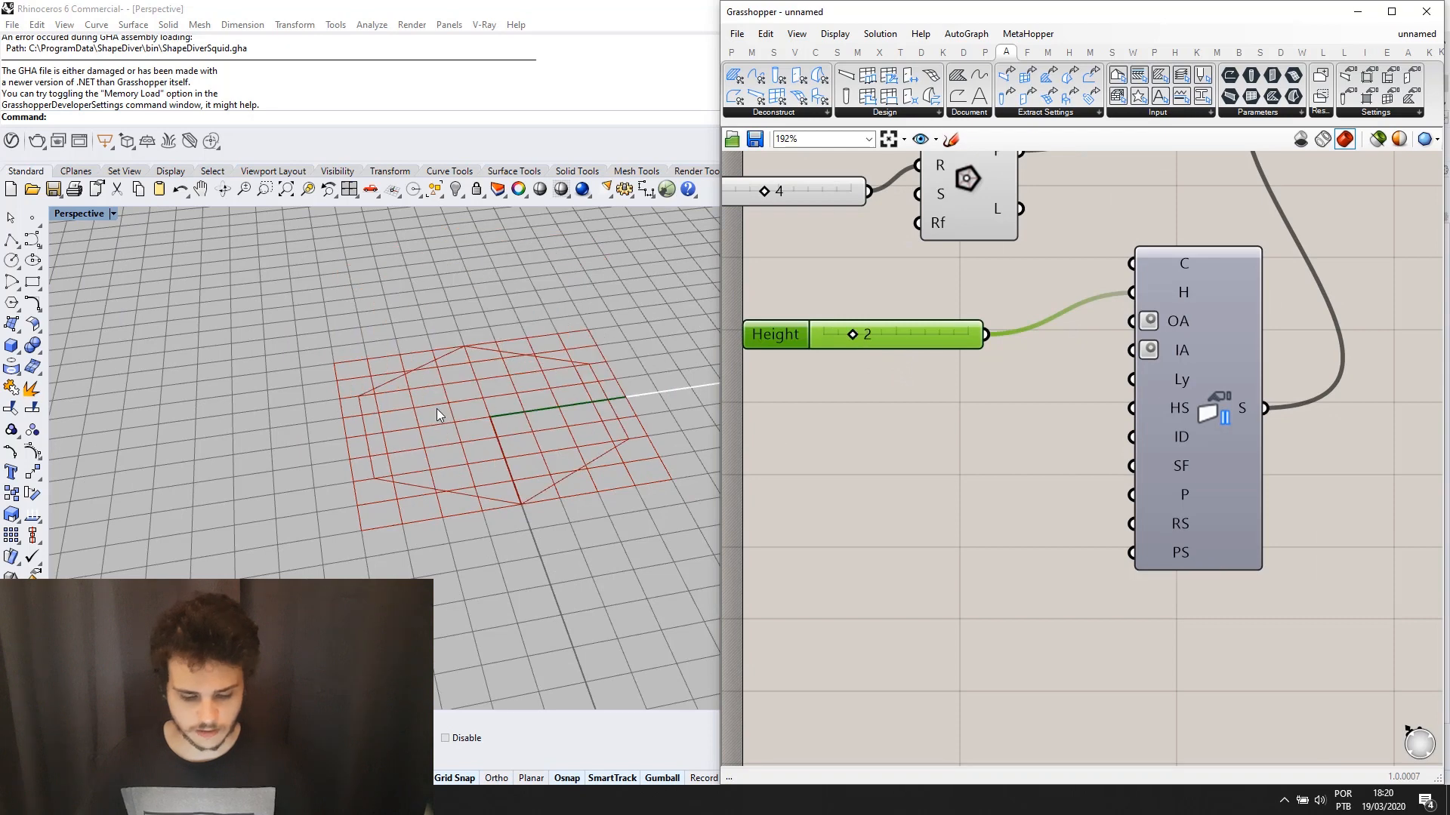
right_drag(1028, 373, 900, 483)
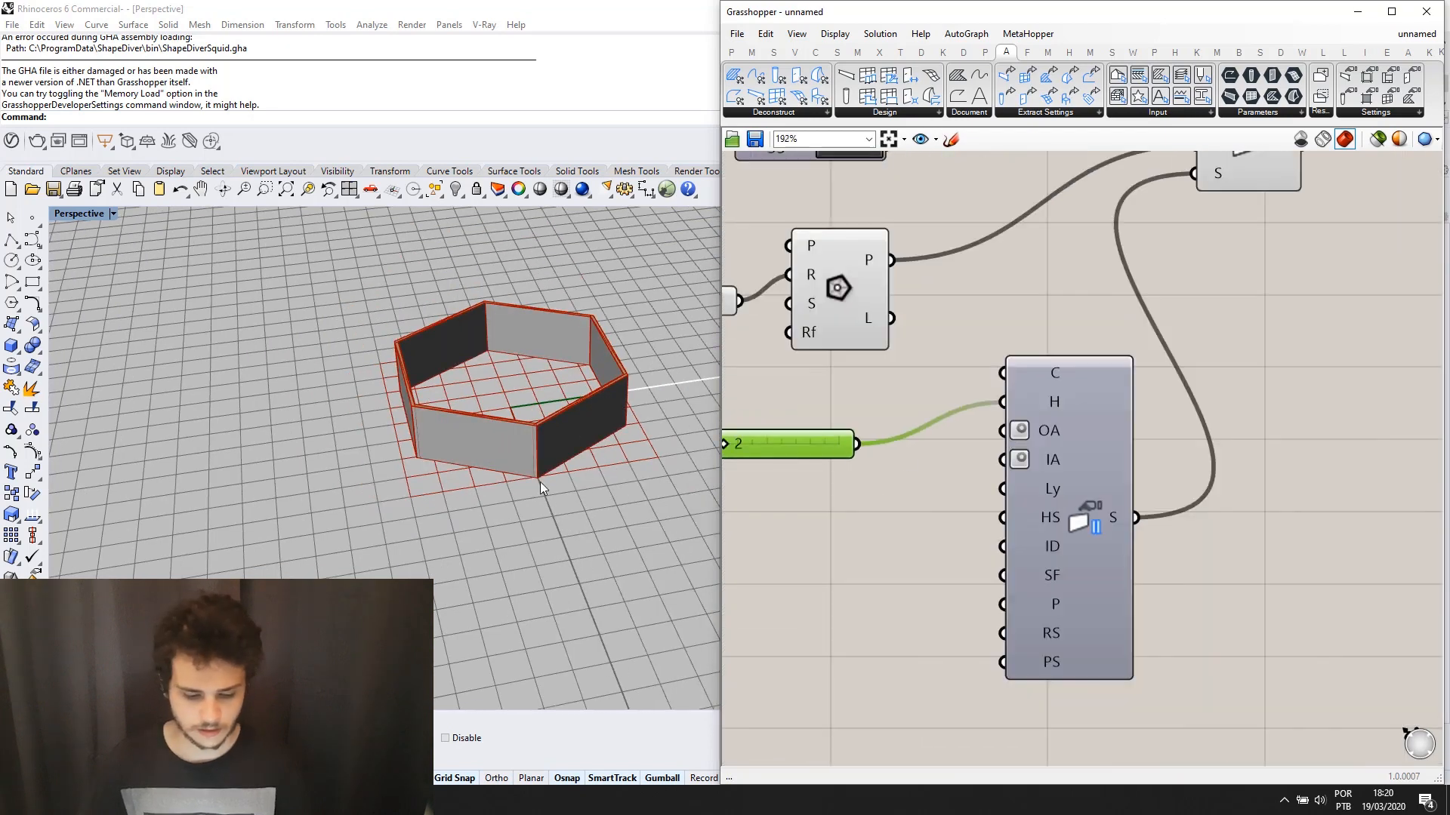
right_drag(541, 487, 513, 347)
key(alt+Tab)
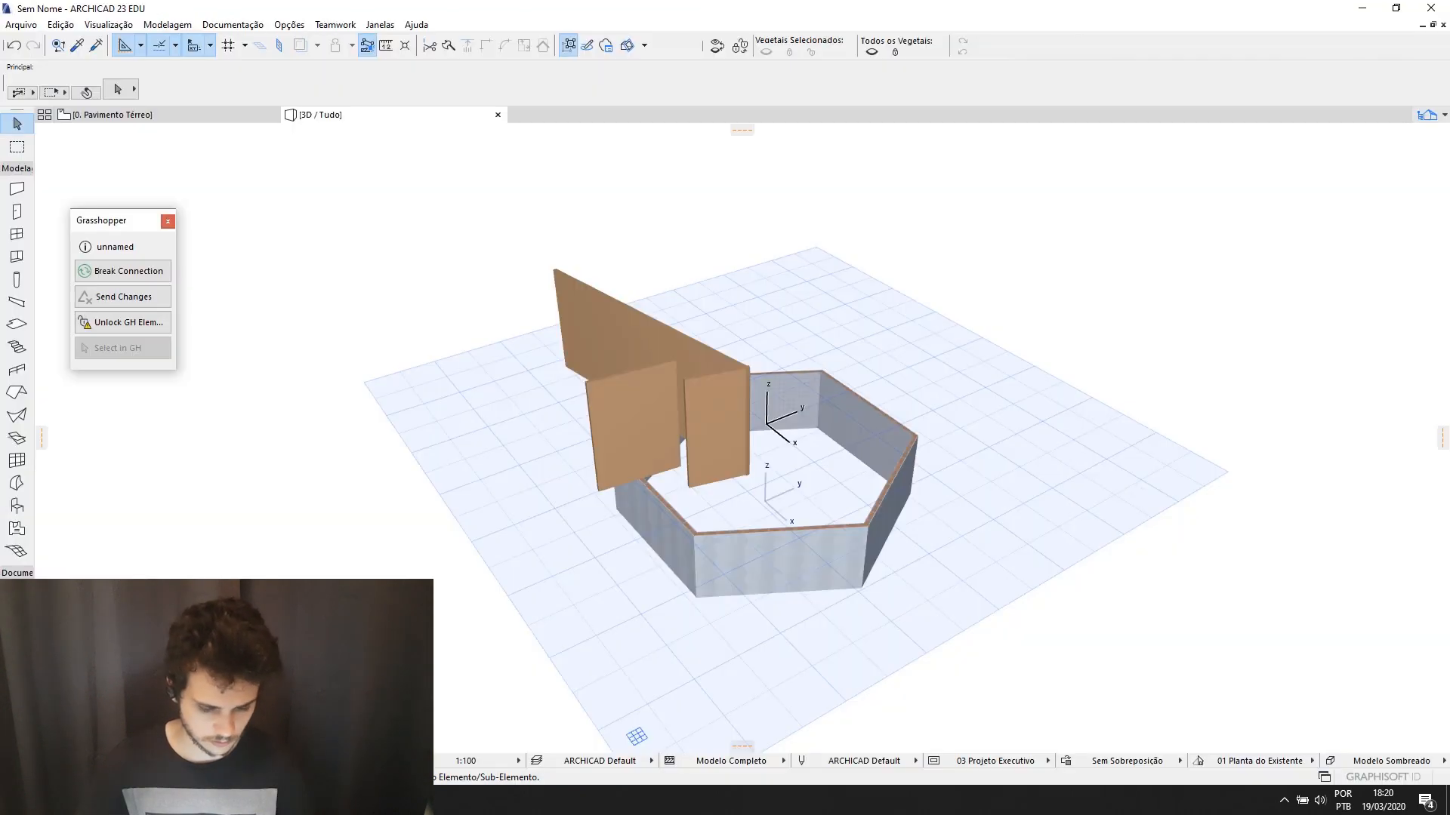
click(429, 797)
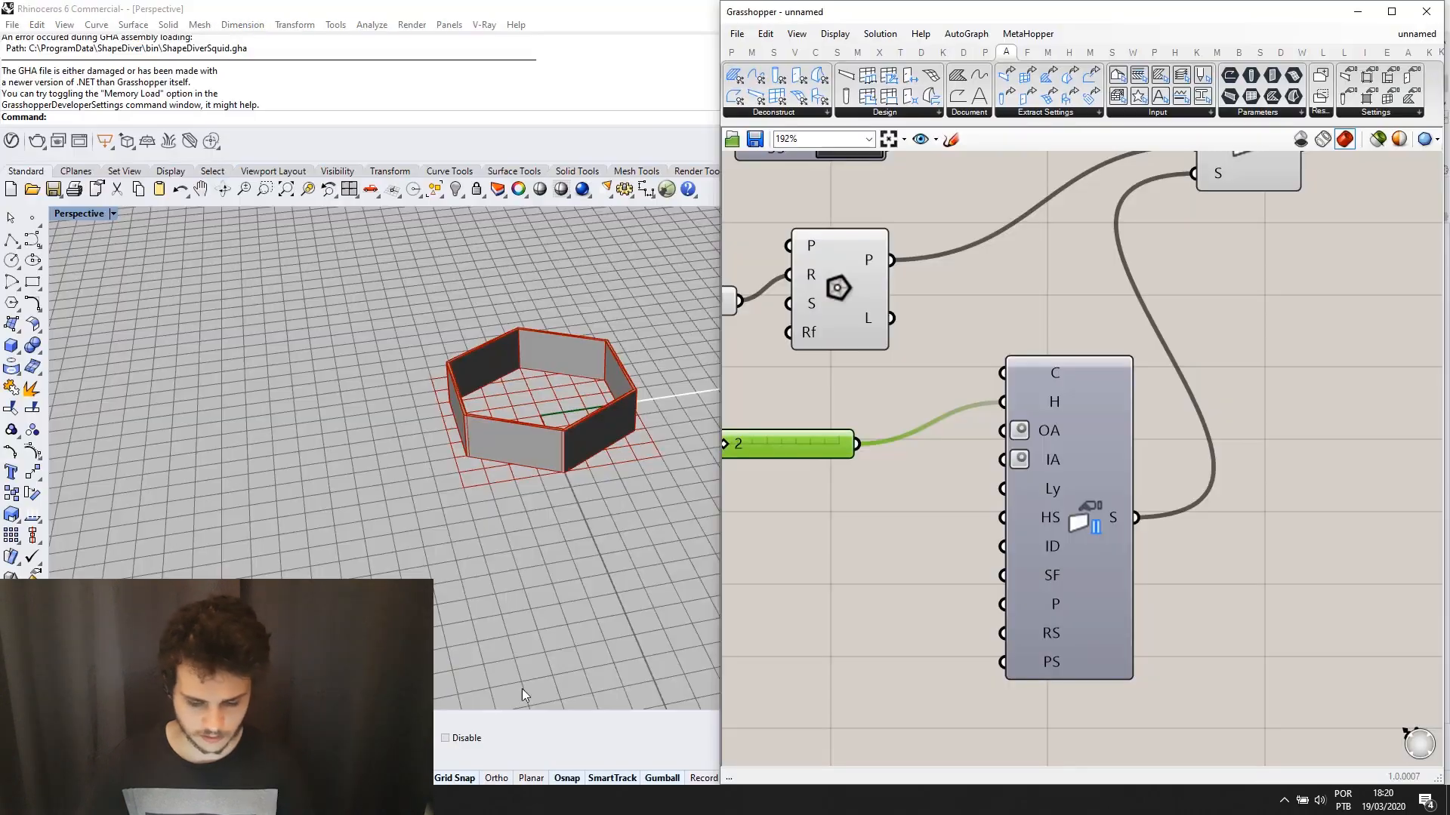
Review the remaining inputs of the Wall Settings component and its link to the Wall component.
scroll(1158, 324, down, 3)
scroll(1163, 377, up, 2)
click(1111, 414)
scroll(1114, 414, down, 3)
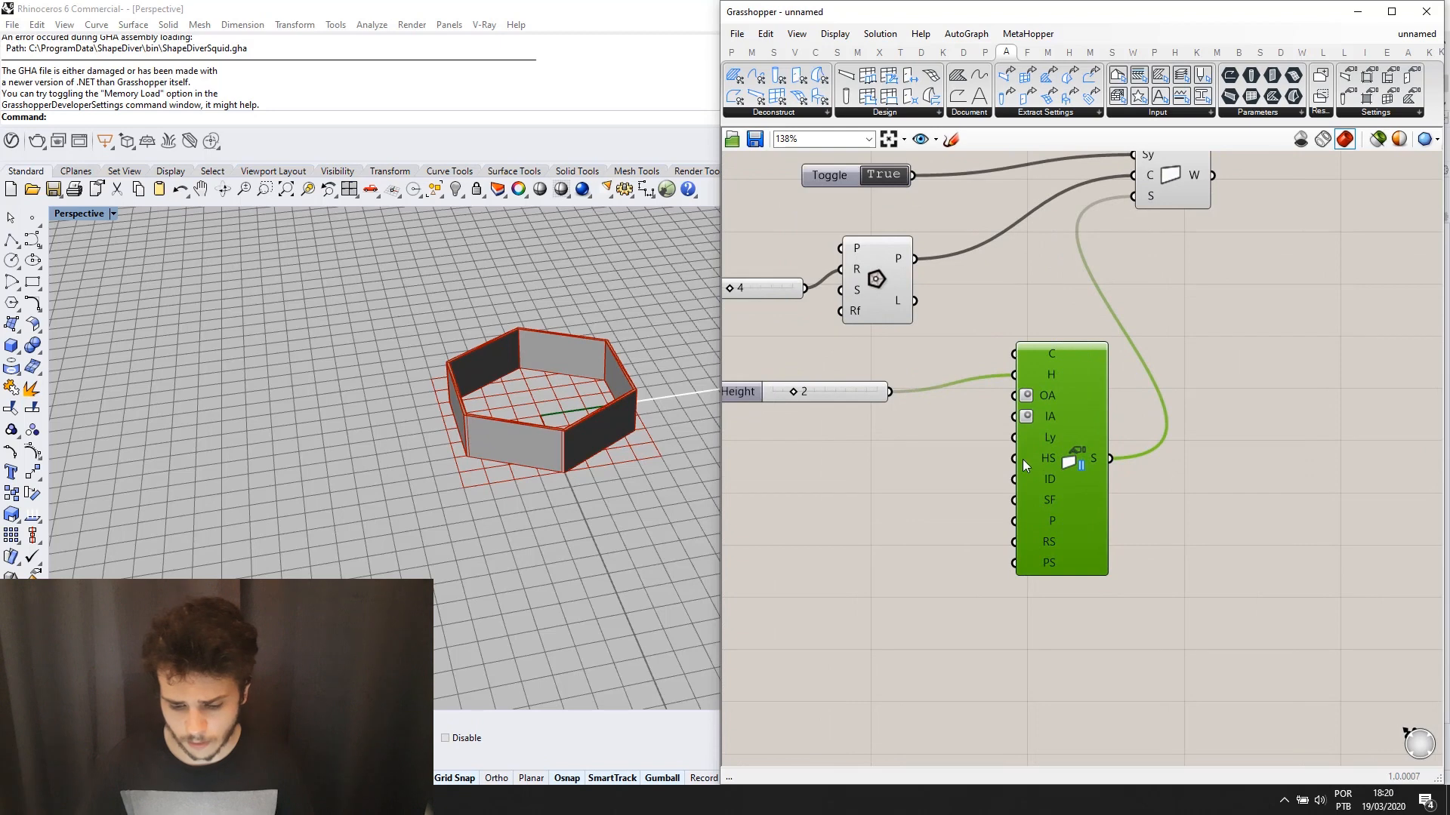
scroll(1041, 422, up, 5)
scroll(1051, 383, down, 2)
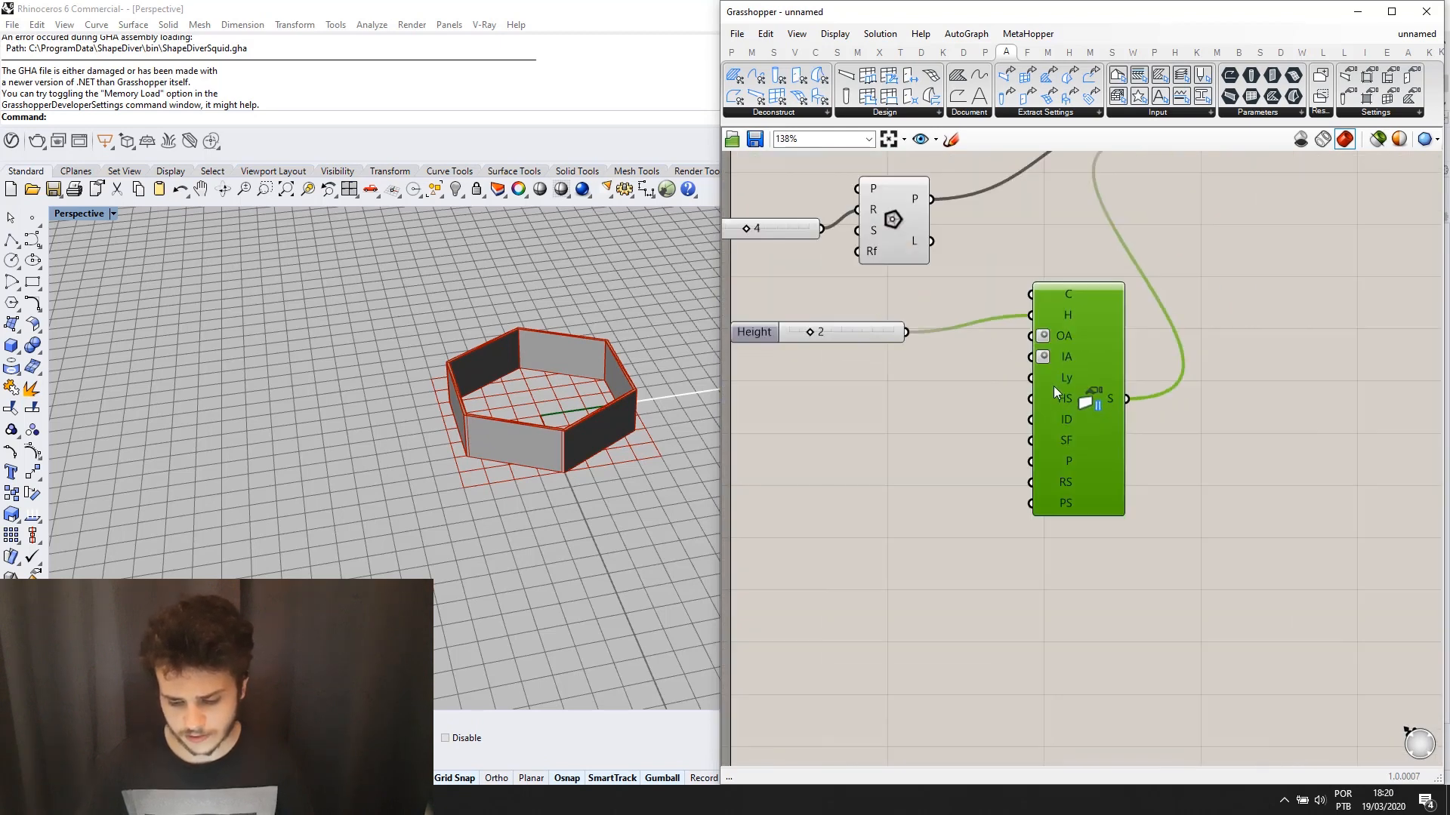
scroll(1048, 473, down, 3)
scroll(1051, 392, up, 1)
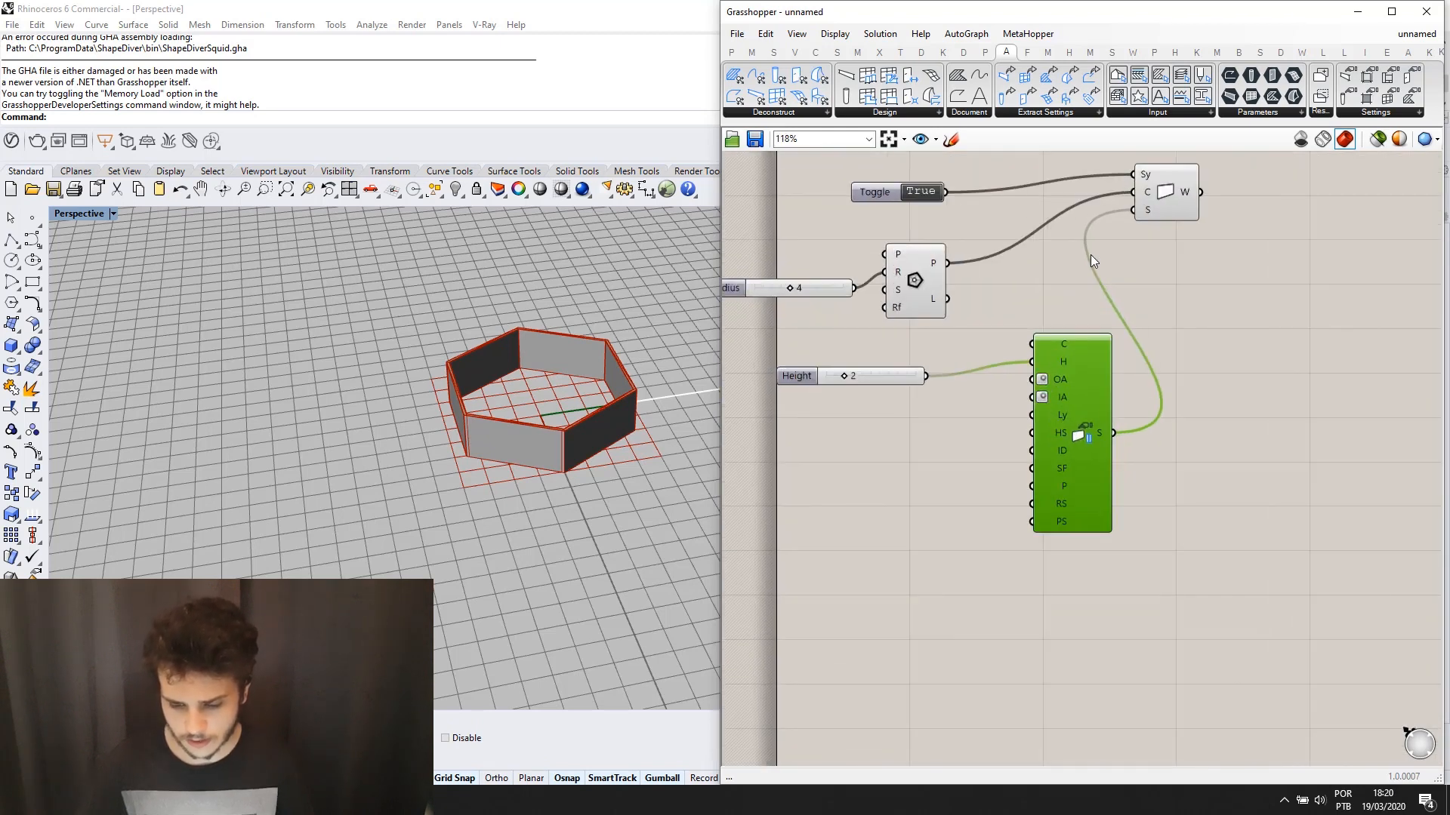
scroll(1062, 380, up, 2)
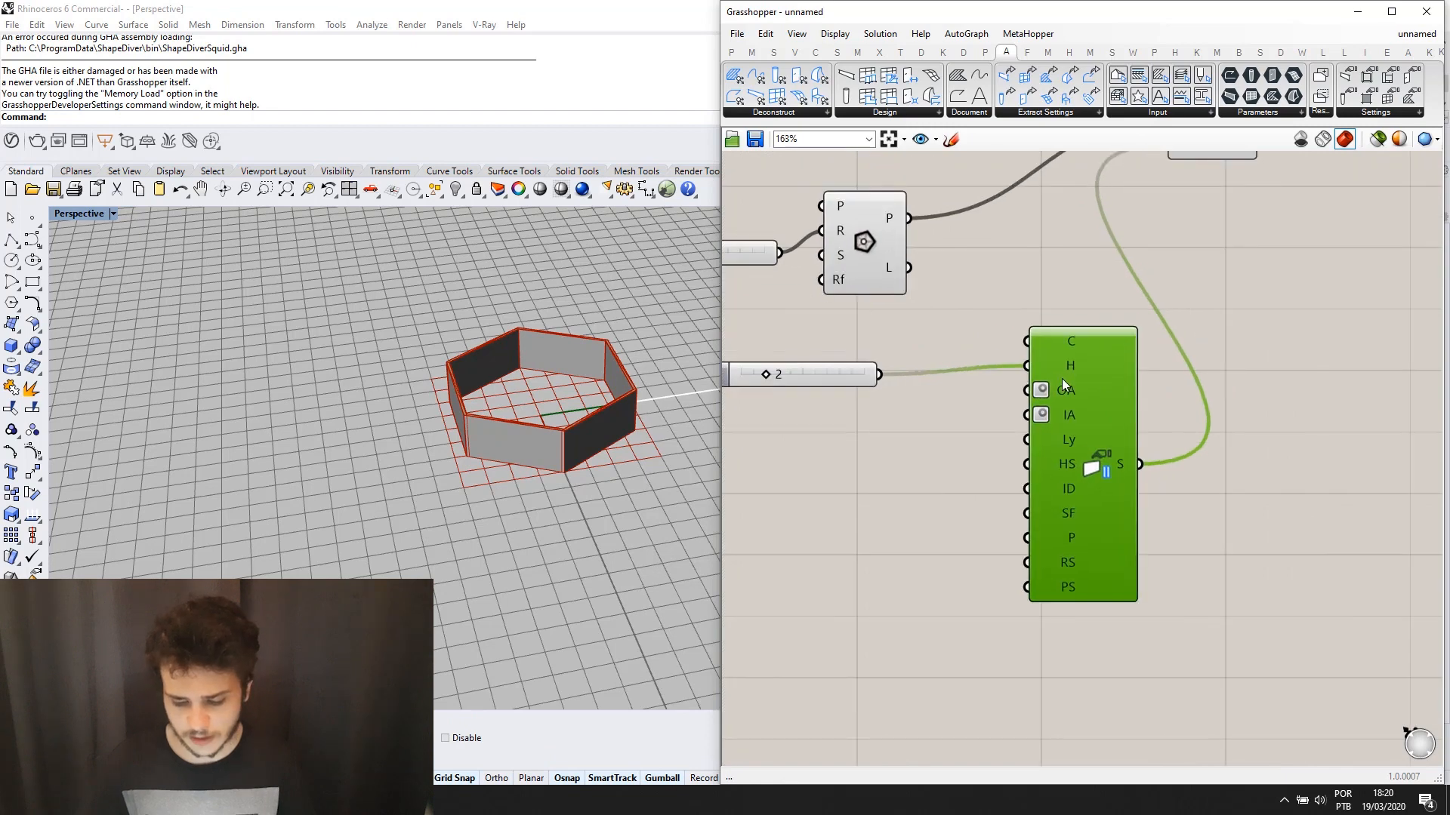
scroll(1017, 453, down, 1)
scroll(1057, 436, up, 4)
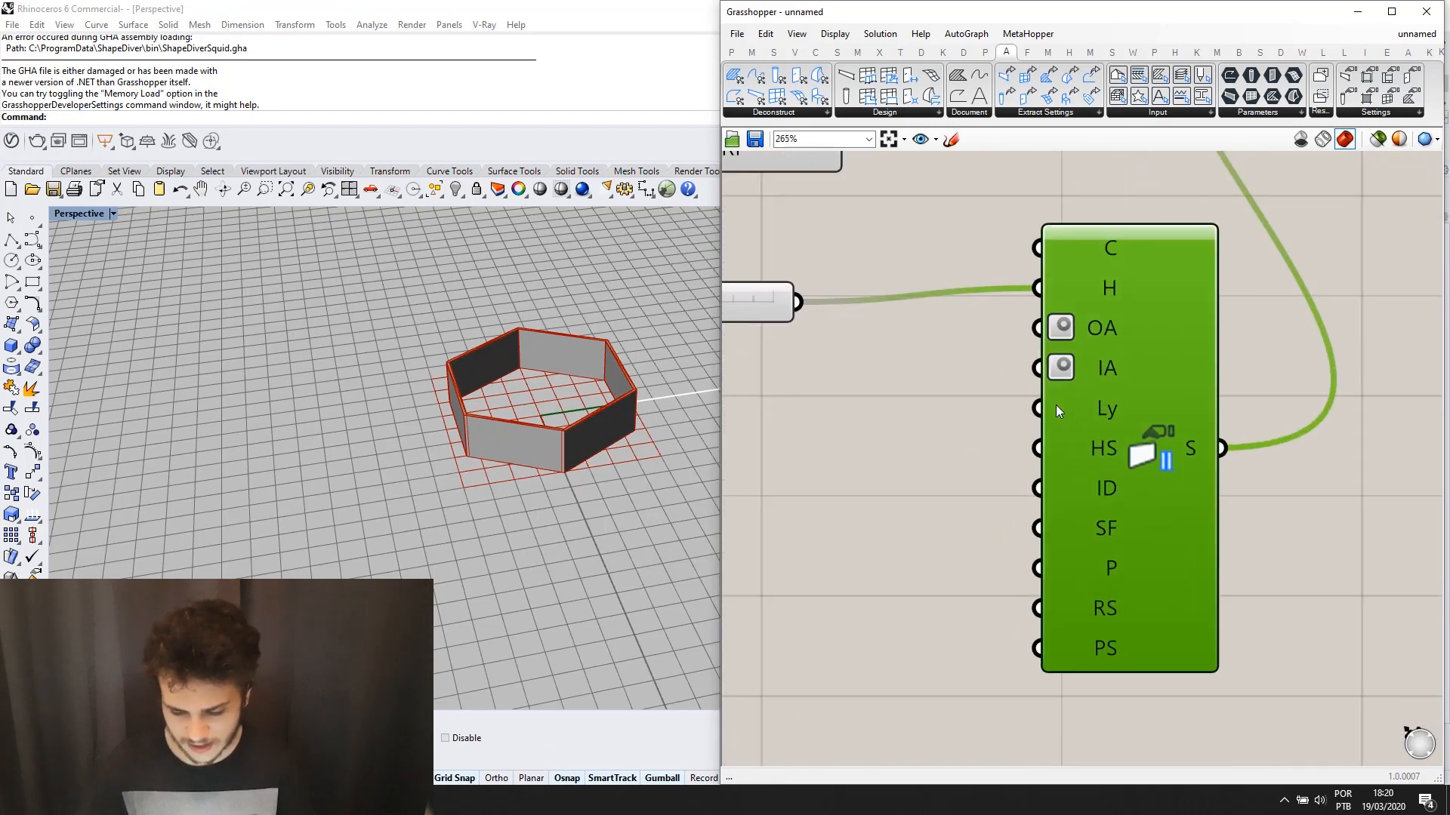
scroll(1056, 405, up, 2)
scroll(1081, 487, down, 3)
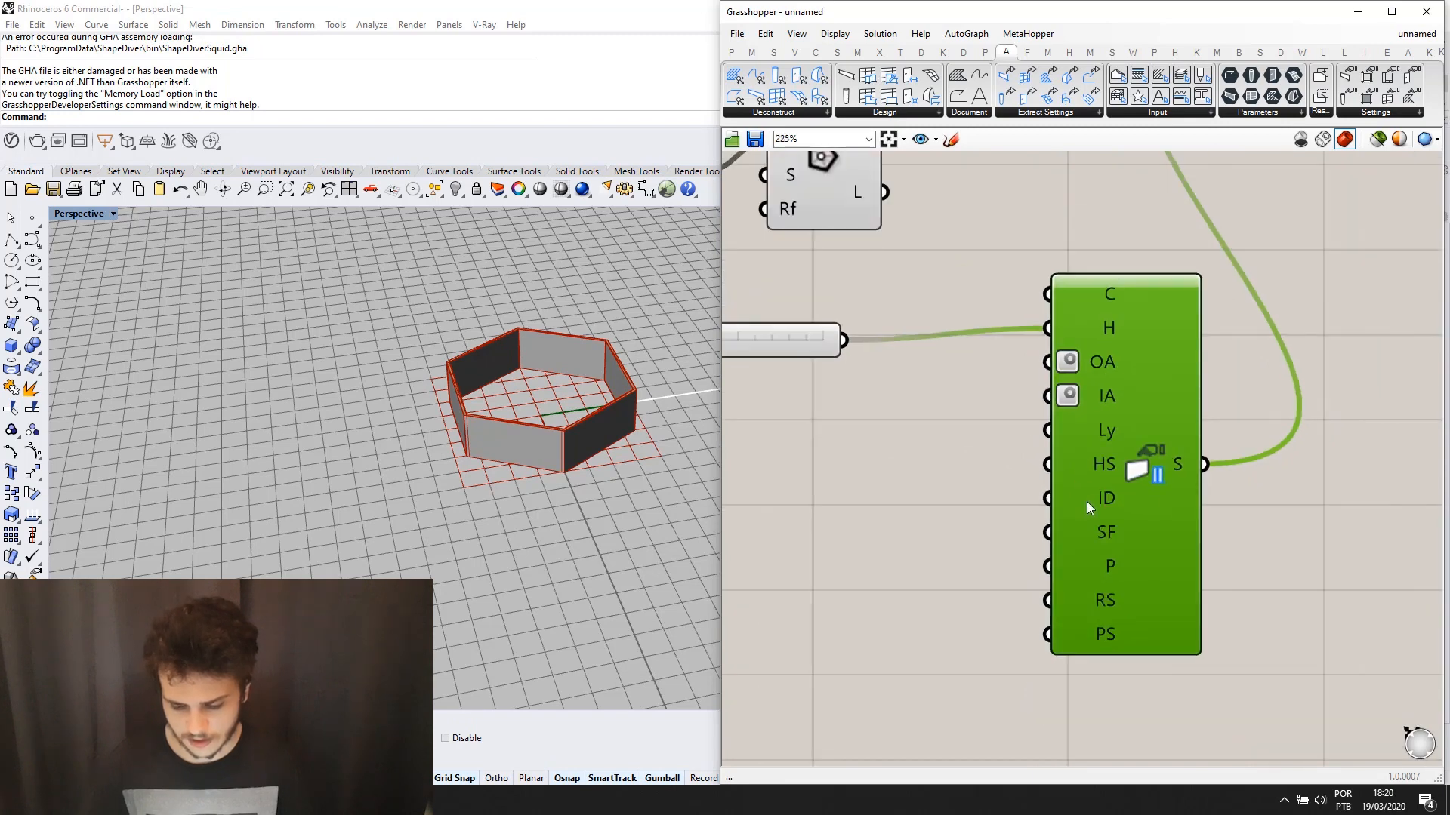
scroll(1008, 249, down, 1)
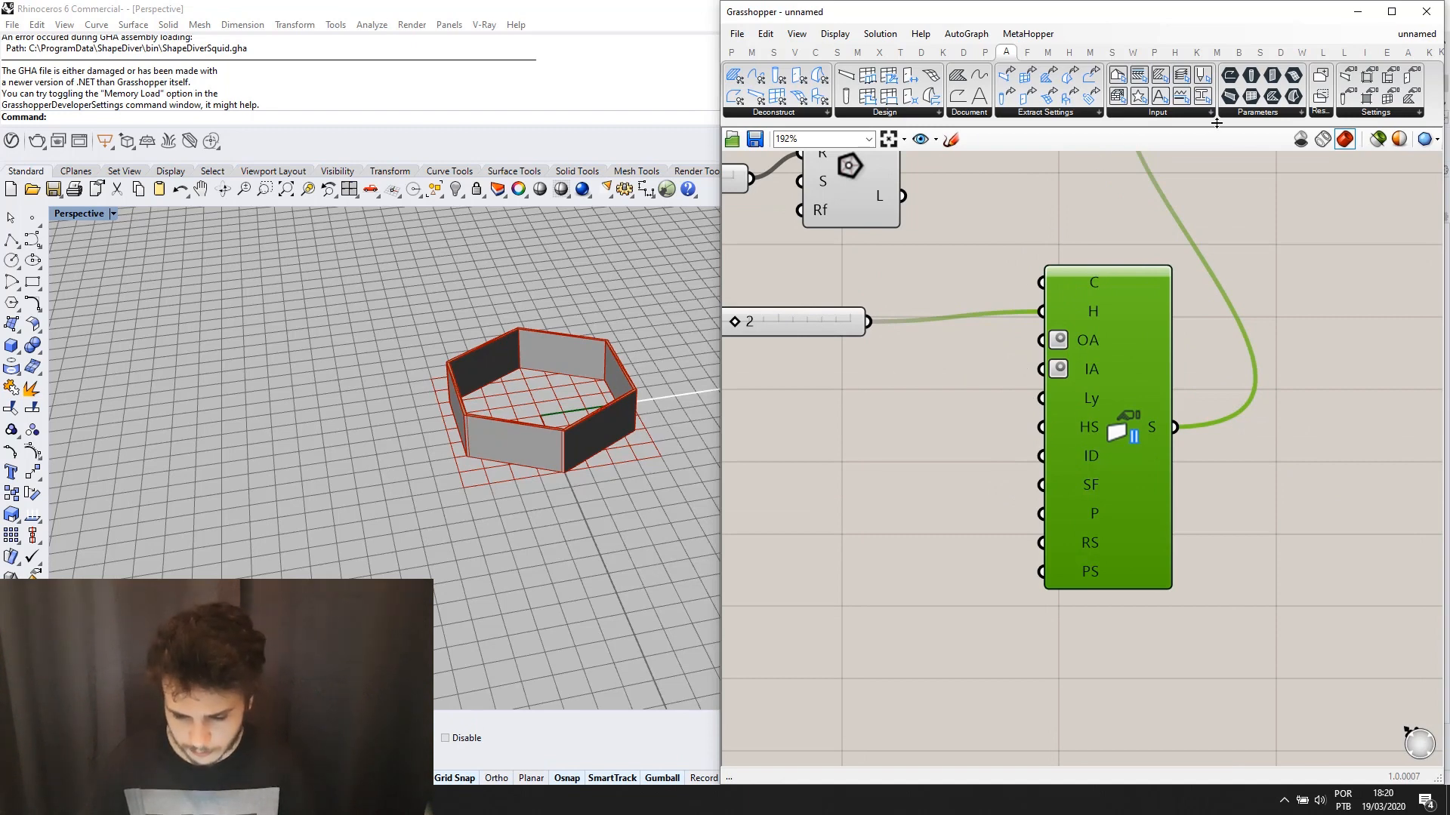
Add a Composite input component above the Height slider, beside the Wall Settings component.
click(1137, 114)
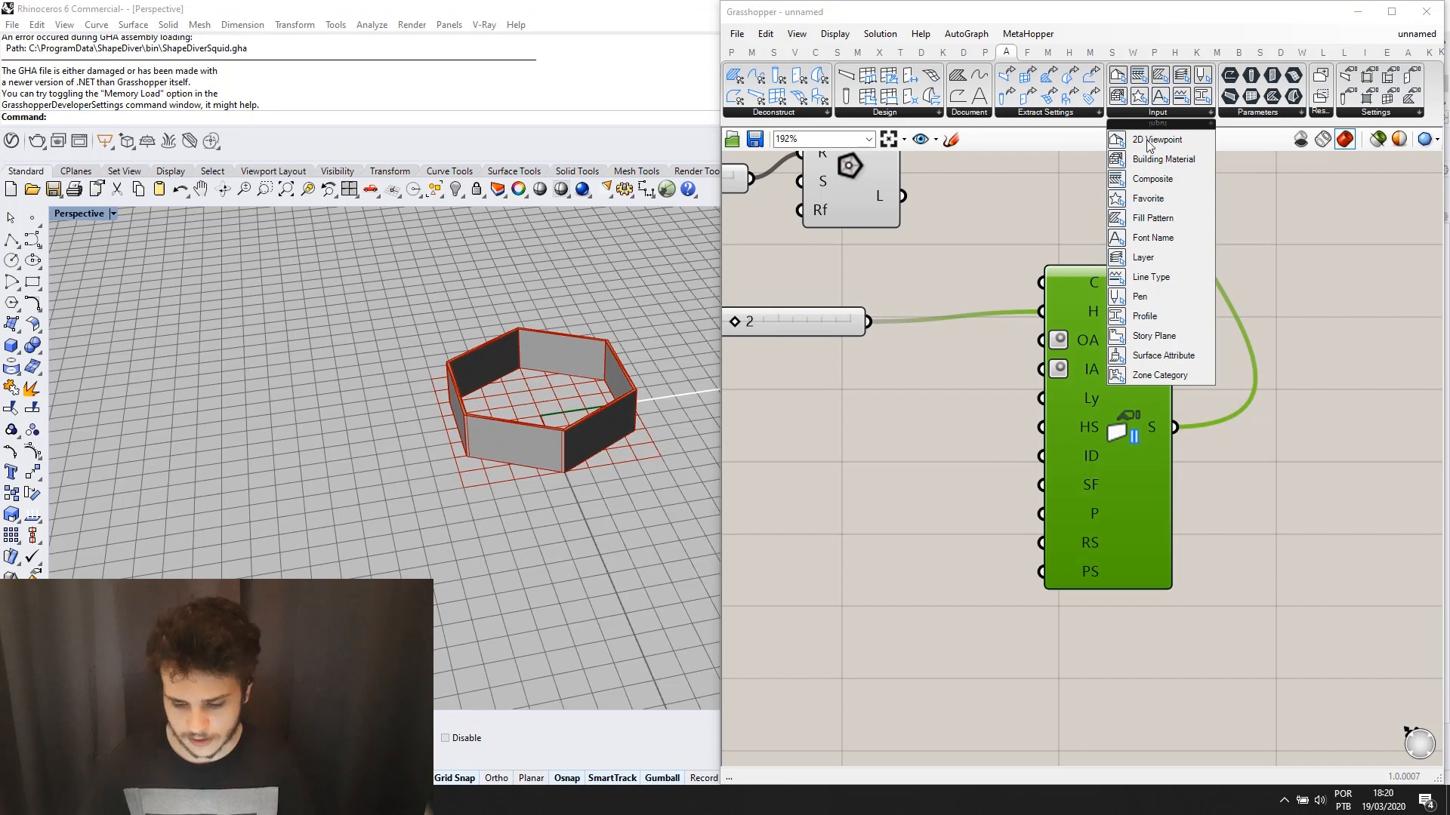
click(1172, 177)
scroll(1245, 258, down, 1)
click(1001, 278)
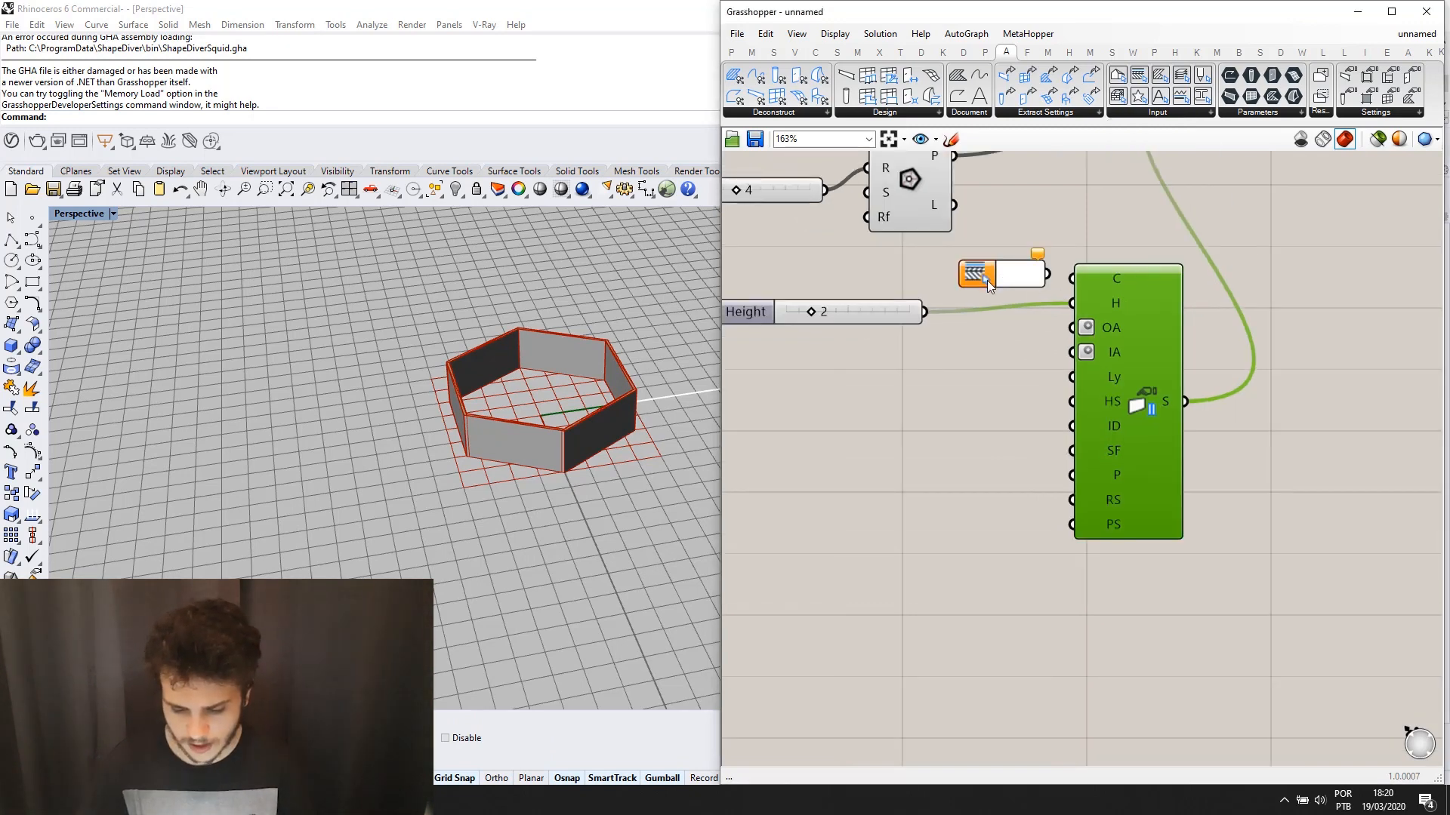
drag(1028, 282, 953, 284)
Choose the composite Alvenaria 140, Rebocada 2 Faces and connect the Composite component to the Wall Settings' C input.
double_click(953, 283)
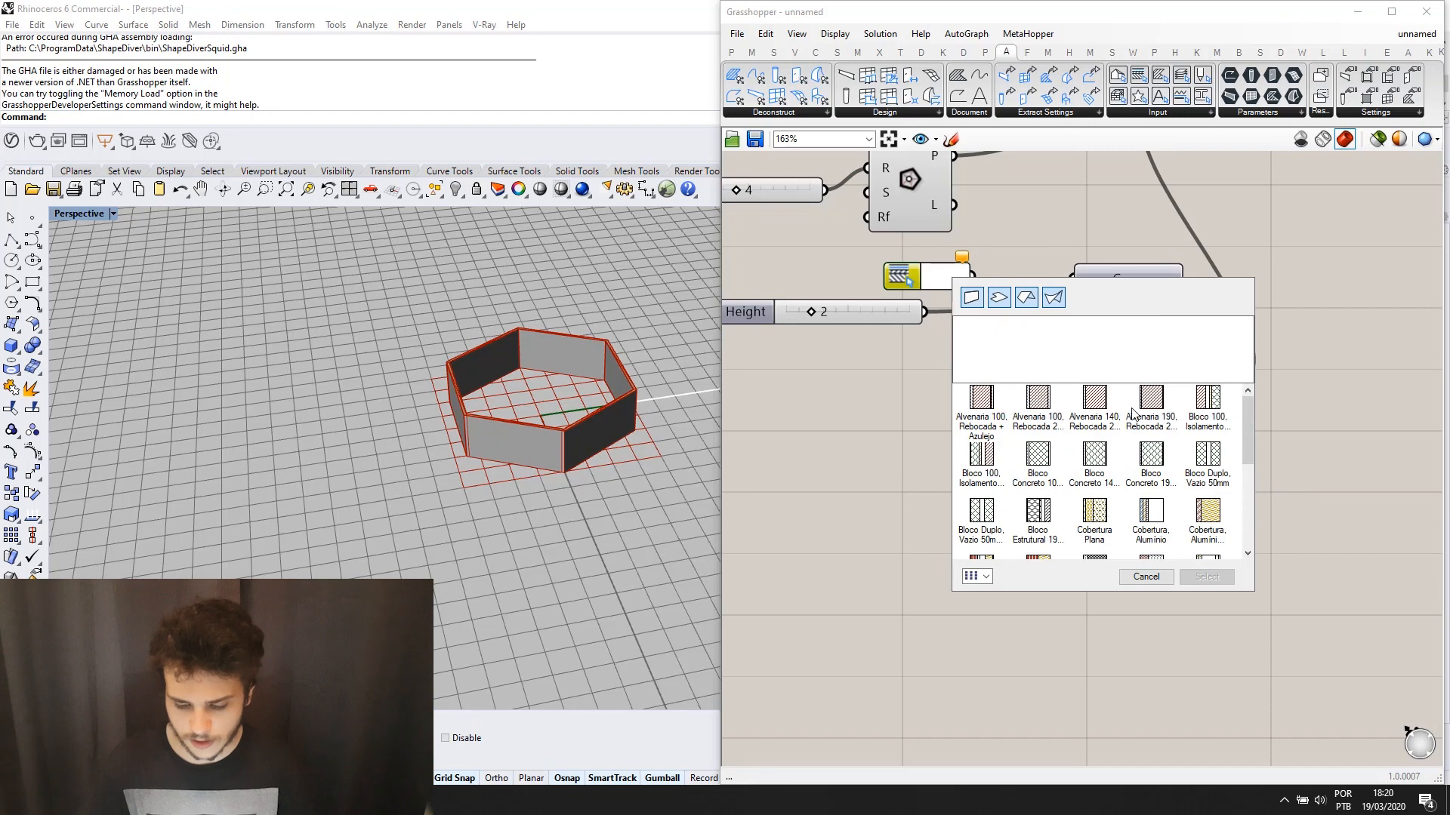
double_click(1094, 399)
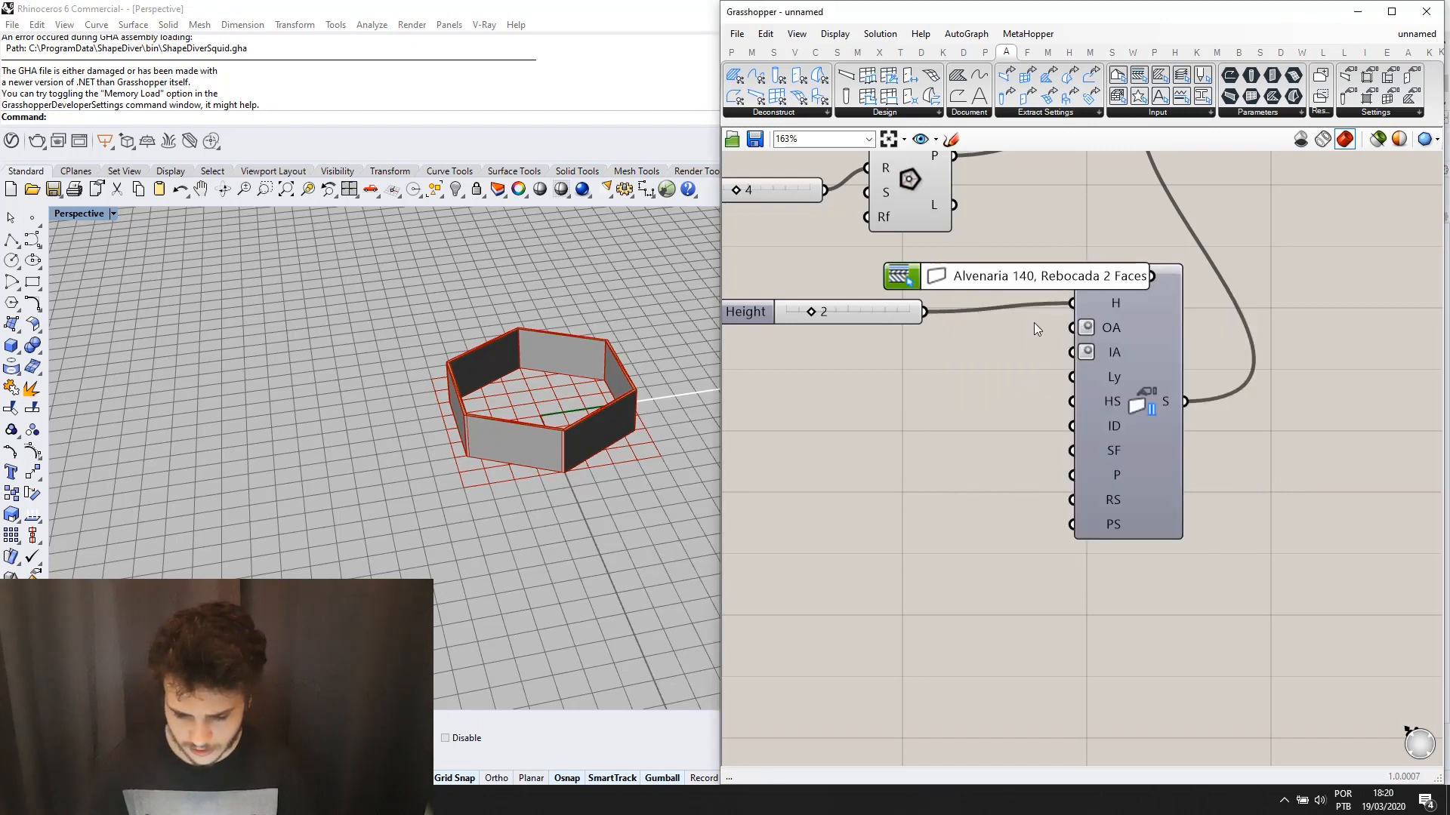
drag(906, 273, 786, 271)
drag(1034, 275, 1072, 279)
scroll(940, 434, up, 2)
scroll(566, 423, up, 3)
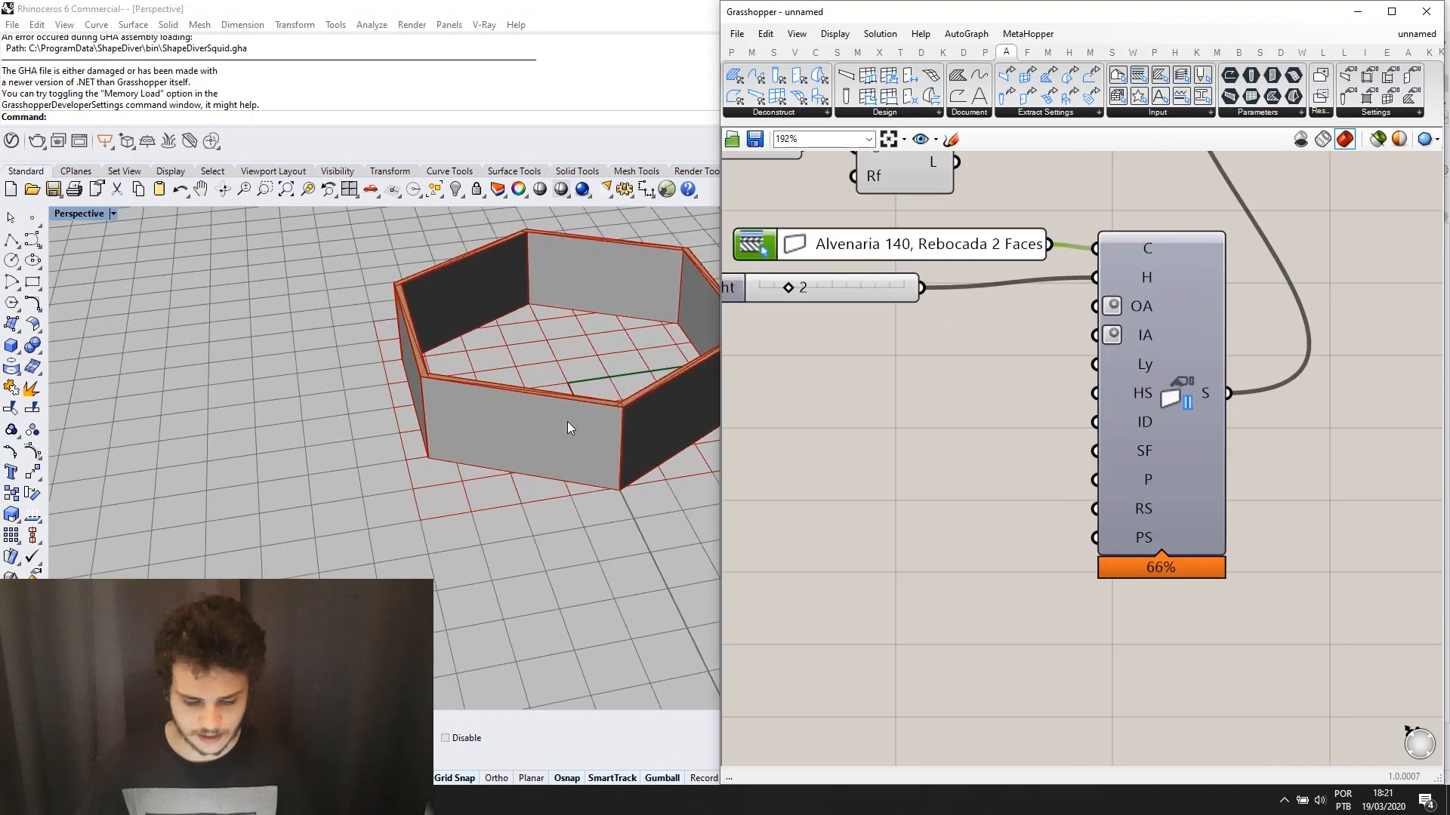
Examine the hexagonal walls in Rhino's Perspective view and the wiring of the complete Grasshopper wall definition.
scroll(567, 423, up, 3)
scroll(359, 327, up, 4)
scroll(244, 427, down, 8)
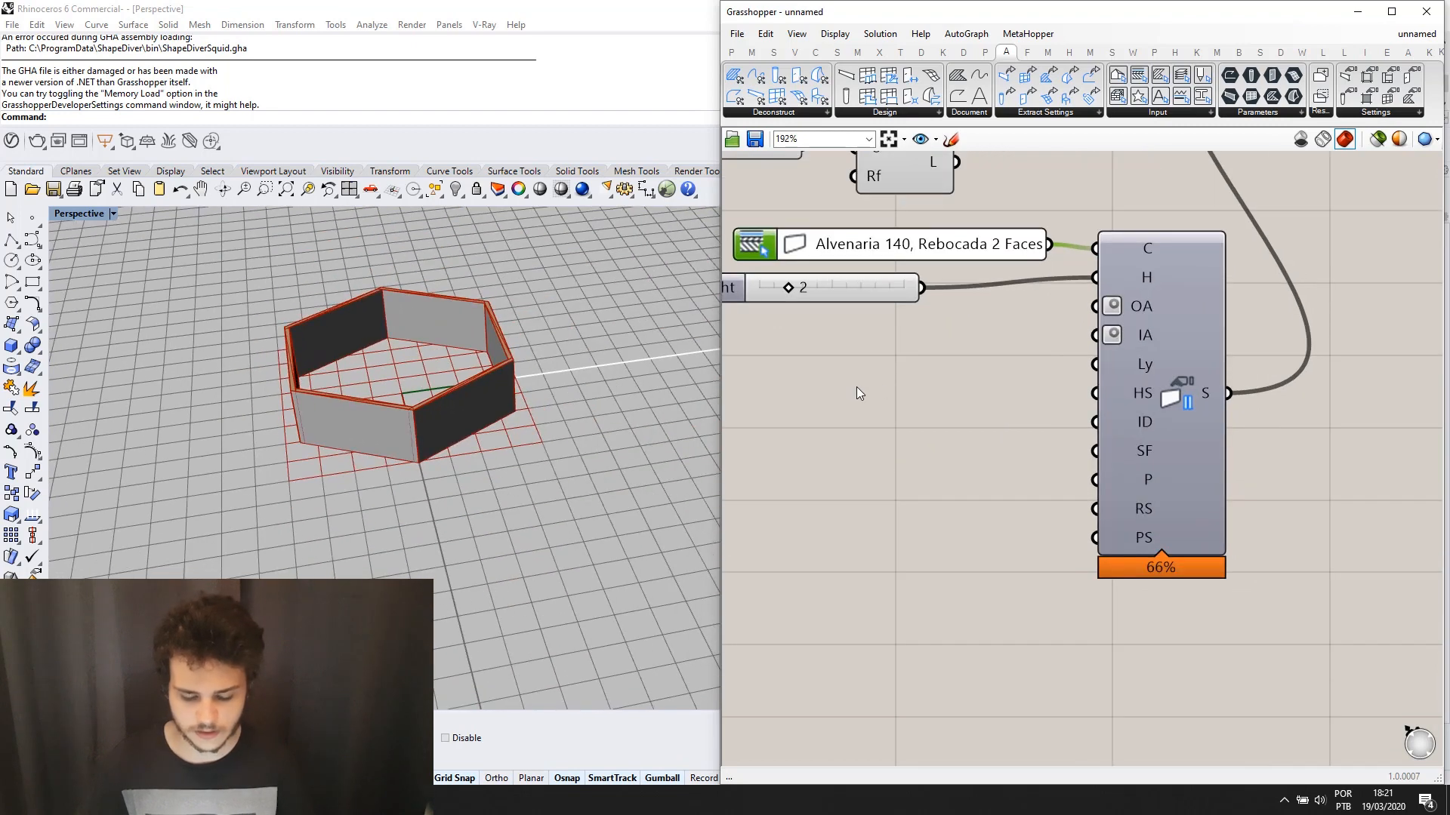
scroll(370, 423, up, 2)
scroll(1279, 418, down, 5)
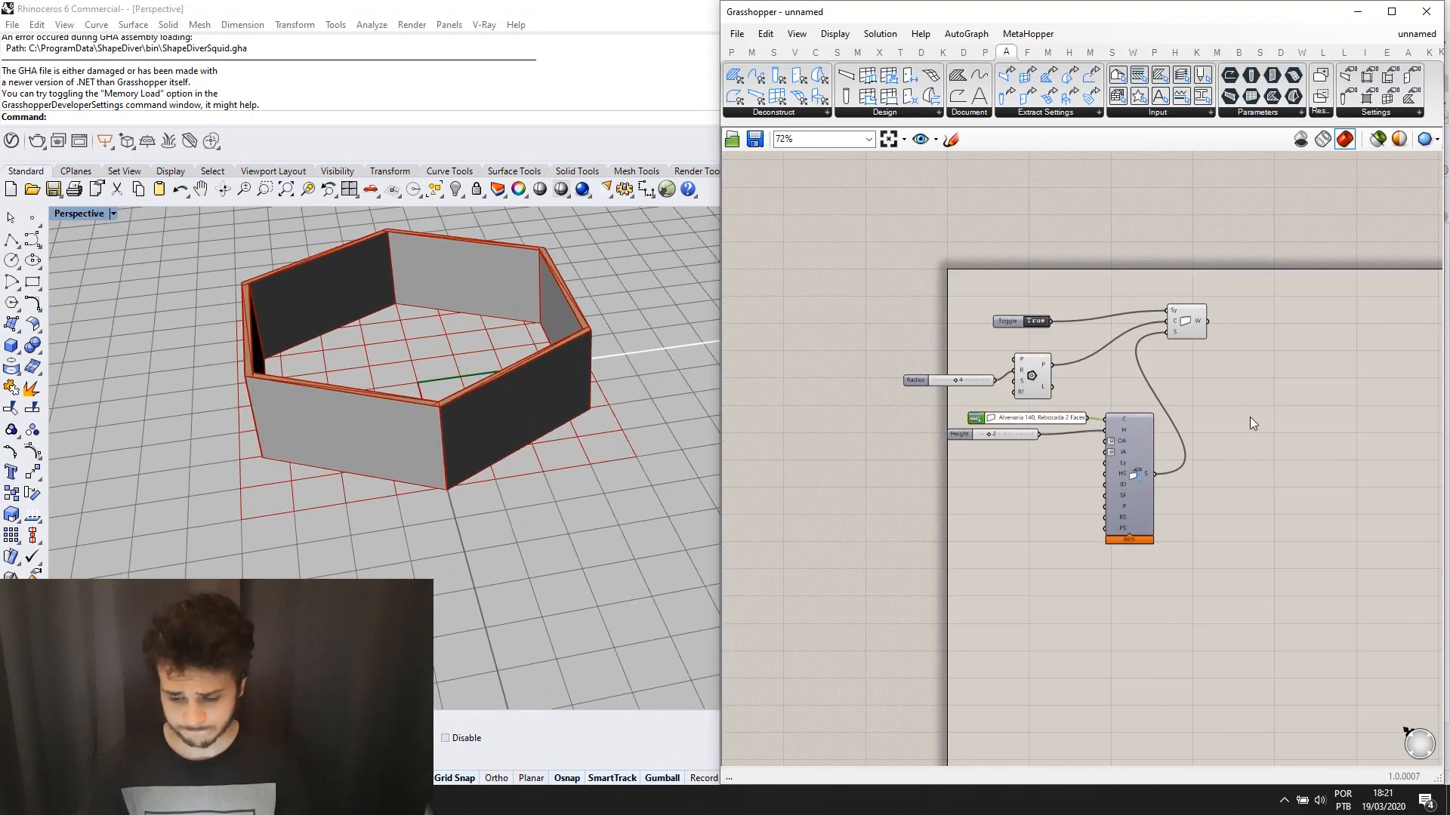
click(1159, 297)
click(1216, 368)
scroll(1221, 387, down, 1)
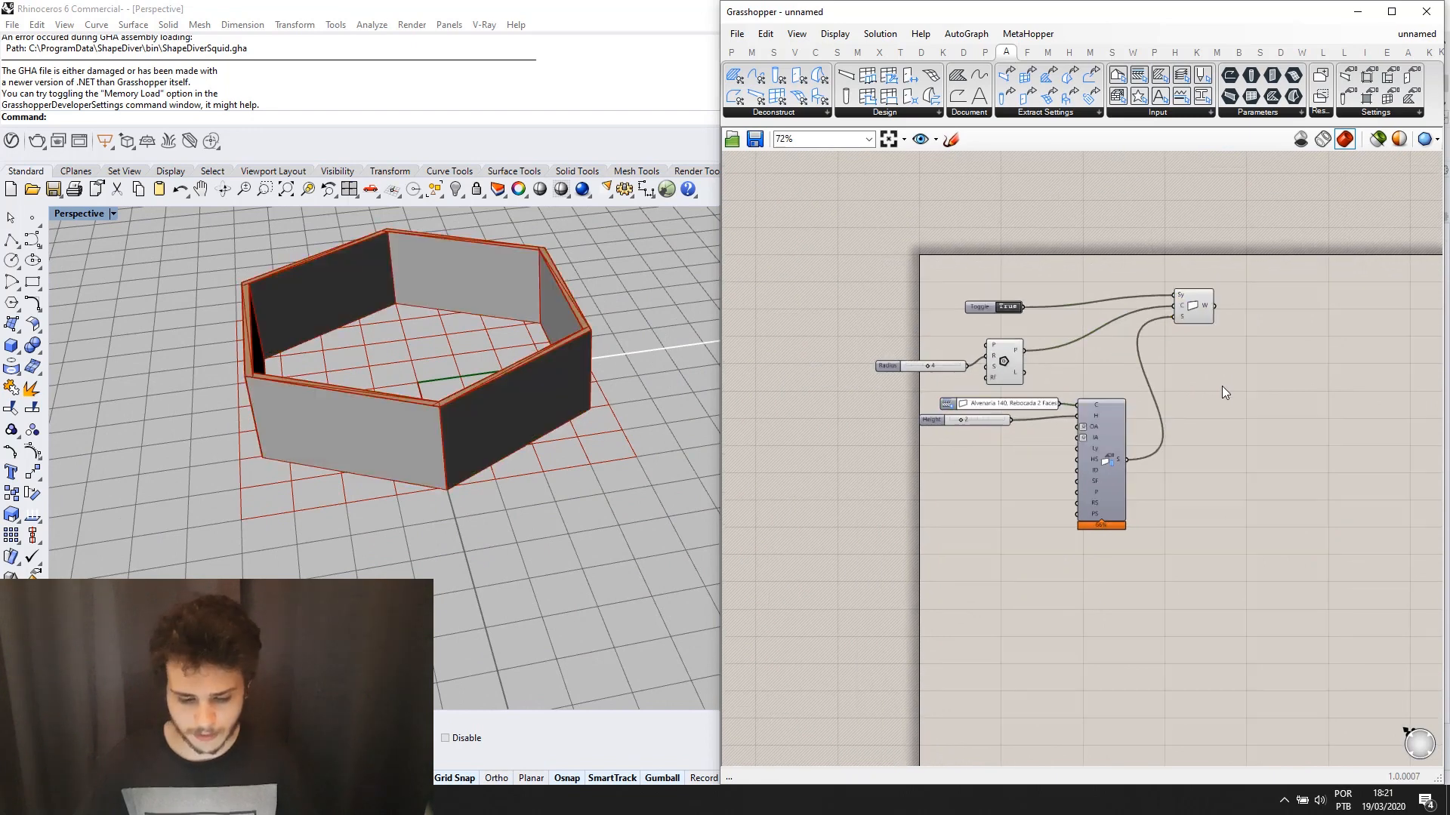
scroll(1088, 456, up, 2)
scroll(1112, 433, down, 1)
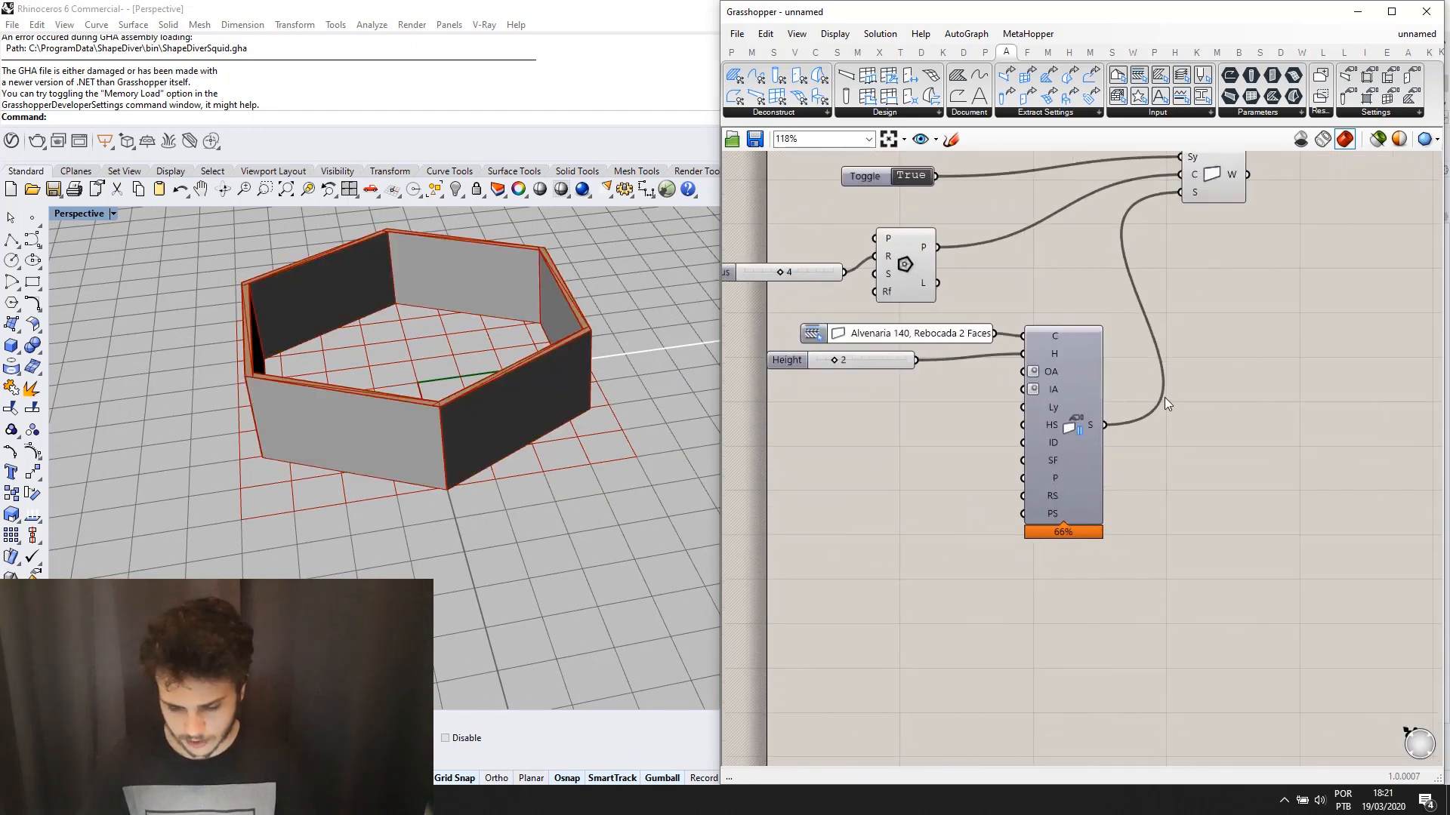
scroll(1054, 440, down, 2)
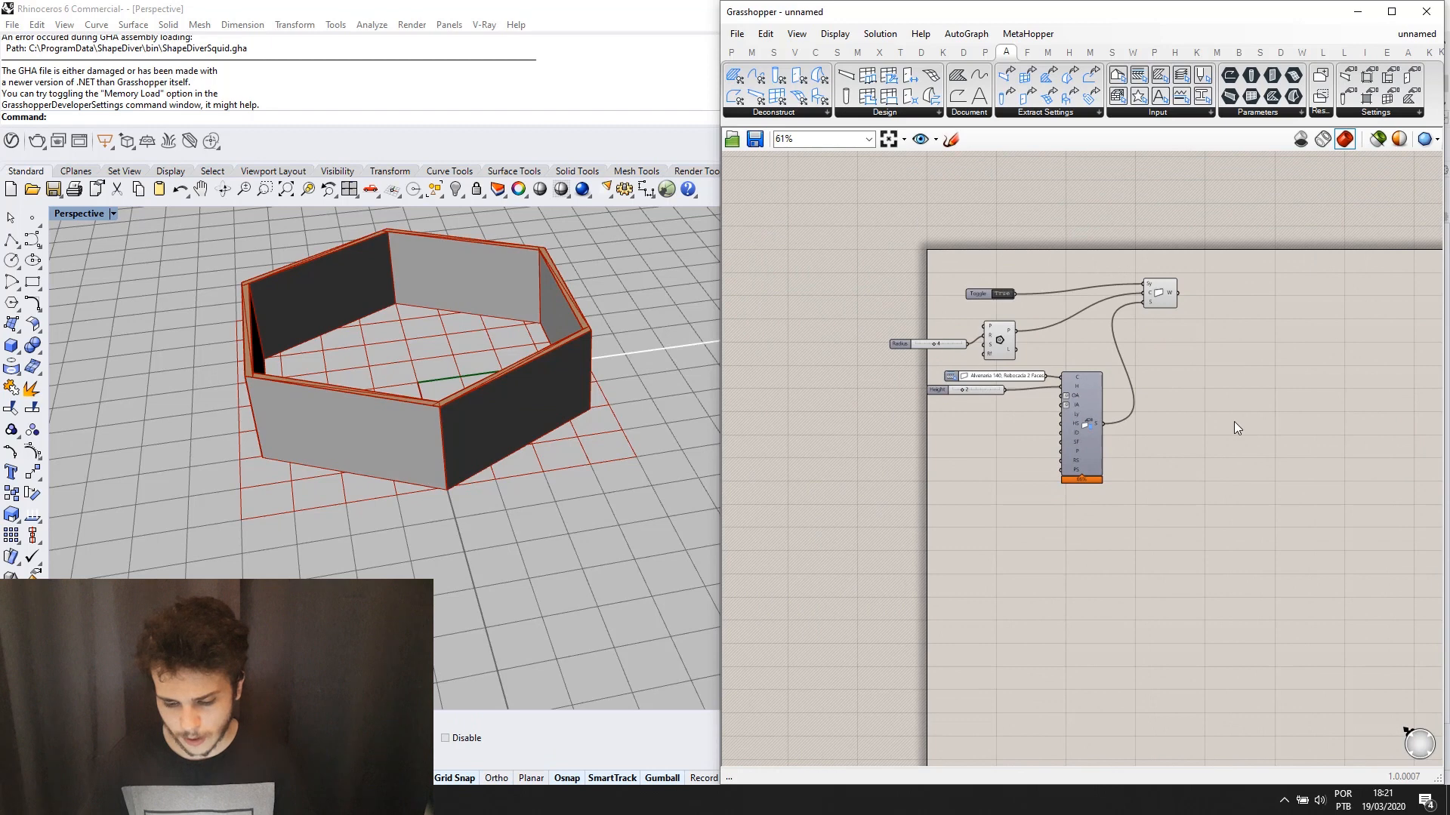
scroll(1233, 422, up, 1)
Shift the Wall Settings component slightly away from its Composite and Height inputs and look over the definition.
click(1072, 405)
drag(1081, 422, 1097, 432)
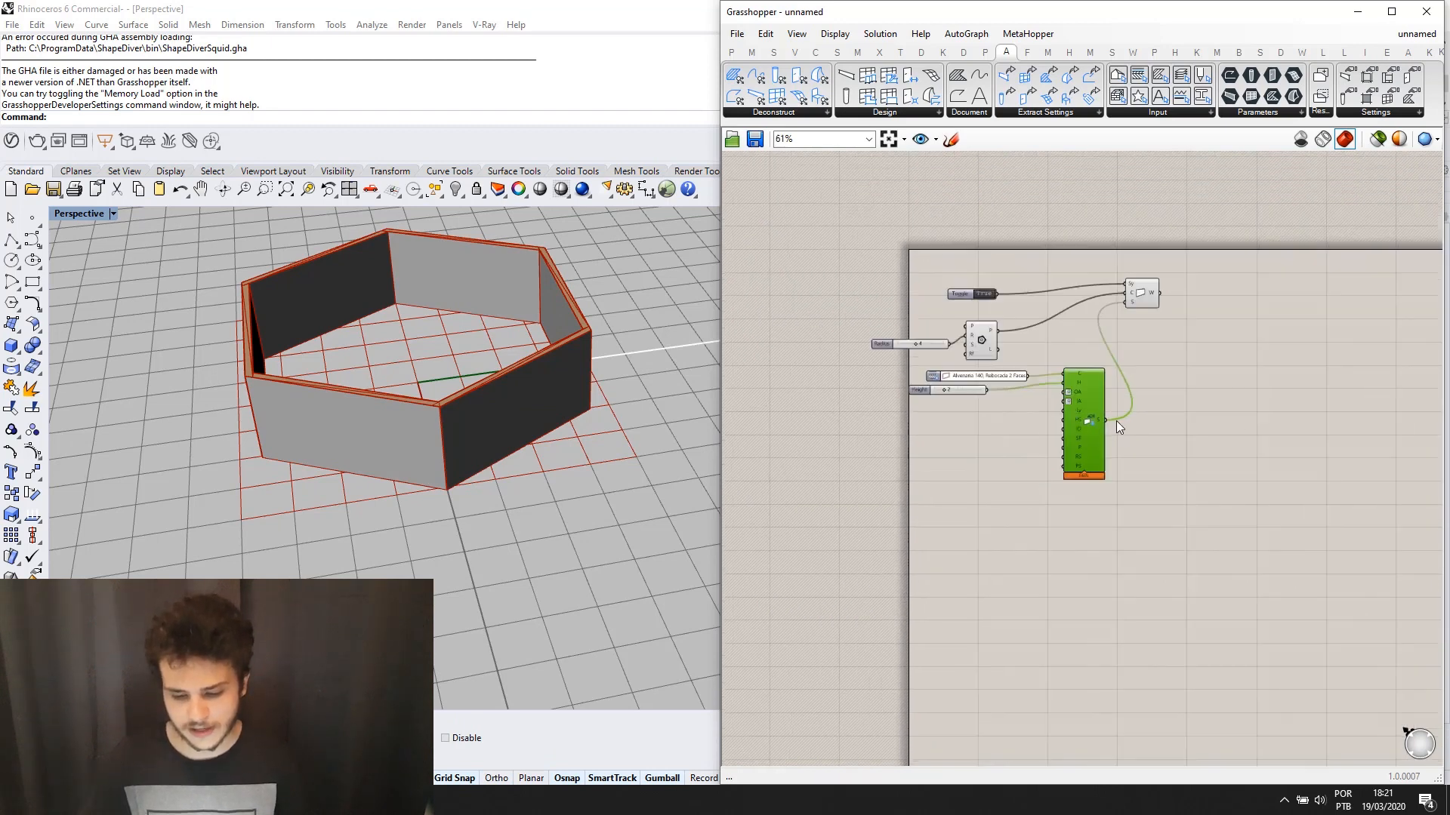
scroll(1116, 415, up, 1)
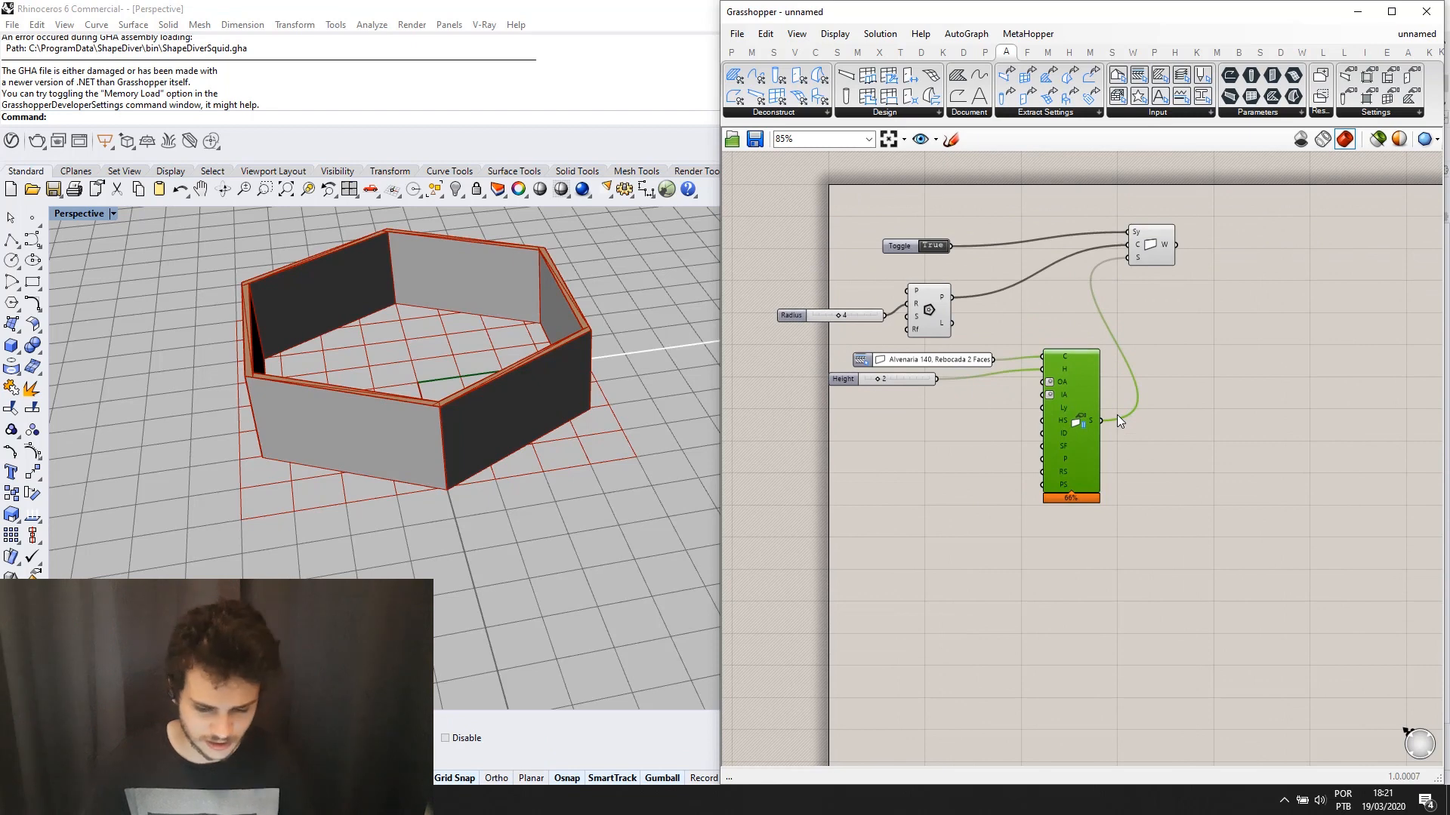
scroll(1117, 415, up, 1)
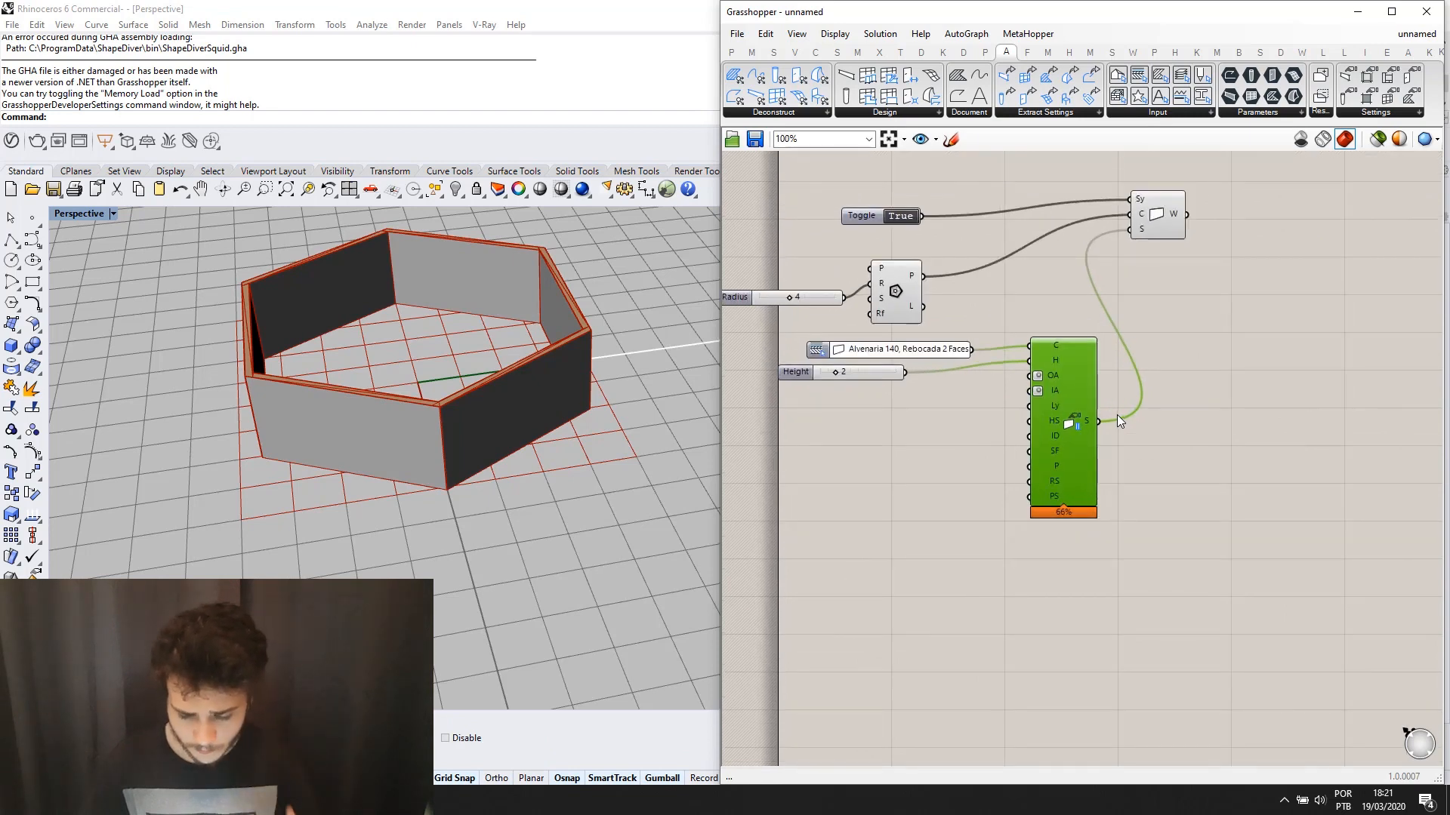
scroll(1116, 420, up, 1)
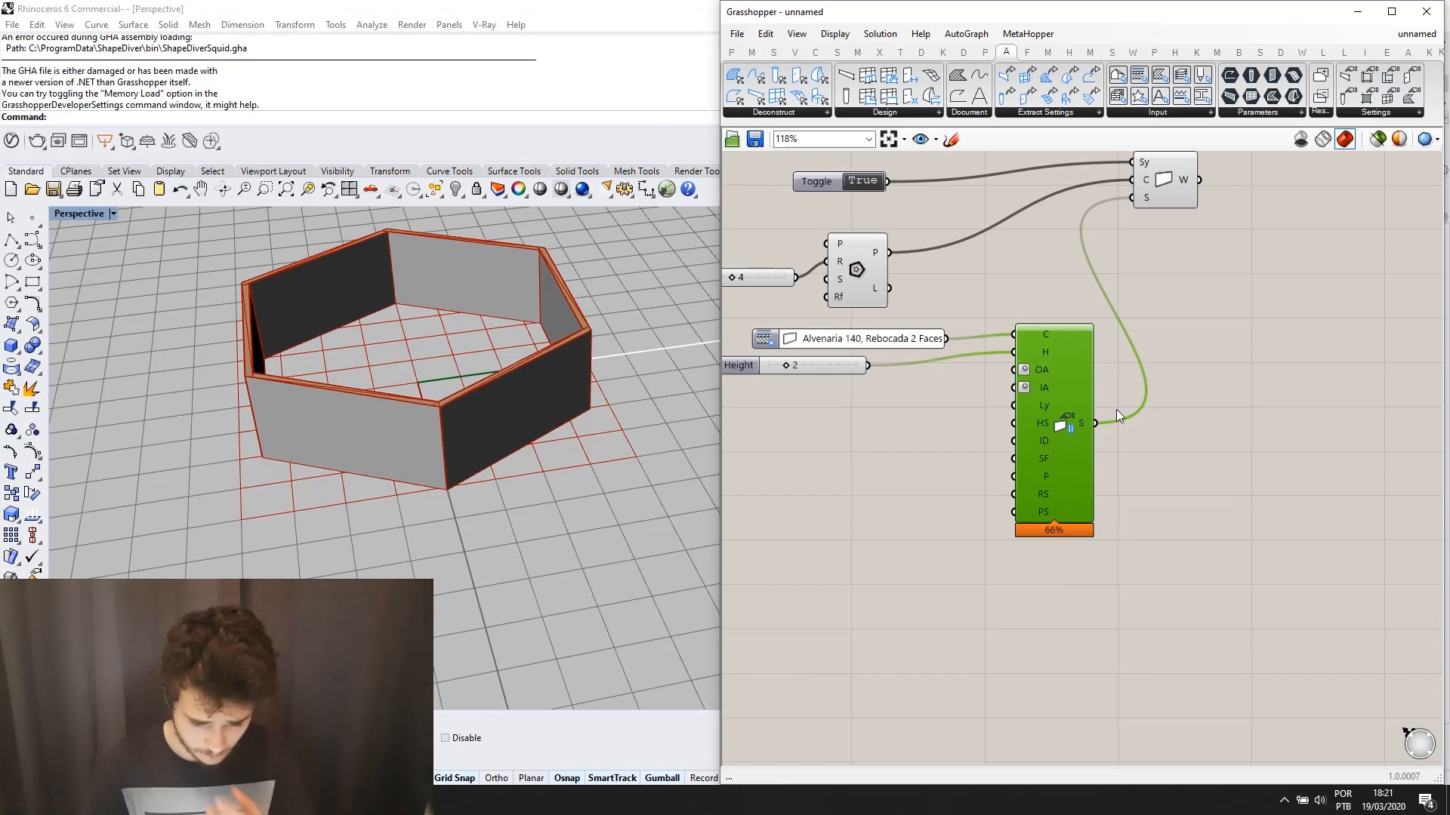
scroll(1119, 422, down, 2)
right_drag(1116, 425, 1124, 385)
scroll(1143, 398, up, 2)
scroll(1143, 399, down, 2)
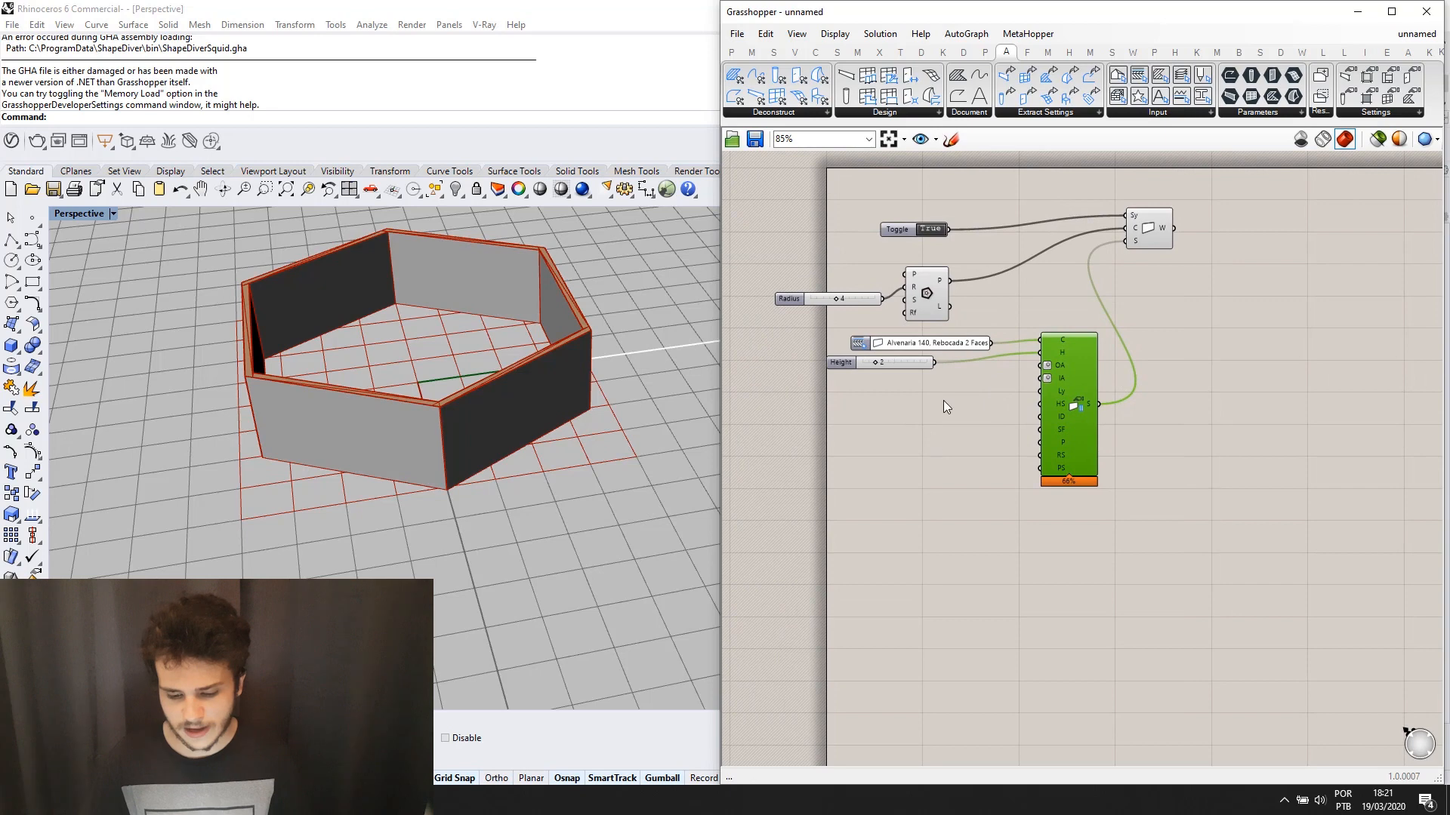
scroll(936, 373, up, 2)
scroll(1037, 453, down, 1)
right_drag(1036, 453, 971, 482)
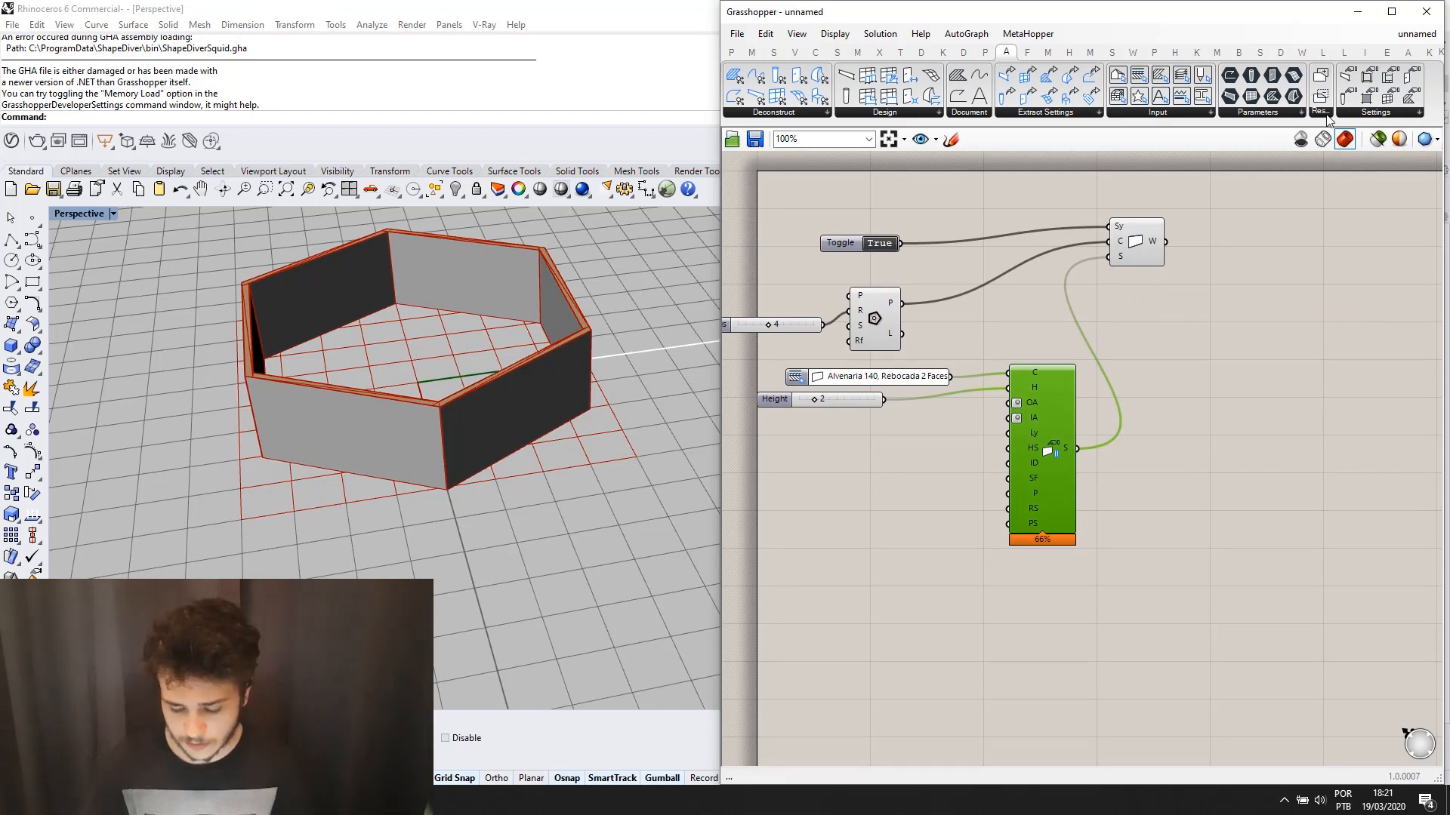
Add an ARCHICAD Wall parameter to an empty area of the canvas beside the Wall component.
click(1258, 113)
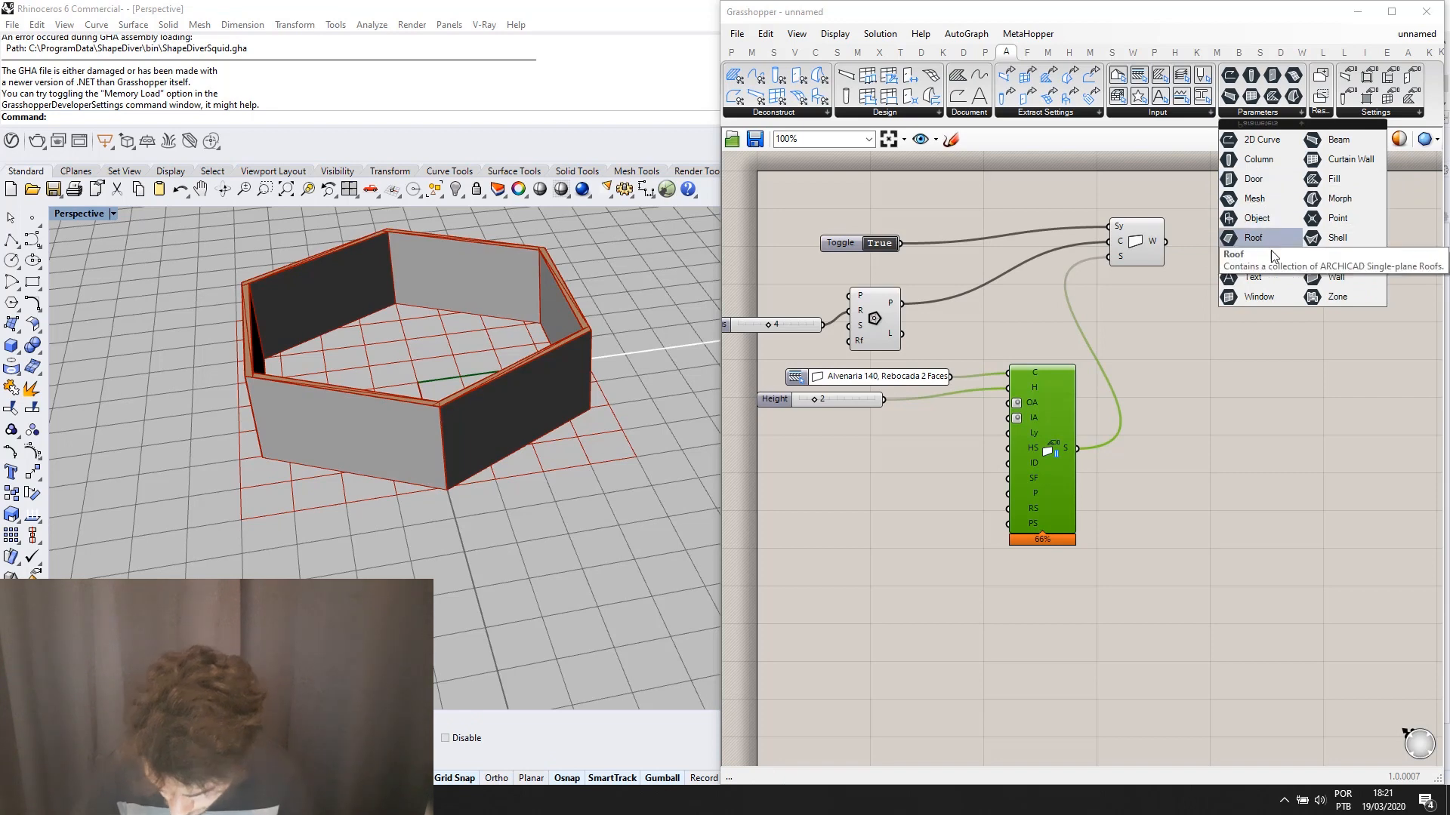
click(1268, 300)
click(1200, 314)
scroll(1202, 313, up, 4)
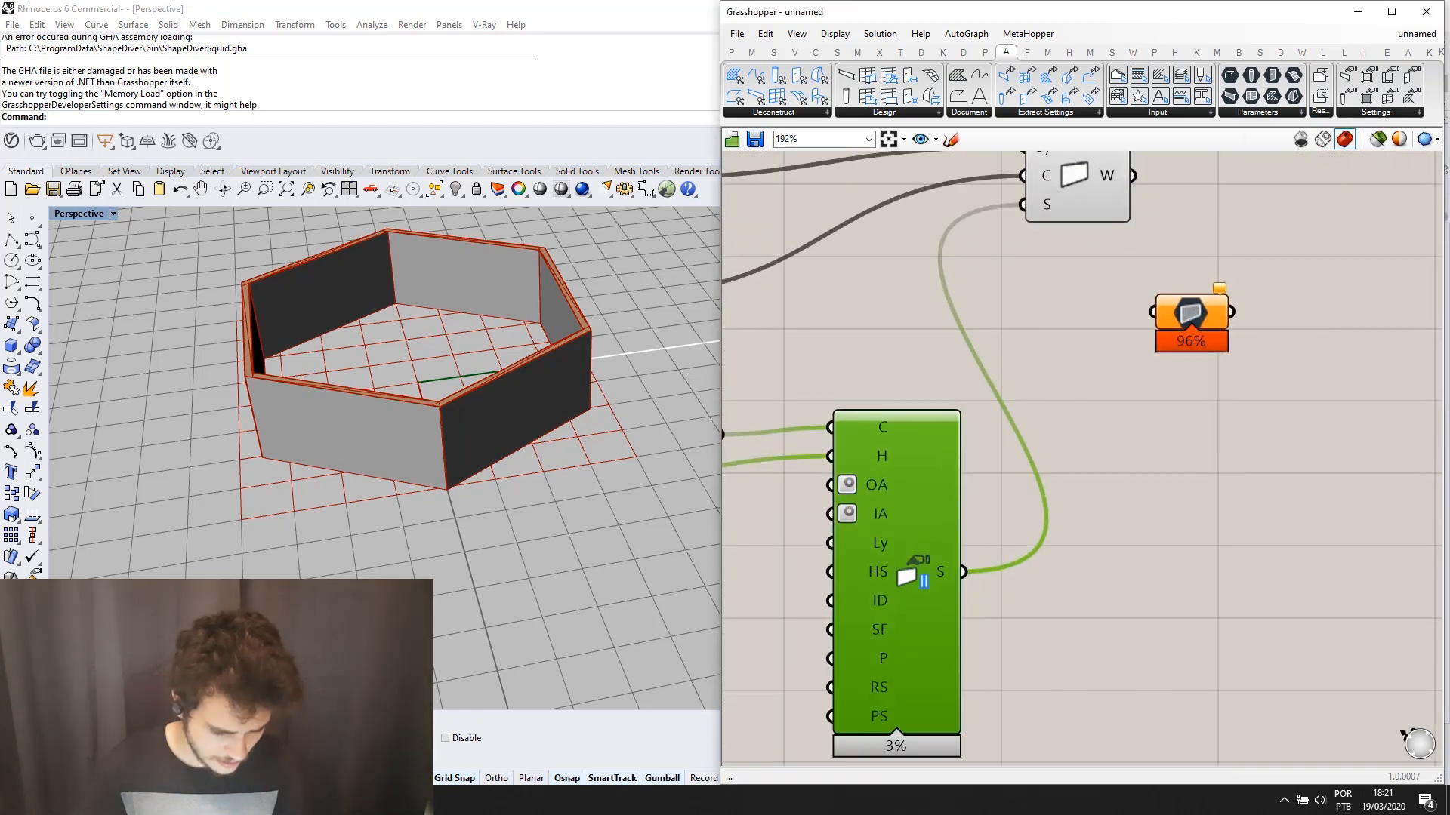
Switch to ARCHICAD and load the favourite Bloco de Concreto Revestido com Tijolinho for the Wall tool.
key(alt+Tab)
scroll(606, 541, down, 1)
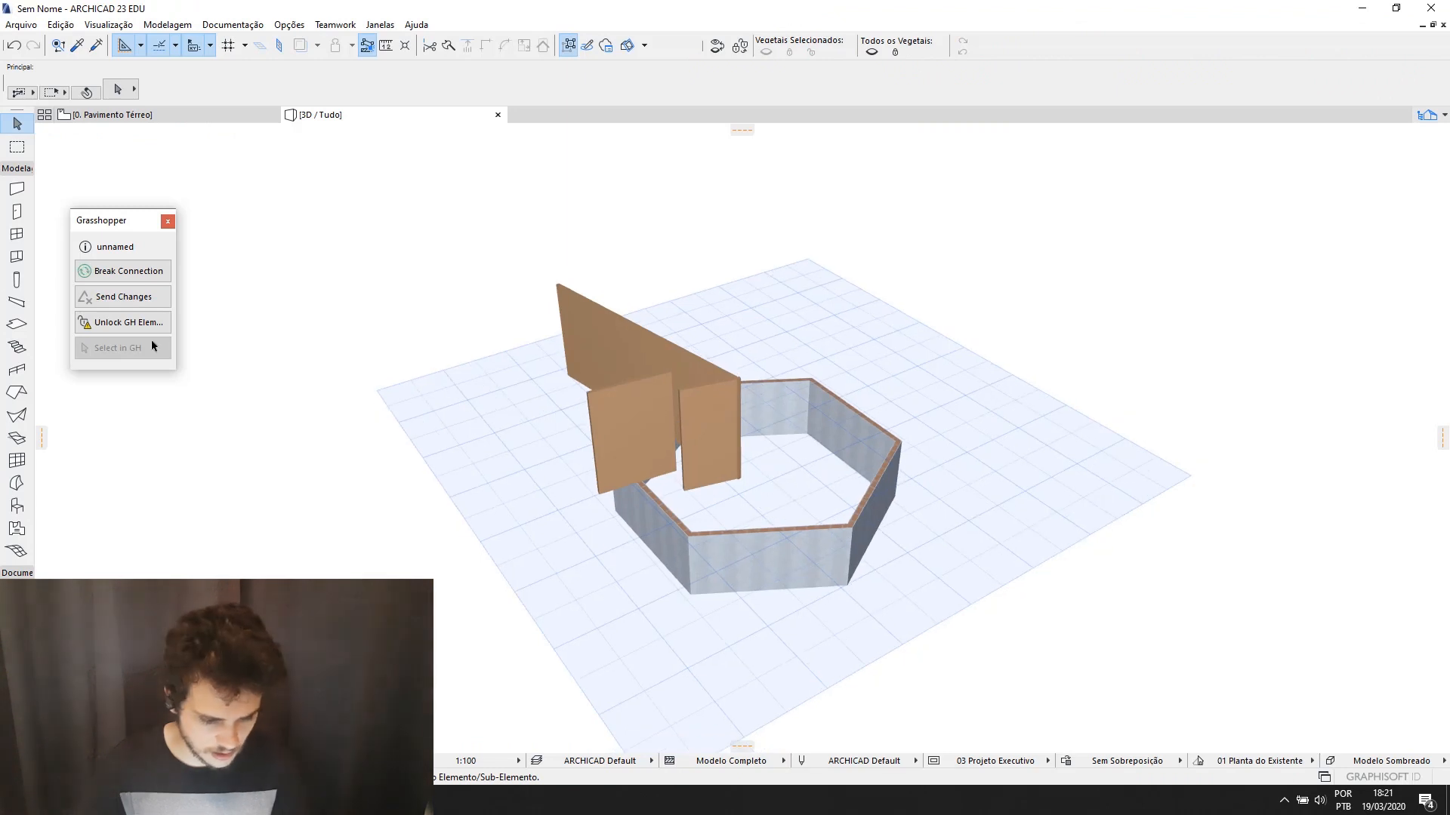
click(19, 171)
click(18, 168)
click(16, 188)
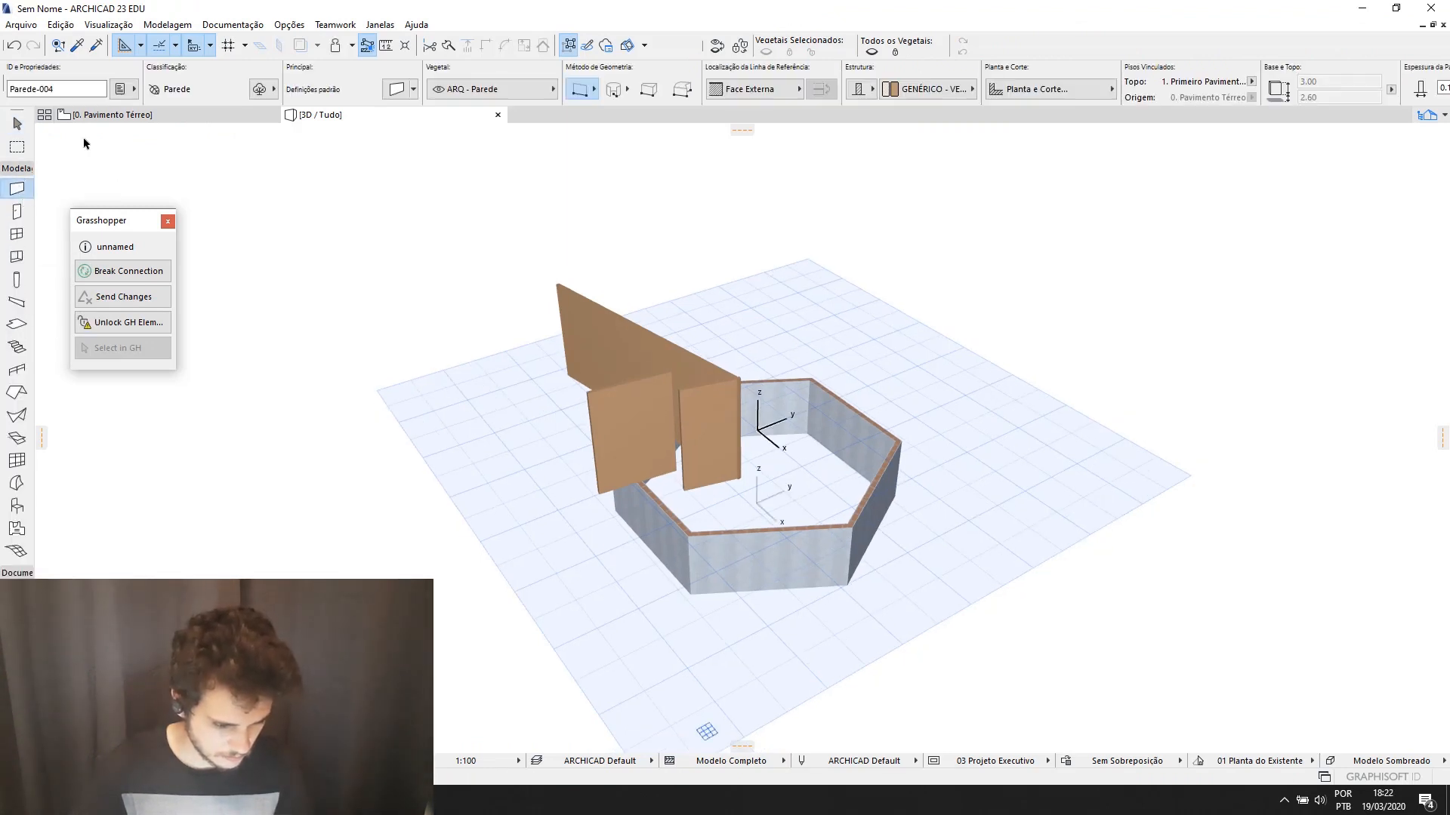
click(415, 89)
scroll(464, 269, down, 3)
double_click(465, 260)
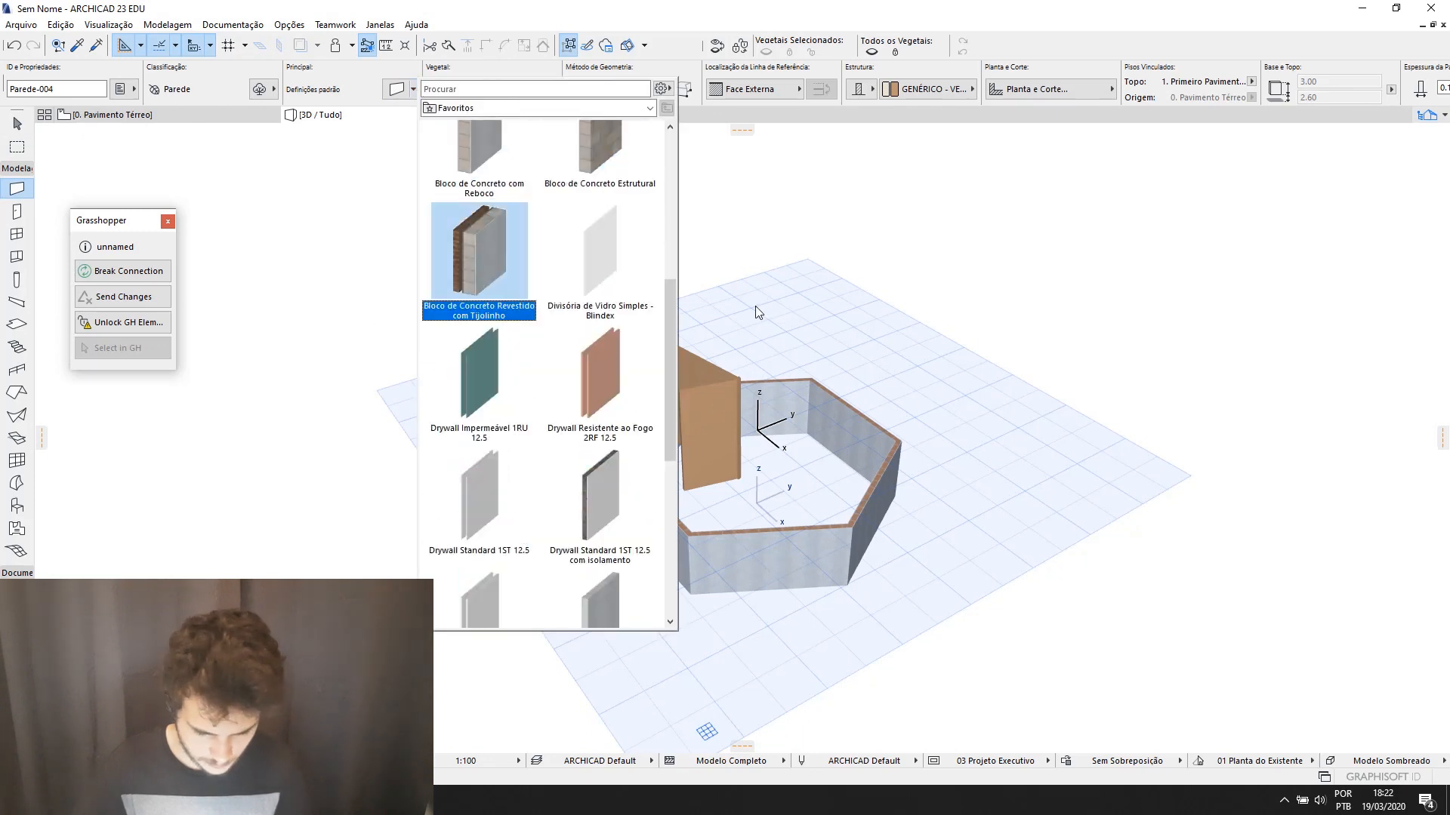
Draw one straight wall on the ground plane beside the hexagonal walls in the 3D view.
click(921, 450)
click(1061, 486)
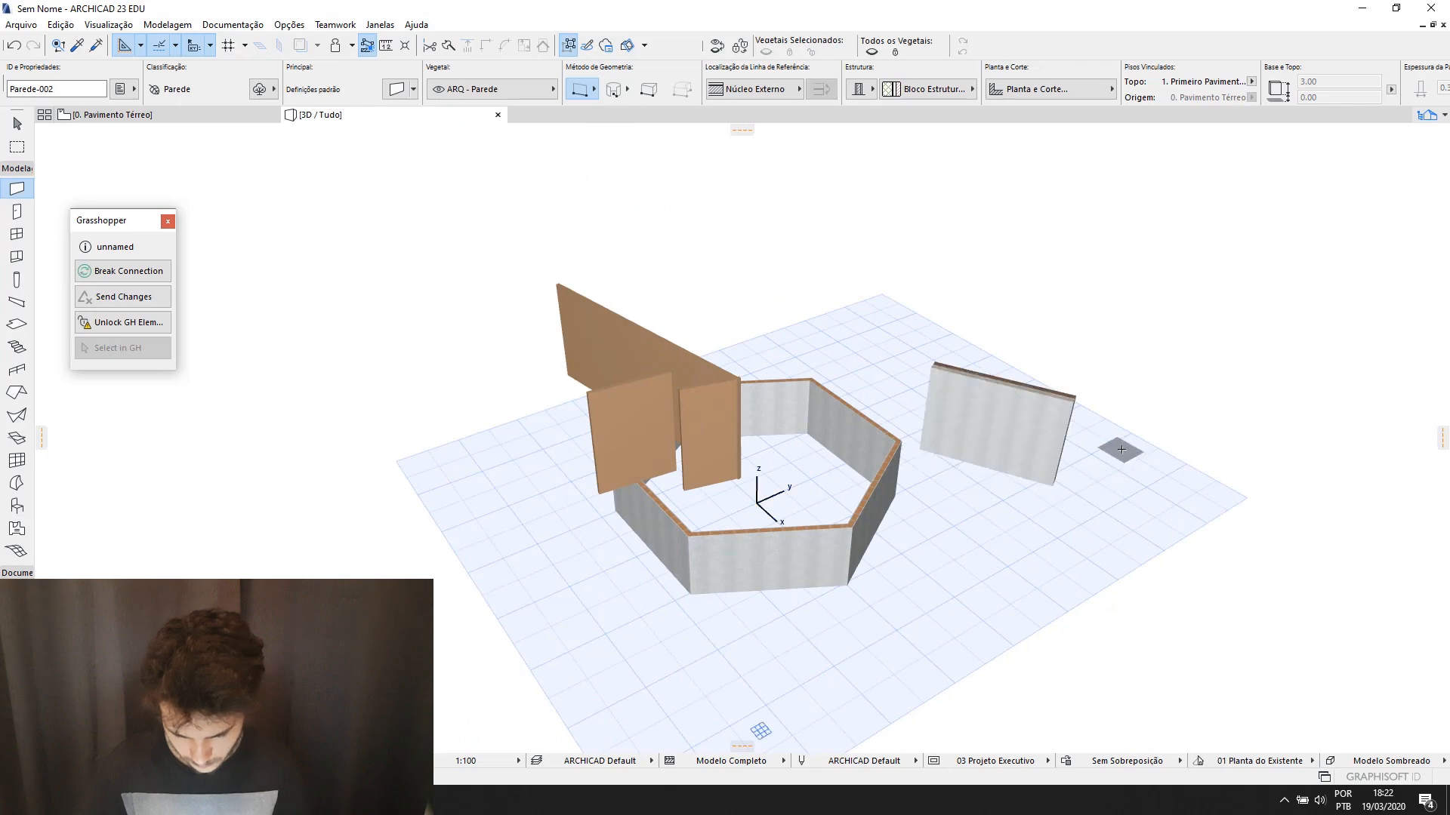
scroll(1119, 428, up, 2)
scroll(1139, 355, up, 2)
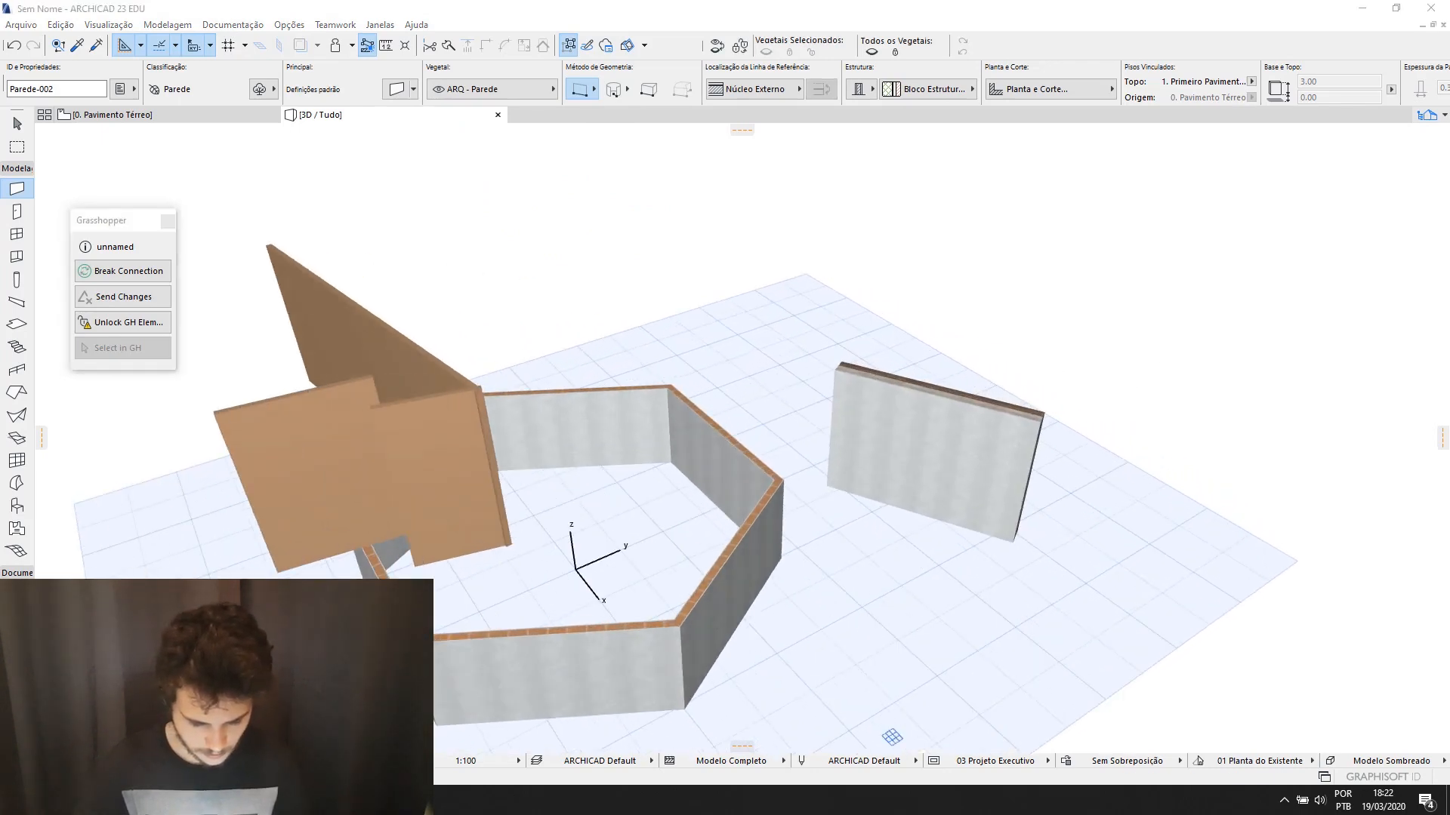
Return to Grasshopper and set the Wall parameter to reference the single wall drawn in ARCHICAD.
key(alt+Tab)
scroll(1106, 432, up, 2)
scroll(1108, 429, down, 3)
right_drag(1197, 329, 1127, 349)
scroll(1095, 347, up, 1)
right_click(1105, 338)
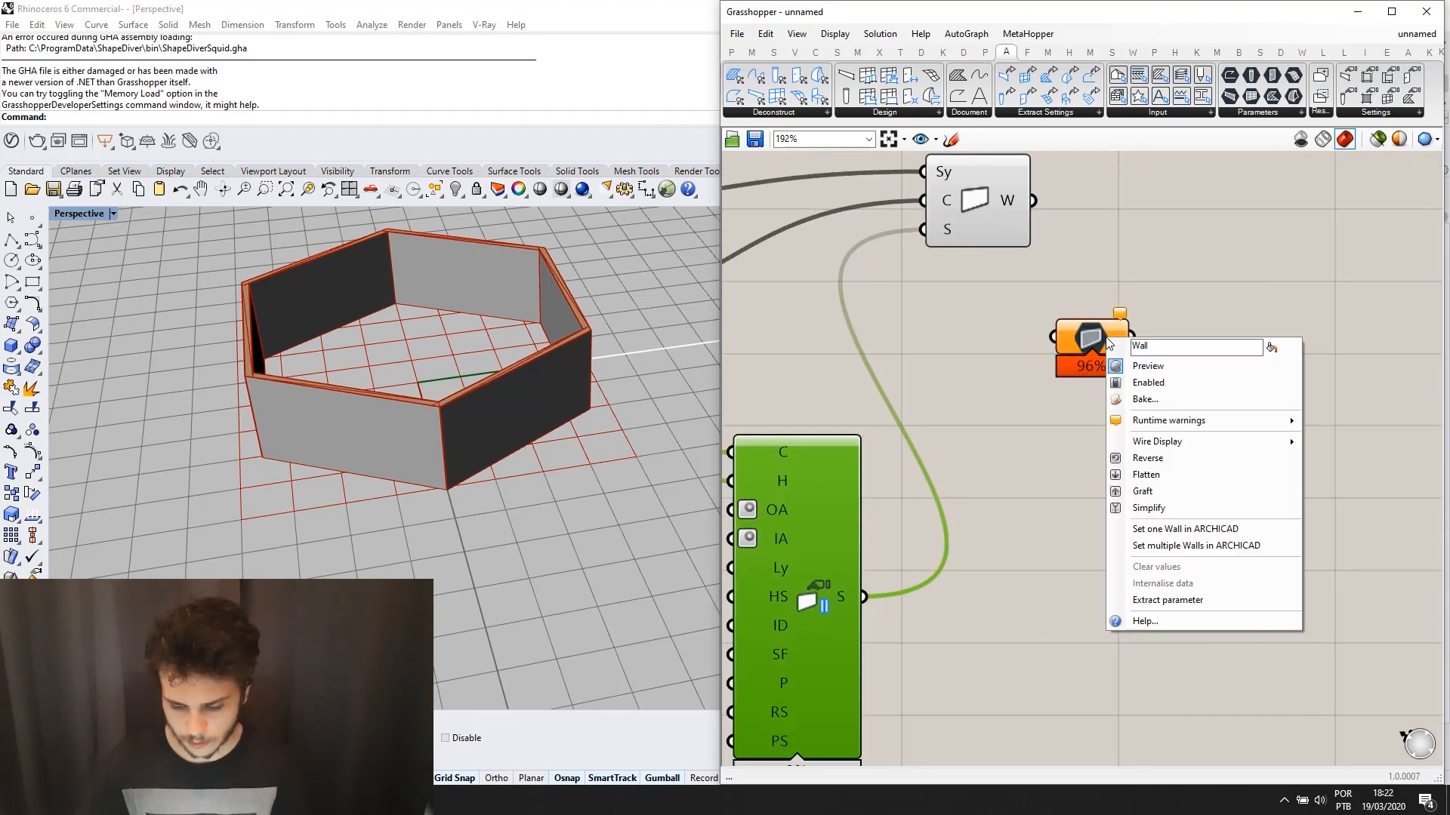
click(1191, 529)
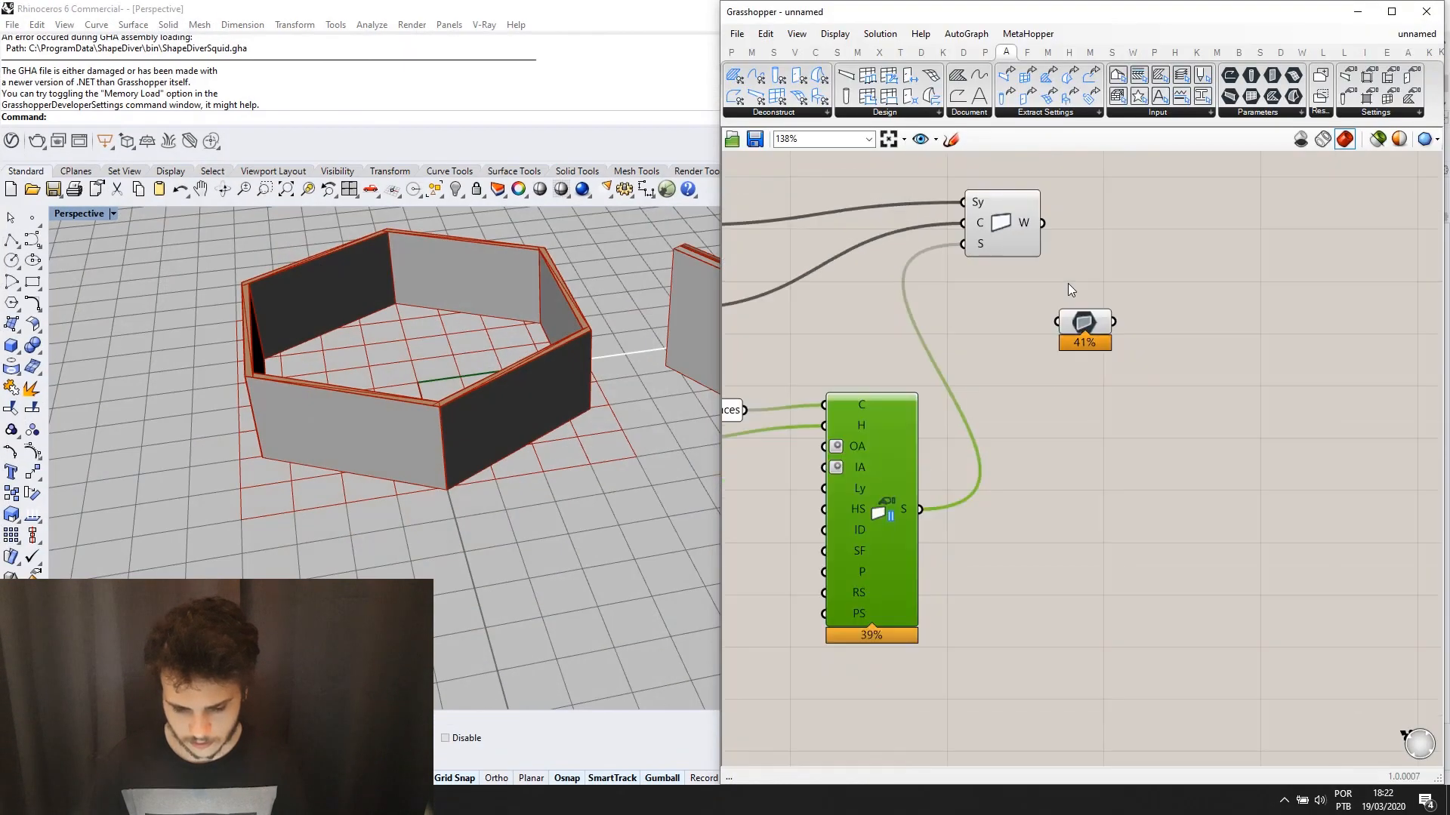
Examine the referenced wall's layers from several angles beside the hexagonal walls in Rhino's Perspective view.
scroll(384, 332, down, 3)
scroll(488, 350, up, 6)
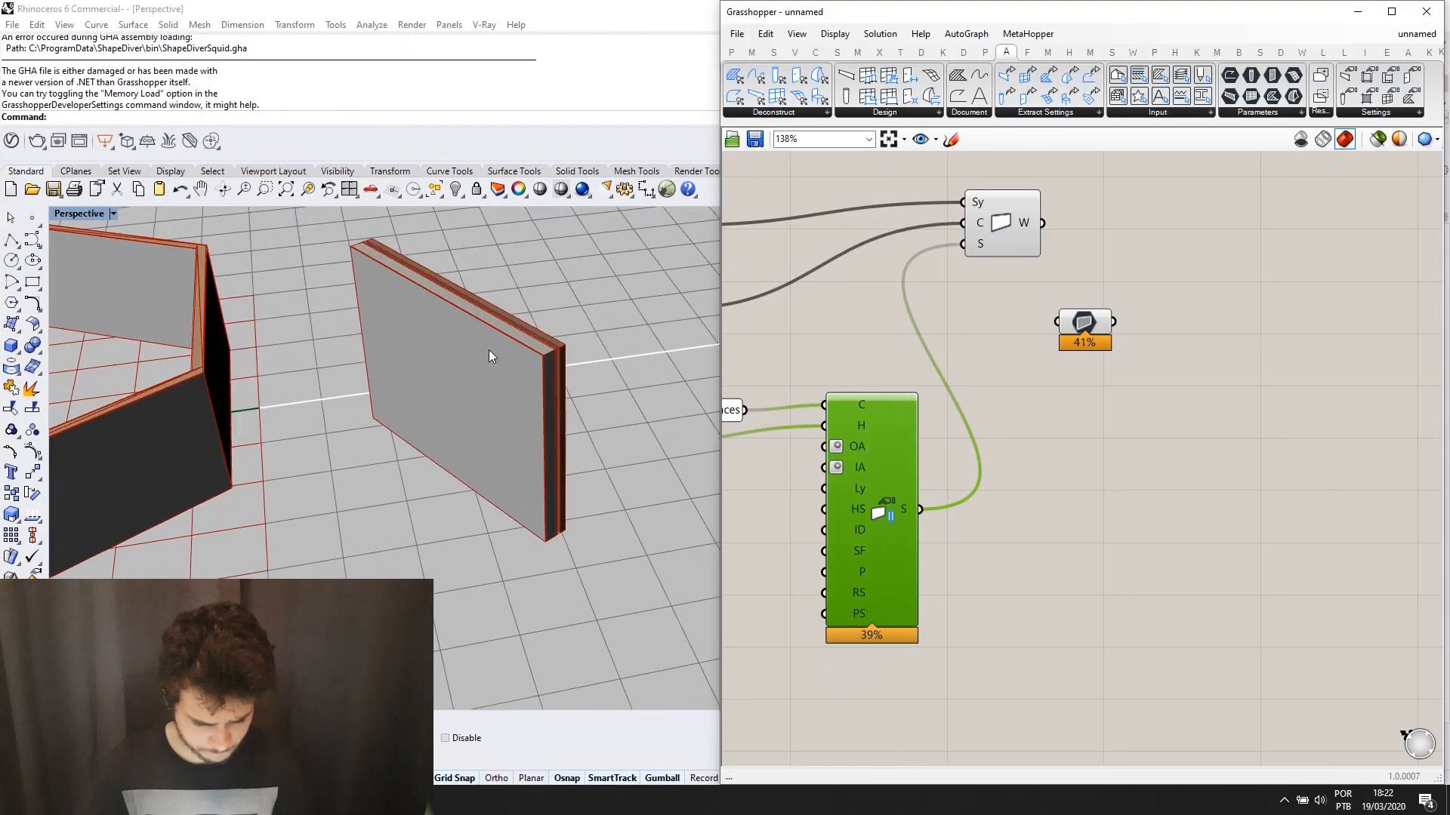
scroll(488, 351, up, 2)
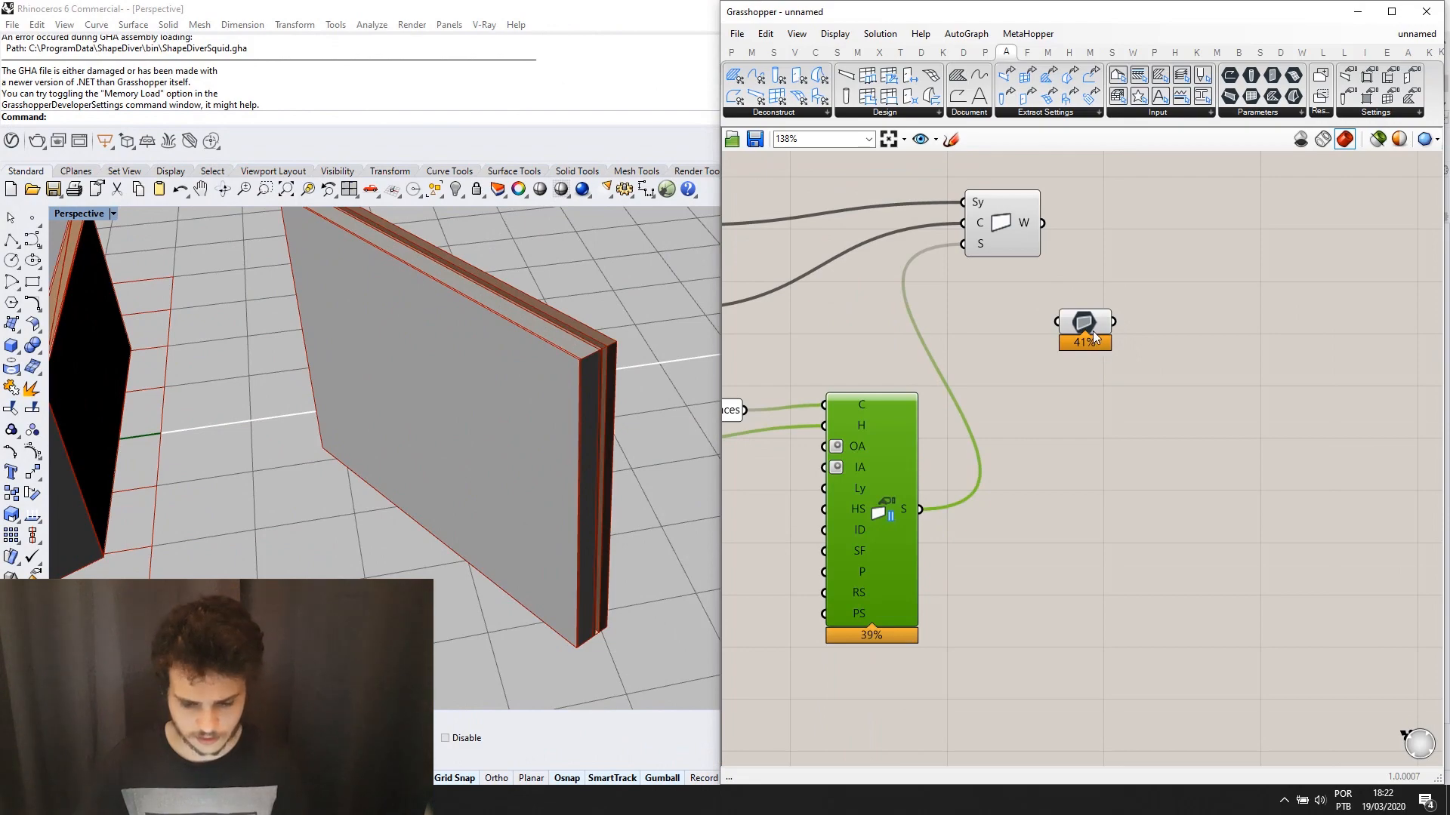
drag(1094, 331, 1101, 347)
scroll(545, 359, down, 5)
scroll(609, 411, down, 2)
click(786, 469)
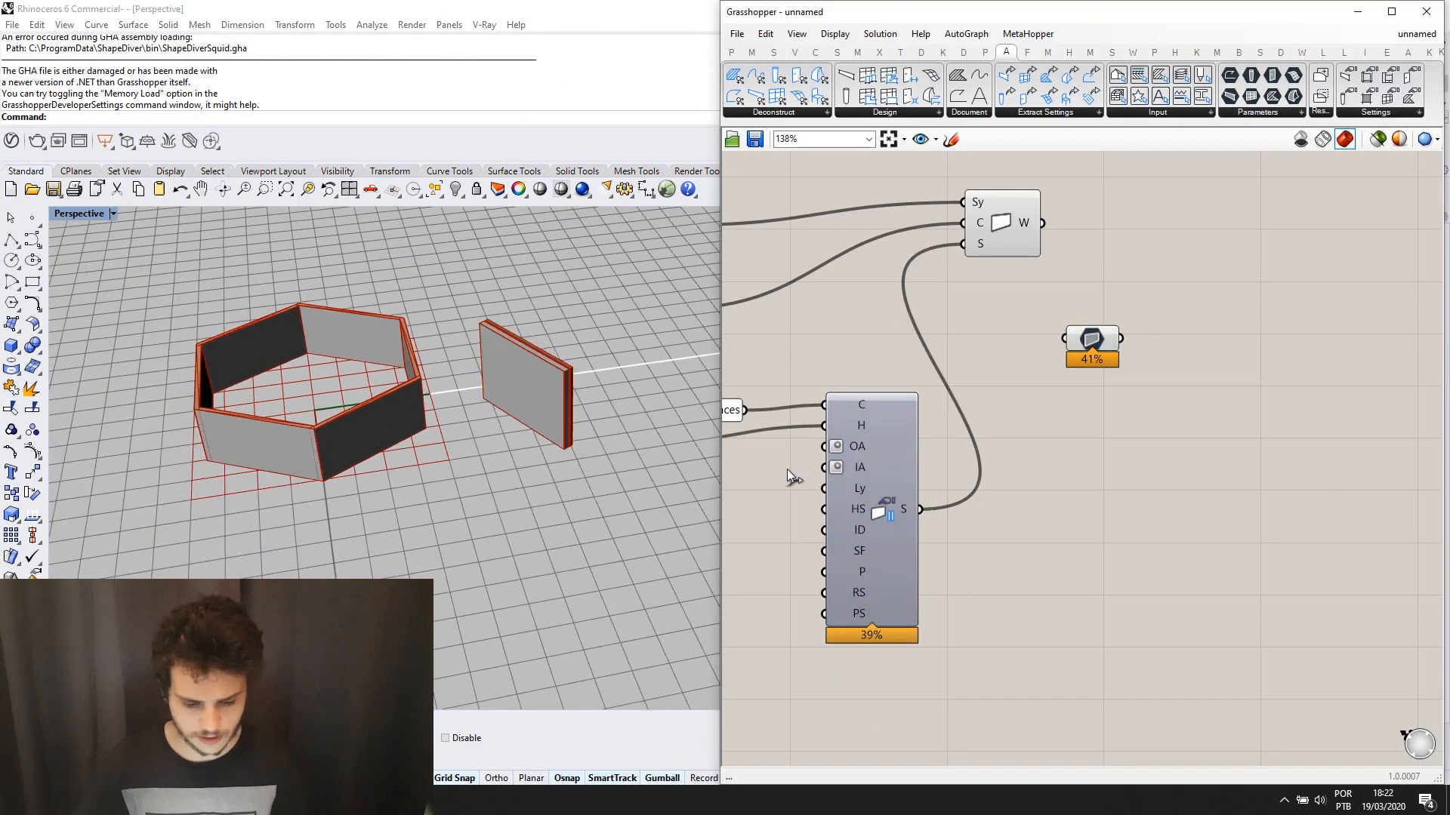
scroll(581, 411, up, 5)
scroll(553, 362, down, 3)
right_drag(553, 362, 524, 333)
scroll(524, 333, up, 7)
scroll(632, 381, down, 10)
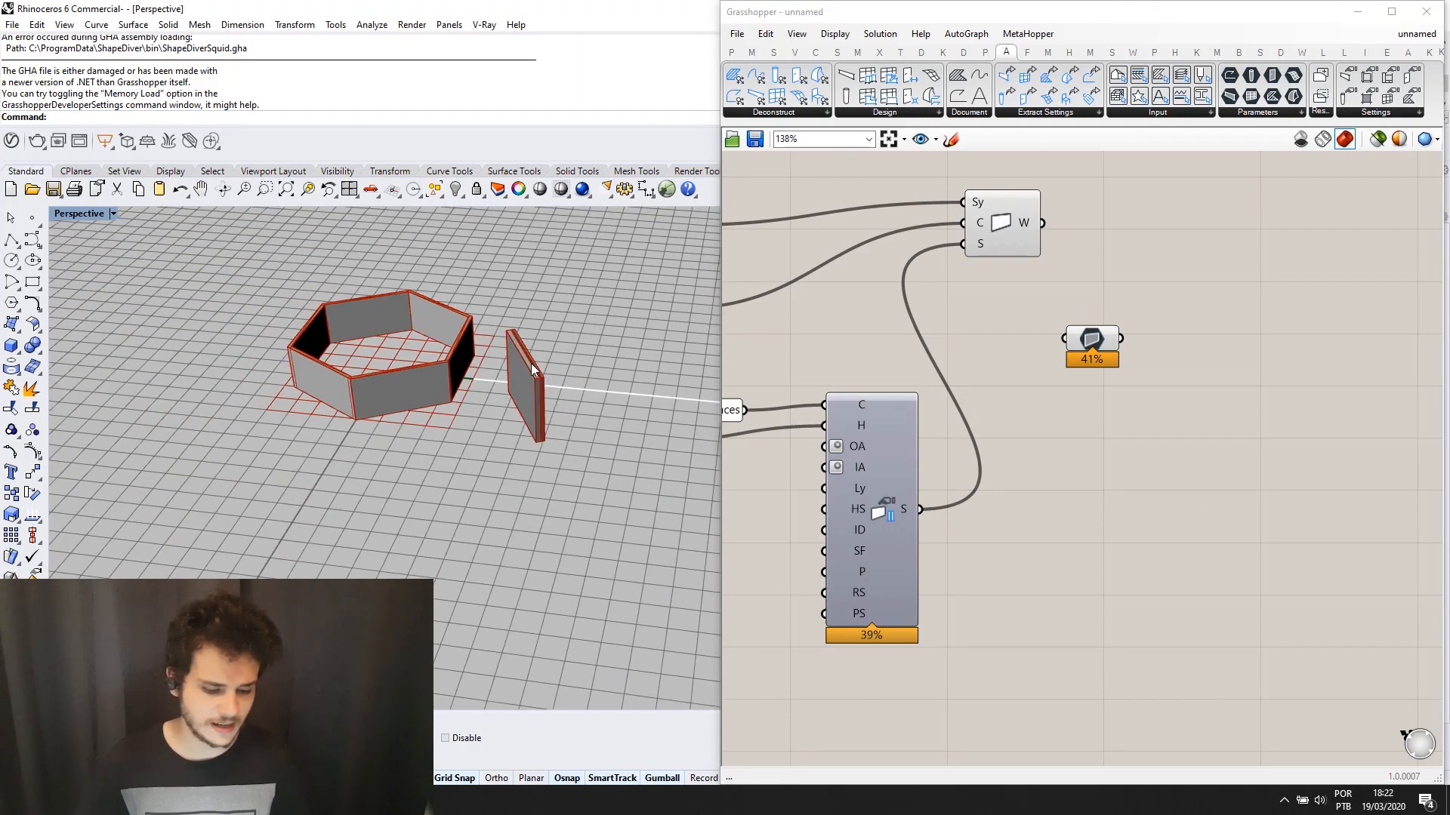
scroll(521, 382, up, 10)
mouse_move(595, 369)
right_down()
mouse_move(524, 365)
mouse_move(602, 361)
right_up()
scroll(602, 361, down, 4)
scroll(631, 367, up, 2)
scroll(607, 380, up, 2)
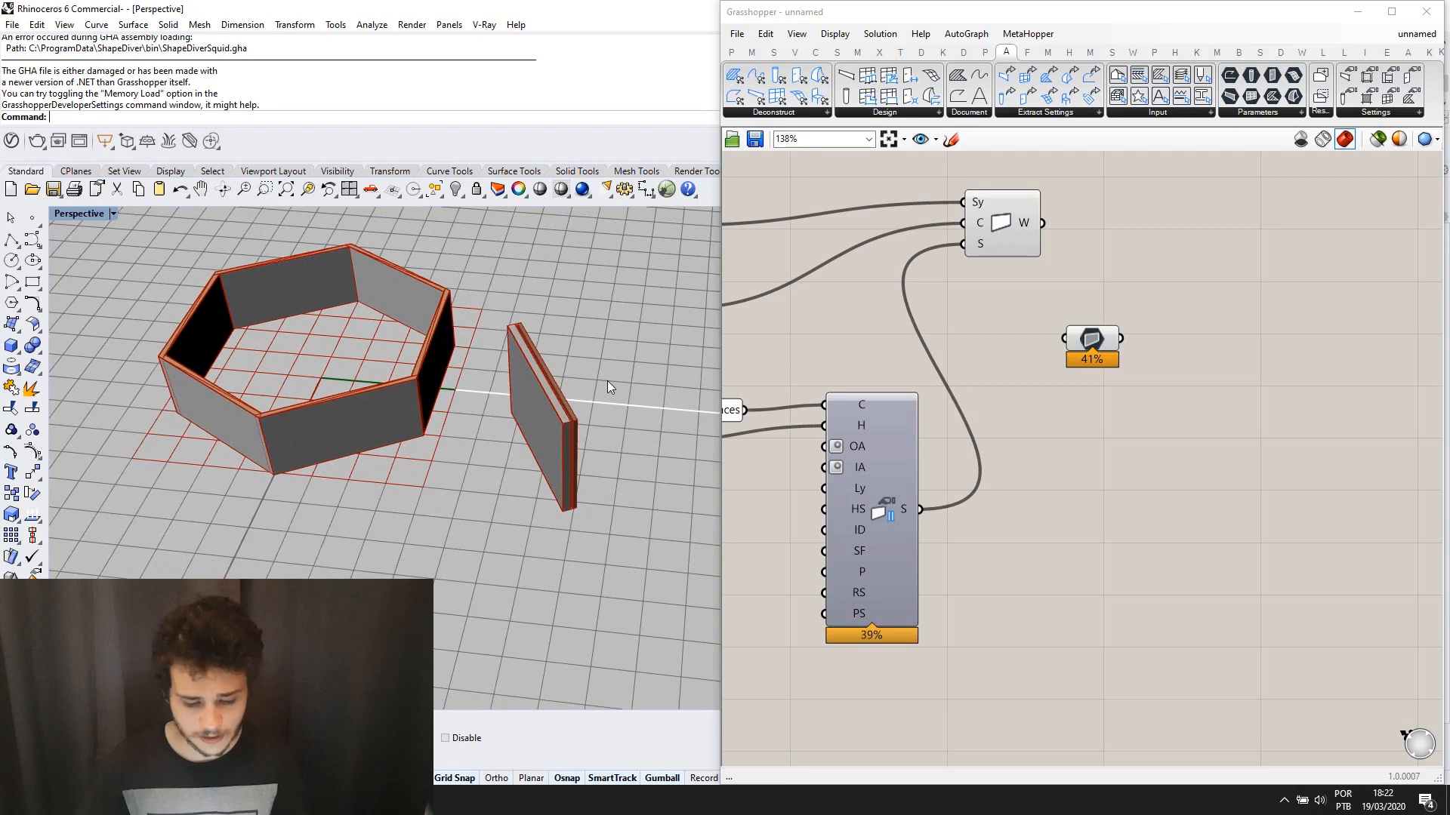
scroll(557, 368, up, 2)
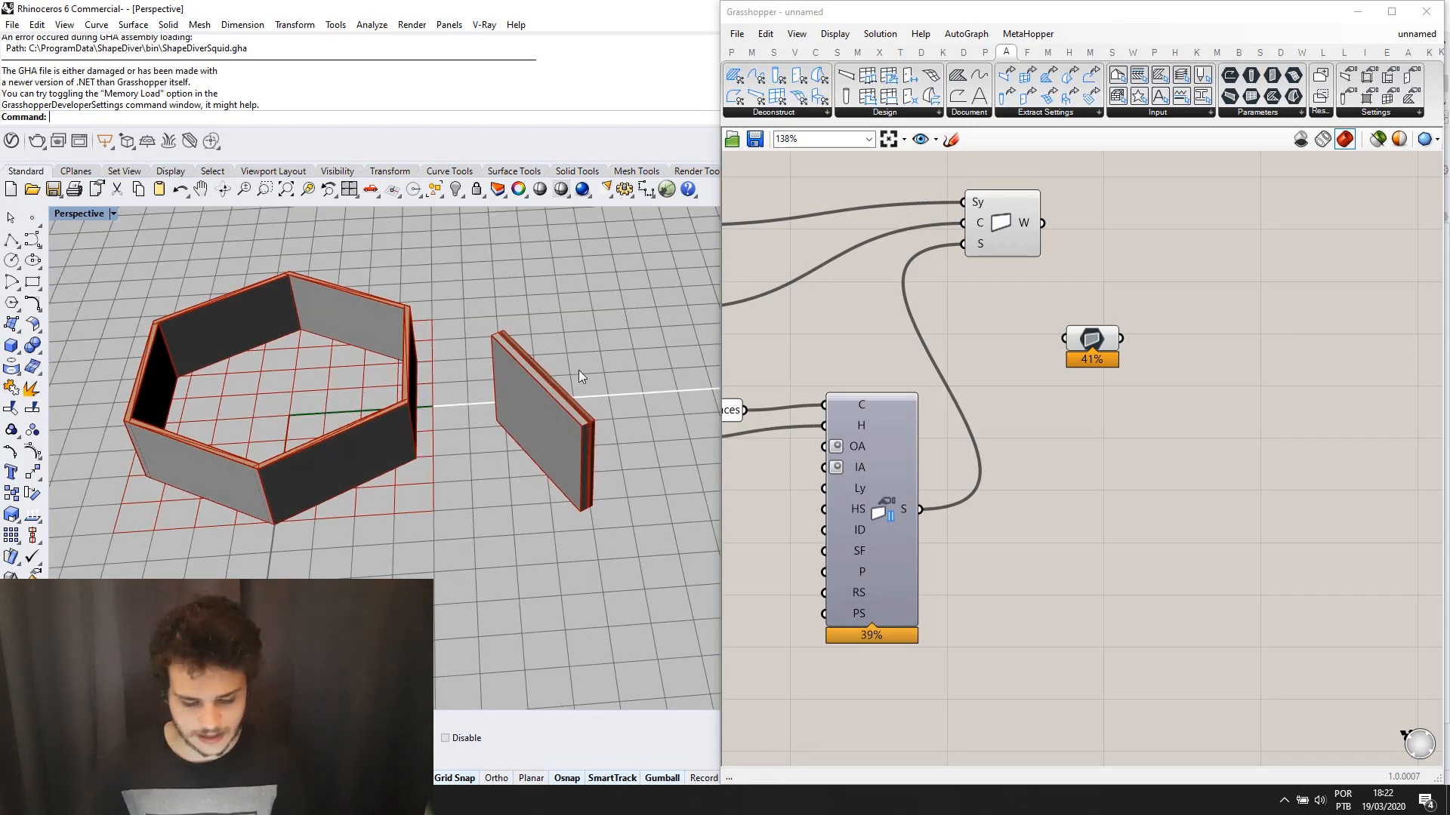
scroll(579, 370, up, 2)
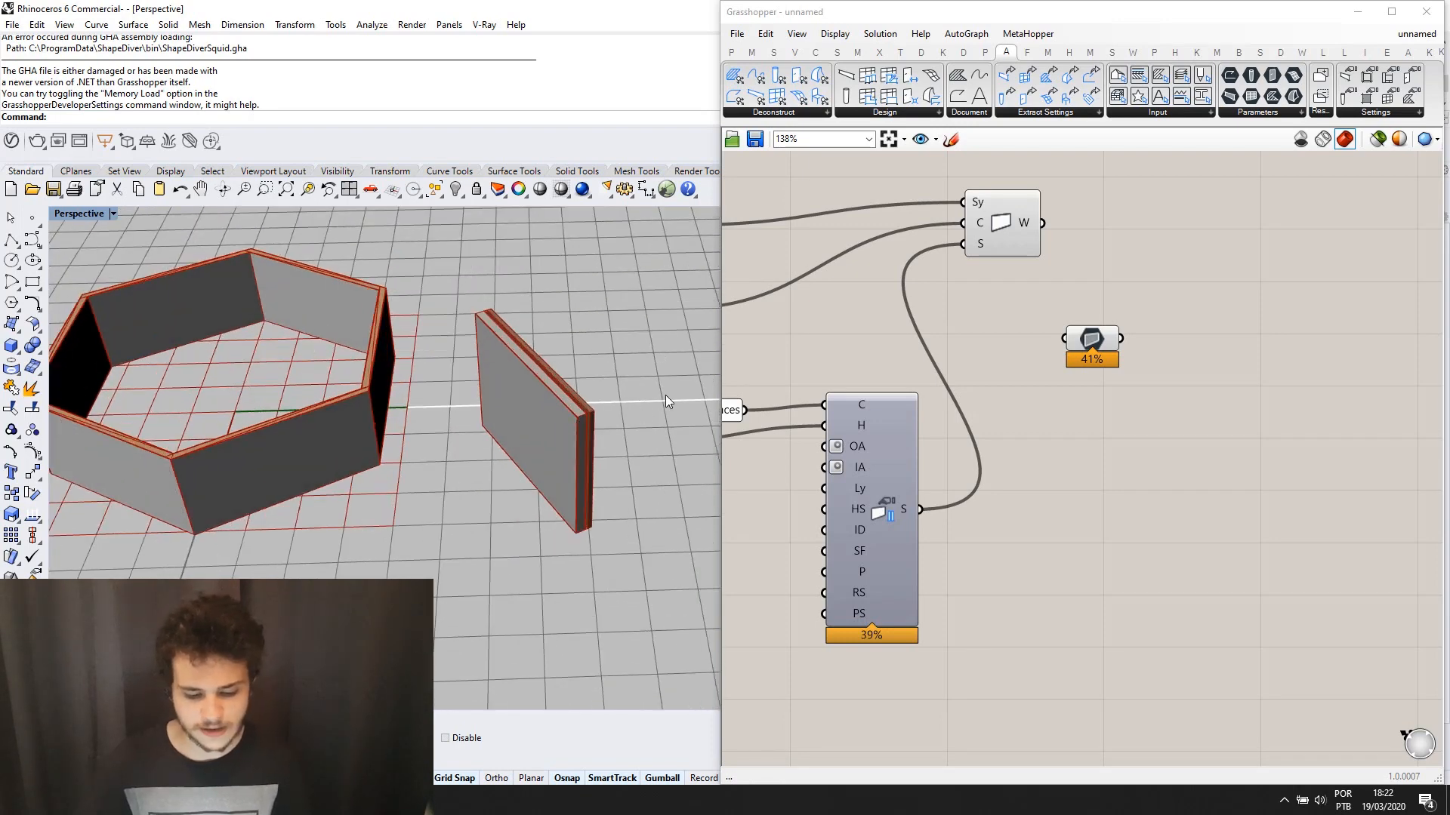
scroll(978, 387, down, 2)
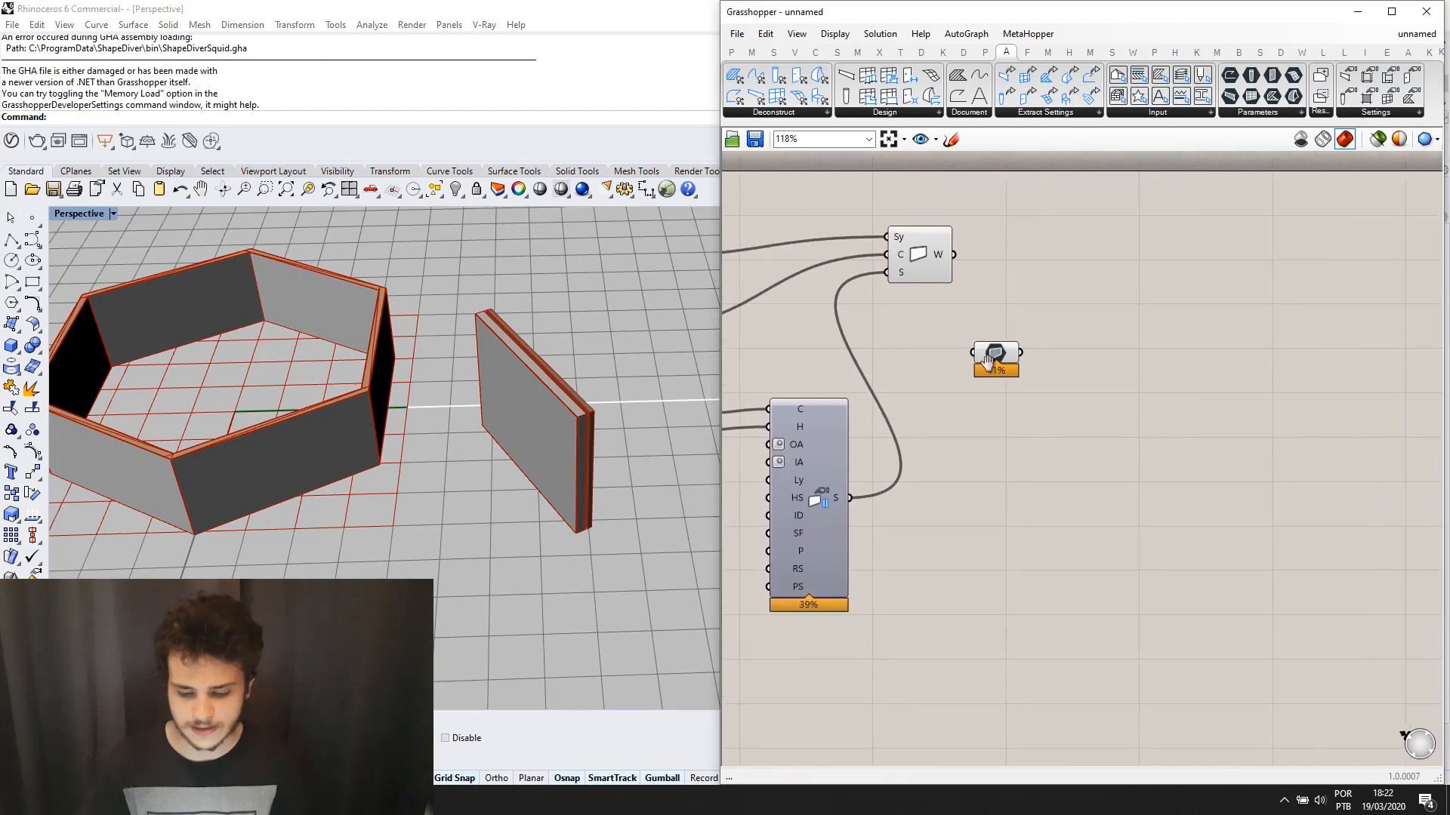
Move the Wall parameter a little further below the Wall component on the canvas.
click(999, 379)
click(1039, 394)
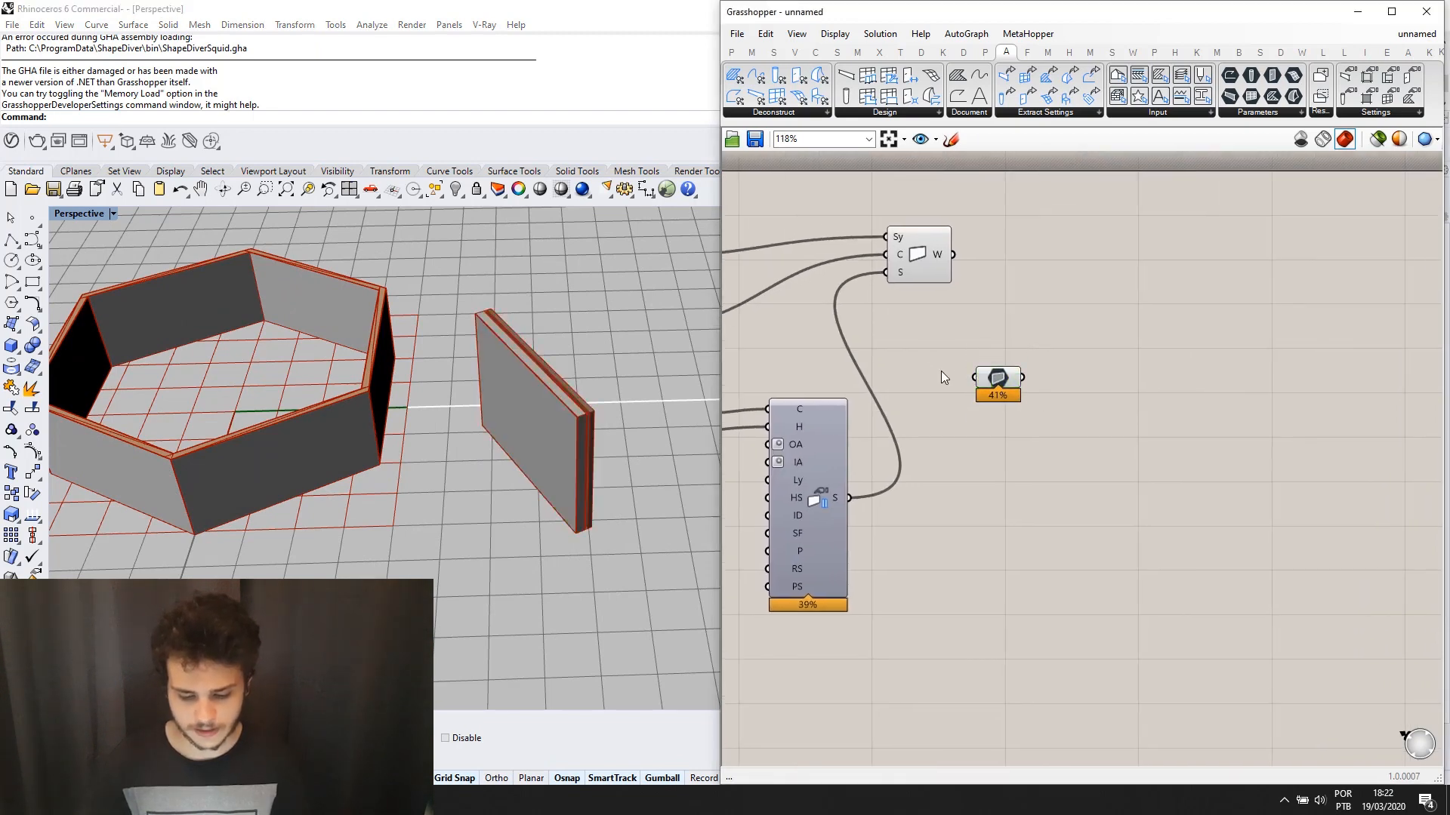
drag(998, 379, 997, 390)
click(1042, 392)
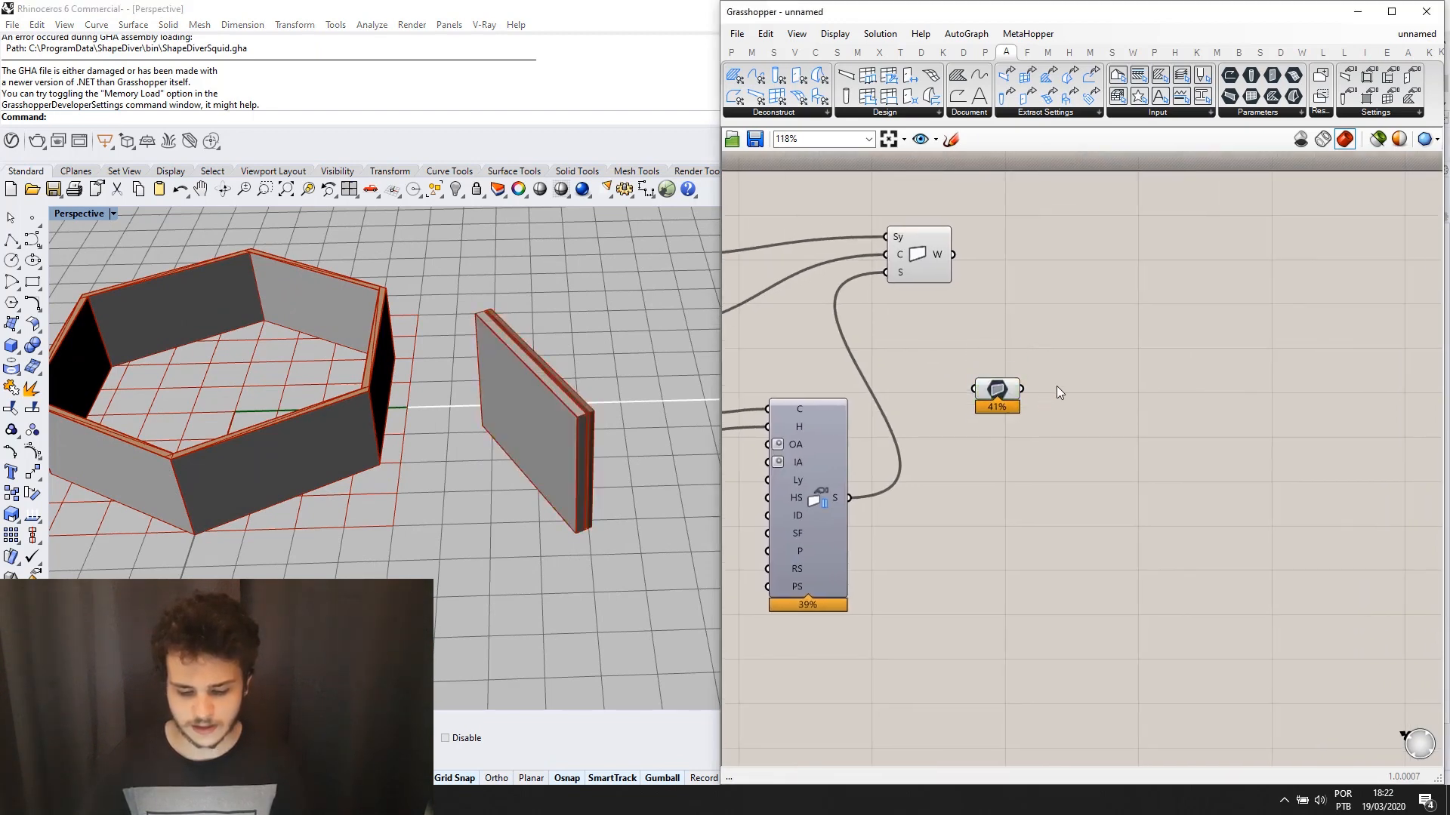
Add a Deconstruct Wall component beside the Wall parameter and connect the parameter to its W input.
click(775, 115)
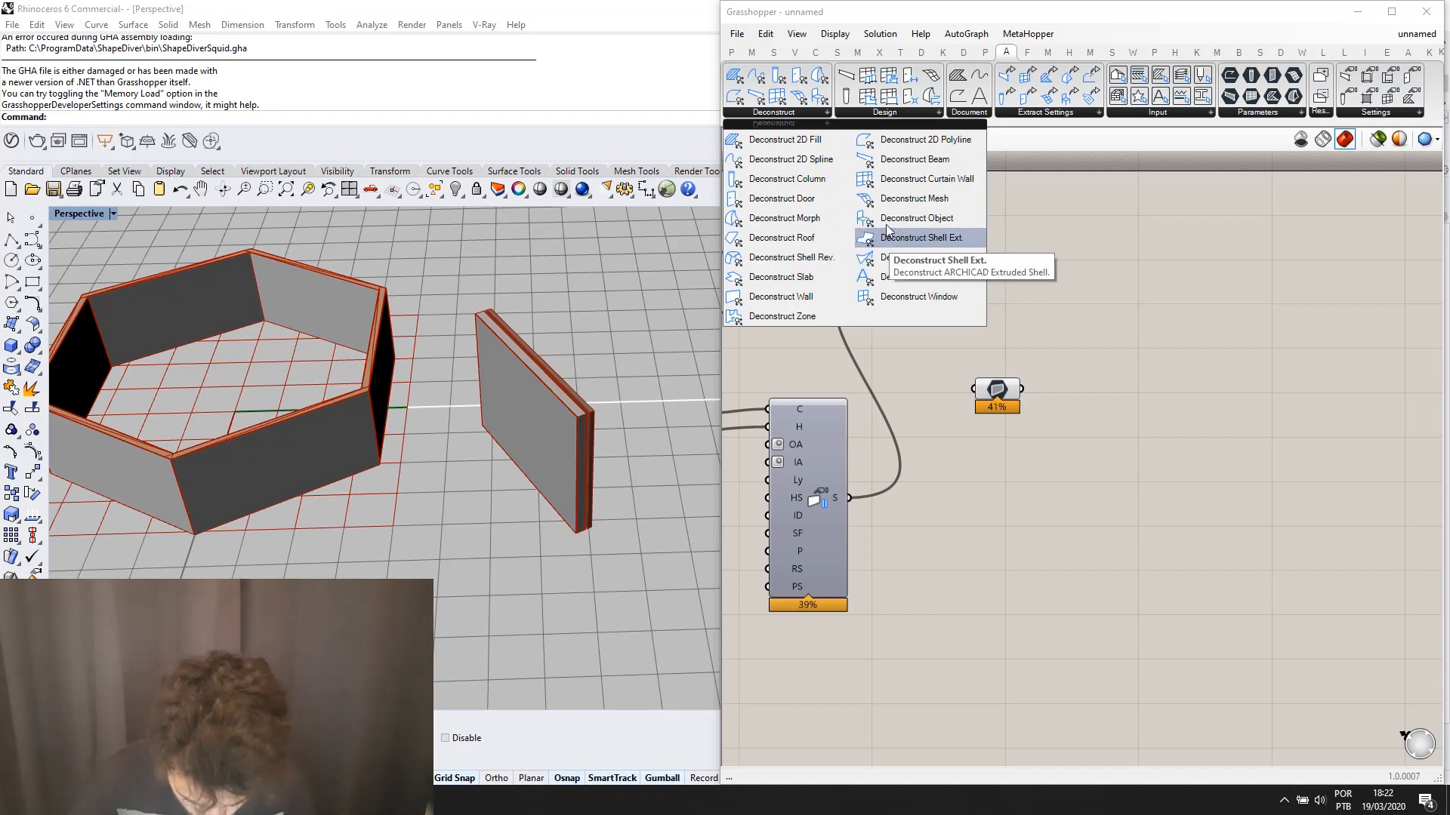
click(780, 296)
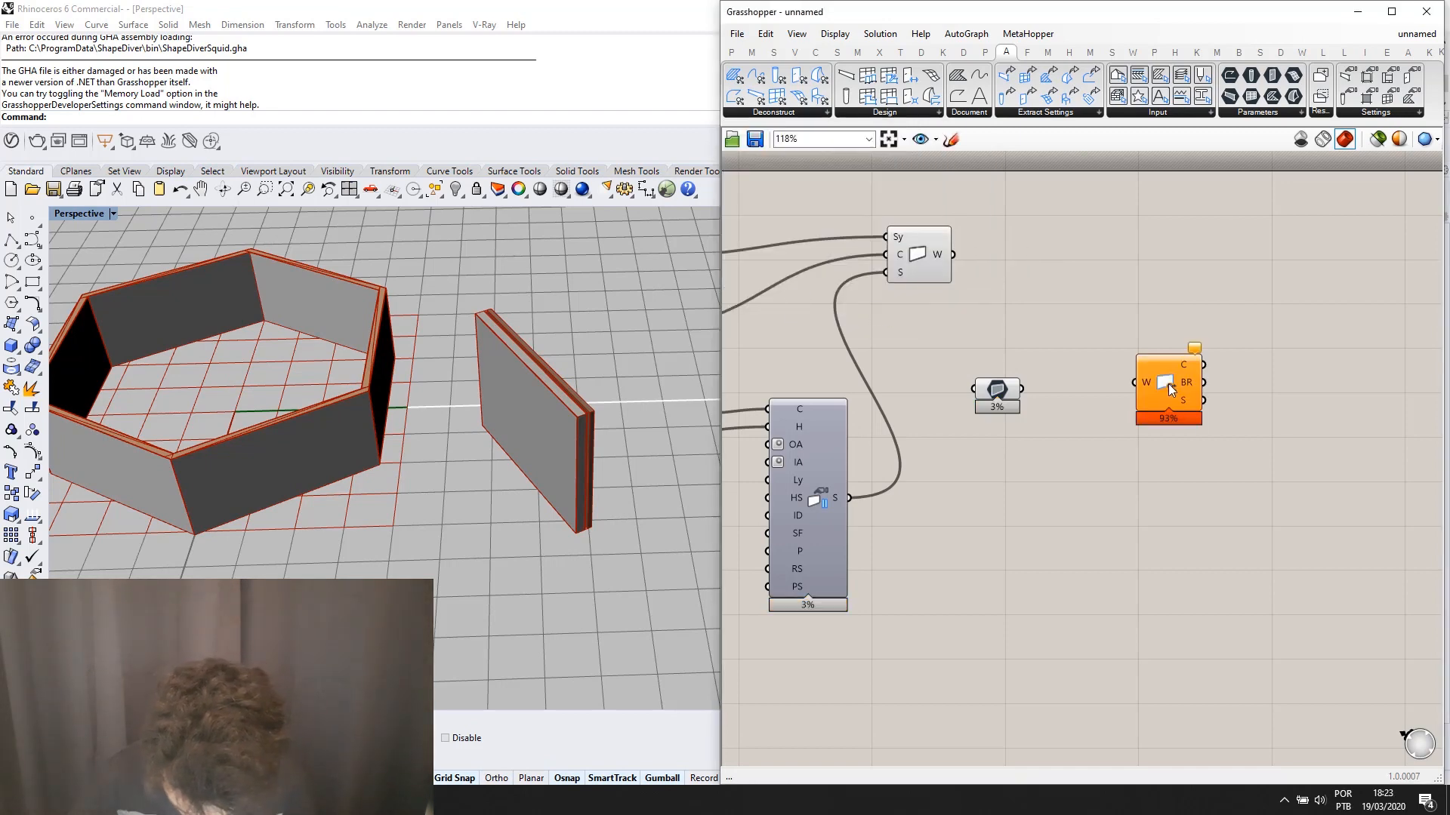
click(1134, 430)
scroll(1106, 424, up, 1)
drag(997, 381, 998, 382)
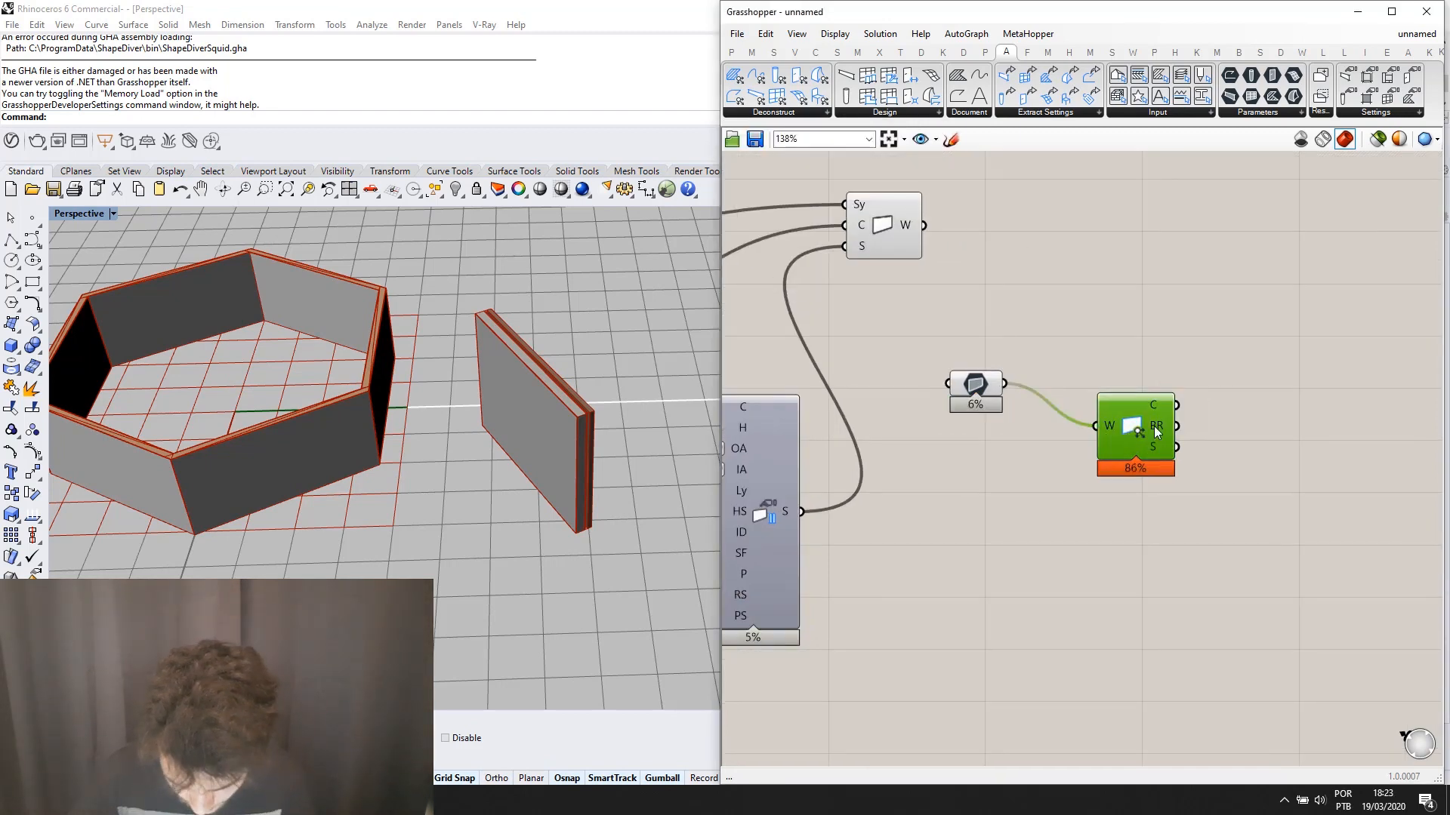
Reposition the Deconstruct Wall component level with the Wall parameter and bring its C, BR and S outputs into focus.
drag(1154, 426, 1143, 374)
scroll(1172, 432, up, 1)
click(1194, 428)
right_drag(1194, 428, 1189, 425)
click(1075, 325)
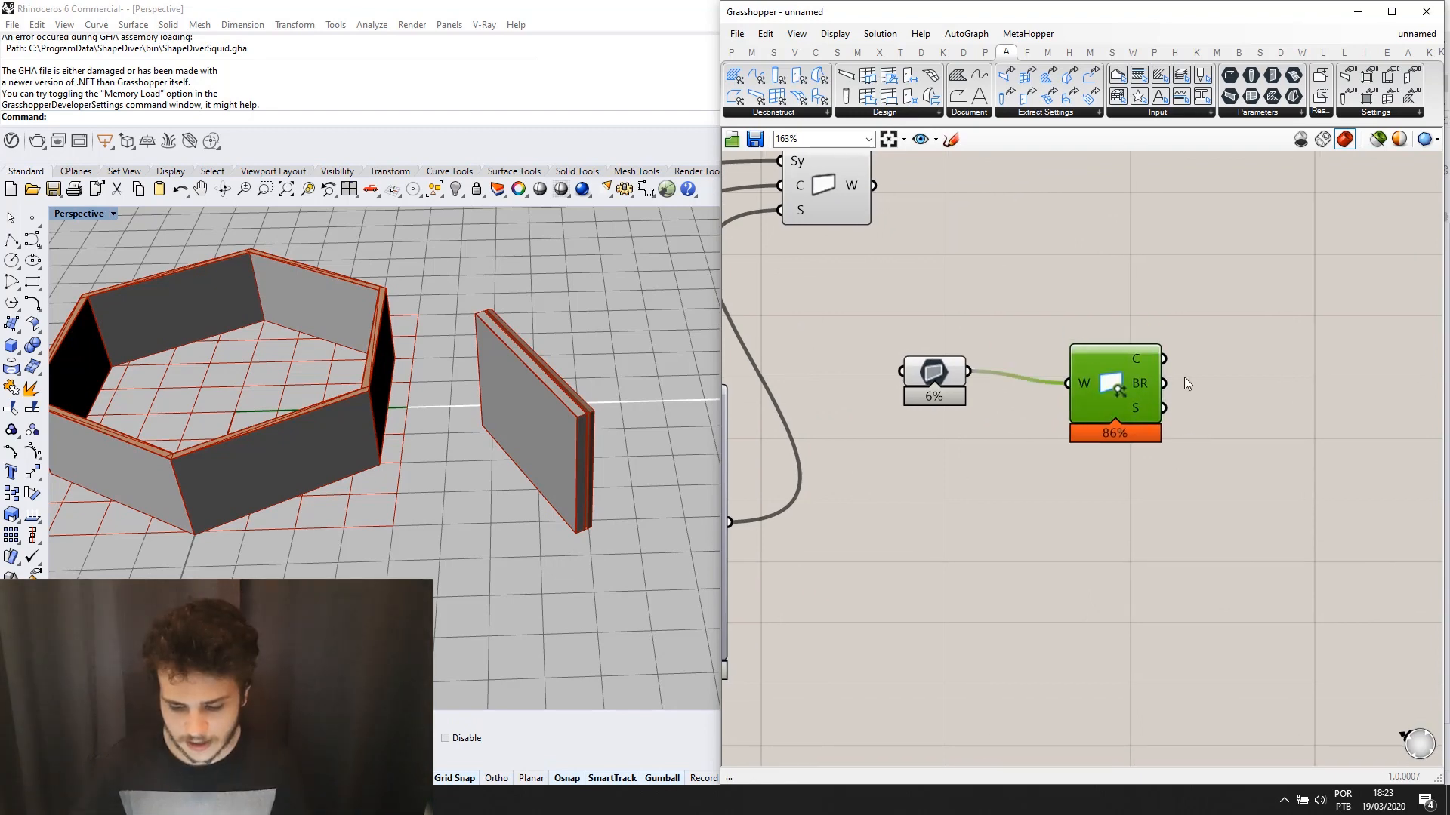
scroll(1102, 340, up, 1)
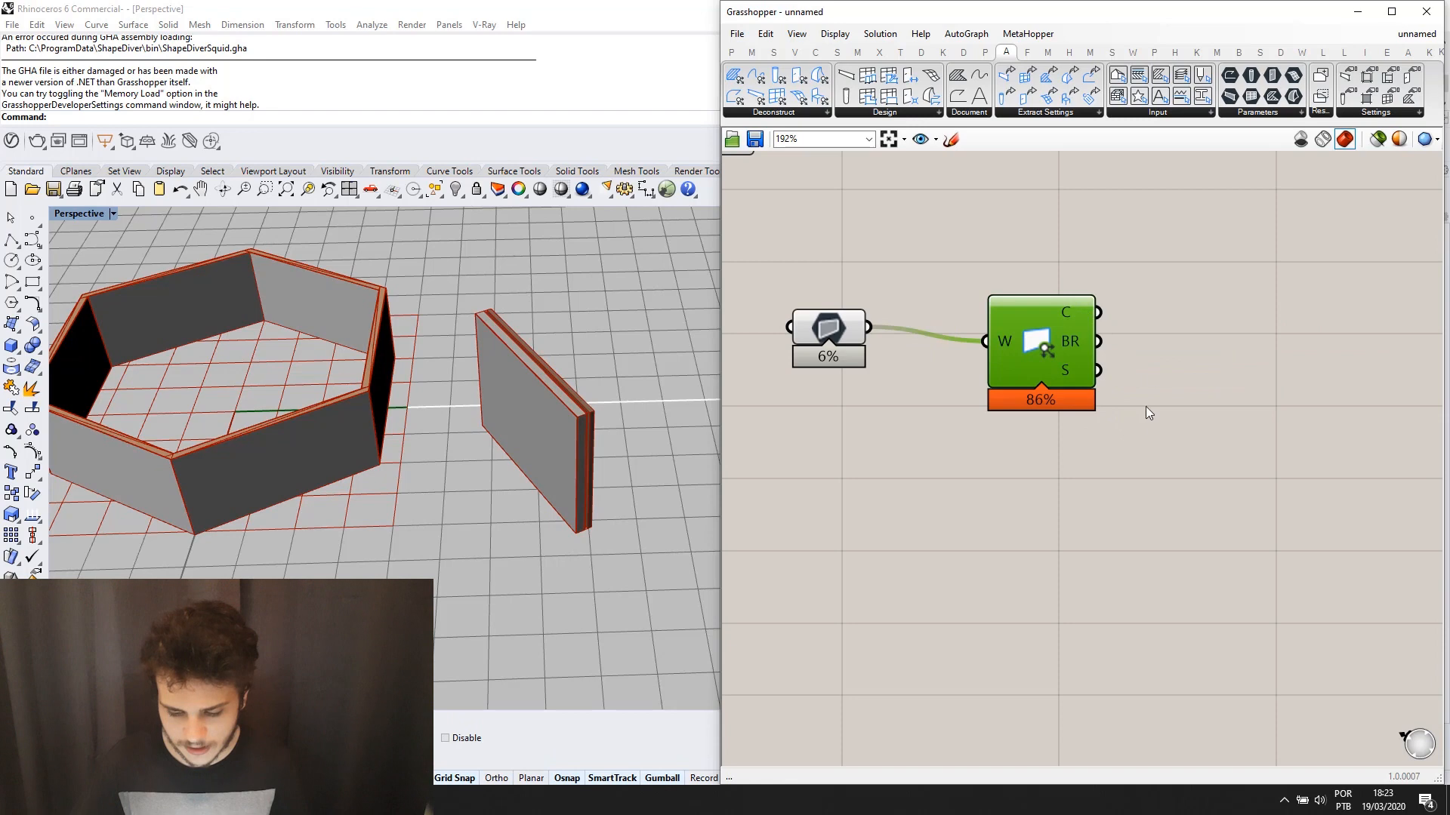
Add a Curve parameter beside the Deconstruct Wall component and connect the C output to it.
double_click(1152, 373)
key(Return)
drag(1138, 365, 1152, 310)
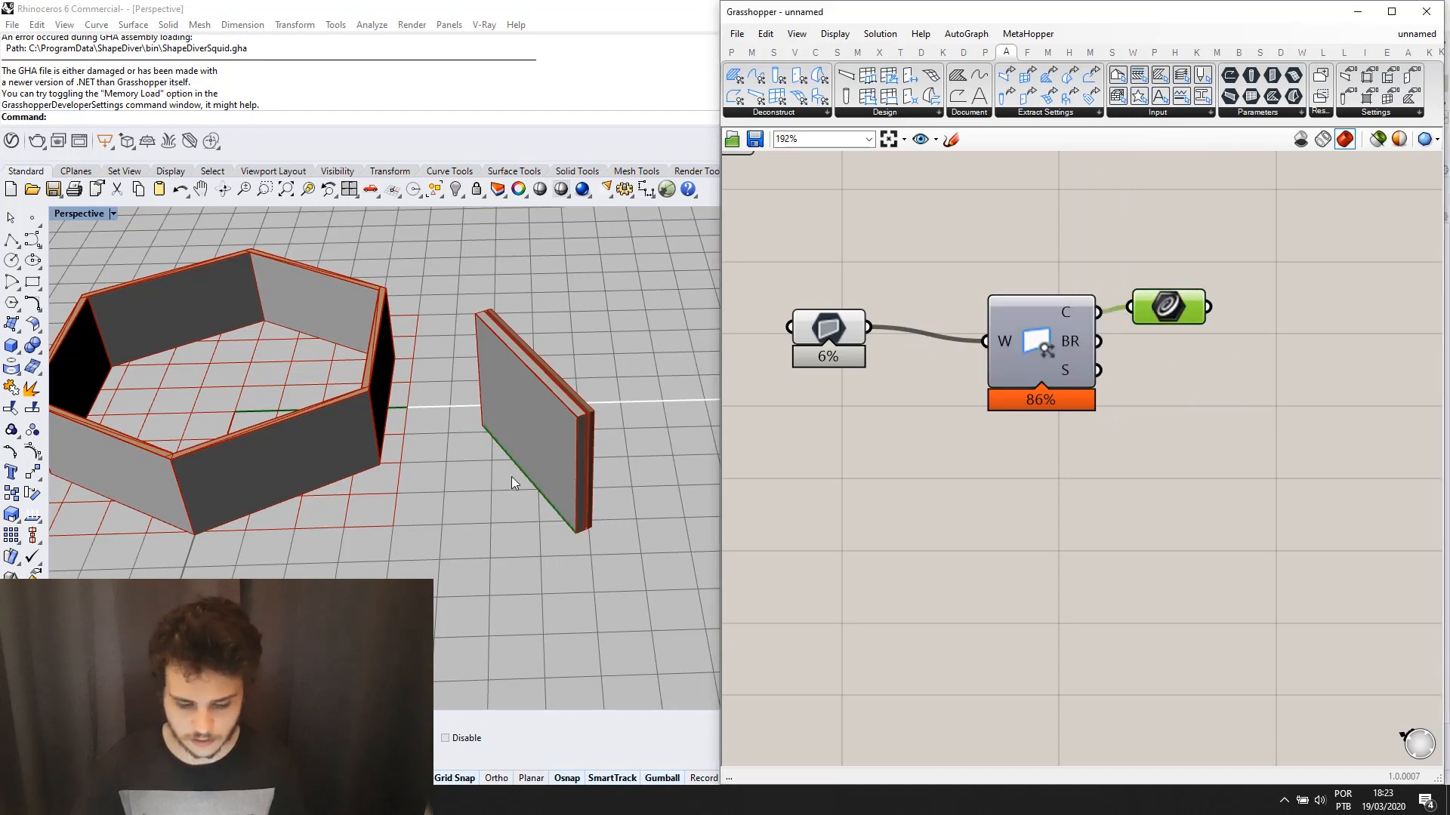
scroll(1219, 331, up, 1)
right_drag(1218, 330, 1049, 247)
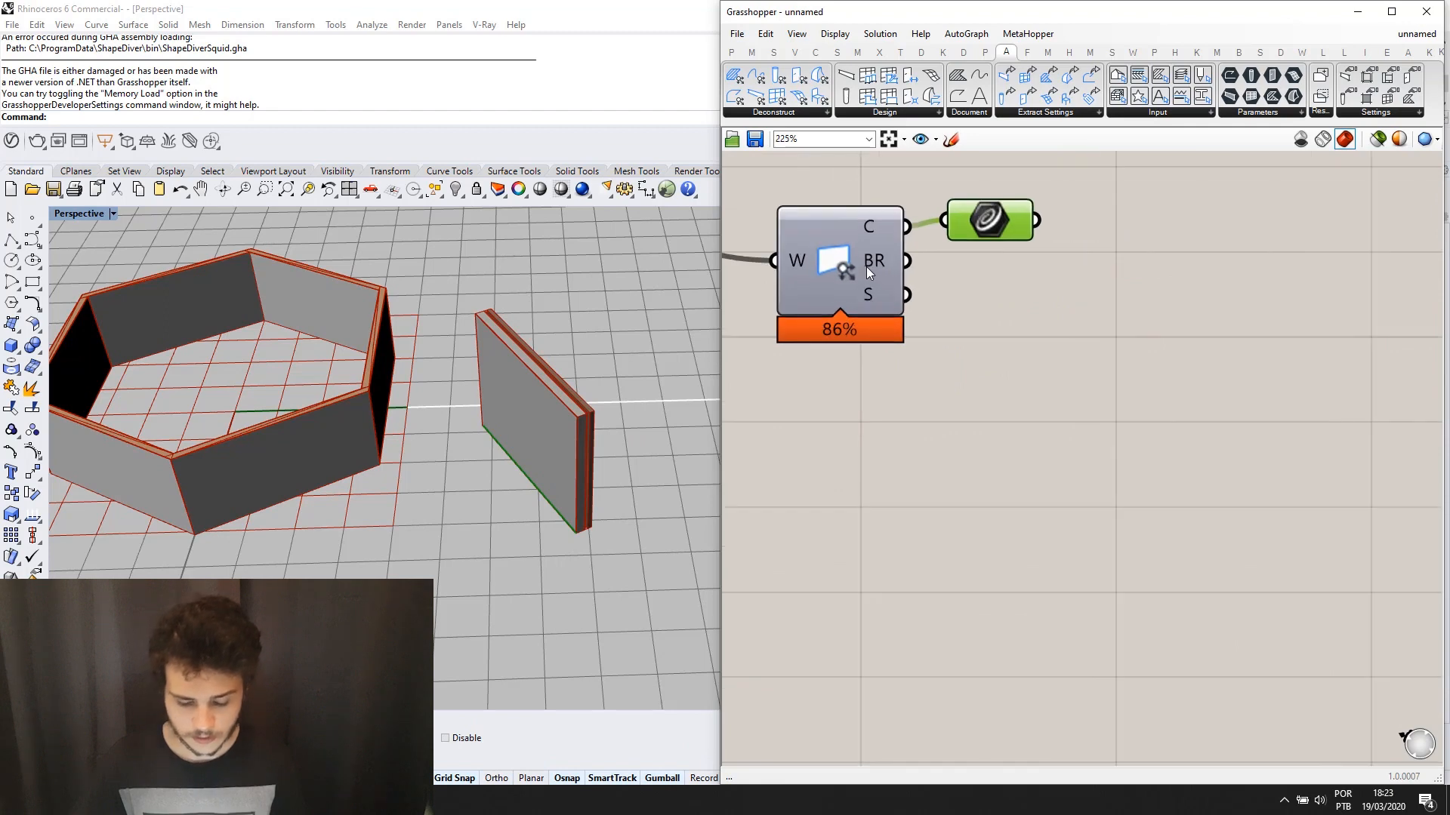
Add a Brep parameter beside the Deconstruct Wall component and connect the BR output to it.
double_click(1142, 396)
text(bre)
click(1120, 361)
drag(1123, 389, 1081, 301)
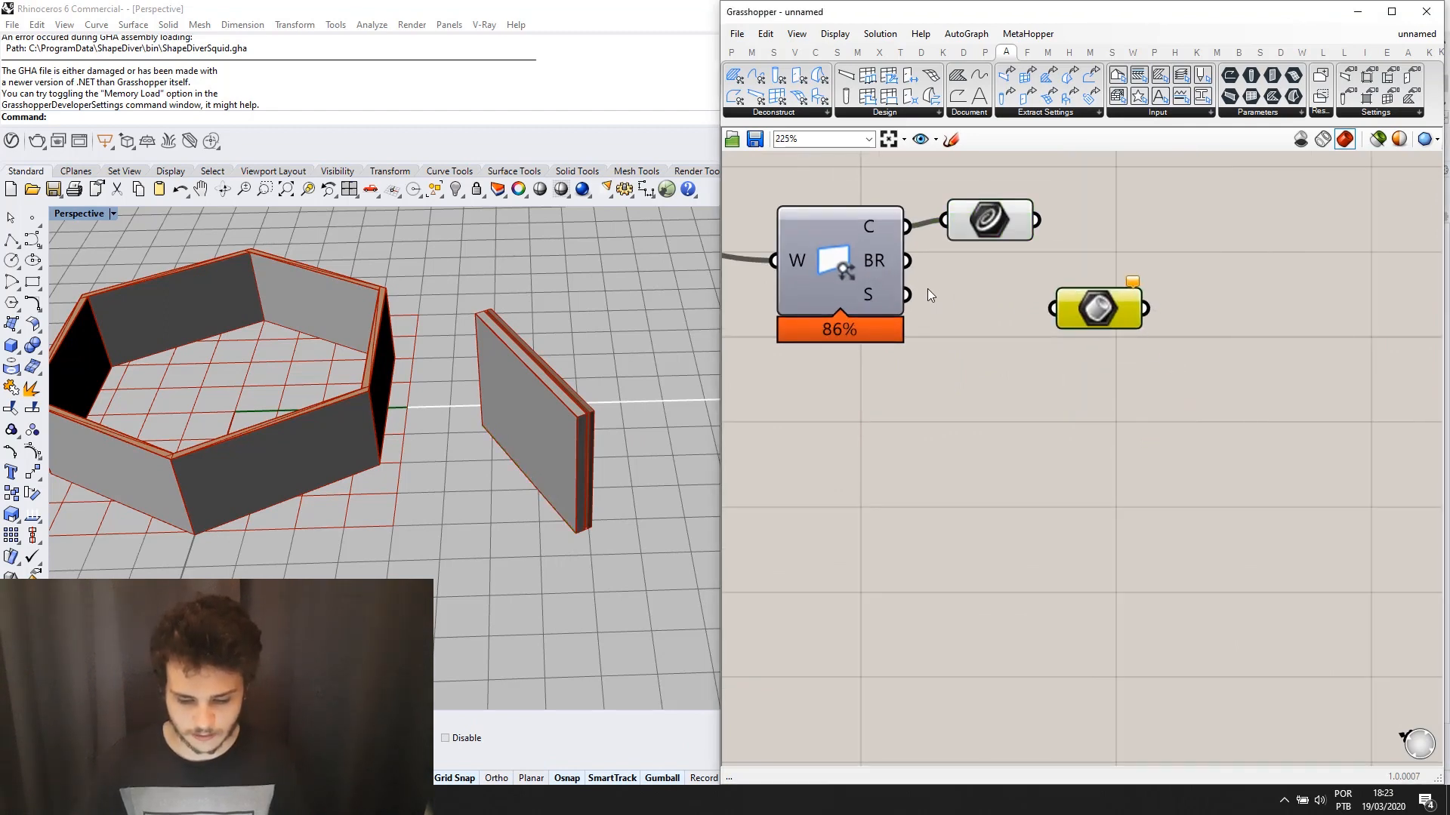
drag(907, 260, 1076, 304)
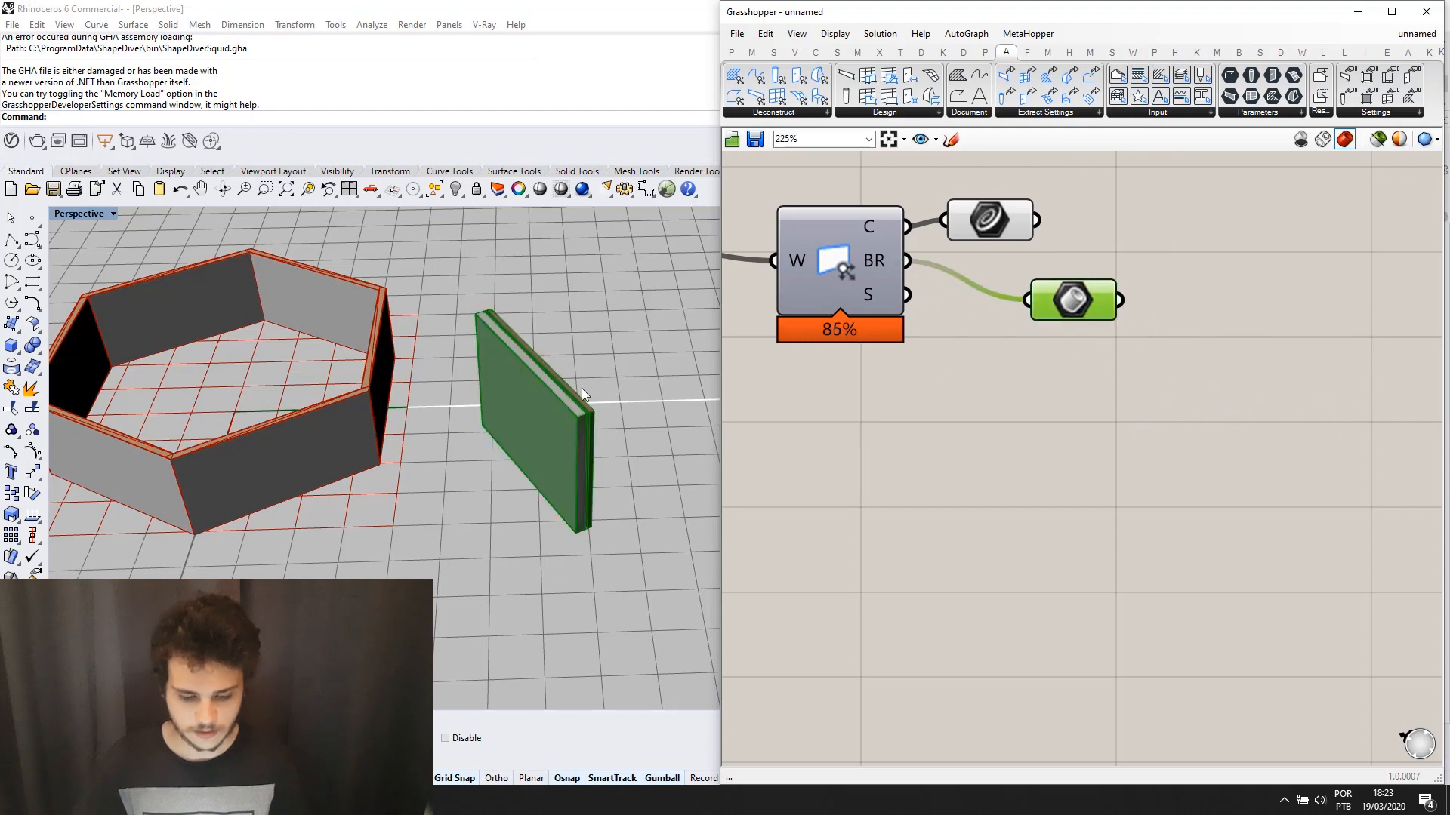
Delete the Brep parameter connected to Deconstruct Wall's BR output.
click(1036, 365)
click(1077, 295)
key(Delete)
Rearrange the canvas by shifting the Wall component over the Wall parameter and spacing Deconstruct Wall and the Curve parameter farther apart.
scroll(970, 344, down, 2)
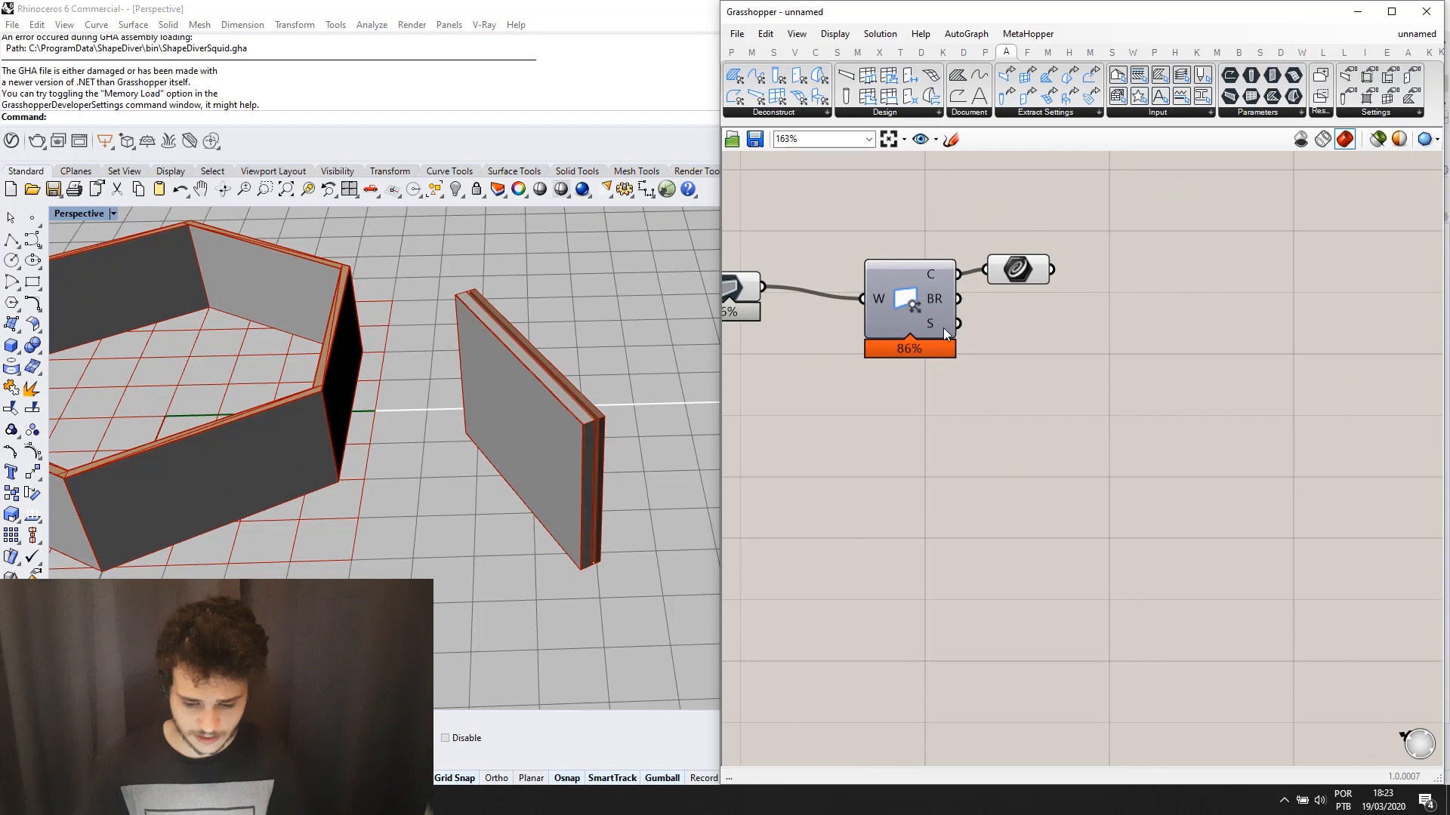
click(941, 324)
scroll(977, 423, down, 2)
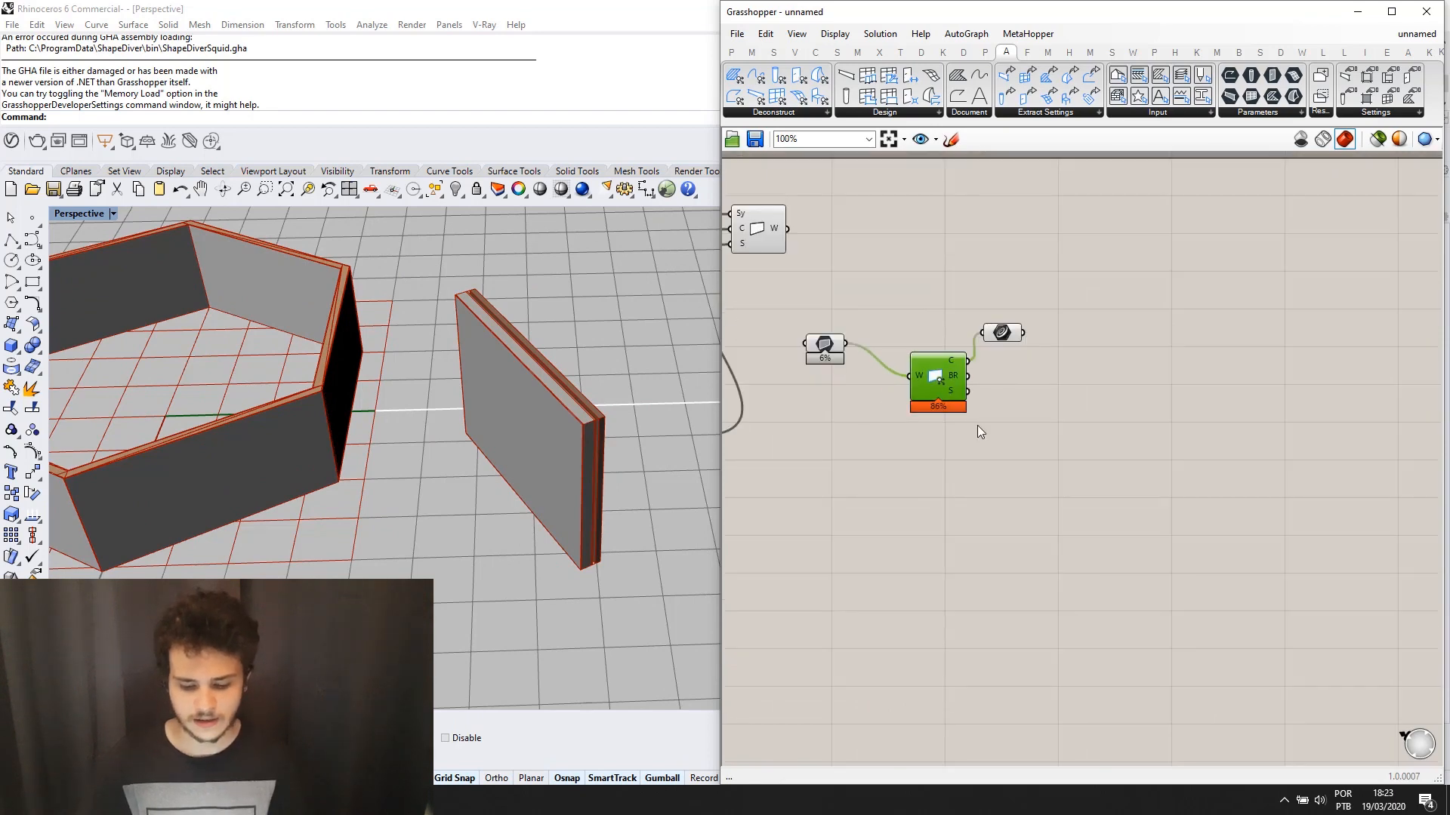
scroll(976, 414, up, 1)
drag(1004, 328, 1008, 335)
drag(942, 385, 940, 414)
scroll(953, 415, up, 1)
scroll(953, 415, down, 4)
right_drag(895, 360, 923, 339)
drag(862, 266, 889, 272)
drag(963, 442, 886, 439)
scroll(973, 455, up, 1)
drag(983, 498, 952, 438)
click(892, 282)
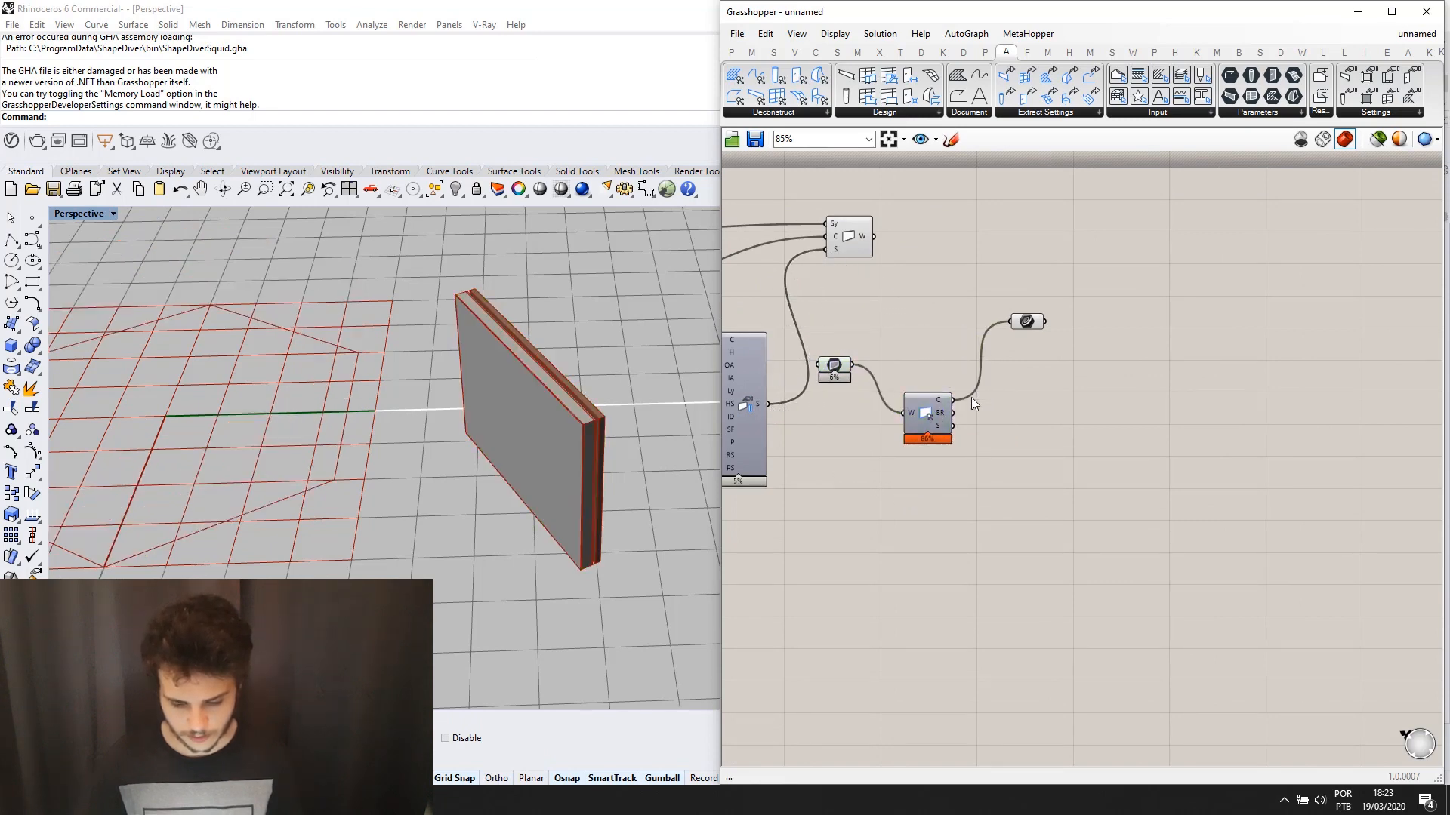
Move the wire feeding the Wall component's S input from the Wall Settings component to Deconstruct Wall's S output.
scroll(969, 397, up, 2)
drag(947, 435, 942, 284)
scroll(943, 285, down, 3)
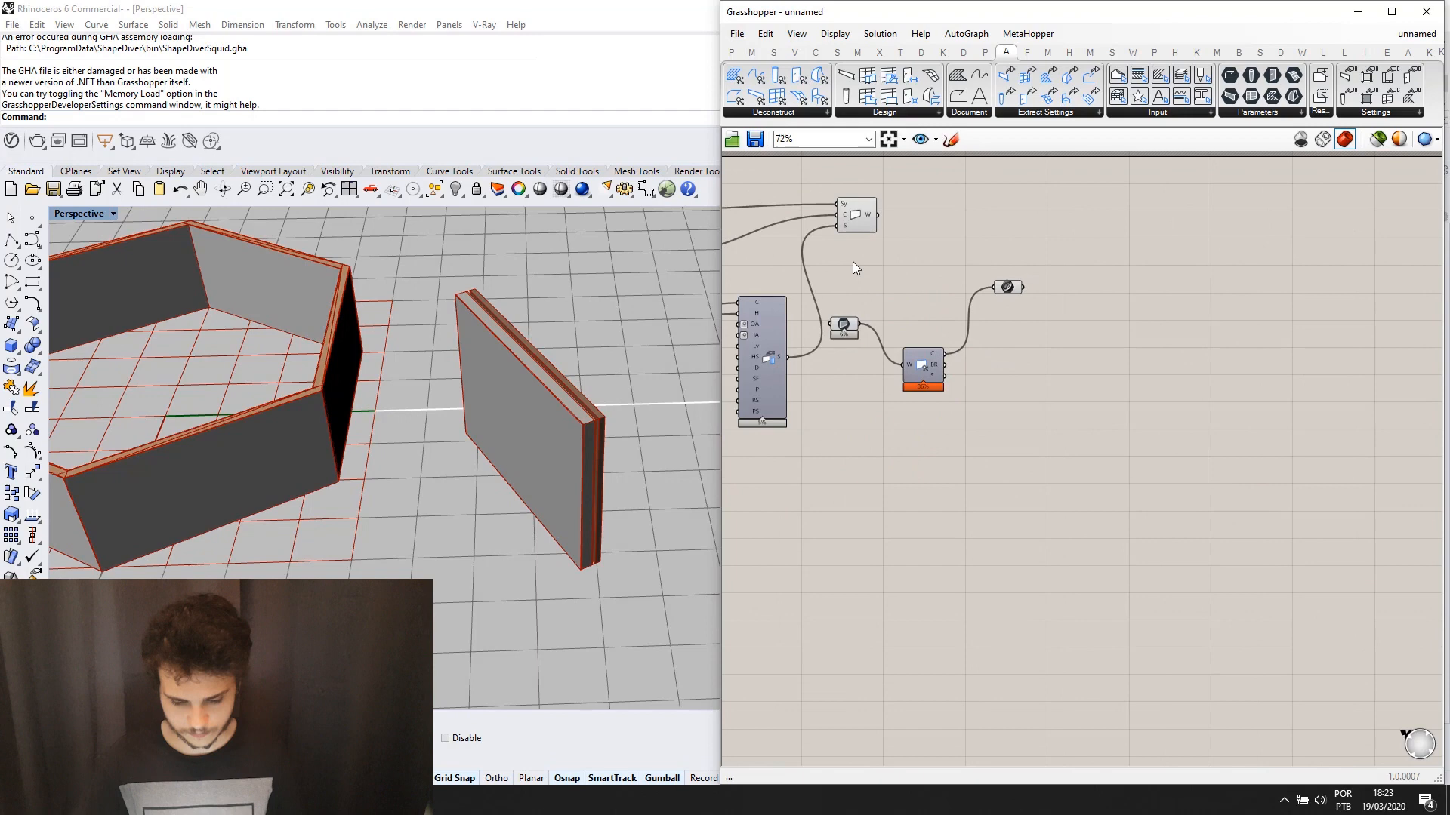
ctrl+drag(790, 357, 947, 374)
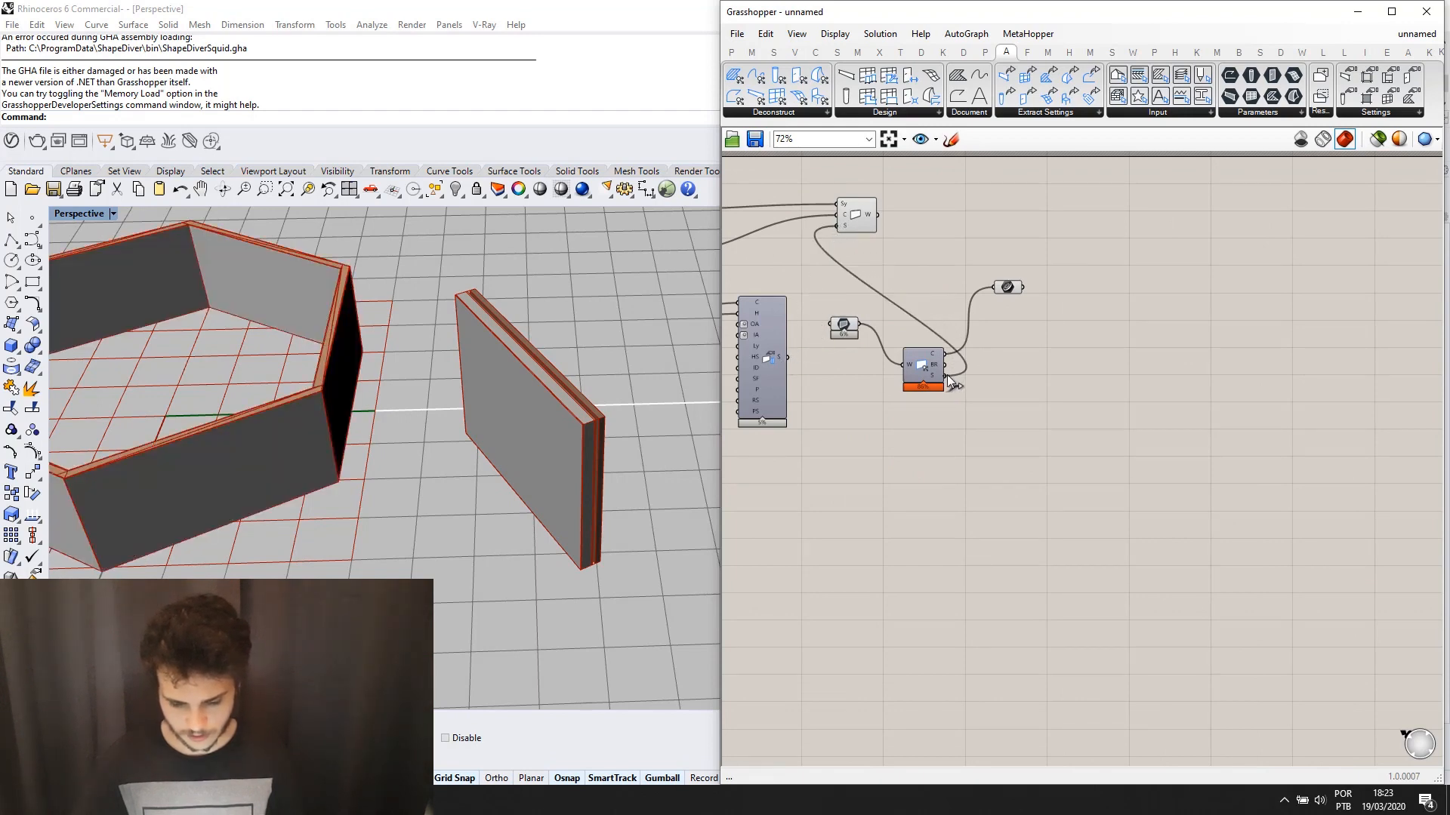
Check the hexagonal walls in the Perspective view and recompute the Grasshopper solution.
scroll(501, 347, down, 8)
scroll(324, 383, up, 5)
scroll(310, 361, down, 5)
scroll(291, 377, up, 6)
scroll(275, 352, down, 4)
scroll(330, 342, up, 2)
mouse_move(331, 342)
right_down()
mouse_move(323, 393)
mouse_move(348, 343)
right_up()
scroll(1017, 352, up, 1)
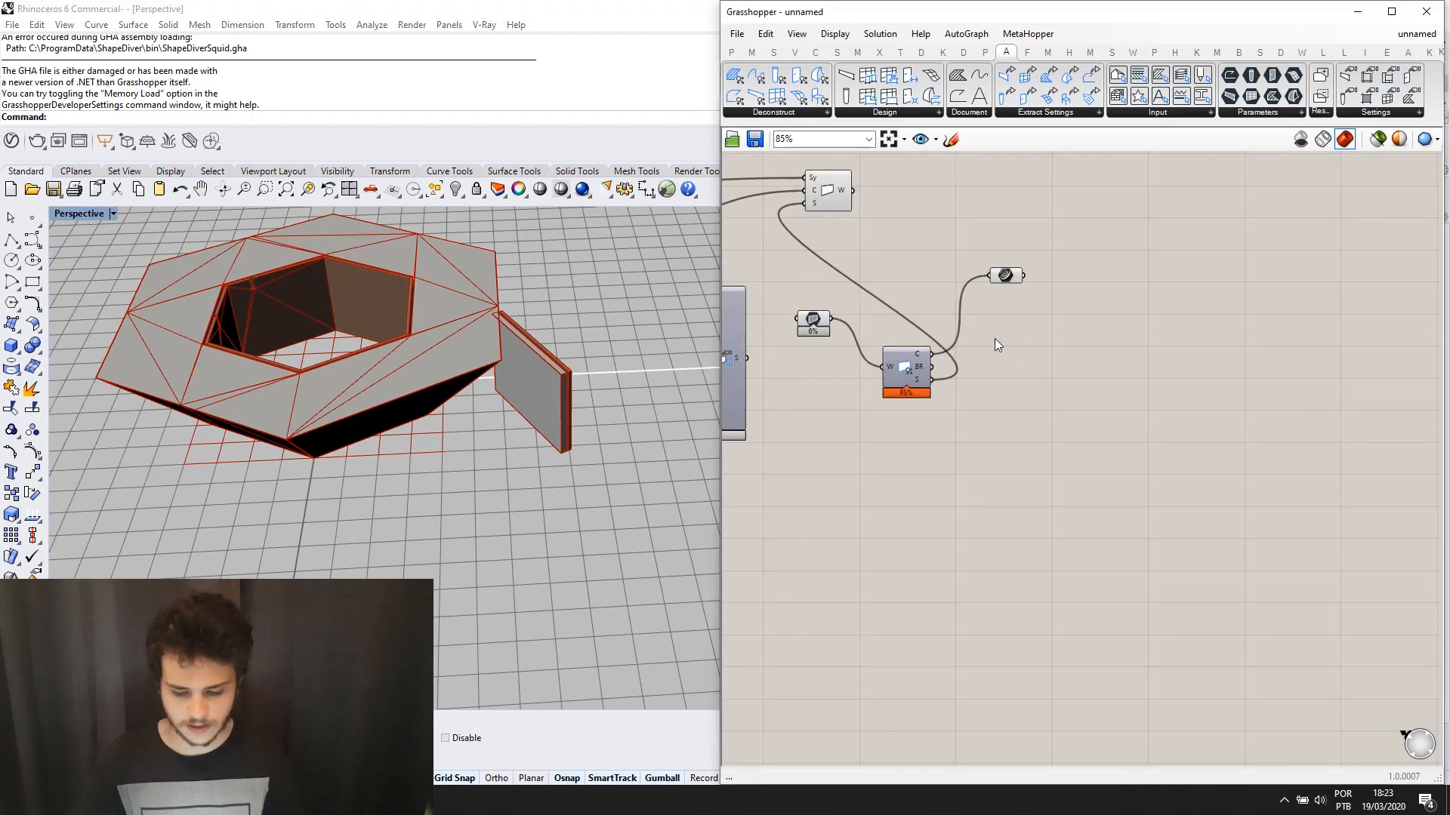
right_click(994, 338)
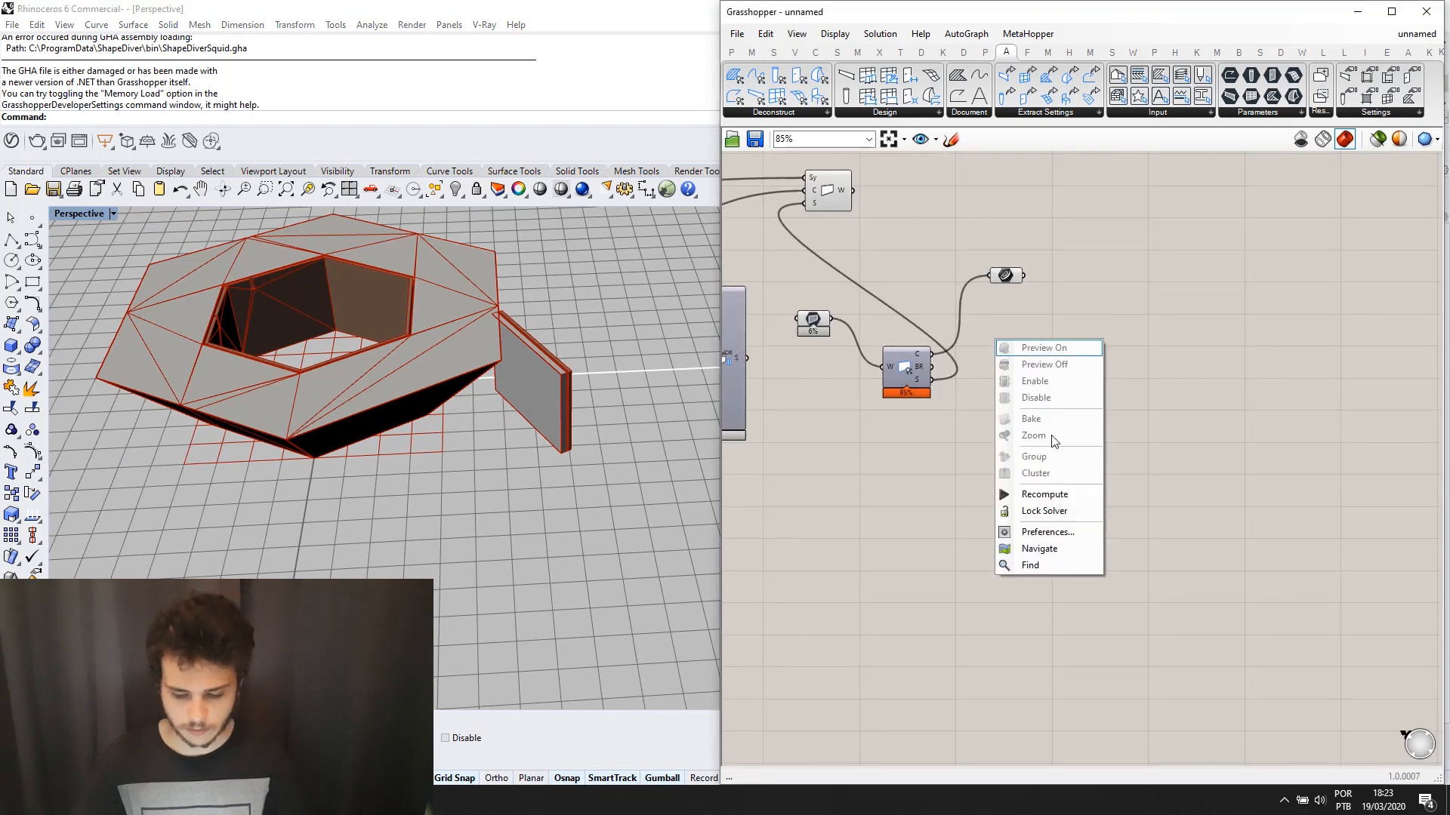
click(1044, 495)
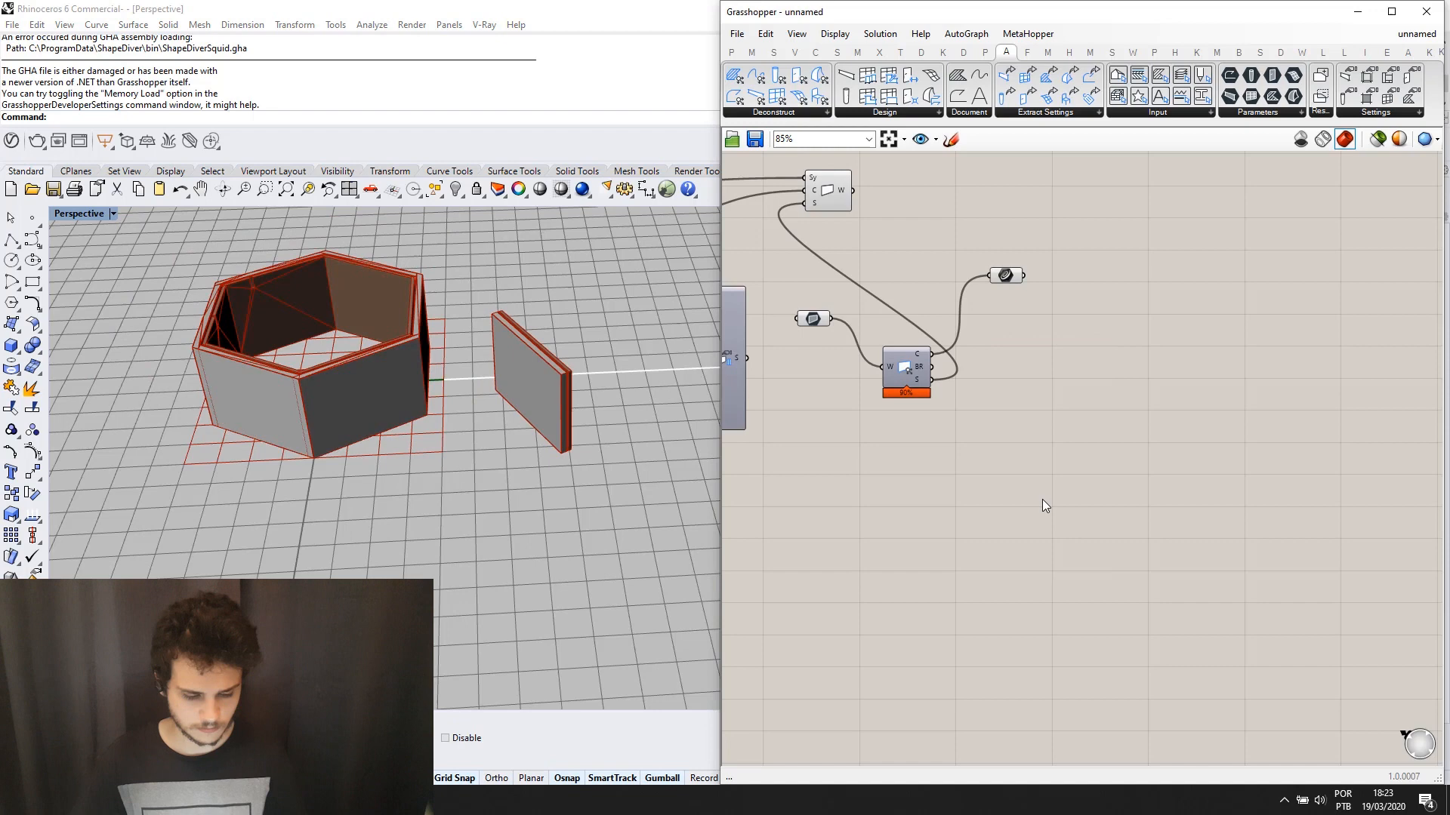
Examine the layers and corners of the hexagonal walls up close in Rhino's Perspective view.
scroll(246, 360, up, 6)
scroll(487, 426, down, 2)
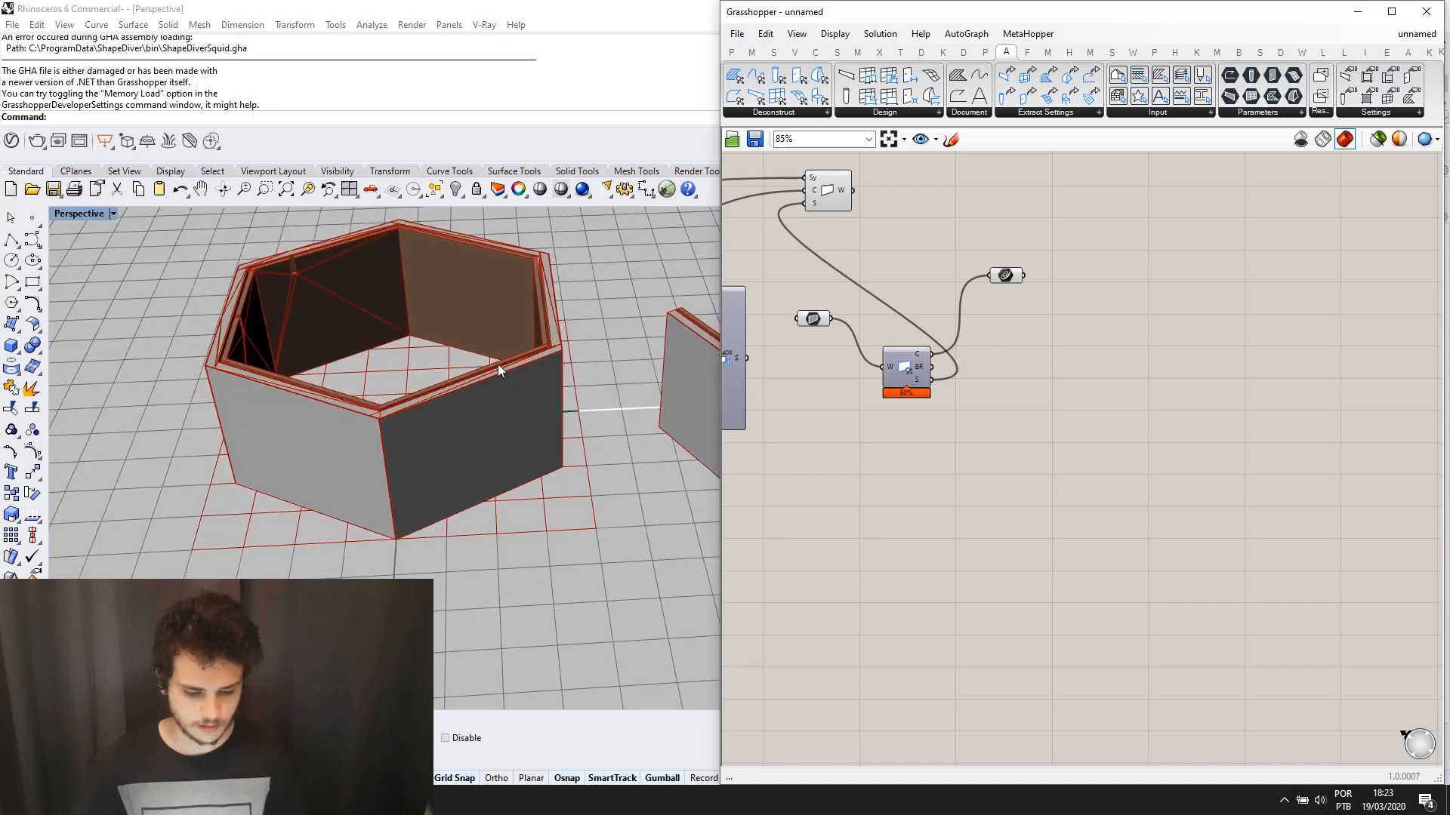
scroll(494, 378, up, 5)
right_drag(496, 361, 530, 336)
scroll(511, 430, down, 4)
scroll(531, 336, down, 2)
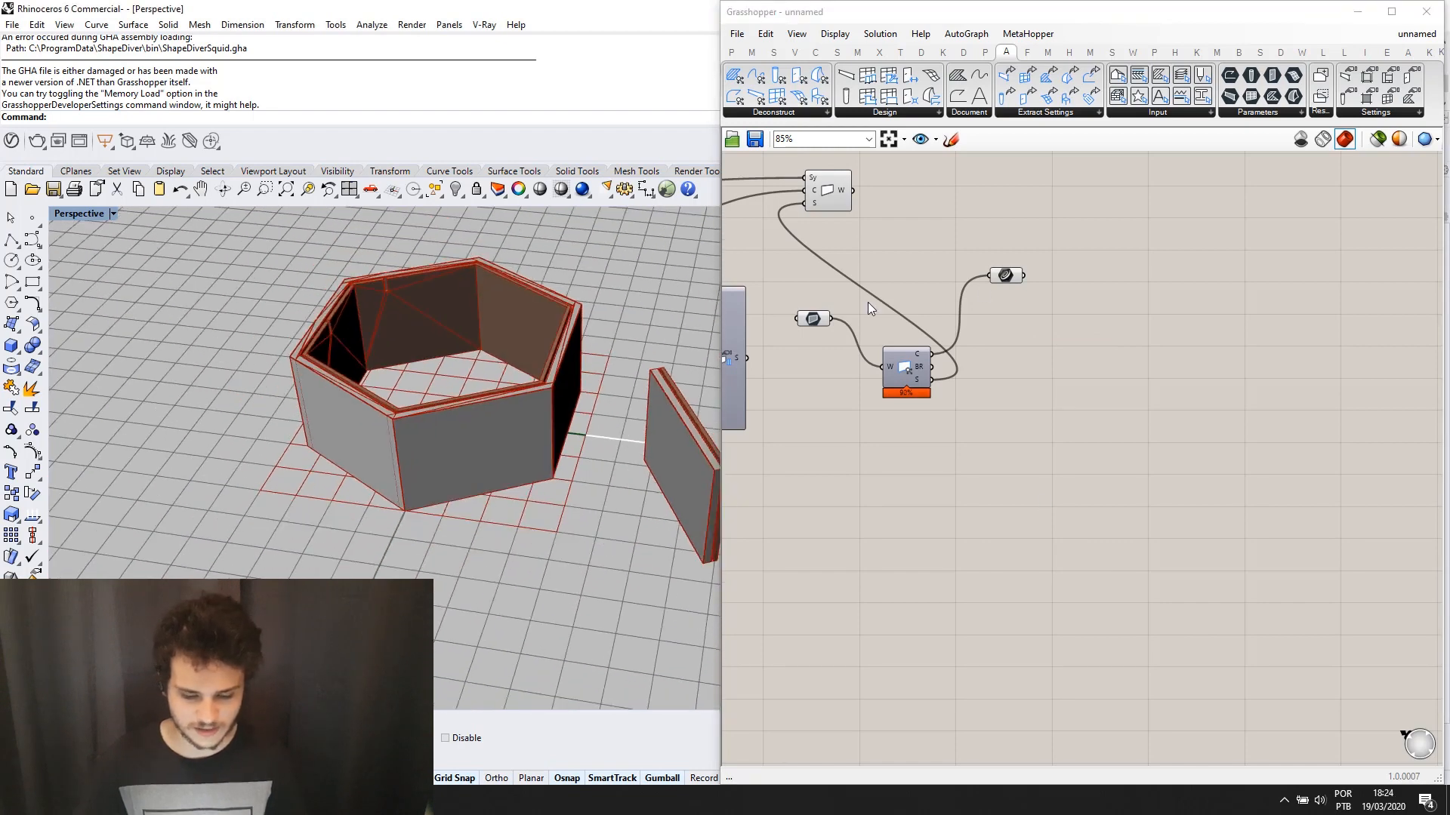
Review the wiring from the Wall parameter through Deconstruct Wall to the Wall component, including the S output's description.
scroll(1048, 287, up, 2)
right_drag(1048, 287, 1093, 312)
scroll(1107, 350, down, 2)
scroll(1107, 351, up, 1)
drag(841, 213, 849, 217)
click(884, 235)
right_drag(1021, 353, 1048, 351)
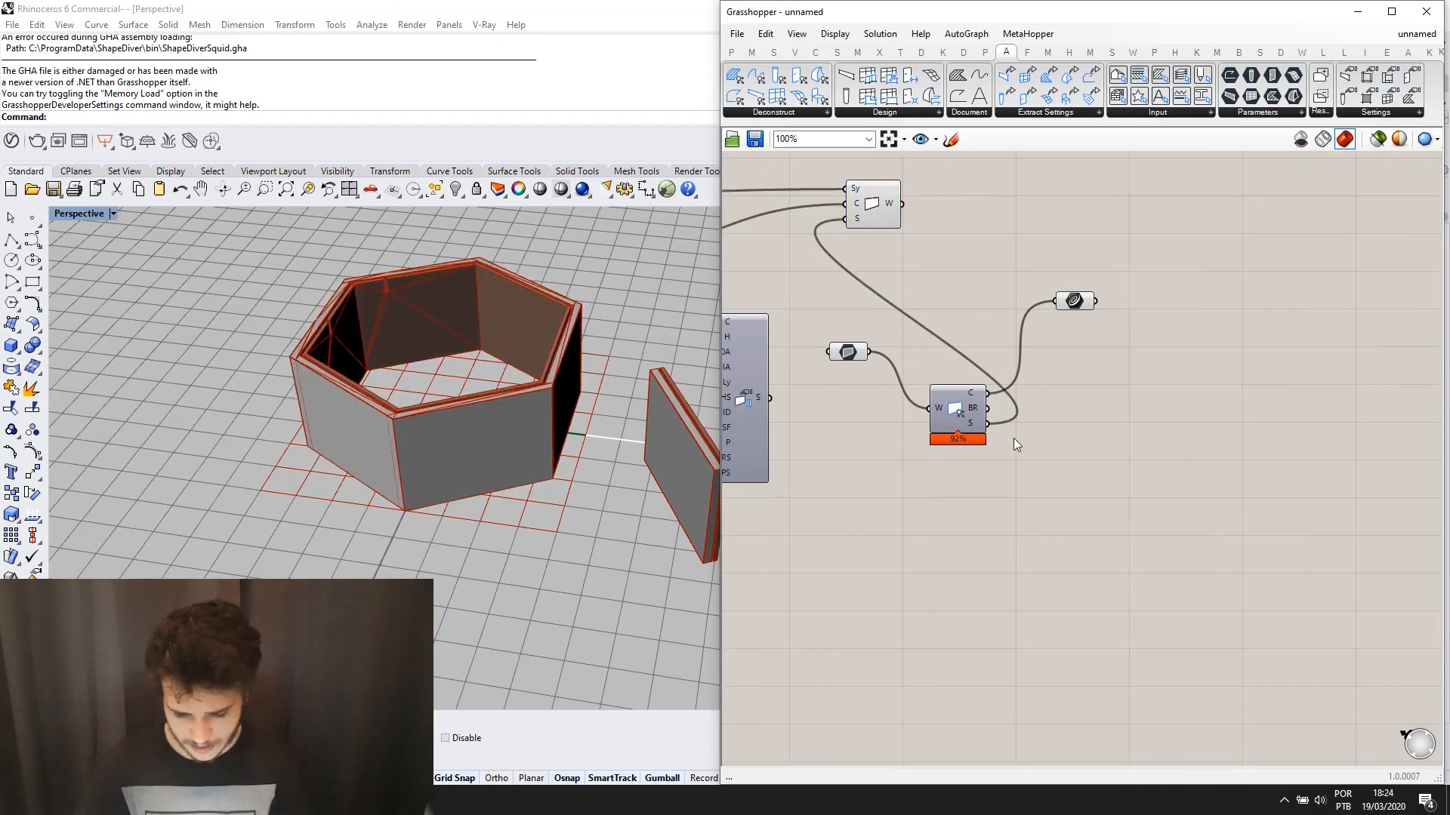
scroll(909, 275, up, 1)
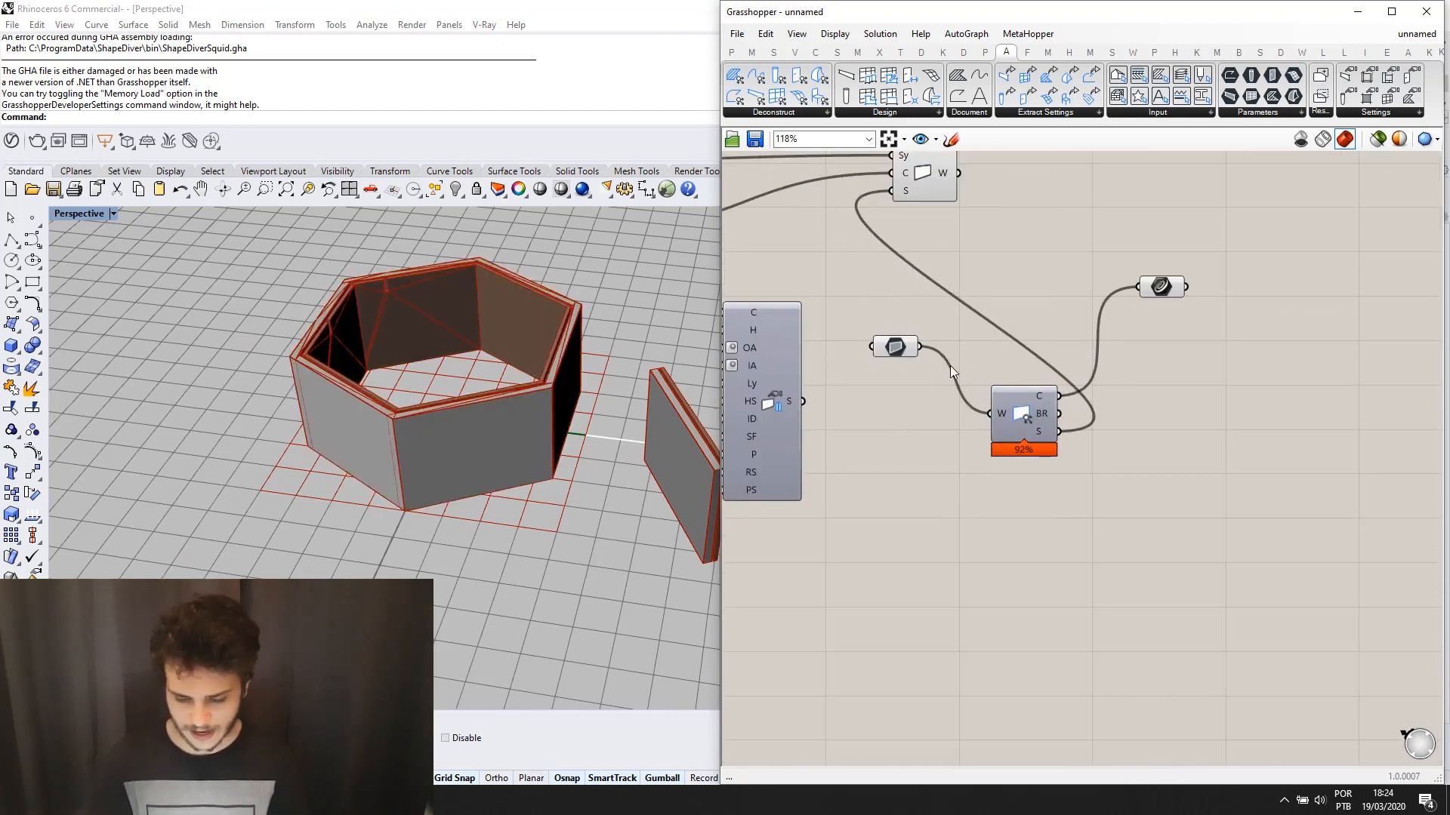
scroll(885, 299, down, 2)
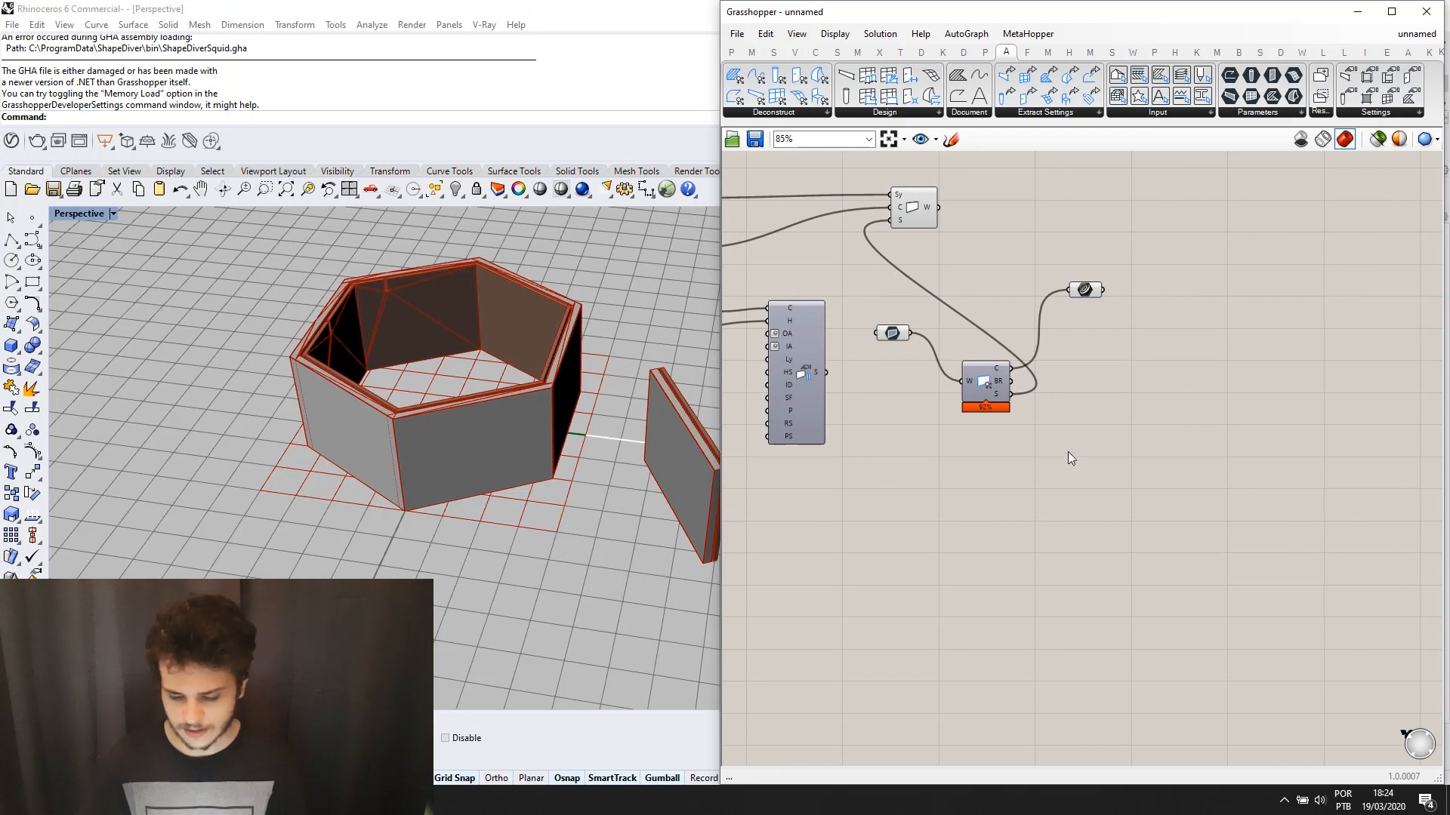
scroll(1067, 451, down, 2)
right_drag(1062, 414, 1039, 411)
scroll(1030, 396, up, 3)
scroll(1082, 293, up, 1)
scroll(845, 225, down, 1)
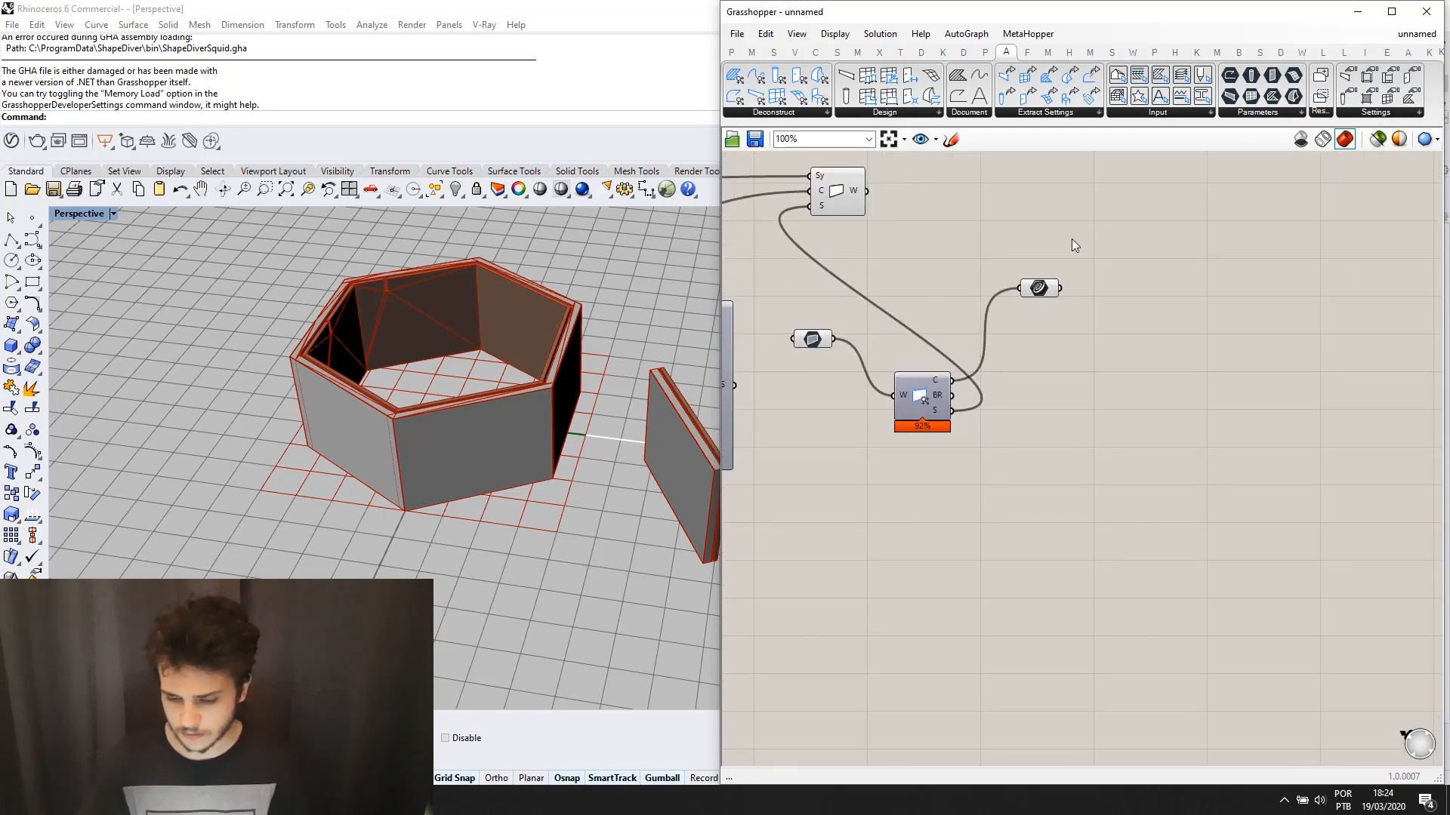
scroll(989, 406, up, 1)
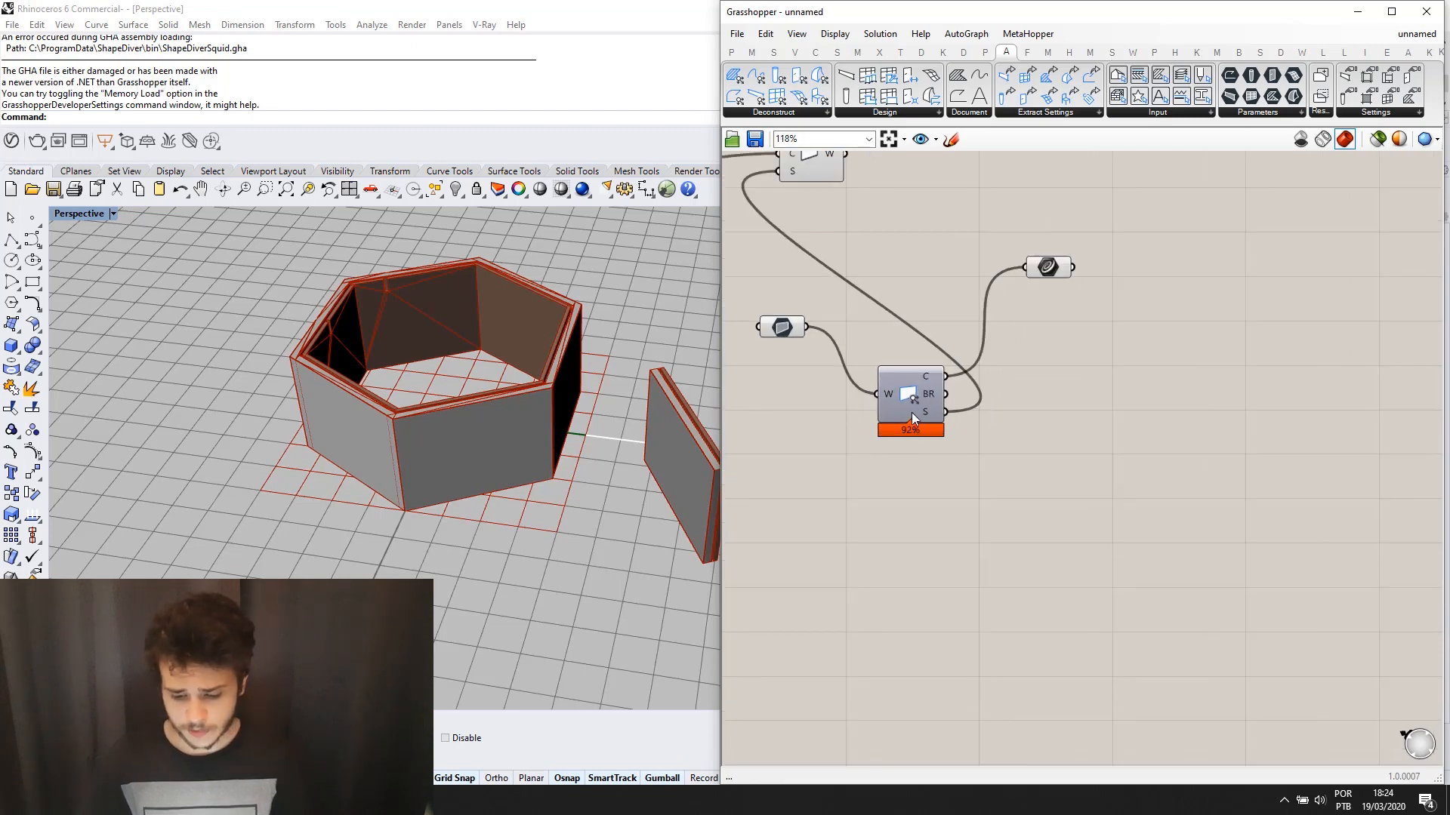
scroll(924, 415, up, 1)
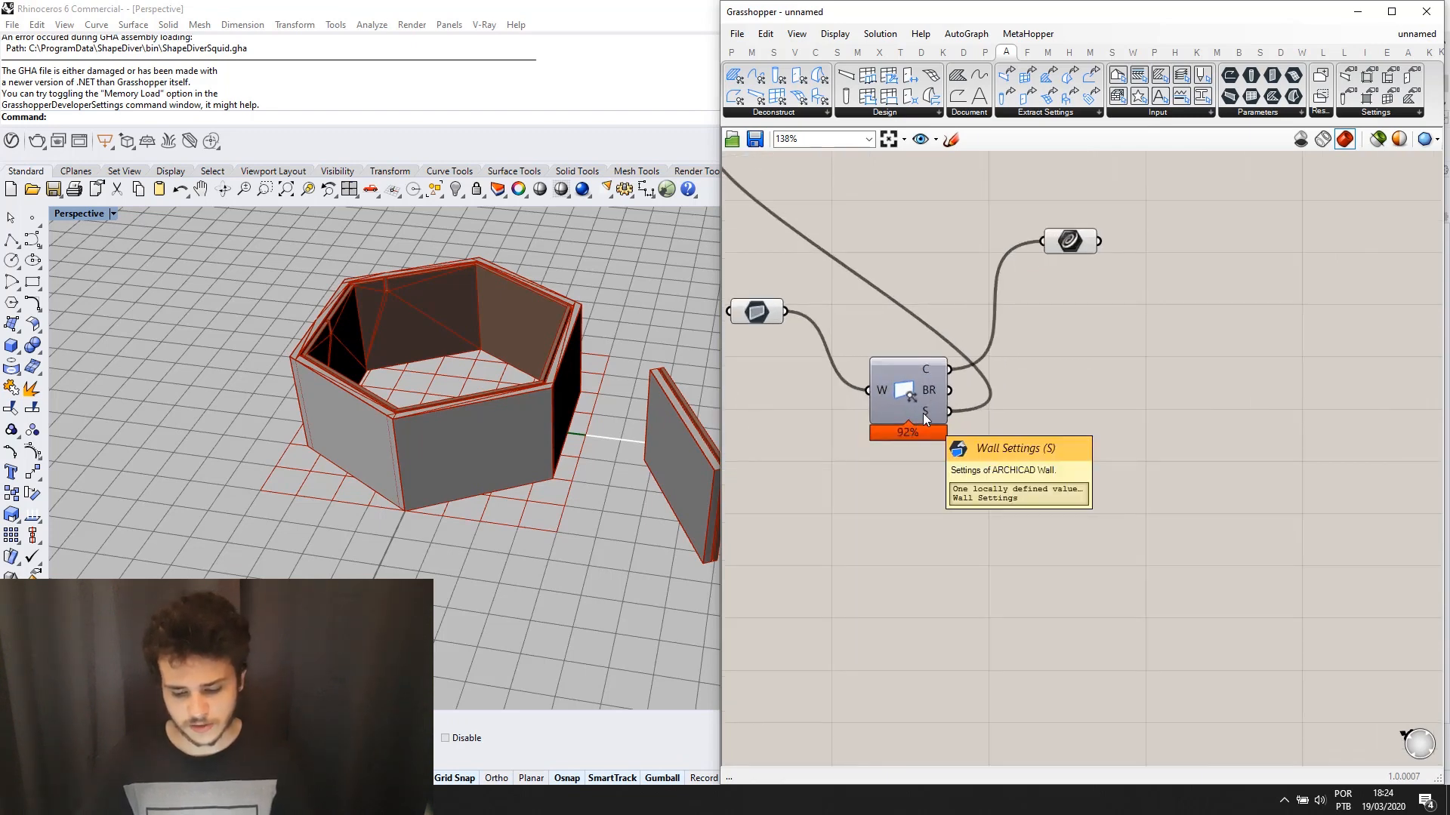
Add an Extract Wall Settings component, connect Deconstruct Wall's S output to its S input, and check its Height output.
scroll(929, 419, down, 1)
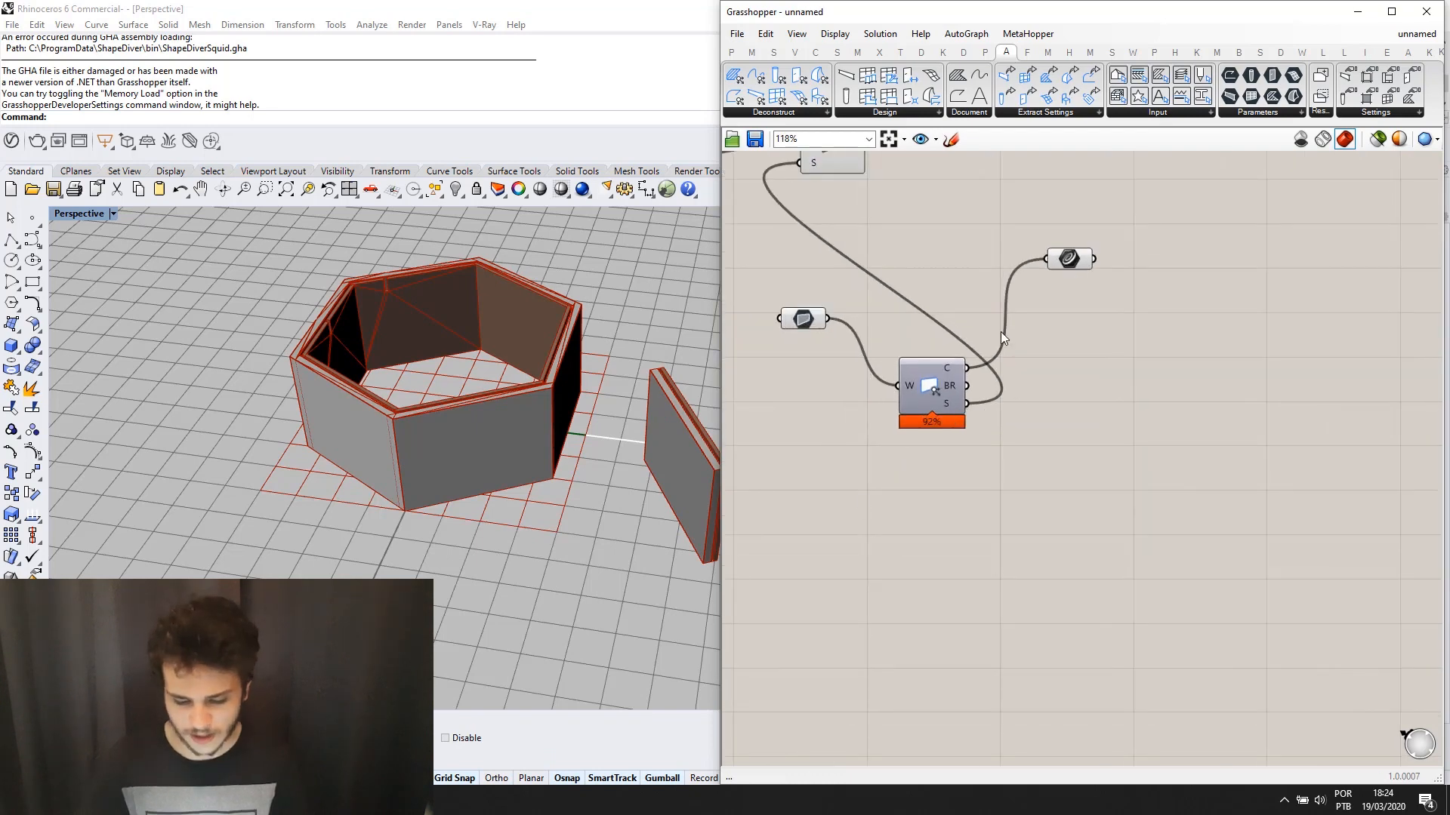
scroll(1001, 335, down, 2)
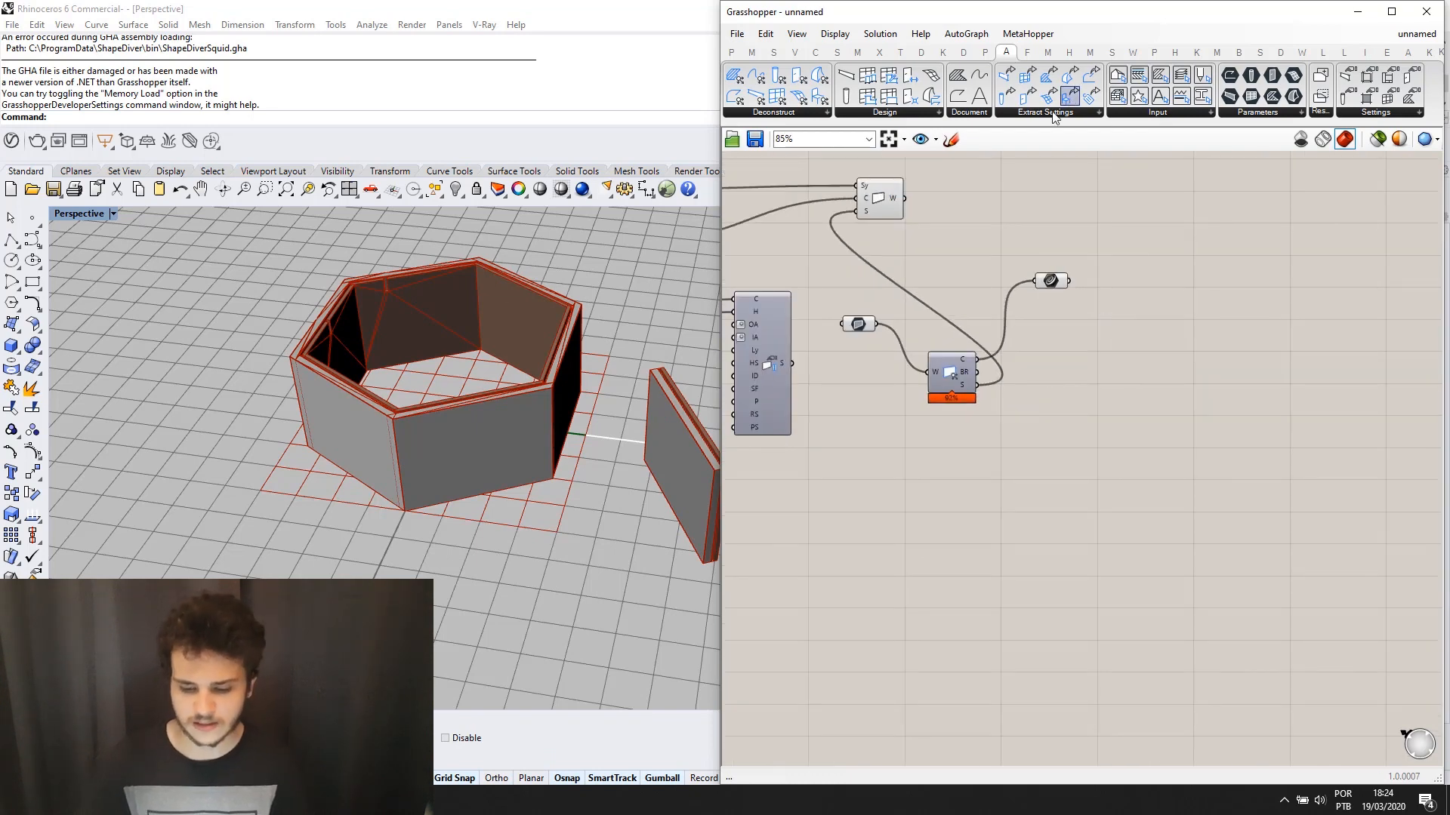
click(1020, 111)
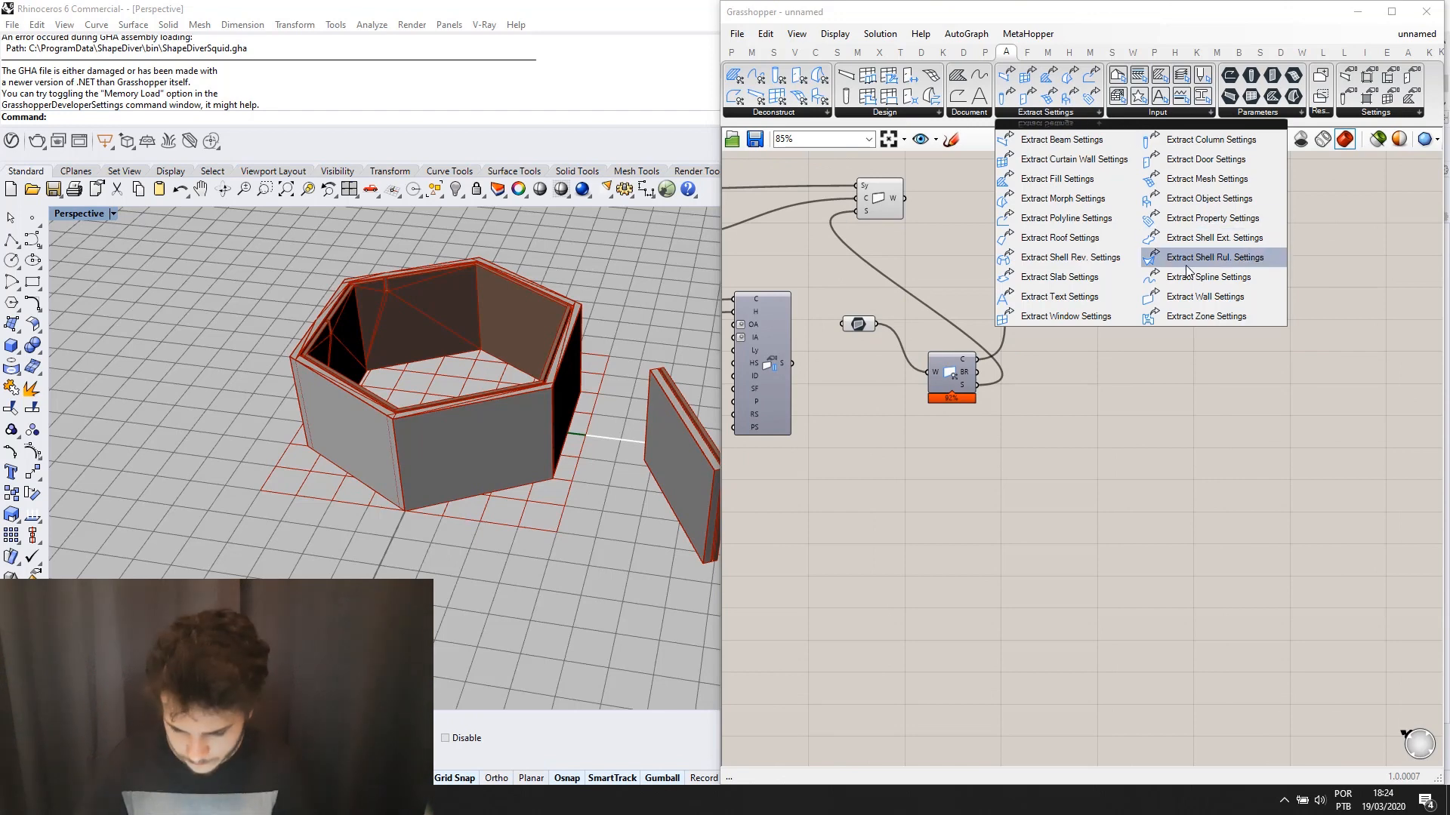
click(1207, 297)
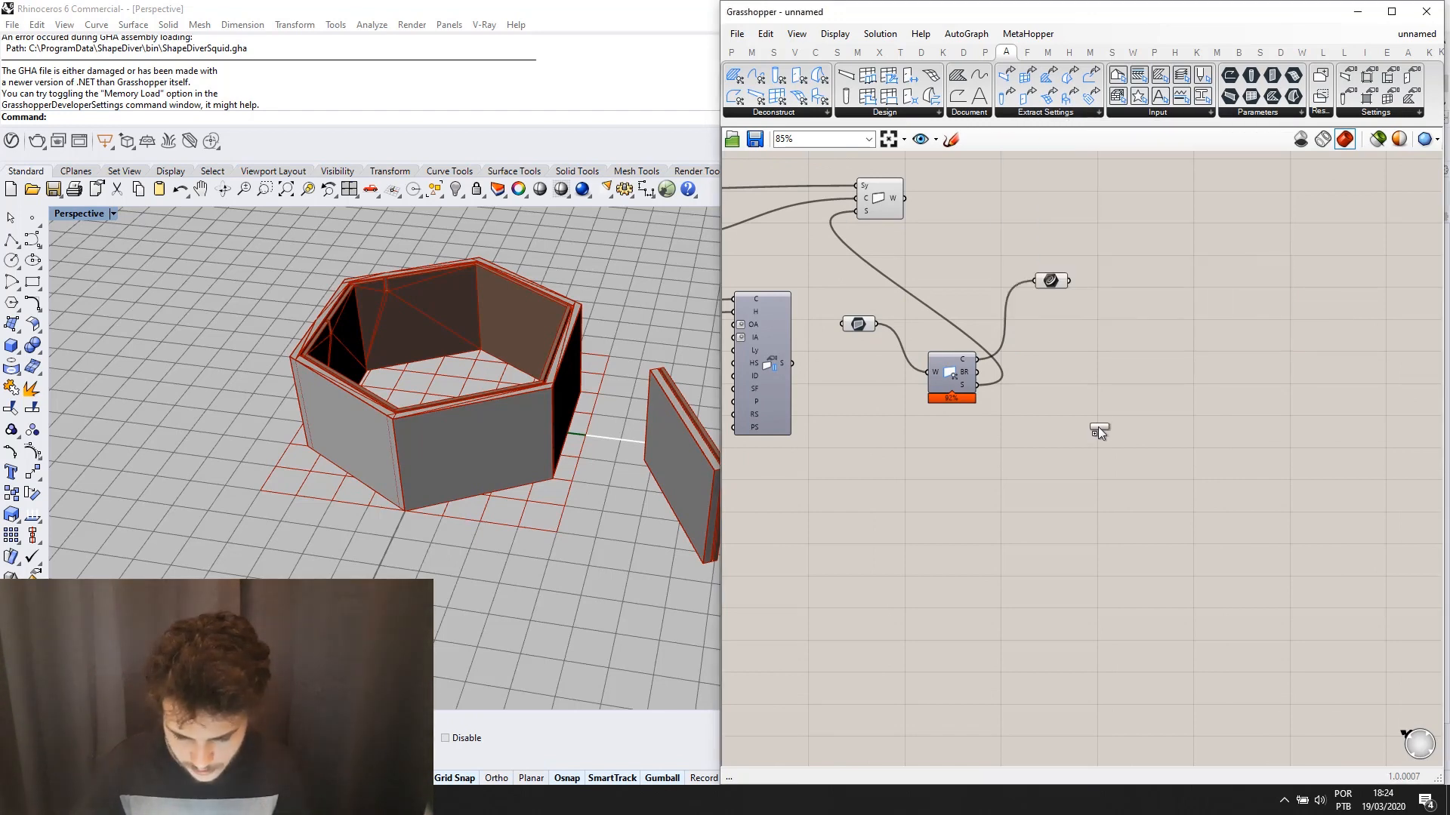
click(1096, 422)
drag(976, 386, 1073, 470)
scroll(1148, 446, up, 3)
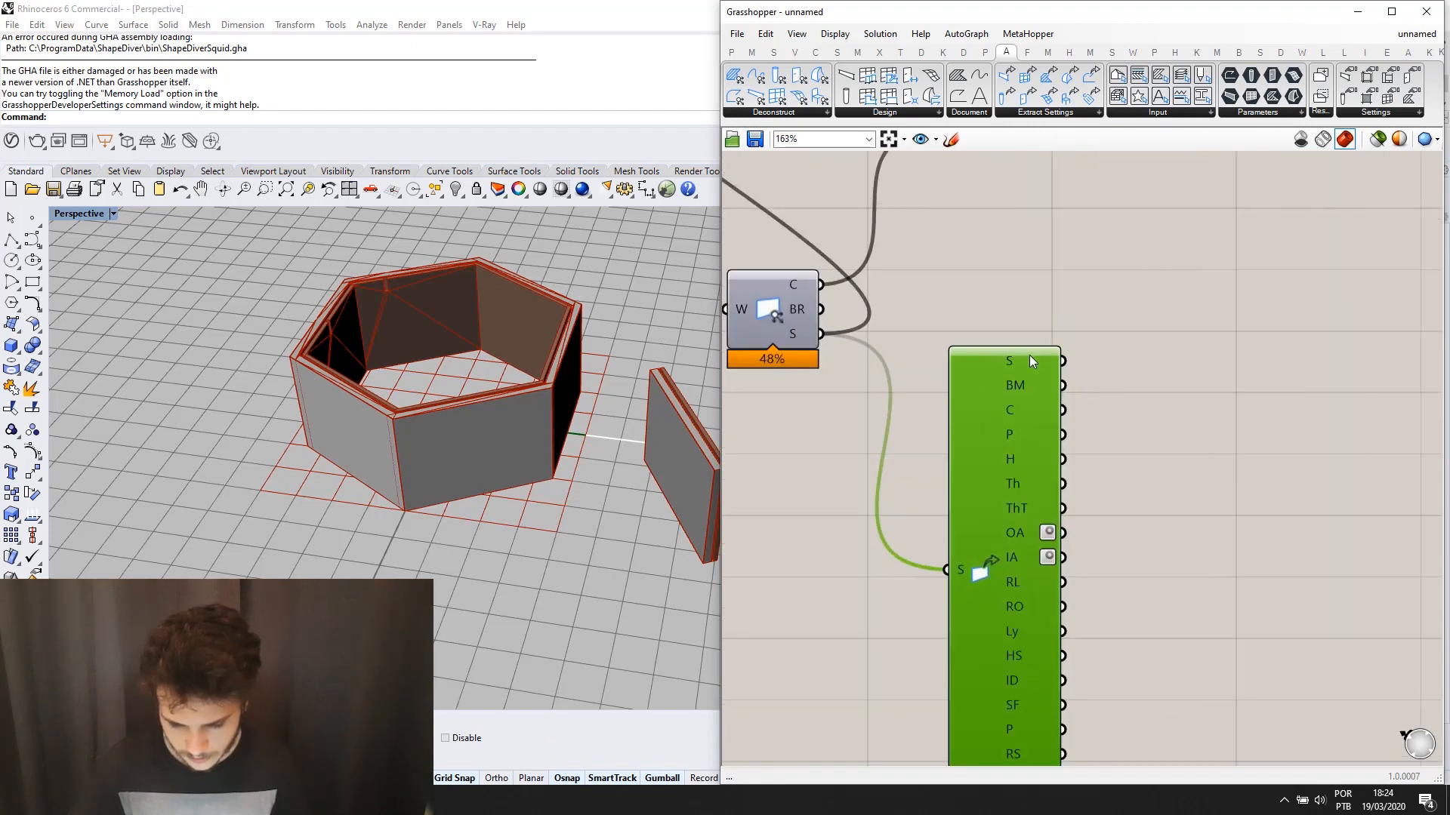
scroll(1031, 361, up, 2)
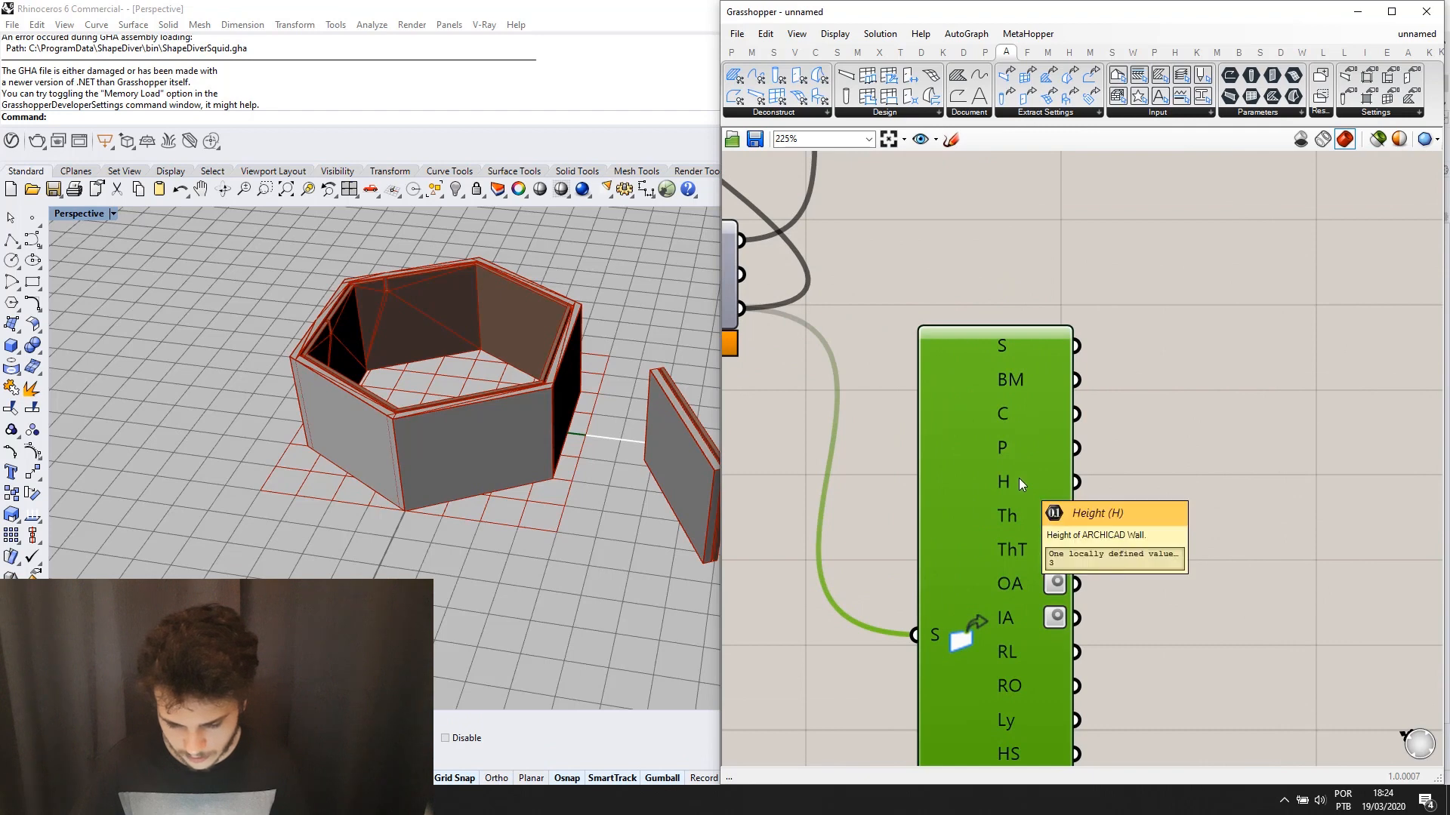
Move the Extract Wall Settings component slightly up, closer to the level of the Deconstruct Wall component.
scroll(1076, 379, down, 4)
scroll(1118, 311, down, 5)
right_drag(1076, 380, 1164, 389)
scroll(1048, 240, up, 3)
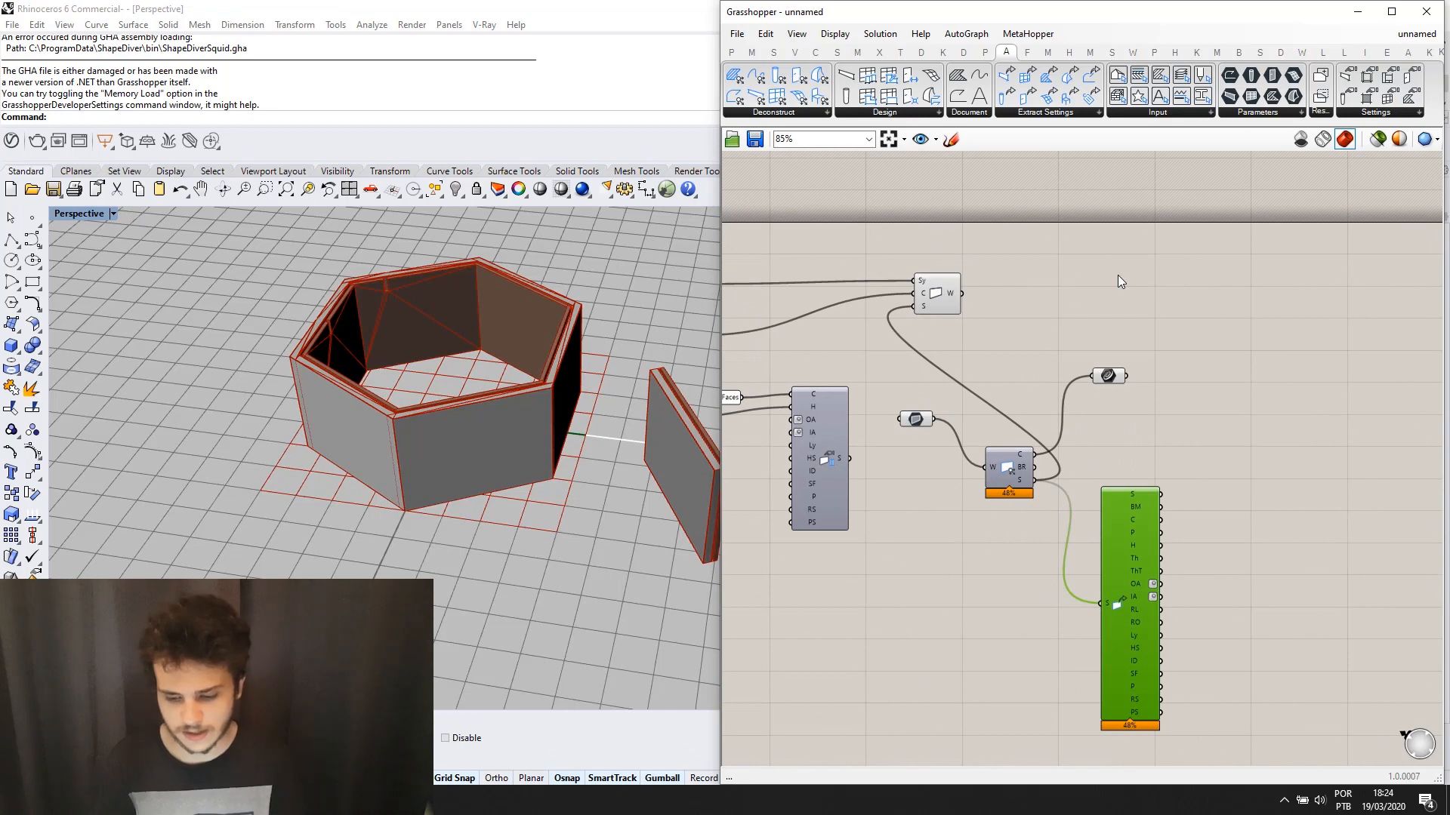
scroll(1406, 351, down, 1)
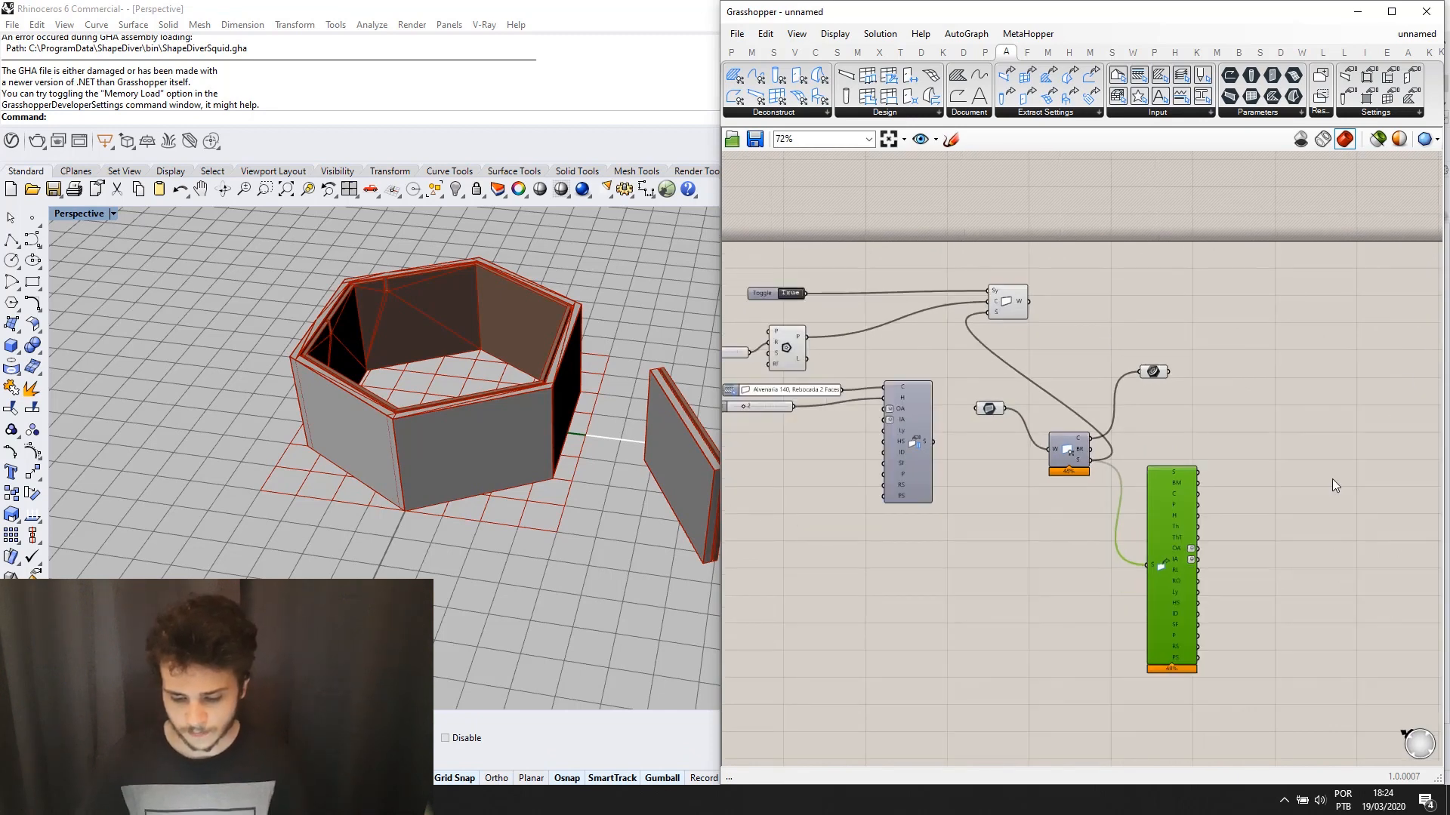
right_drag(1279, 544, 1276, 469)
scroll(1274, 468, up, 1)
drag(1162, 443, 1159, 408)
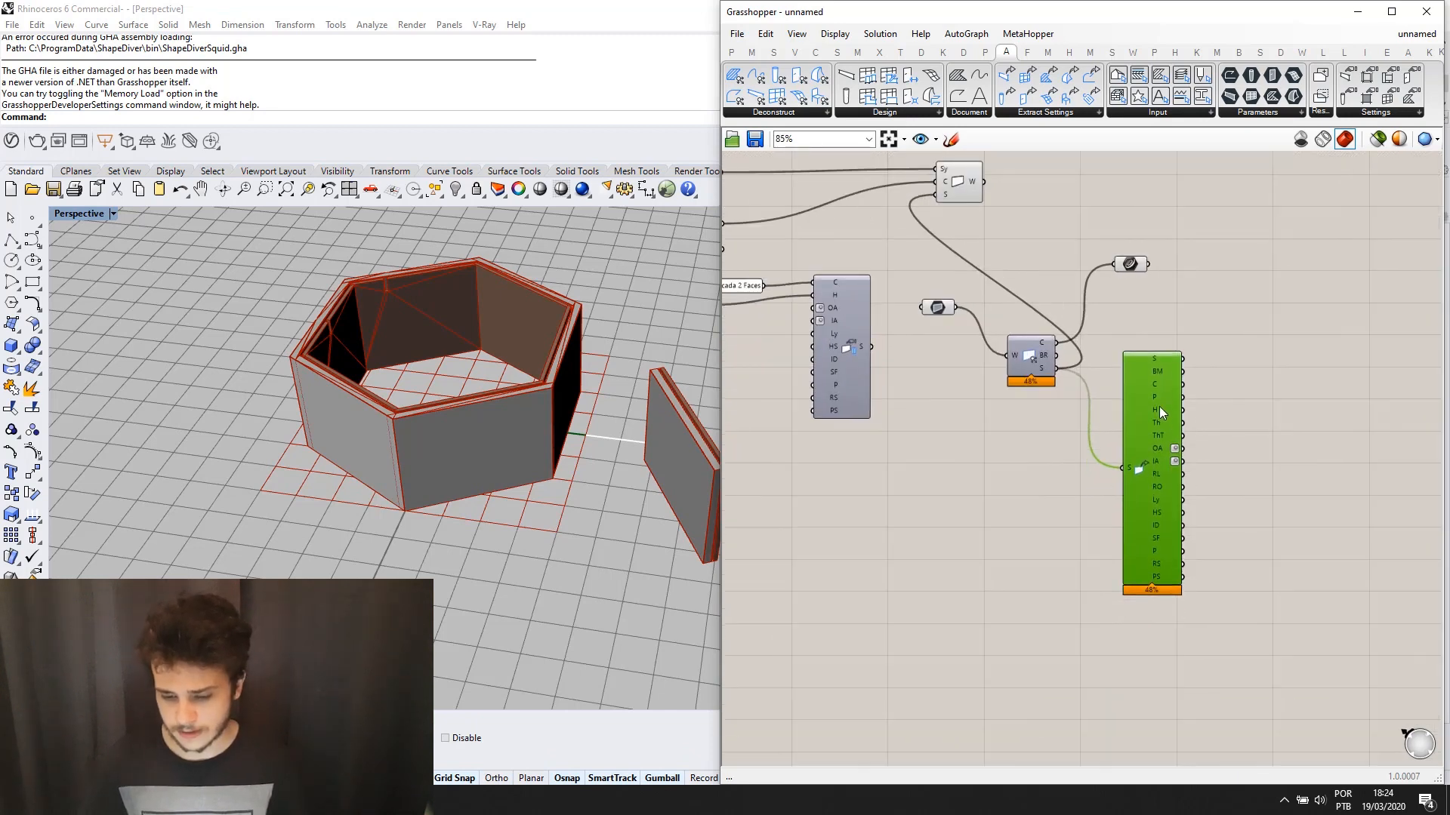
right_drag(1234, 296, 1192, 306)
scroll(1177, 303, down, 2)
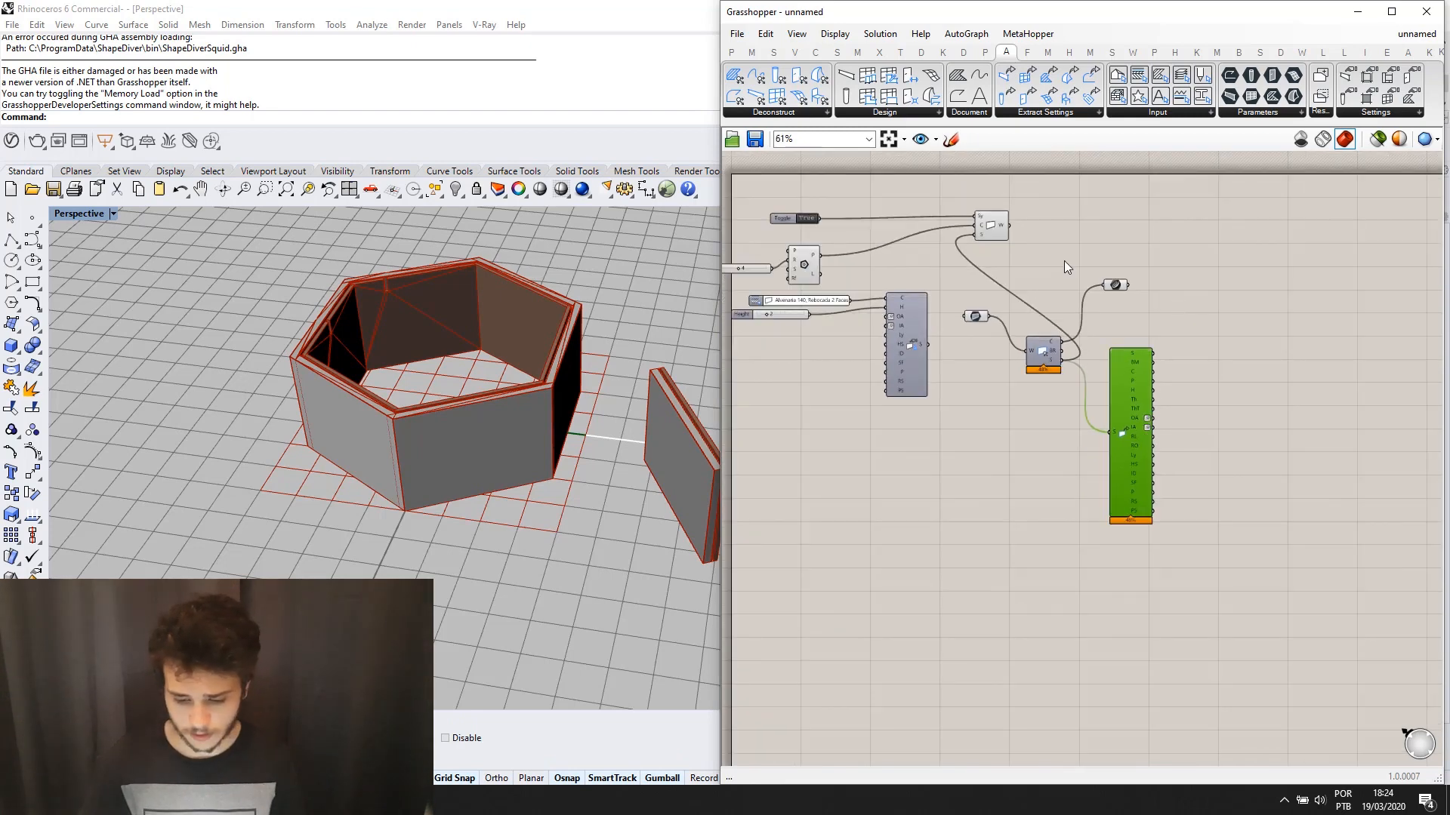
right_drag(977, 283, 1008, 285)
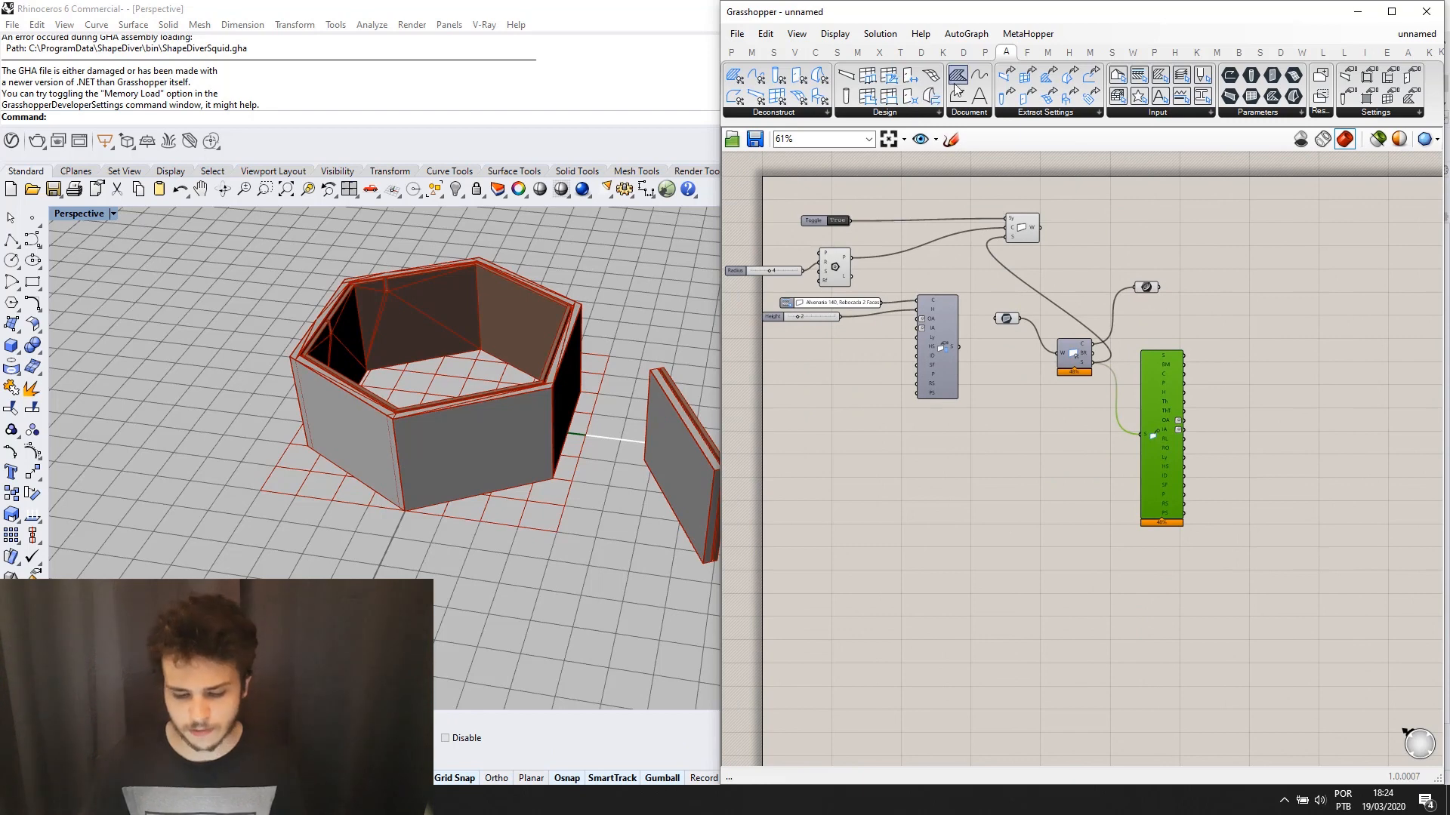
scroll(906, 223, up, 1)
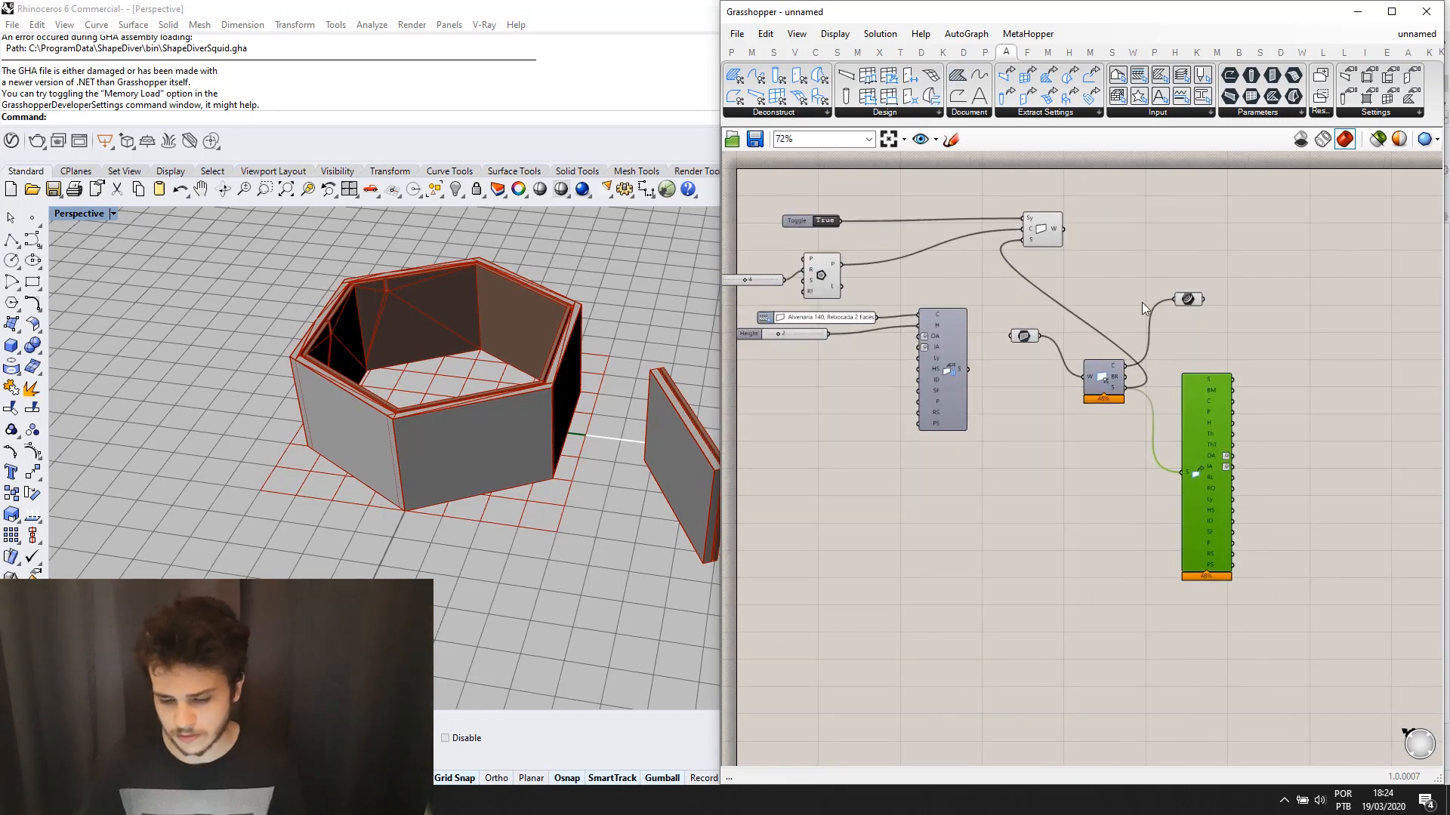
right_drag(1270, 288, 1227, 299)
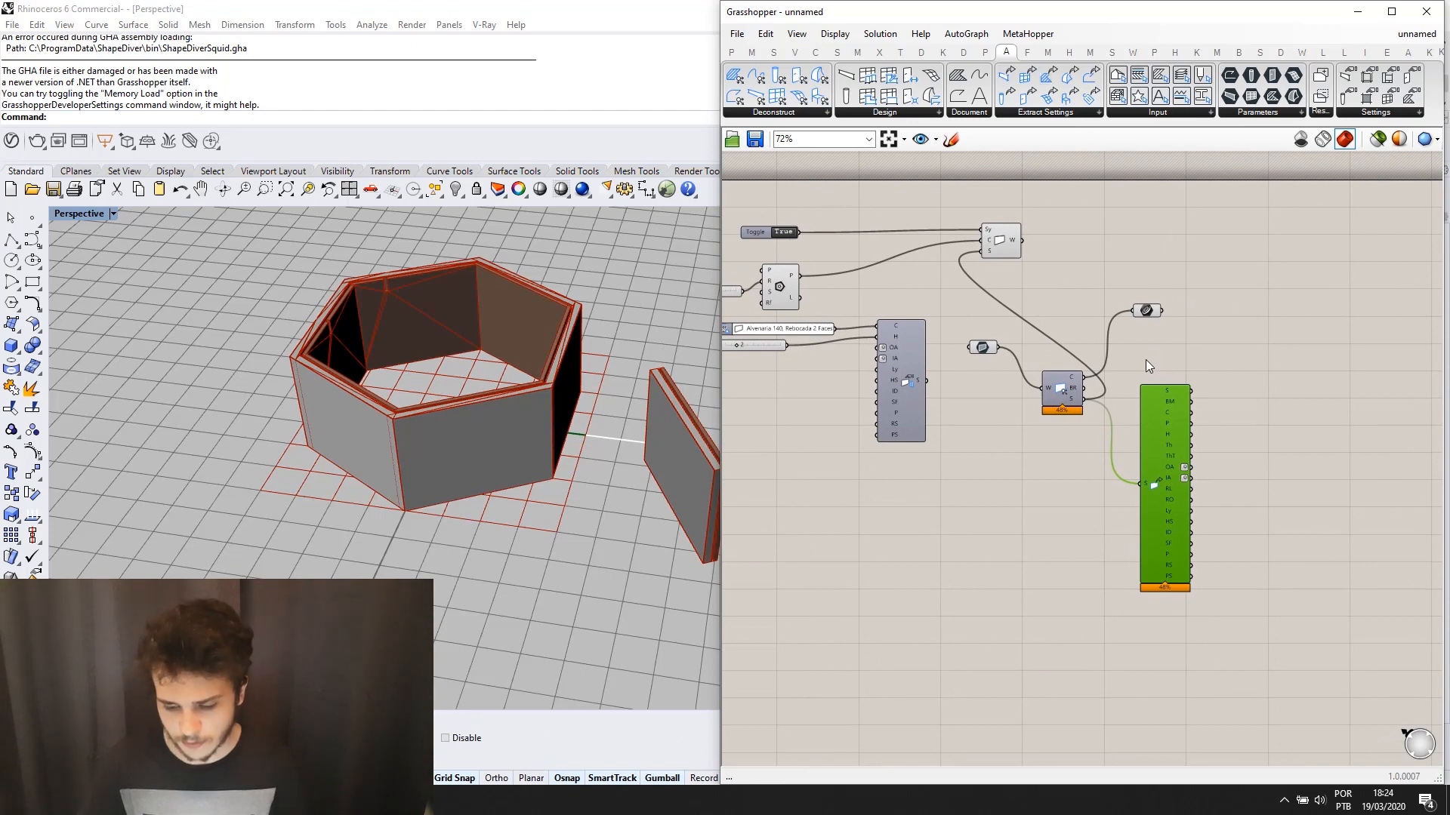
scroll(1103, 374, up, 1)
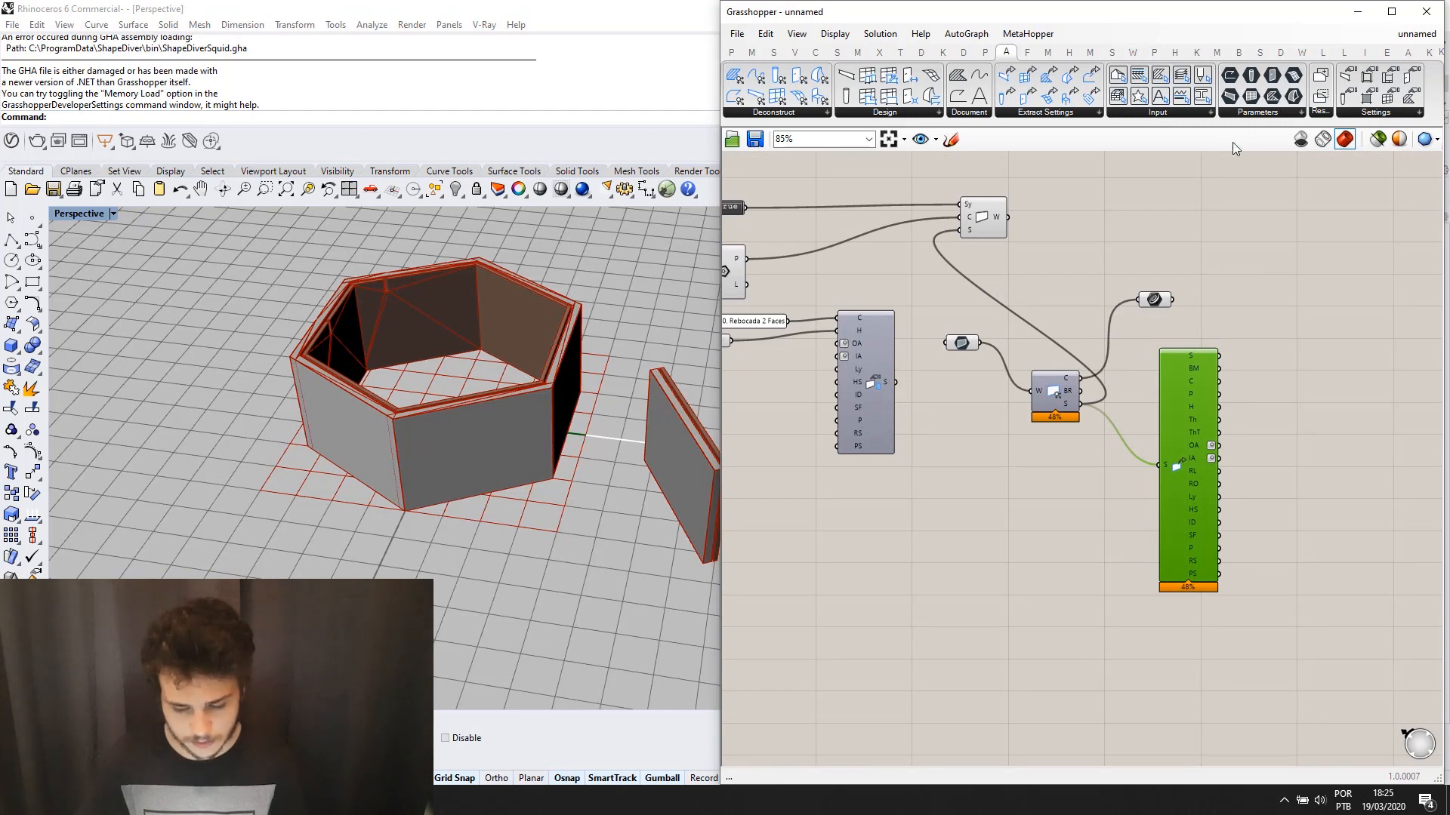
scroll(927, 369, up, 1)
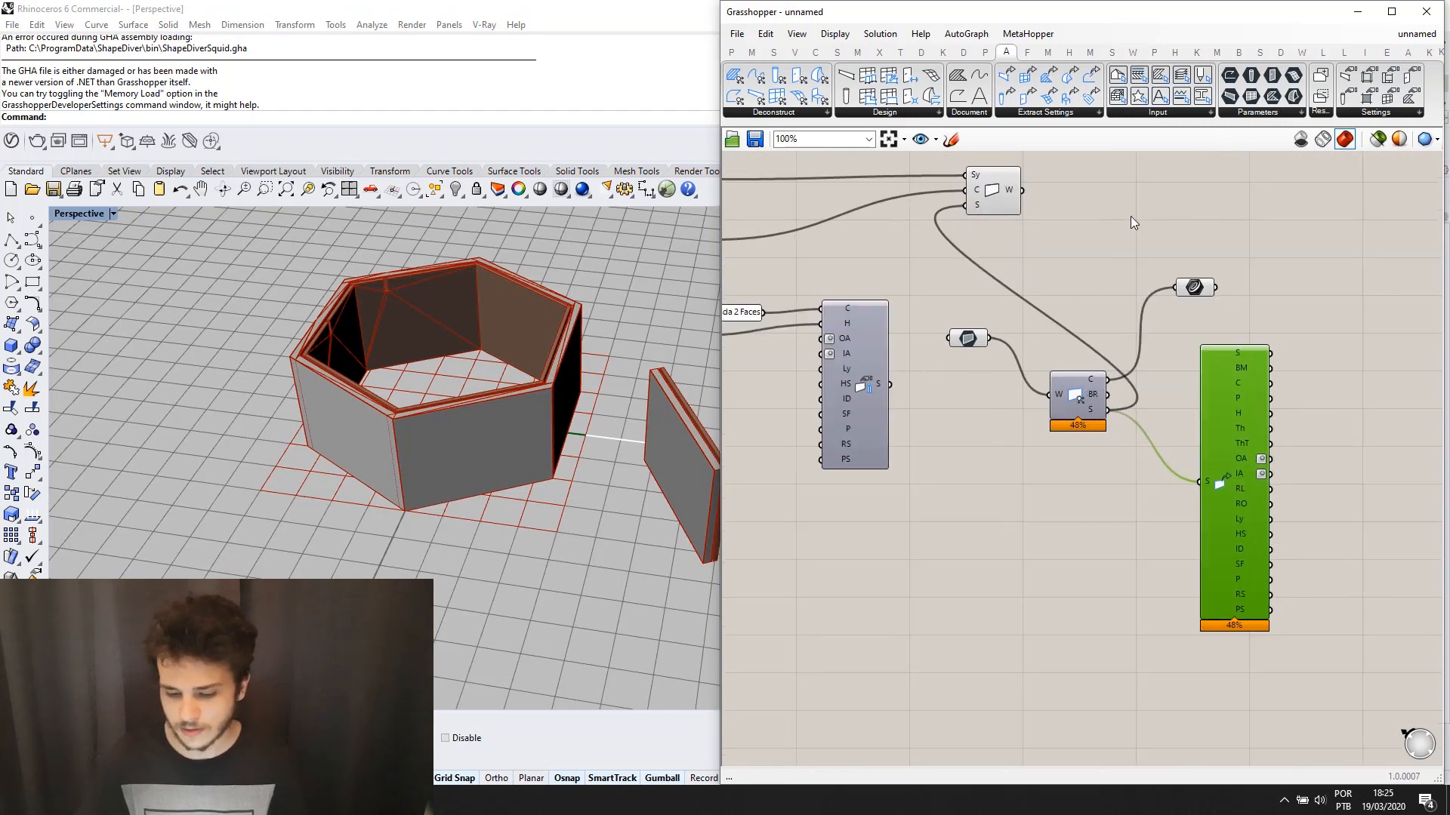
Add a 2D Fill component from the Document group to the canvas above Extract Wall Settings.
scroll(868, 246, down, 1)
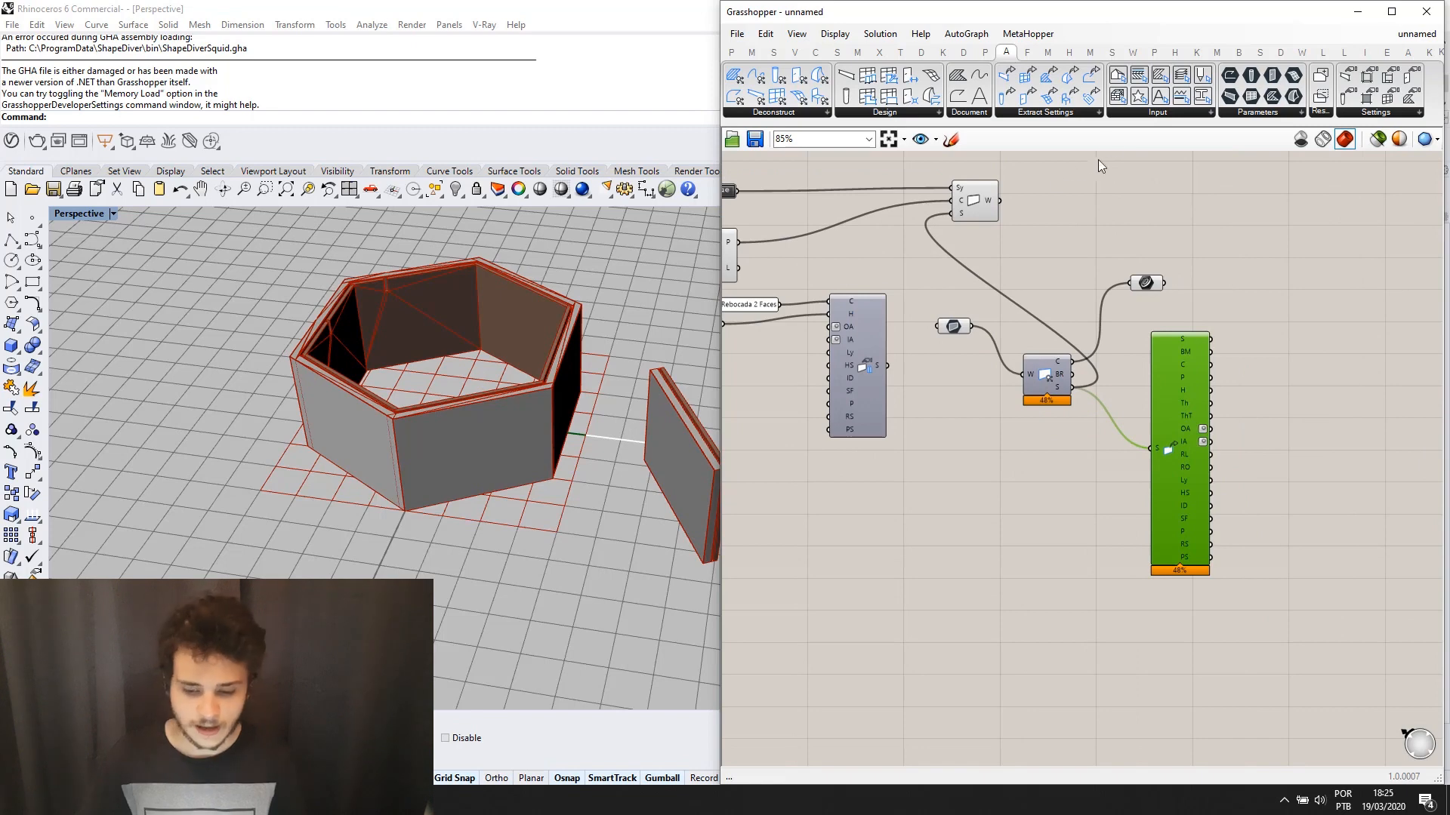
scroll(1031, 182, down, 1)
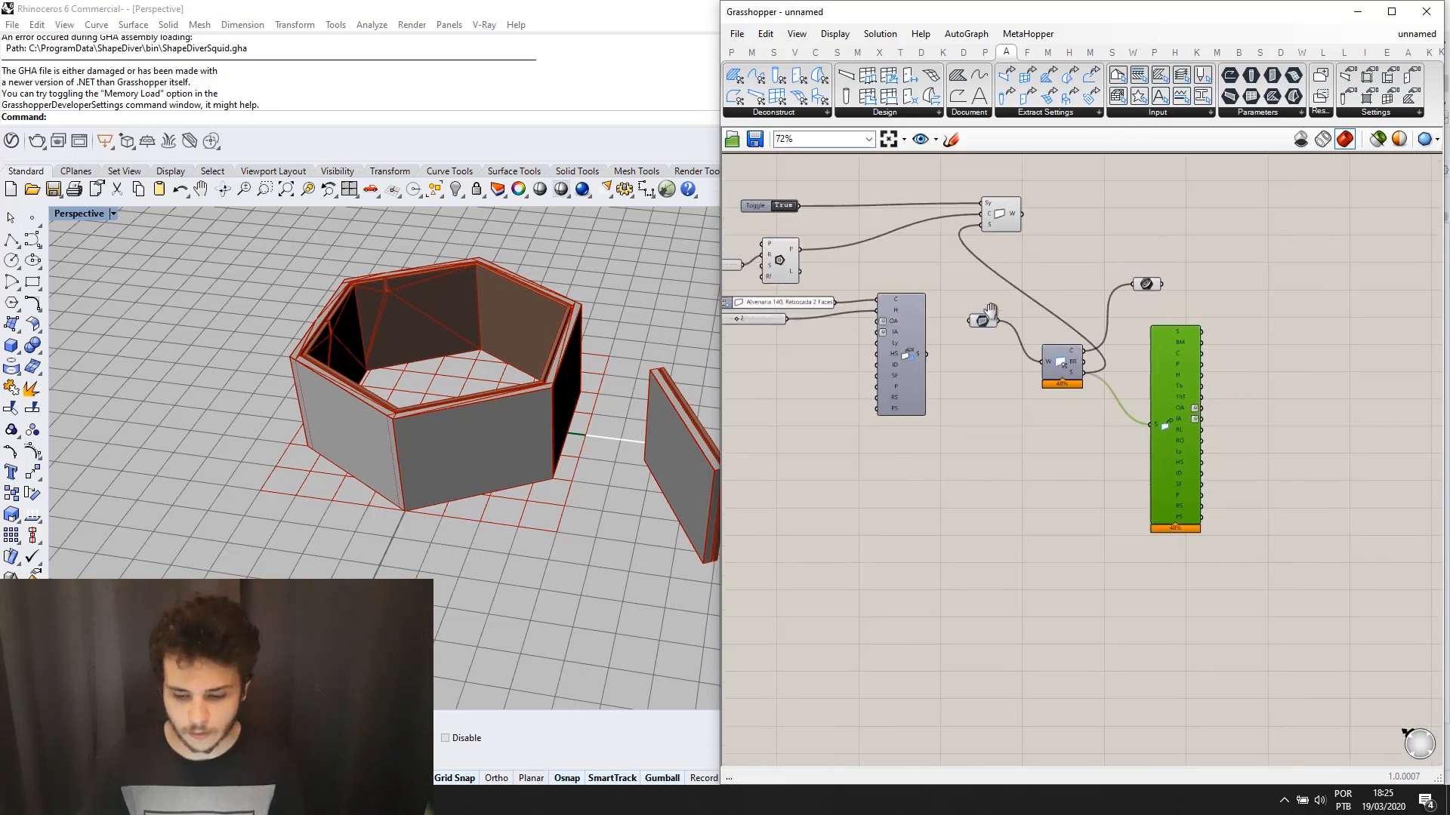
scroll(994, 282, up, 2)
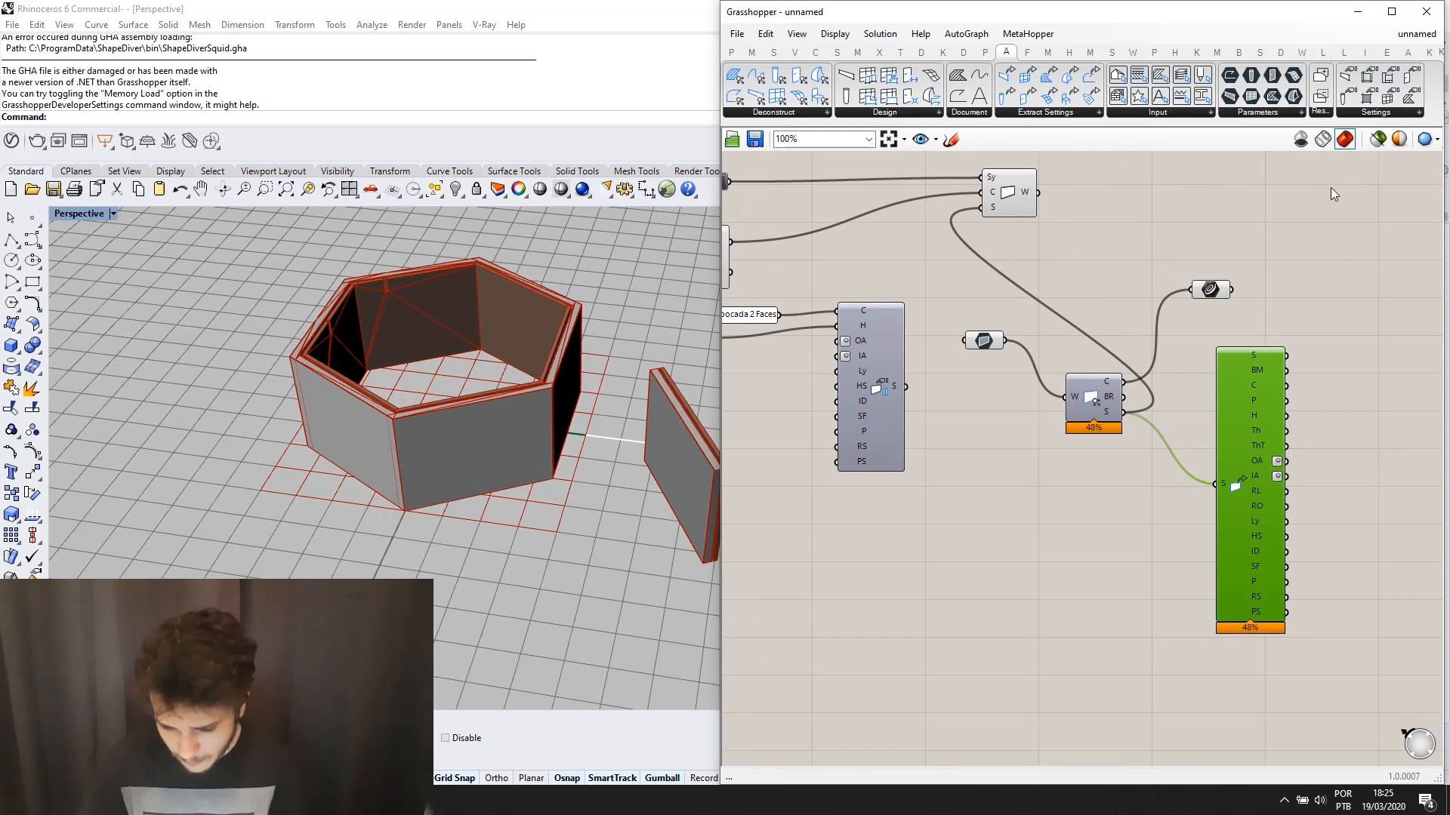
scroll(1216, 243, down, 1)
scroll(1192, 241, up, 1)
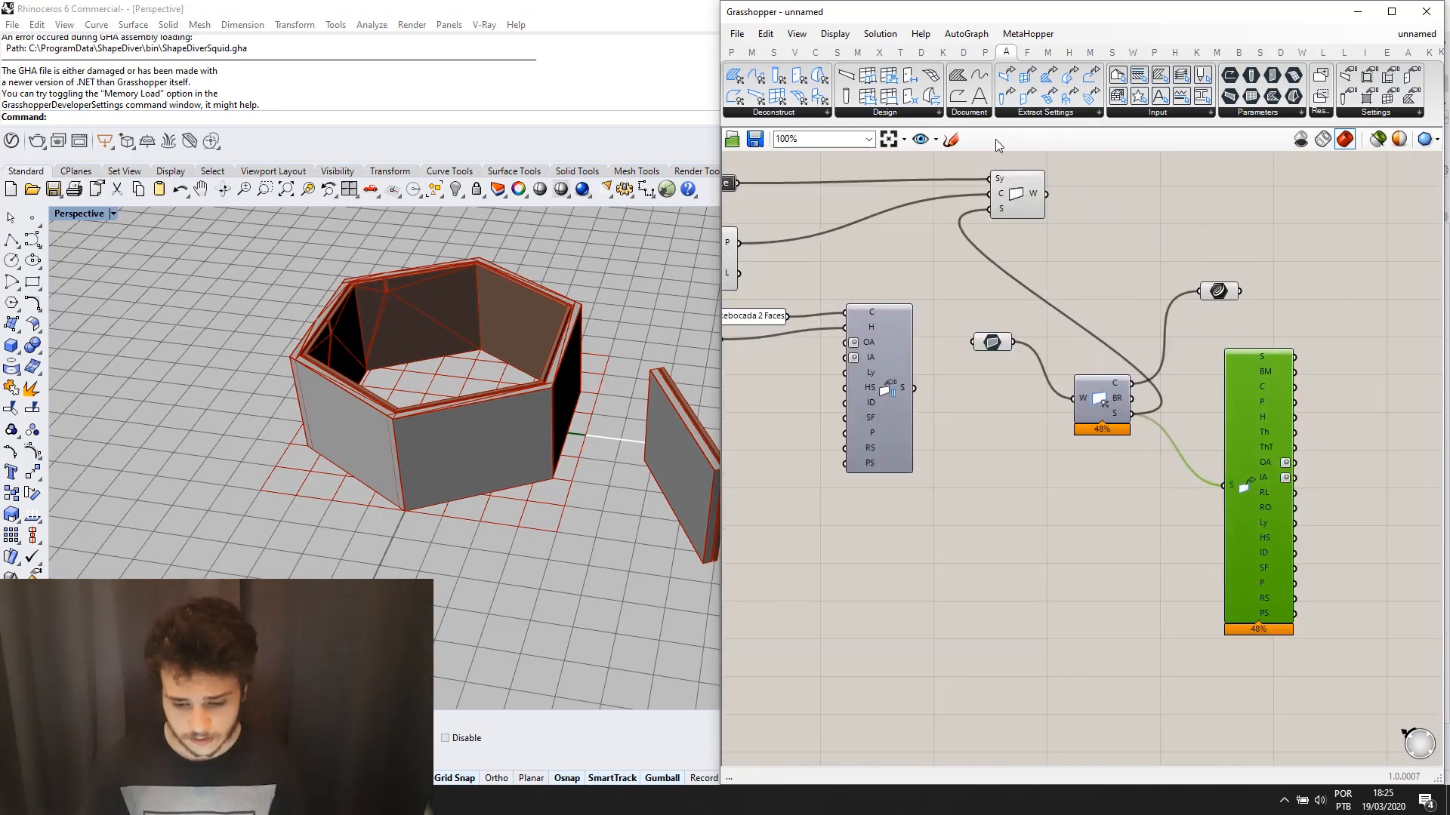
click(984, 114)
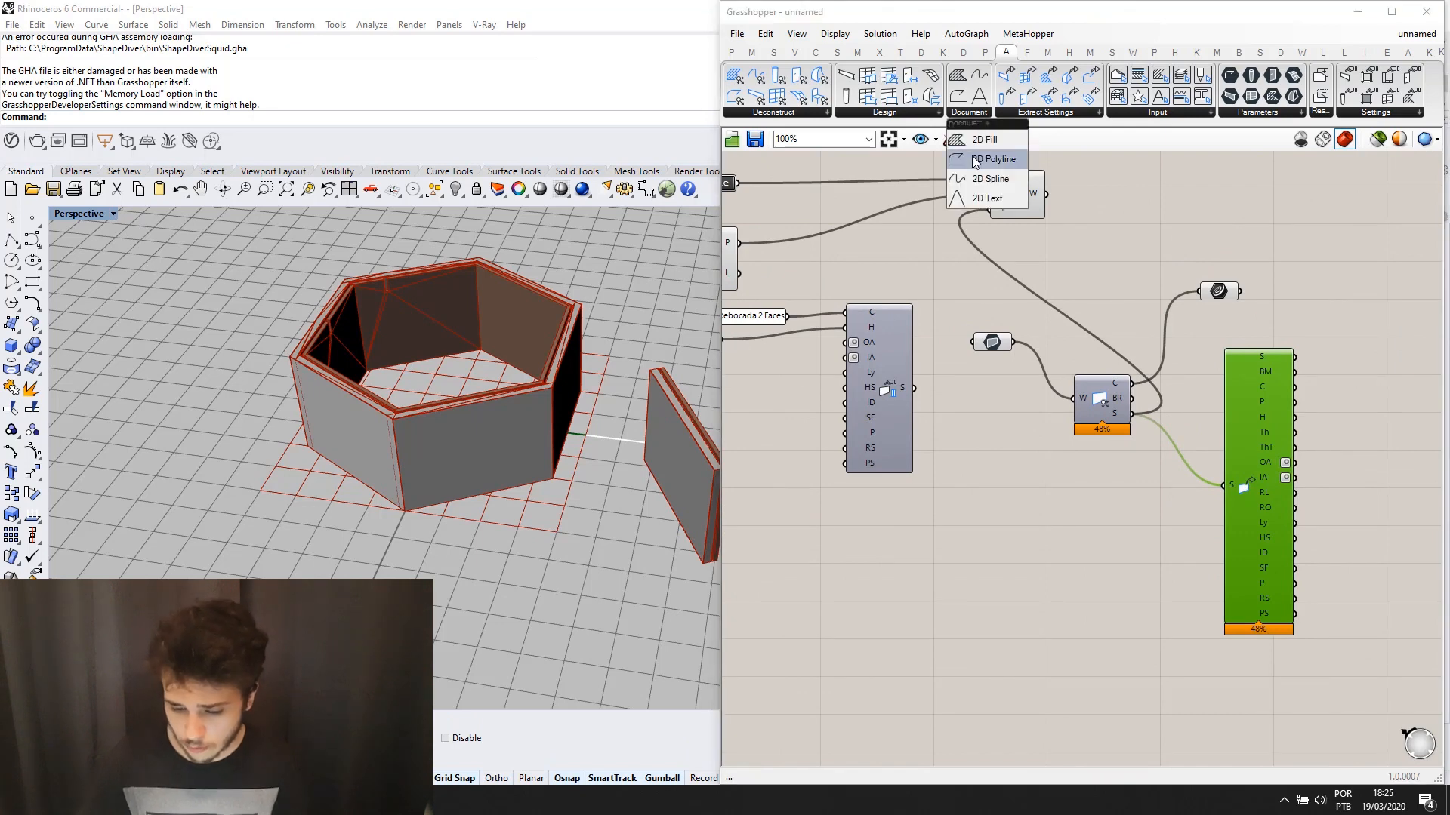
drag(993, 161, 1257, 232)
click(1179, 182)
scroll(1179, 182, up, 2)
scroll(1253, 232, down, 2)
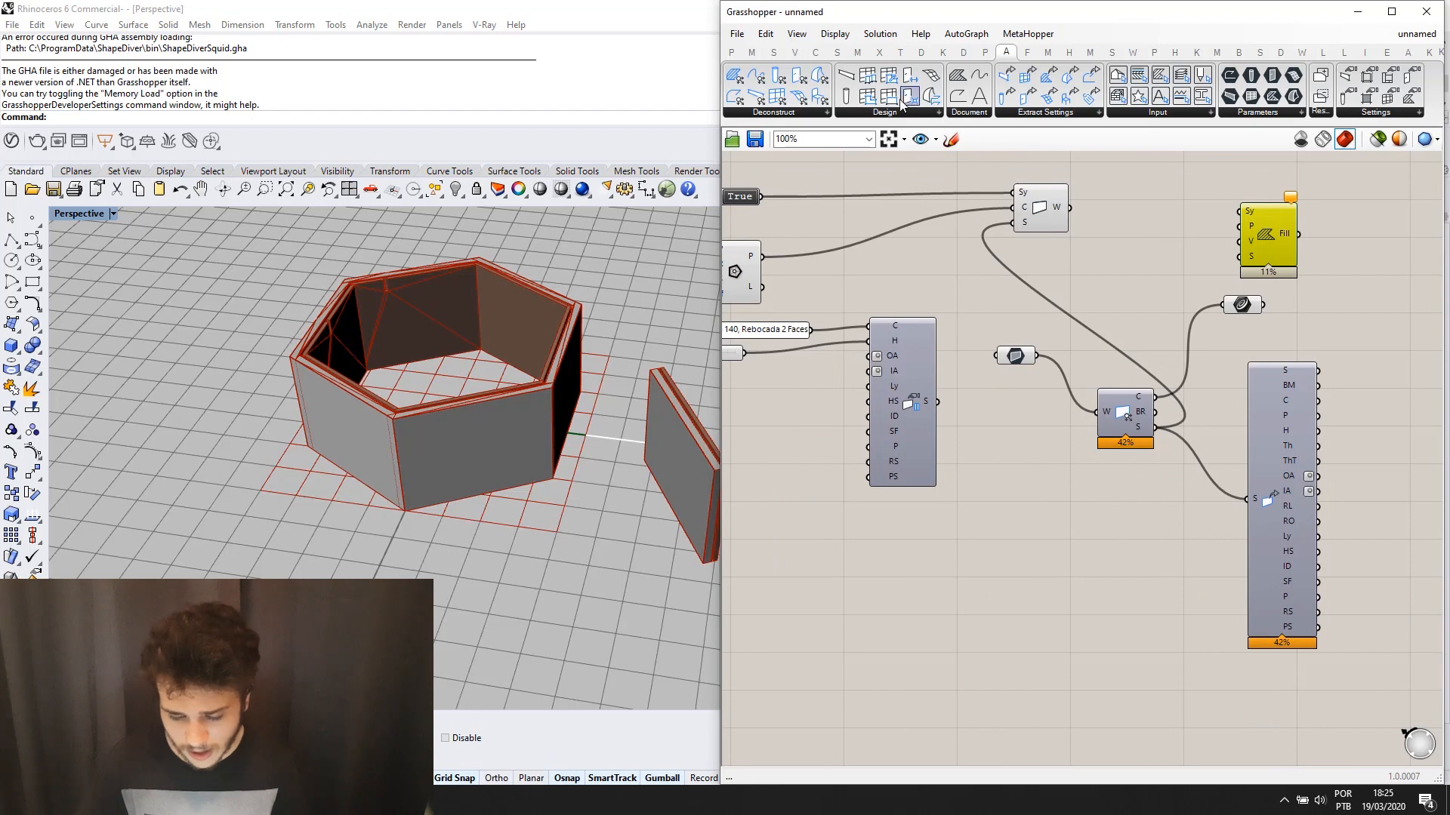
Move the 2D Fill component further right into the open canvas area above Extract Wall Settings.
right_drag(1291, 279, 1120, 298)
drag(1099, 265, 1208, 256)
scroll(1203, 260, up, 1)
scroll(1202, 260, up, 1)
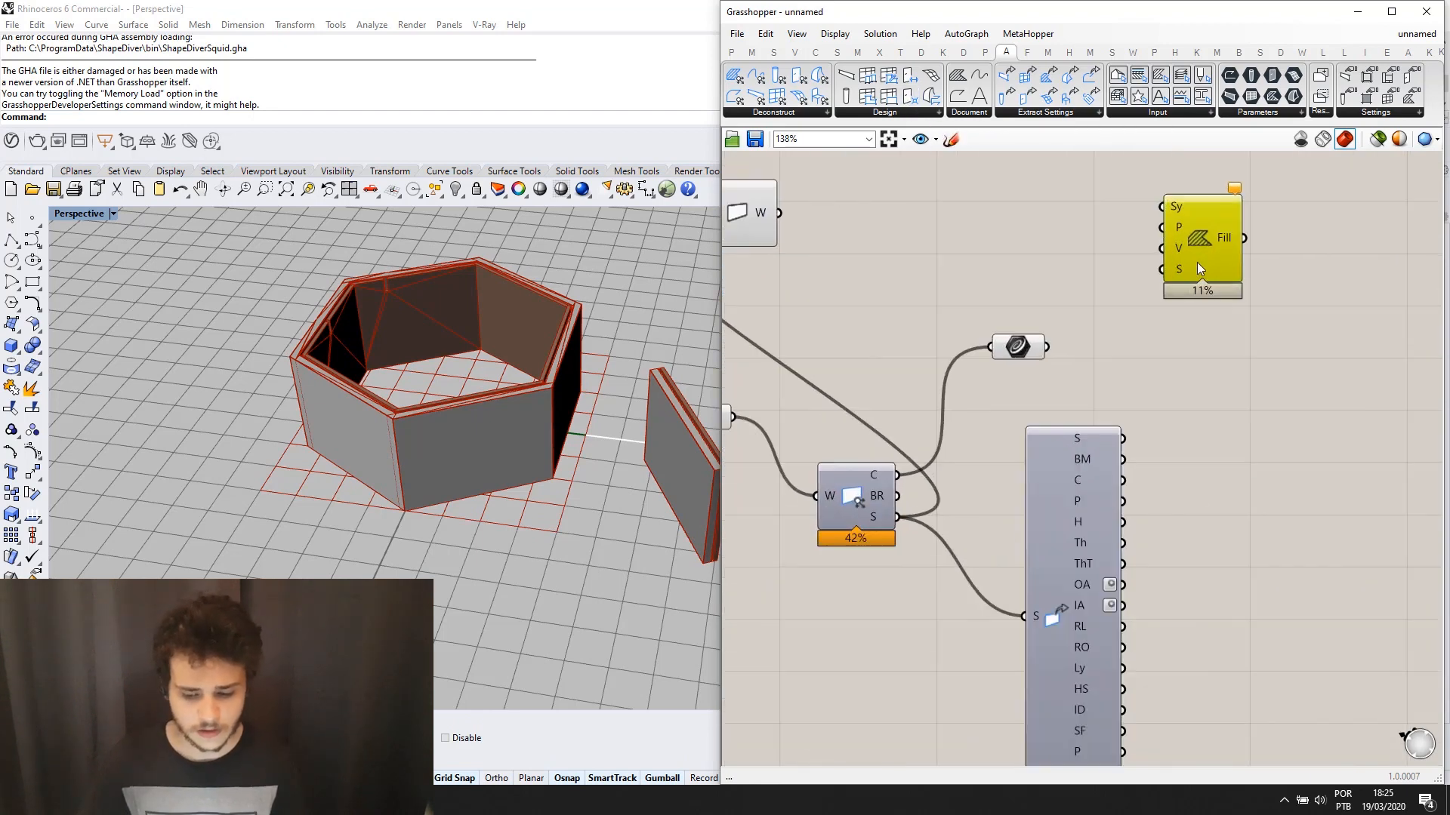
scroll(927, 279, down, 1)
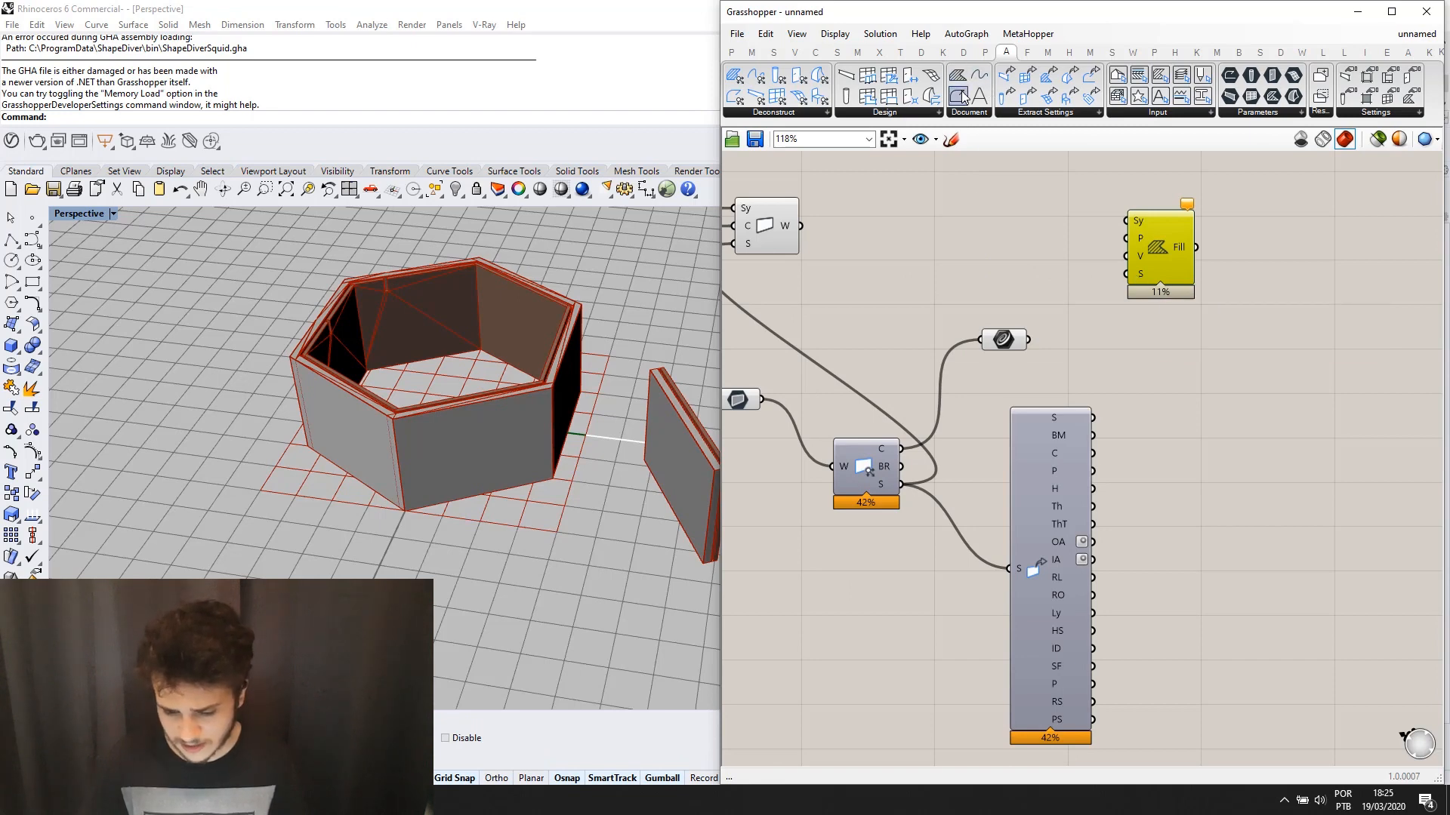
Examine the 2D Fill component's description and its Sy, P, V and S inputs, including the Polygon input's requirements.
scroll(1154, 252, up, 3)
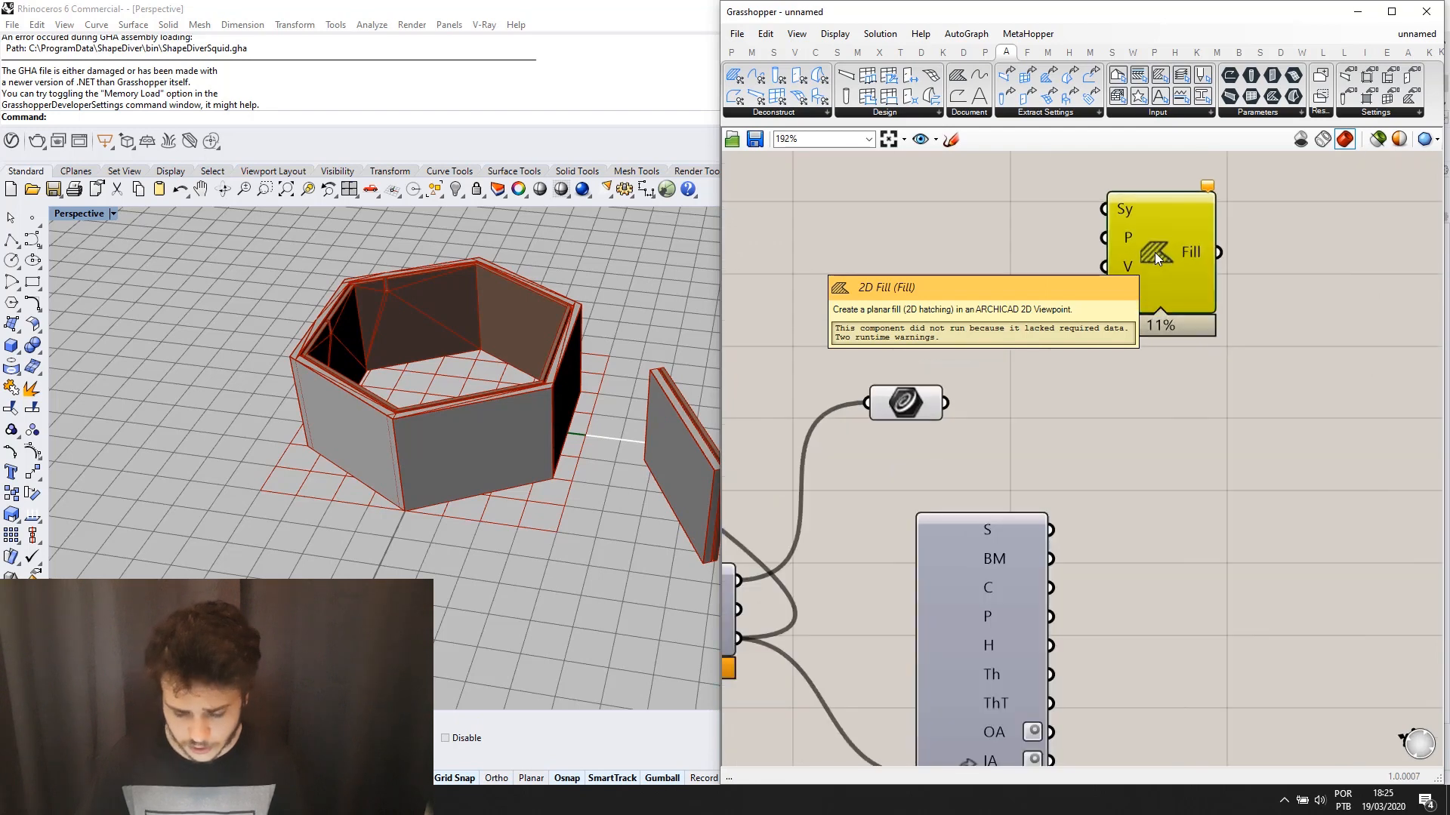
click(1133, 391)
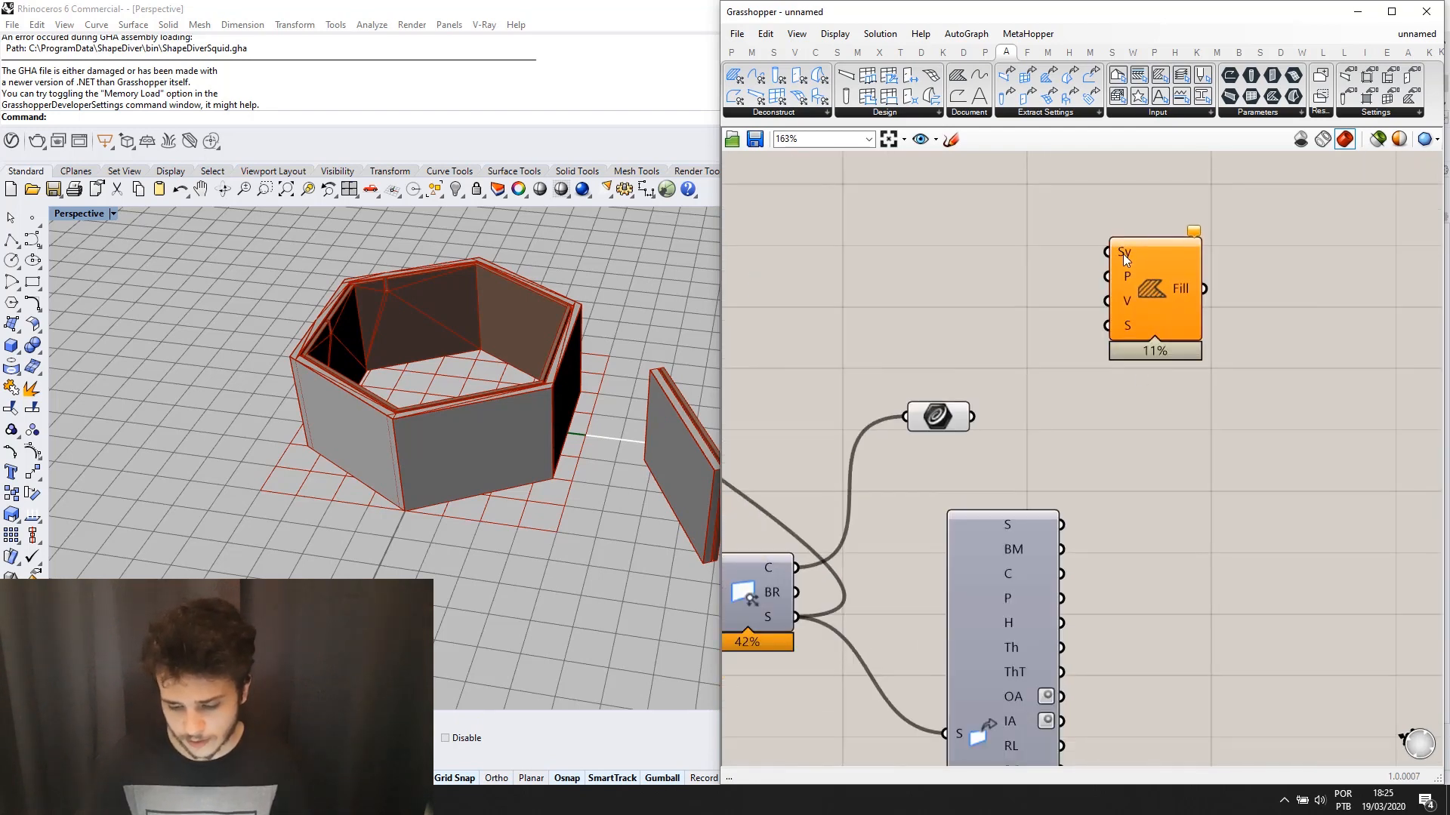
scroll(1122, 253, up, 2)
scroll(1122, 253, down, 5)
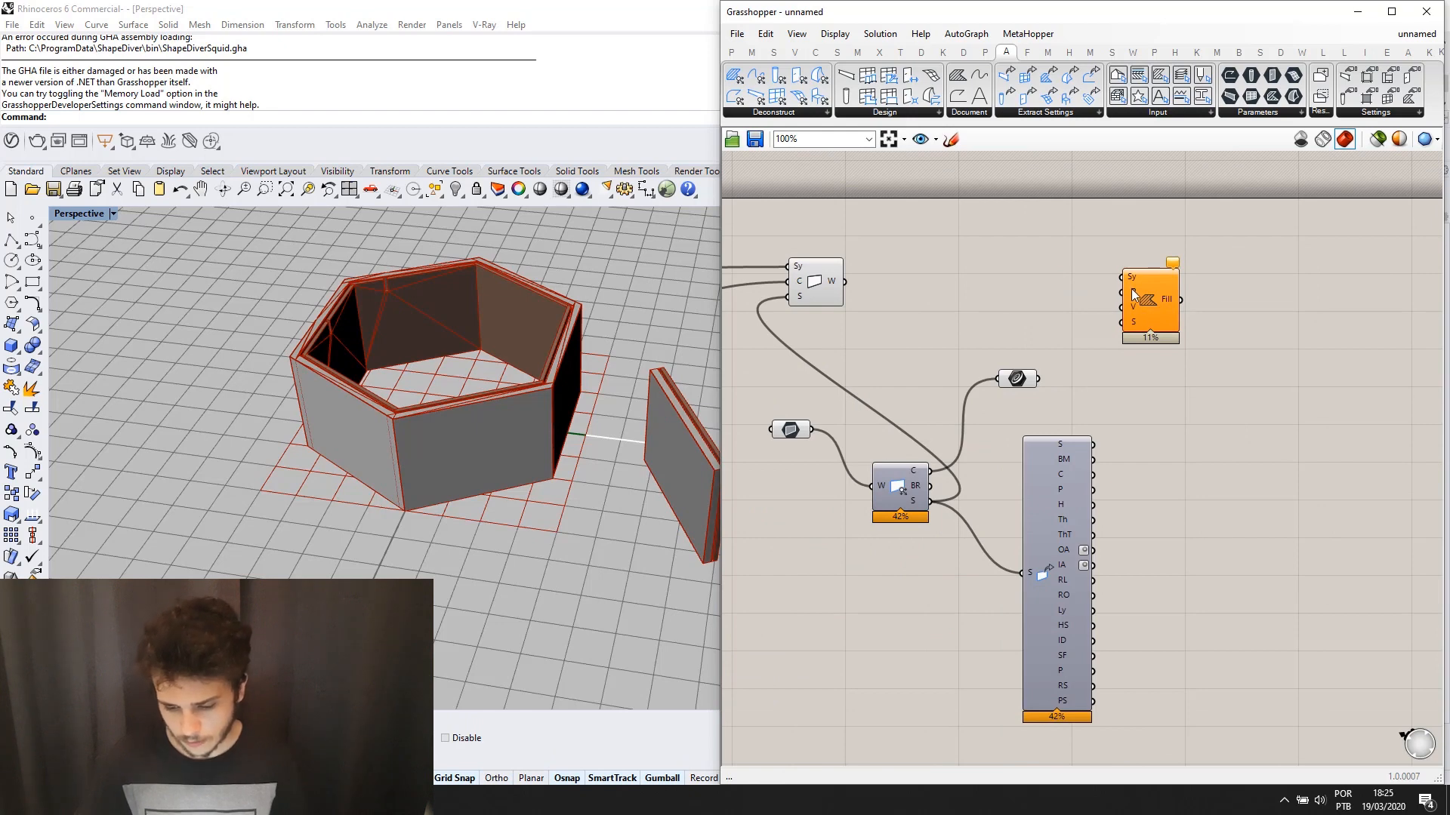
scroll(1134, 291, up, 3)
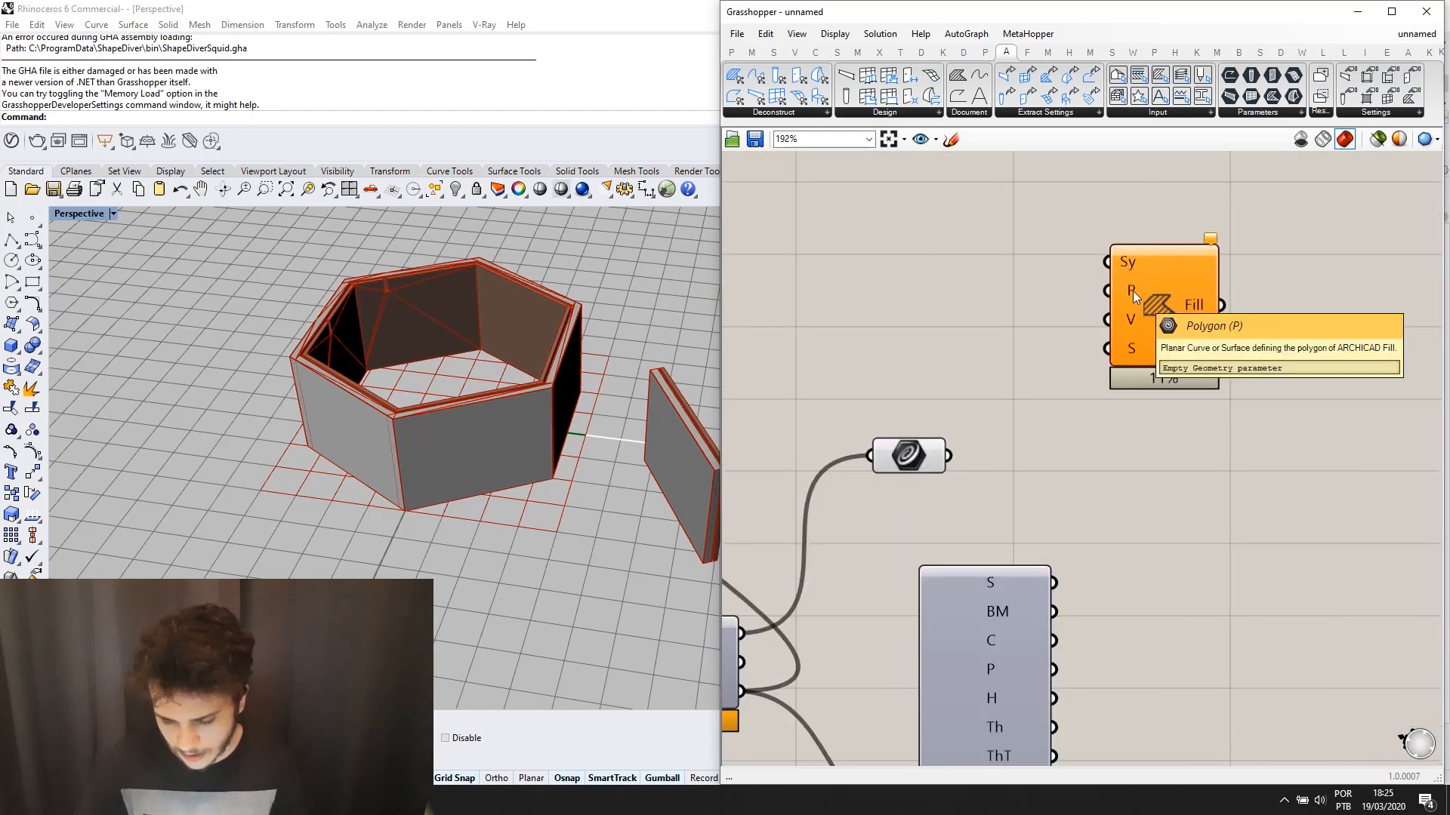
scroll(1132, 291, down, 5)
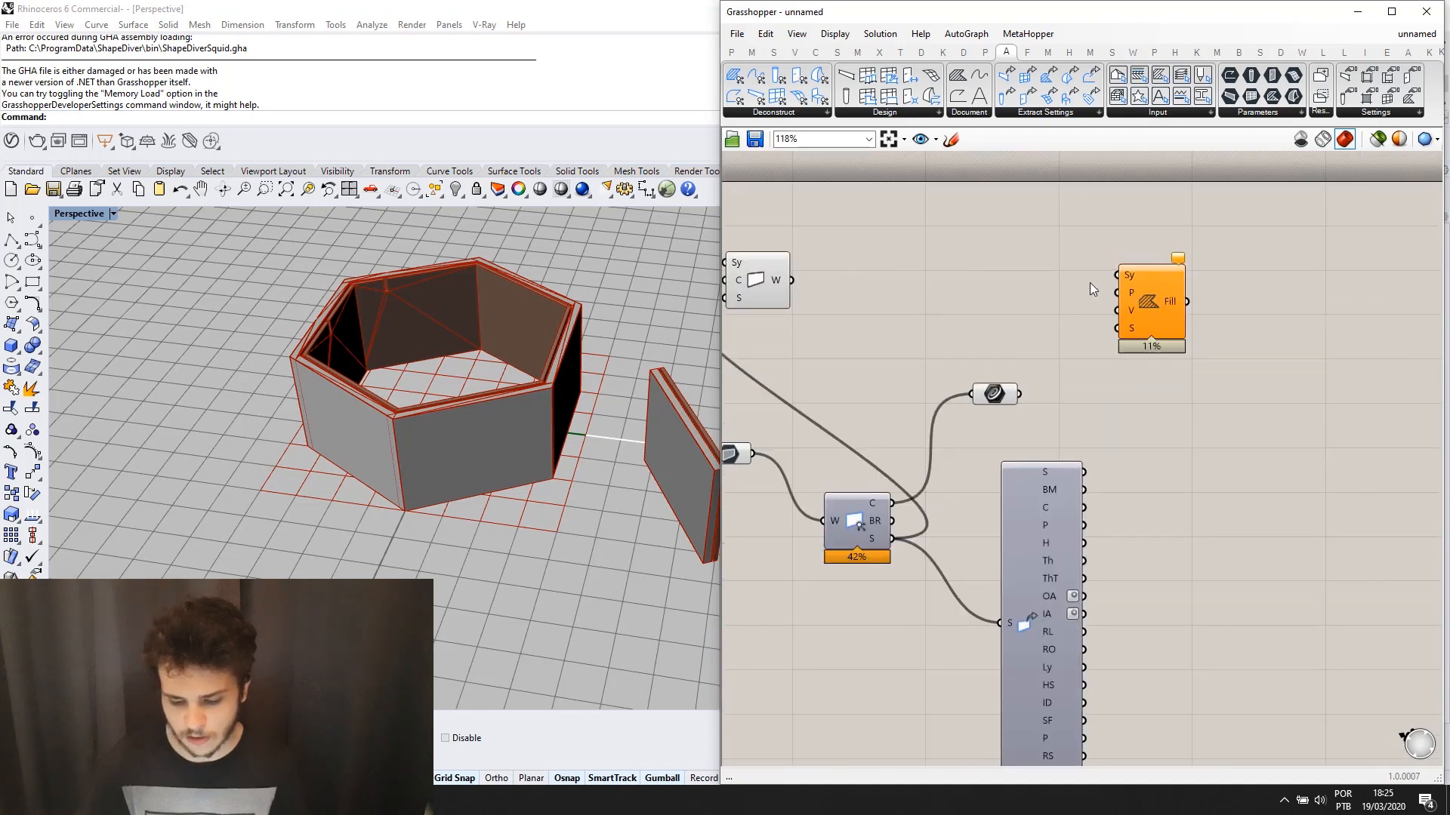
scroll(1129, 308, up, 3)
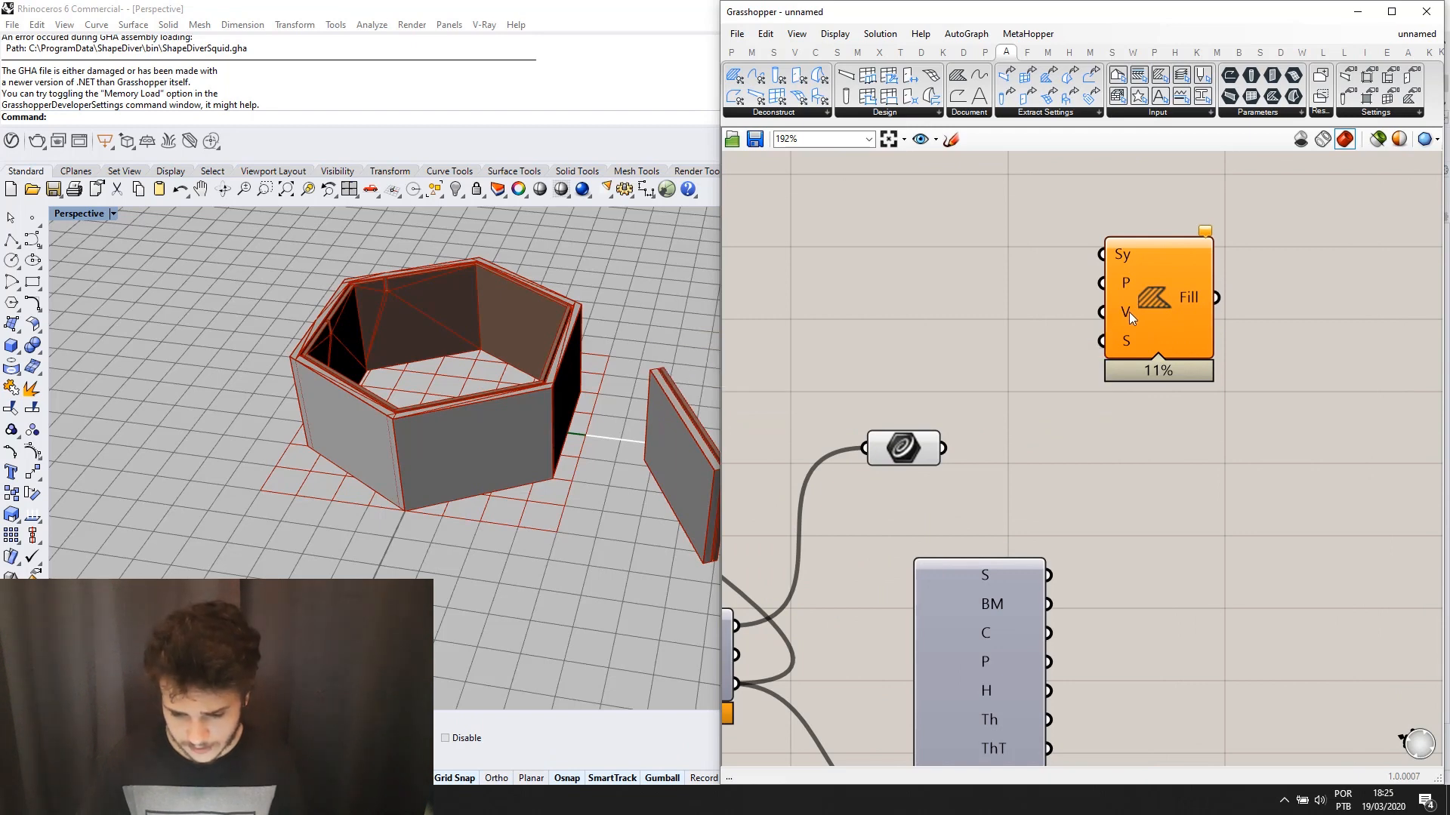
scroll(1131, 313, down, 2)
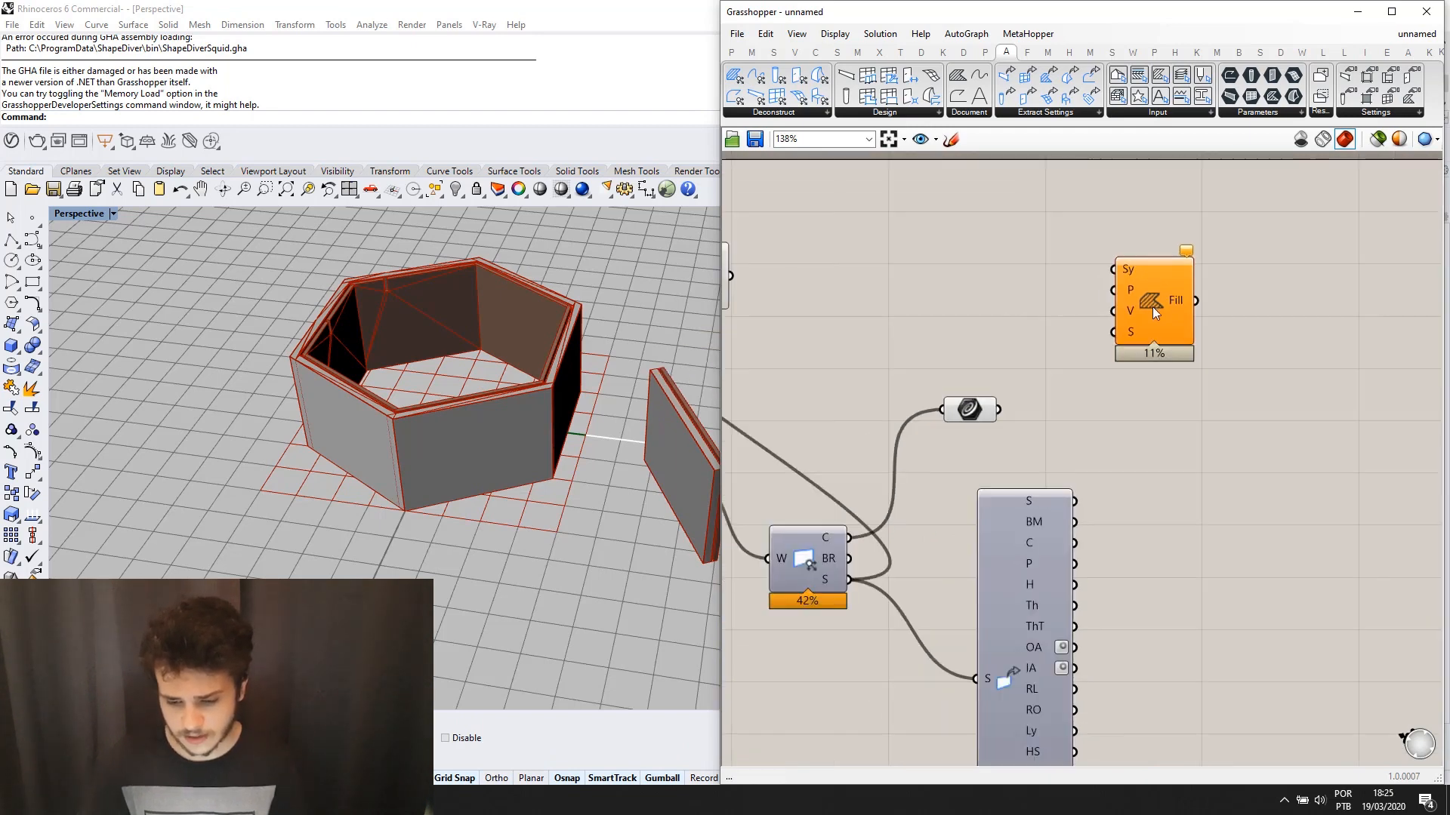
scroll(1166, 286, up, 2)
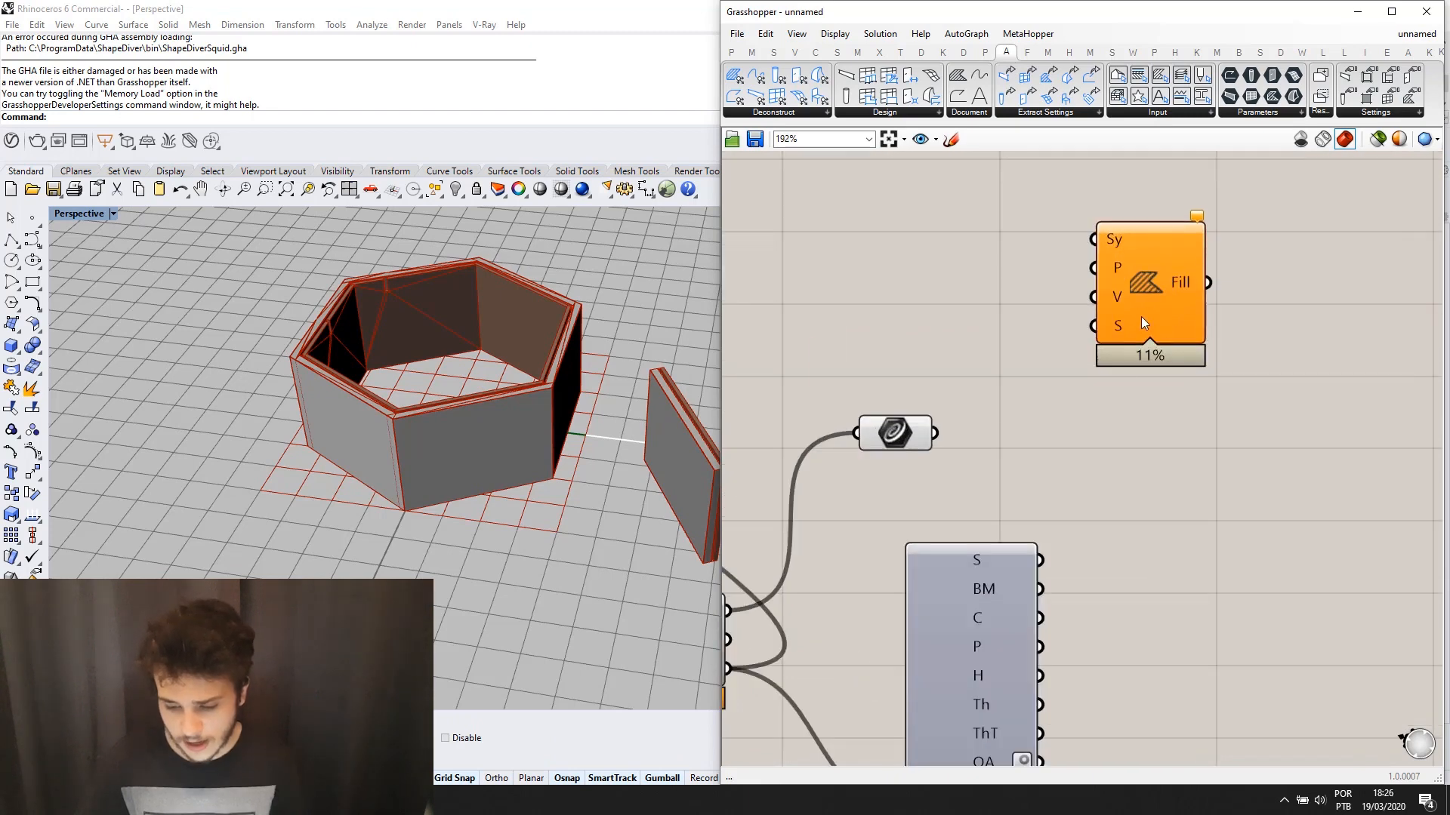
Add a 2D Viewpoint input beside the 2D Fill component and set it to 3. Pavimento Cobertura.
click(1180, 112)
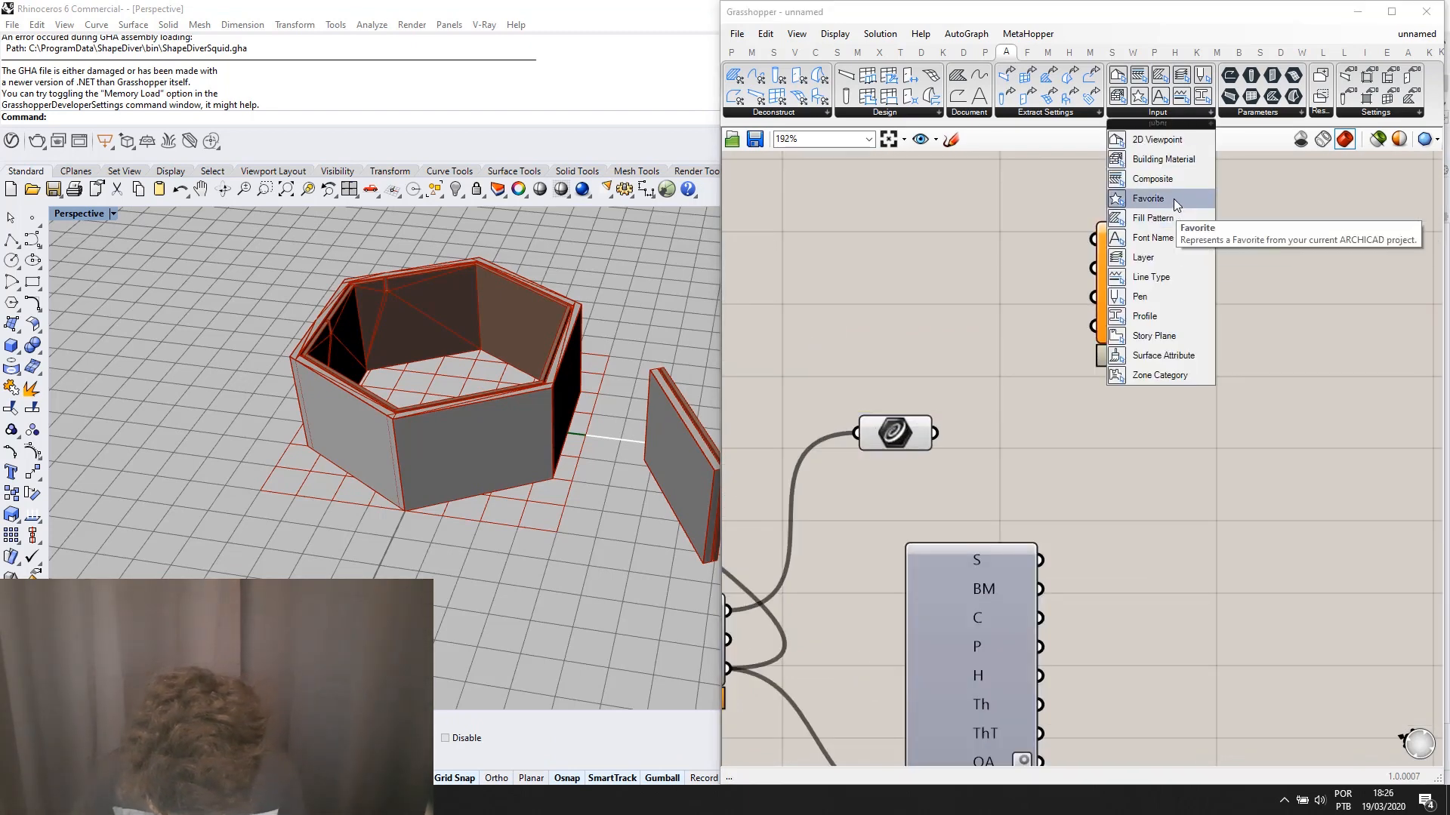
drag(1168, 140, 1013, 279)
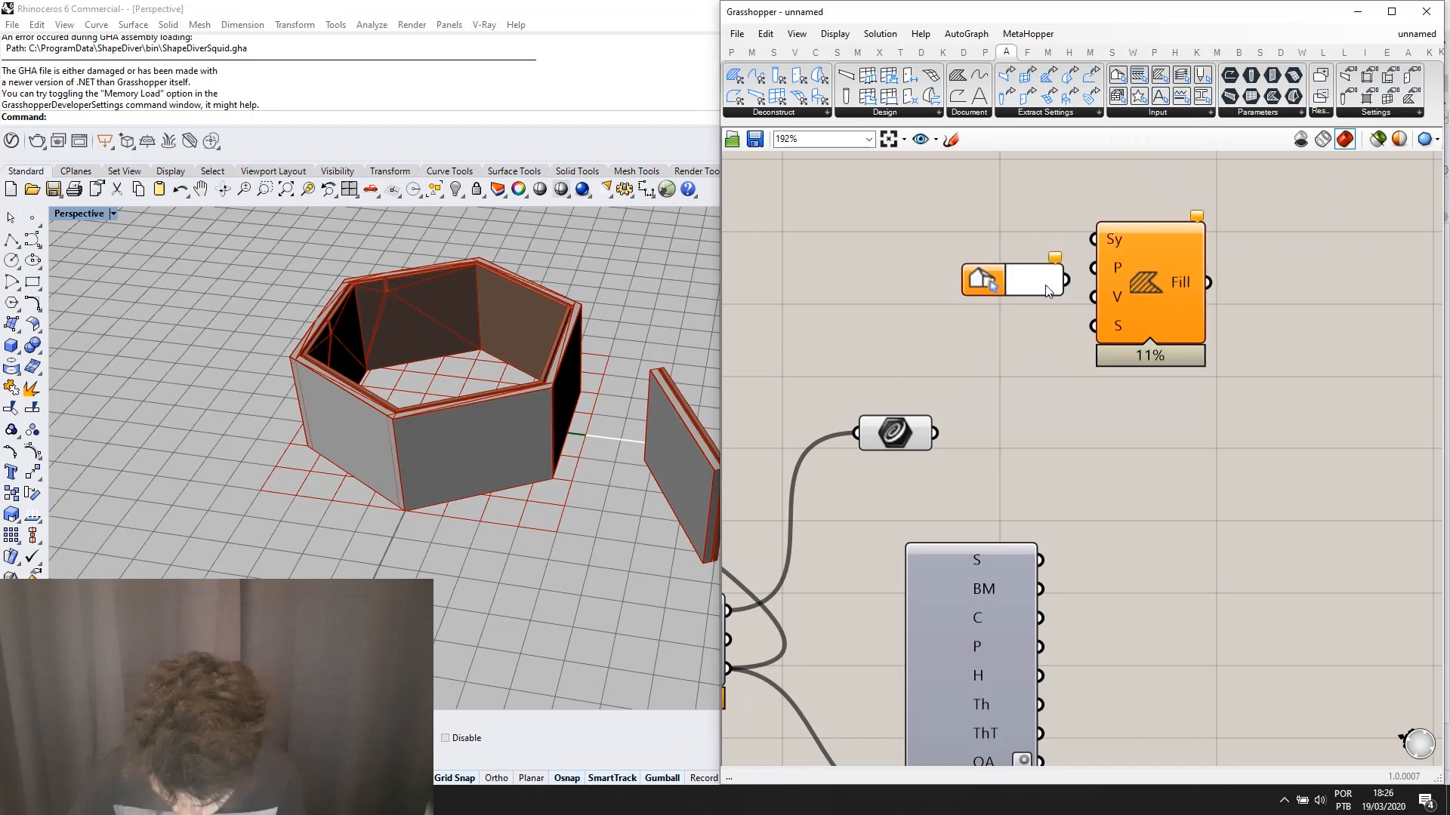
double_click(1049, 291)
click(1055, 292)
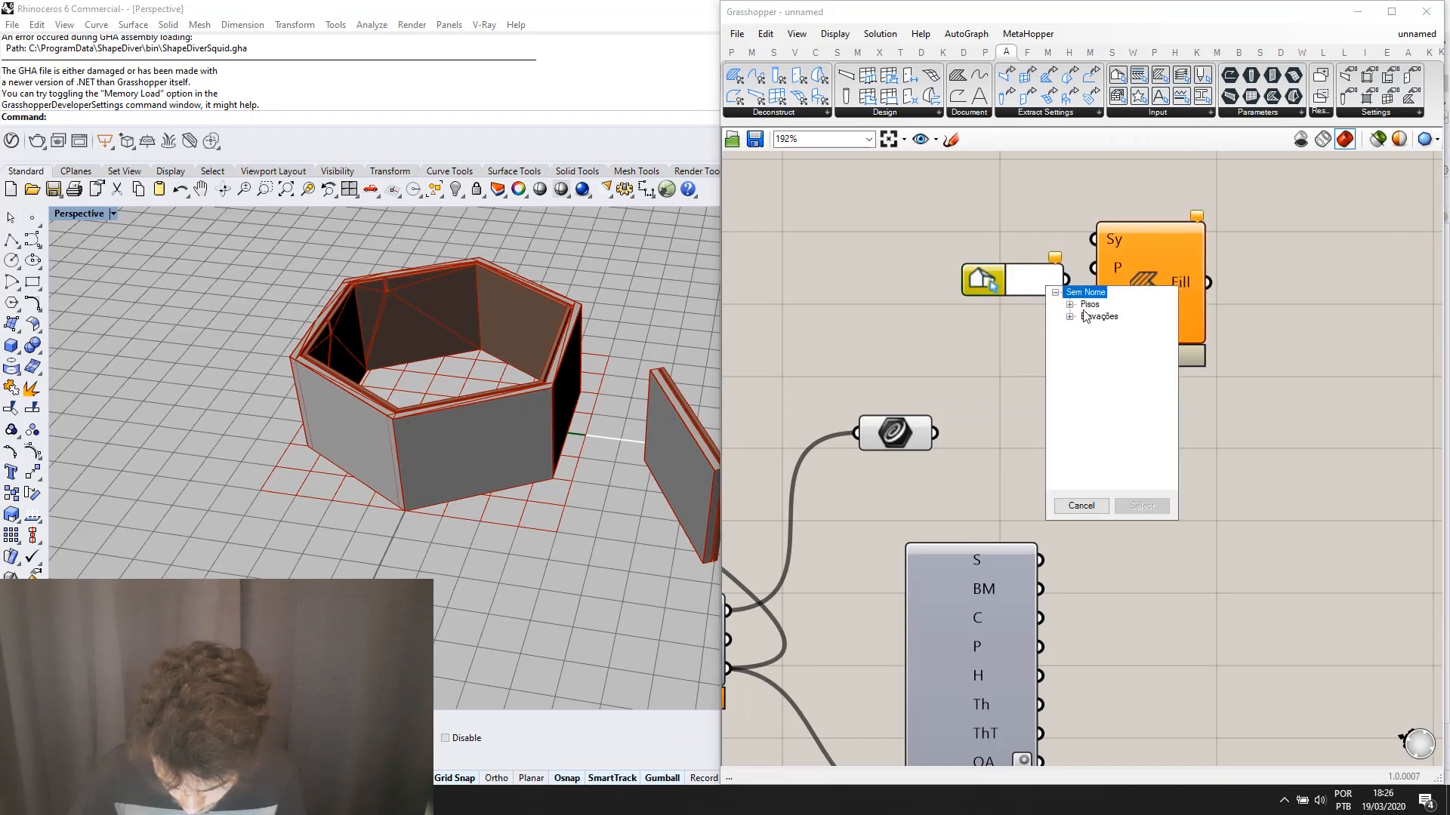
double_click(1086, 307)
click(1105, 318)
click(1140, 505)
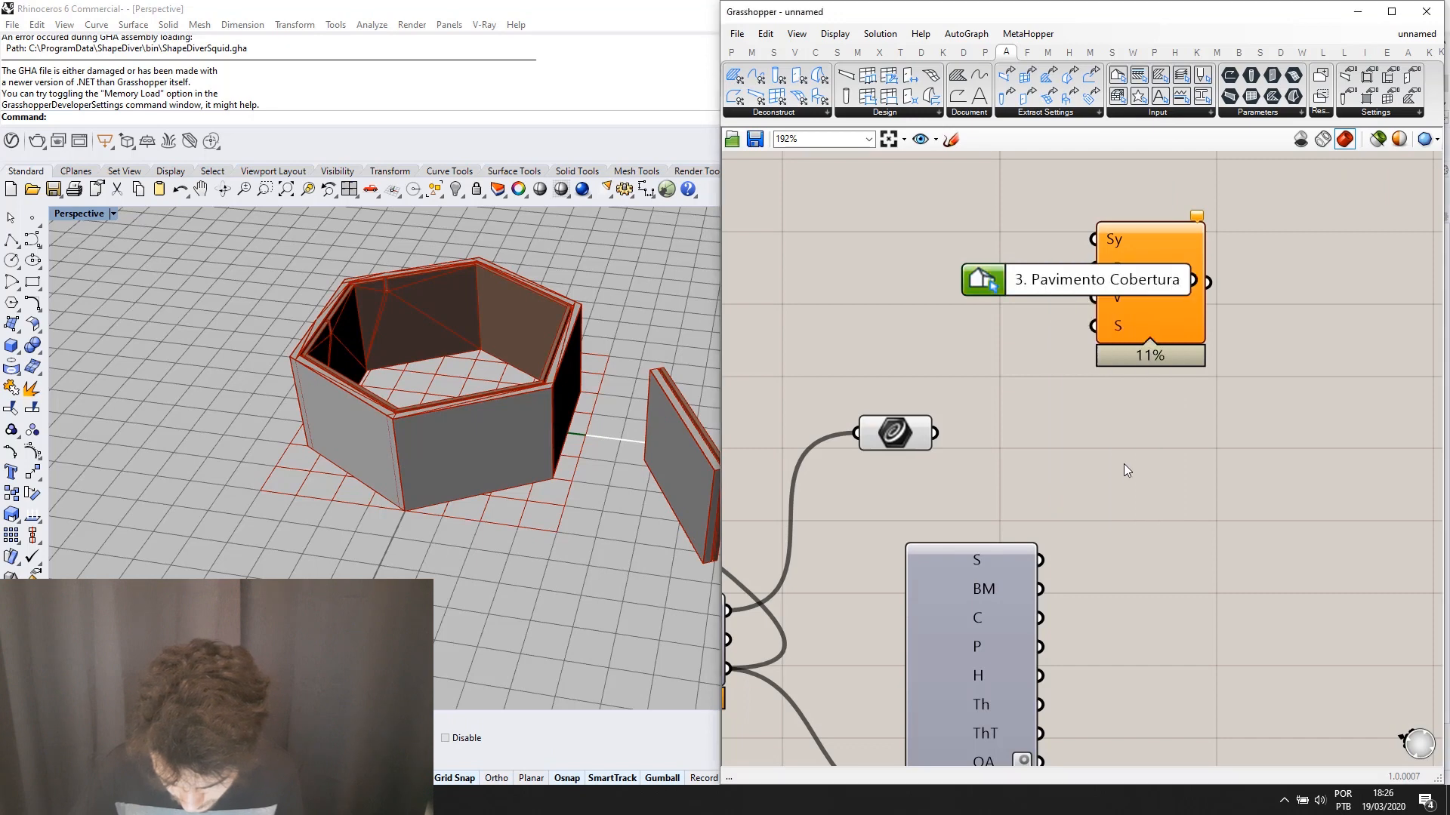
Space the 2D Viewpoint and 2D Fill components apart and connect the viewpoint to the Fill's V input.
drag(1029, 281, 885, 308)
drag(1039, 338, 1181, 276)
scroll(1049, 337, down, 1)
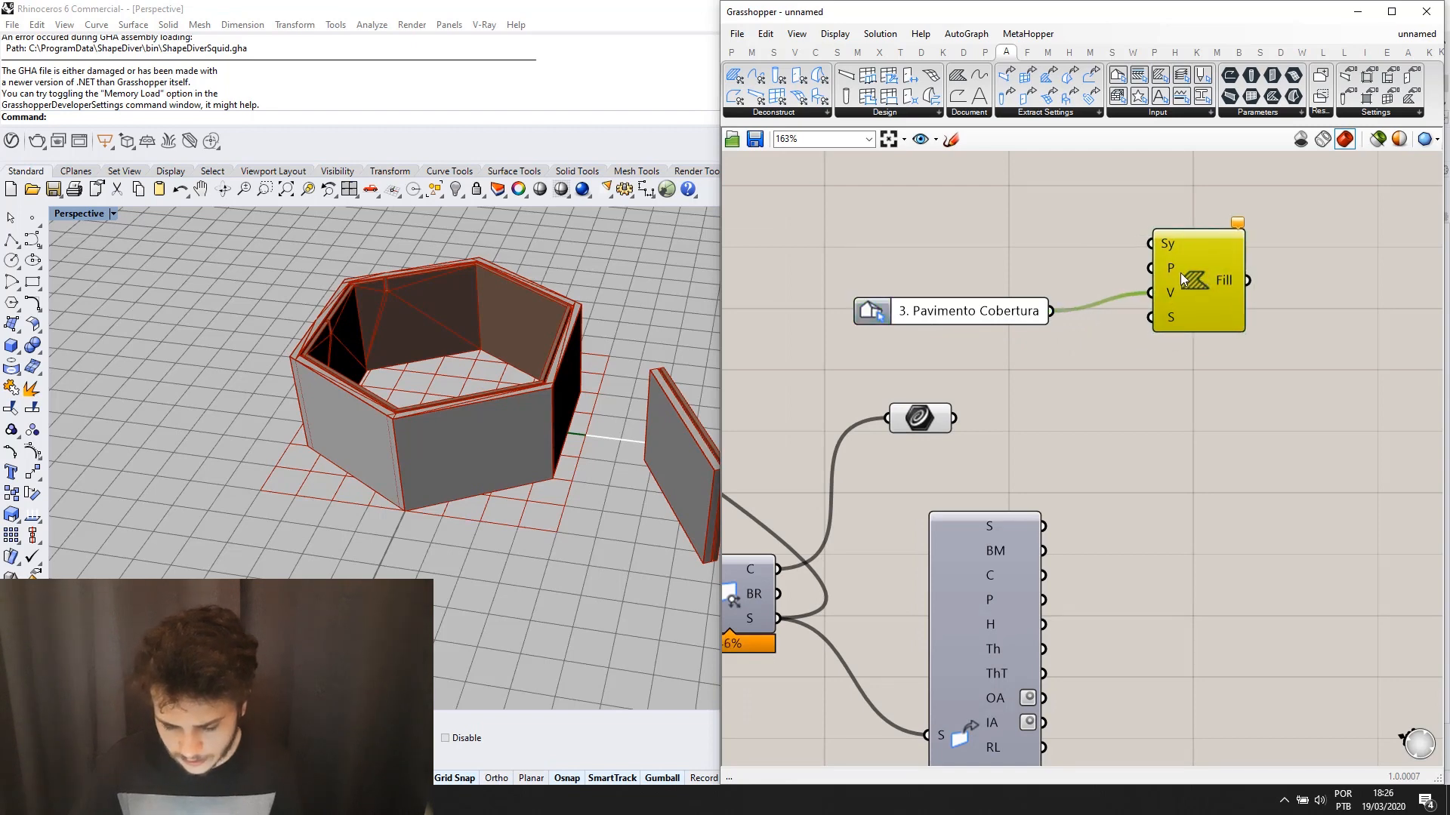
scroll(1174, 269, down, 1)
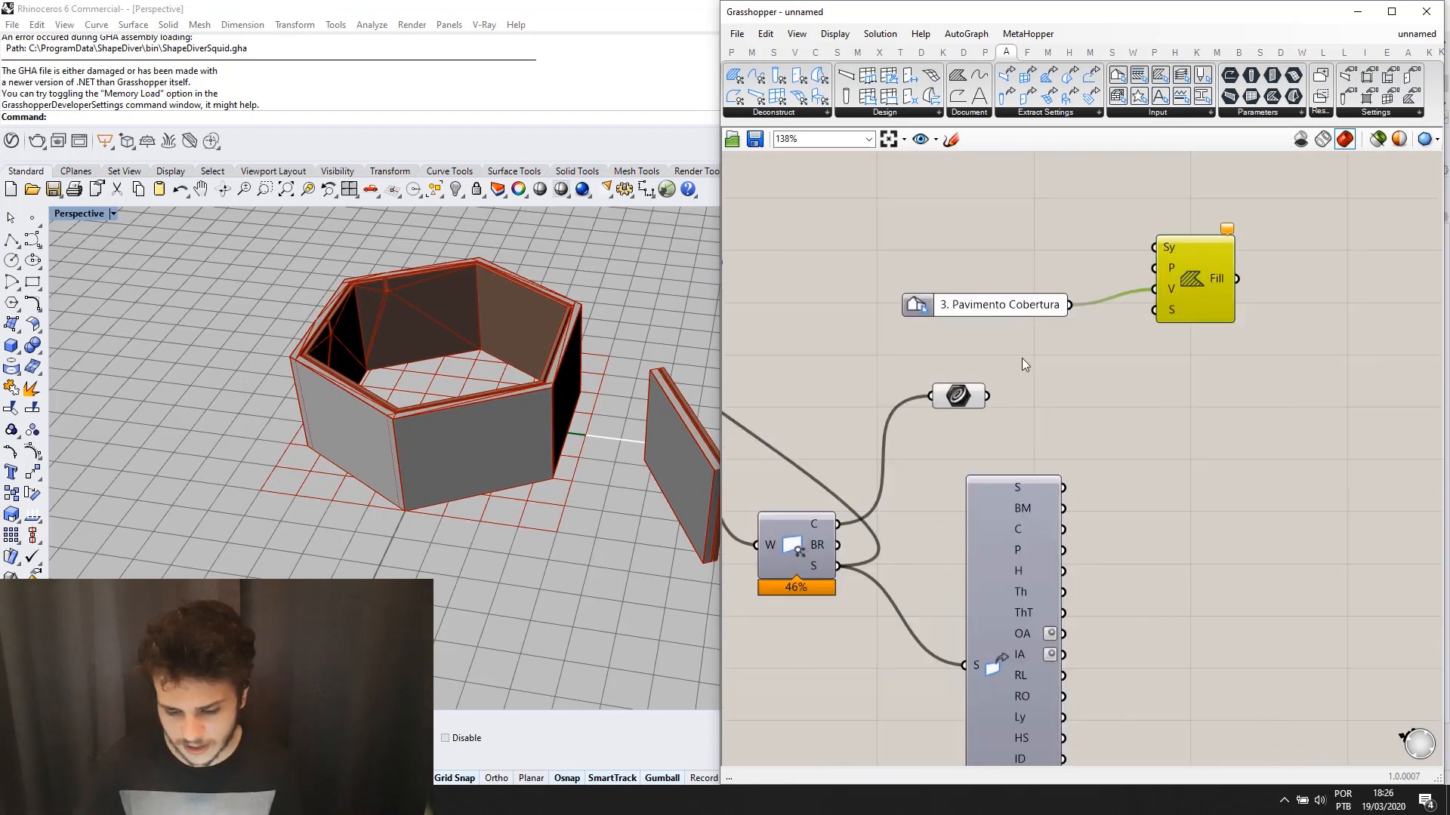
Try to use the deconstructed wall's curve as the 2D Fill component's P input.
drag(987, 396, 1153, 268)
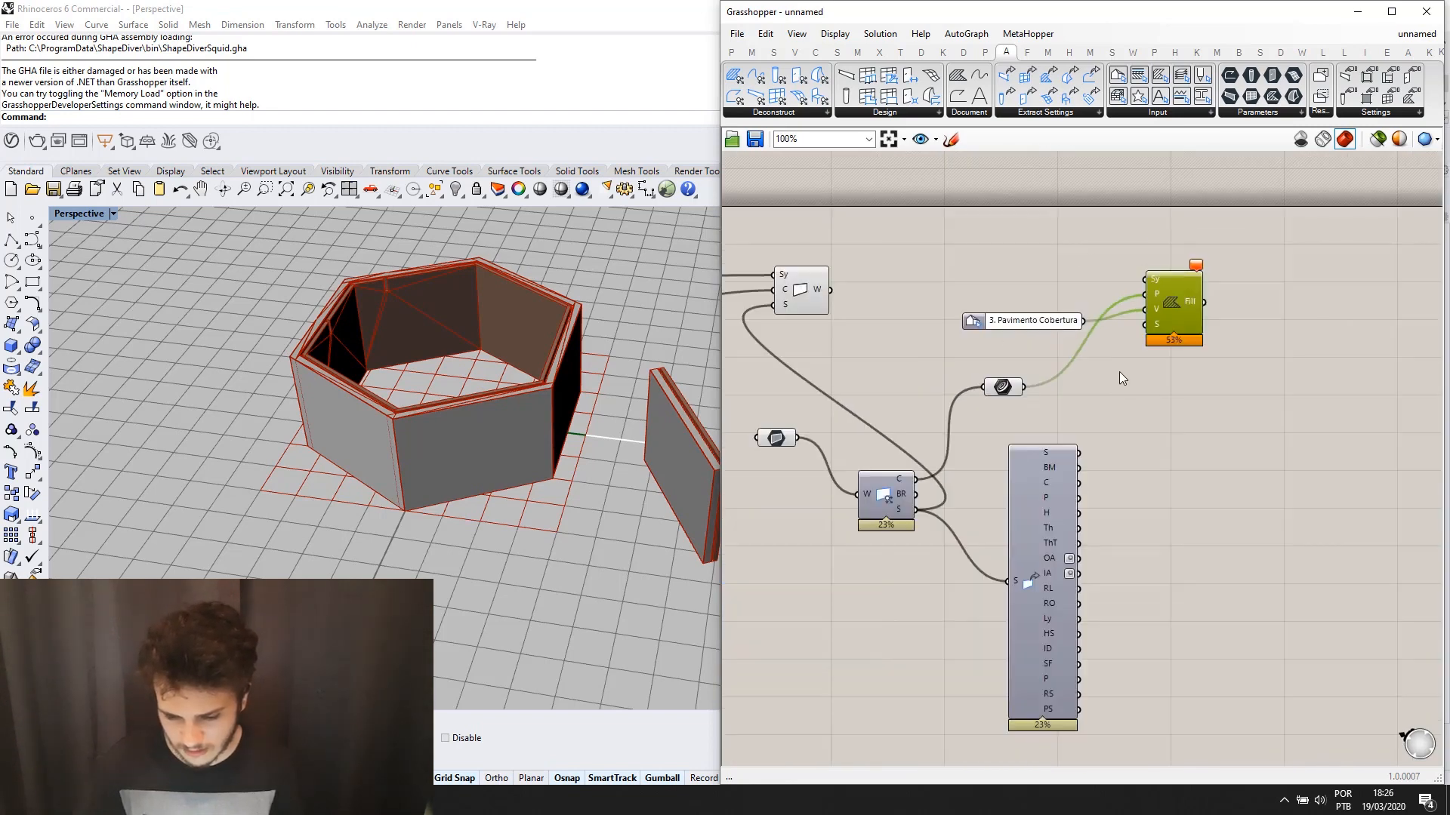
scroll(942, 405, up, 1)
click(942, 406)
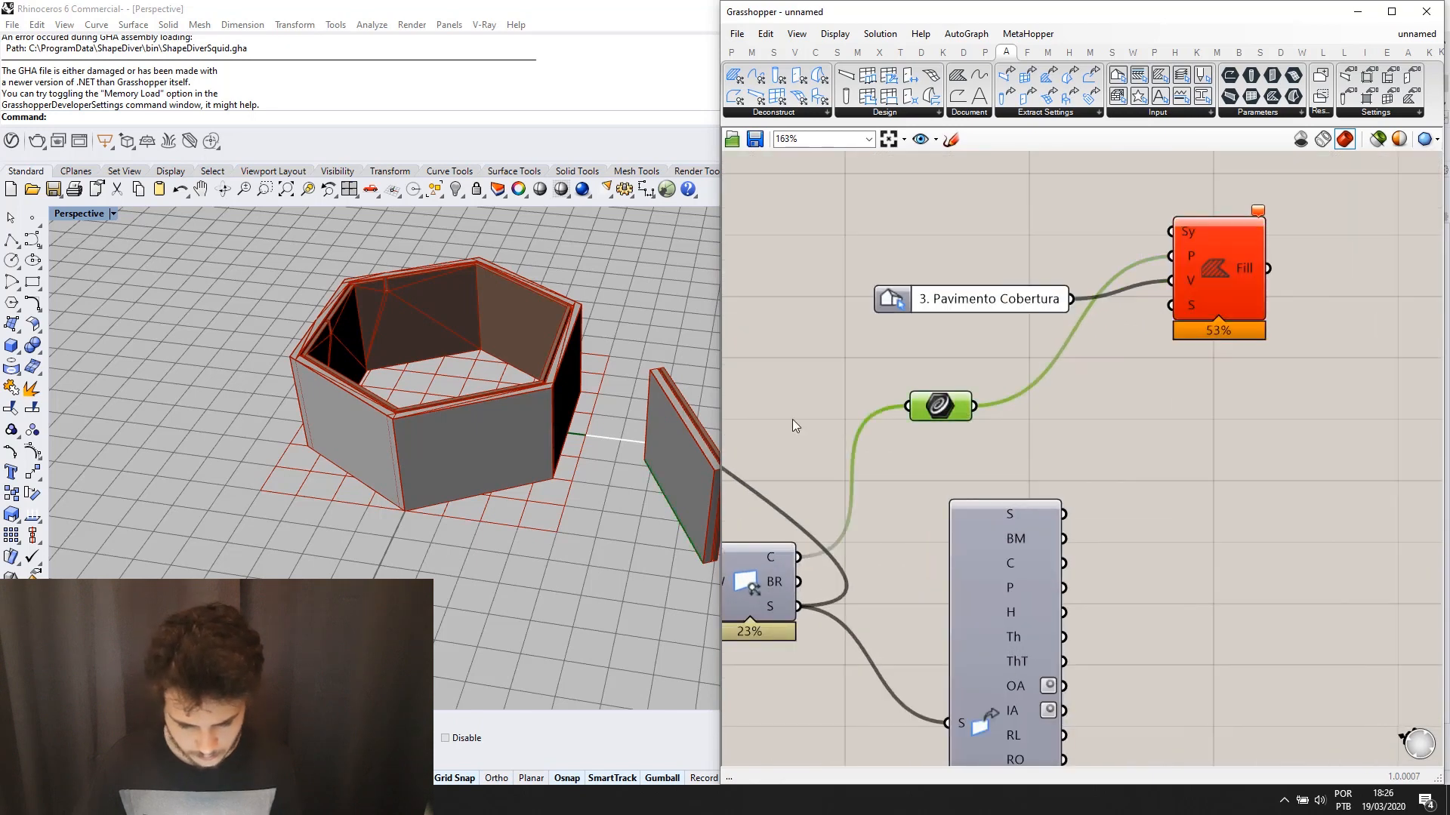
scroll(551, 434, down, 2)
right_drag(959, 390, 1027, 388)
ctrl+drag(1236, 263, 1043, 403)
Connect the Polygon component's P output to the 2D Fill component's P input.
scroll(1036, 369, down, 2)
right_drag(1011, 353, 1094, 347)
right_drag(930, 377, 1088, 348)
scroll(1087, 348, down, 2)
drag(798, 315, 1338, 277)
scroll(1338, 277, up, 1)
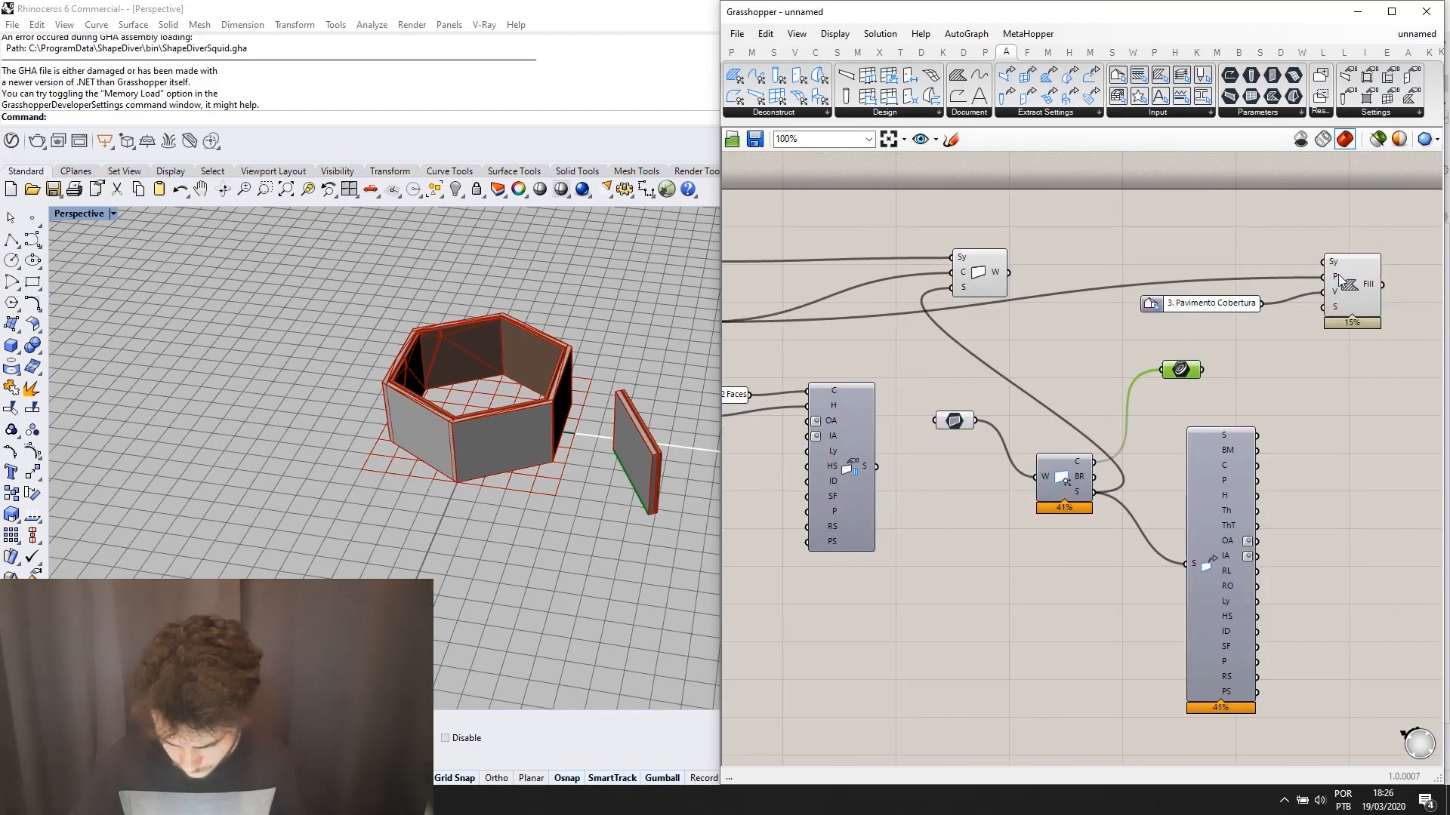
Select the 2D Fill component and examine its hatch inside the hexagonal walls up close in Rhino's Perspective view.
right_drag(1339, 280, 1236, 292)
scroll(1236, 292, up, 2)
click(1236, 290)
scroll(1226, 270, up, 2)
scroll(1218, 261, down, 1)
scroll(593, 421, up, 3)
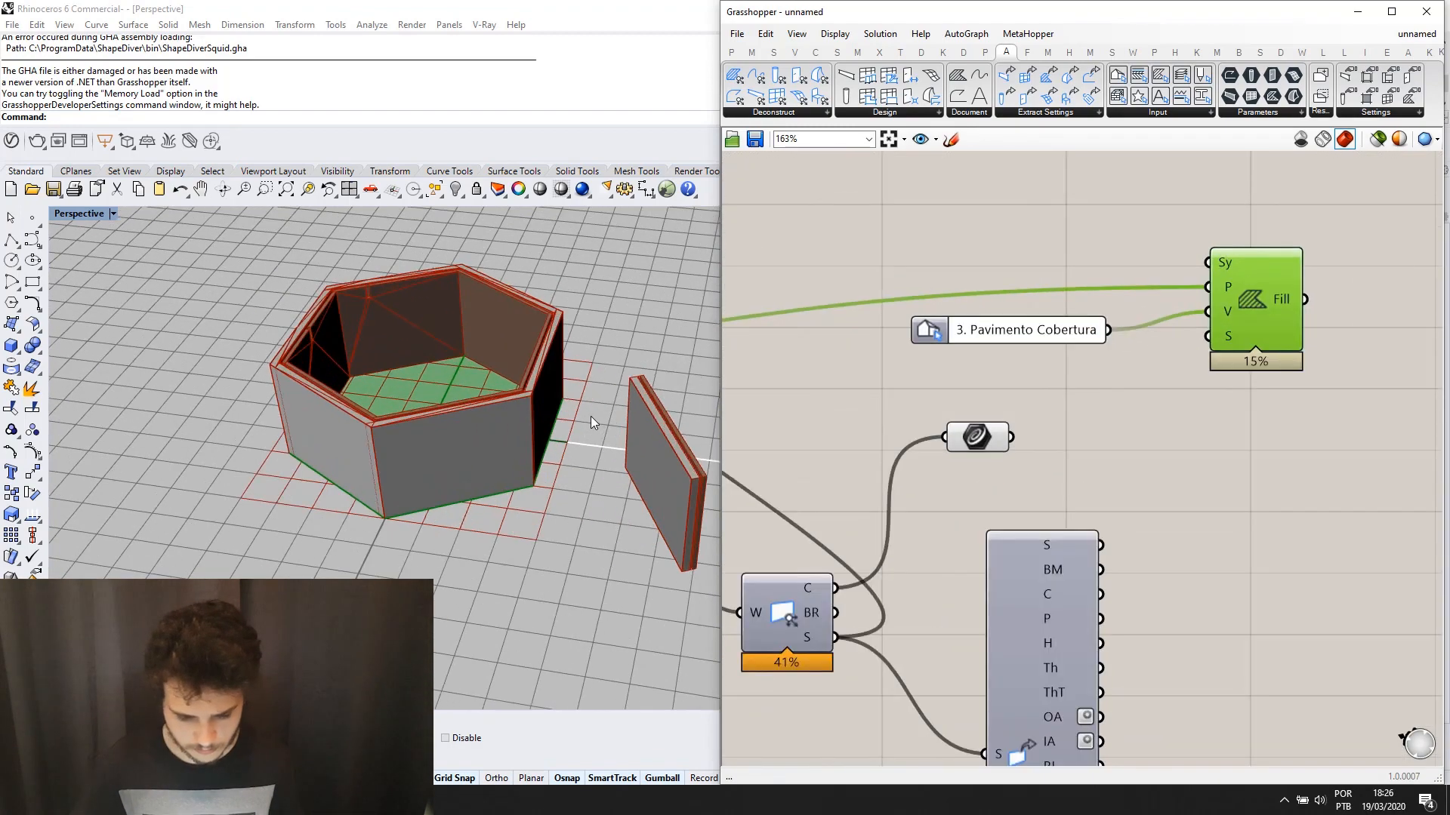
right_drag(588, 453, 577, 424)
click(770, 408)
right_drag(462, 432, 427, 516)
scroll(428, 495, up, 7)
scroll(474, 458, down, 5)
scroll(482, 454, up, 7)
right_drag(485, 454, 481, 407)
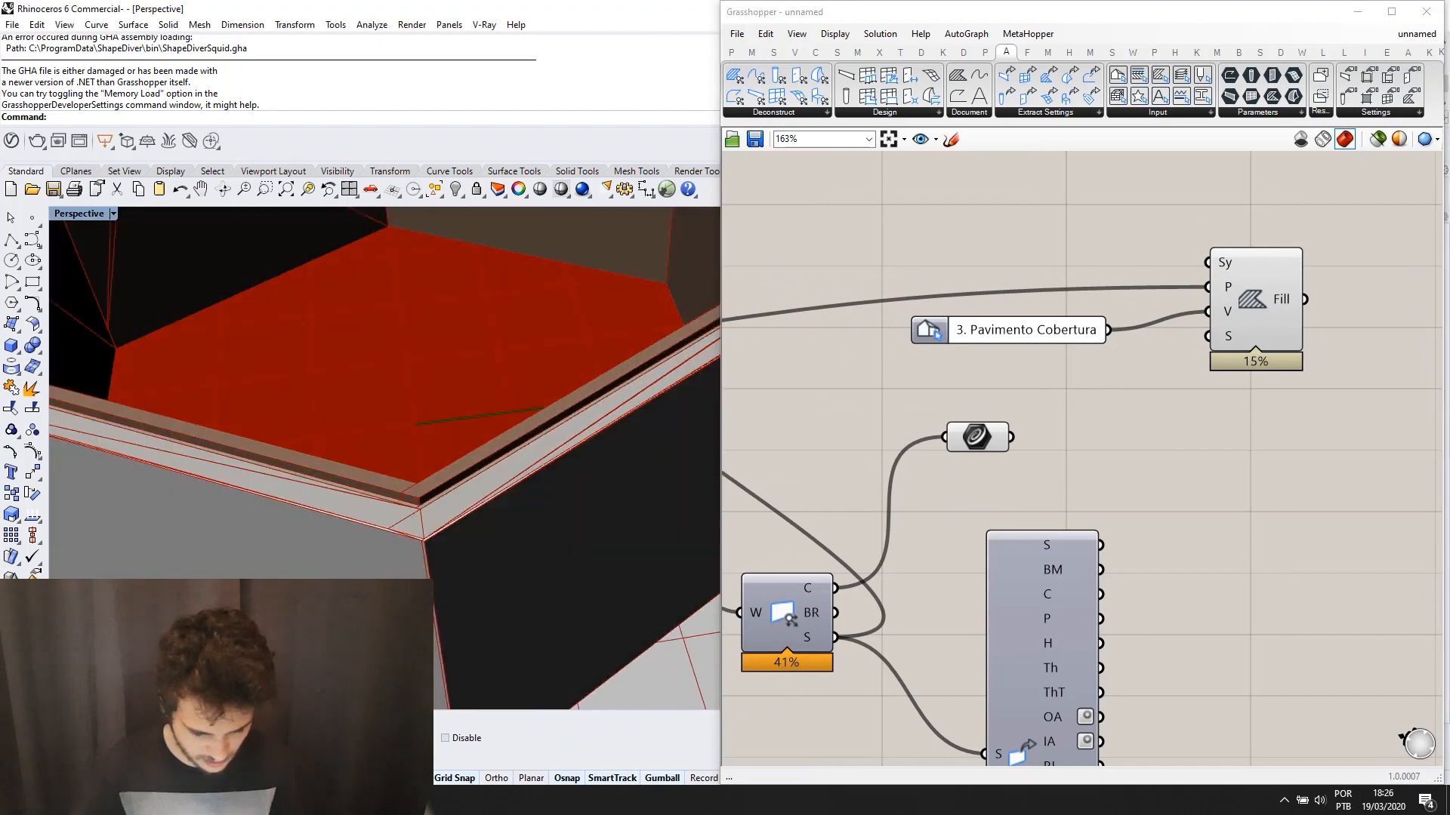
Switch to ARCHICAD, check the fill in the 3. Pavimento Cobertura plan and the 3D view, and return to Grasshopper.
key(alt+Tab)
scroll(440, 576, down, 3)
scroll(415, 695, up, 8)
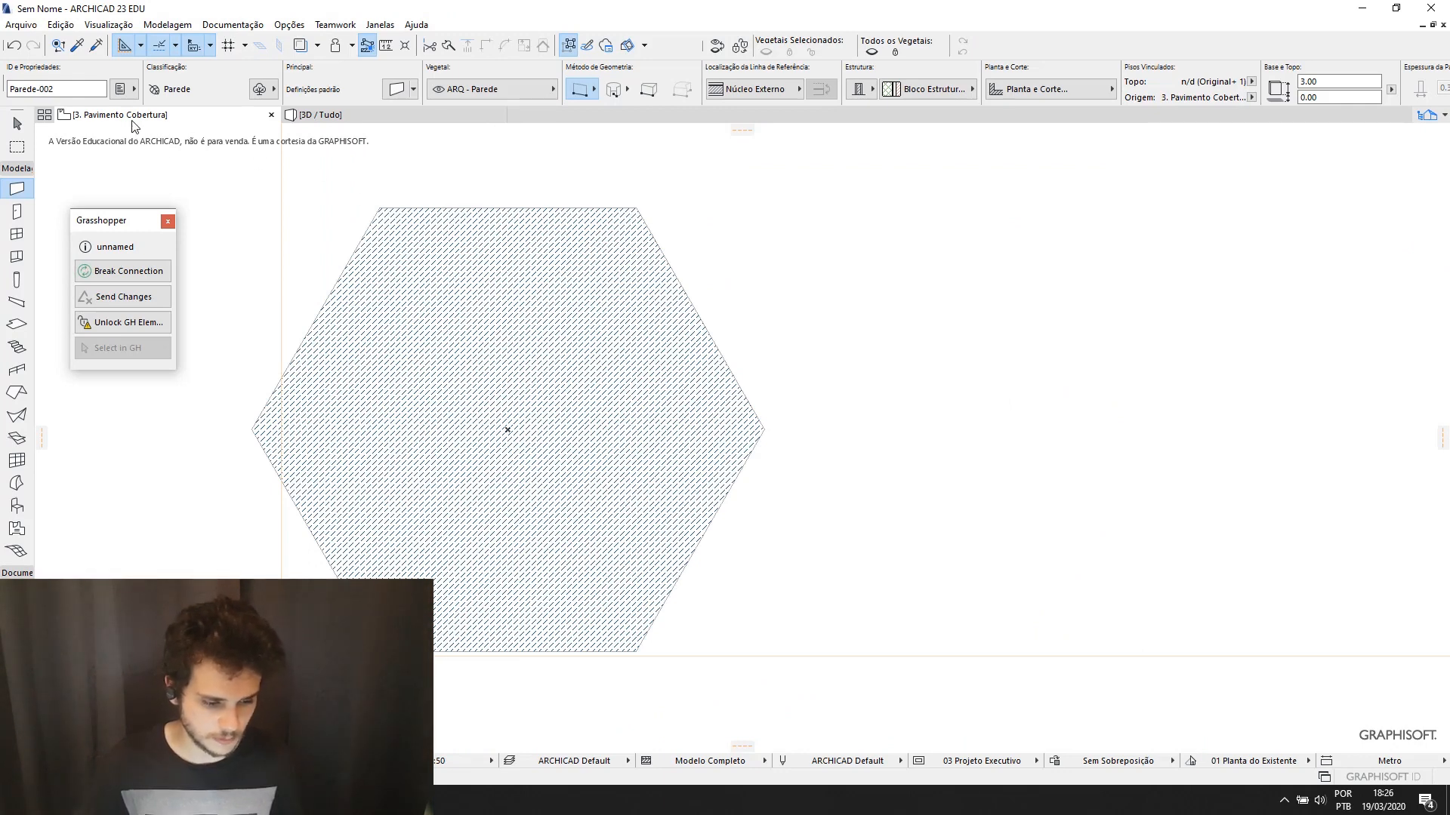
click(293, 114)
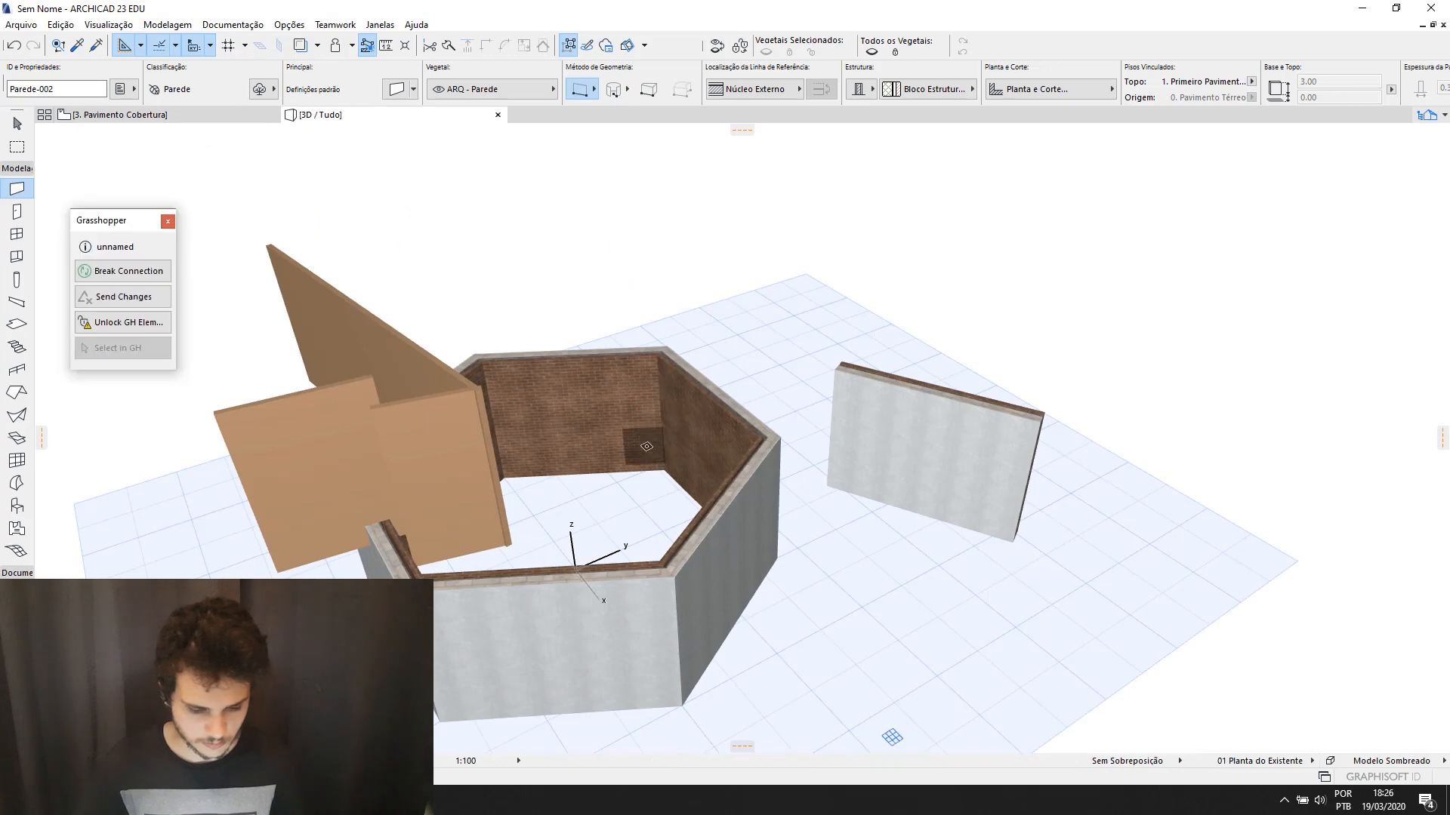
key(alt+Tab)
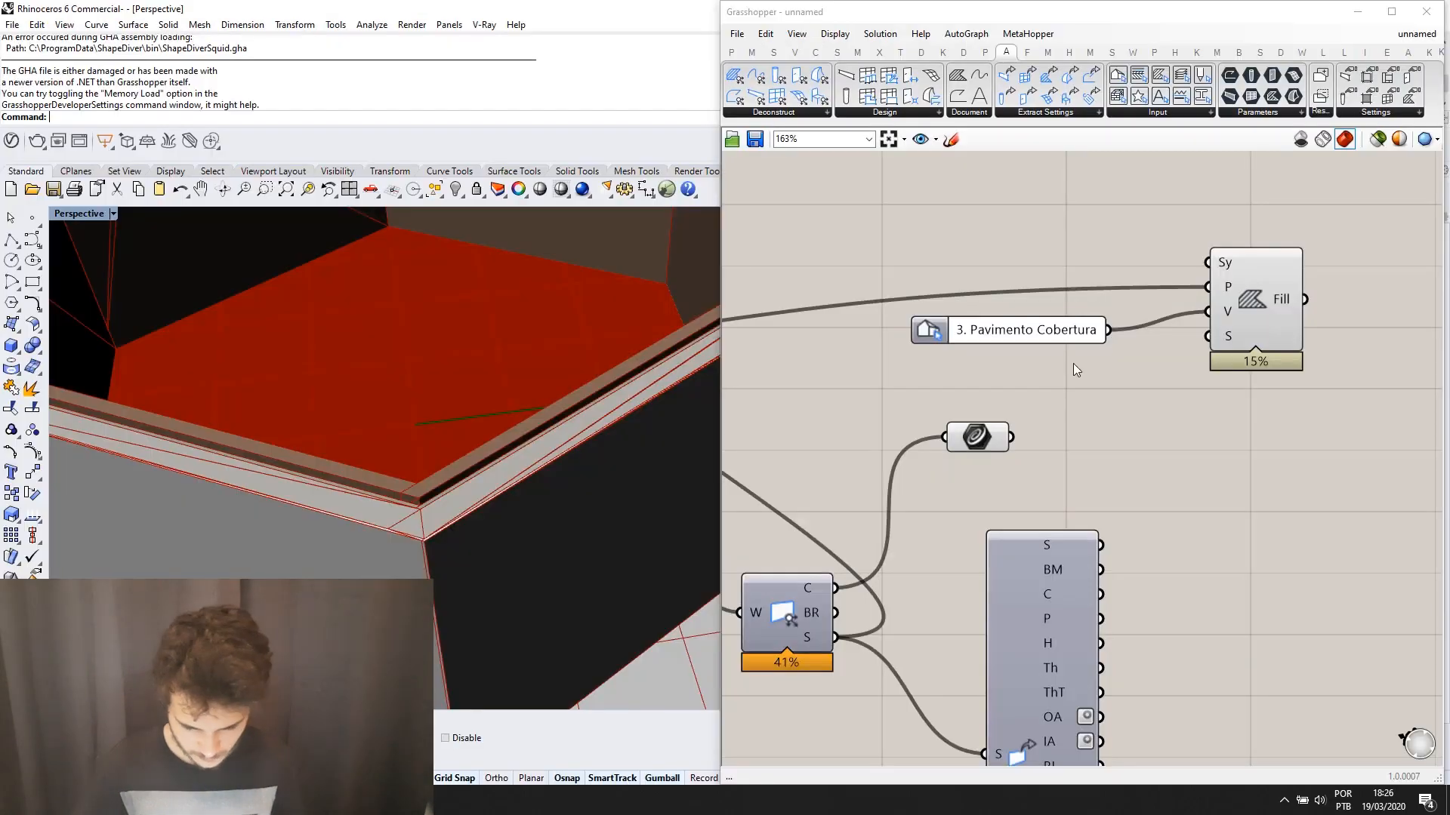
Place an additional 2D Fill component above the Wall component and review the other Document components, including 2D Text.
scroll(1000, 411, down, 4)
scroll(609, 341, down, 5)
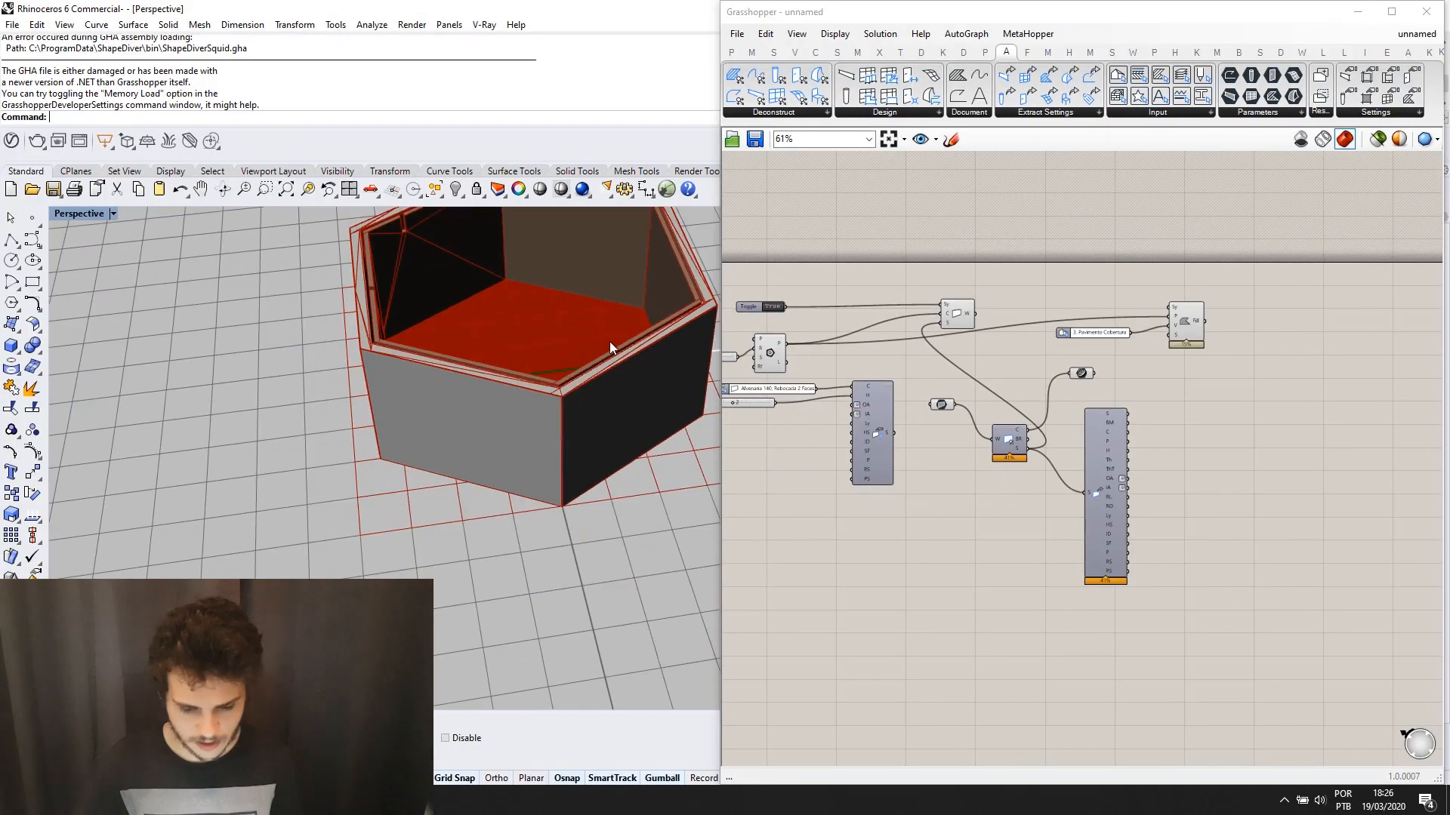
click(982, 110)
click(978, 140)
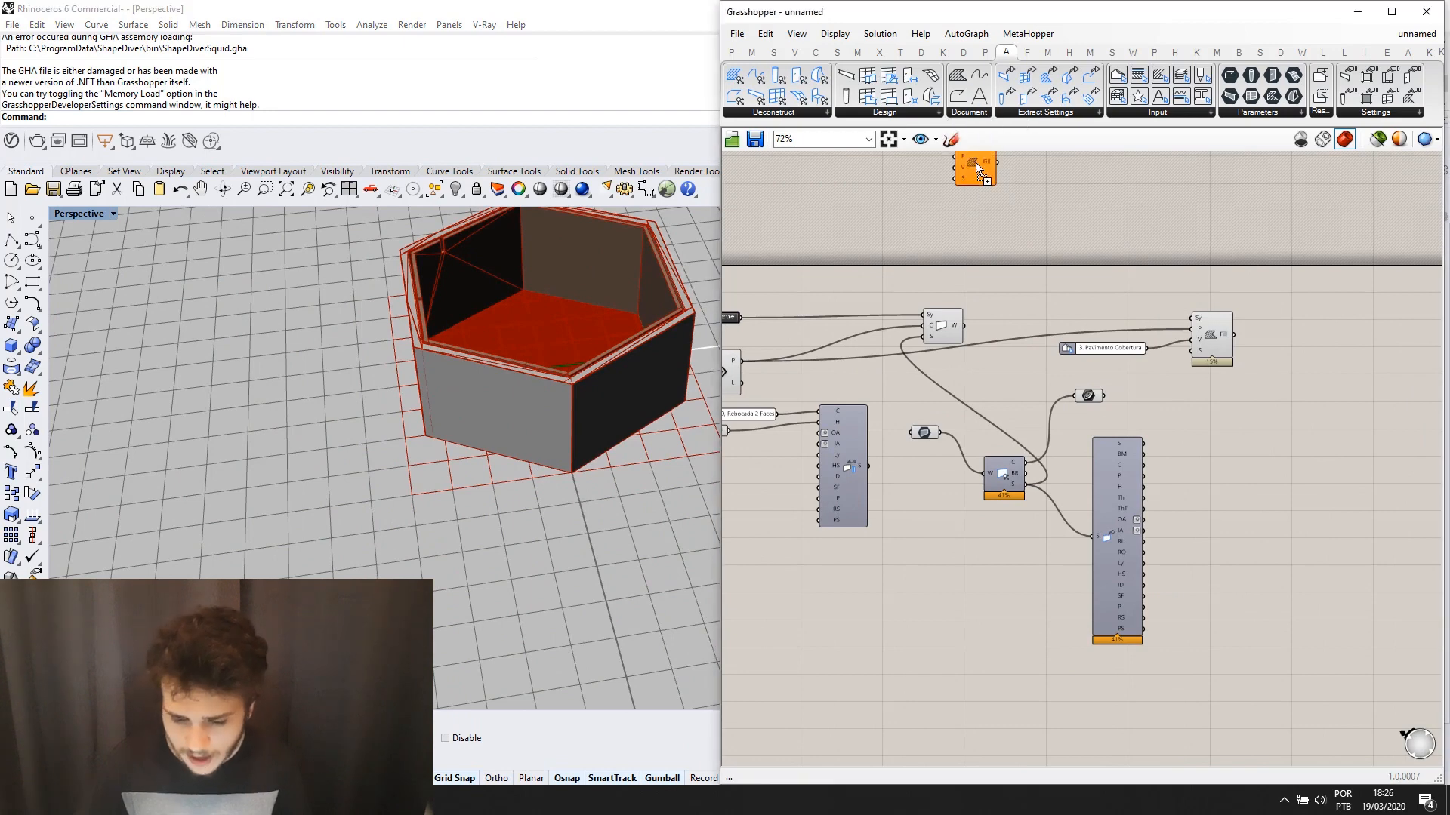
click(970, 114)
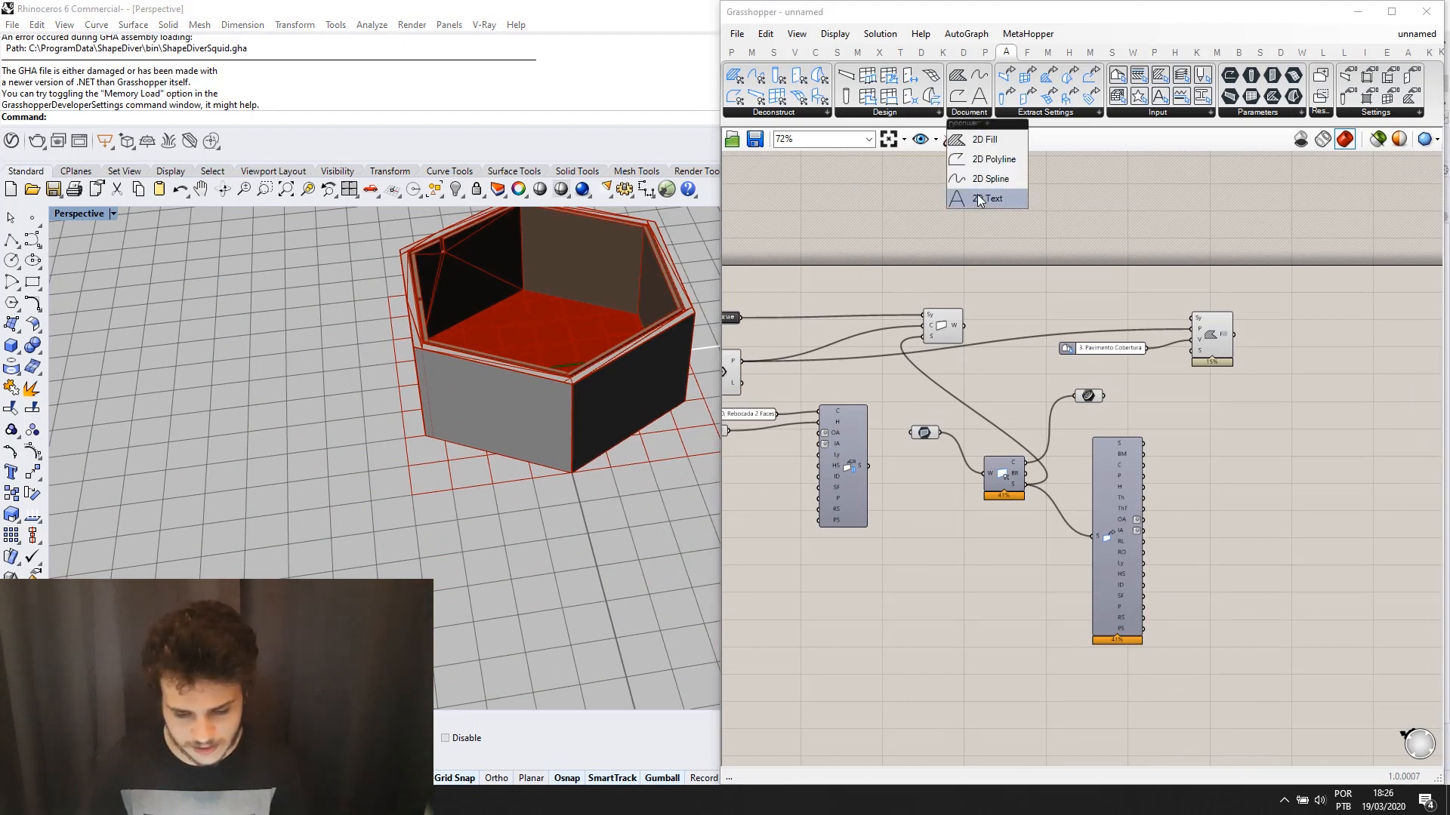
scroll(1197, 330, up, 2)
scroll(1267, 296, down, 2)
click(1267, 297)
scroll(1207, 277, up, 1)
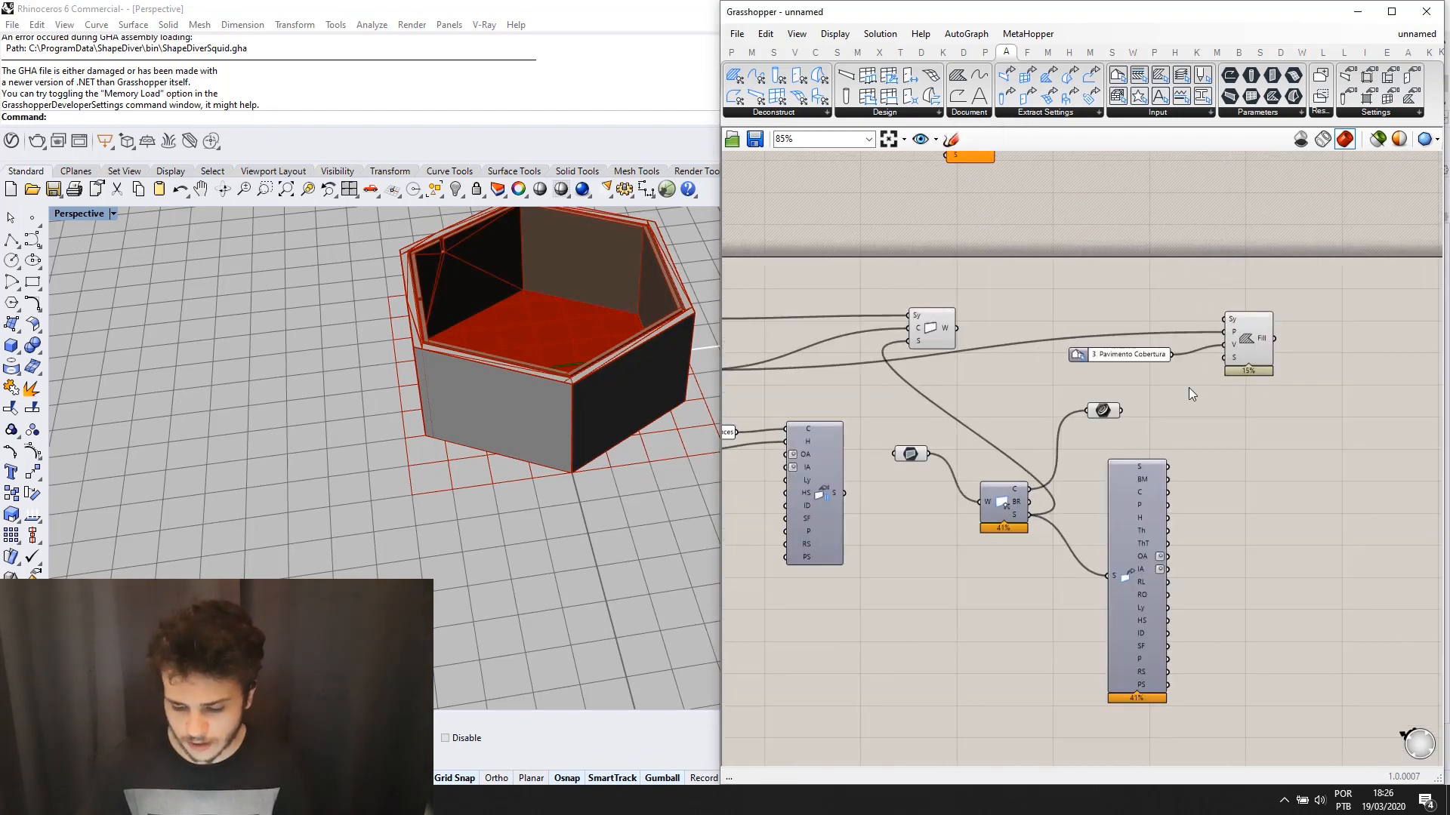
Add a Fill Settings component, connect its S output to the connected 2D Fill's S input, and shift that Fill slightly right.
scroll(1209, 342, up, 4)
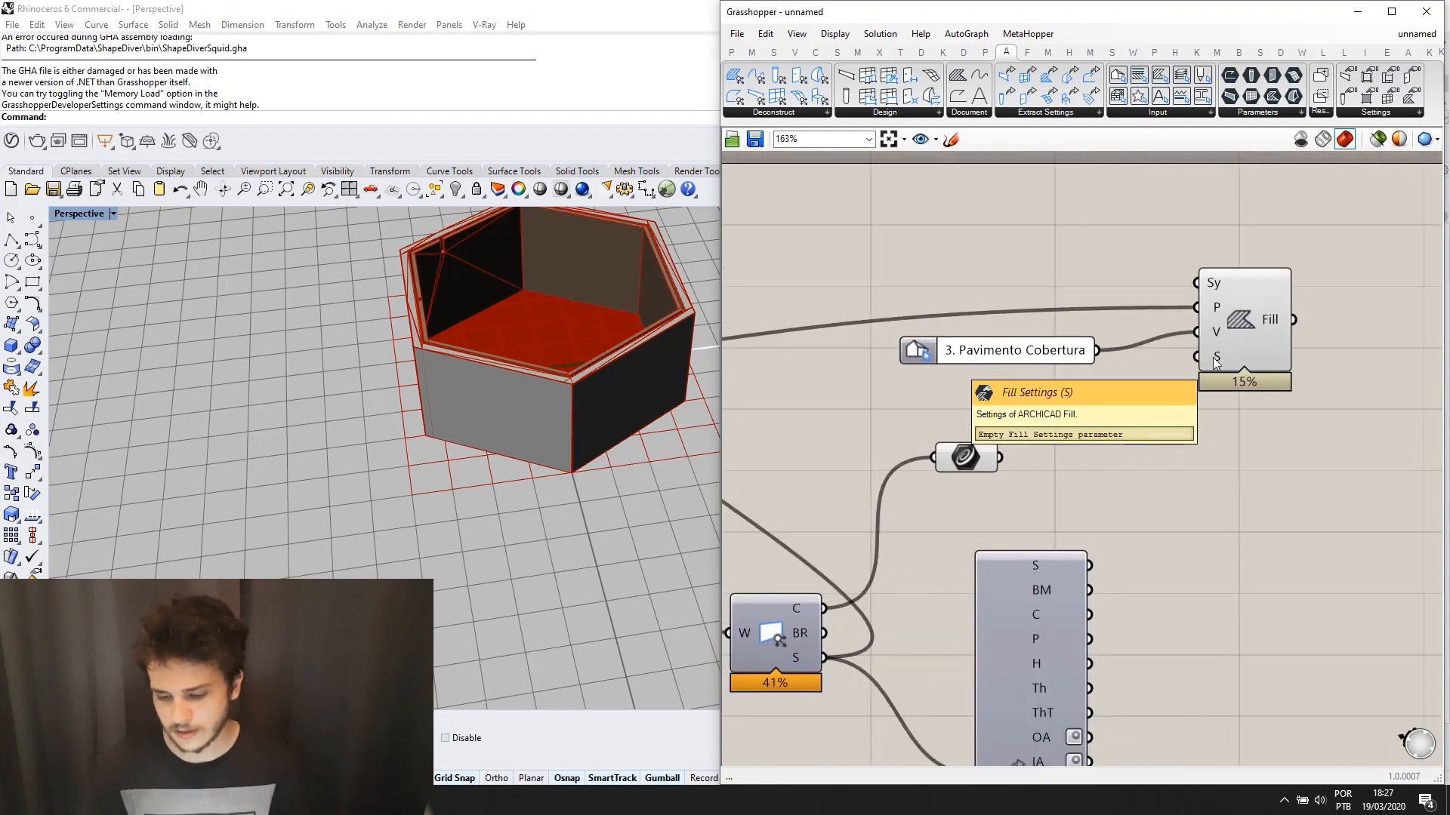
click(1370, 113)
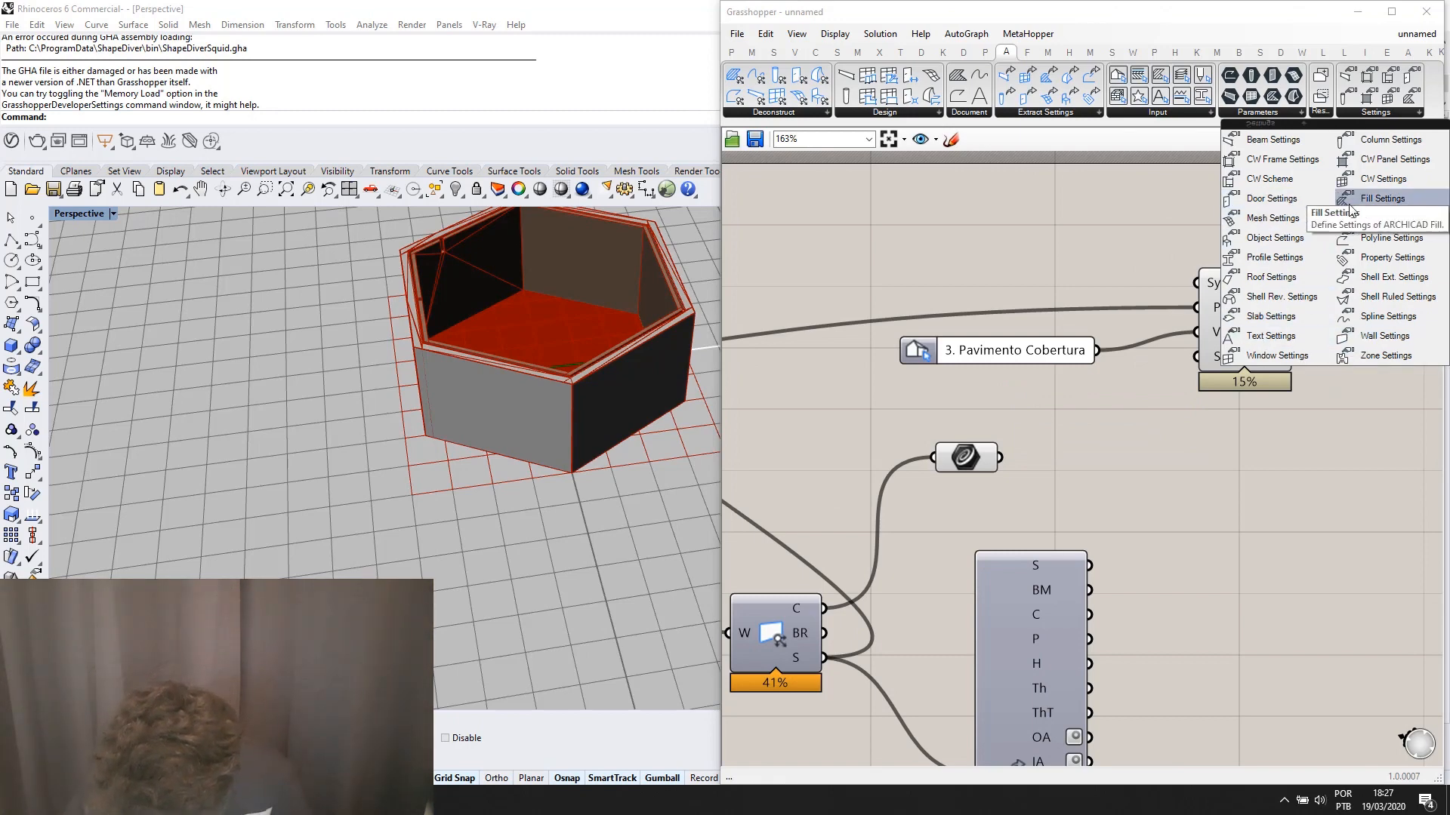
click(1381, 198)
click(1158, 469)
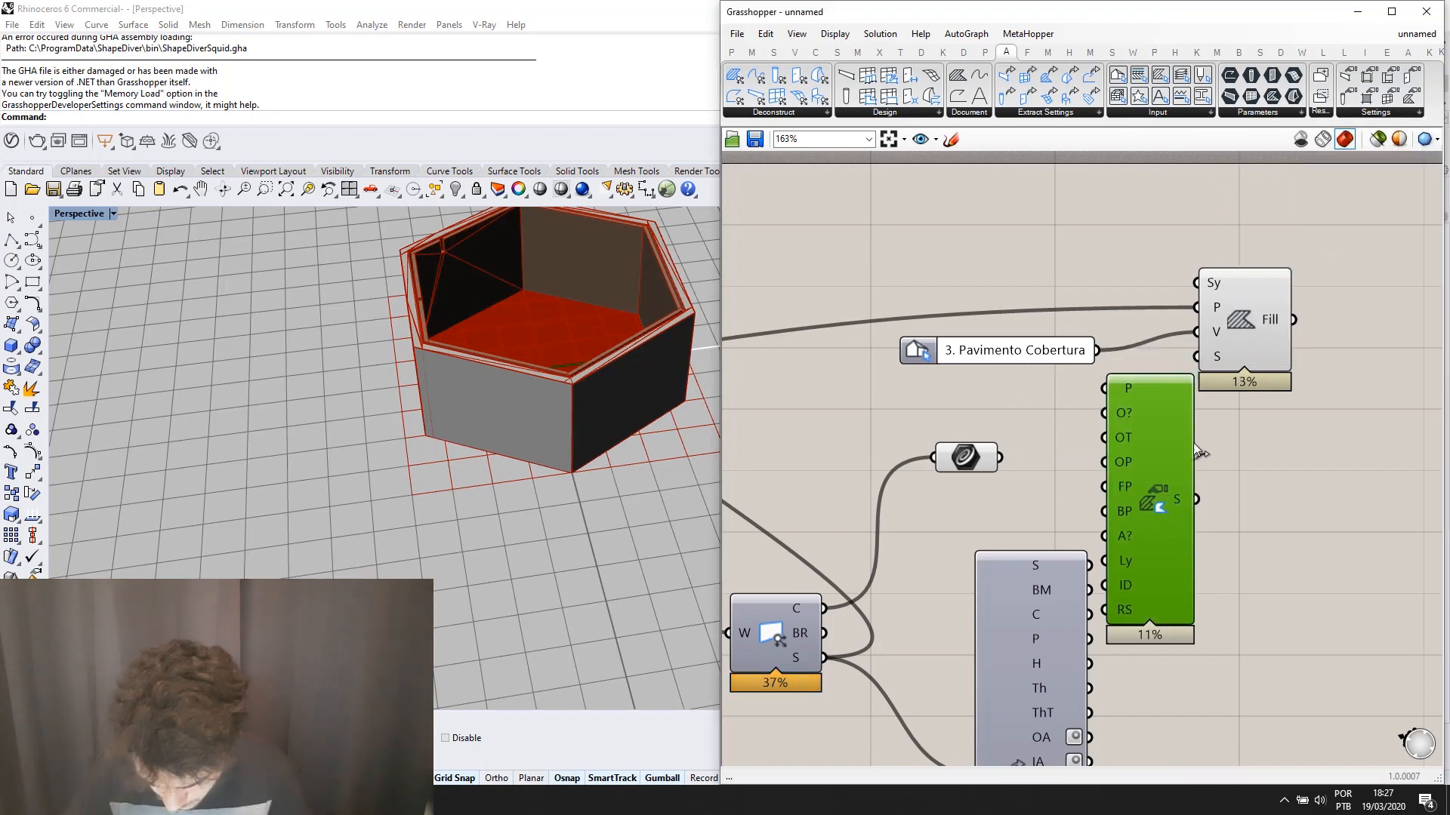
drag(1226, 326, 1253, 324)
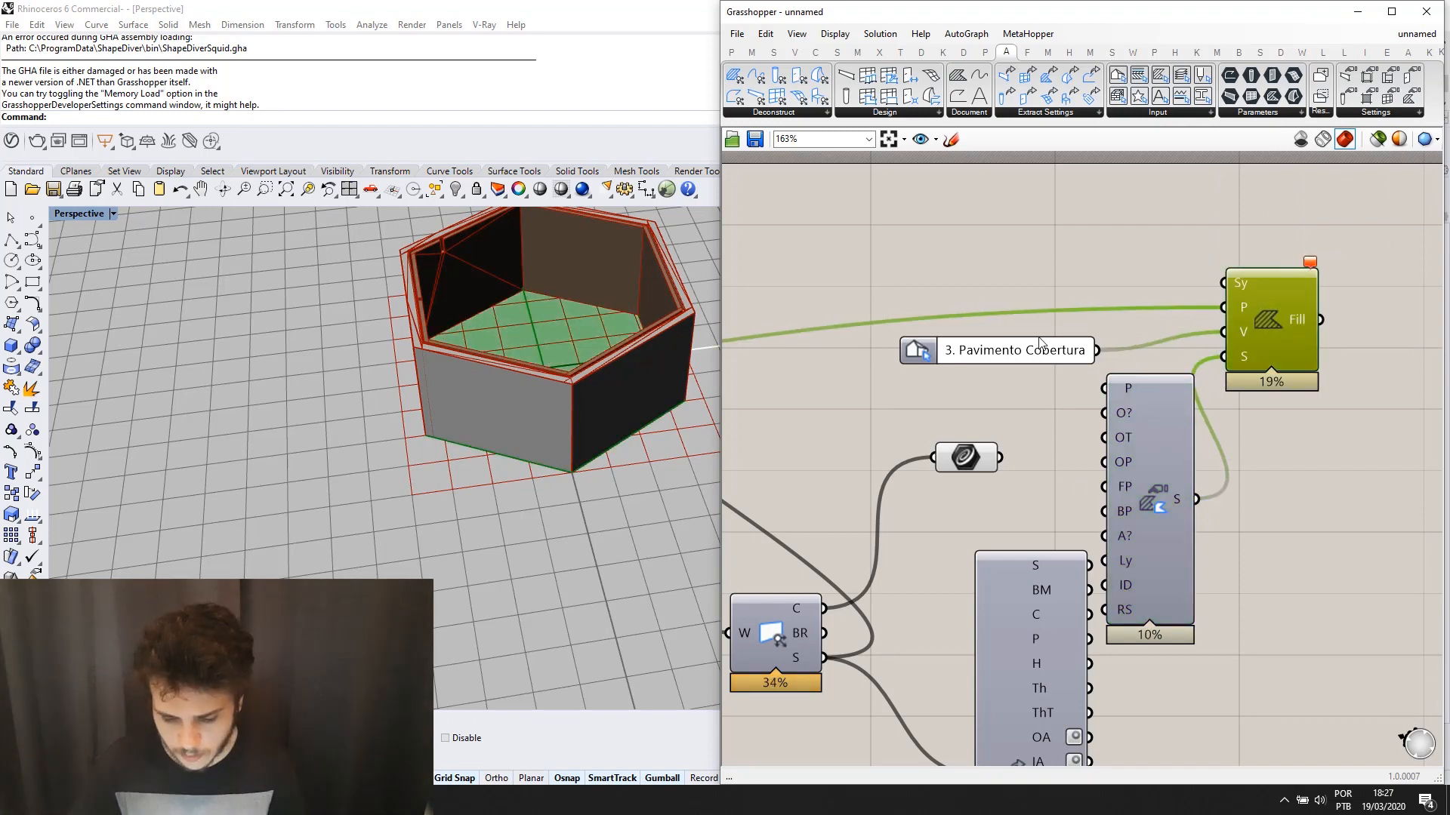
scroll(1063, 417, up, 3)
click(1066, 415)
scroll(1068, 414, down, 3)
scroll(1252, 316, up, 3)
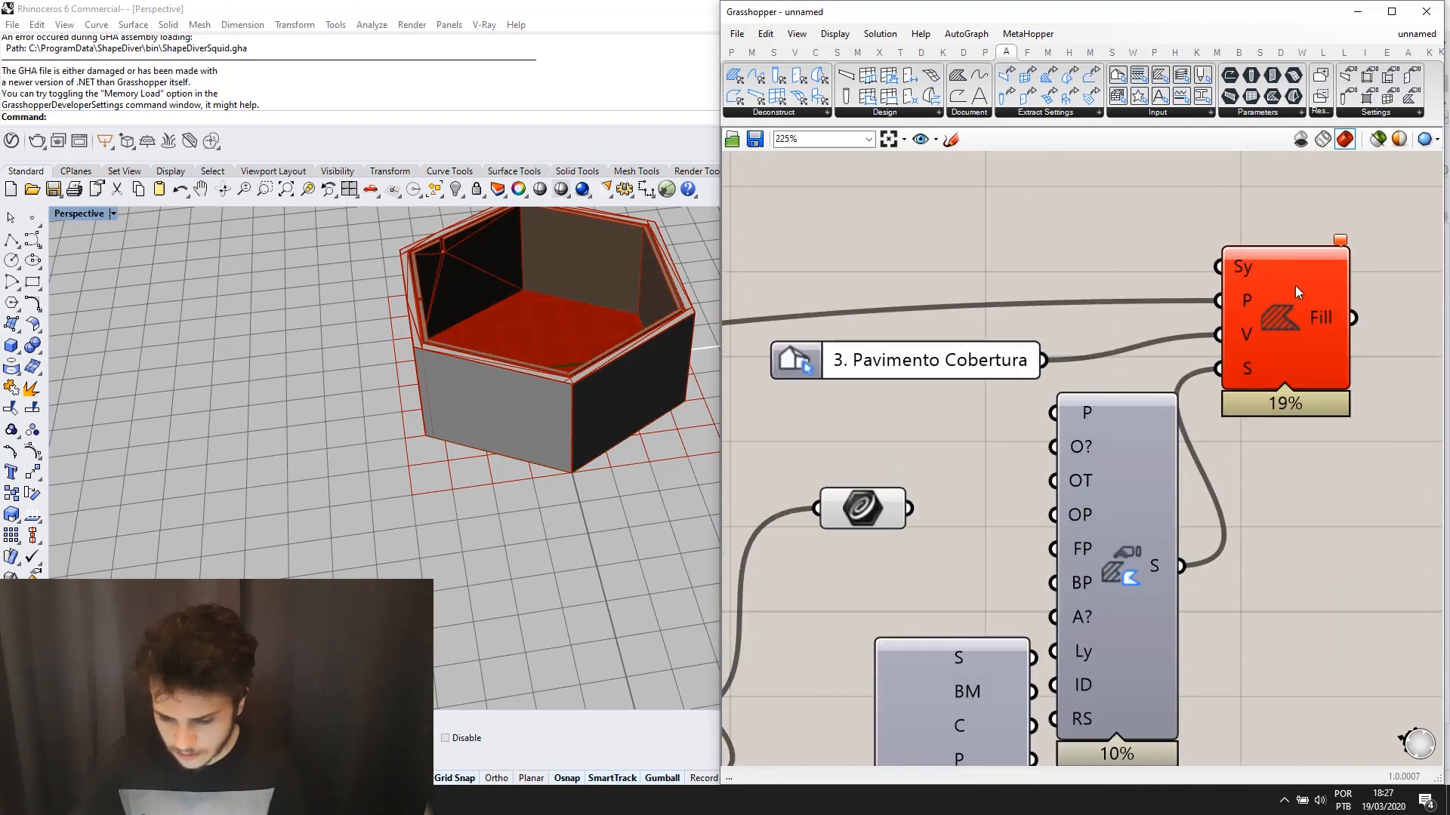
Check the Fill component's error message and delete the settings component wired to its S input.
mouse_move(1349, 237)
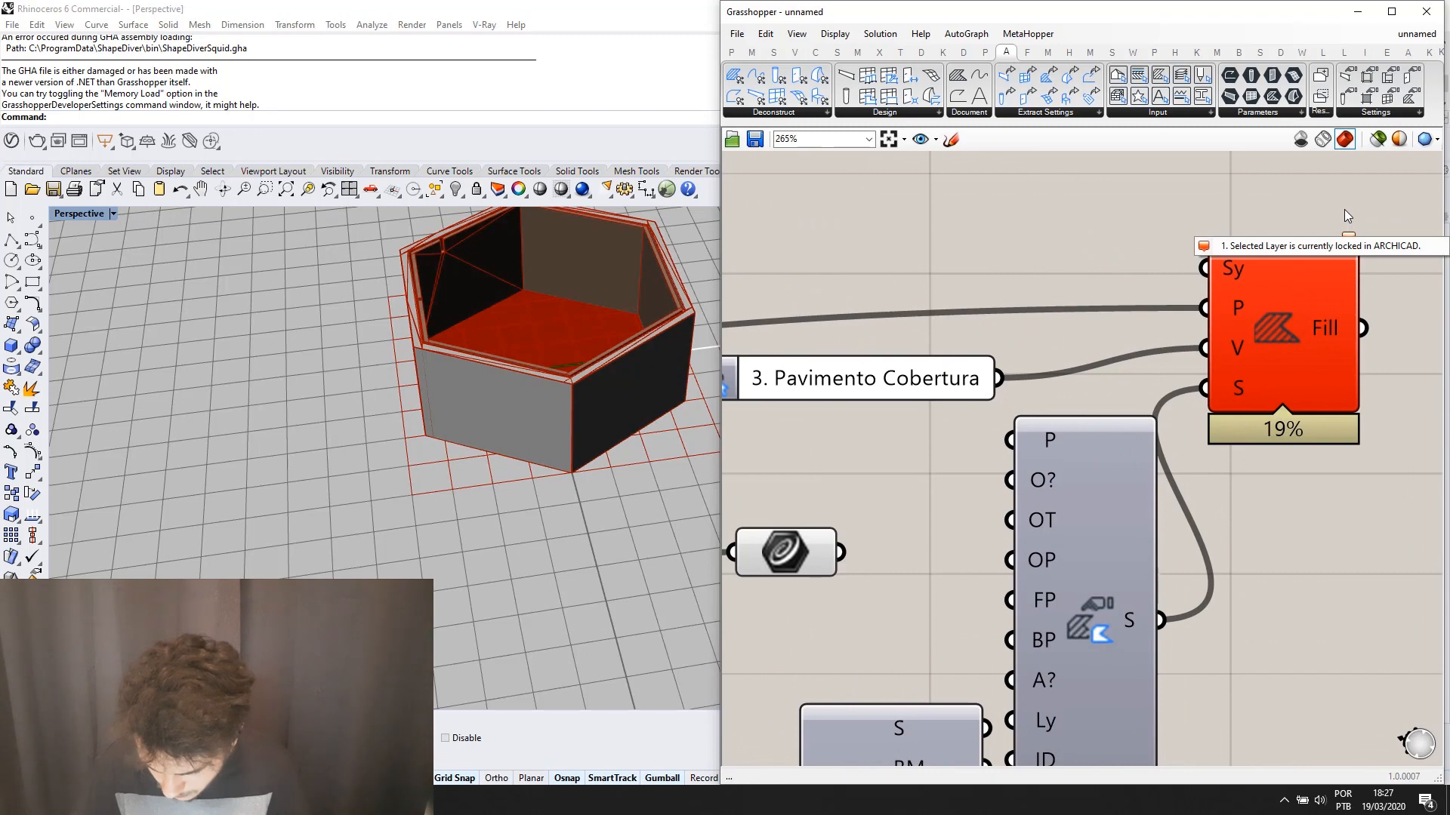
scroll(1344, 209, down, 2)
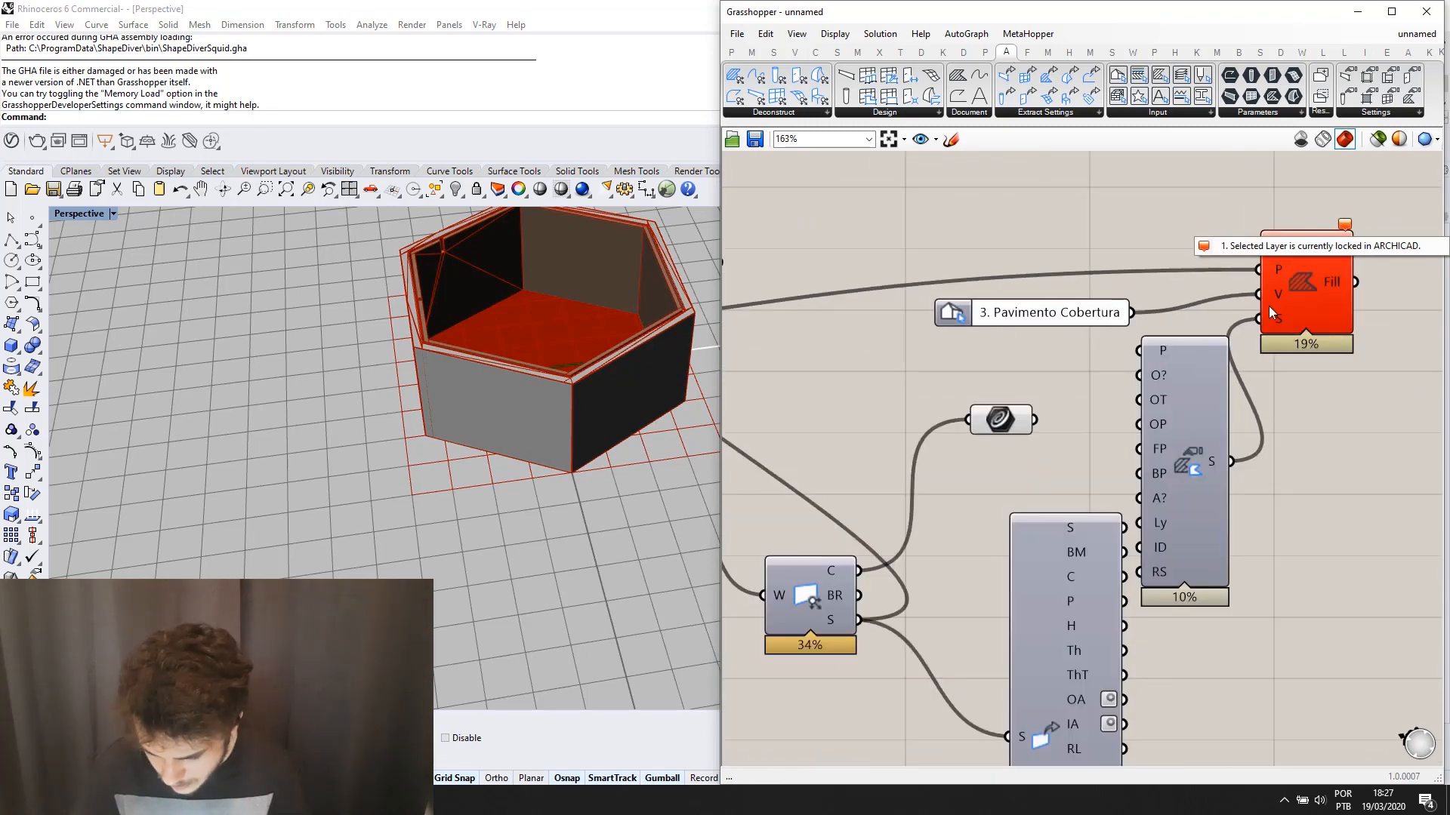
scroll(1250, 381, down, 2)
scroll(1178, 393, up, 2)
right_drag(1139, 411, 1155, 343)
drag(1198, 345, 1170, 350)
right_drag(1238, 347, 1106, 399)
scroll(1095, 398, down, 2)
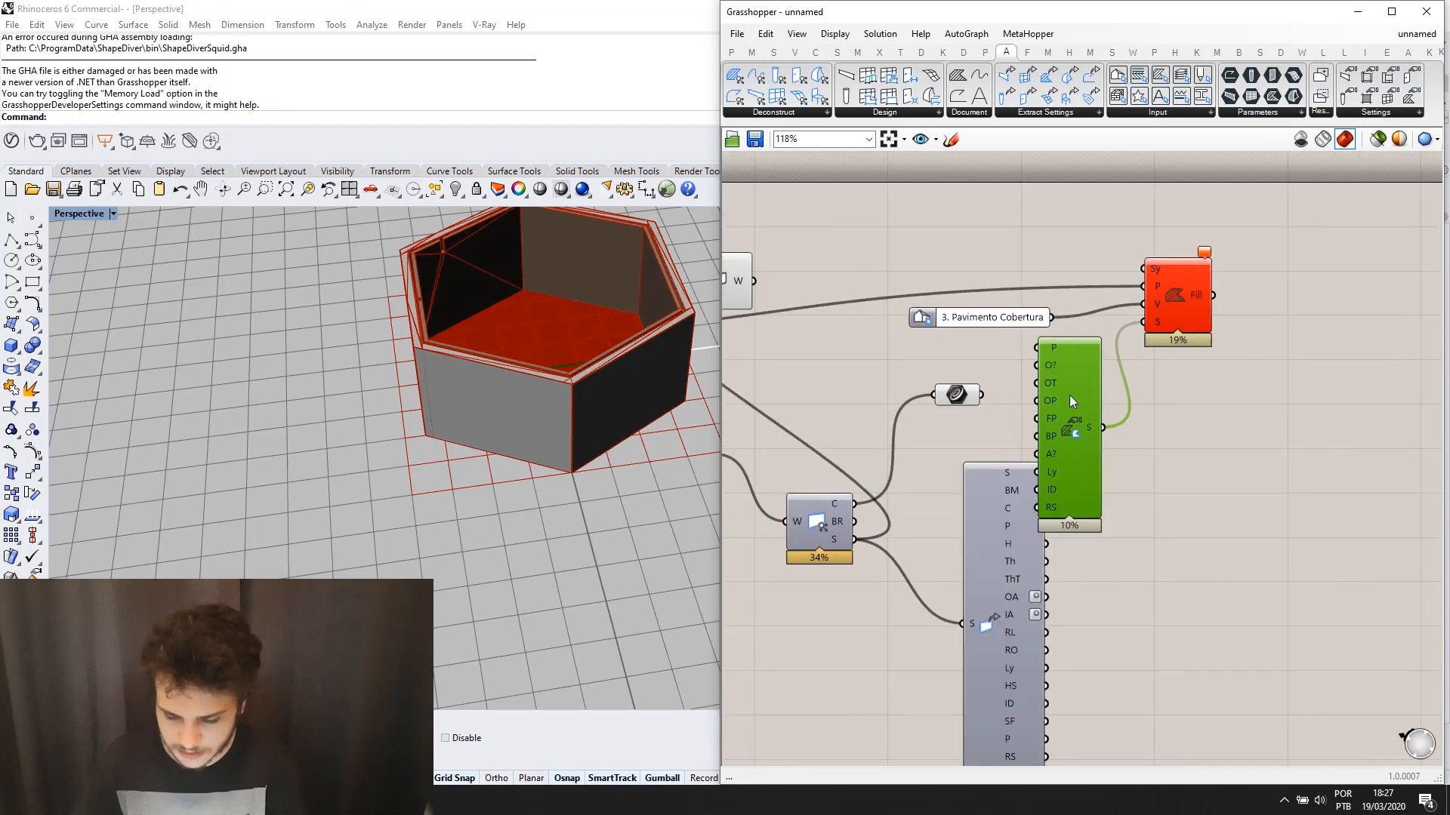
key(Delete)
Delete the Fill component together with its 3. Pavimento Cobertura story input.
drag(1190, 406, 963, 260)
click(1161, 370)
drag(1221, 327, 1041, 239)
scroll(1042, 250, down, 2)
right_drag(1044, 266, 1076, 261)
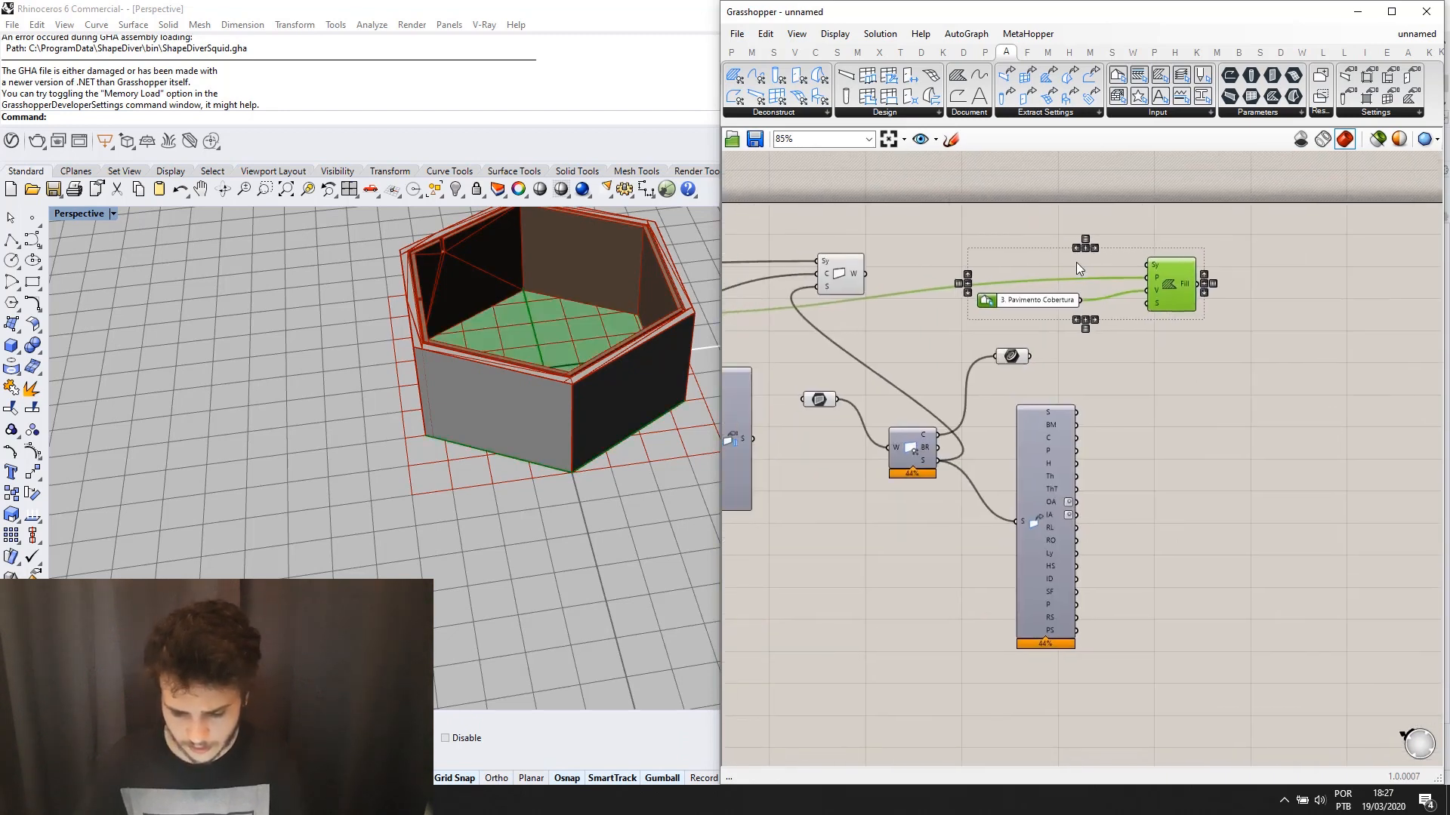
key(Delete)
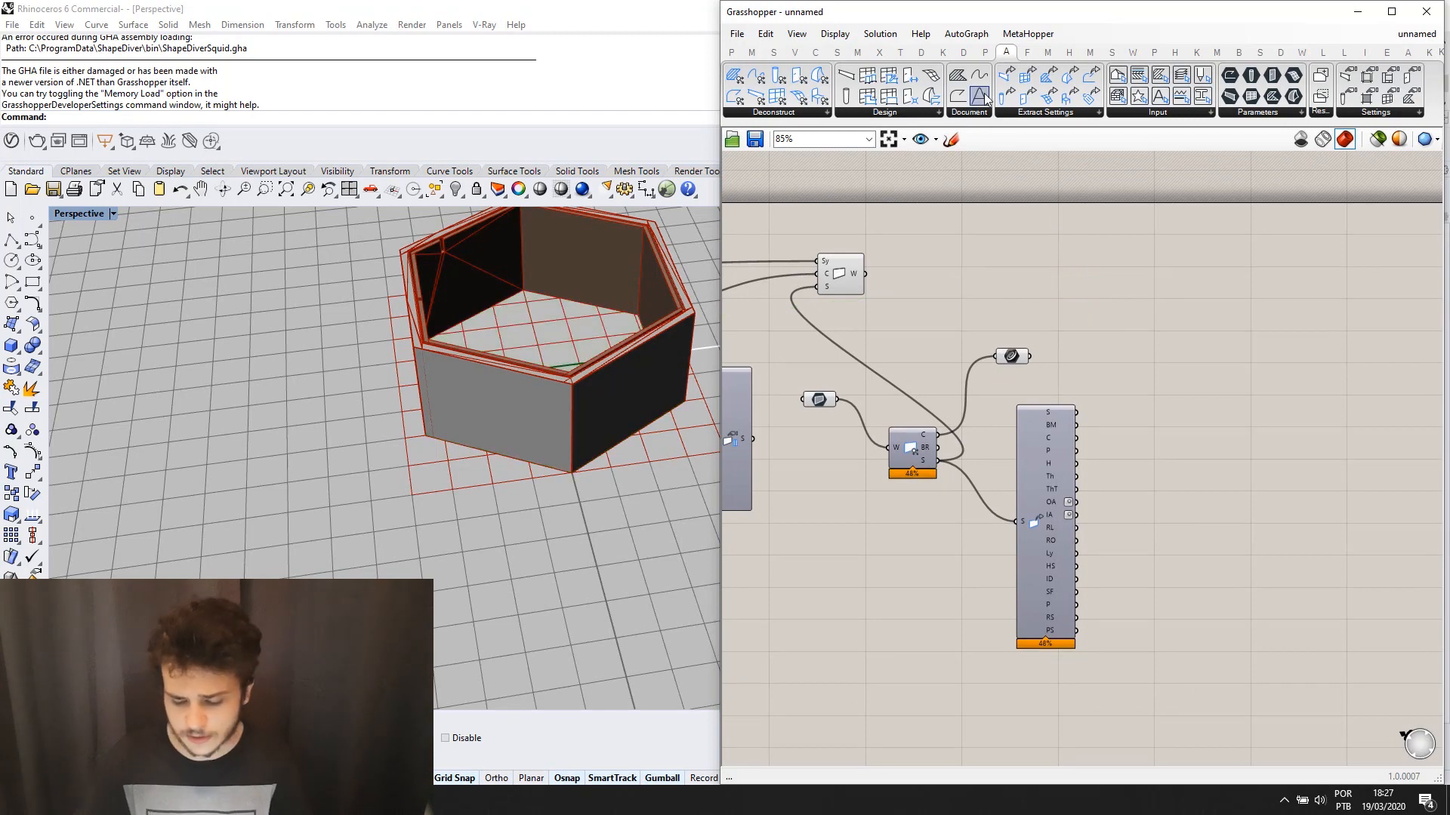
Place an Add Polygon reshape component on the canvas above the curve parameter.
scroll(1119, 260, up, 2)
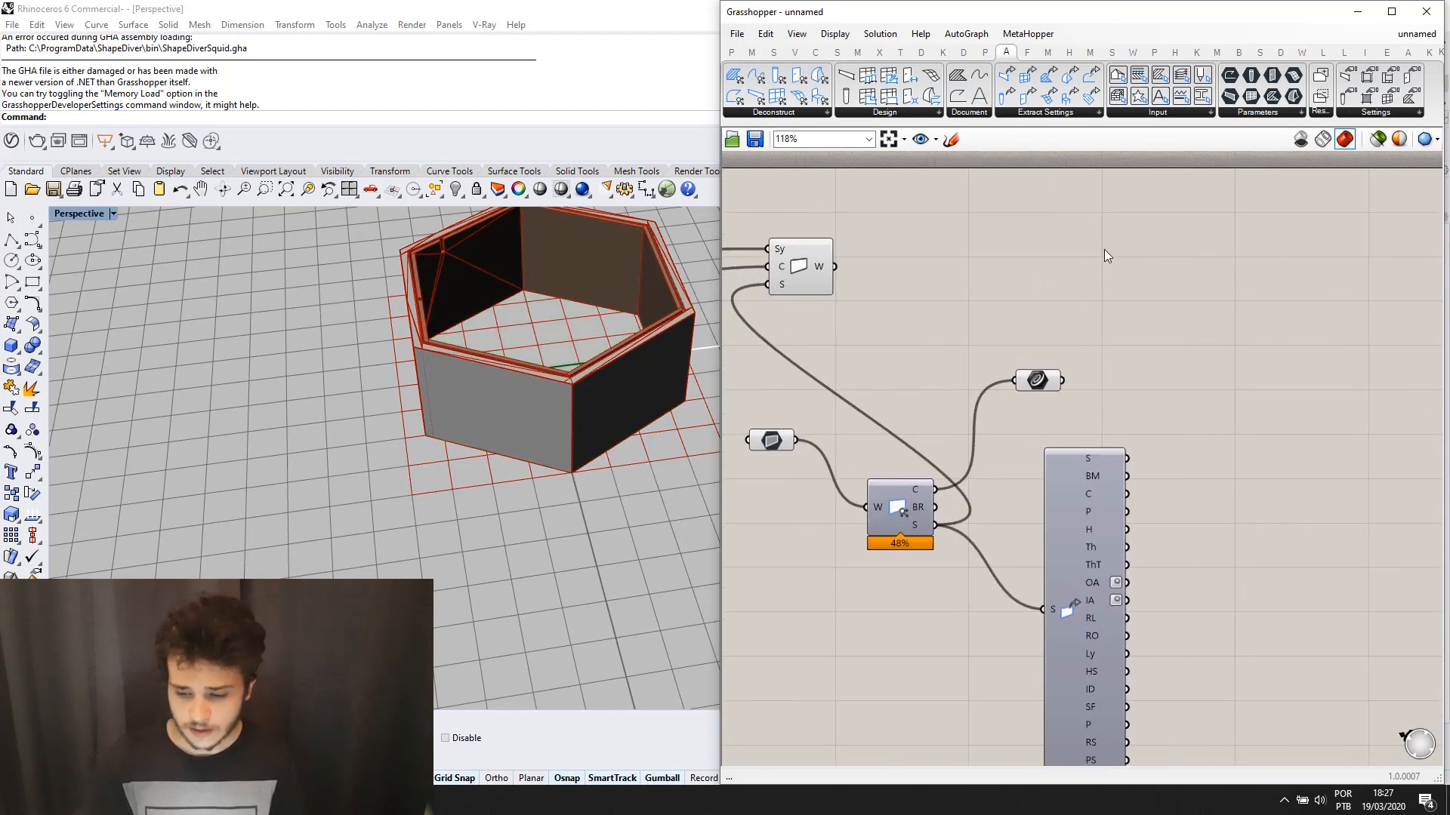
right_drag(1031, 251, 1103, 267)
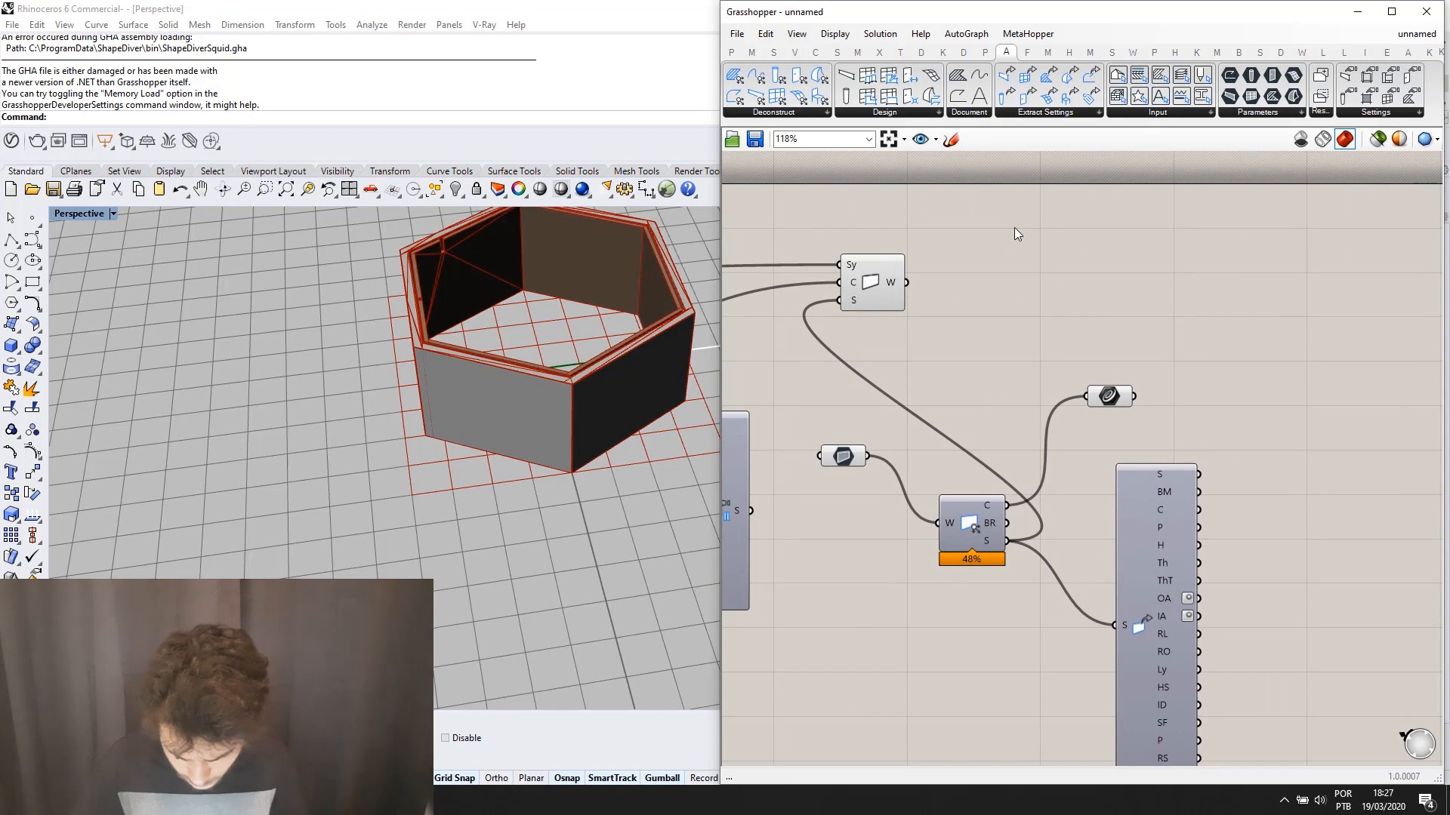
click(1320, 114)
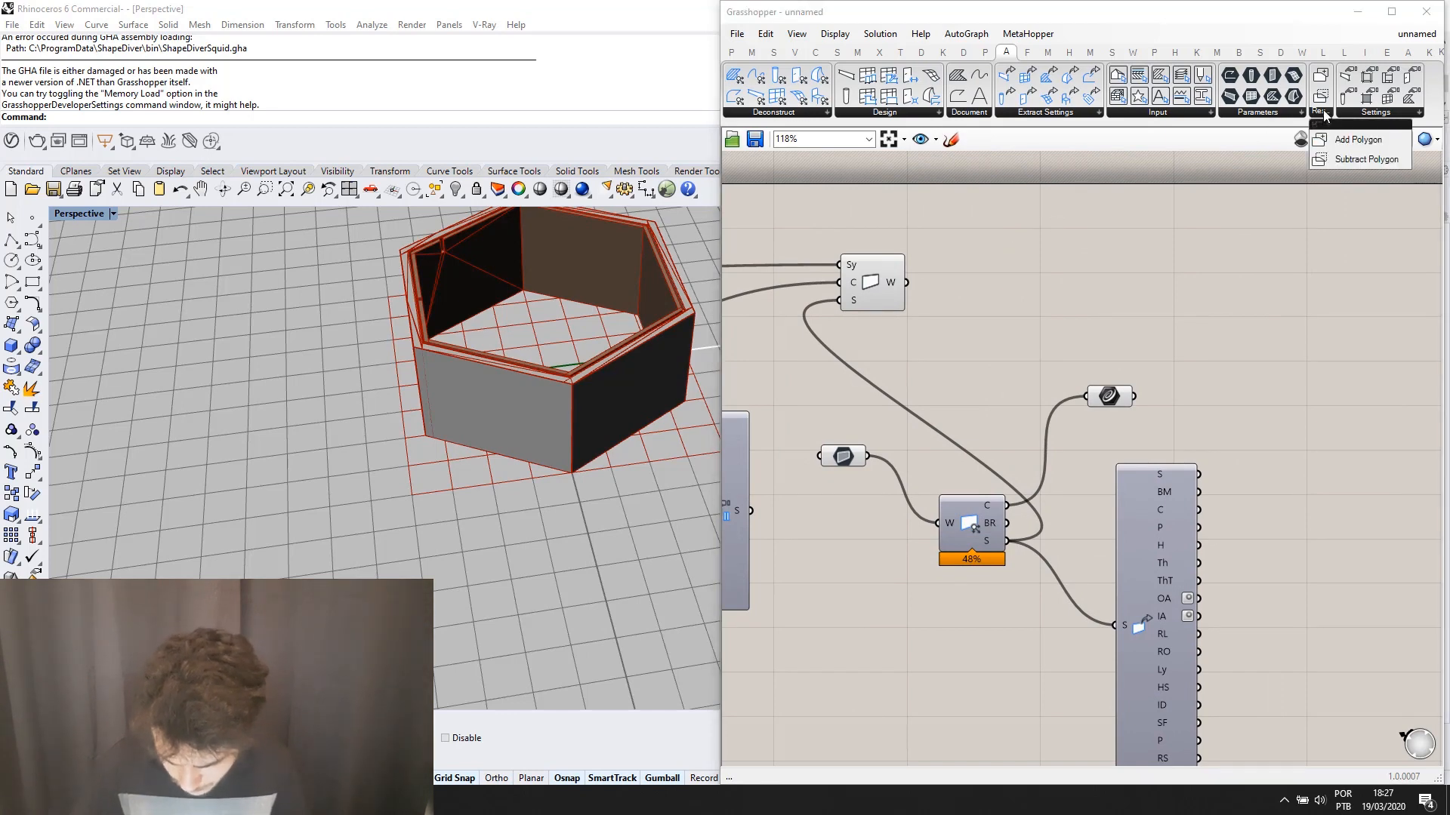
right_drag(1133, 311, 1180, 313)
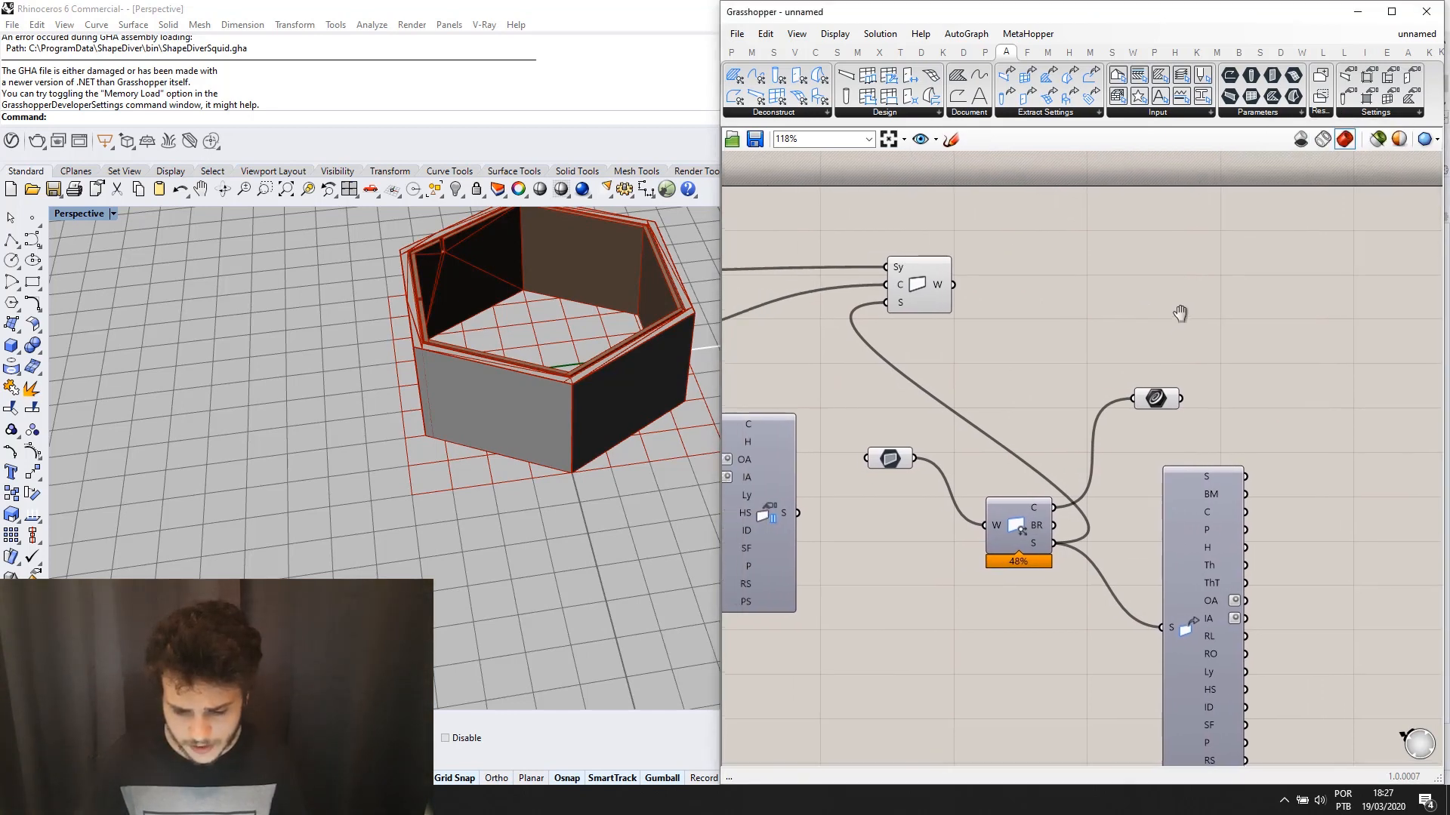
click(1145, 399)
scroll(1125, 355, down, 3)
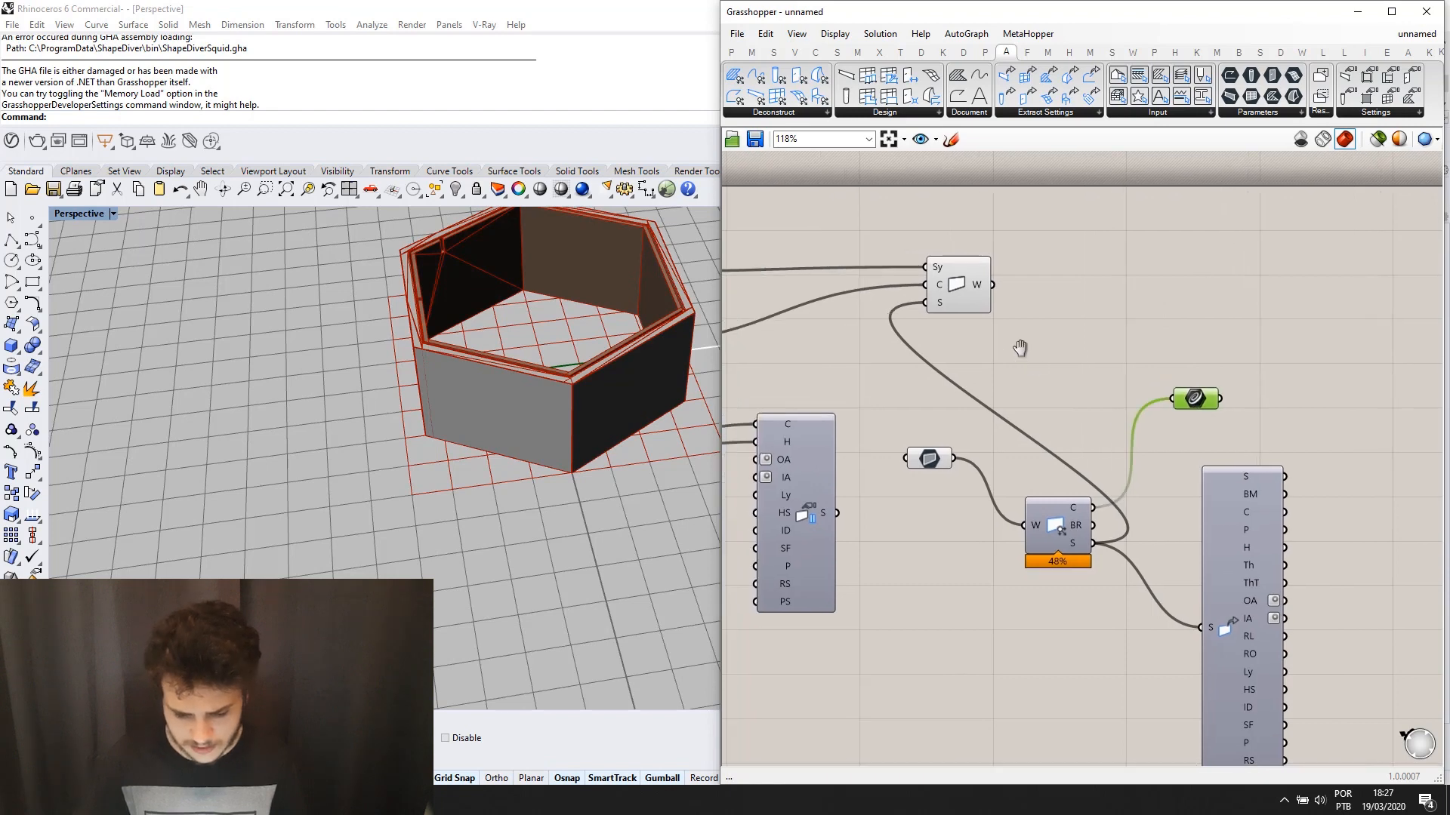
click(1330, 118)
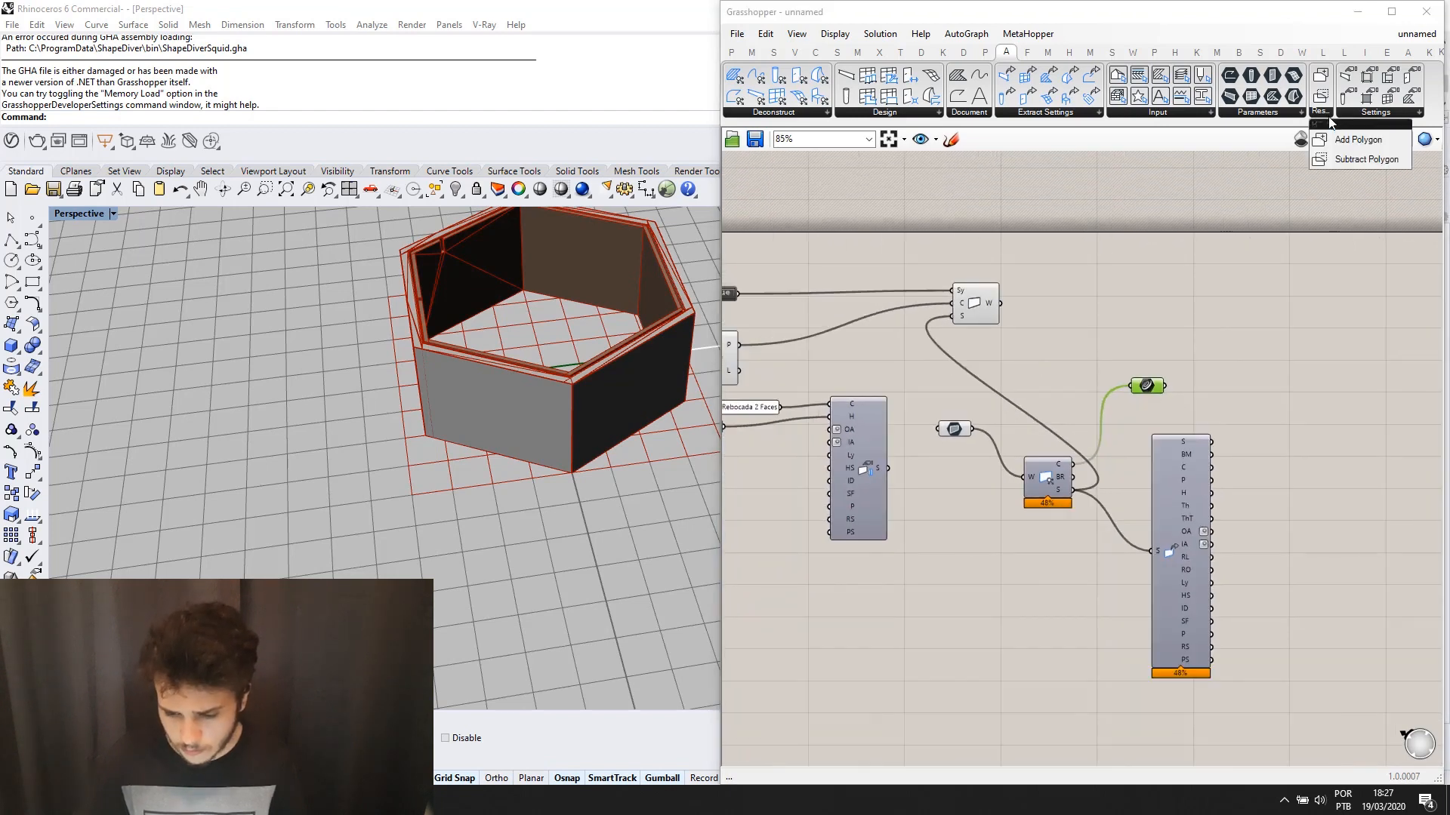
click(1347, 140)
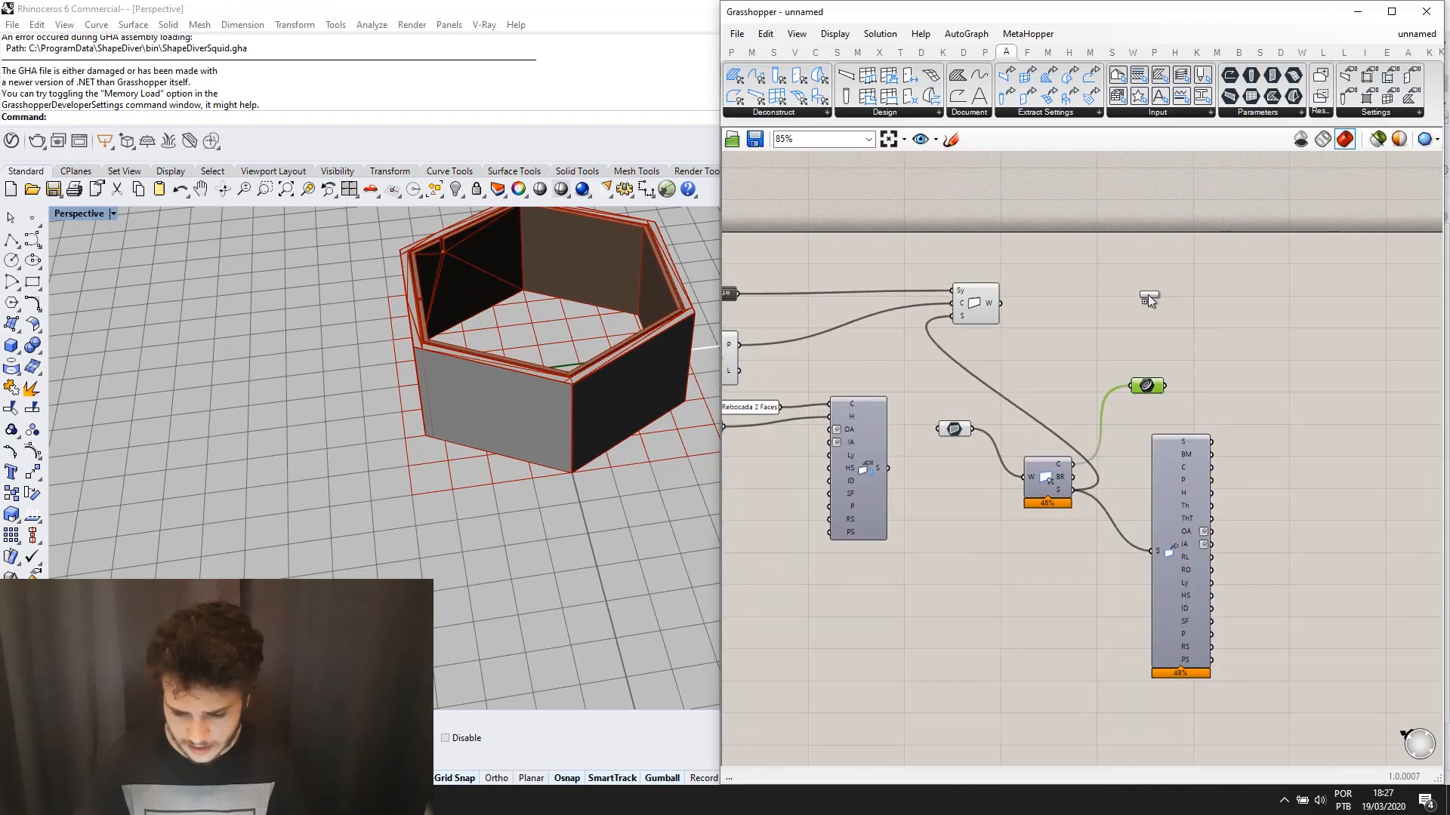
click(1149, 296)
scroll(1152, 297, up, 2)
click(1152, 298)
scroll(1189, 297, down, 2)
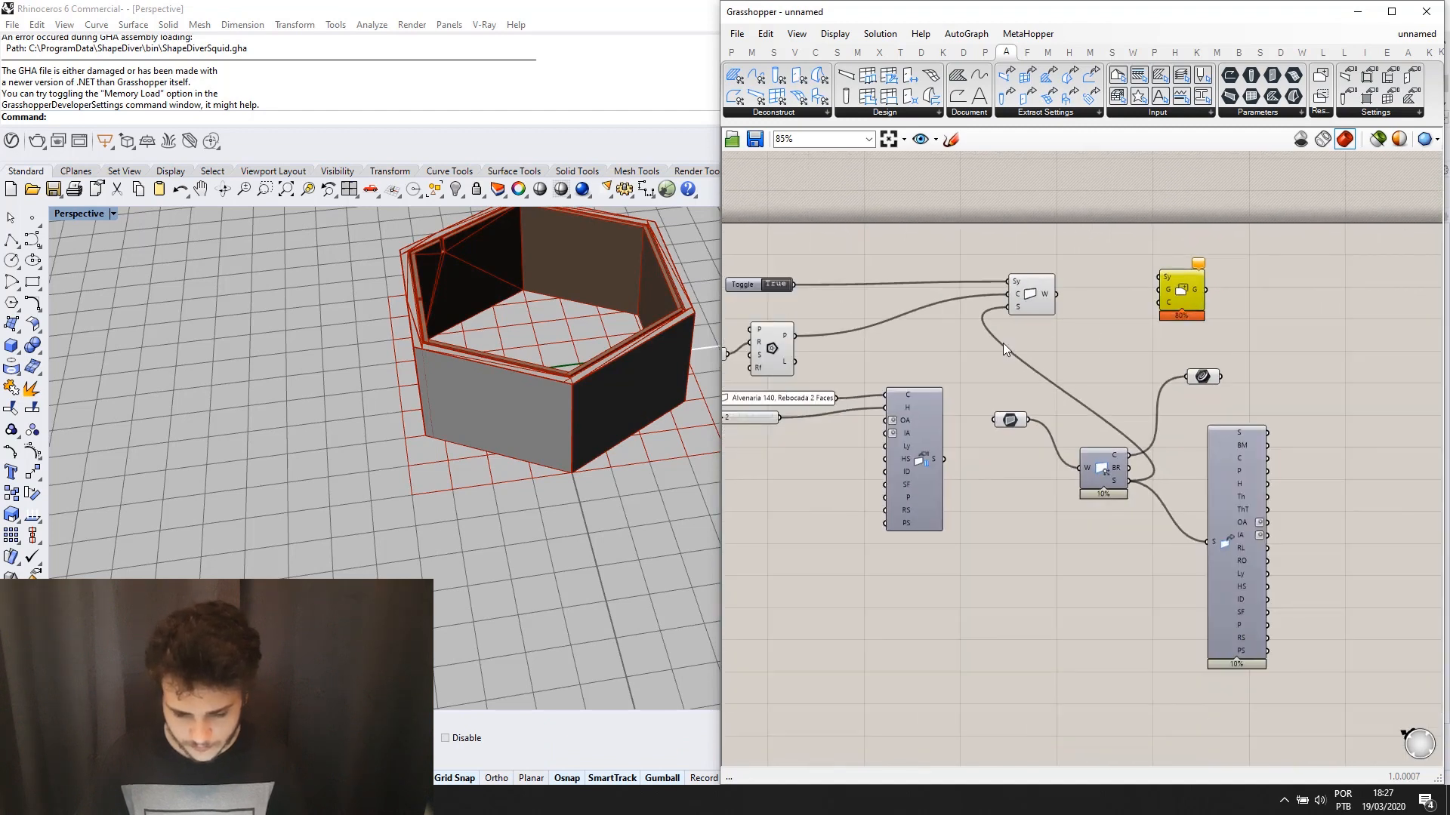
Switch to ARCHICAD and show the 3D view of the model.
scroll(1076, 312, up, 2)
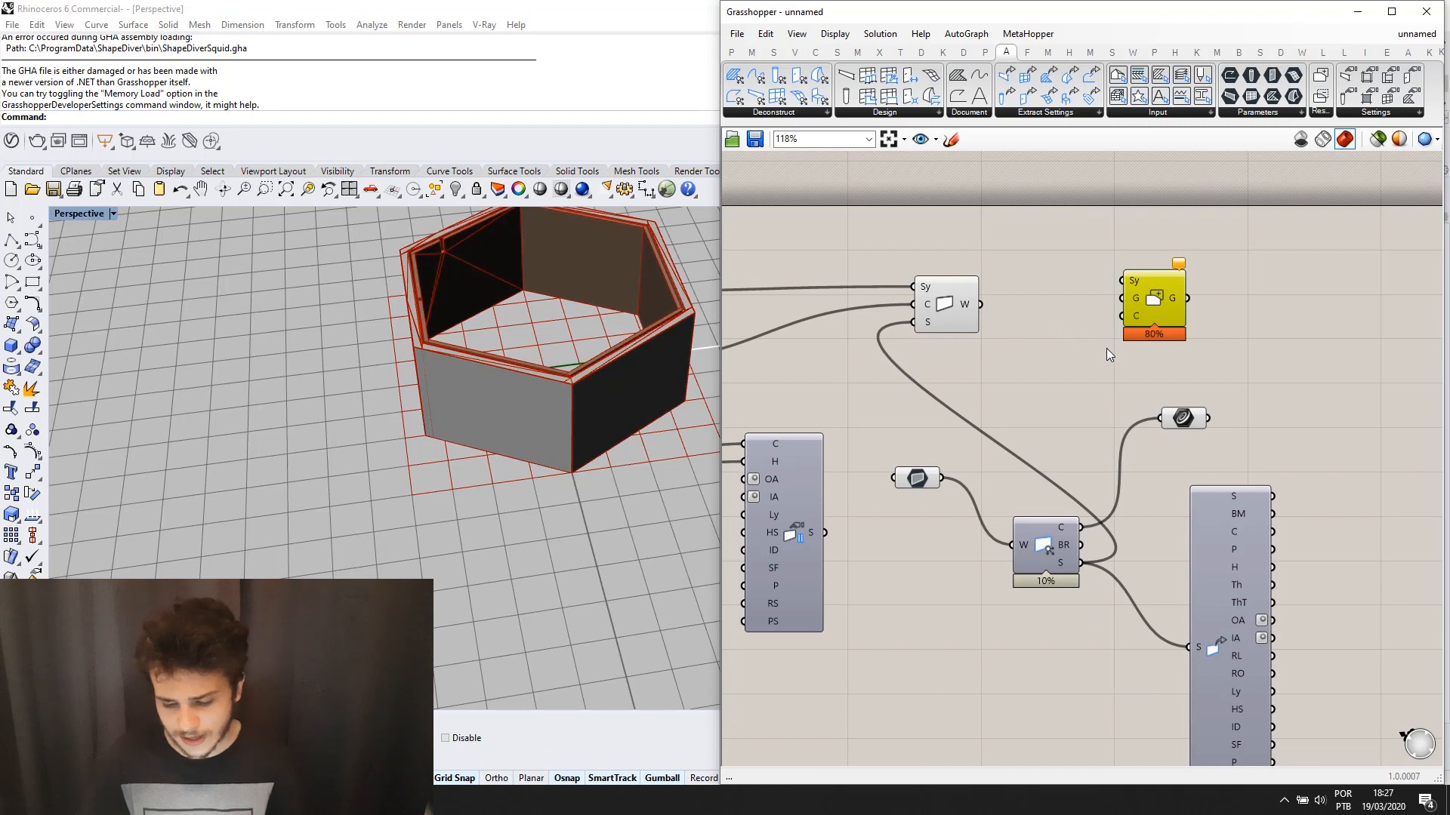
scroll(1110, 347, down, 1)
scroll(1152, 314, up, 1)
right_drag(1154, 311, 1179, 292)
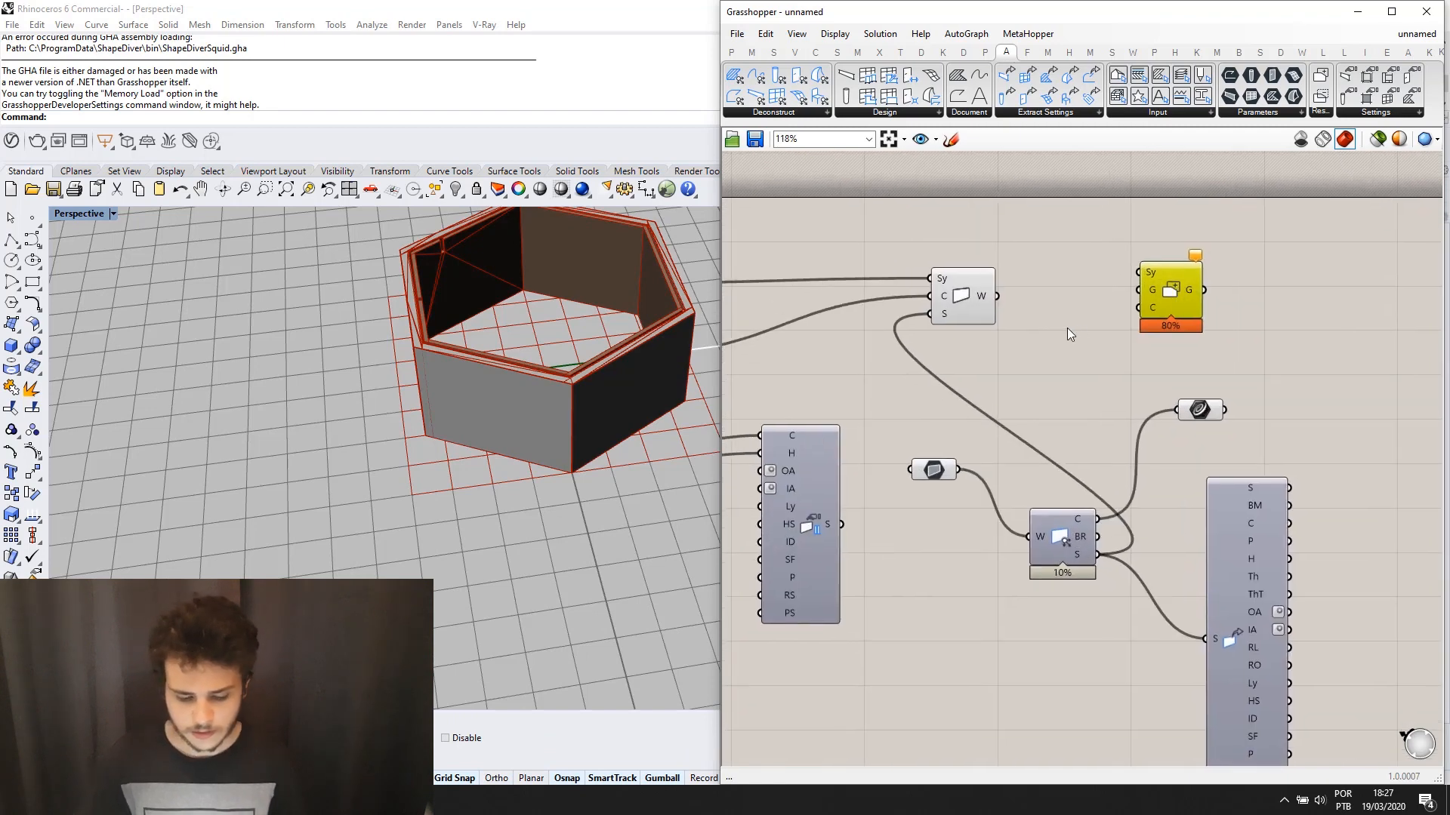
key(alt+Tab)
scroll(508, 515, down, 3)
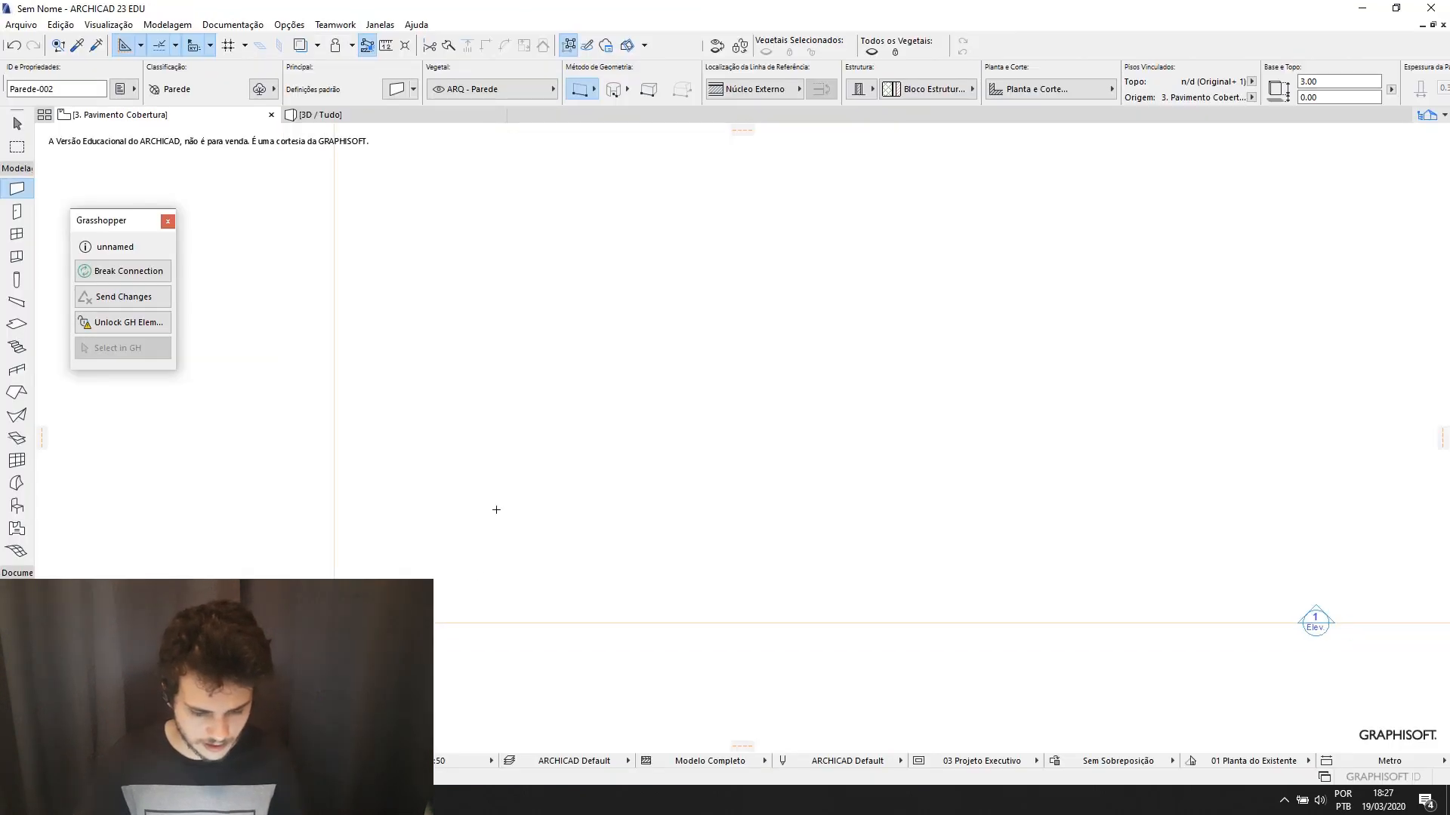
click(326, 117)
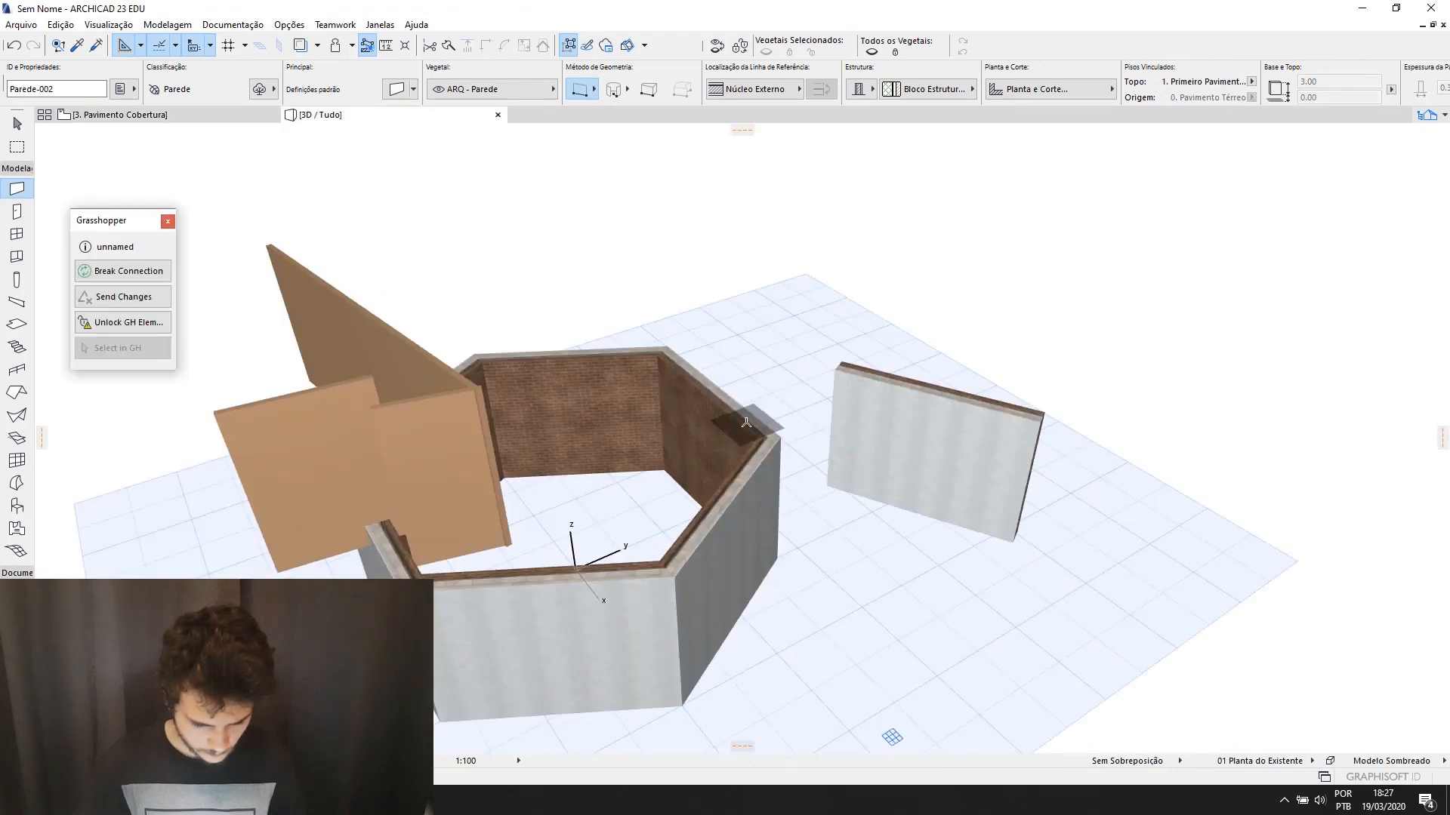
Draw a rectangular slab on the ground plane in front of the freestanding wall, leaving the Slab tool once it is placed.
click(28, 324)
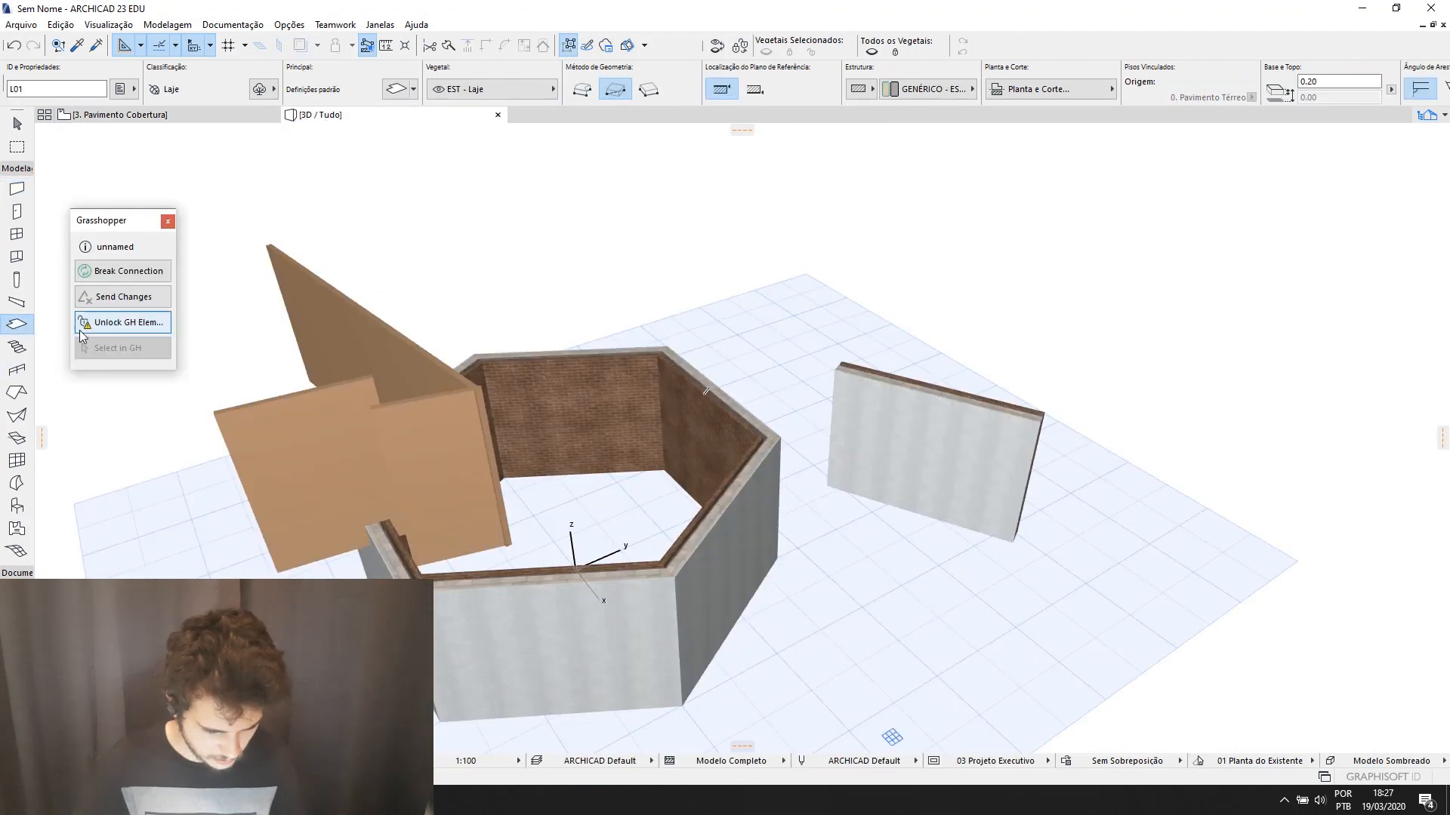
click(878, 574)
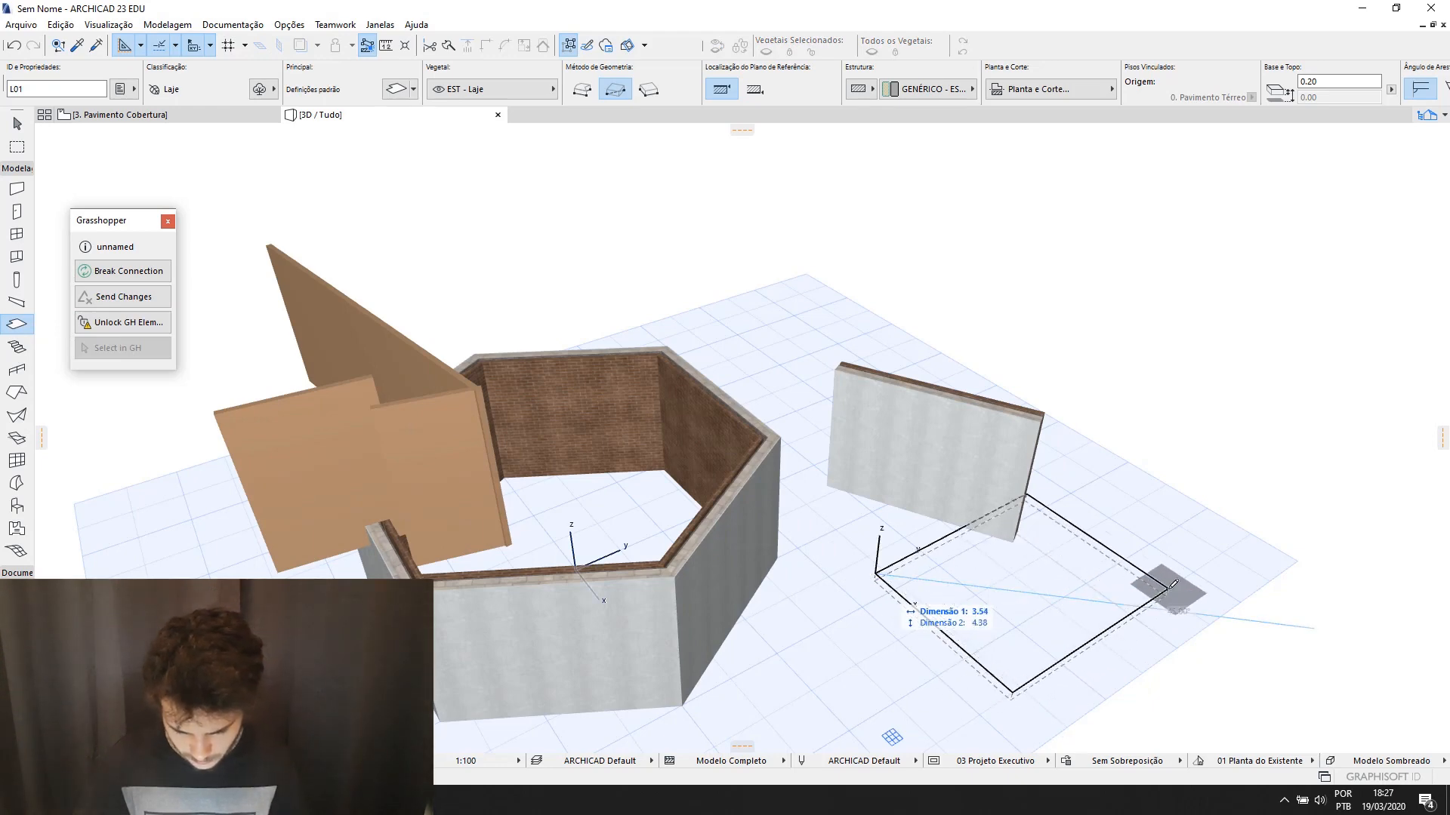
click(1136, 621)
scroll(1159, 608, up, 2)
scroll(1159, 608, up, 1)
click(1175, 582)
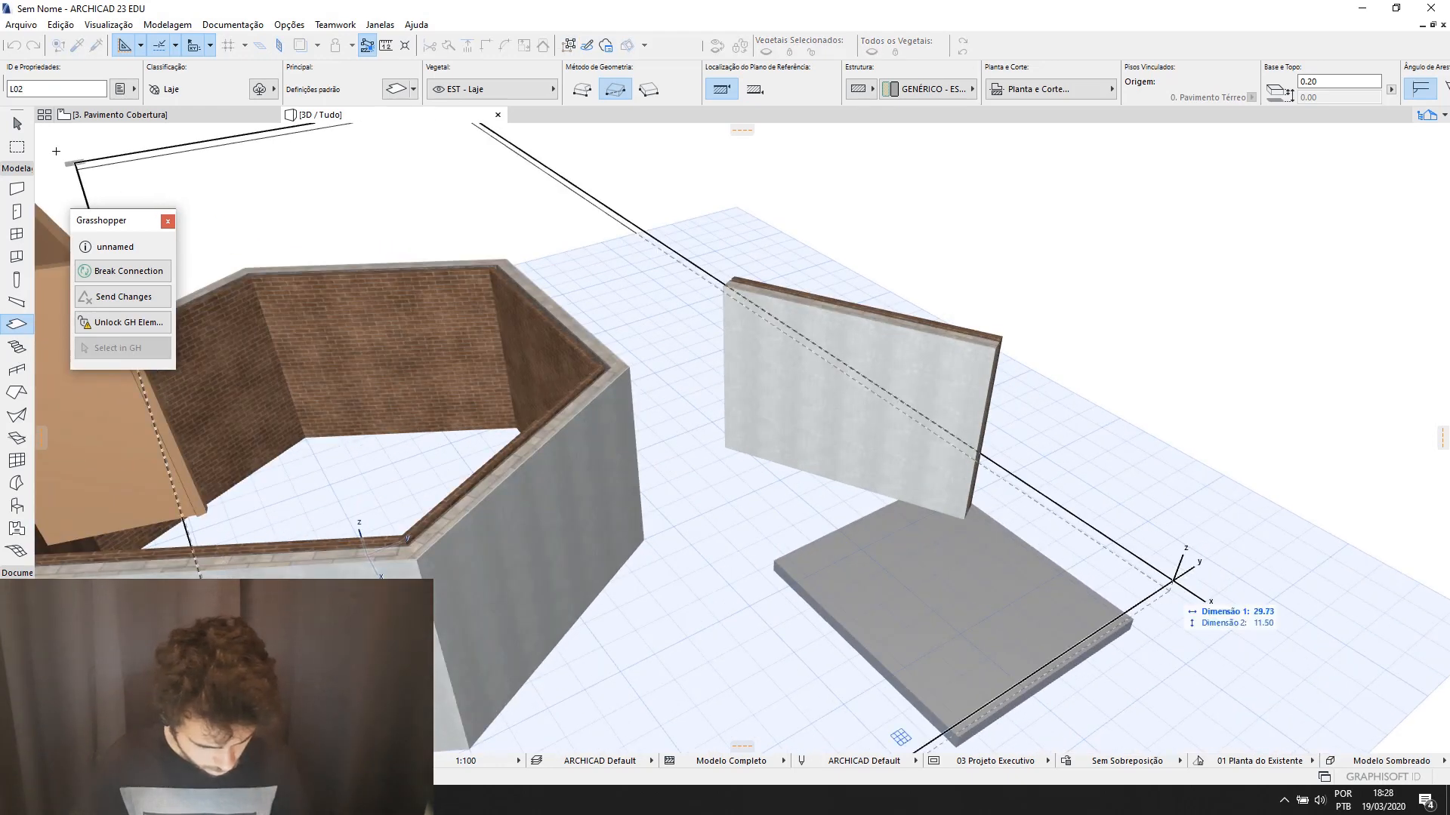
click(20, 125)
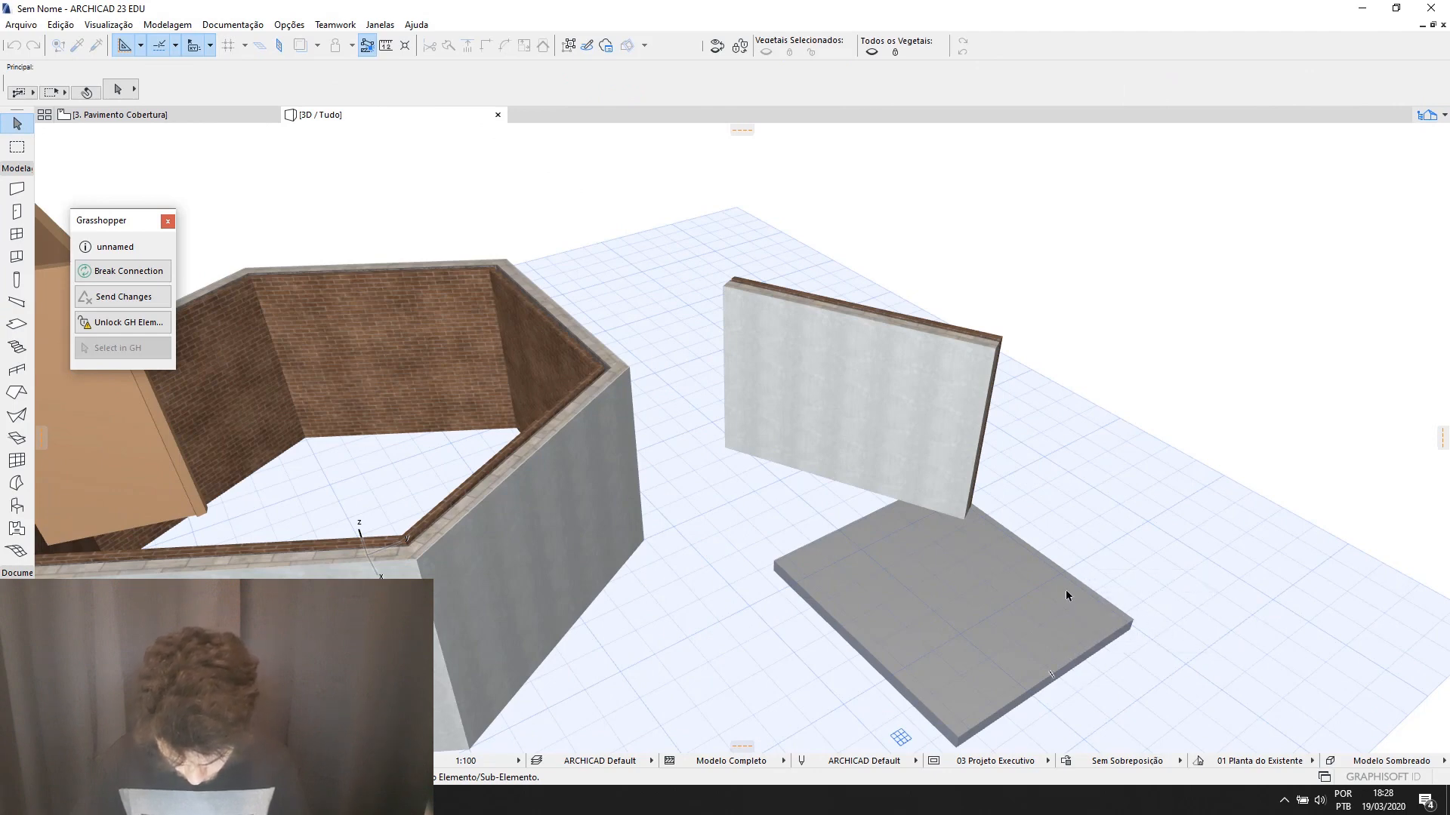
Extend the new slab into an L-shape by adding a rectangle to its polygon from the corner farthest from the hexagonal walls.
click(989, 552)
click(1138, 624)
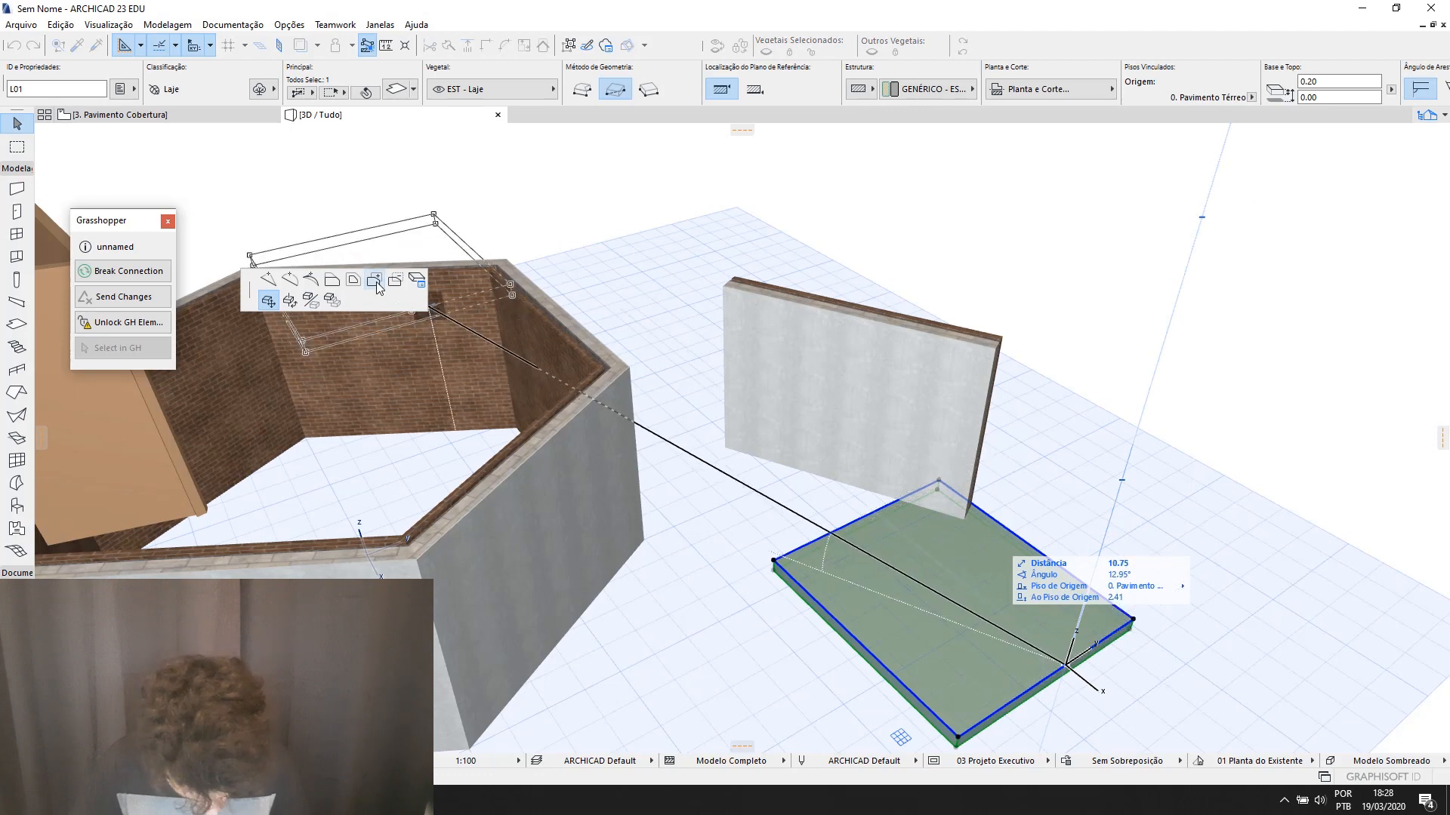
click(382, 285)
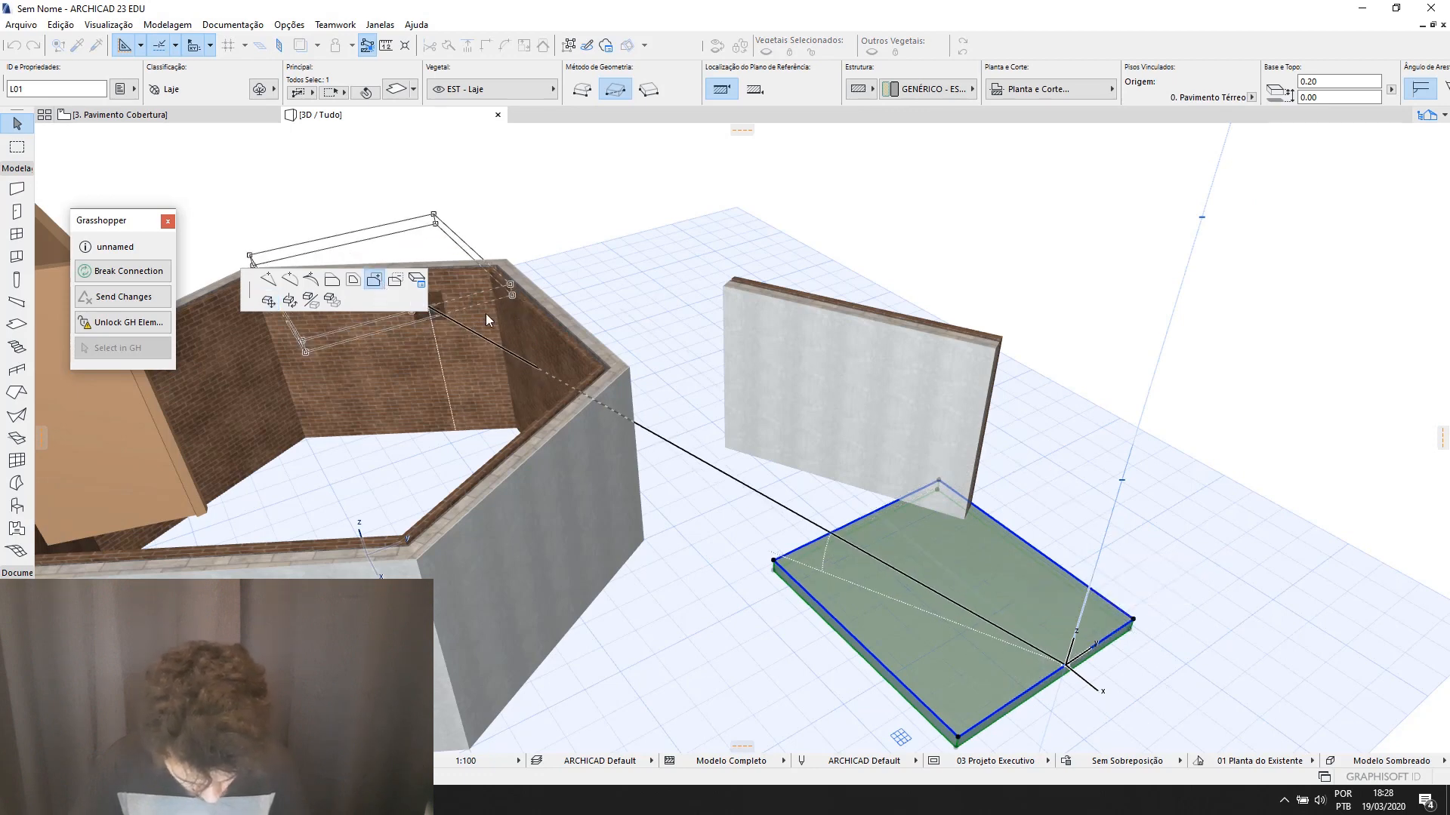
click(1135, 621)
click(1174, 495)
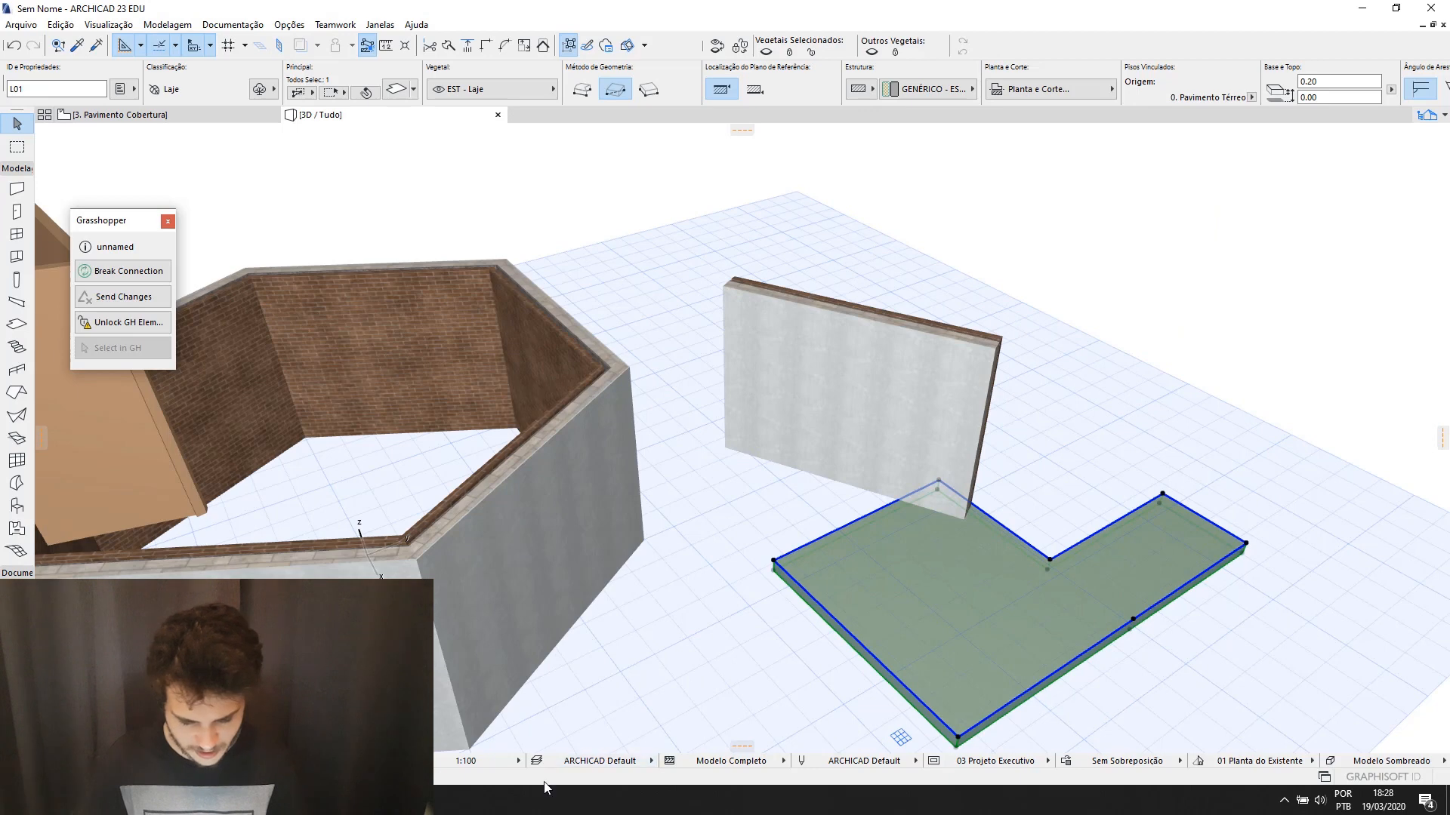
Switch back to Grasshopper and move the curve parameter closer to the Add Polygon component's inputs.
key(alt+Tab)
scroll(1154, 473, down, 3)
scroll(1153, 473, up, 3)
scroll(1136, 405, down, 3)
scroll(1125, 411, up, 3)
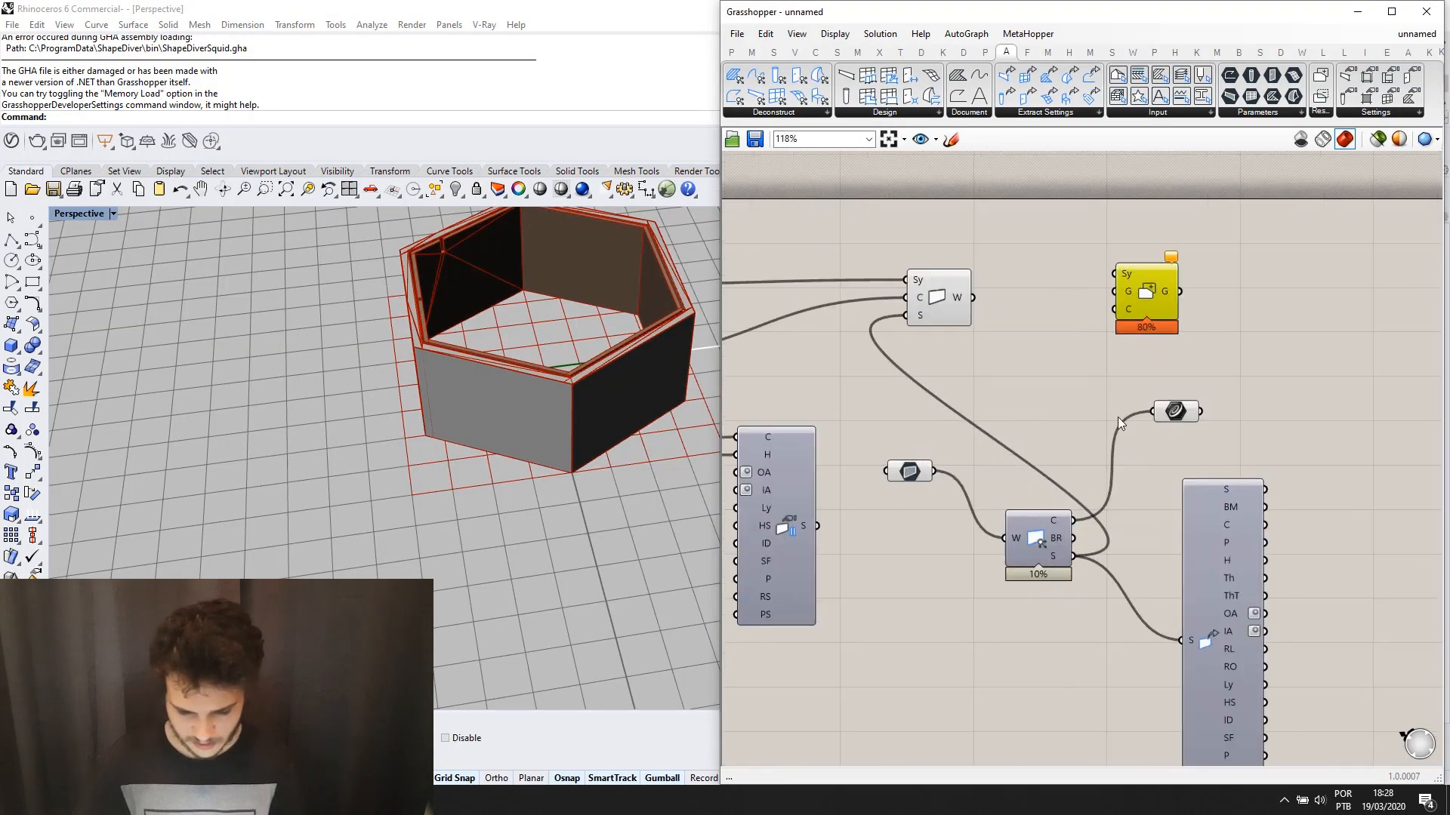
drag(1175, 415, 1077, 400)
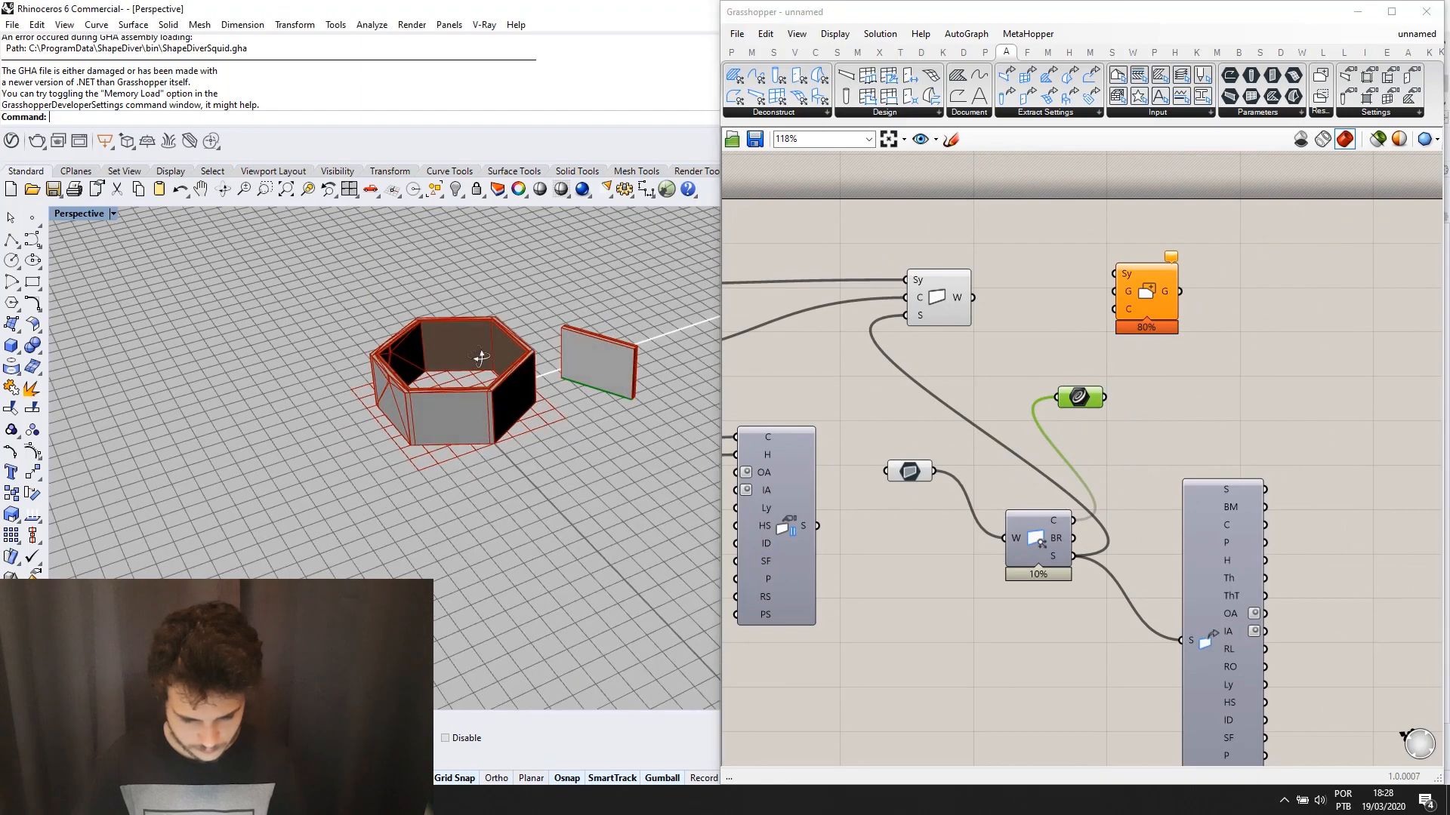
scroll(1144, 307, down, 3)
scroll(1145, 306, up, 3)
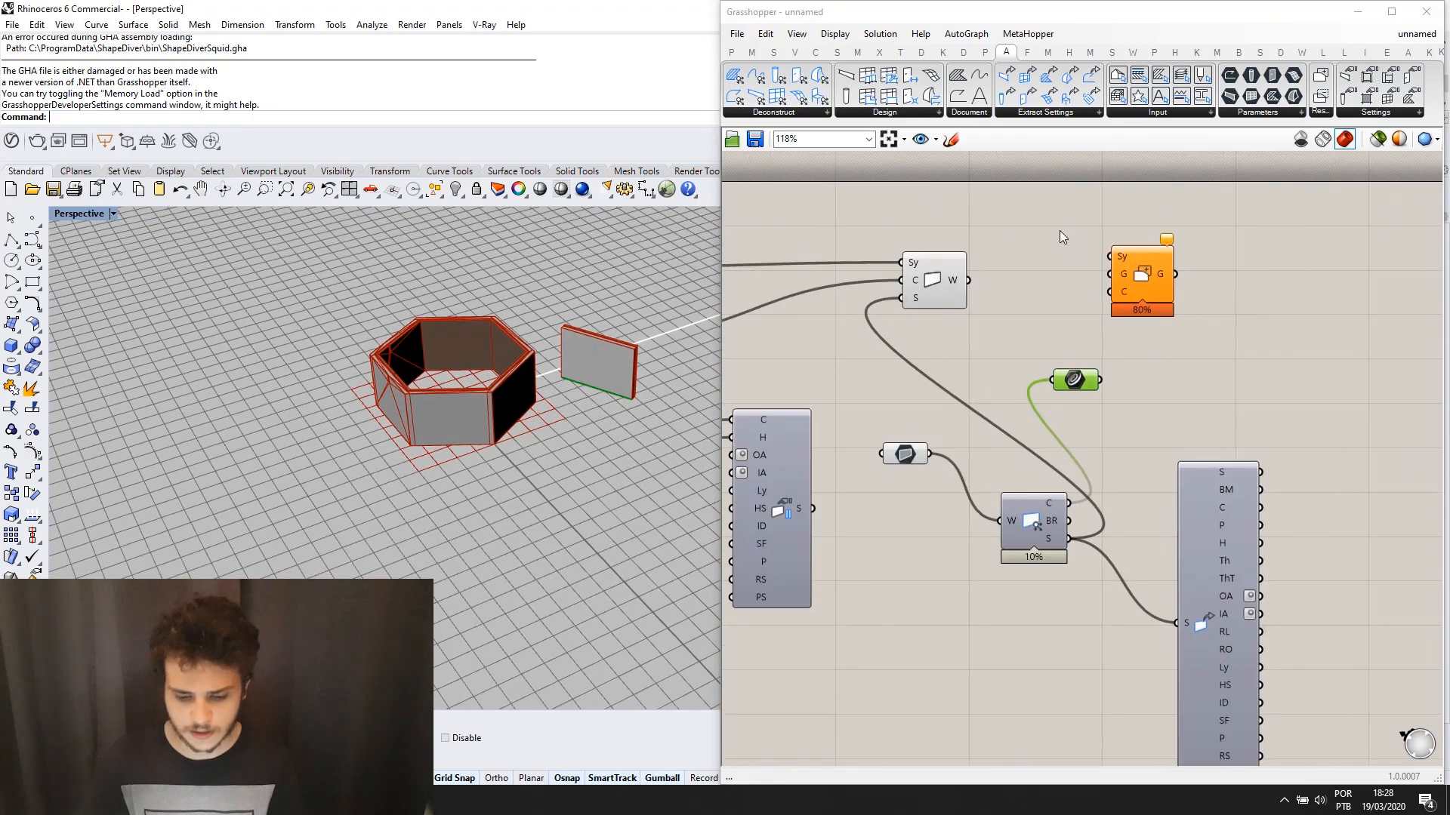
Add a Slab component below the existing wall definition and wire the Polygon component's P output into it.
scroll(1061, 234, down, 1)
click(773, 112)
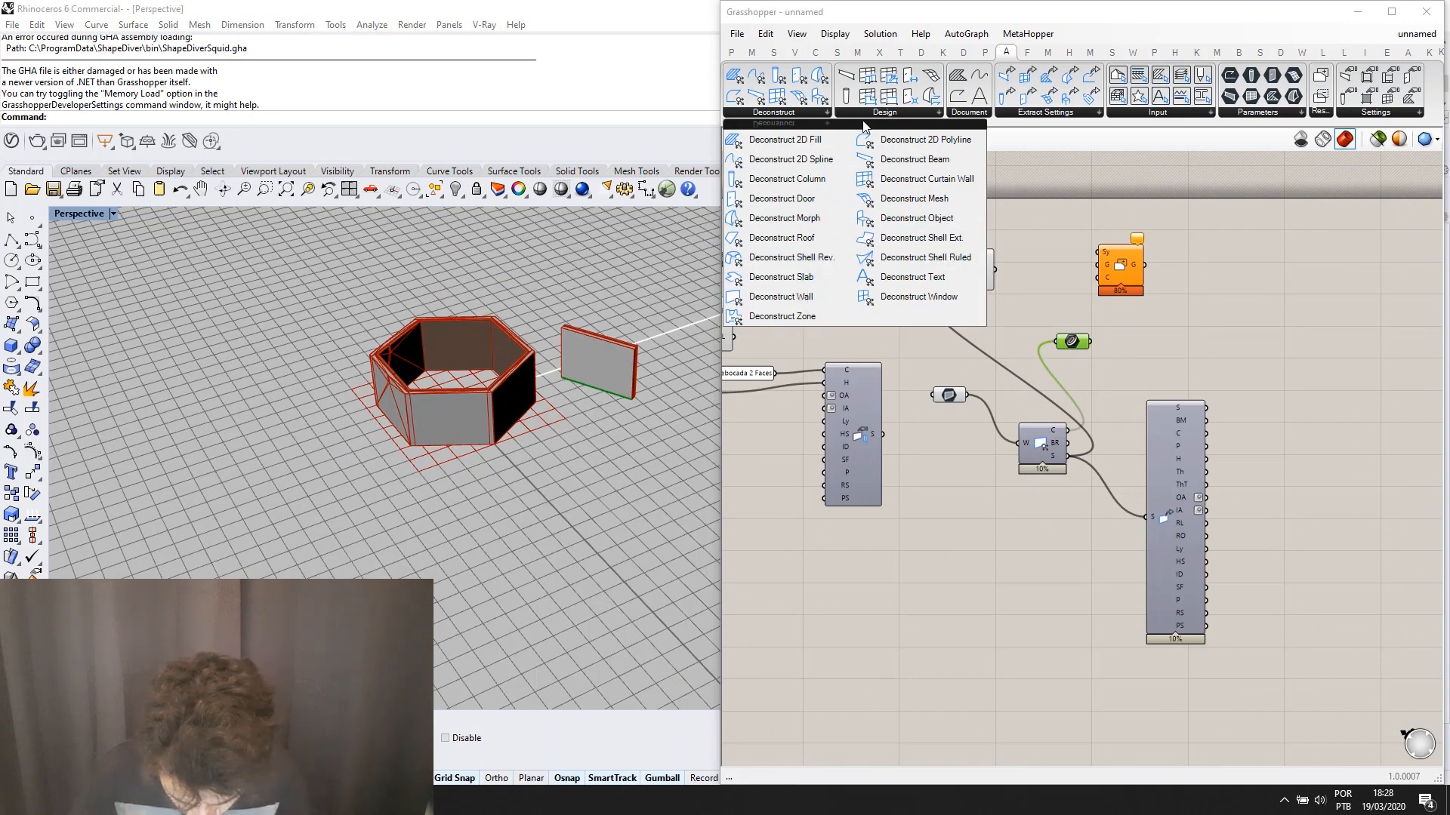
click(885, 112)
click(954, 300)
scroll(1078, 306, up, 2)
click(1025, 266)
scroll(1026, 324, down, 2)
right_drag(922, 368, 1088, 415)
drag(890, 361, 1165, 687)
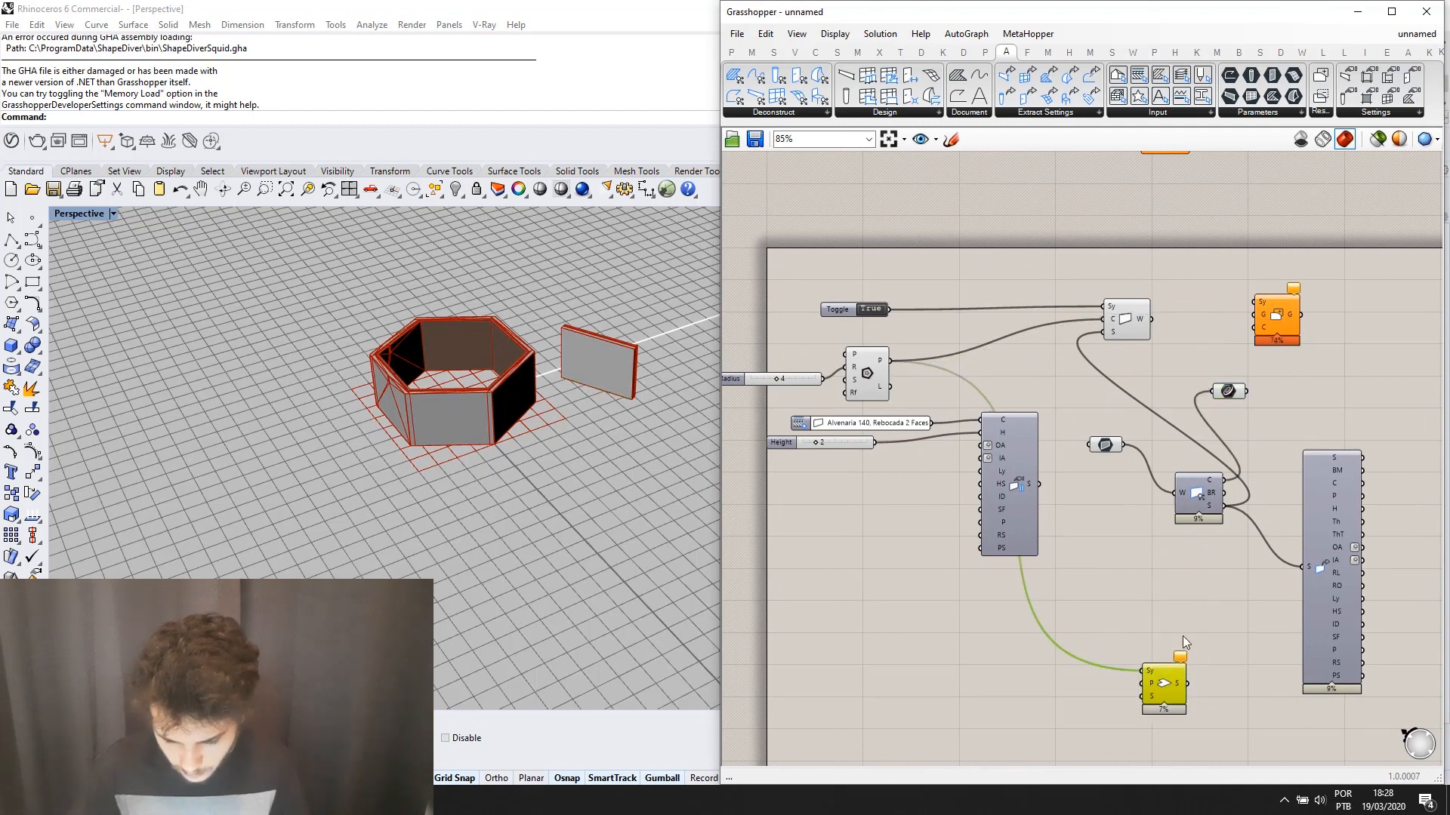
Delete the old wall, polygon and slider components, keeping only the toggle and the Slab component placed beside it.
scroll(1184, 643, down, 2)
drag(1318, 396, 933, 287)
key(Delete)
drag(1190, 304, 1085, 242)
key(Delete)
drag(1095, 519, 995, 253)
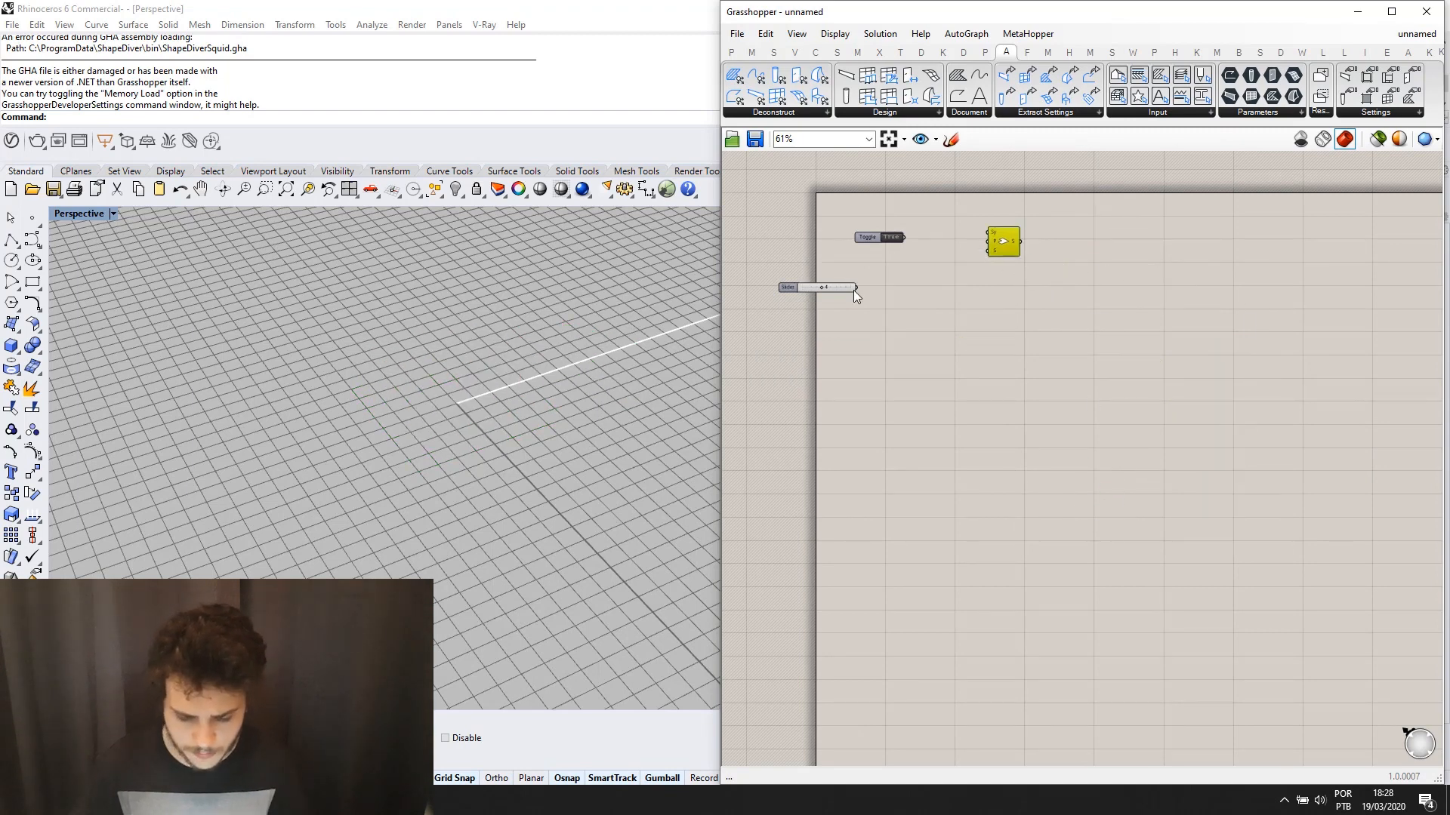
scroll(808, 286, up, 3)
key(Delete)
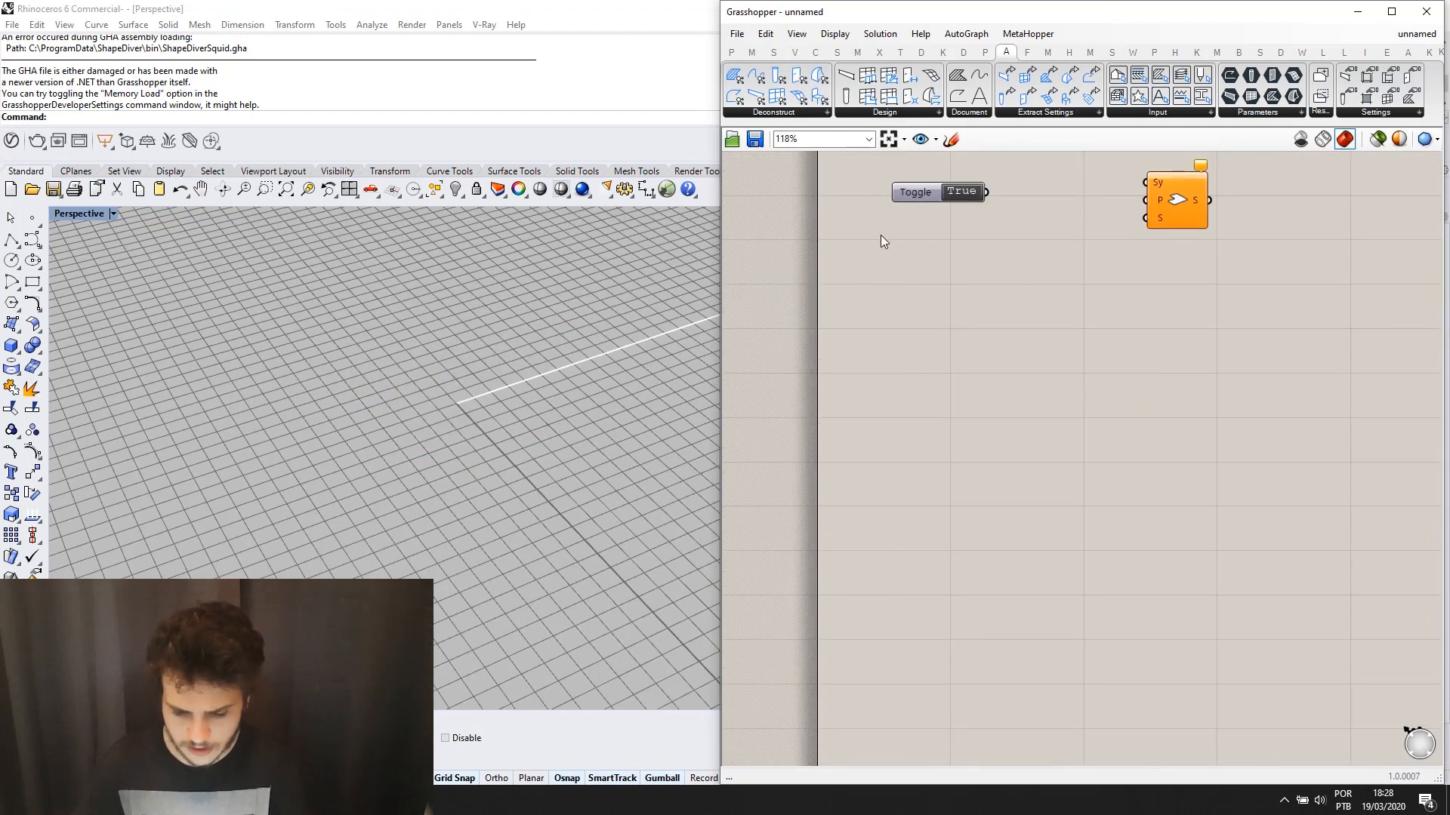
Connect the True toggle to the Slab component's Sy input and add a Polygon component below them.
scroll(838, 257, up, 2)
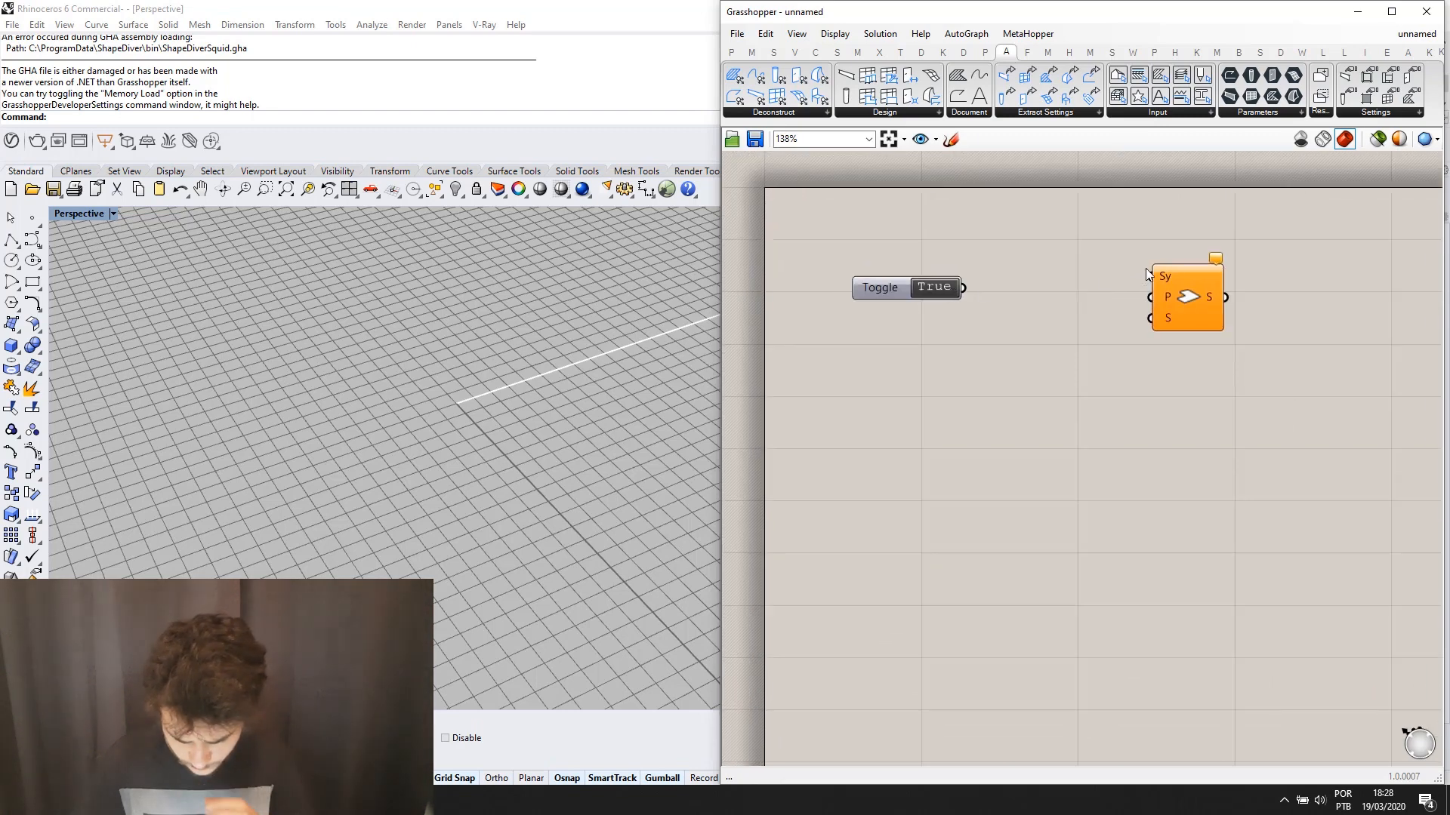
scroll(953, 281, down, 3)
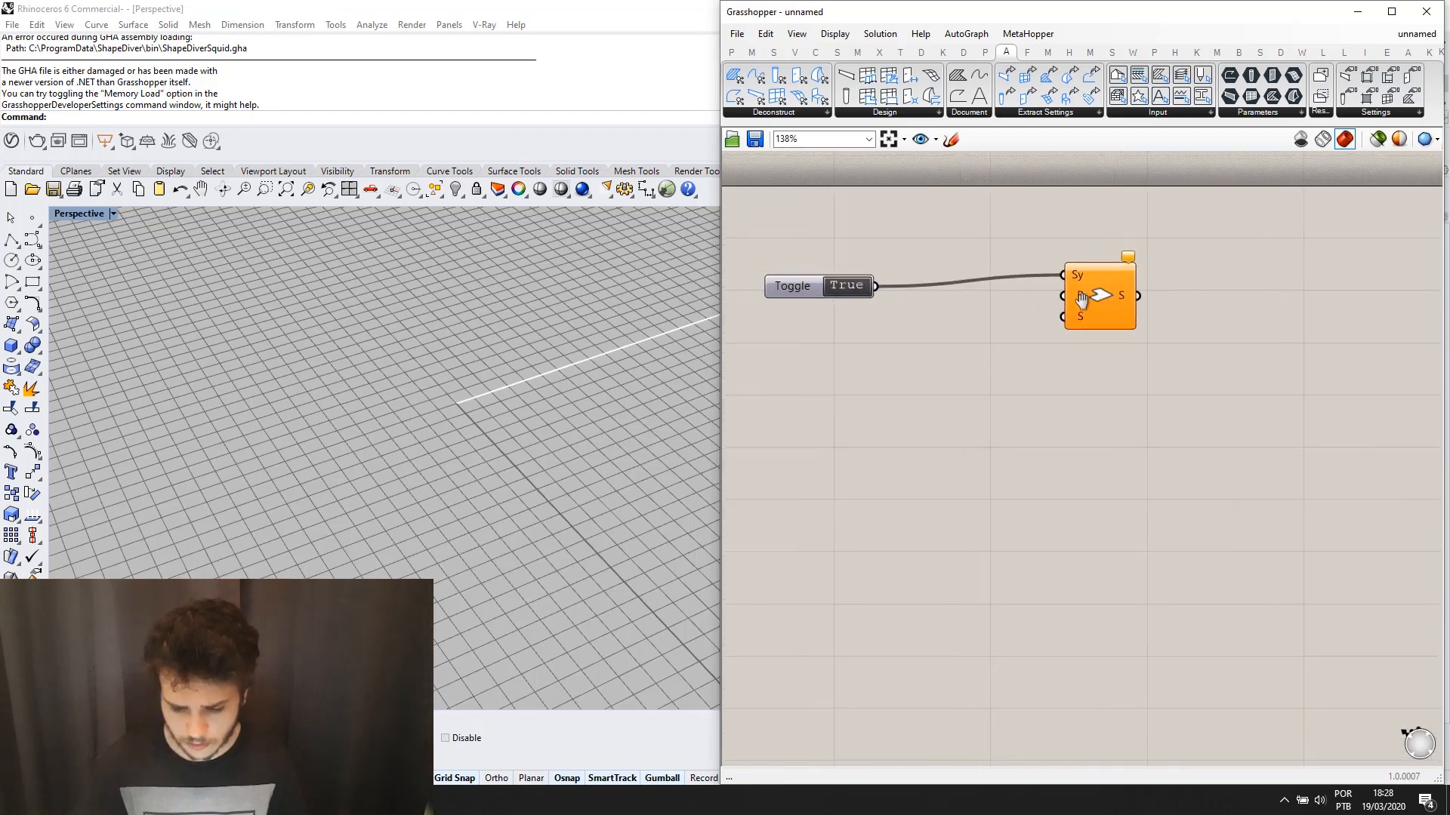
double_click(981, 388)
text(poly)
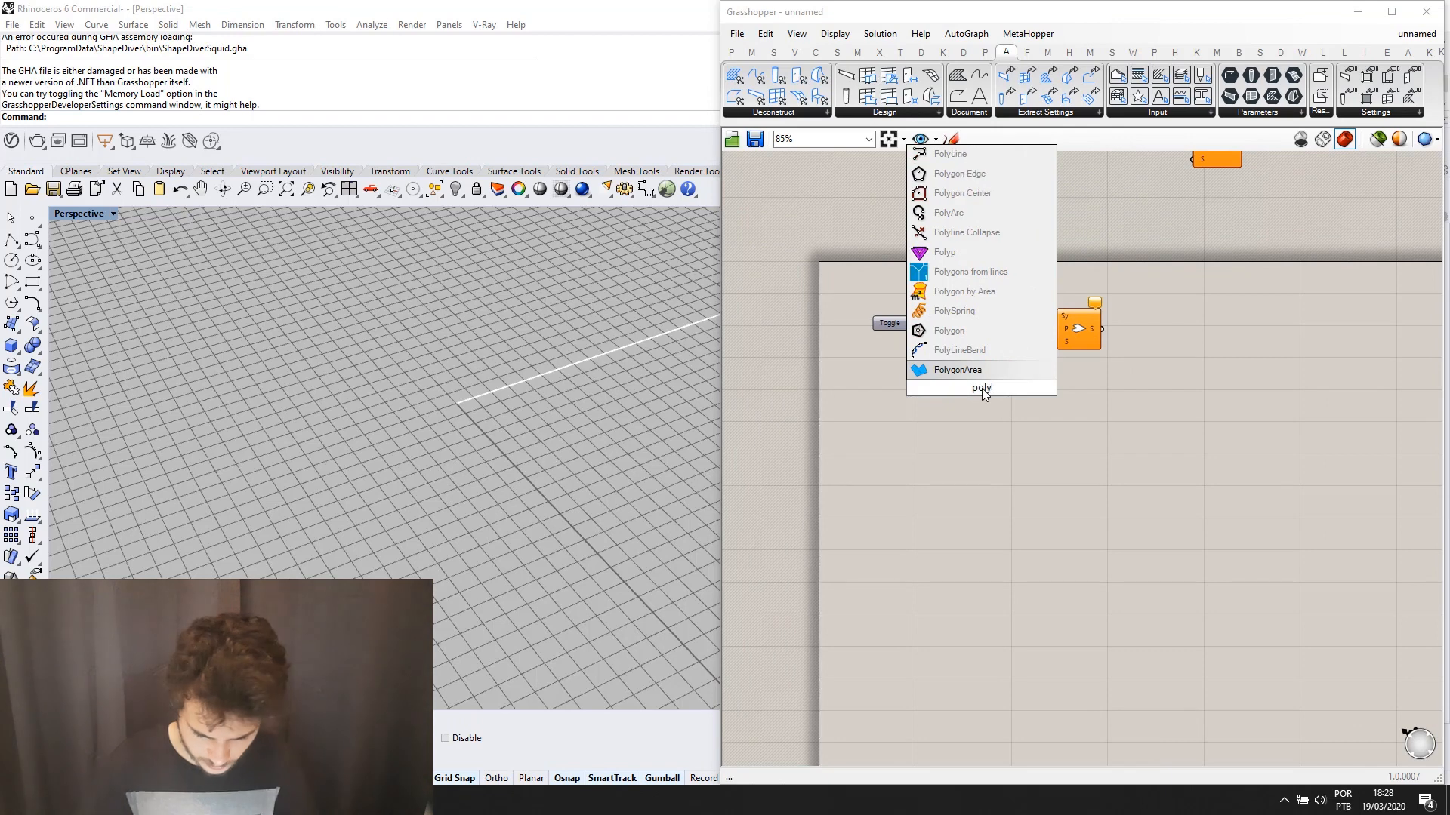
click(968, 334)
scroll(987, 384, up, 3)
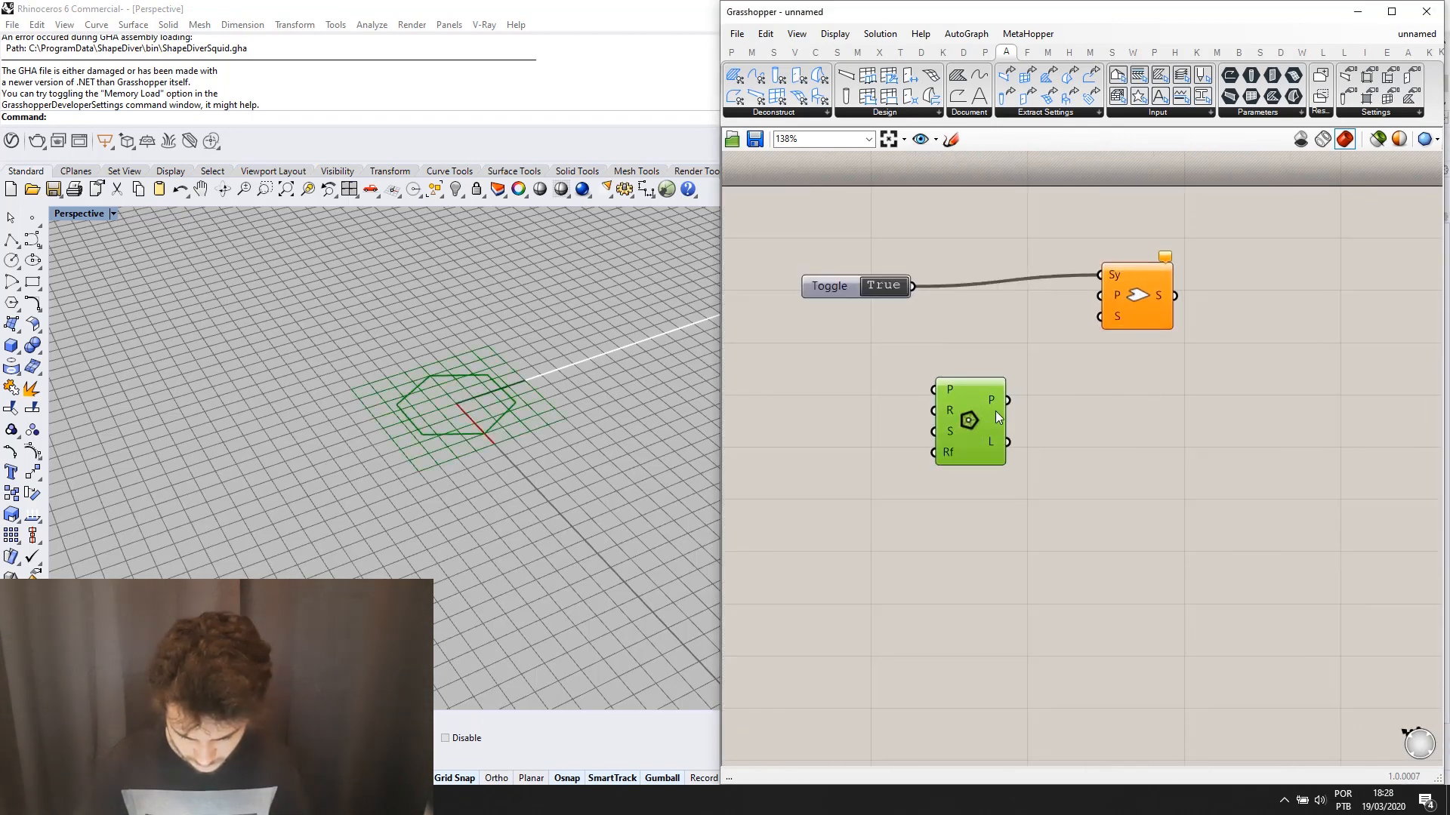
Wire the Polygon component's P output into the Slab's P input and drive its radius R with a slider set to 4.
scroll(915, 495, down, 3)
double_click(793, 560)
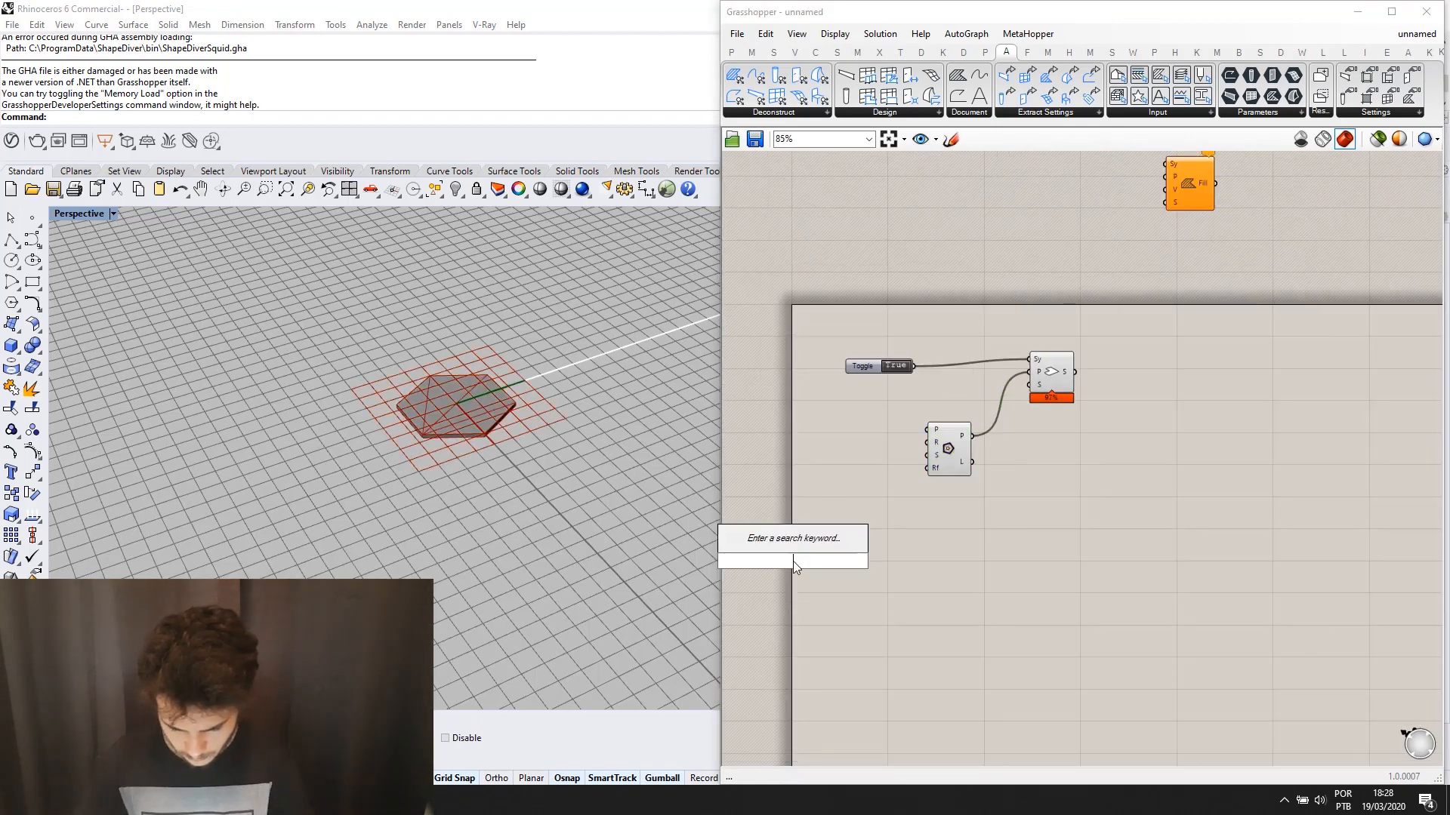
text(4)
key(Return)
scroll(823, 544, up, 3)
drag(859, 568, 1002, 361)
drag(876, 539, 994, 402)
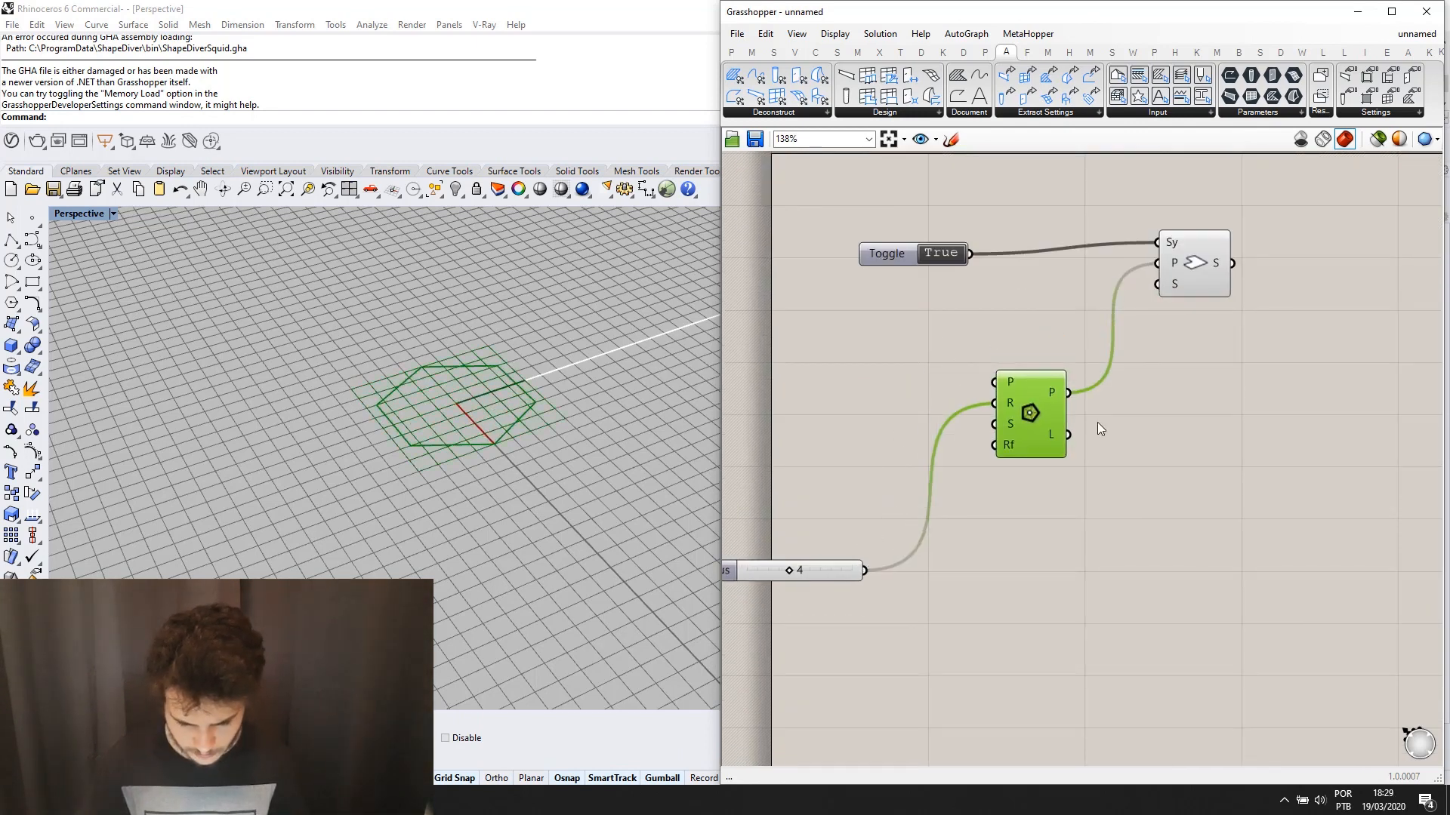
Add an Explode curve component below the Slab component and feed its C input from the Polygon's P output.
scroll(1186, 446, up, 2)
double_click(1081, 567)
text(e)
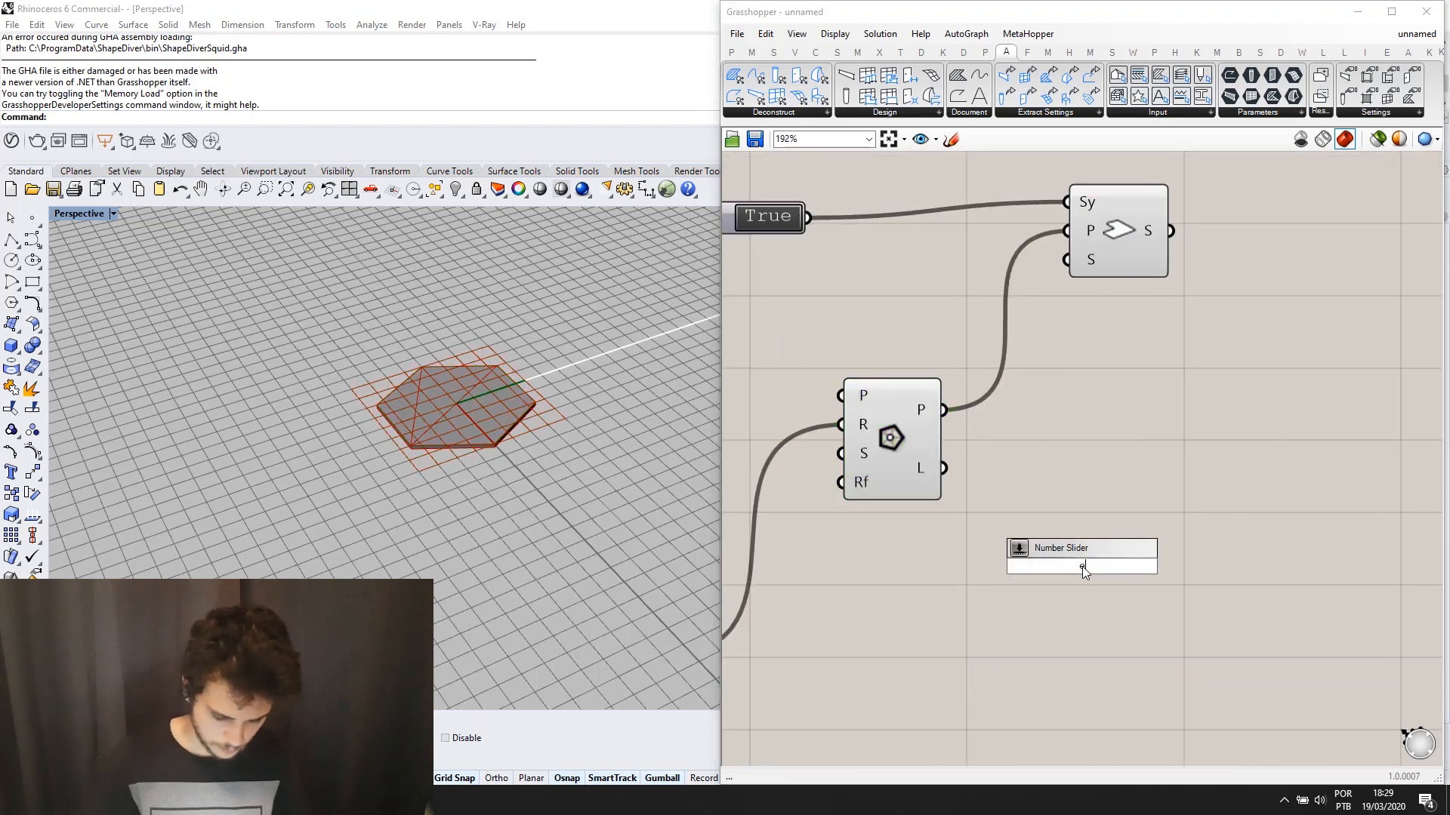
text(xplo)
key(Return)
drag(940, 412, 1035, 552)
right_drag(1114, 498, 995, 441)
Add an Offset Curve component beside Explode and connect Explode's S output to its C input.
double_click(1017, 430)
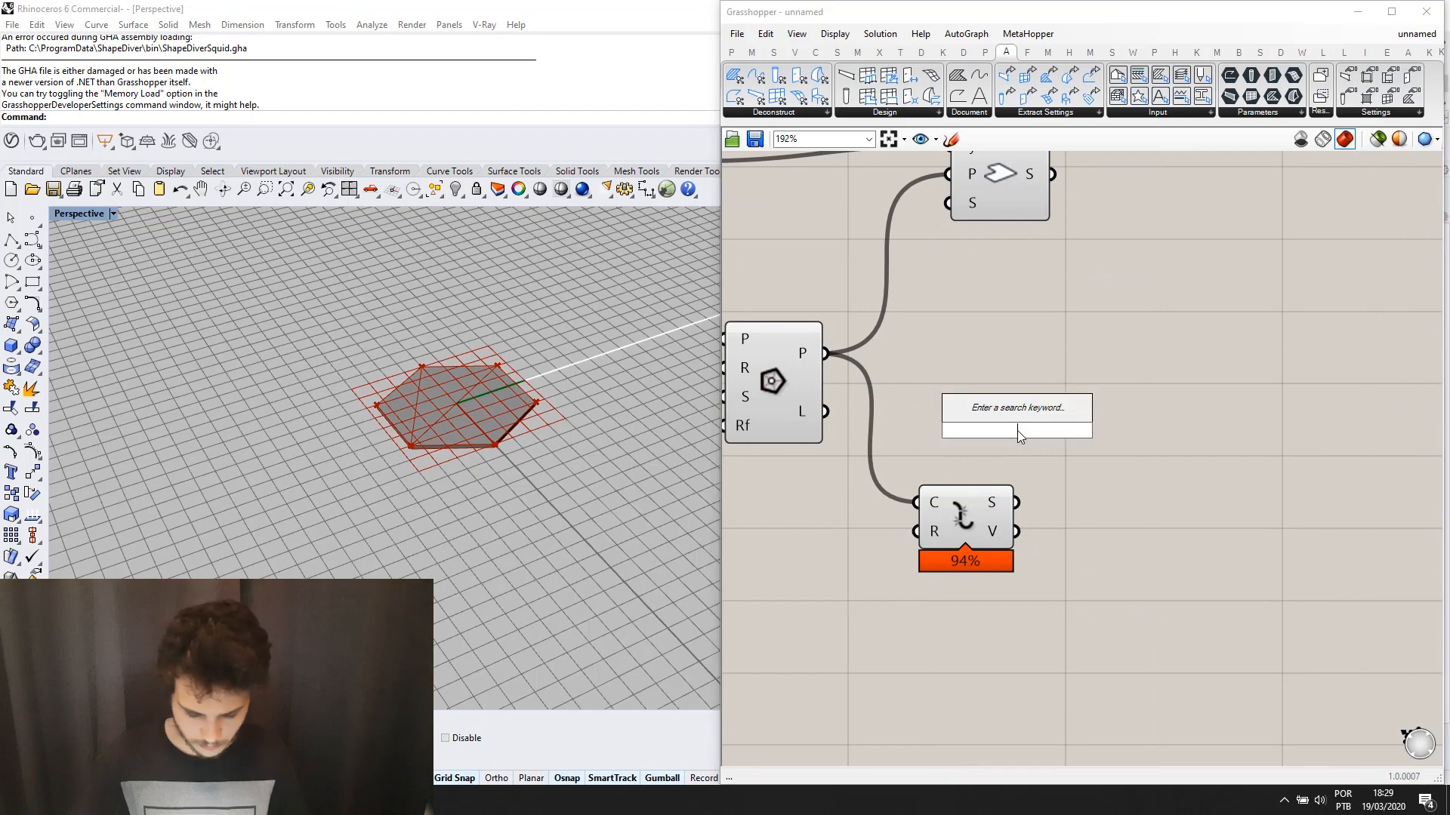
text(off)
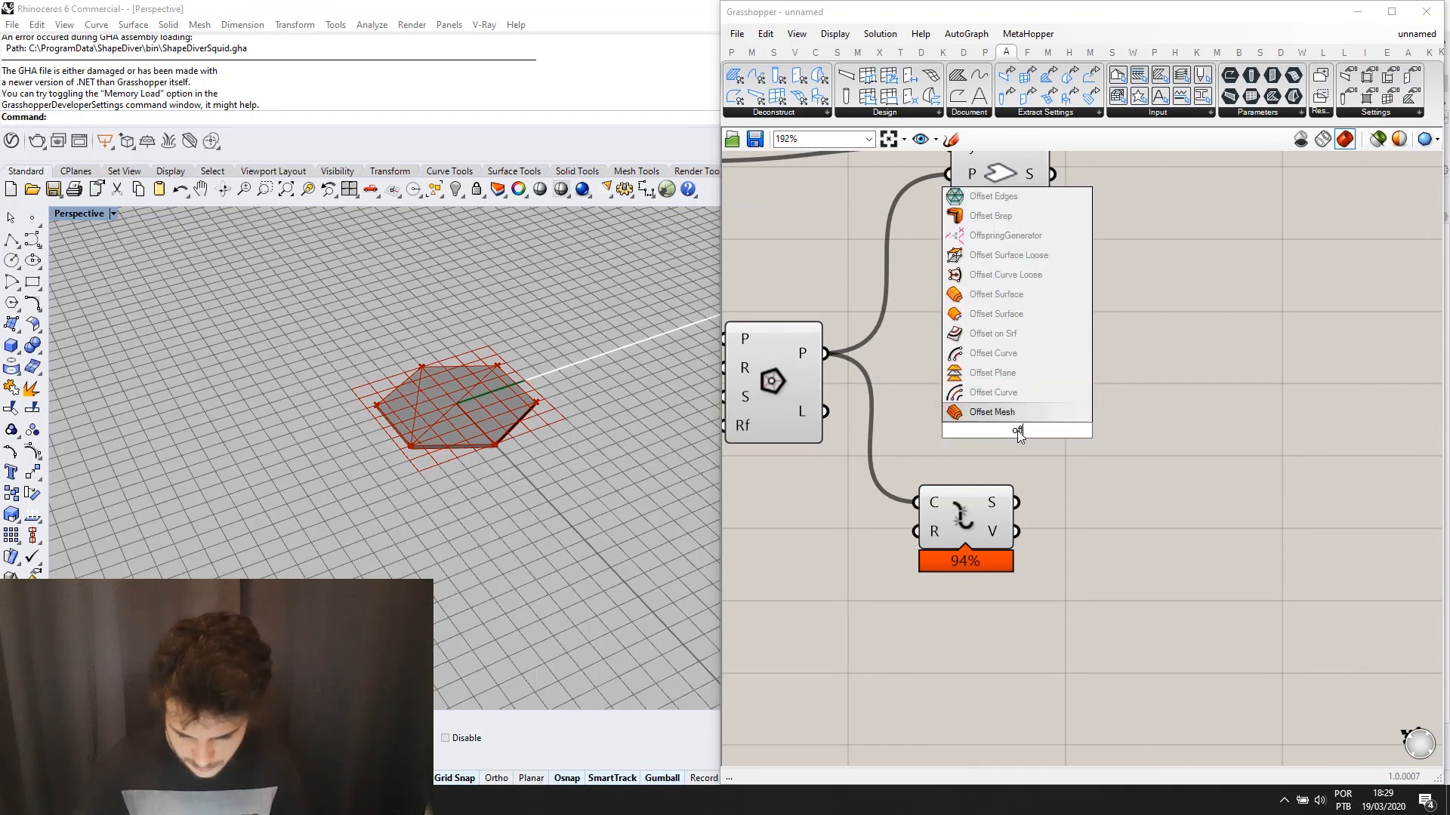
click(1049, 354)
drag(1024, 424, 1145, 479)
right_drag(1144, 479, 1087, 491)
drag(1082, 416, 1099, 505)
right_drag(1098, 505, 1055, 506)
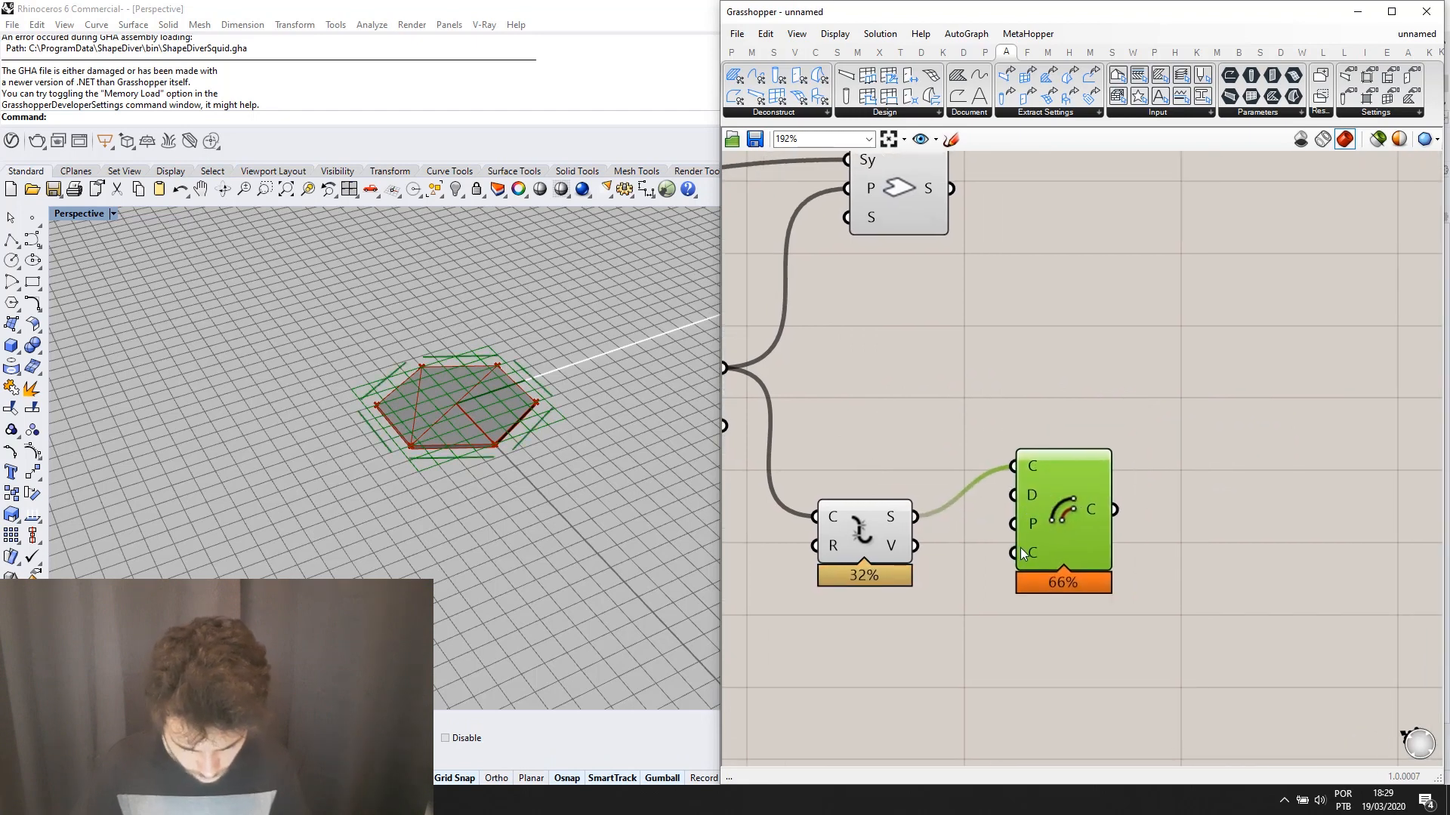
drag(869, 533, 865, 529)
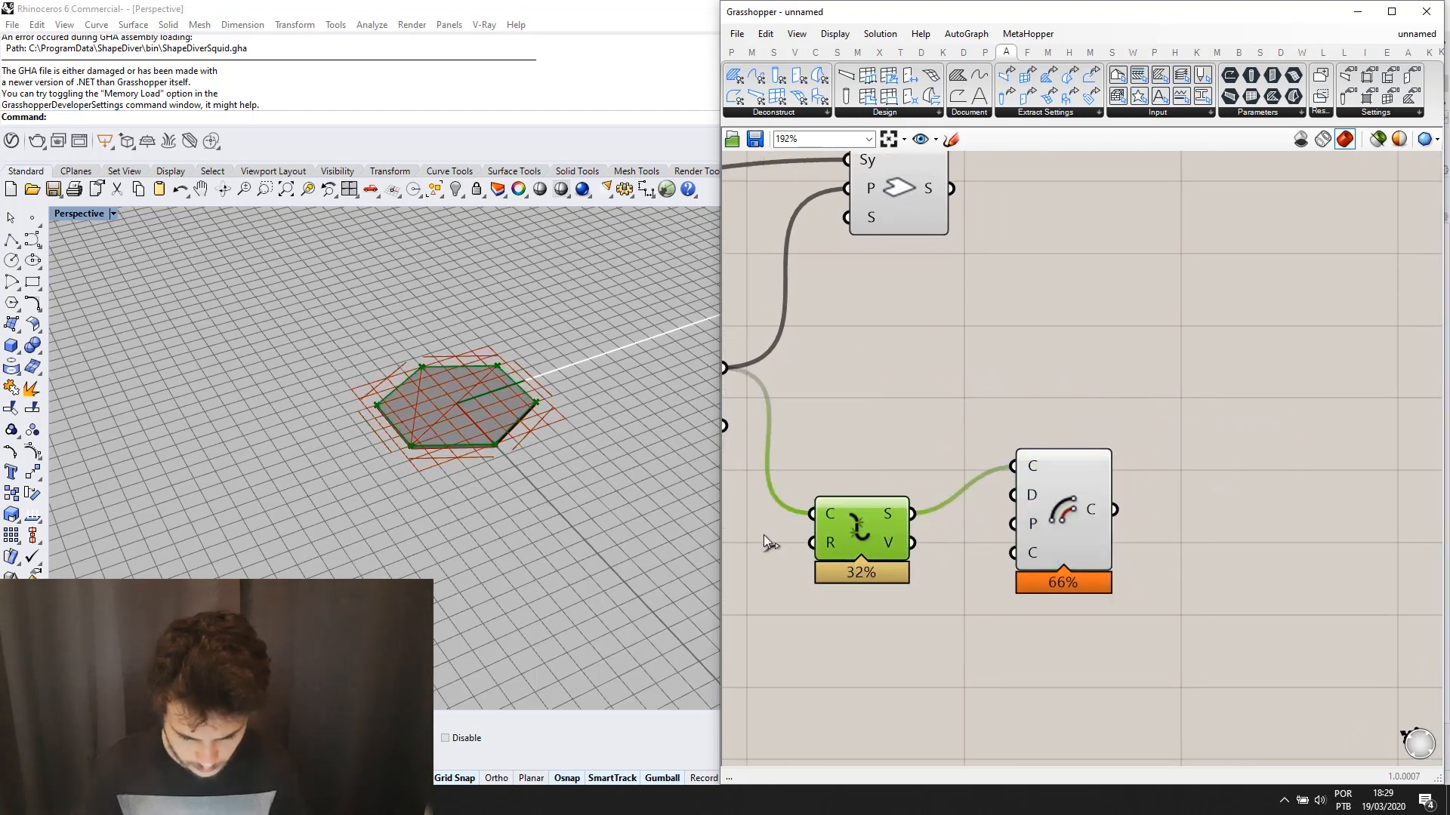
scroll(519, 474, up, 2)
drag(1108, 495, 1144, 515)
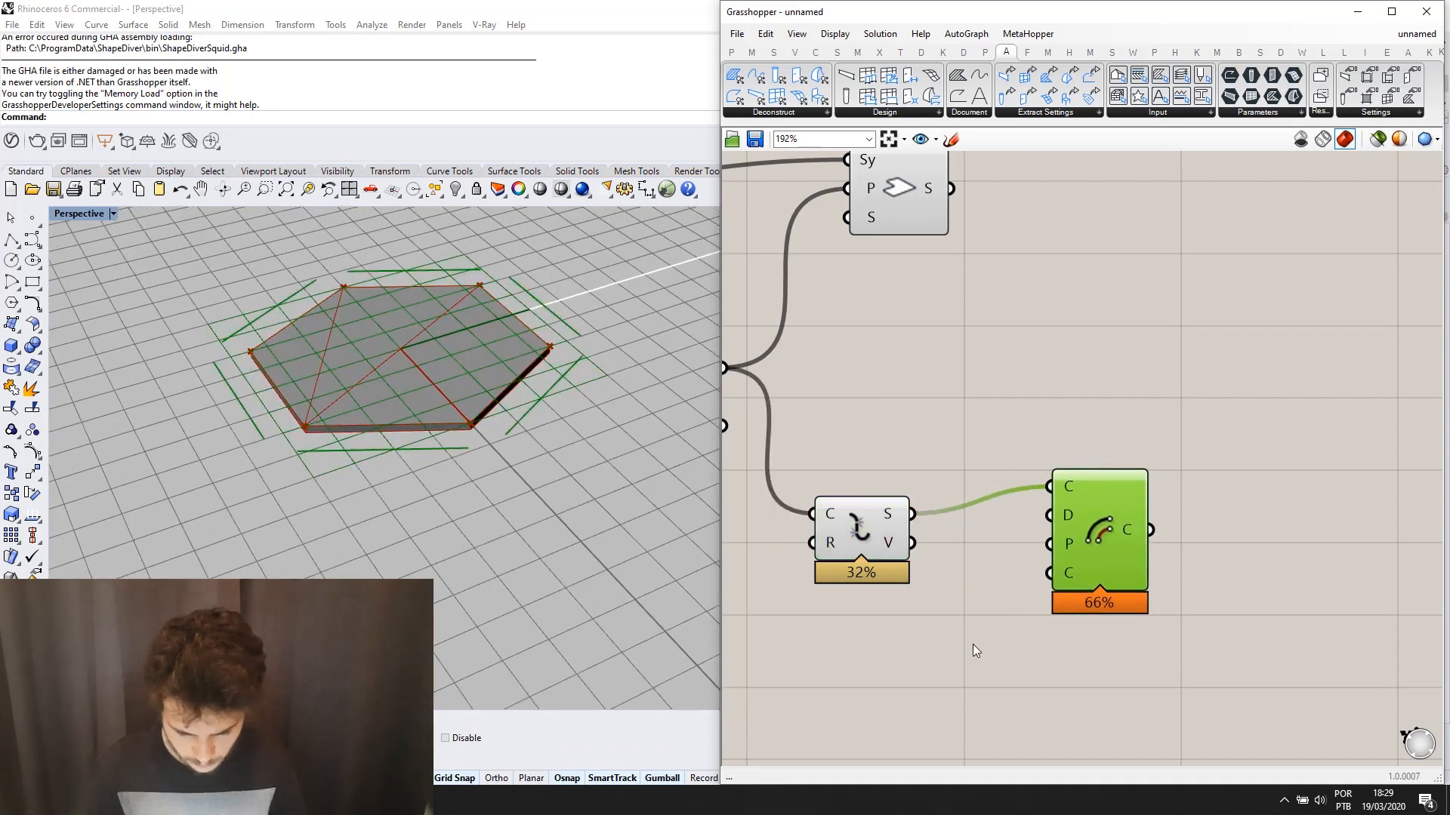
Add a number slider set to 3 and connect it to the Offset Curve's distance input D.
click(971, 645)
double_click(968, 647)
text(3)
key(Return)
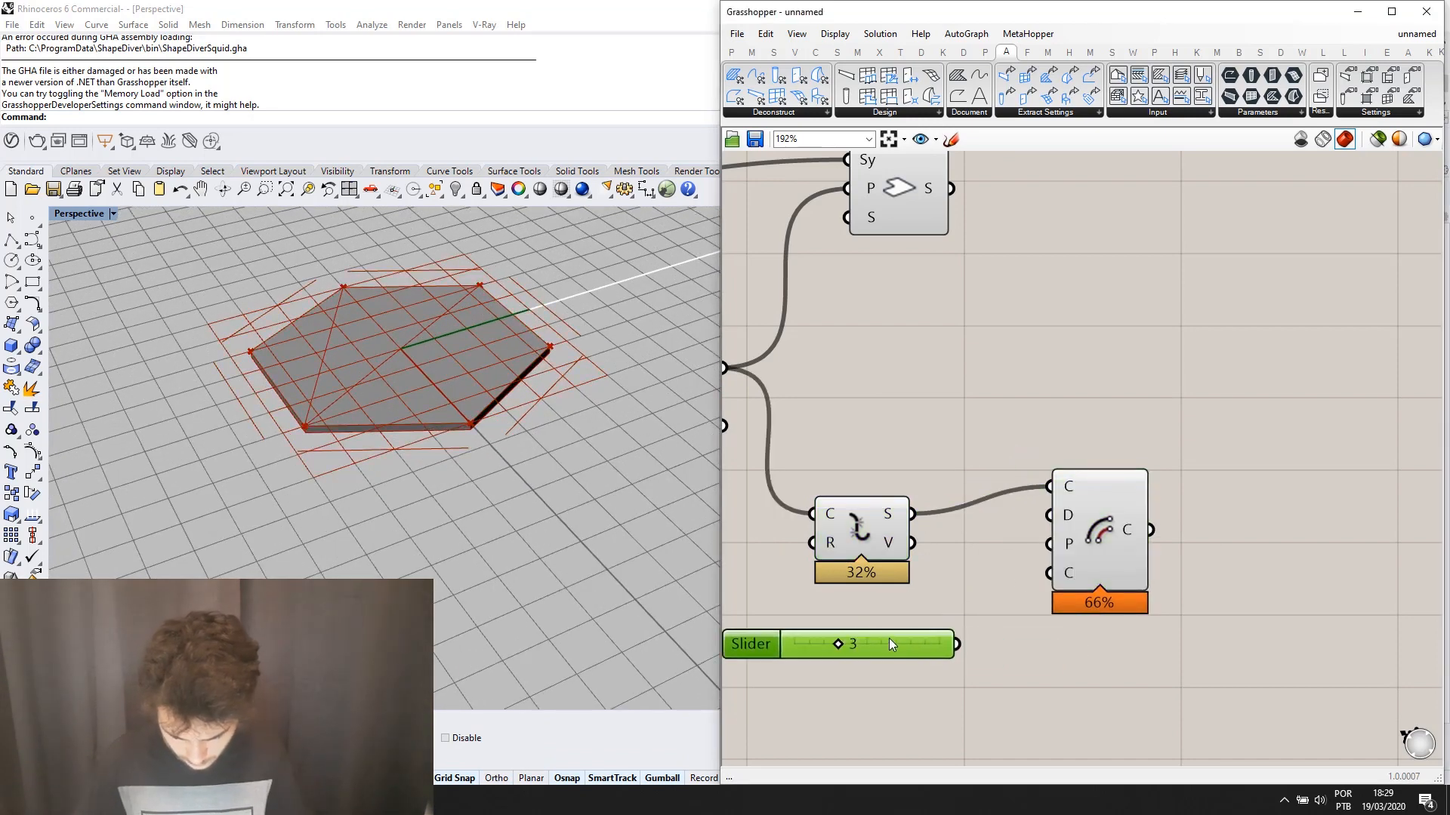
drag(968, 647, 1088, 528)
click(1165, 432)
right_drag(1164, 432, 1030, 504)
scroll(1029, 504, down, 2)
drag(993, 603, 992, 624)
scroll(840, 580, up, 1)
Insert a List Item component between Explode's S output and Offset Curve's C input, with its L input reversed.
double_click(918, 518)
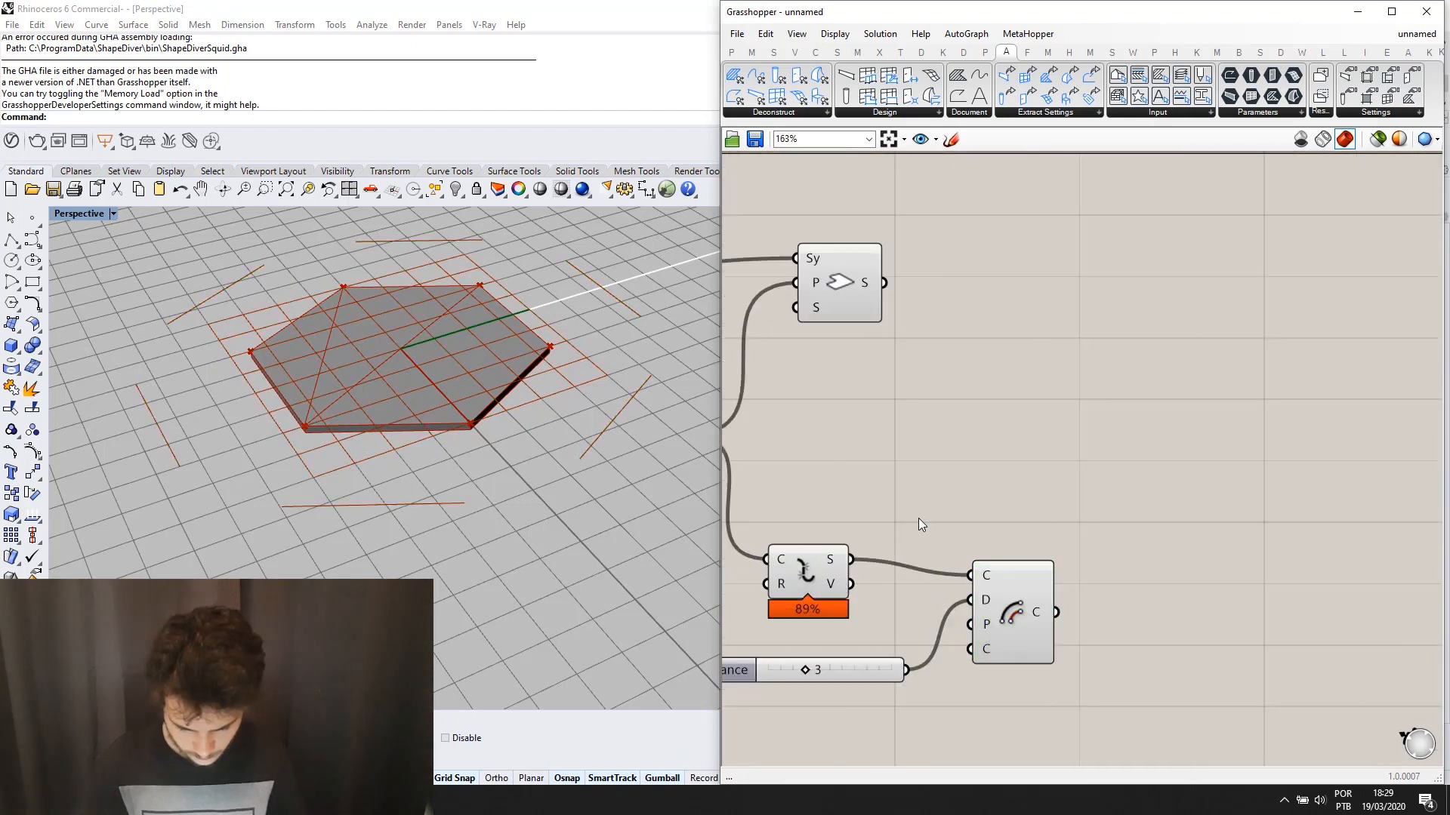
text(list item)
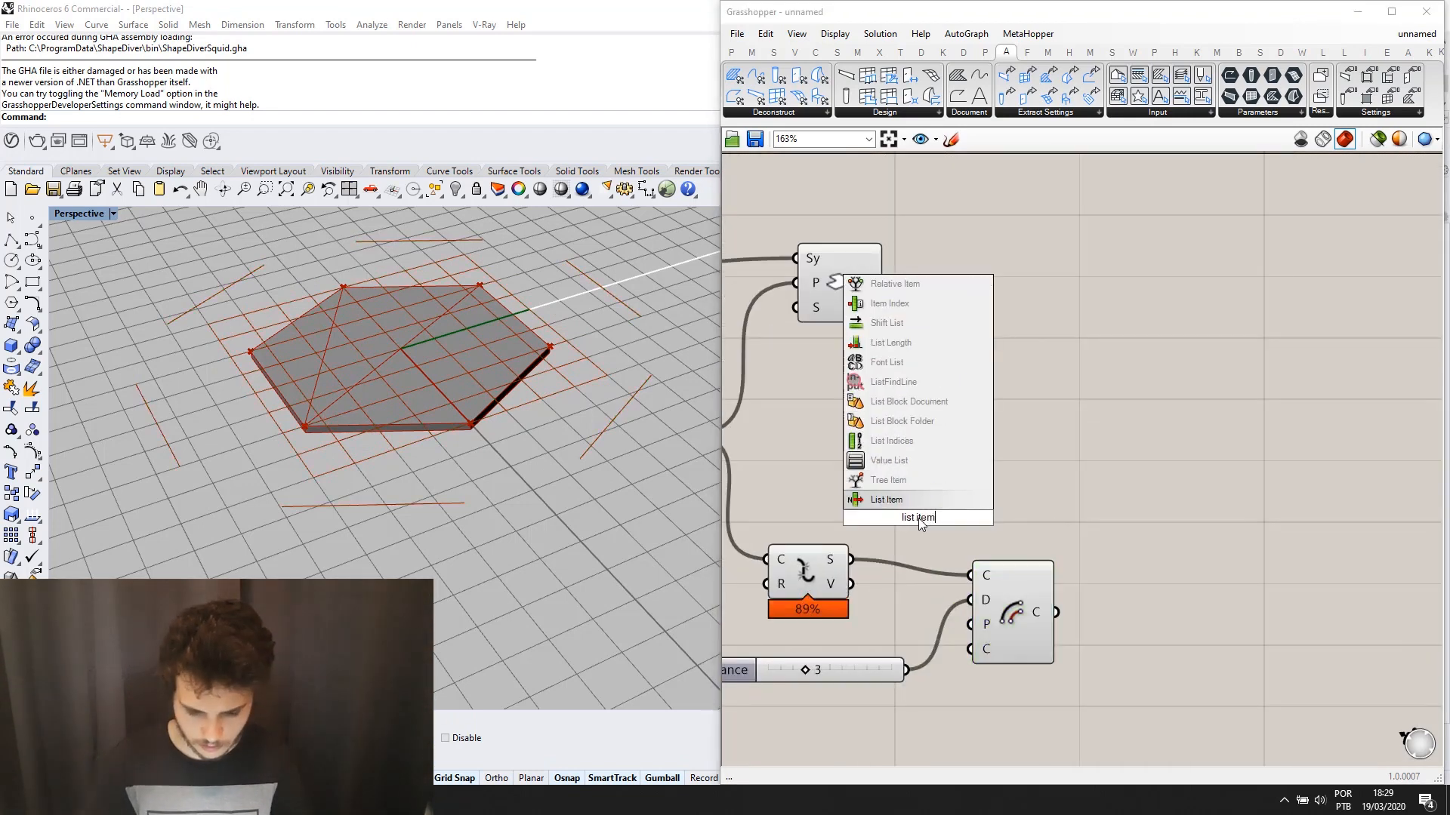
key(Return)
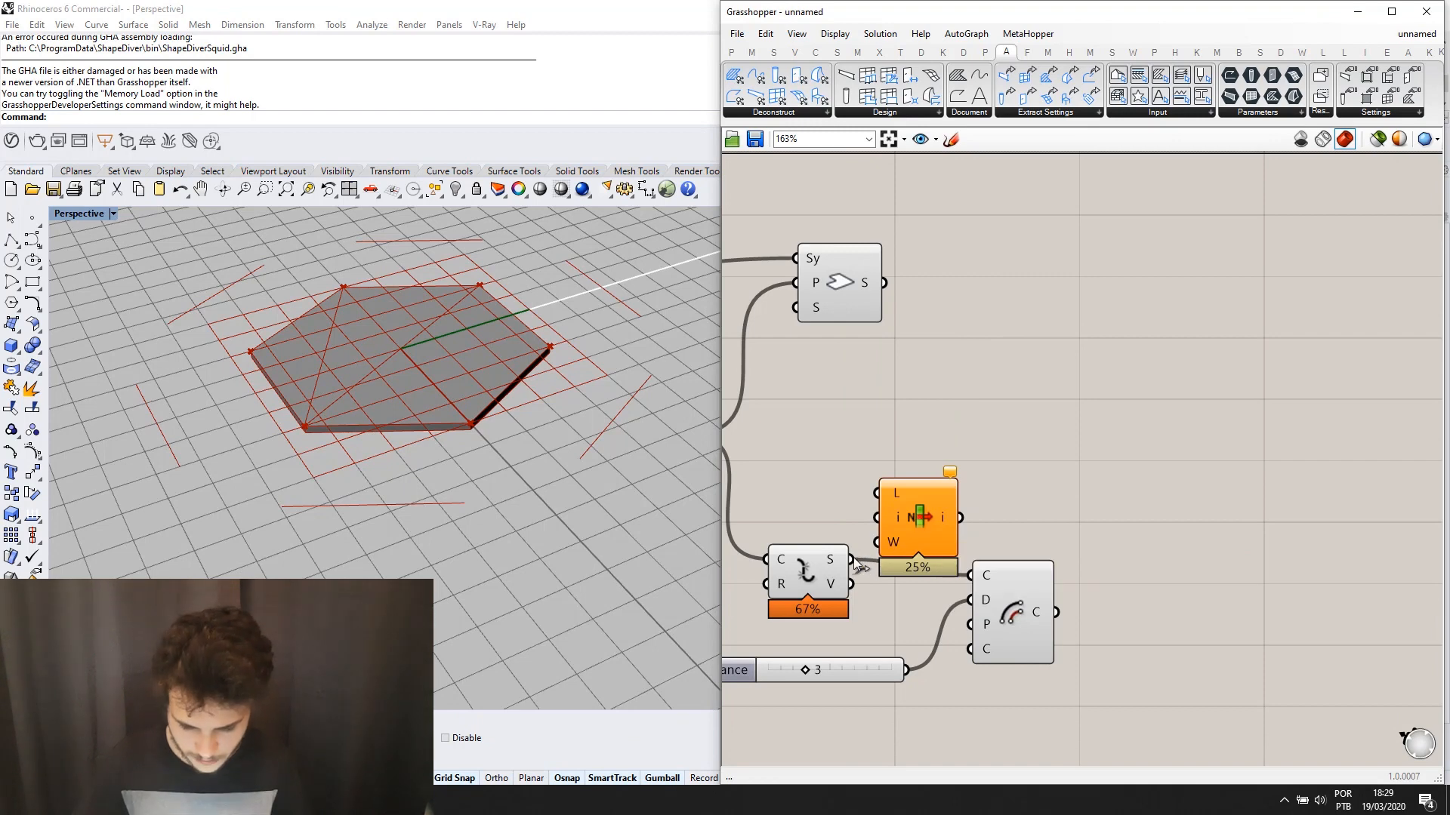
right_click(879, 493)
click(967, 596)
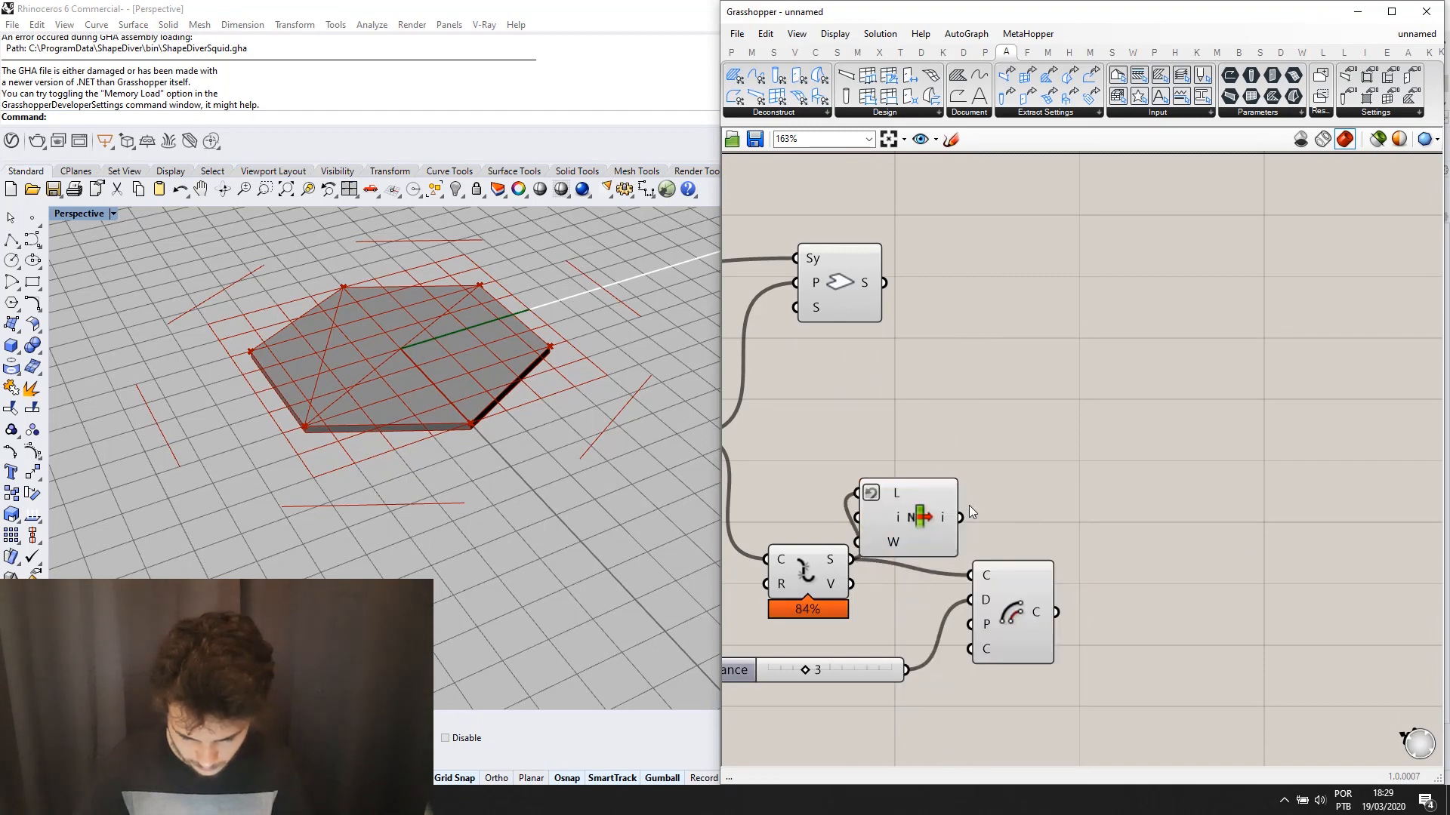
drag(976, 546, 972, 575)
drag(1025, 617, 1066, 615)
click(1092, 526)
right_drag(1130, 462, 1099, 438)
drag(898, 504, 909, 523)
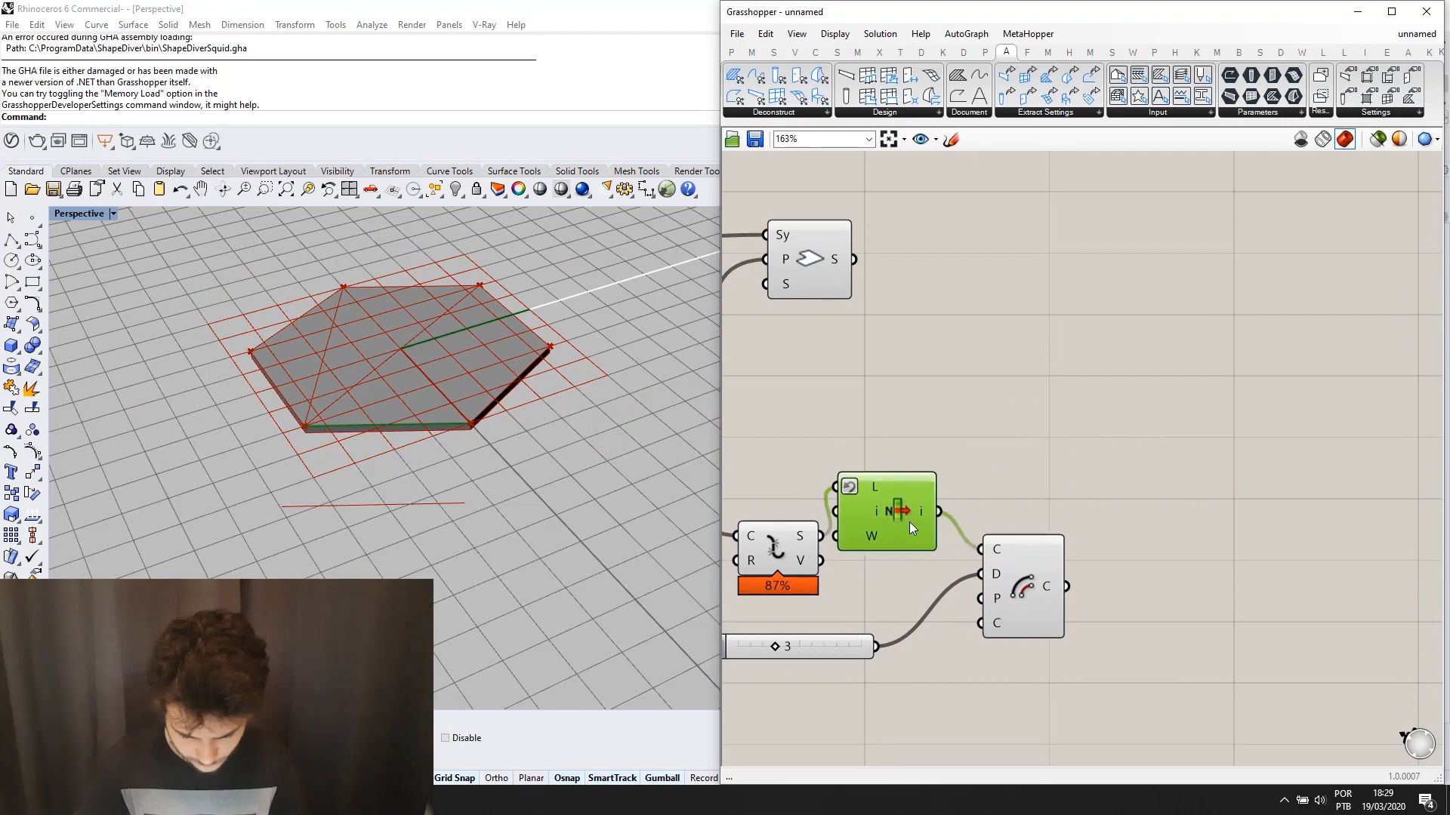
Add an End Points component above Offset Curve and connect the List Item output to its C input.
click(1069, 427)
double_click(1069, 427)
text(end)
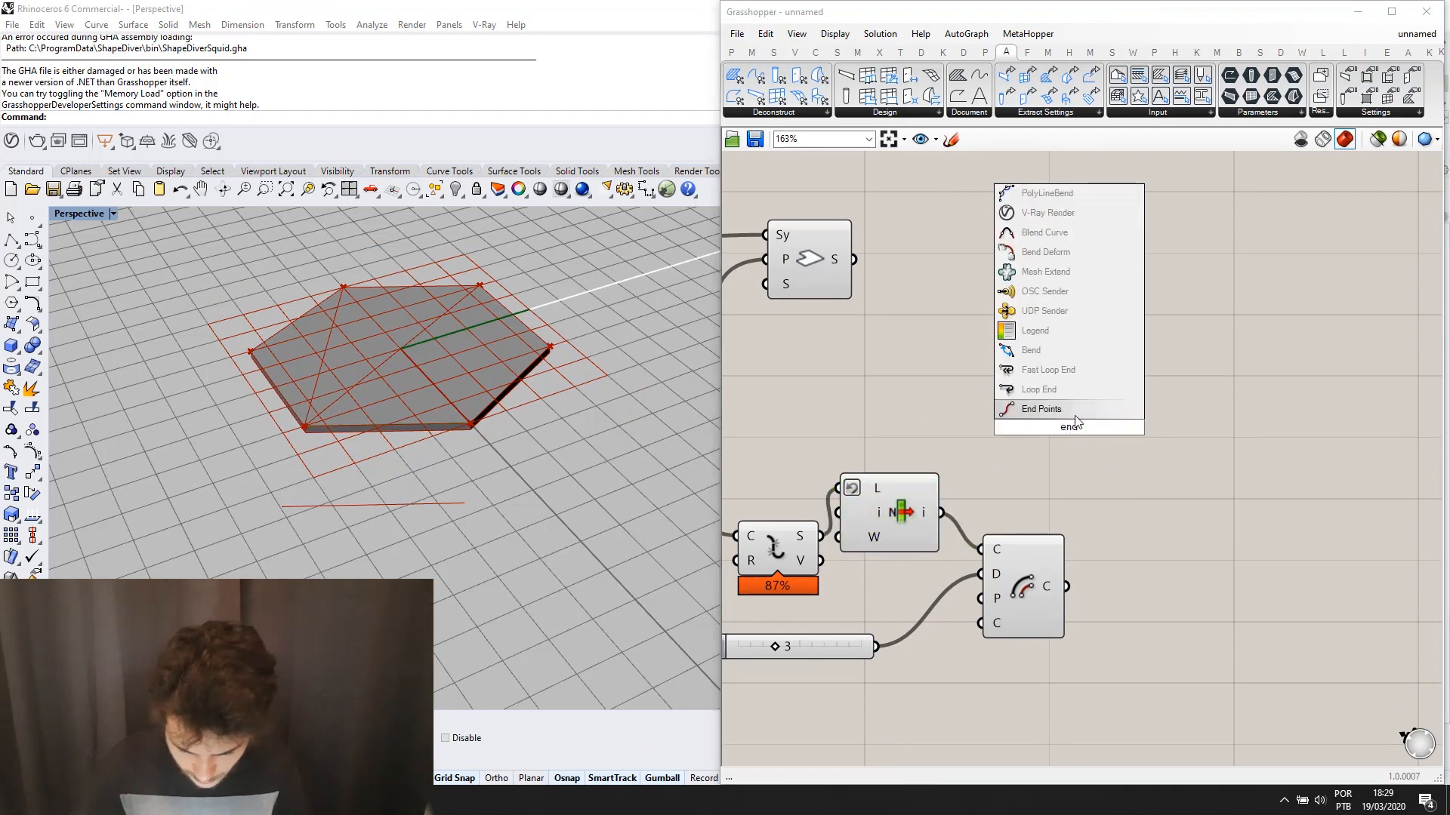
click(1080, 411)
drag(910, 546, 910, 583)
drag(1081, 434, 1038, 388)
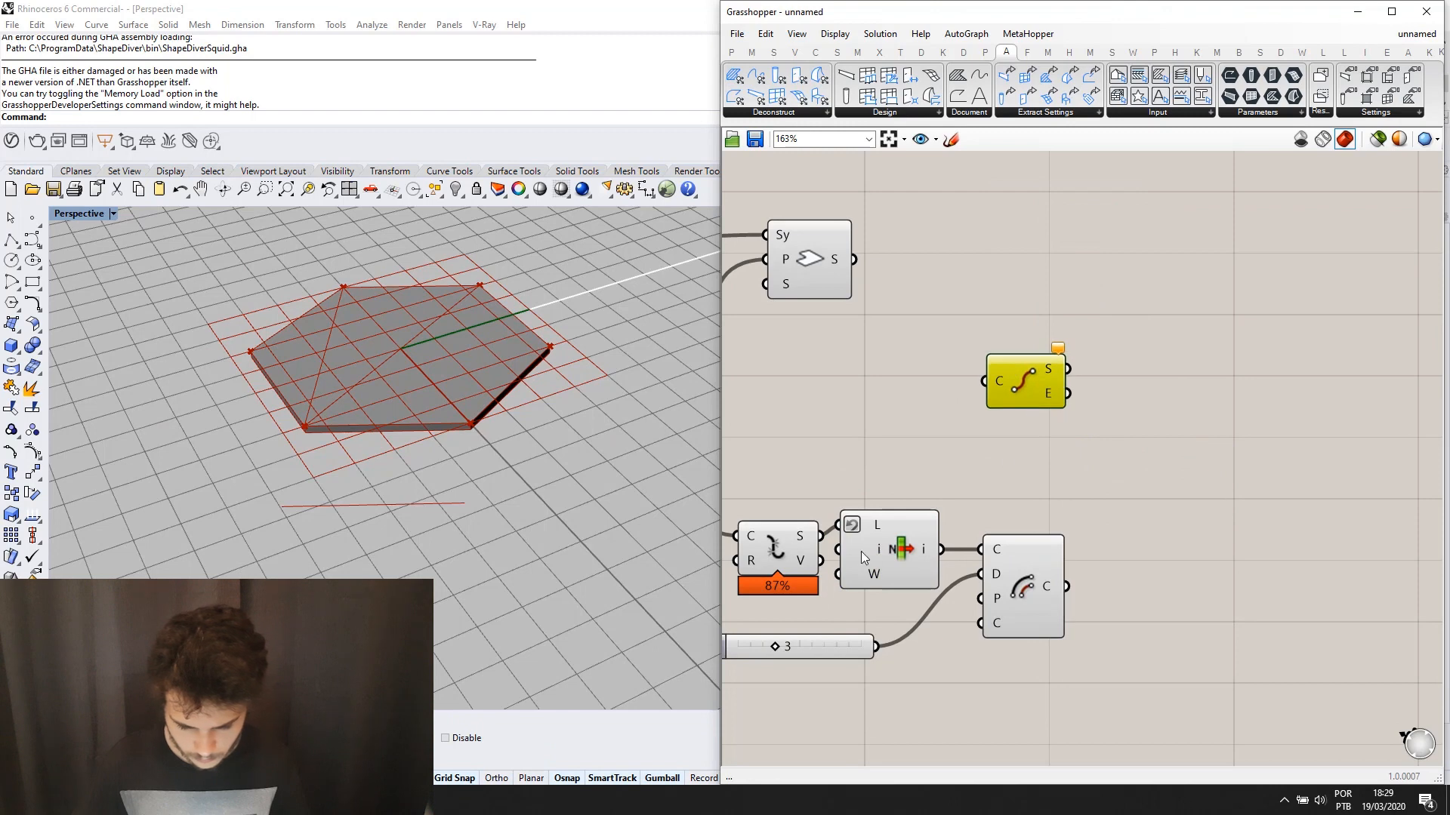
drag(826, 538, 989, 382)
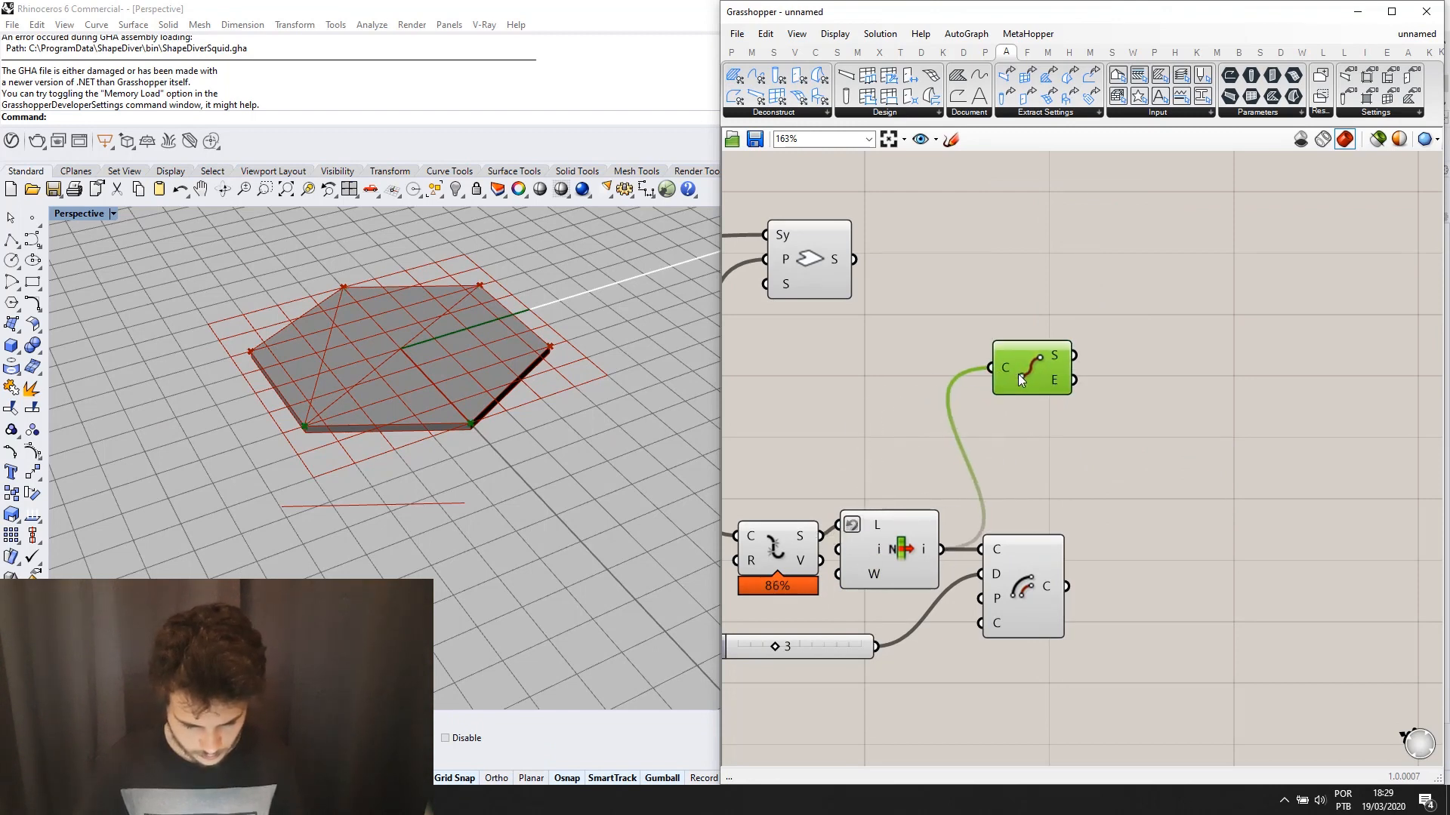
Duplicate the End Points component beside Offset Curve and wire the offset curve output into its C input.
click(1152, 547)
drag(1125, 541, 1066, 587)
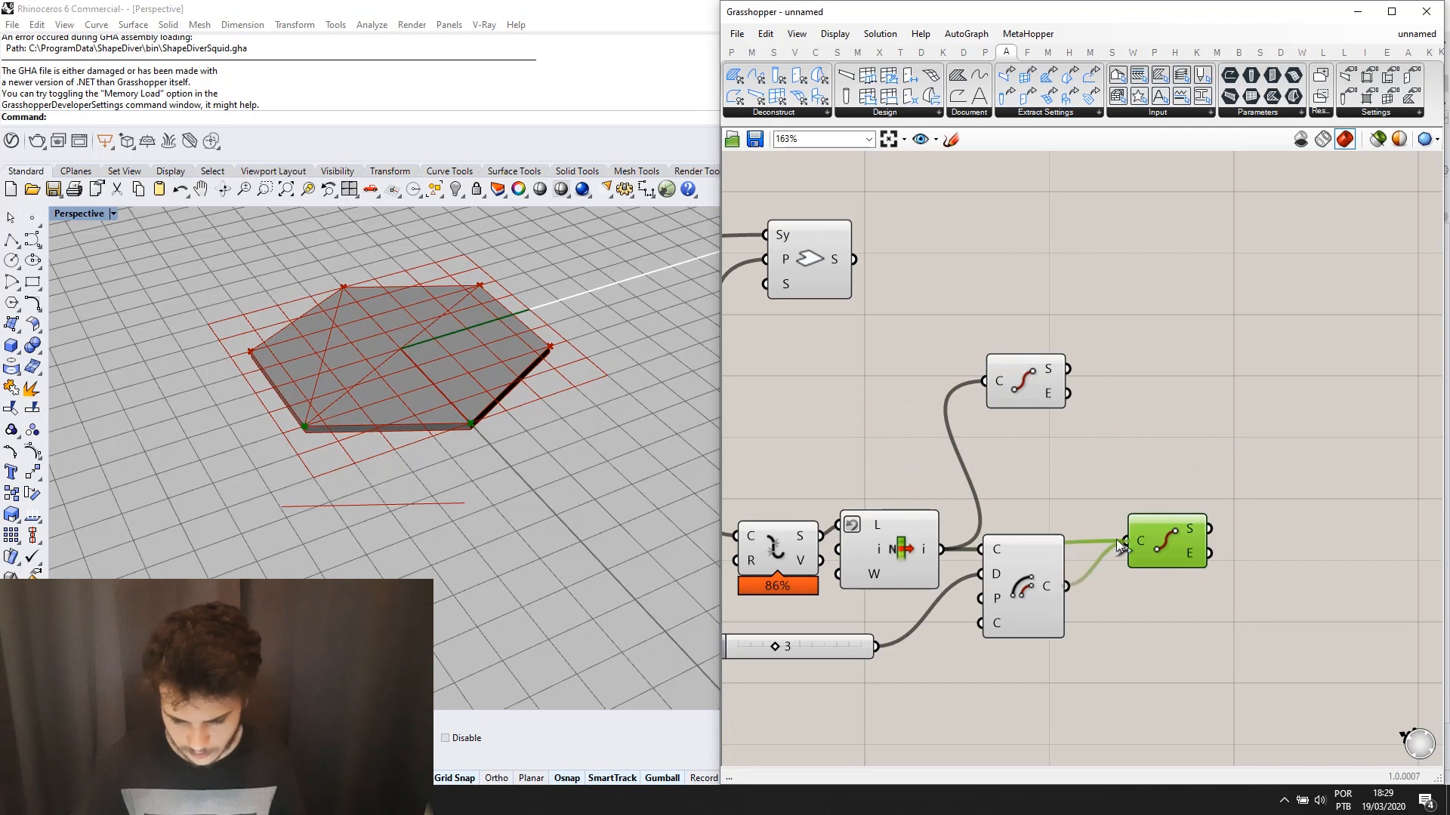
scroll(337, 417, up, 2)
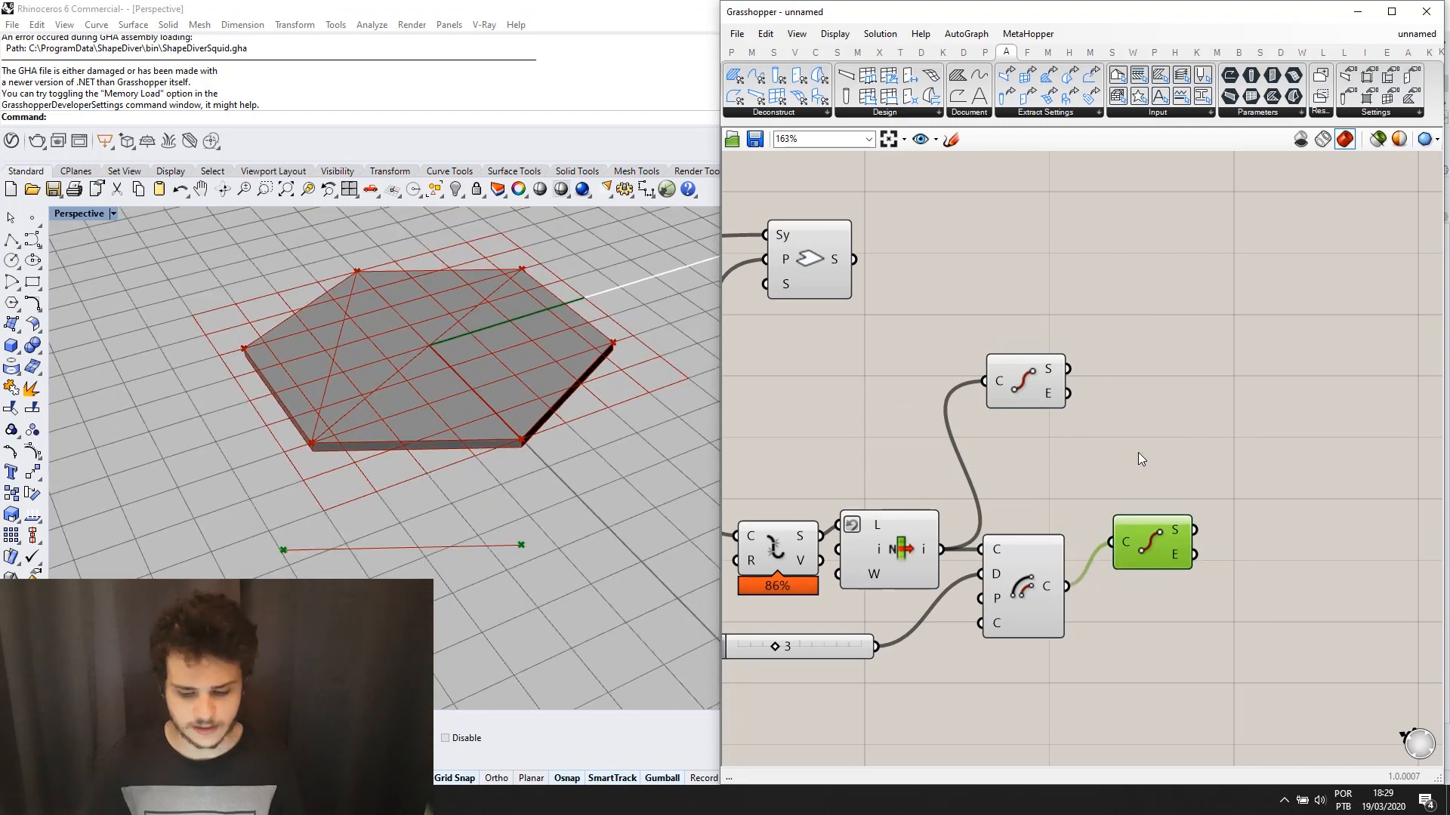
Add a Rectangle 2Pt component beyond the two End Points components.
right_drag(1027, 396, 1002, 378)
click(1001, 378)
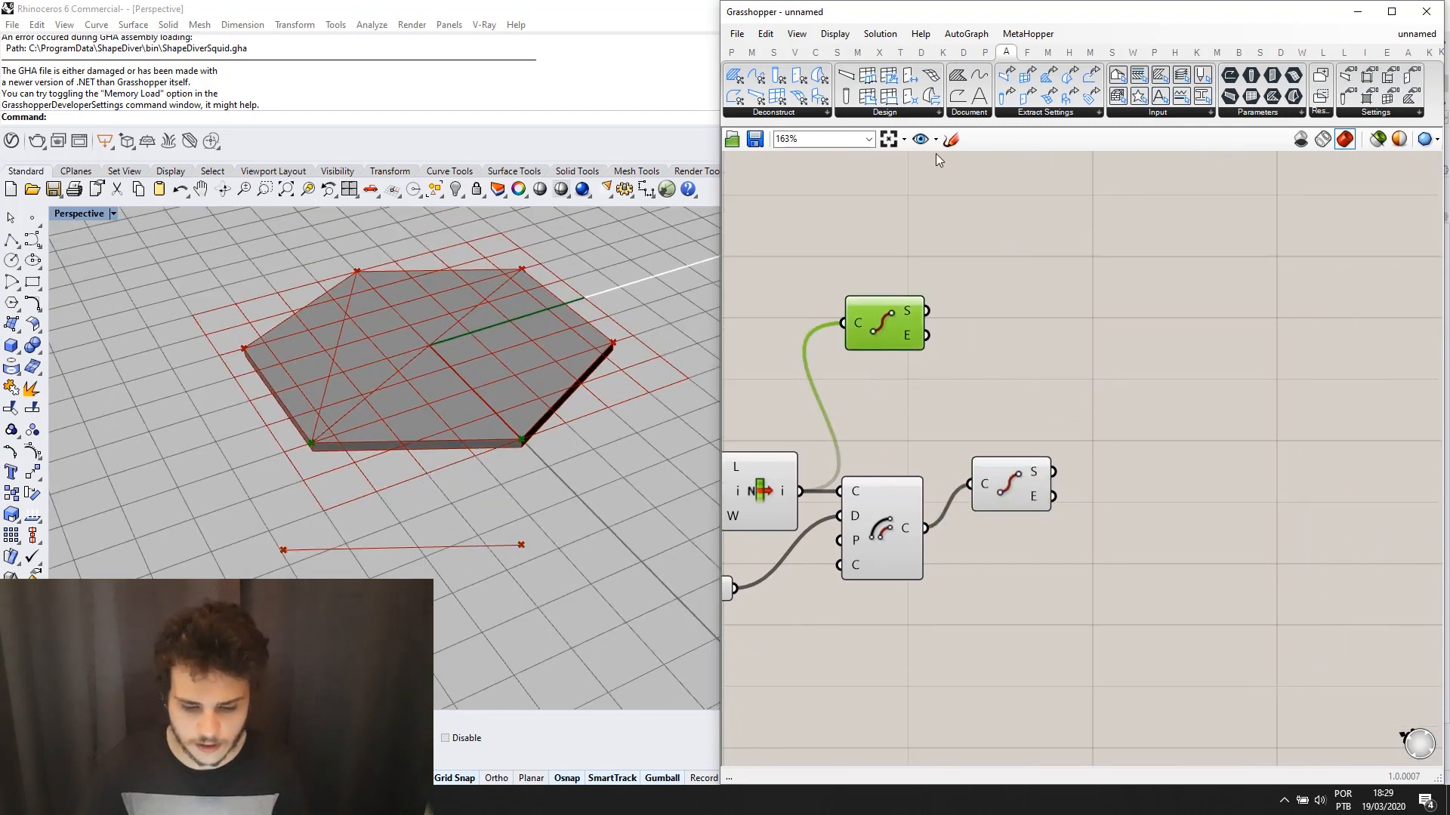
click(816, 54)
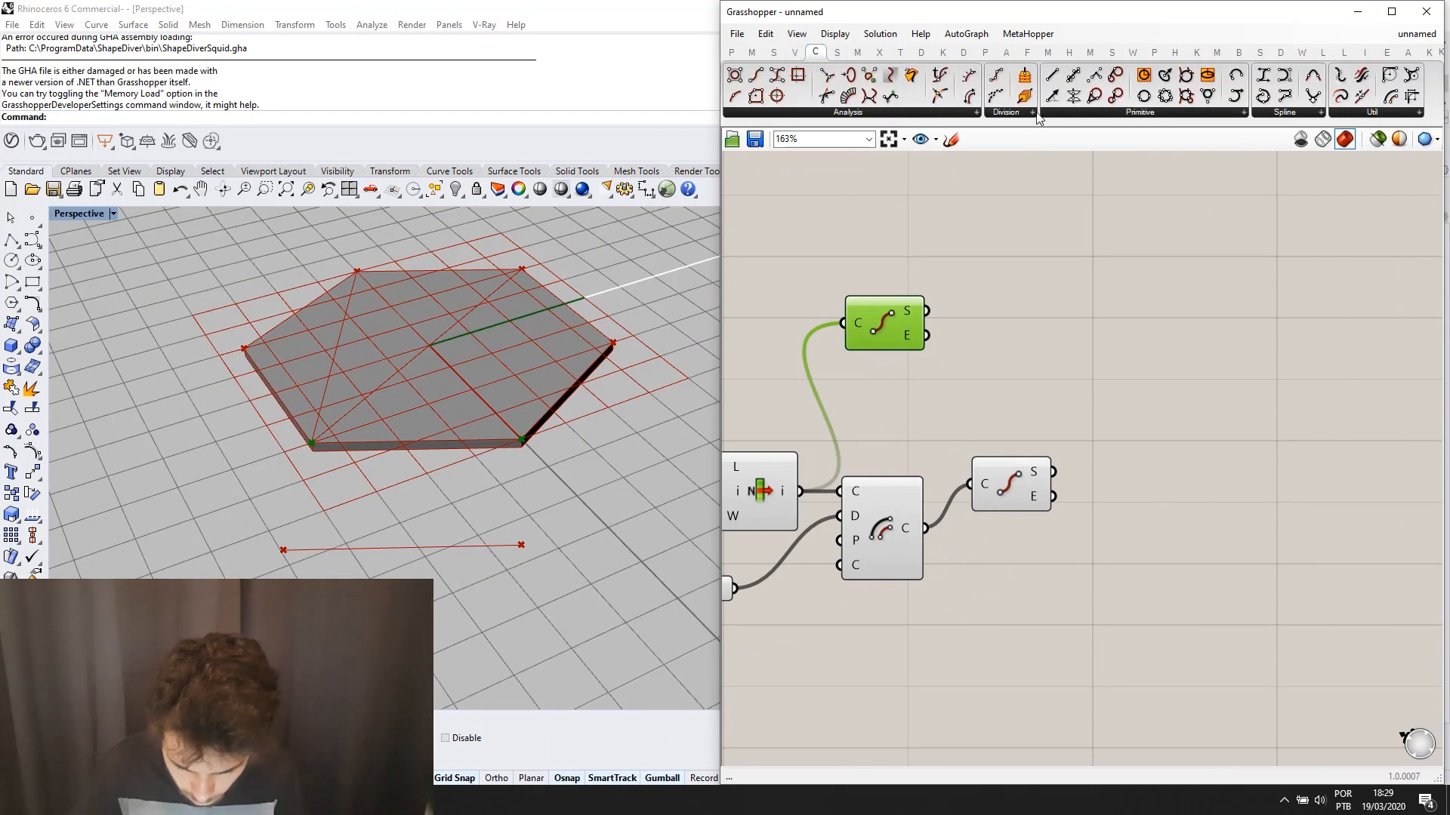
click(1085, 122)
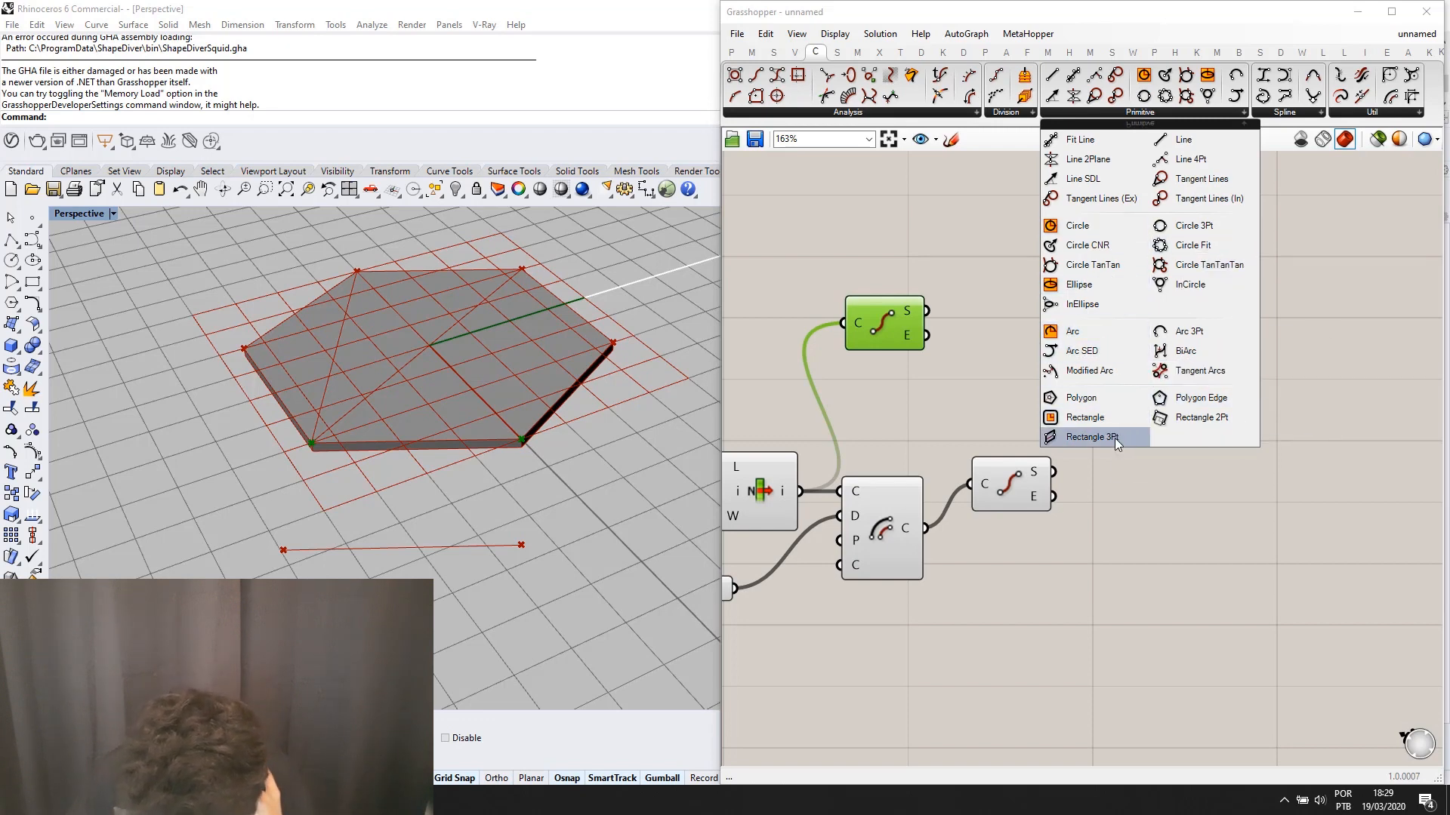
click(1197, 419)
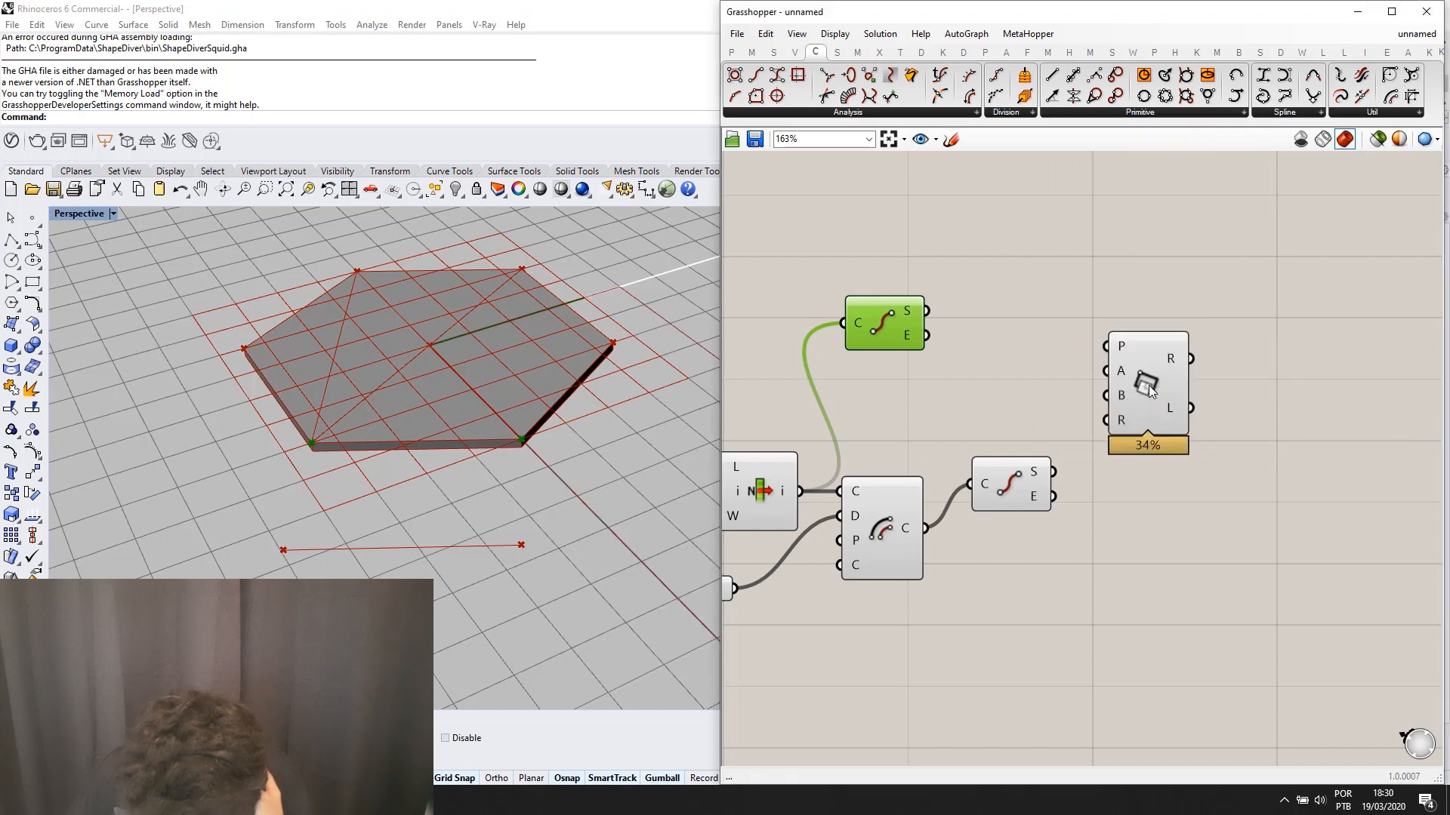
drag(1149, 385, 1205, 469)
right_drag(1205, 476, 1179, 394)
Connect the upper End Points' S output to Rectangle 2Pt's A input and the lower End Points' E output to B.
drag(1008, 409, 884, 257)
click(1188, 350)
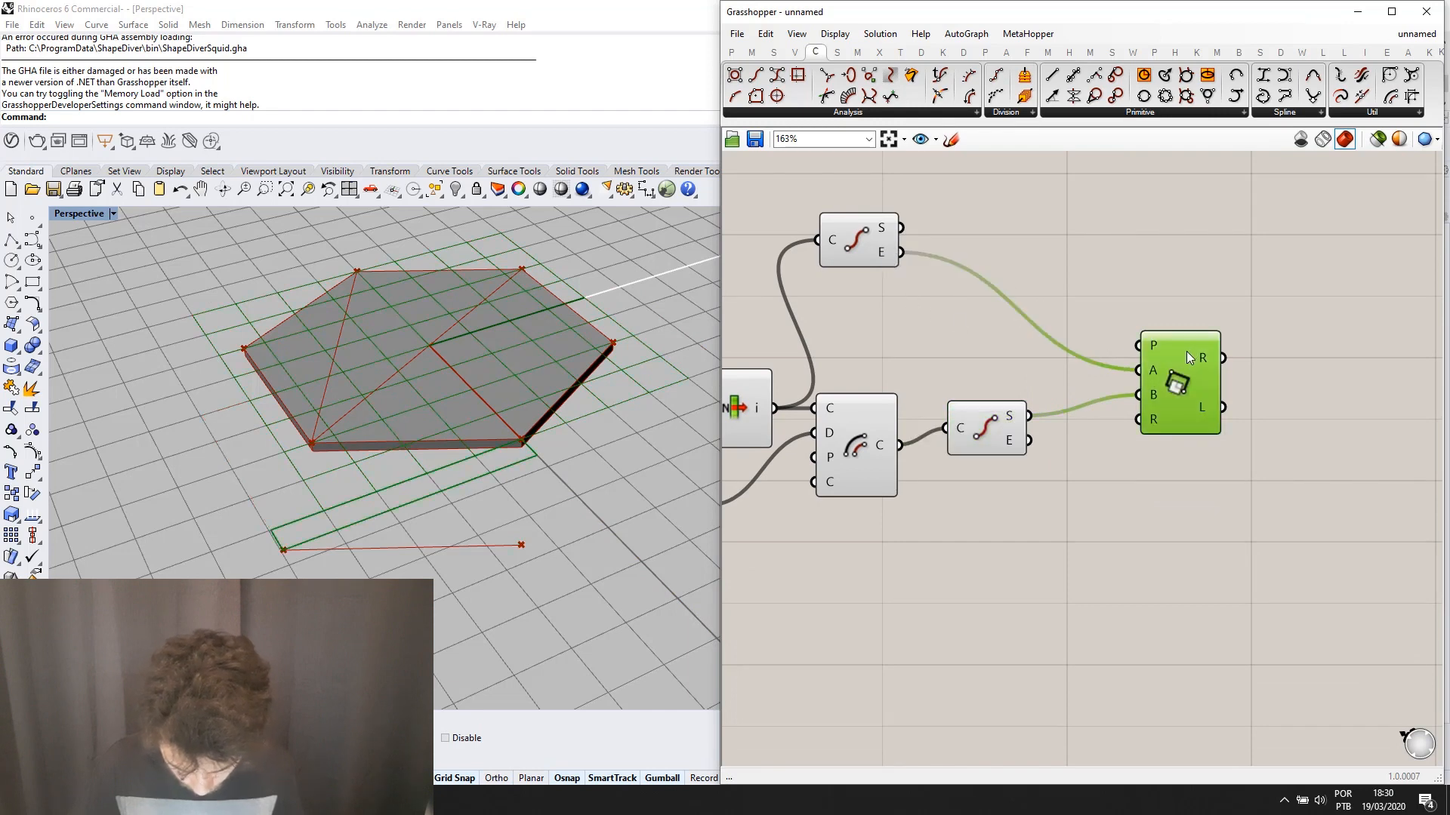
drag(1138, 370, 900, 228)
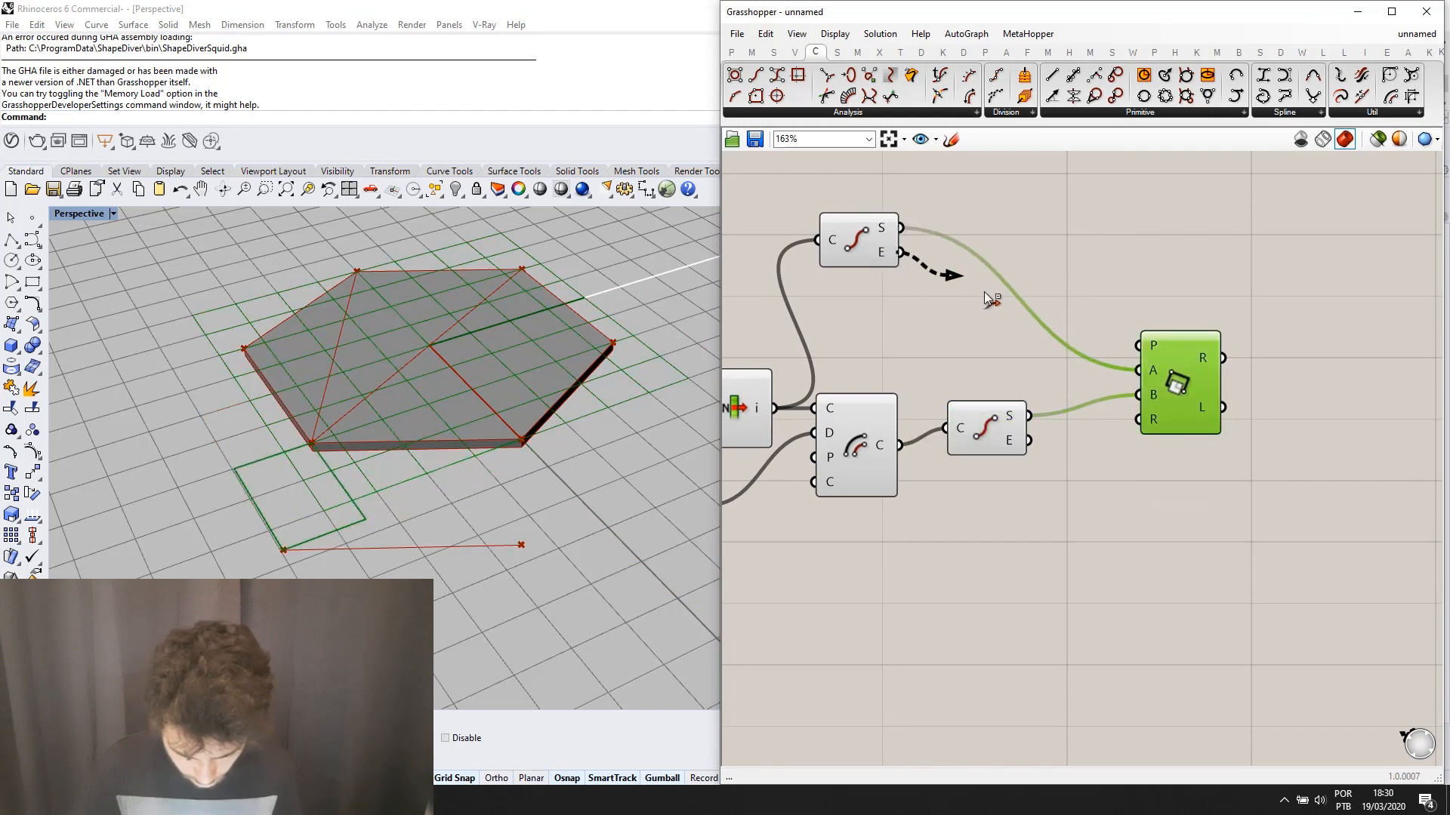
drag(901, 252, 1030, 442)
drag(902, 230, 1144, 371)
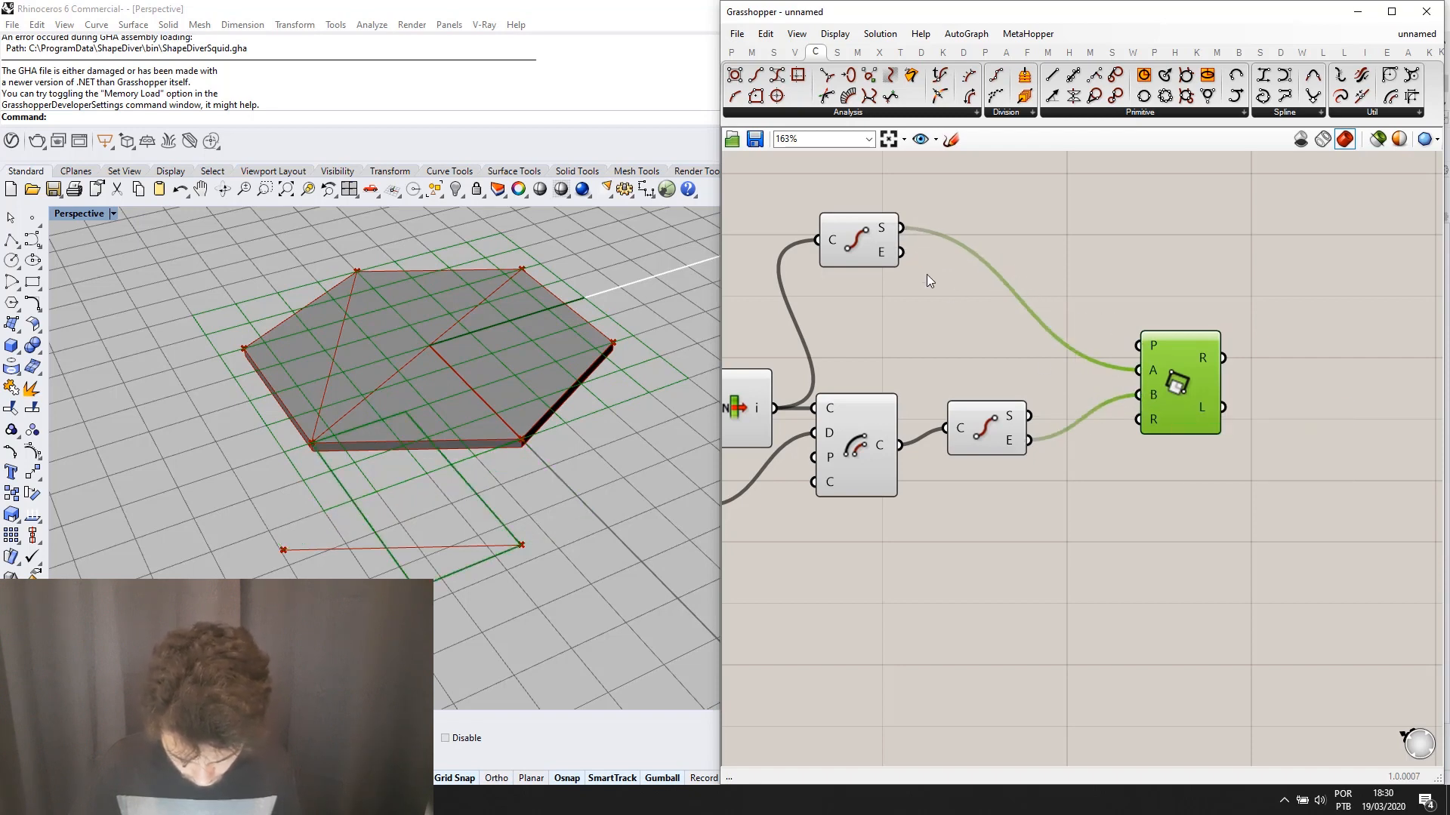
Try the upper End Points' E output on Rectangle 2Pt's A input, and return A to the S output.
click(853, 219)
shift+drag(901, 252, 1147, 373)
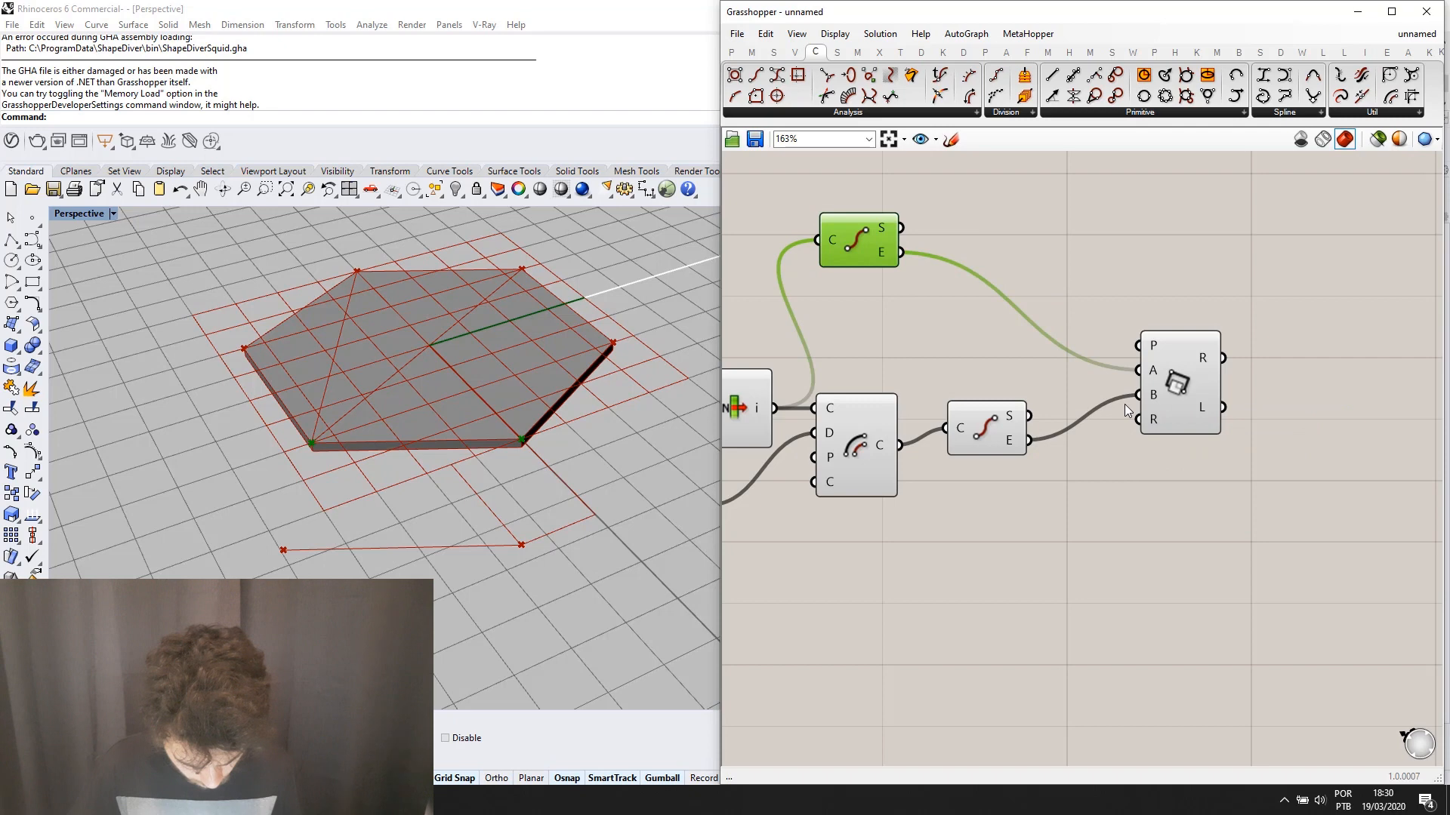
drag(1101, 384, 1153, 377)
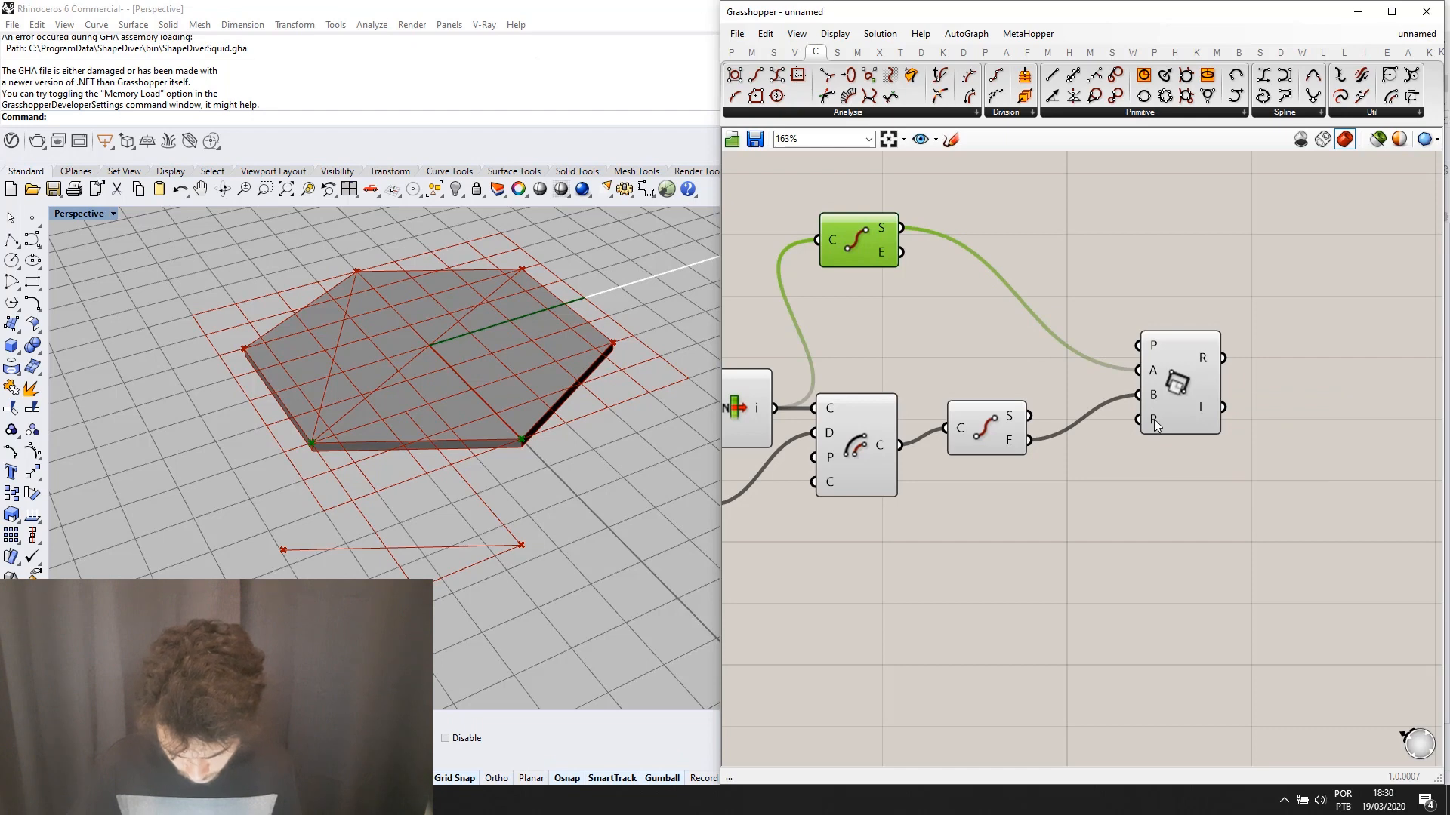
Examine in the Rhino viewport how the two-point rectangle sits relative to the hexagonal slab and its offset edge.
scroll(1158, 419, up, 2)
right_drag(560, 397, 561, 418)
scroll(562, 418, down, 6)
click(1143, 352)
drag(1160, 347, 1164, 348)
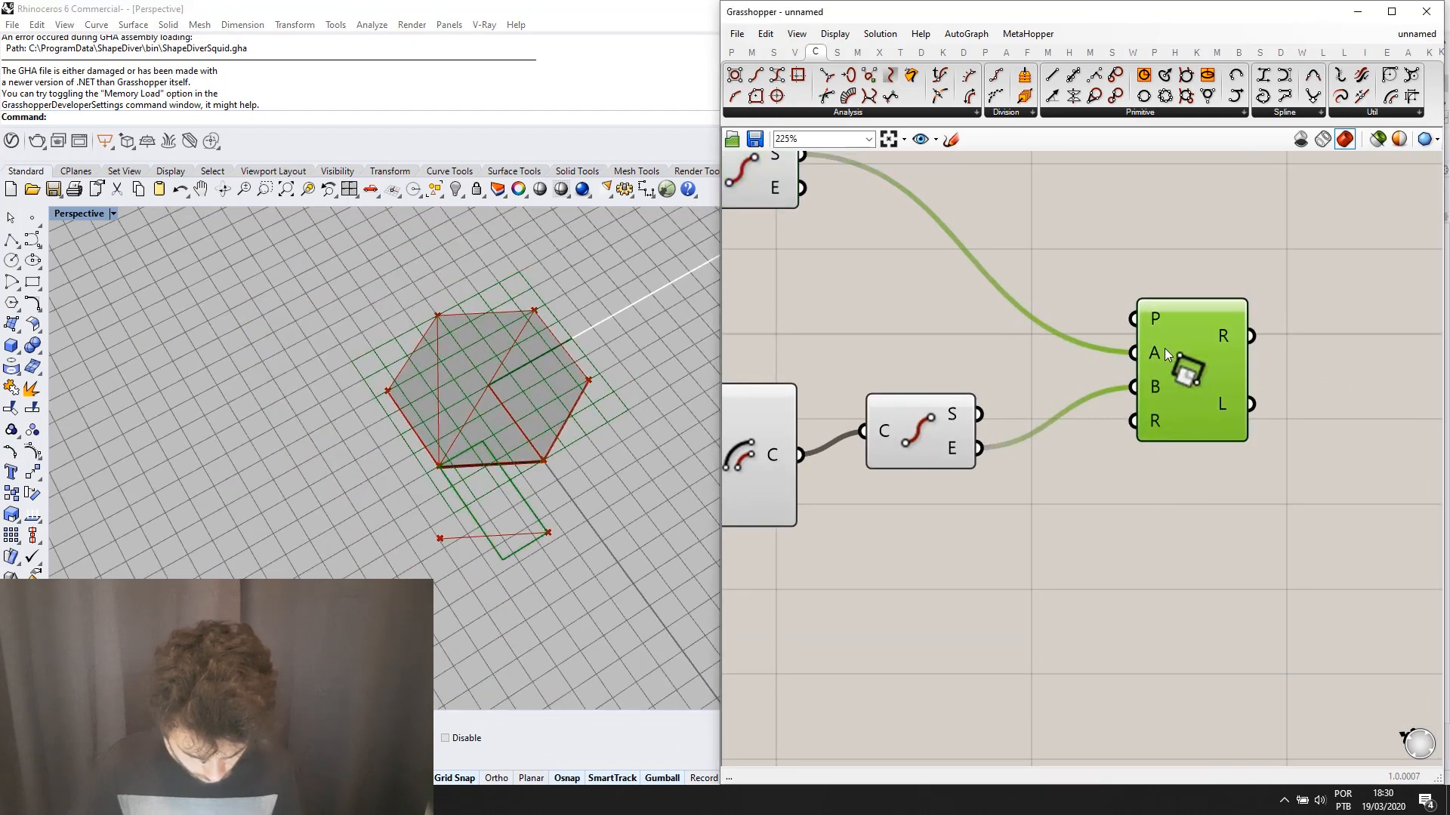
right_drag(541, 455, 557, 430)
scroll(924, 382, down, 5)
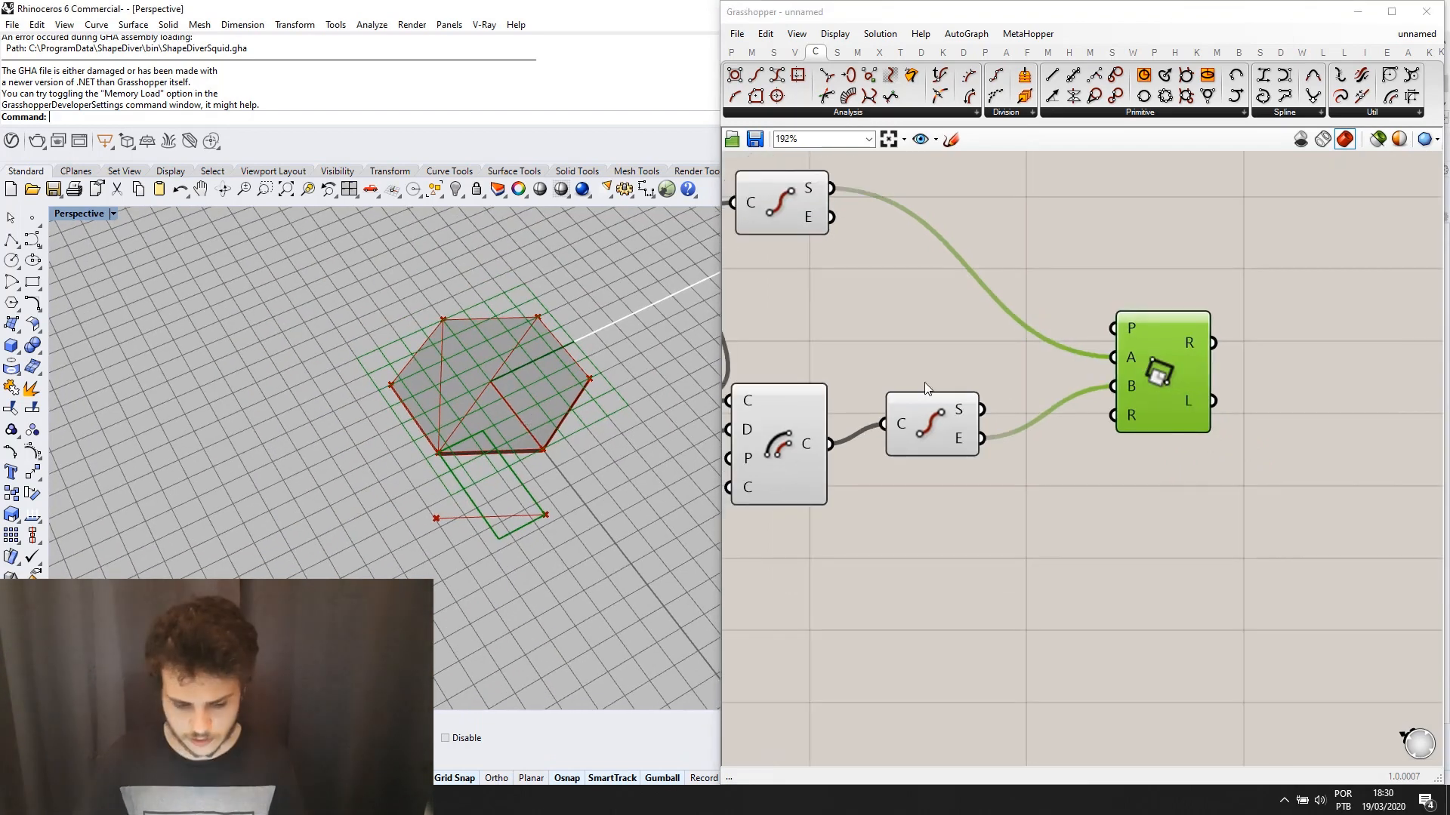
drag(819, 281, 1000, 292)
click(1063, 400)
click(1050, 393)
click(1045, 323)
scroll(1045, 323, up, 3)
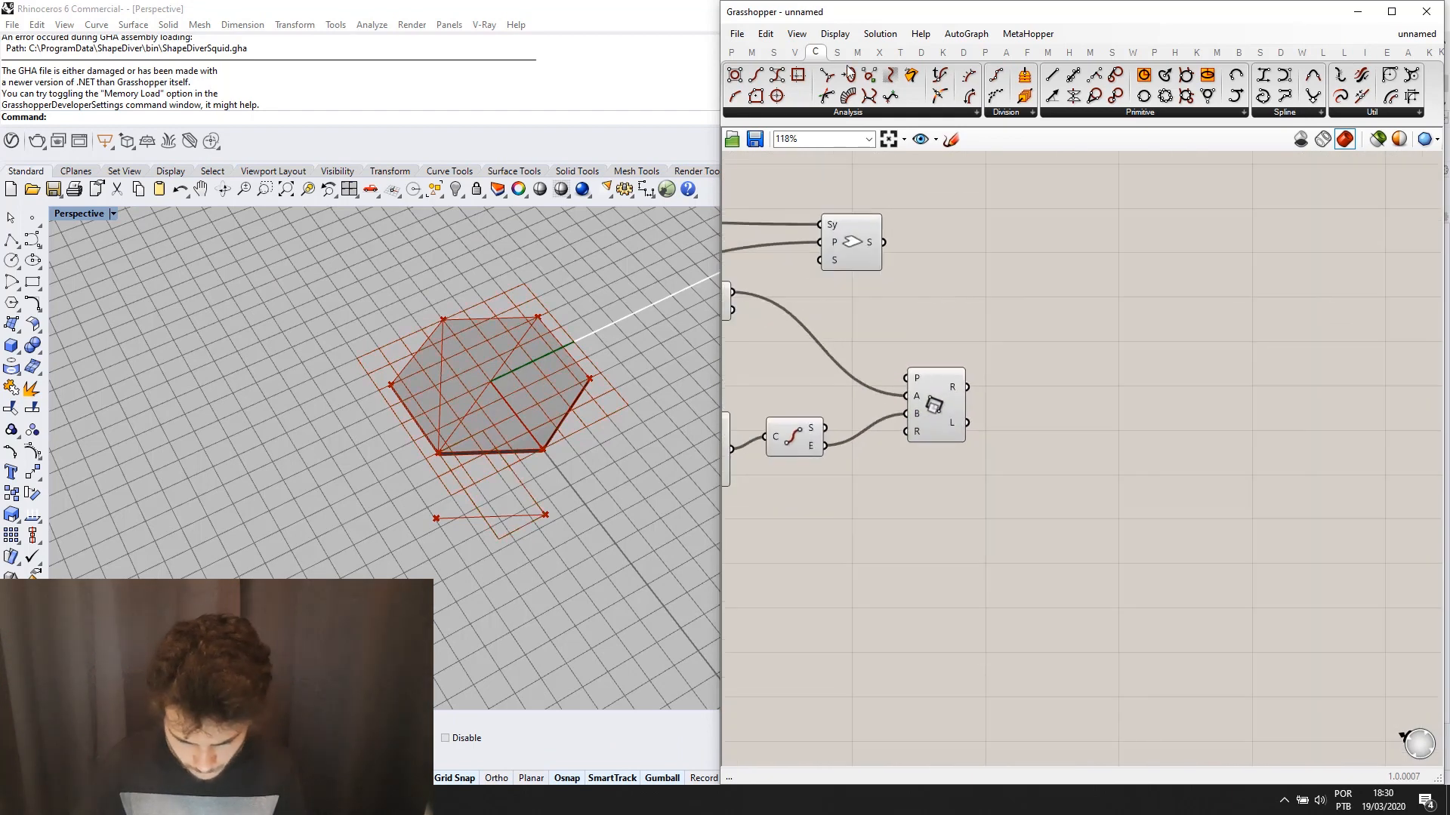
Add the ARCHICAD Add Polygon reshape component and connect Rectangle 2Pt's R output to its C input.
click(1006, 51)
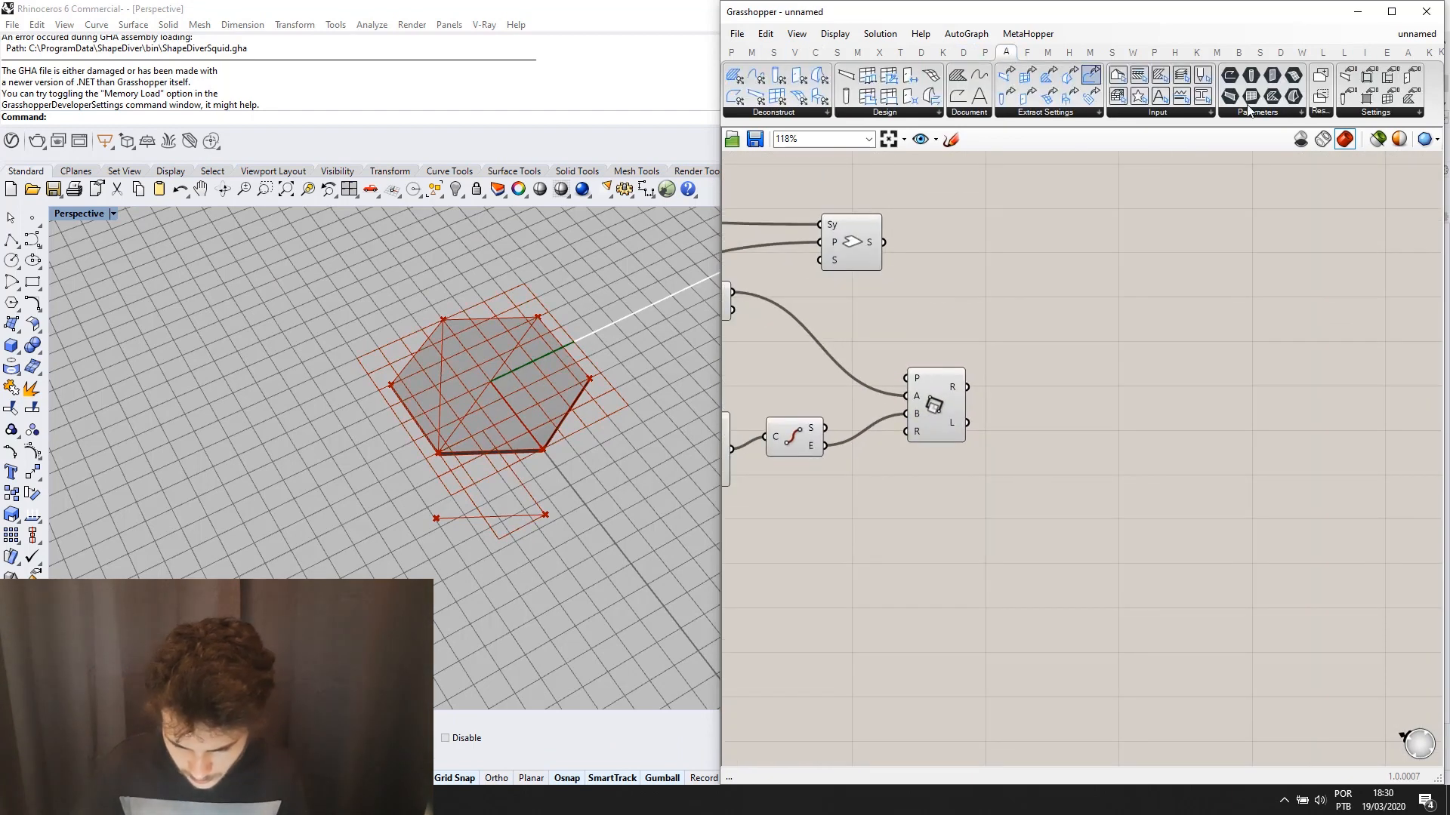
click(1365, 113)
drag(1346, 143, 899, 440)
scroll(1155, 257, up, 2)
scroll(915, 417, down, 2)
scroll(998, 341, up, 2)
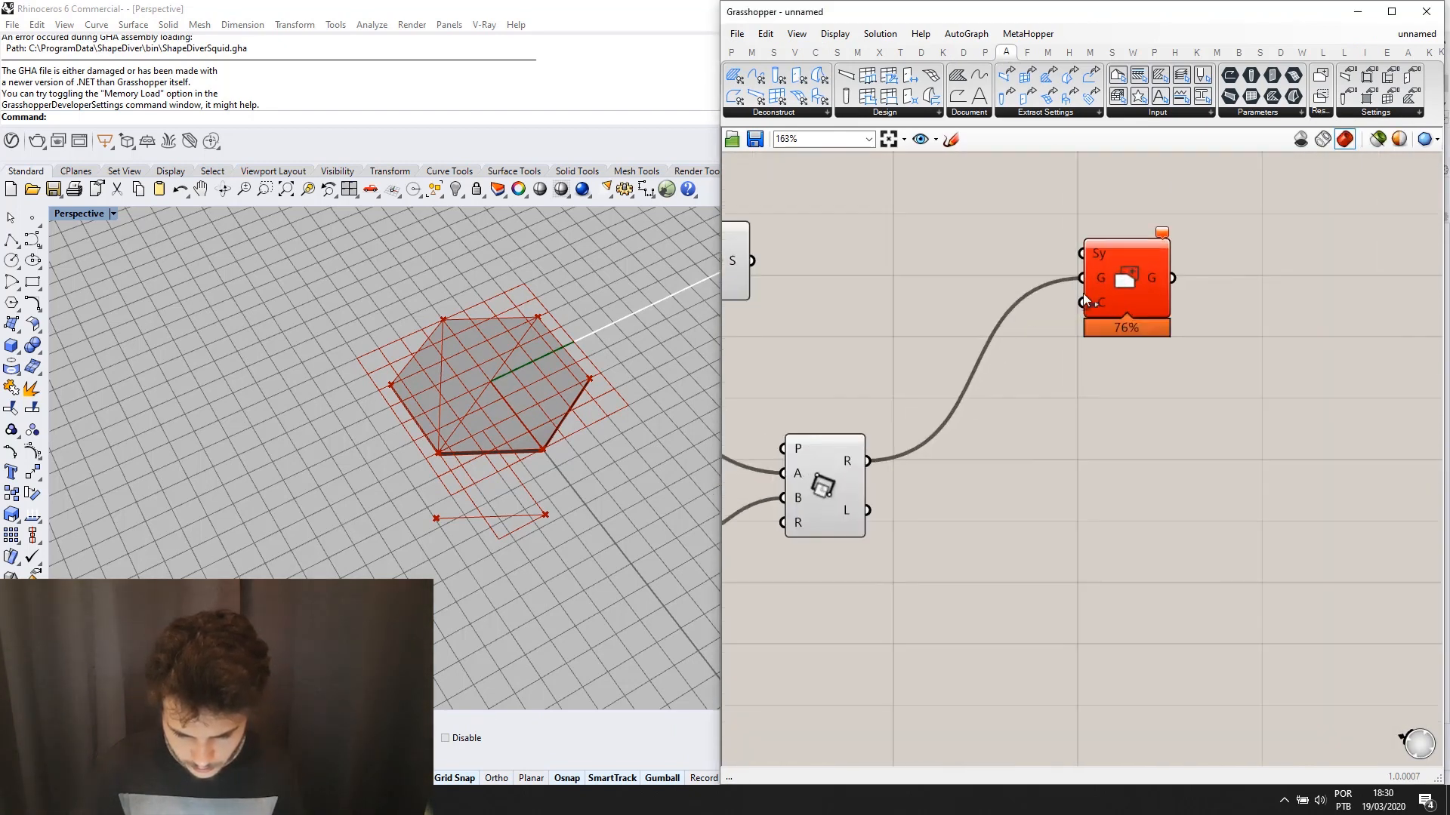
ctrl+drag(1018, 334, 873, 440)
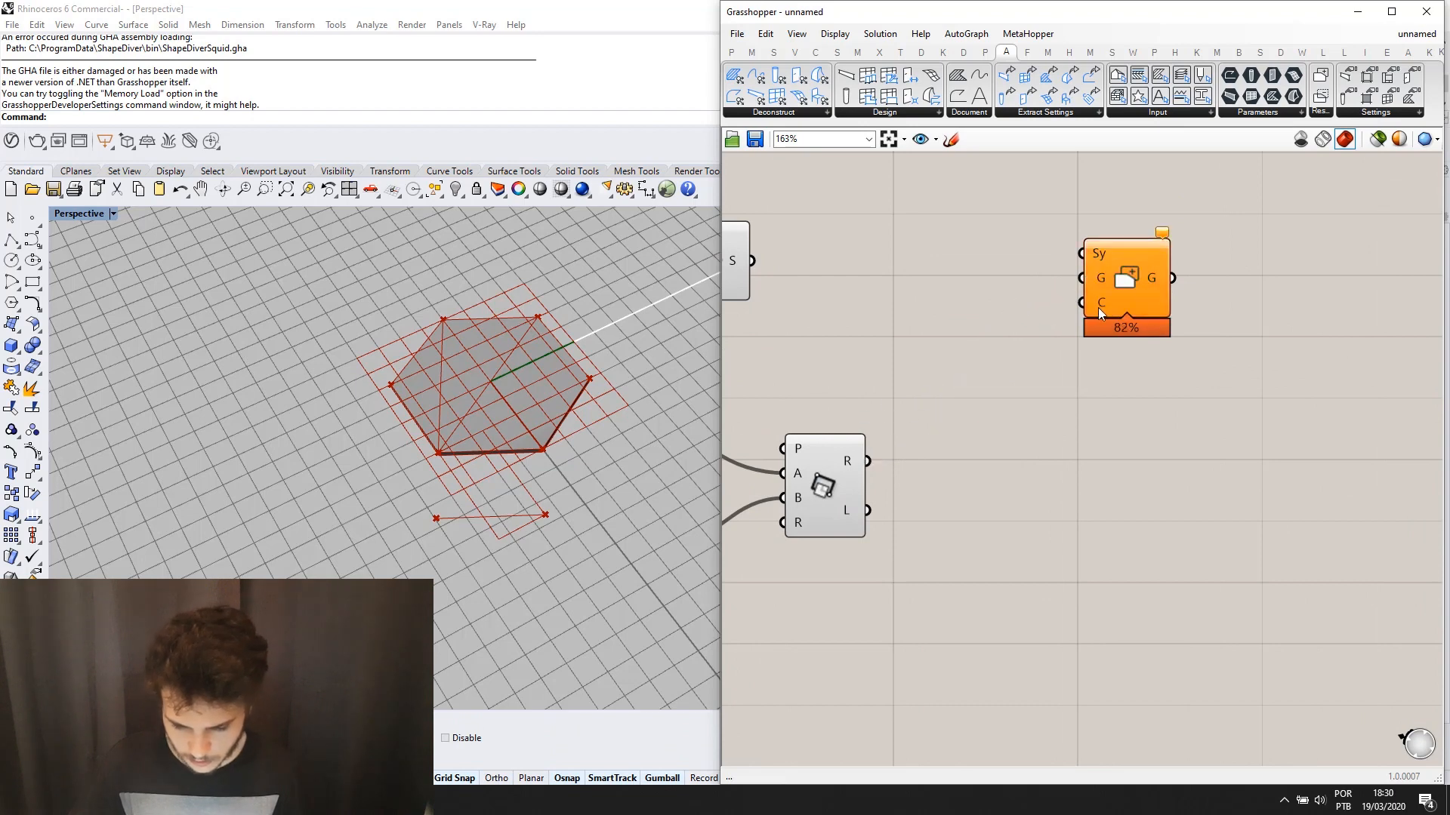
drag(1084, 302, 880, 455)
scroll(1089, 252, up, 2)
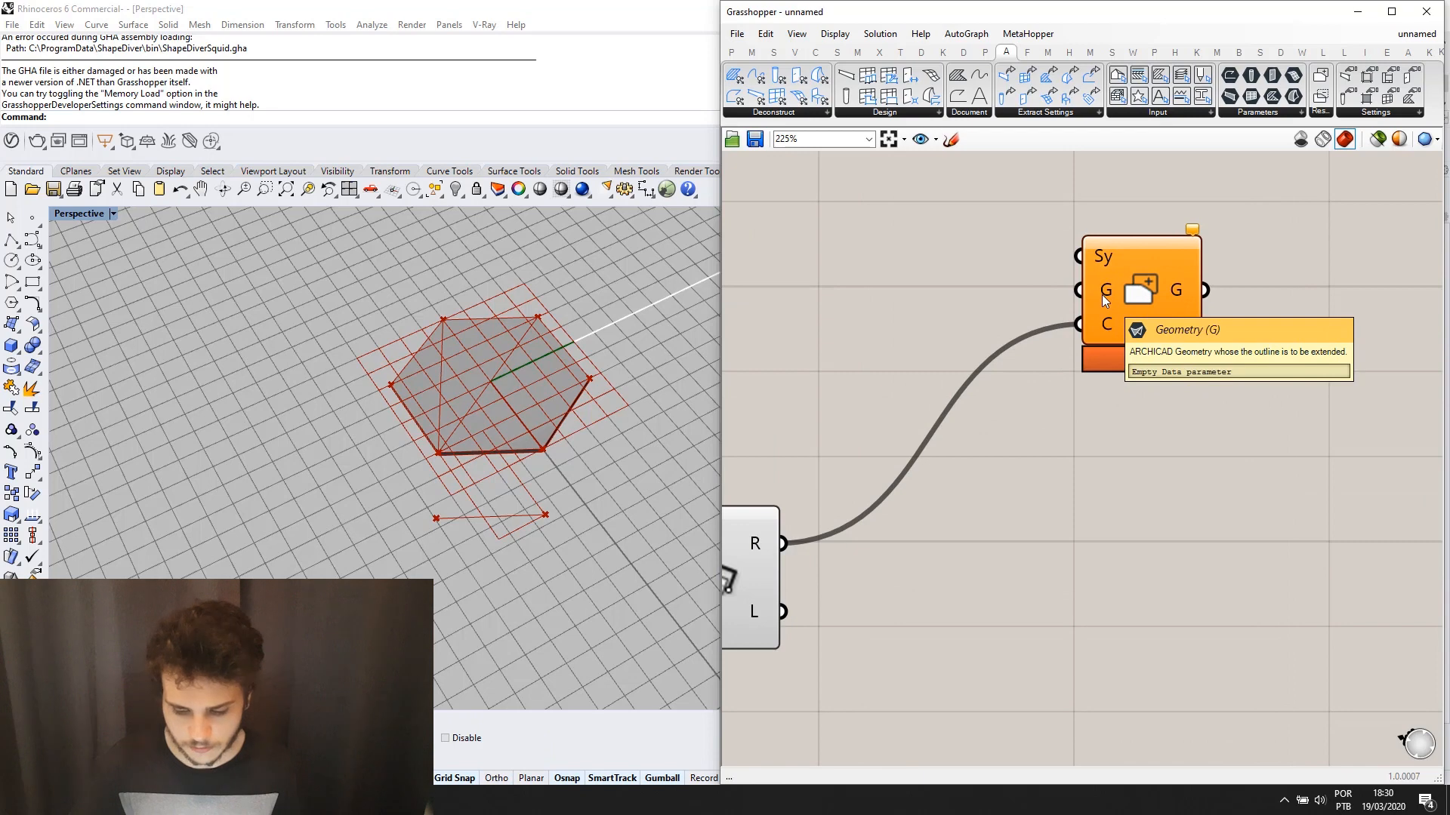
Connect the Slab component's S output to the G input of the Add Polygon component.
scroll(1103, 294, down, 5)
drag(1081, 290, 904, 279)
scroll(946, 294, up, 1)
scroll(1036, 272, up, 2)
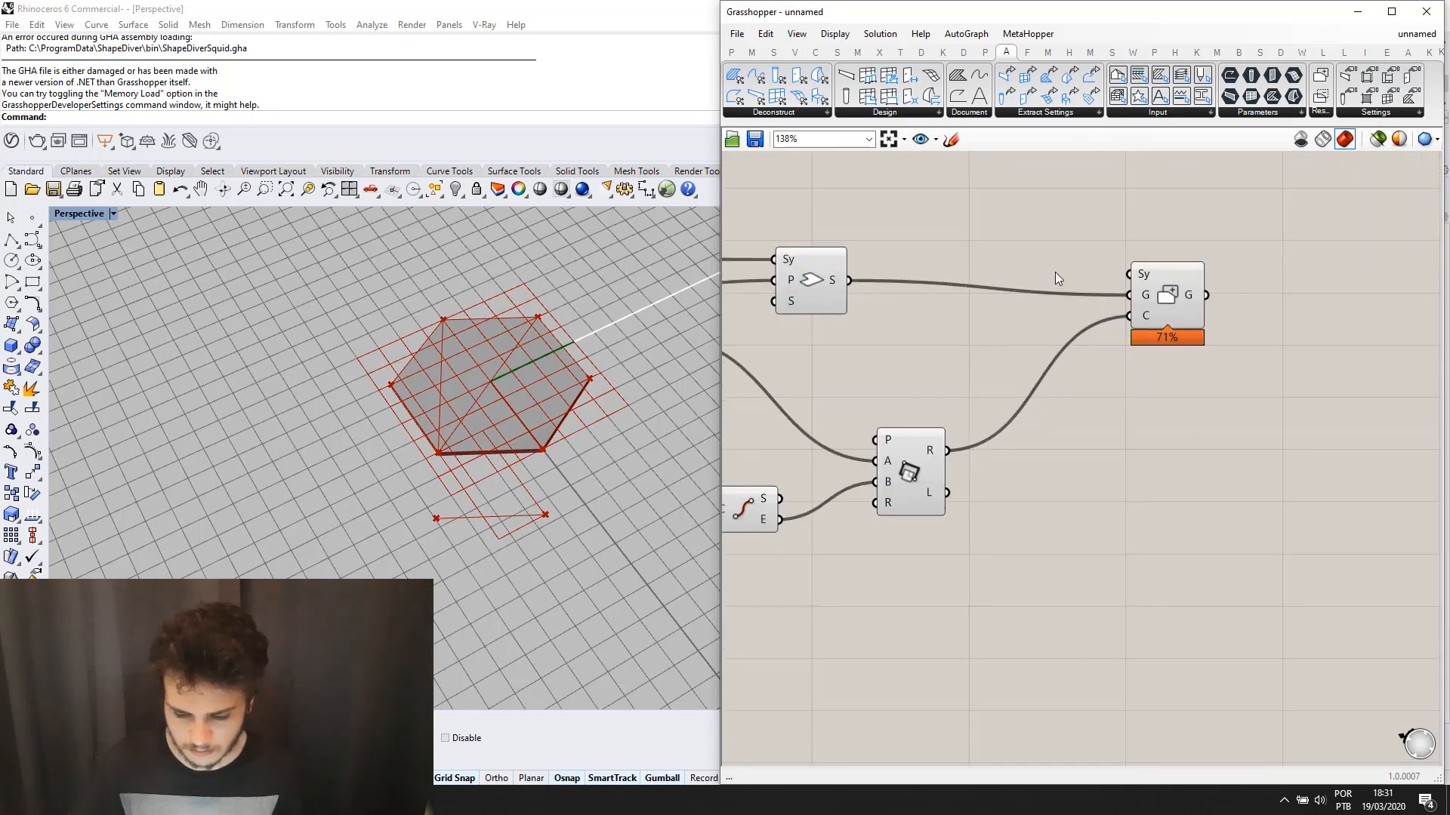
scroll(1176, 307, up, 1)
click(754, 458)
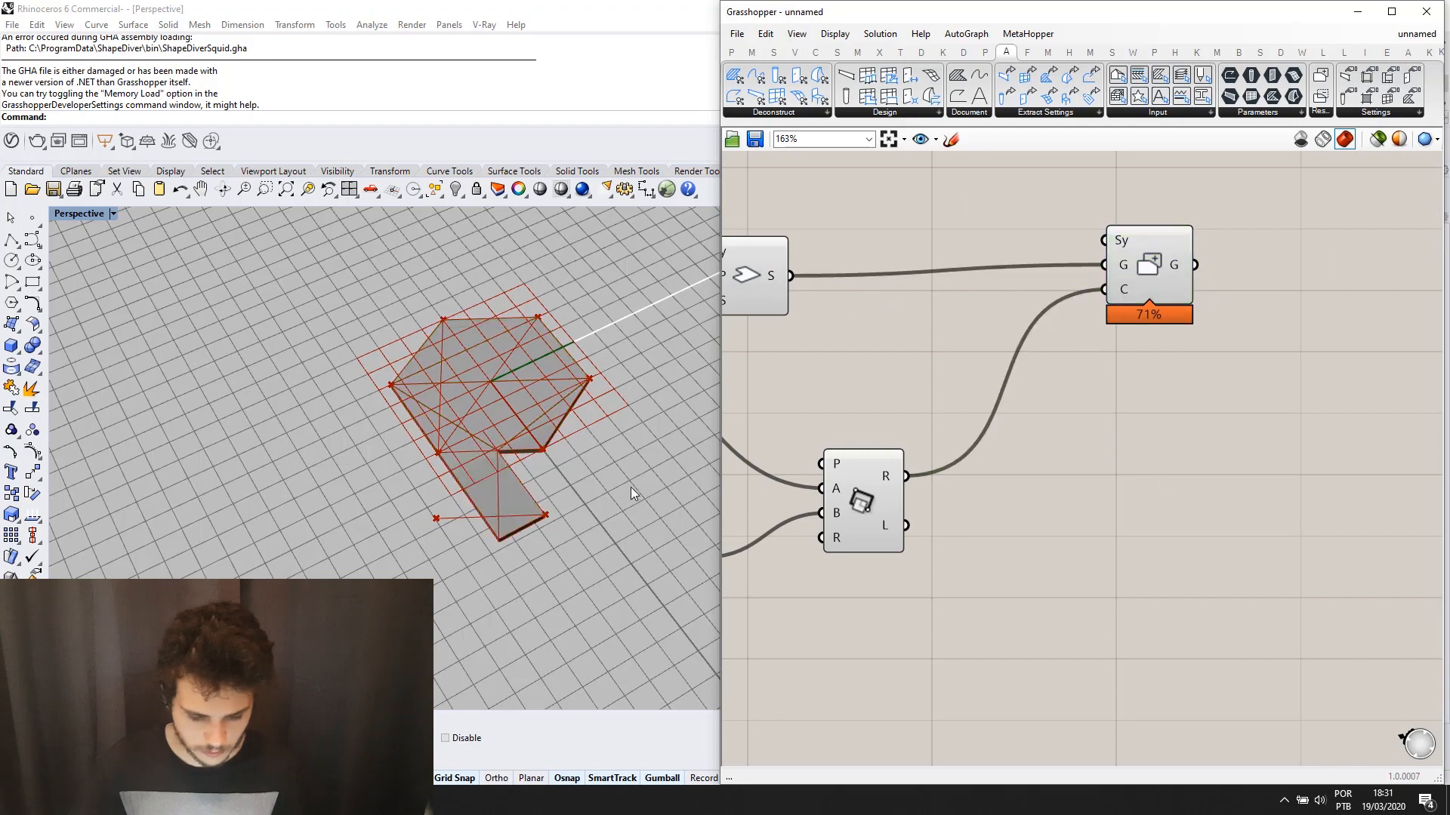
Examine the slab's outline in the Rhino viewport where the rectangle extends the hexagon.
scroll(264, 392, up, 5)
scroll(600, 469, down, 5)
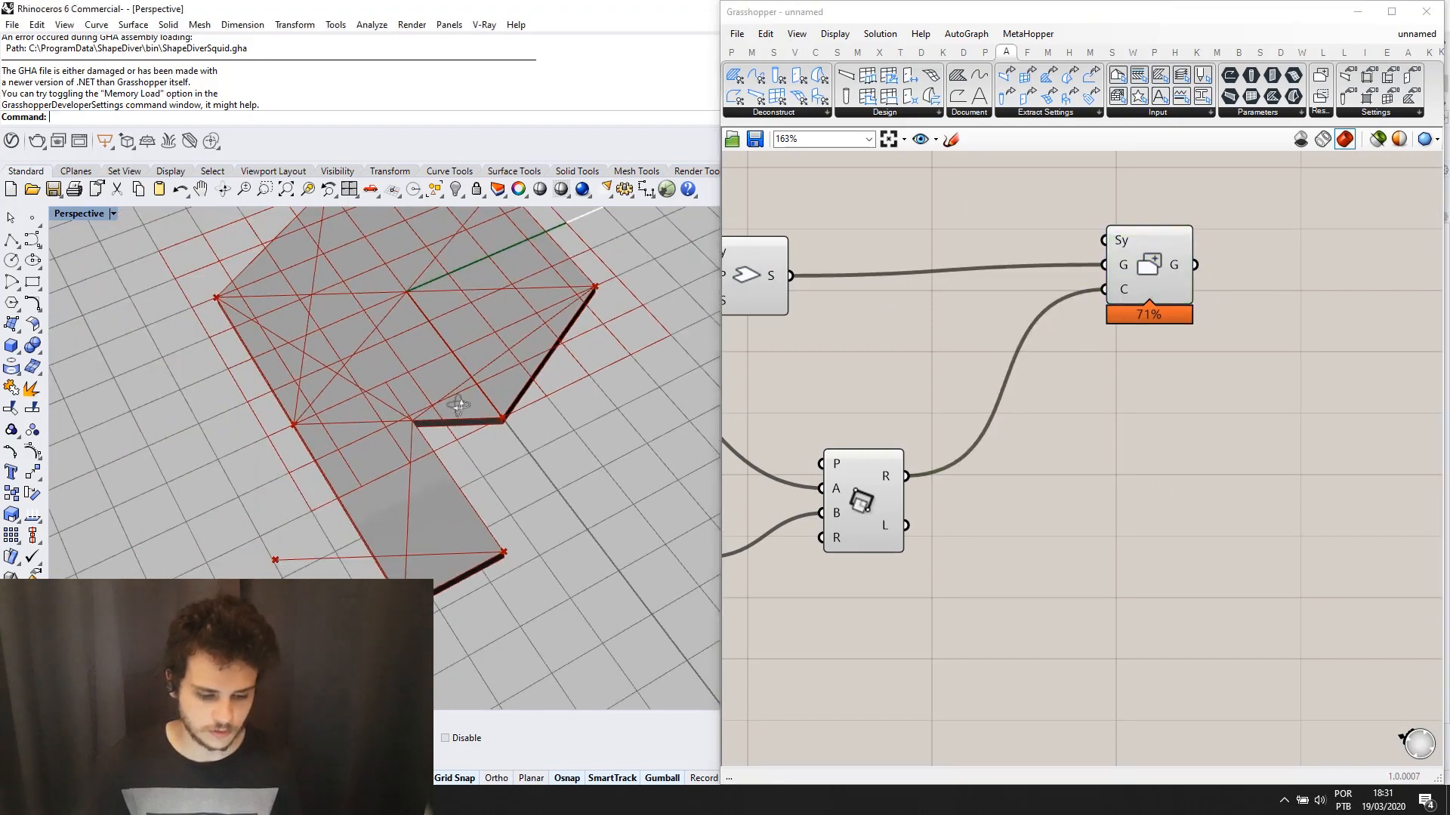
right_drag(450, 395, 515, 413)
scroll(517, 414, down, 2)
mouse_move(475, 505)
right_down()
mouse_move(434, 487)
mouse_move(423, 502)
right_up()
scroll(1110, 304, down, 4)
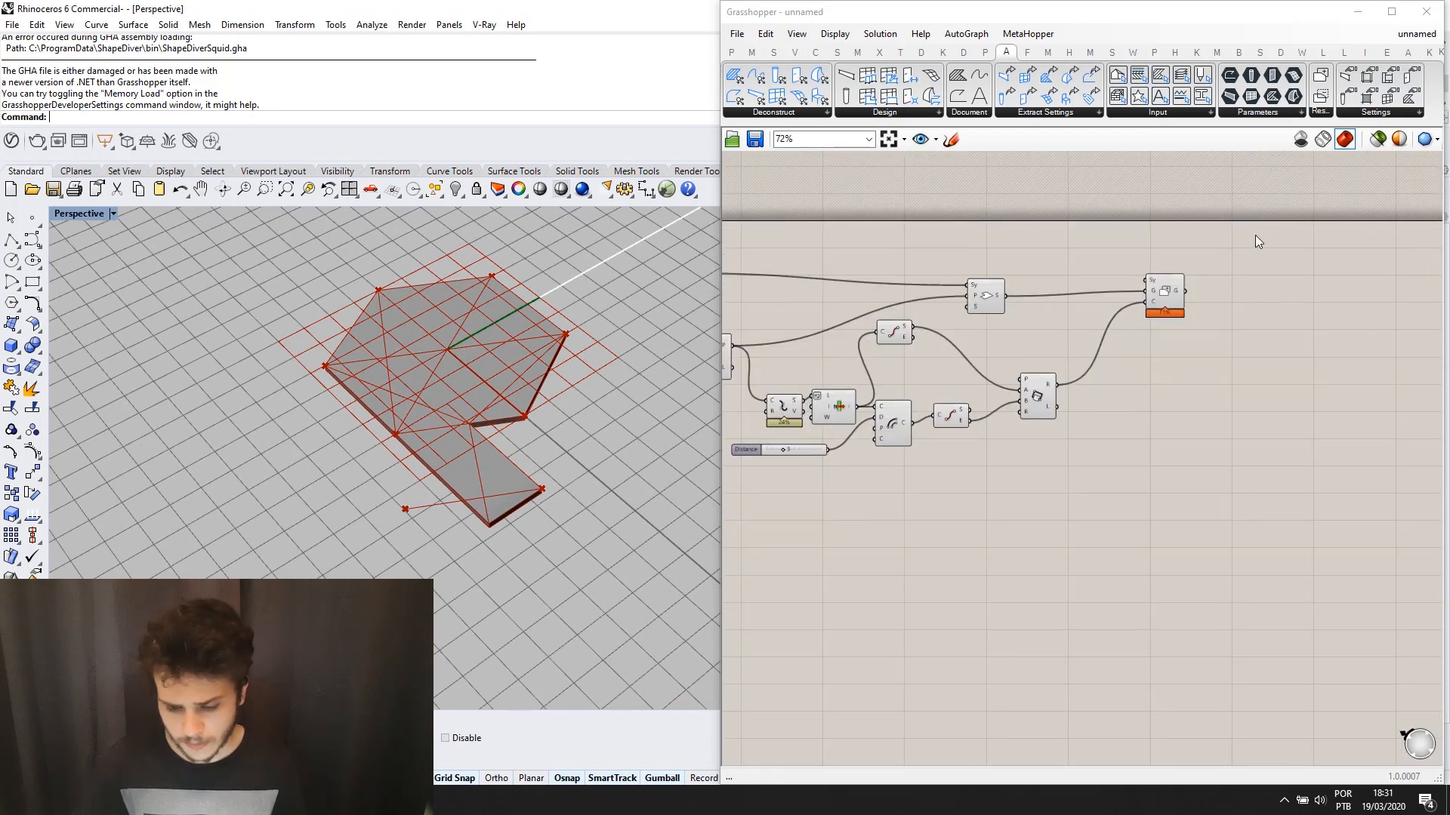
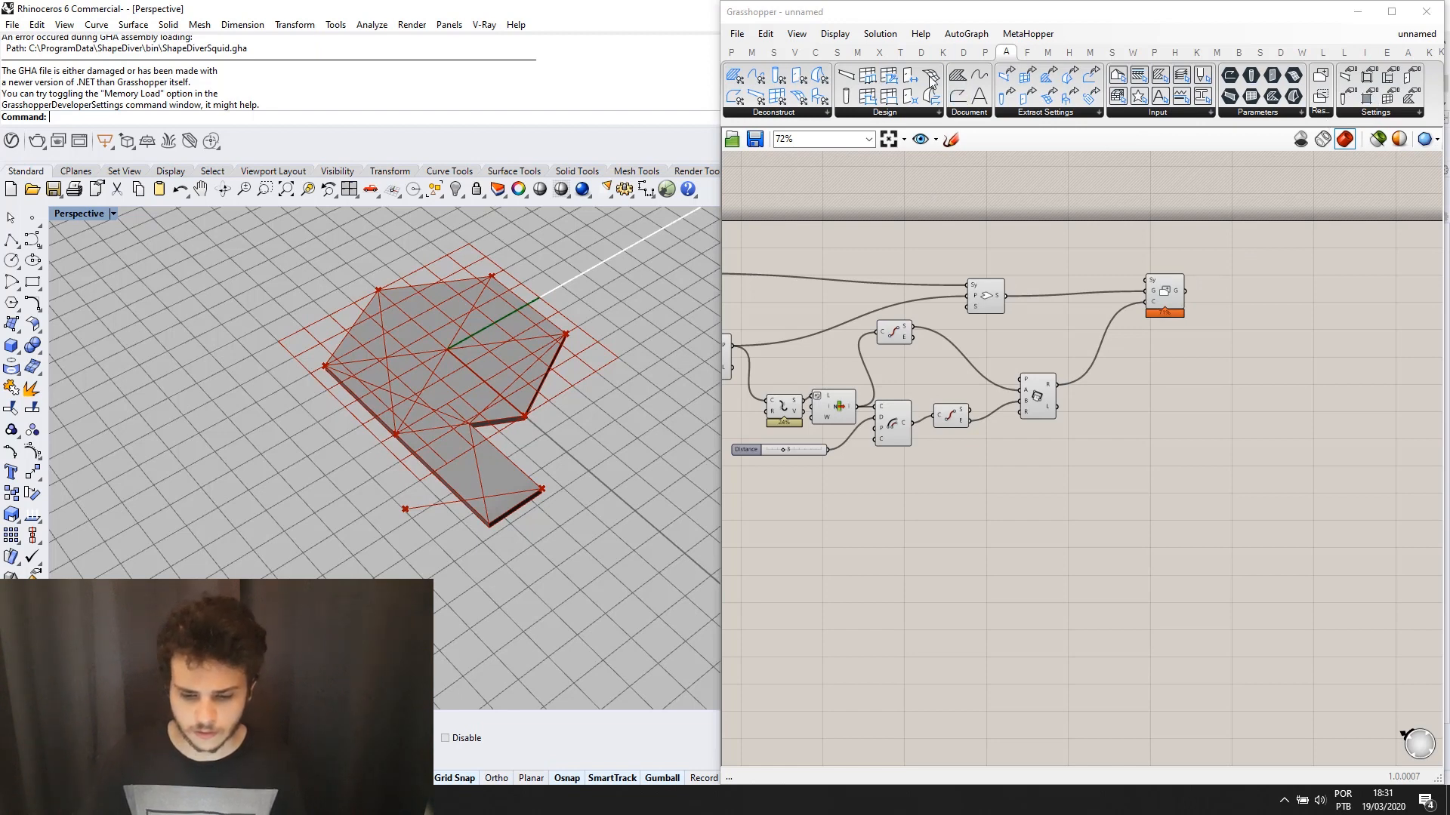
Delete the unused, unconnected component above the slab definition.
scroll(1230, 240, down, 2)
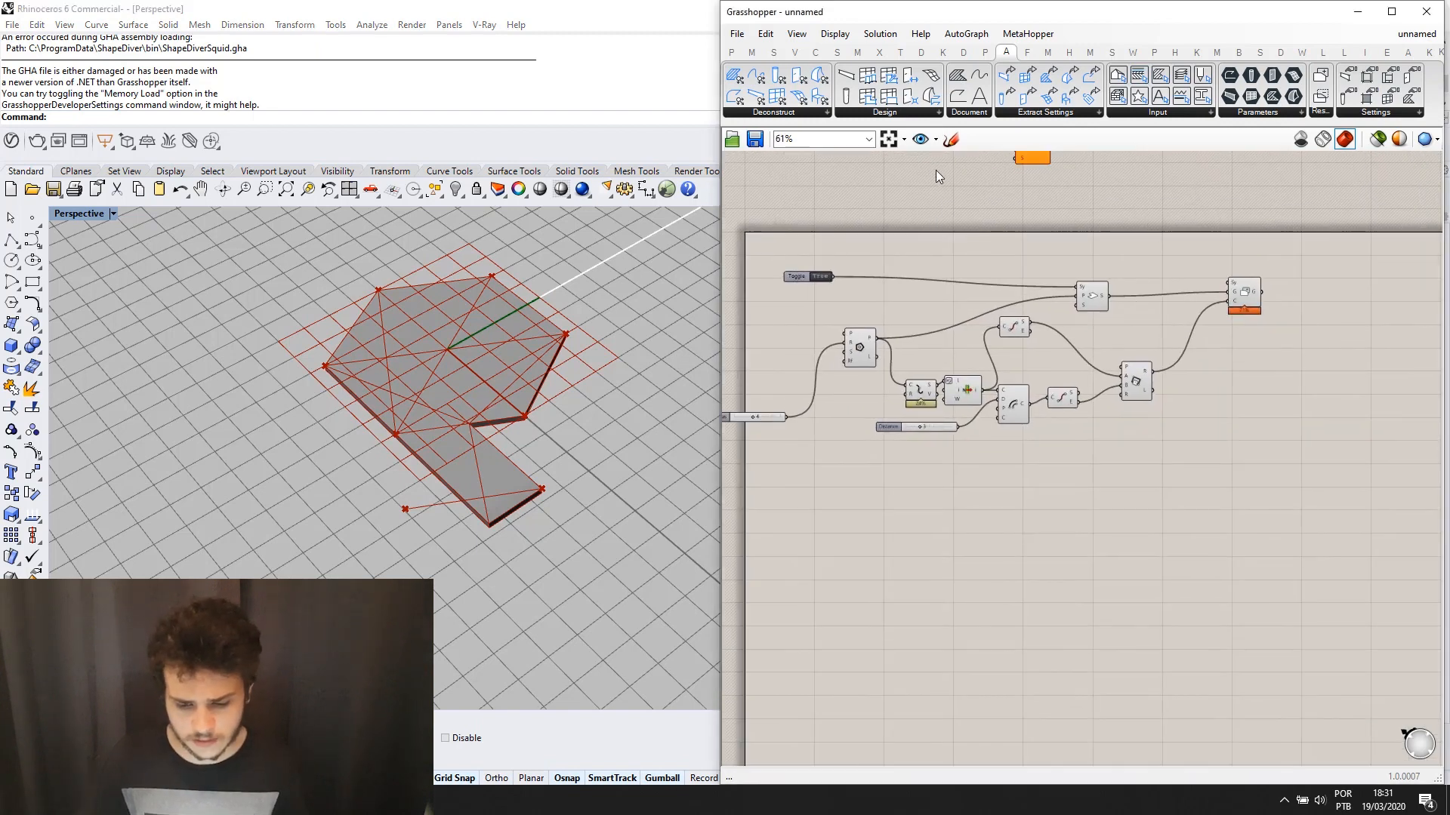
scroll(953, 232, down, 2)
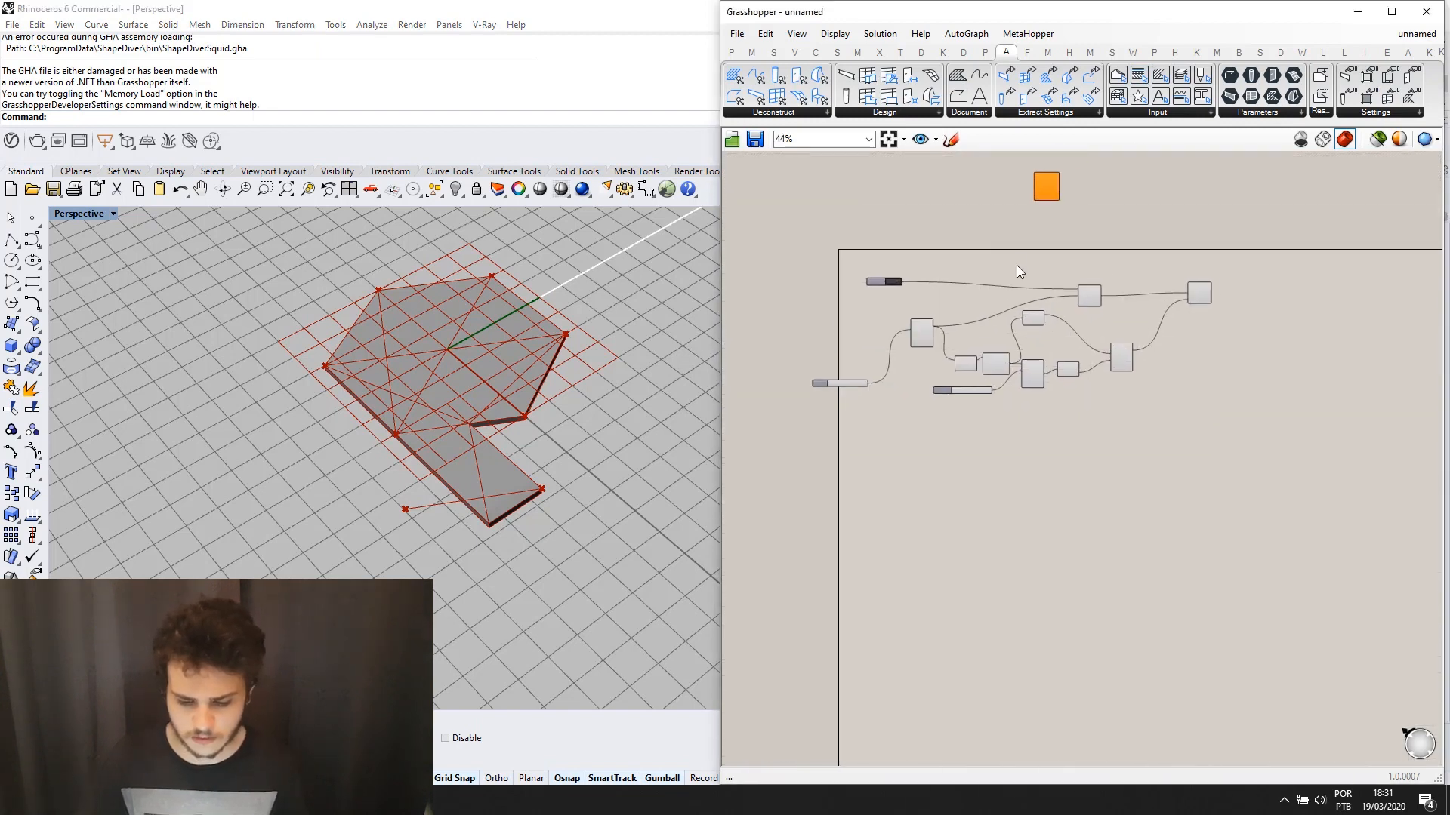
click(1047, 175)
key(Delete)
right_drag(985, 206, 996, 172)
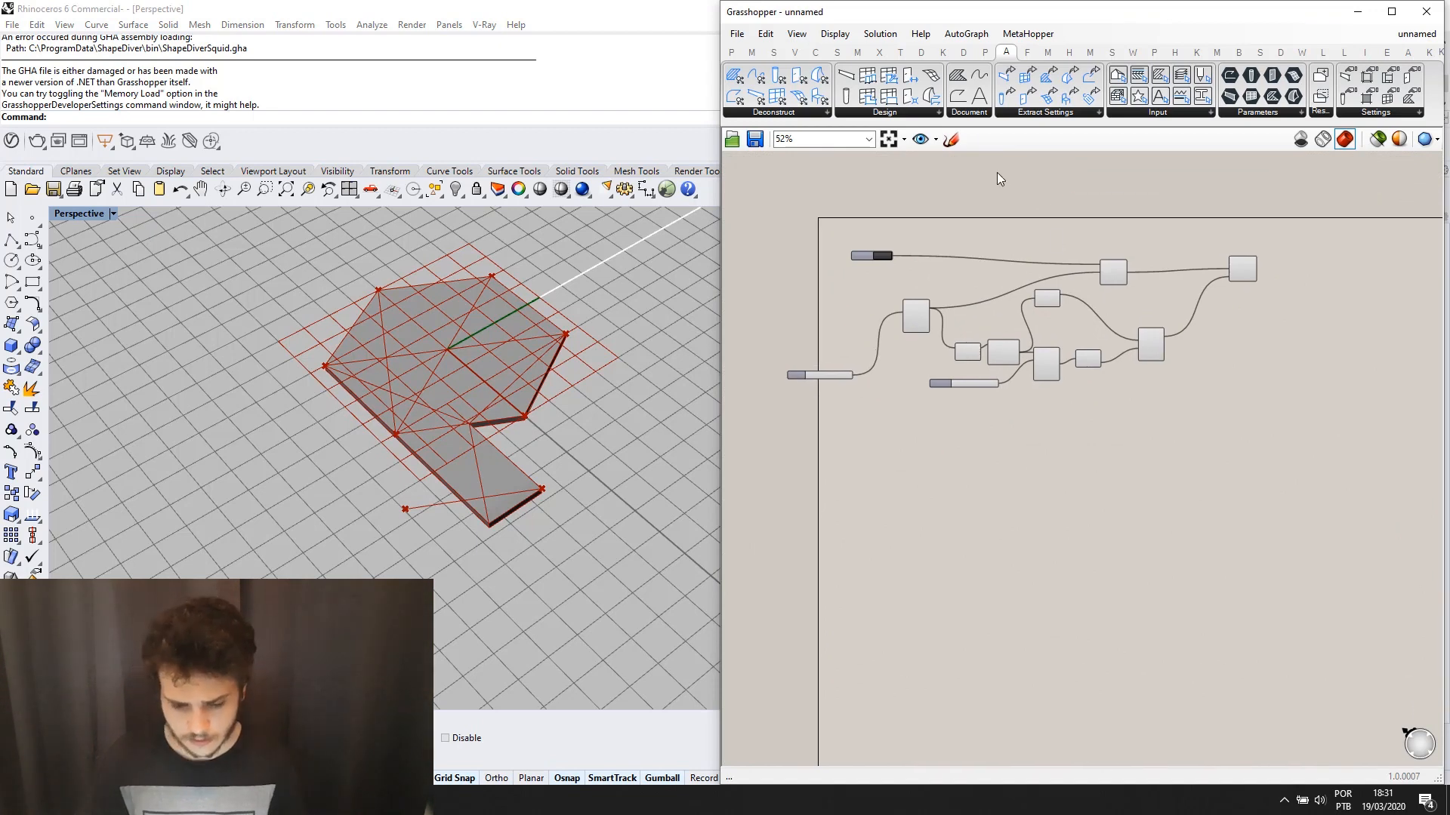
Add the ARCHICAD Morph Solid component in the empty area below the slab definition.
scroll(995, 172, up, 1)
click(892, 114)
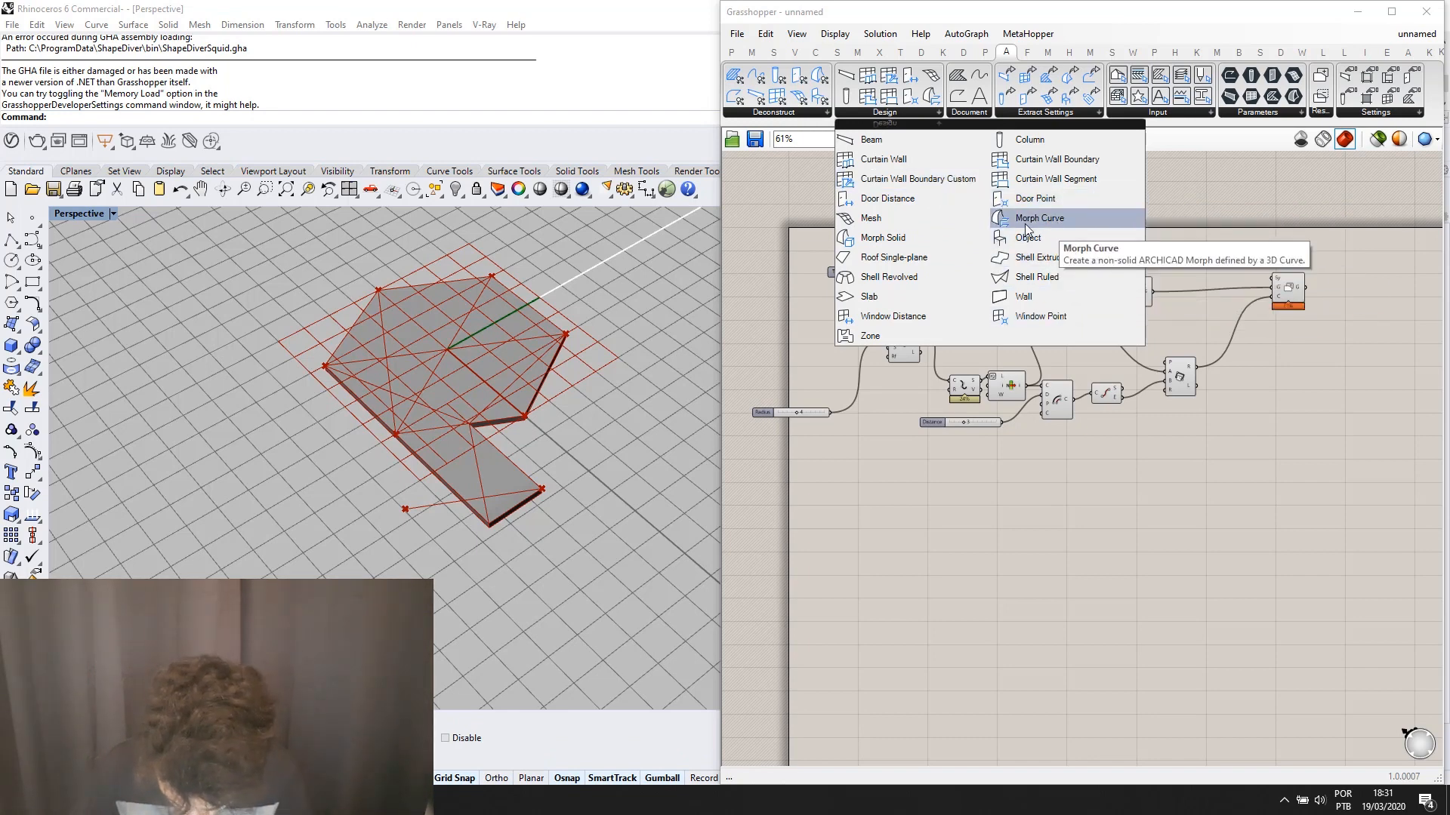
drag(894, 240, 1013, 520)
scroll(1013, 519, up, 3)
scroll(1008, 495, up, 2)
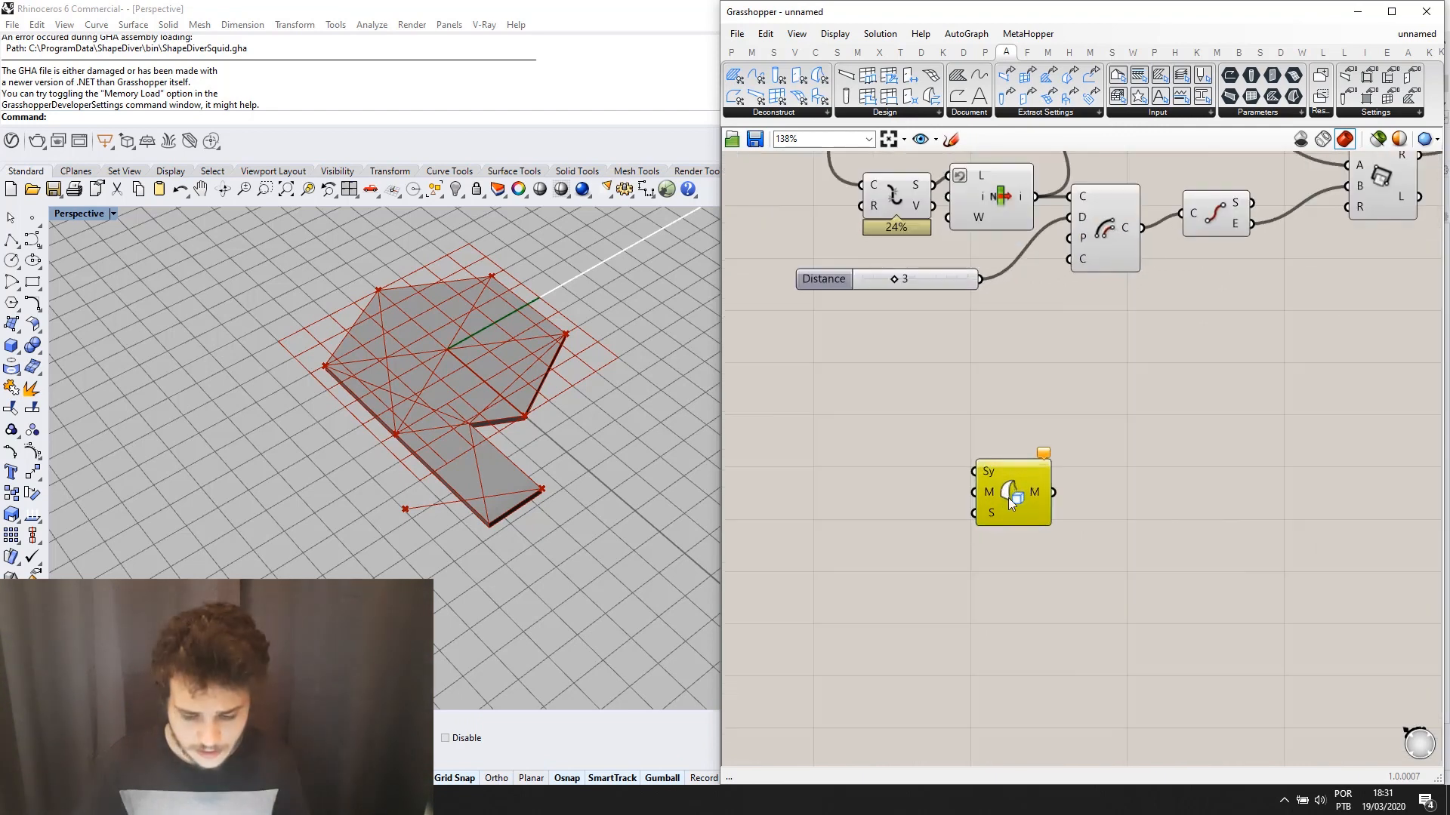
scroll(1008, 495, up, 1)
scroll(1012, 492, down, 4)
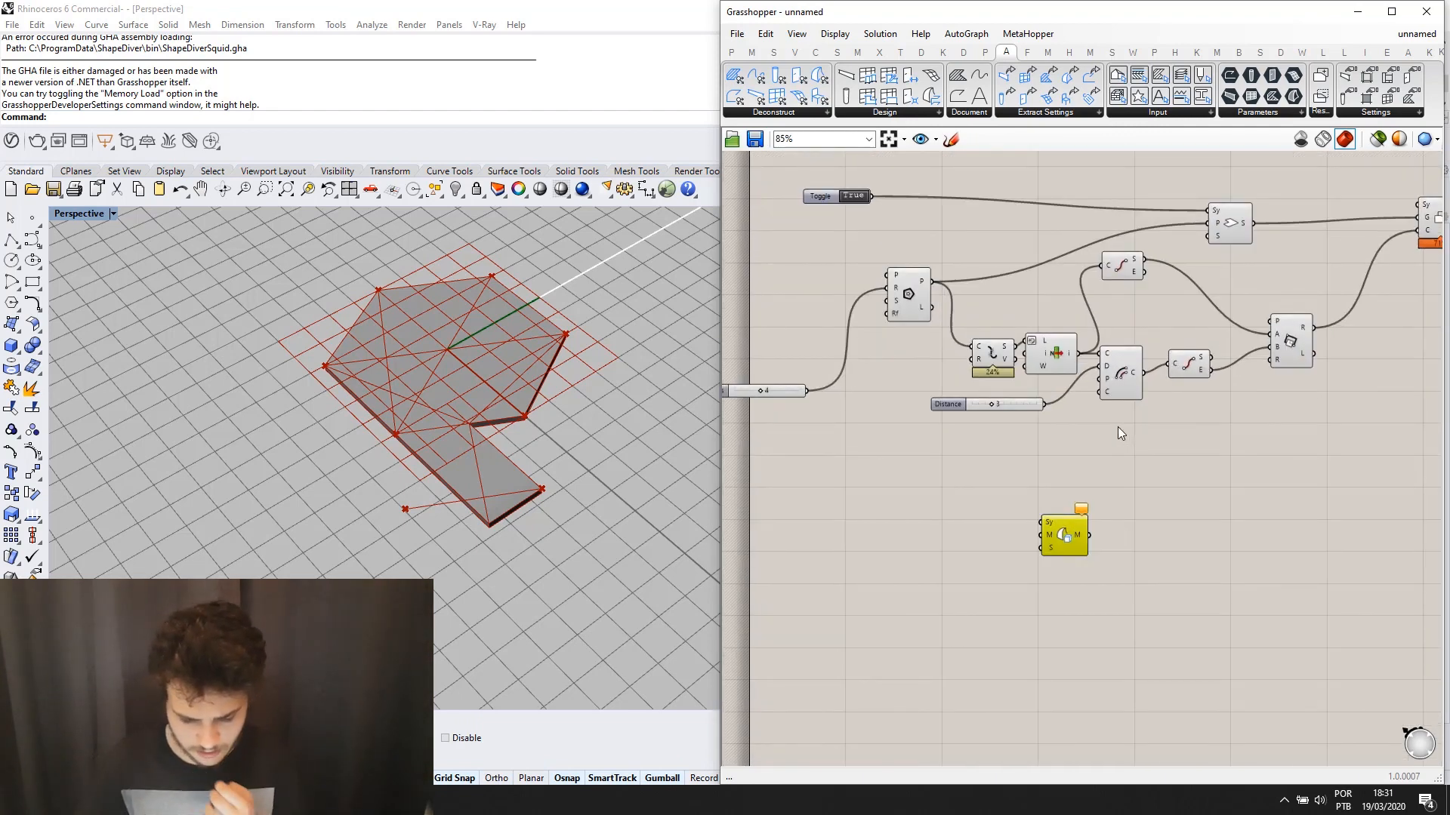
scroll(1117, 427, down, 2)
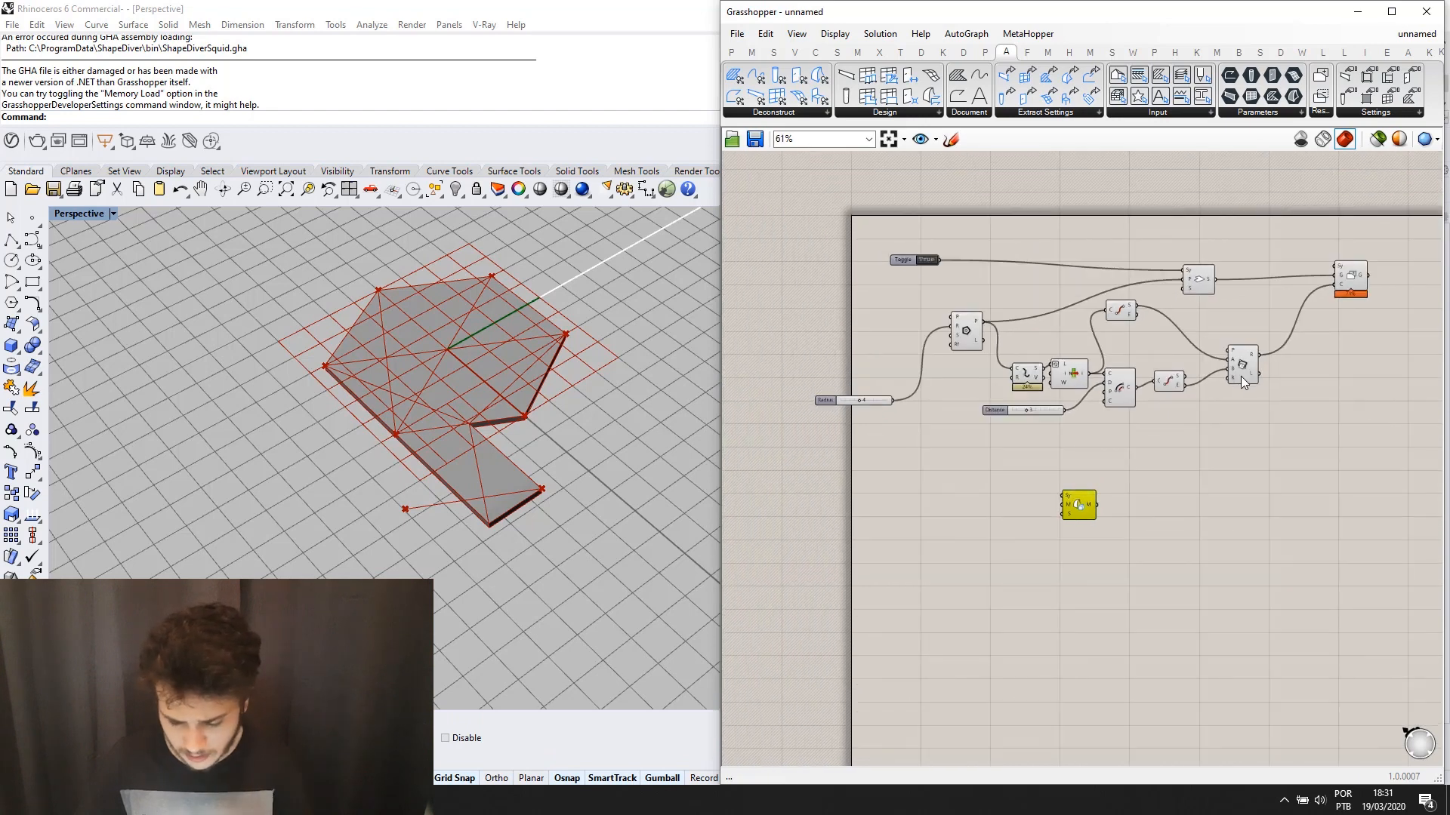
scroll(1184, 432, up, 3)
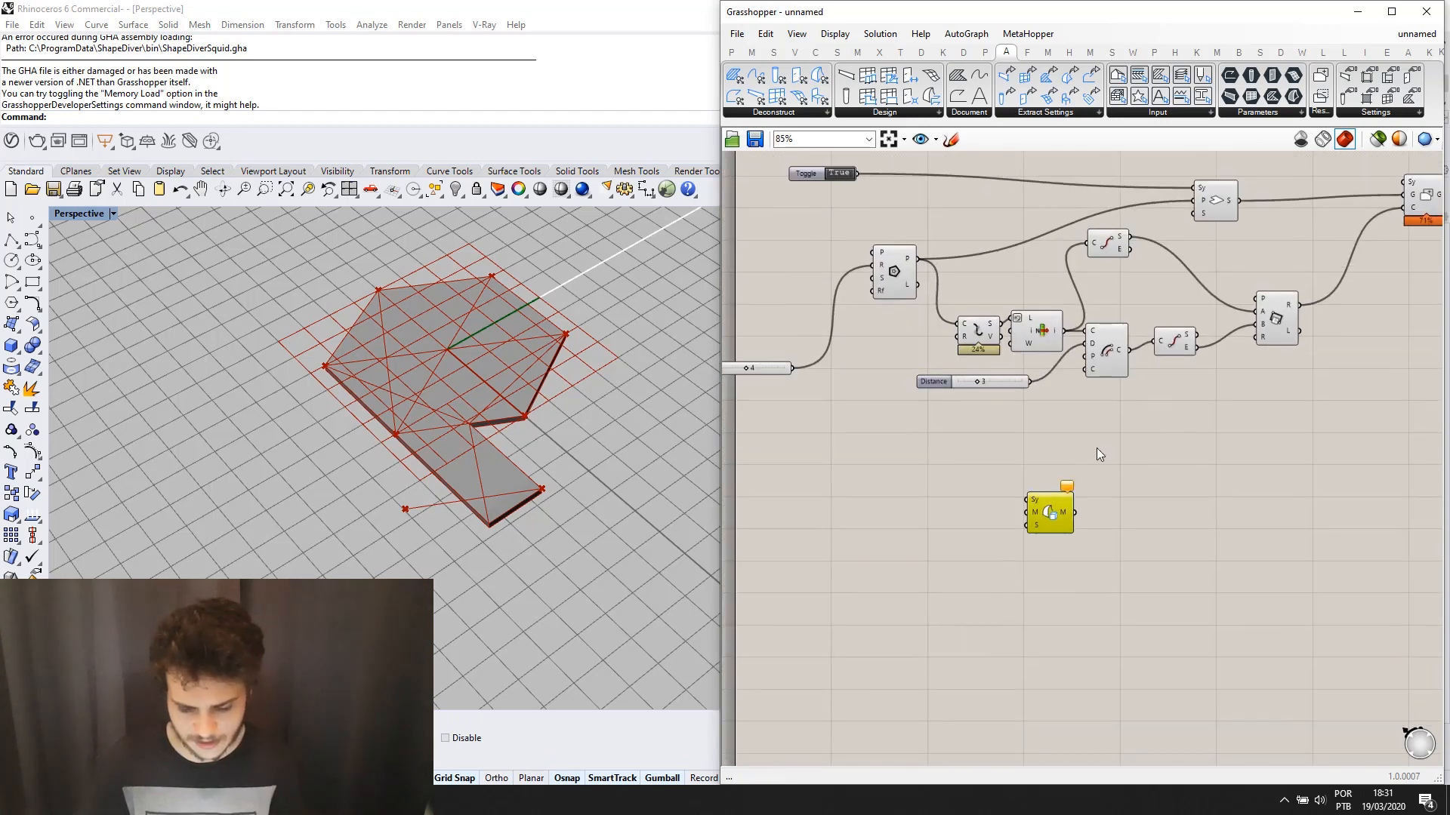
scroll(1083, 429, down, 3)
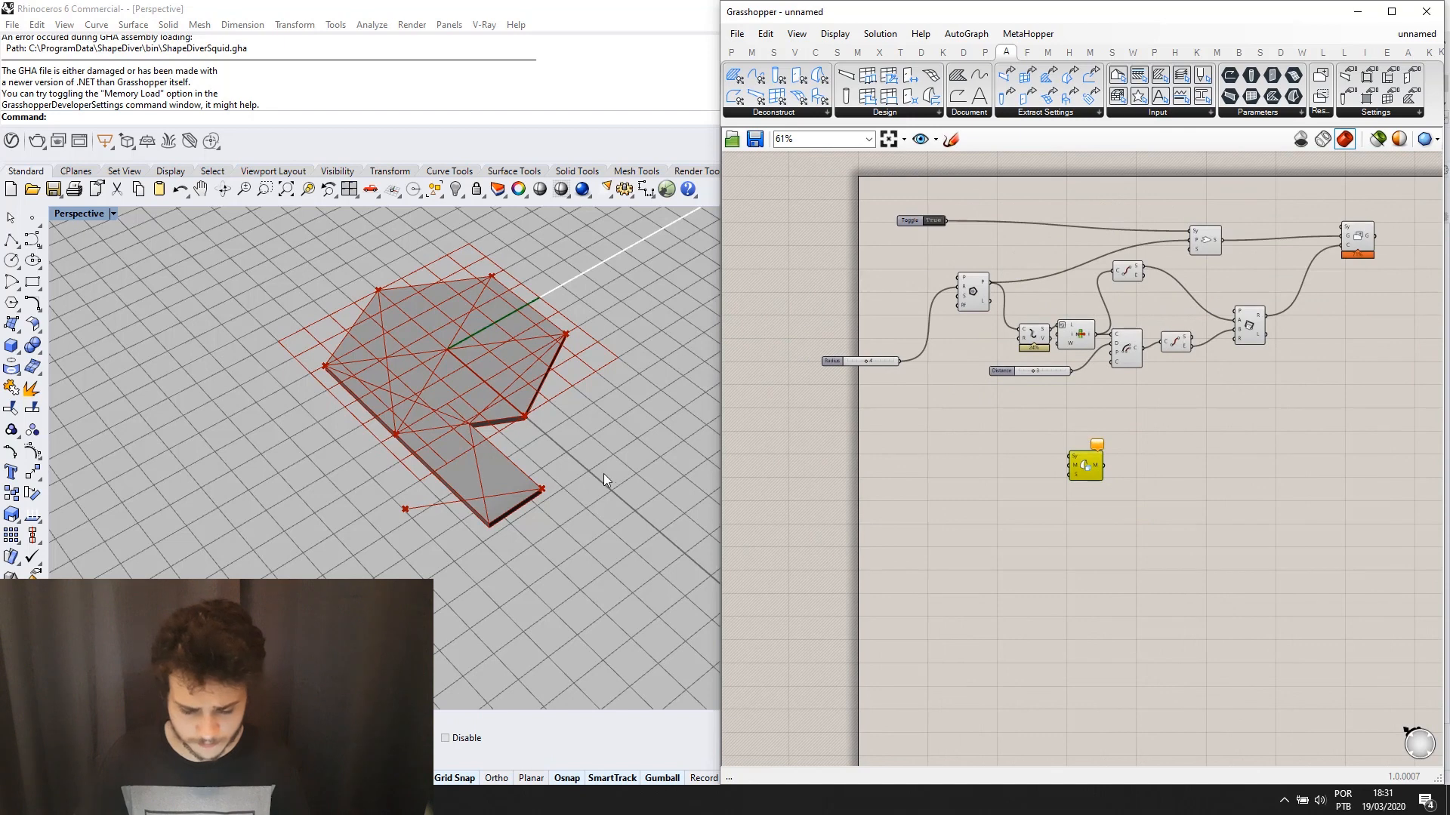
scroll(1149, 466, up, 3)
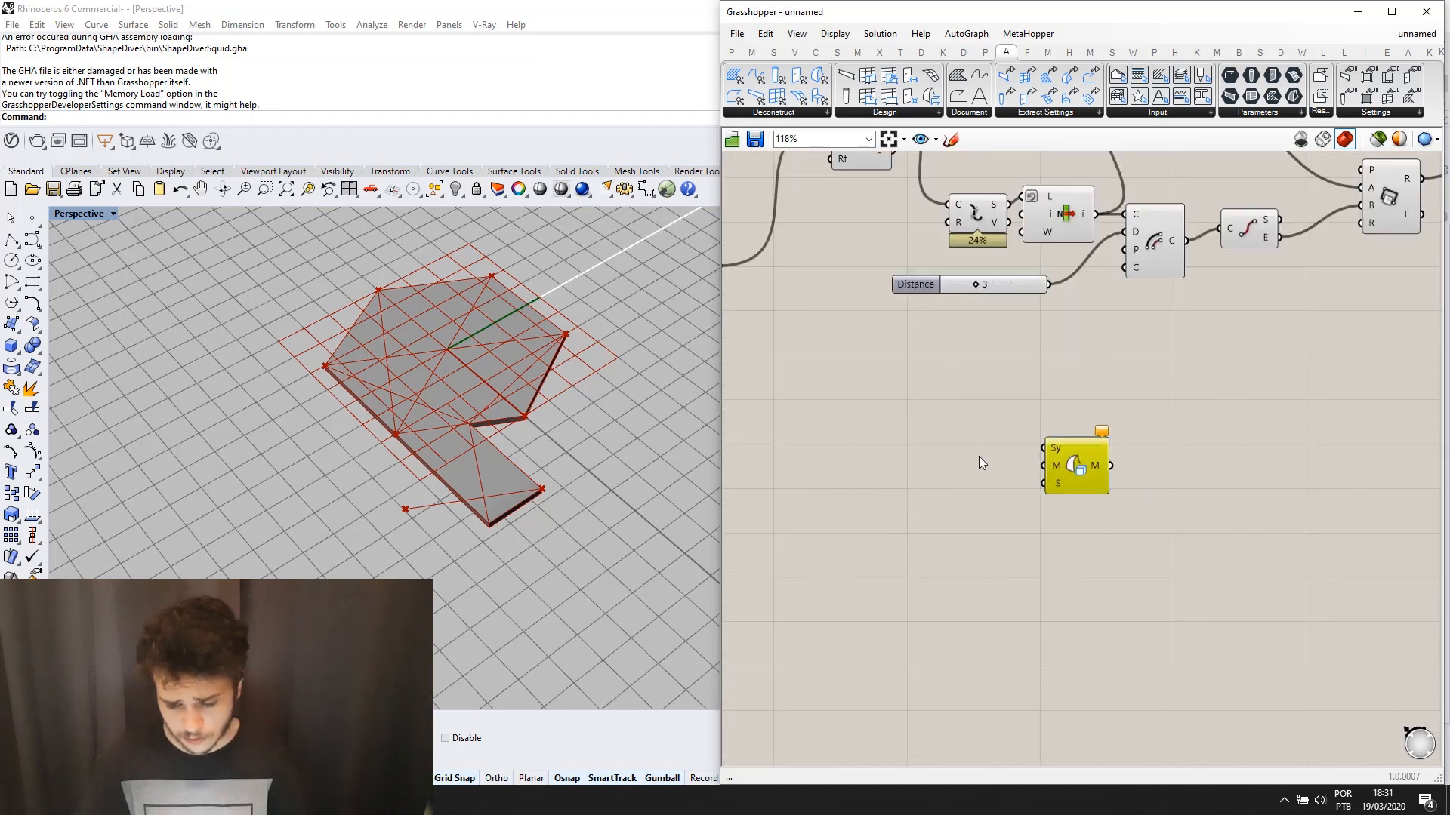
scroll(1062, 460, down, 1)
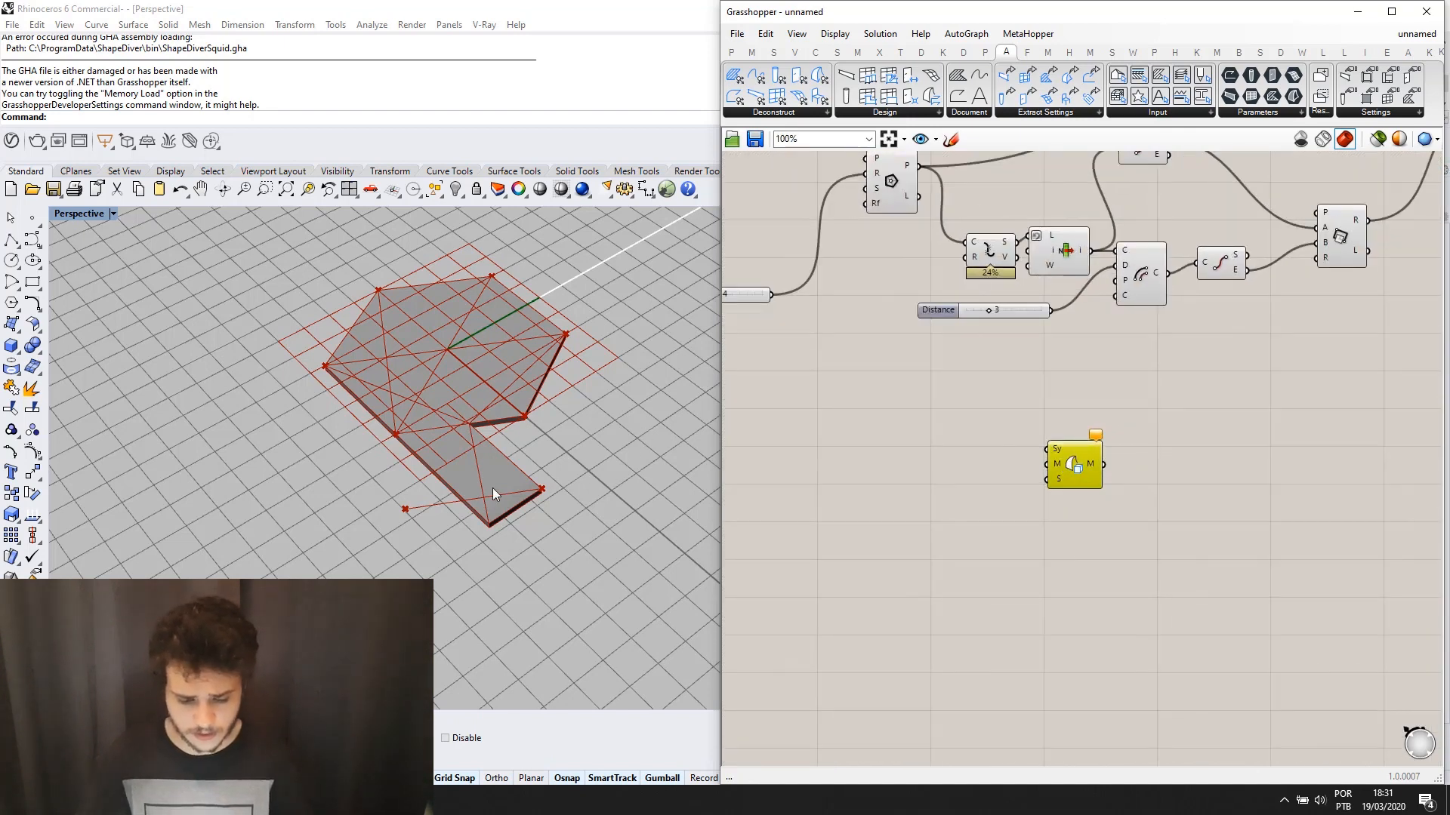
scroll(502, 457, down, 2)
scroll(504, 453, up, 2)
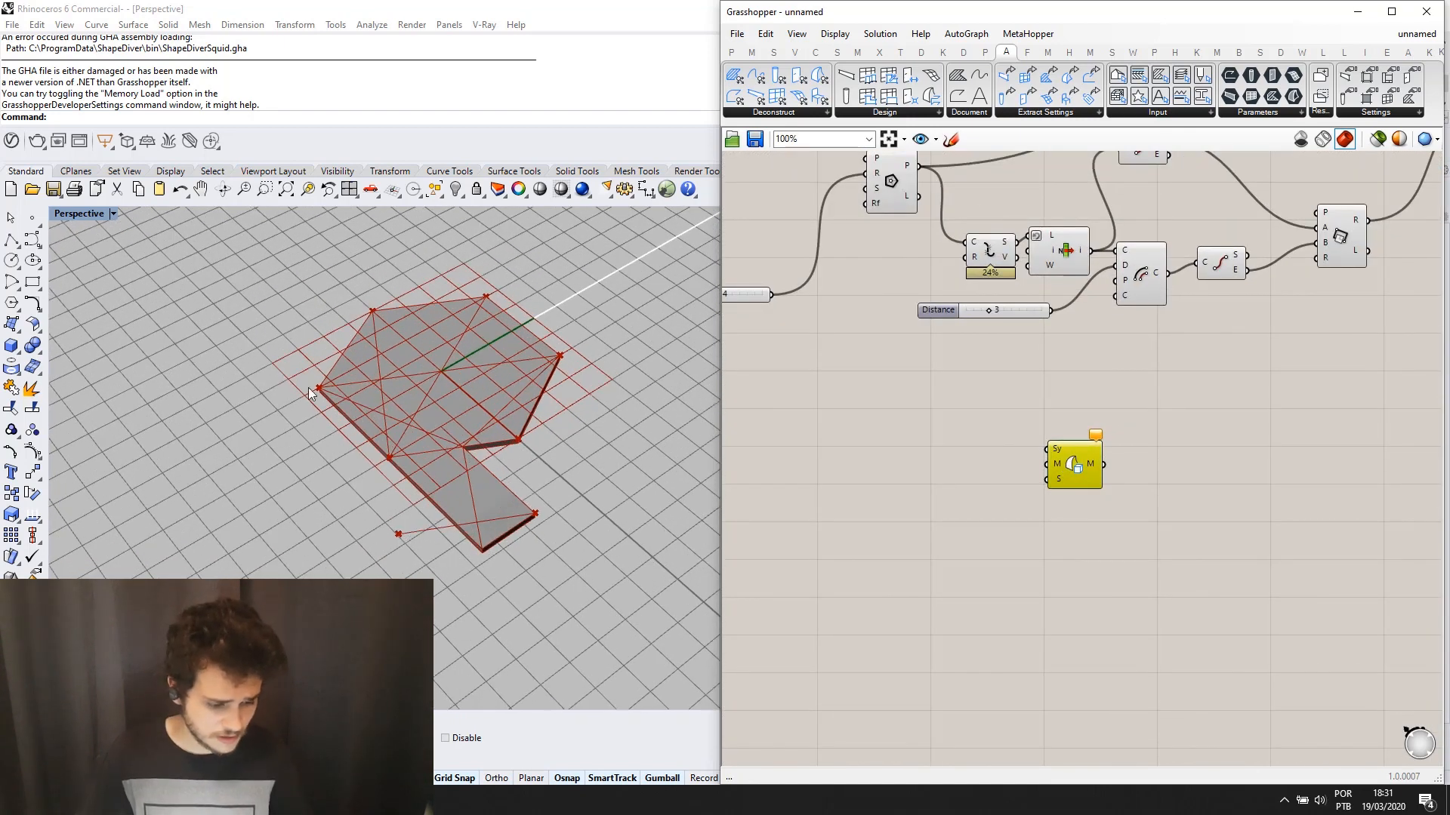
click(15, 351)
click(57, 355)
scroll(268, 390, down, 2)
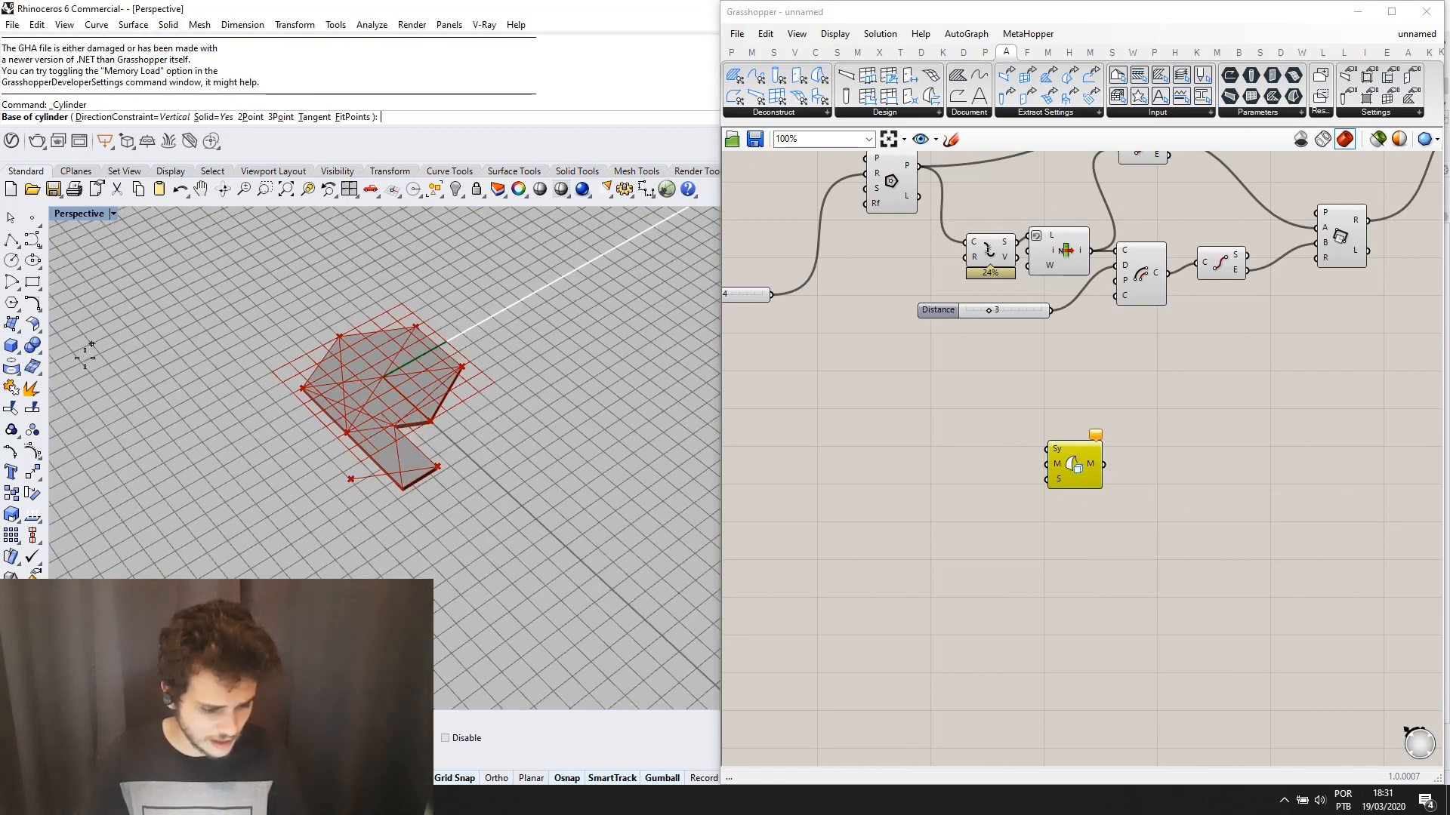
click(29, 349)
Model a truncated cone solid in Rhino beside the slab, with its top narrower than its base.
click(14, 349)
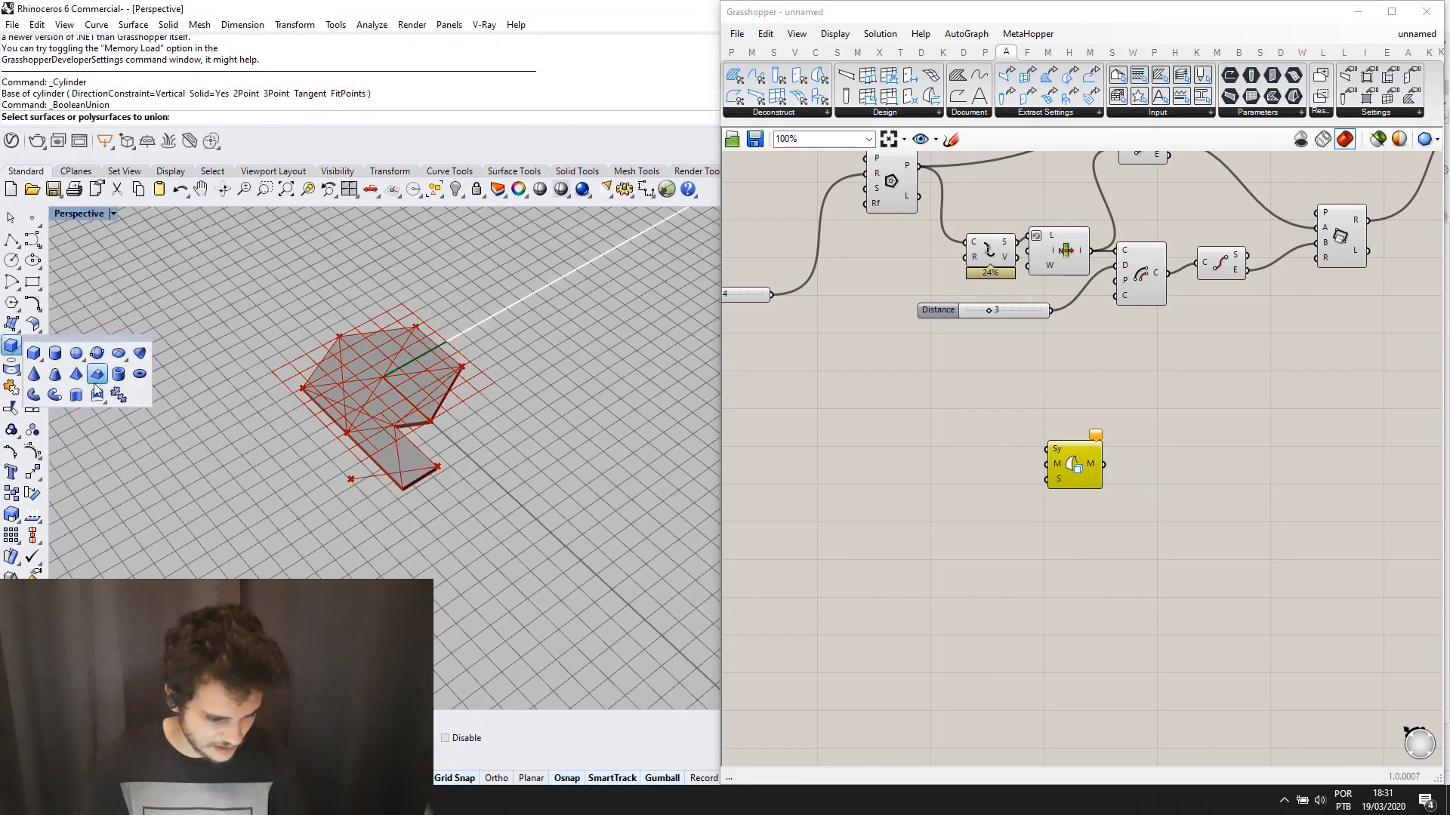
click(55, 373)
click(154, 328)
click(205, 412)
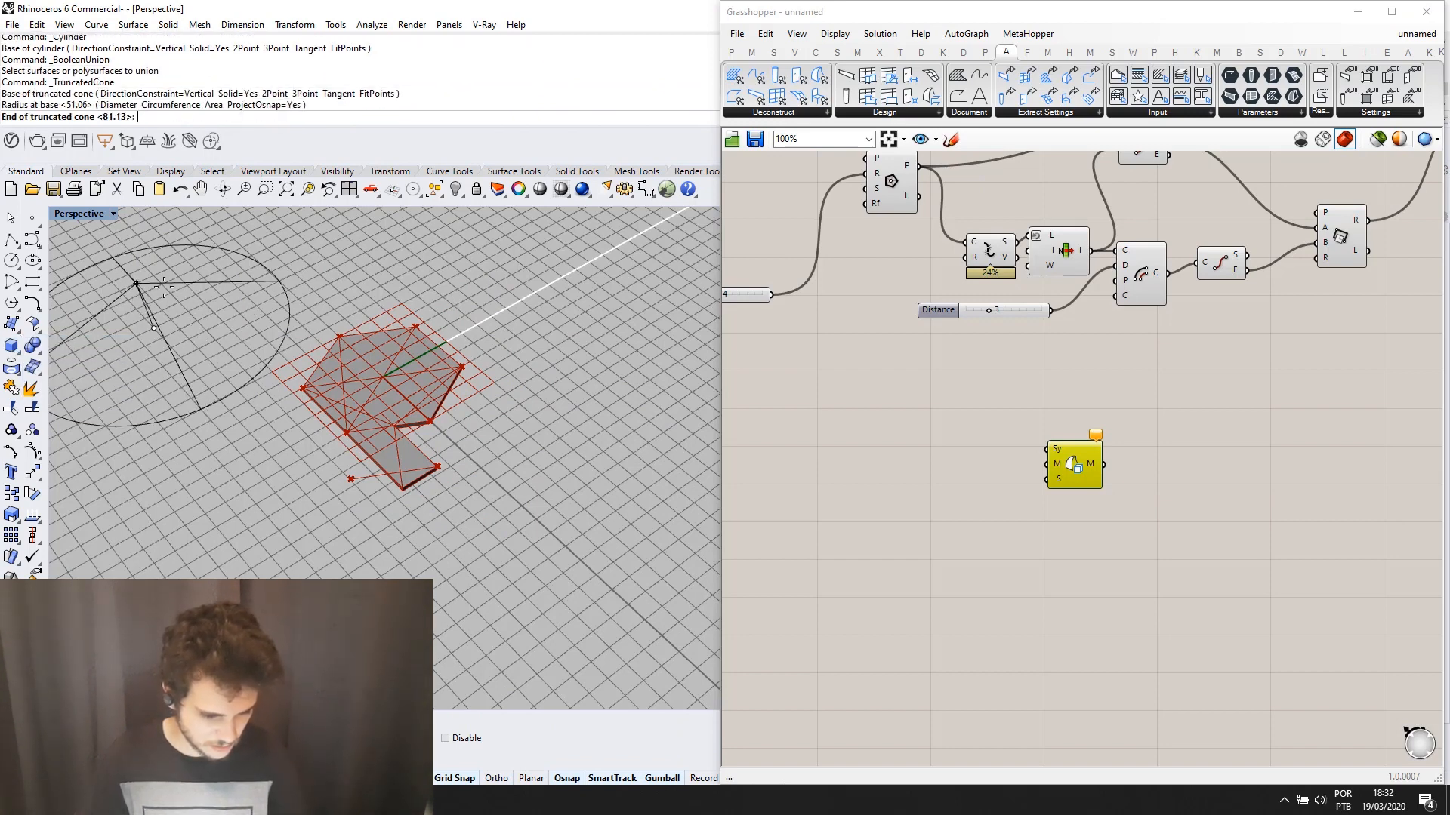
scroll(181, 287, down, 4)
click(176, 281)
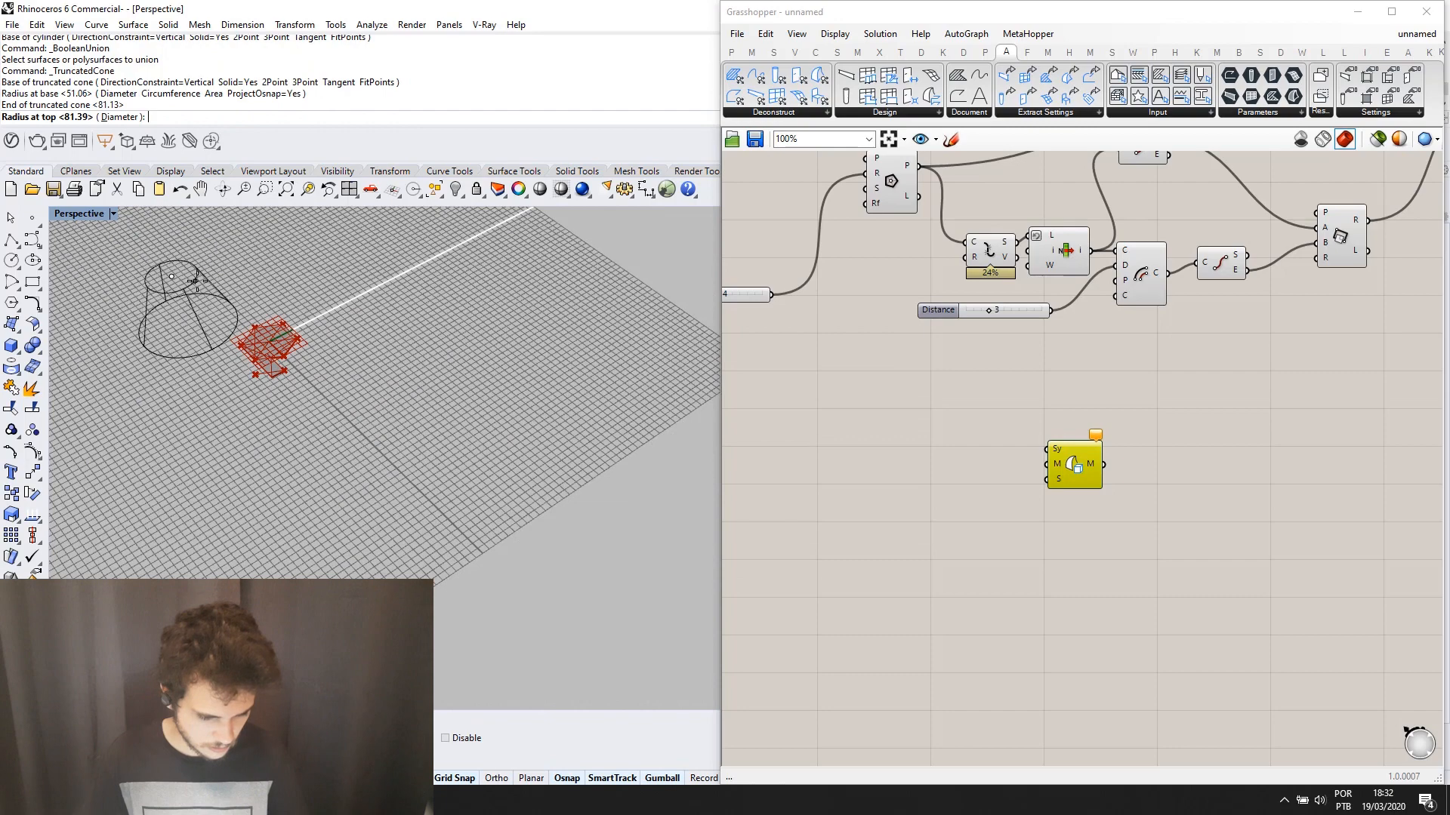
click(232, 288)
Set the Perspective viewport's display mode to Shaded.
scroll(185, 294, up, 4)
click(104, 216)
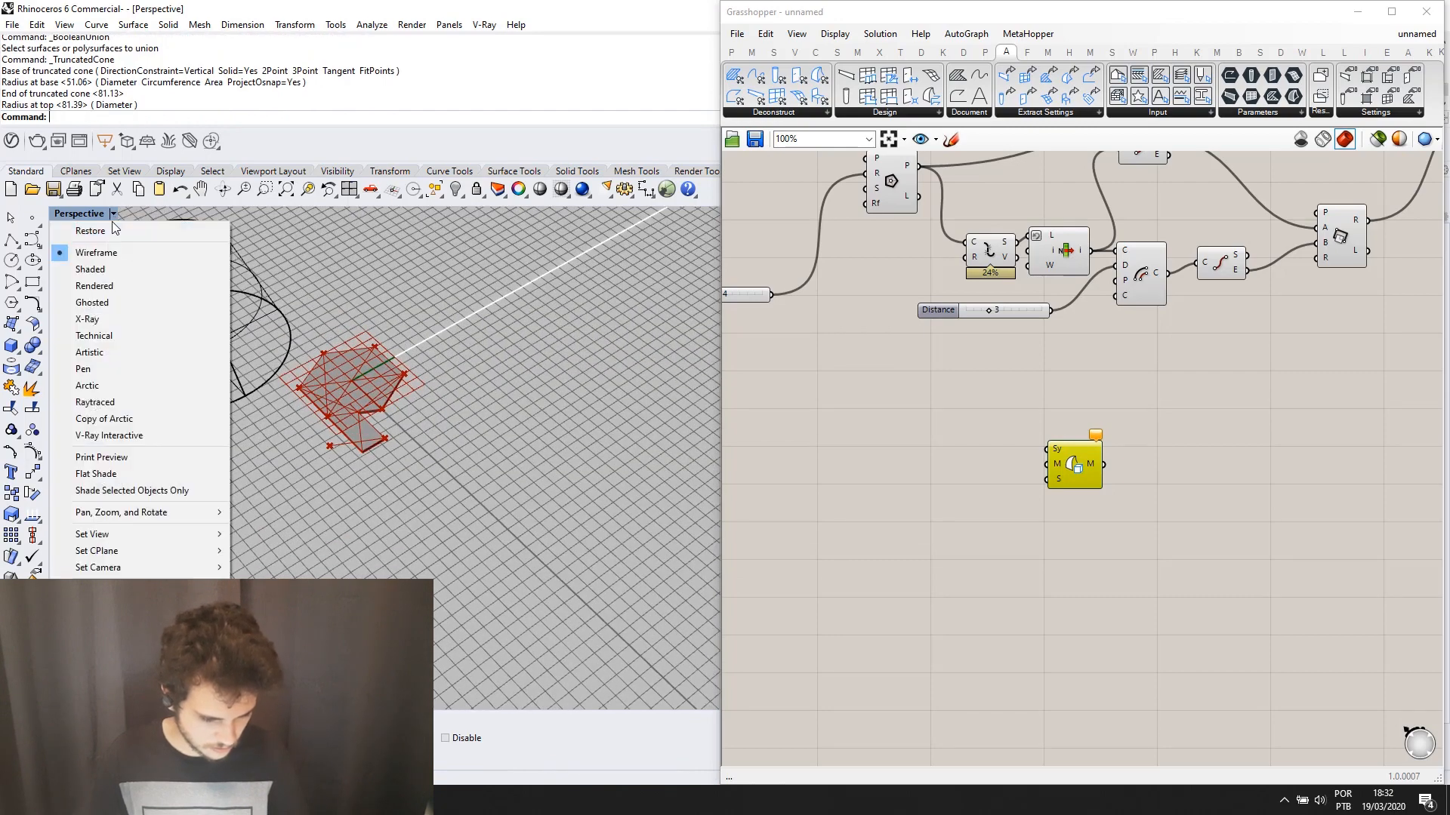
click(103, 270)
scroll(145, 281, up, 5)
Add a Brep parameter in Grasshopper near Morph Solid and reference the truncated cone in it.
click(196, 290)
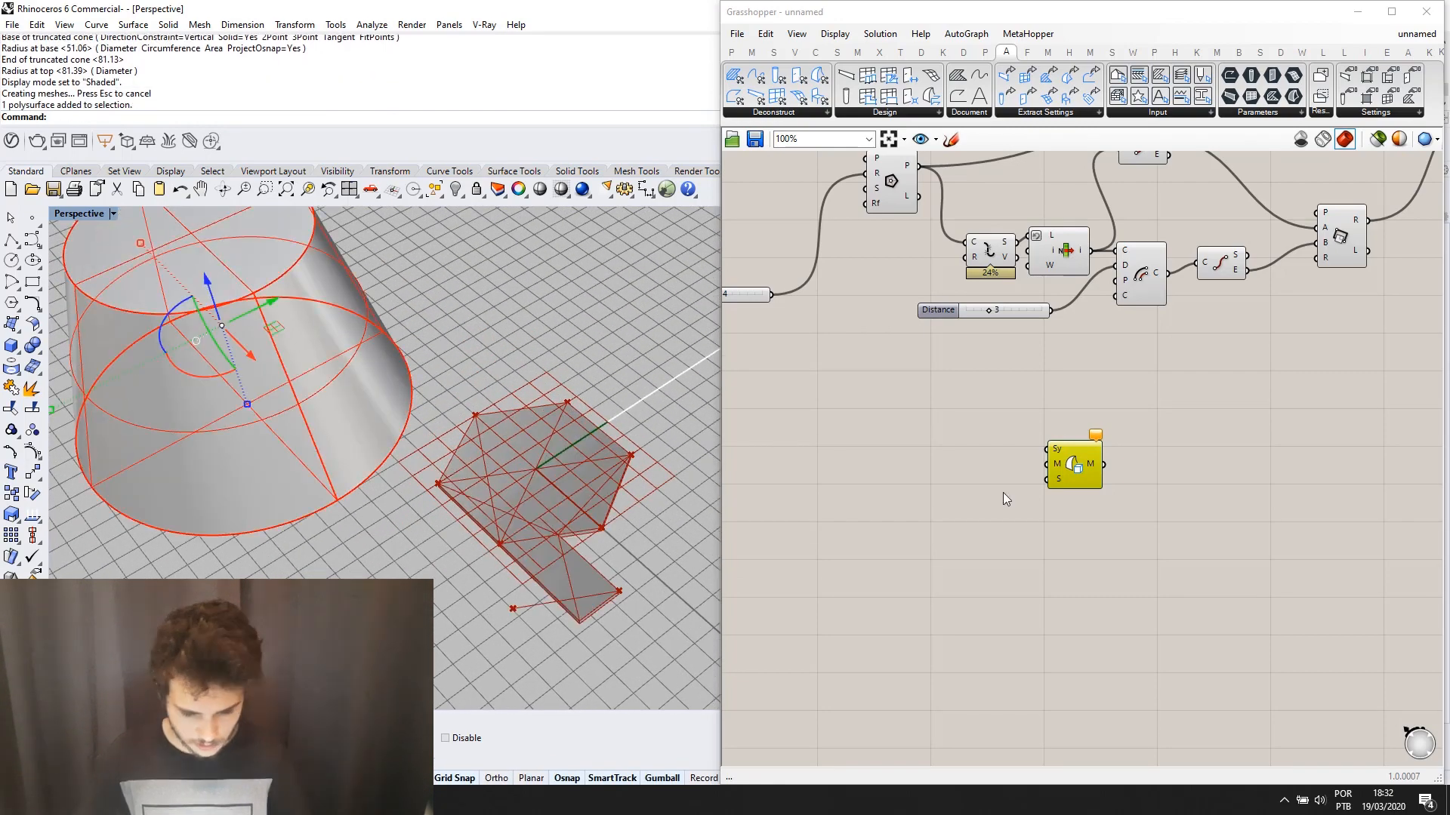
double_click(1002, 492)
text(bre)
click(983, 456)
scroll(1017, 499, up, 1)
right_click(1011, 493)
click(1091, 667)
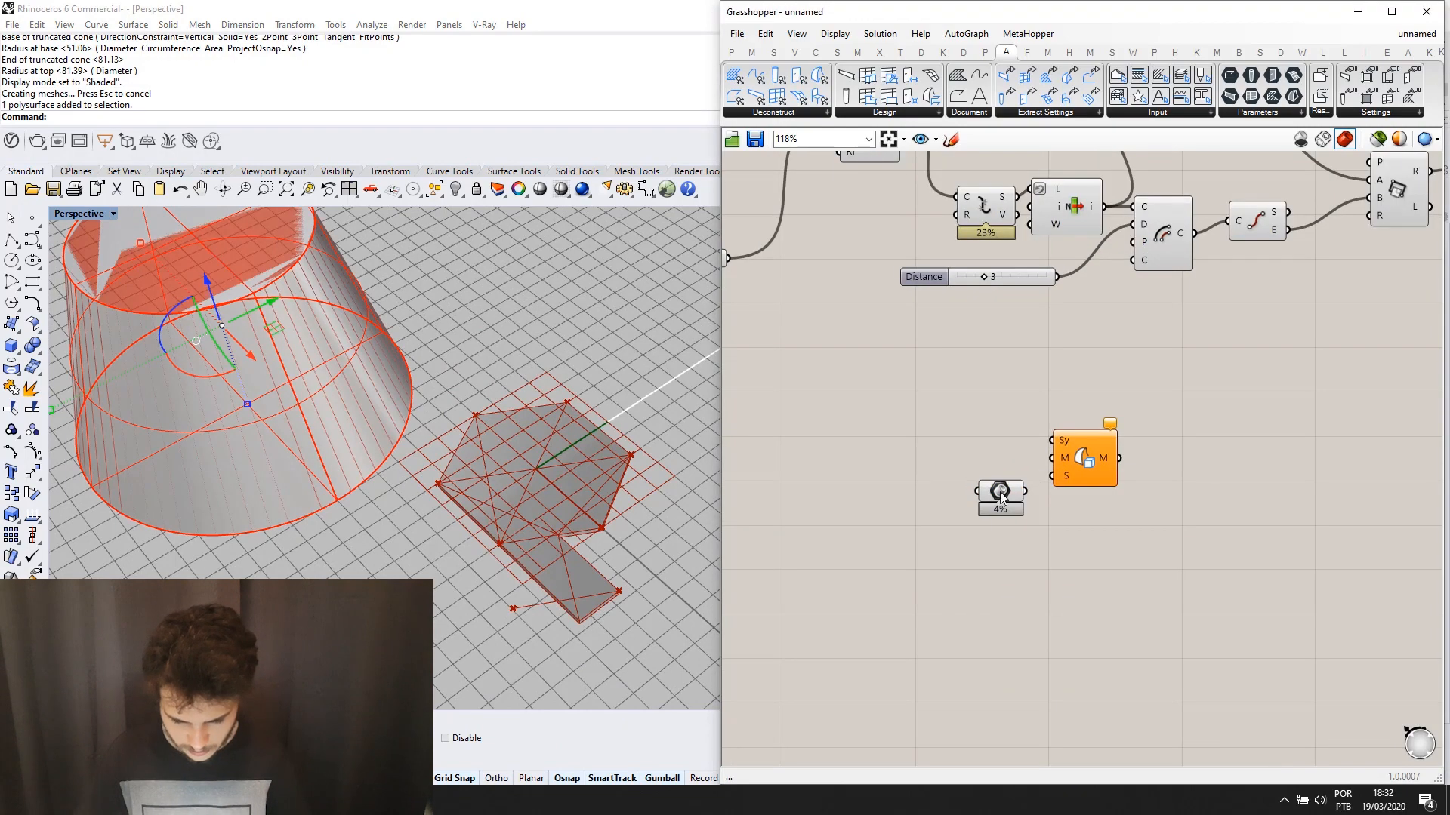
Move the Brep parameter further away from the Morph Solid component, on its input side.
drag(996, 488, 911, 475)
click(1016, 517)
scroll(1036, 514, down, 2)
scroll(1073, 489, up, 4)
click(1099, 474)
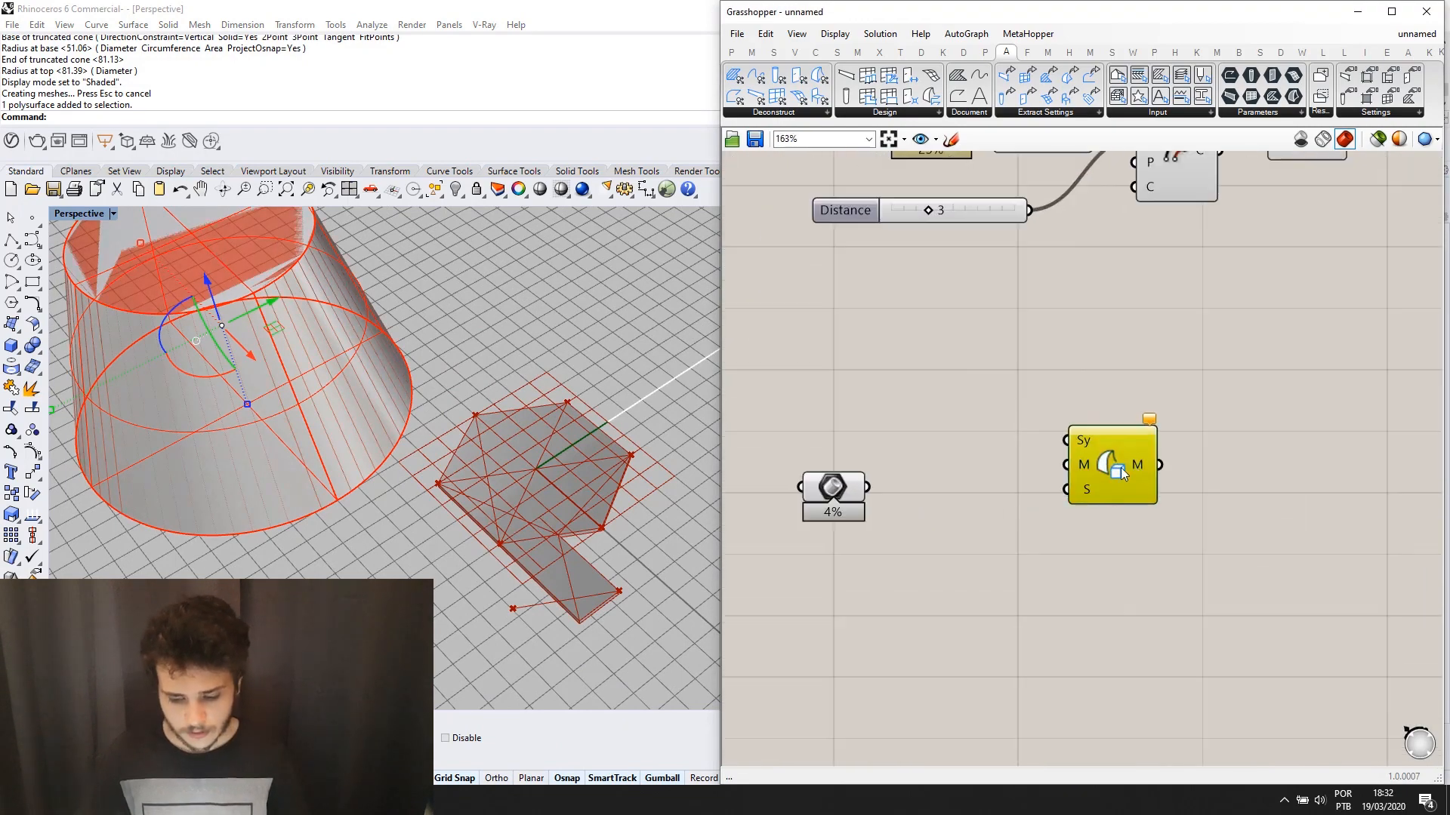
scroll(1087, 480, down, 4)
scroll(1005, 533, up, 1)
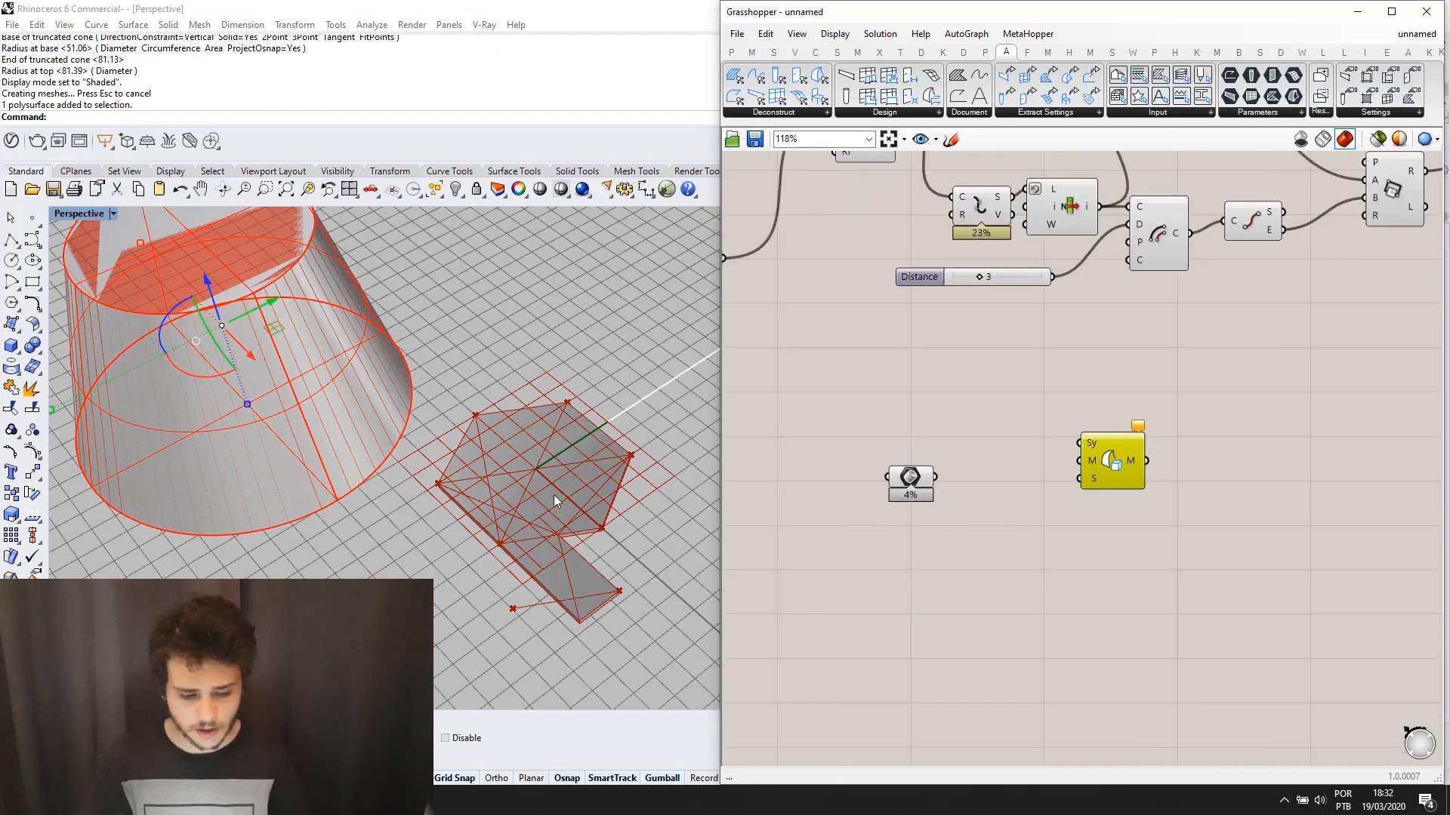
Hide the original truncated cone in Rhino, leaving only its Grasshopper preview.
scroll(598, 510, down, 5)
scroll(589, 485, up, 5)
scroll(838, 491, up, 1)
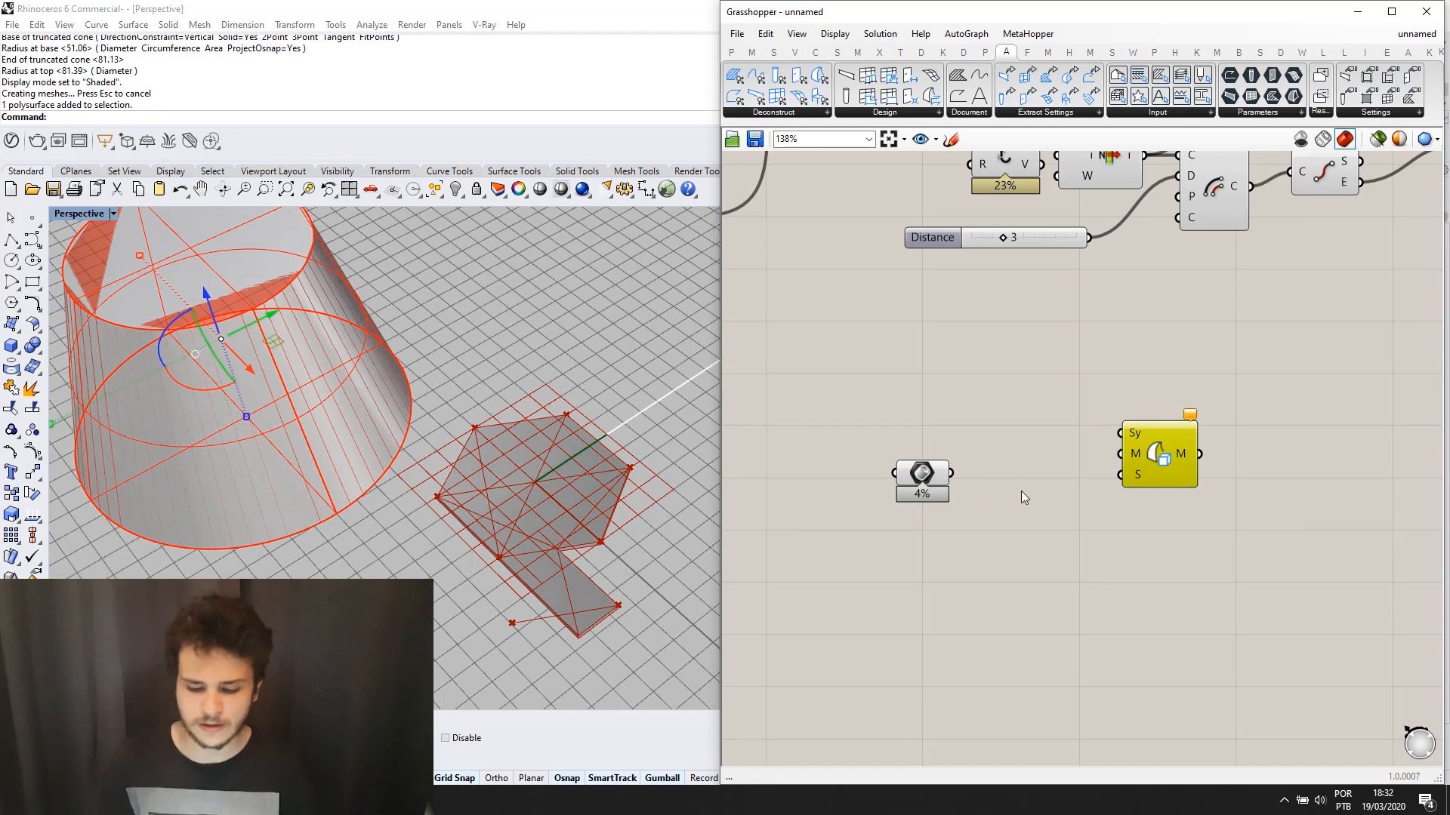
click(392, 356)
scroll(419, 359, down, 4)
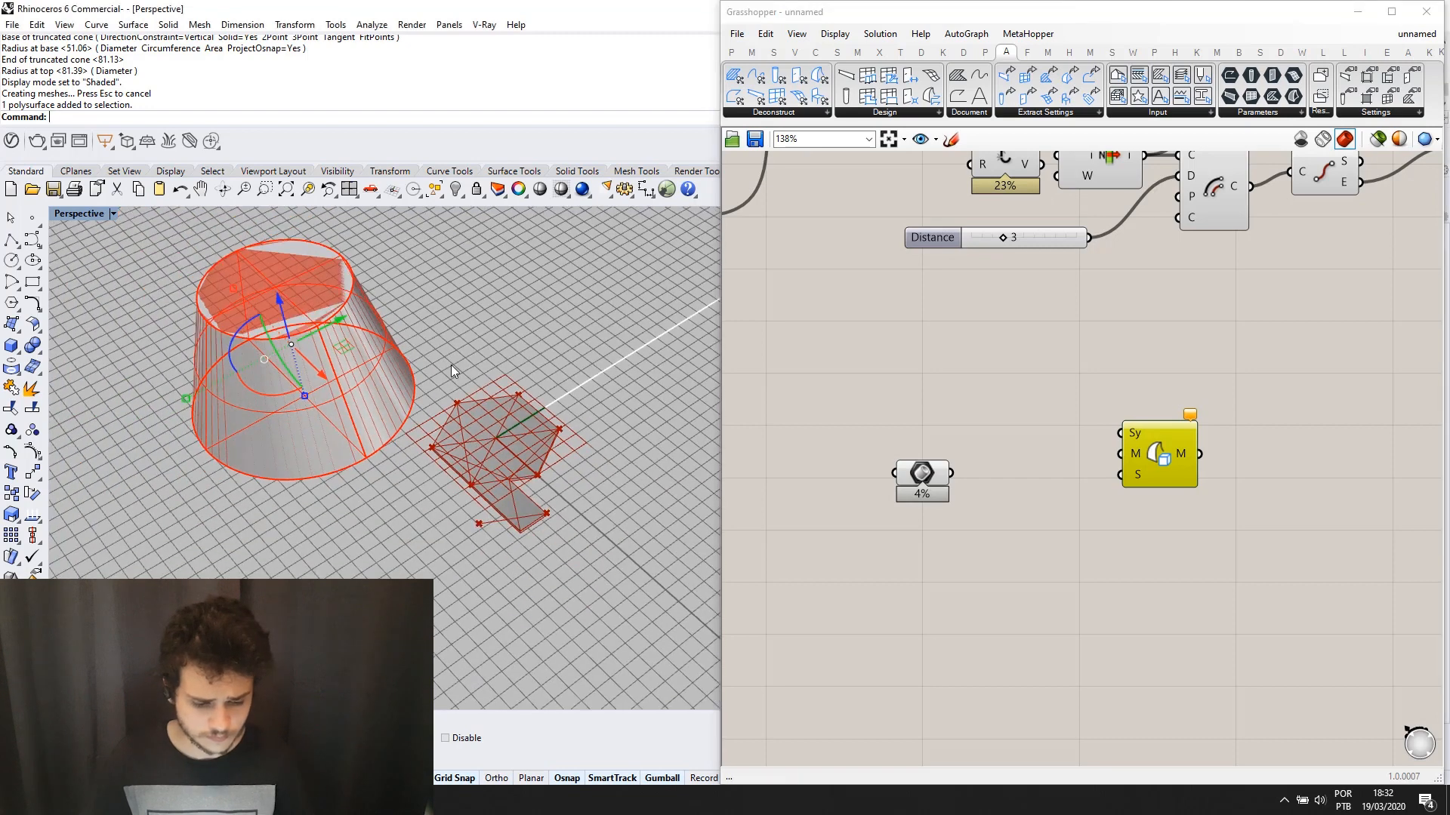
click(450, 358)
click(366, 369)
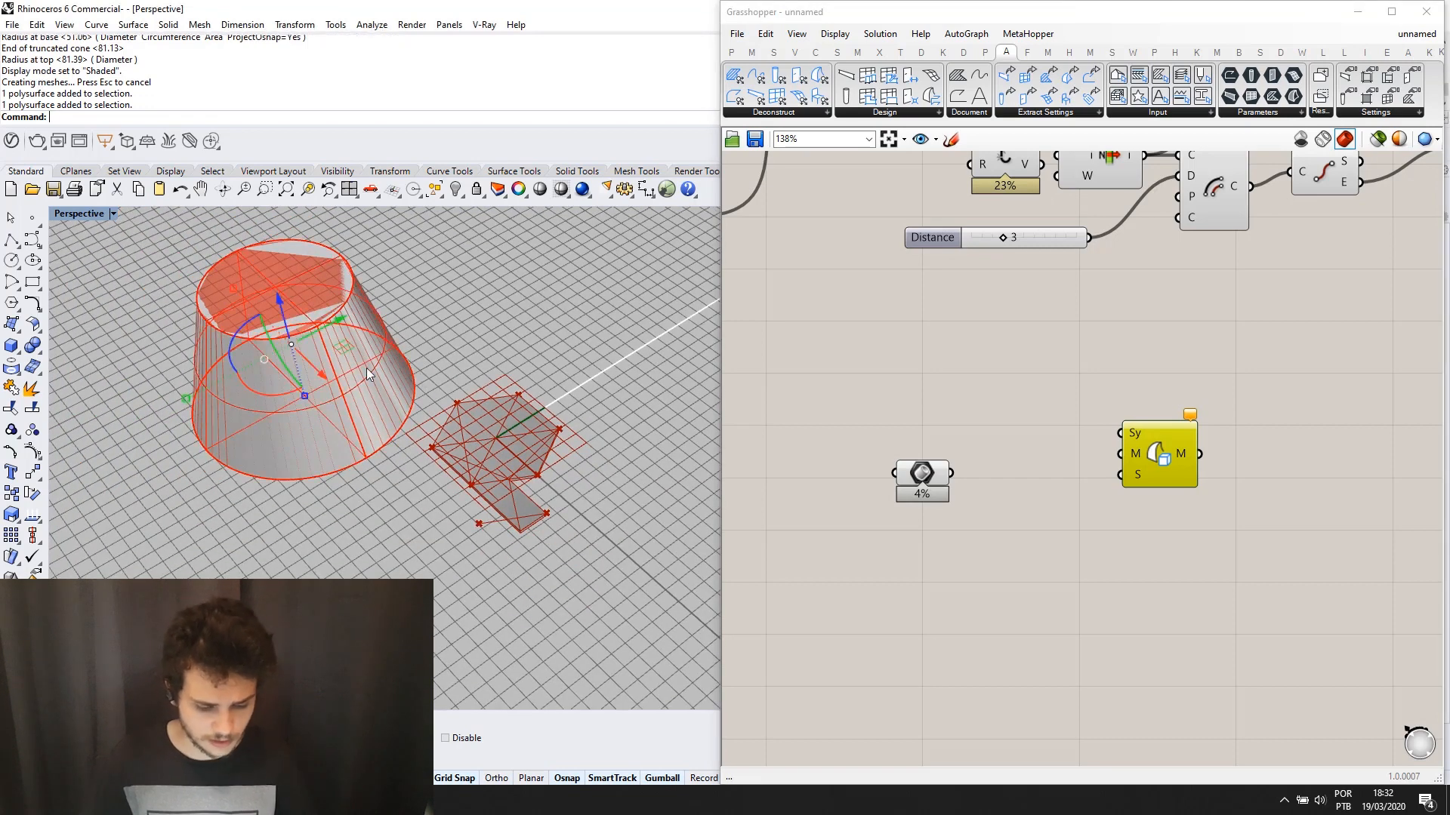
text(hide)
key(Return)
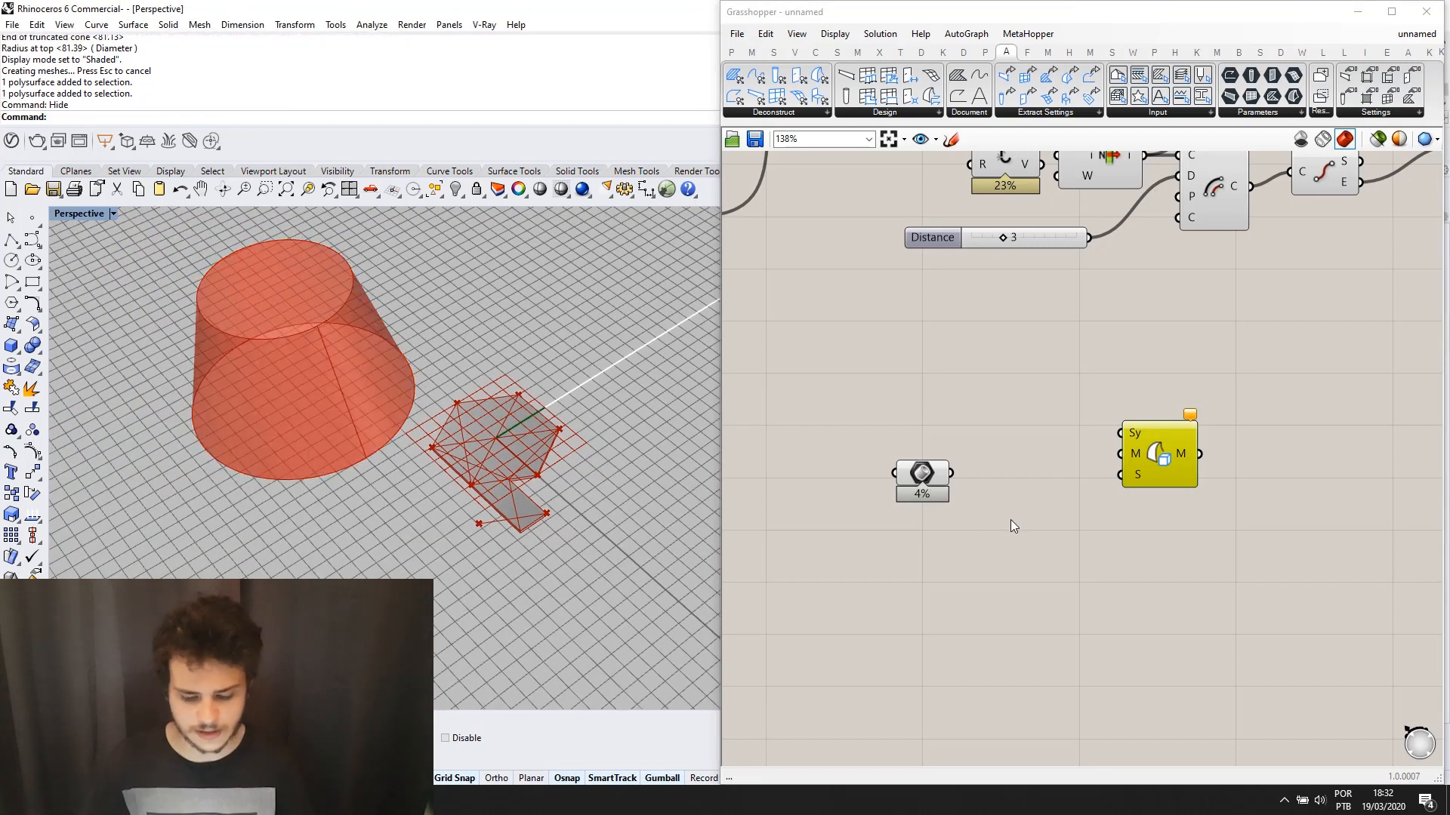
Adjust the positions of the Morph Solid component and the Brep parameter, keeping a gap between them.
drag(1148, 454, 1149, 444)
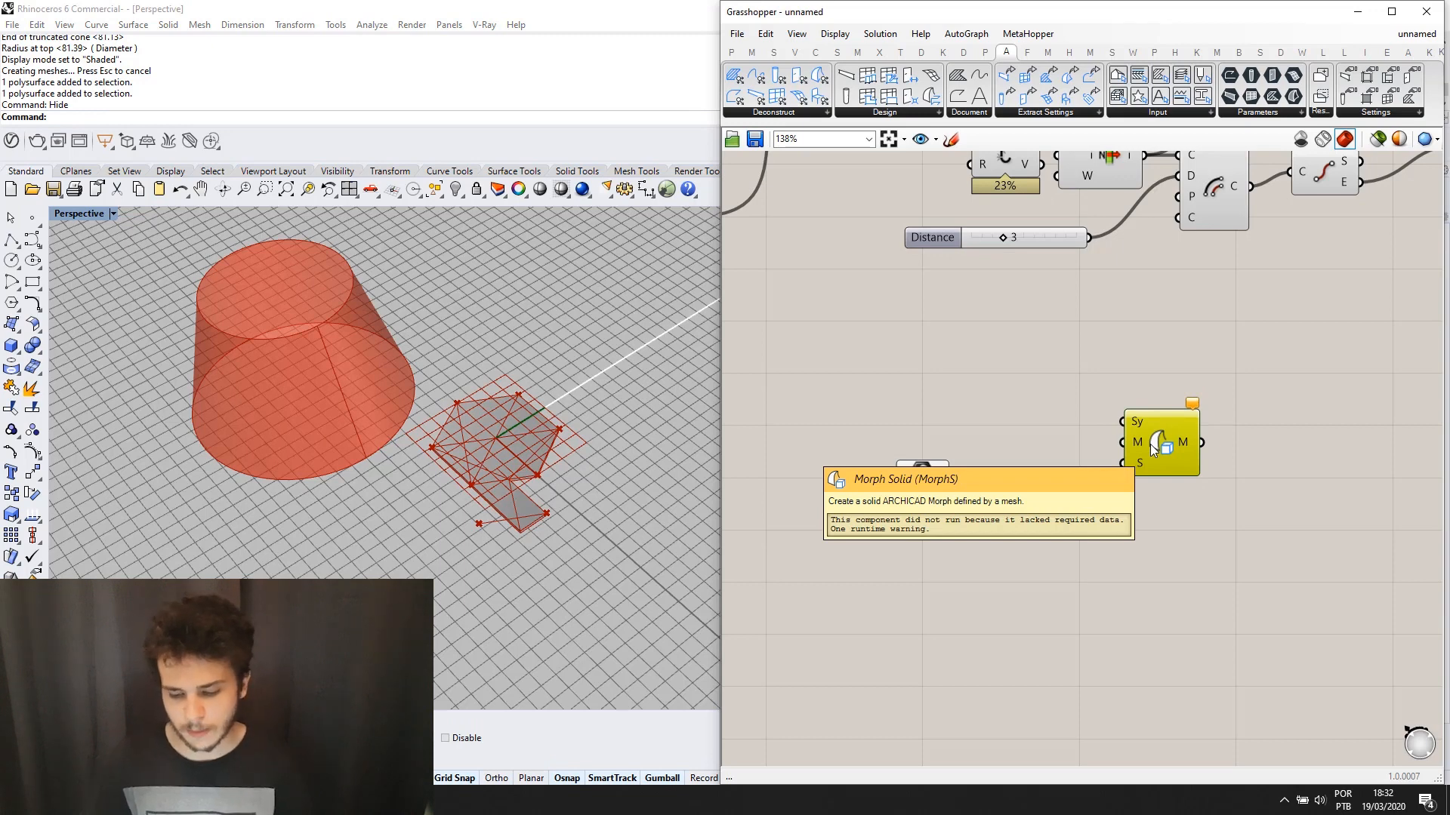
scroll(1122, 328, down, 4)
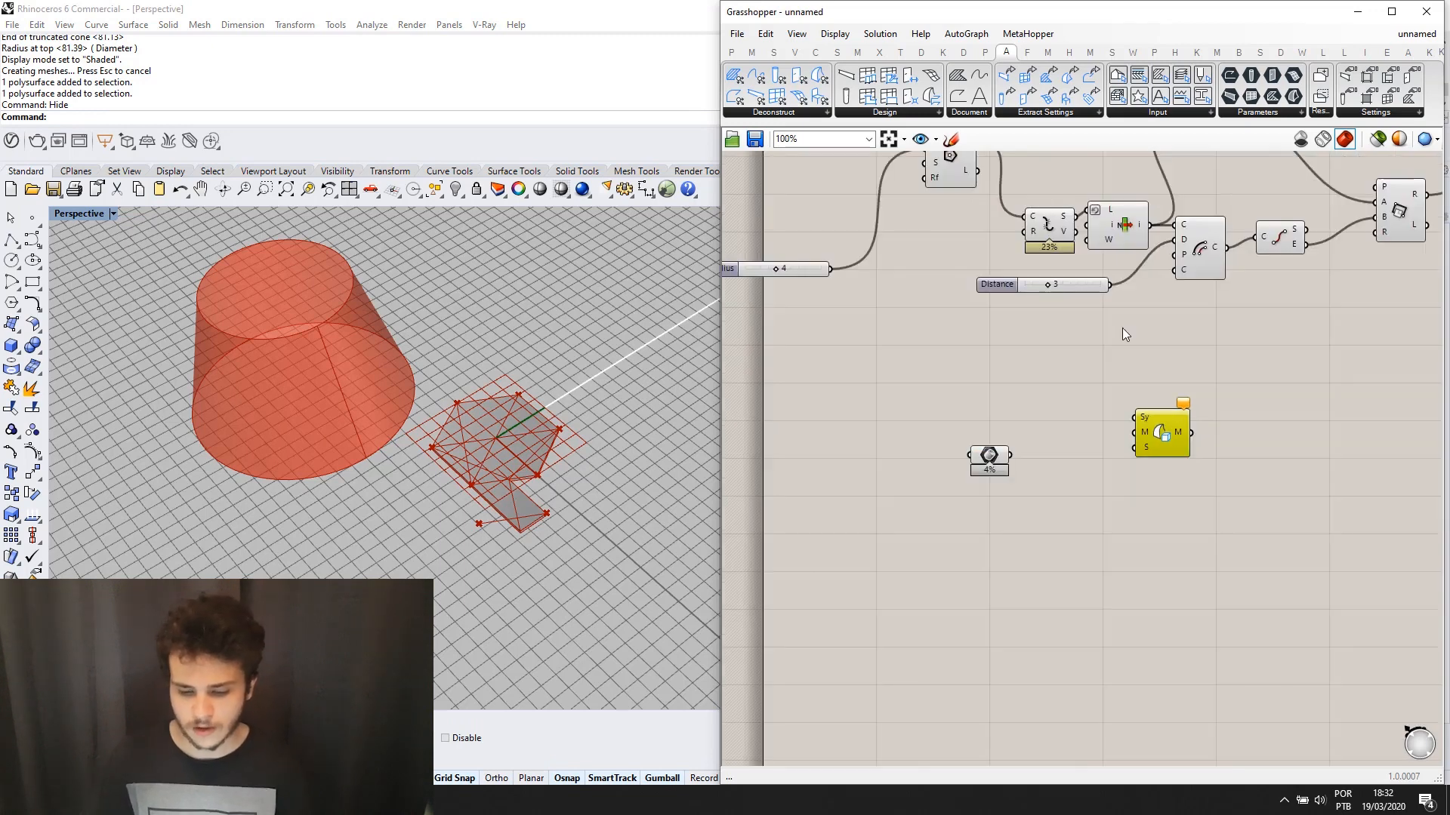
scroll(1062, 453, up, 4)
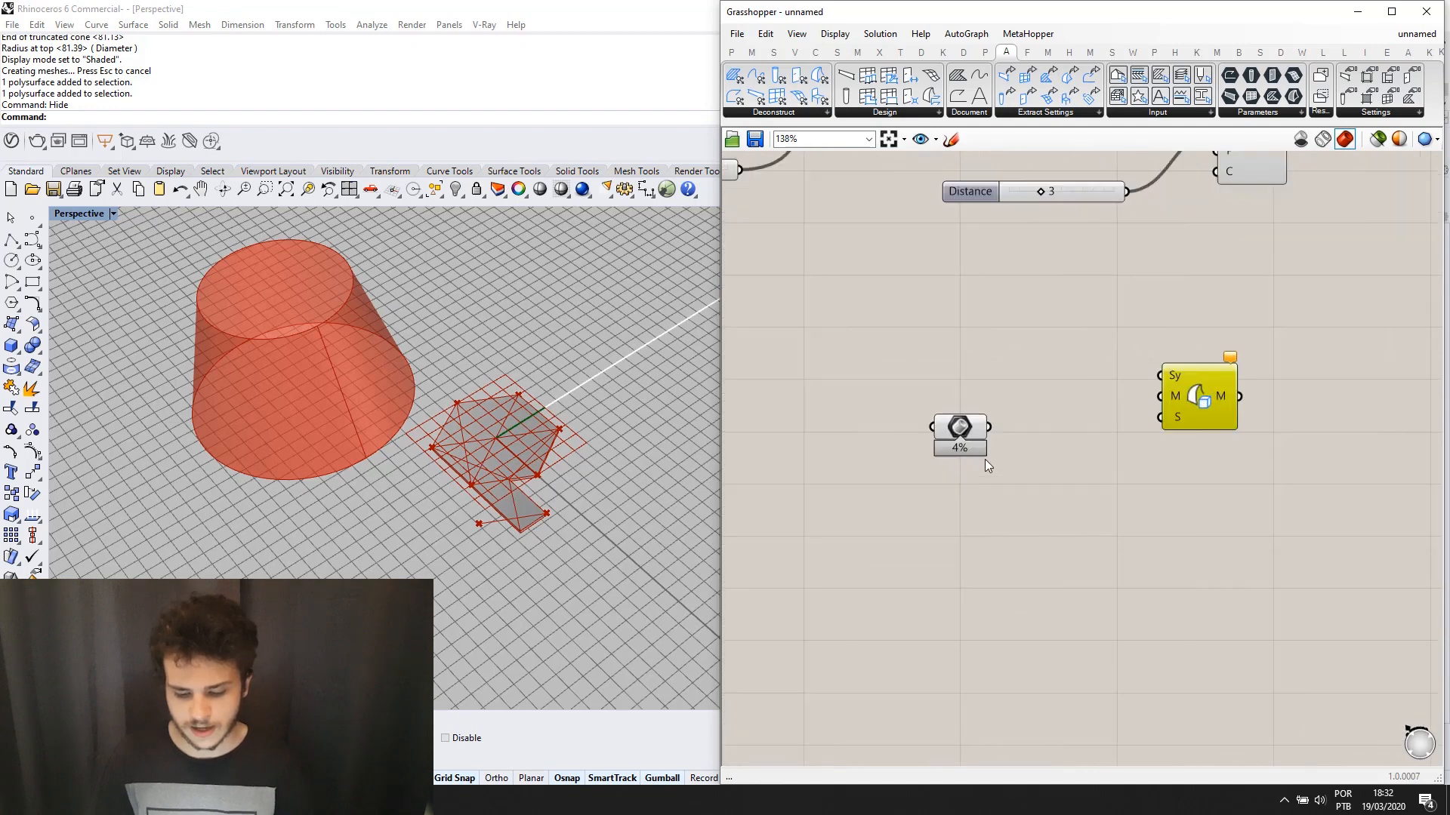
drag(968, 436, 995, 420)
scroll(1017, 410, up, 2)
scroll(1095, 369, down, 2)
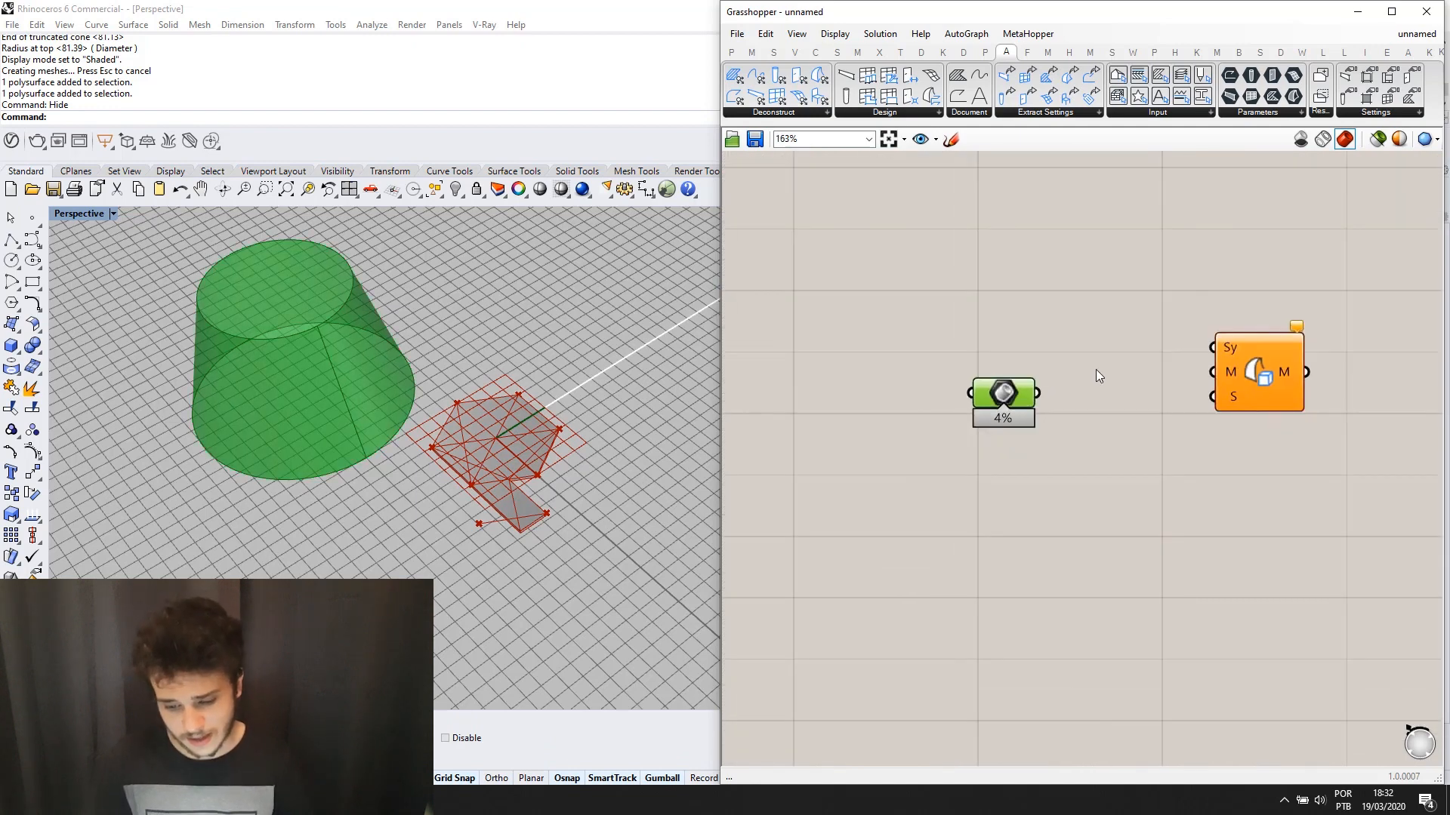
right_drag(1095, 370, 979, 400)
click(981, 374)
scroll(983, 374, up, 1)
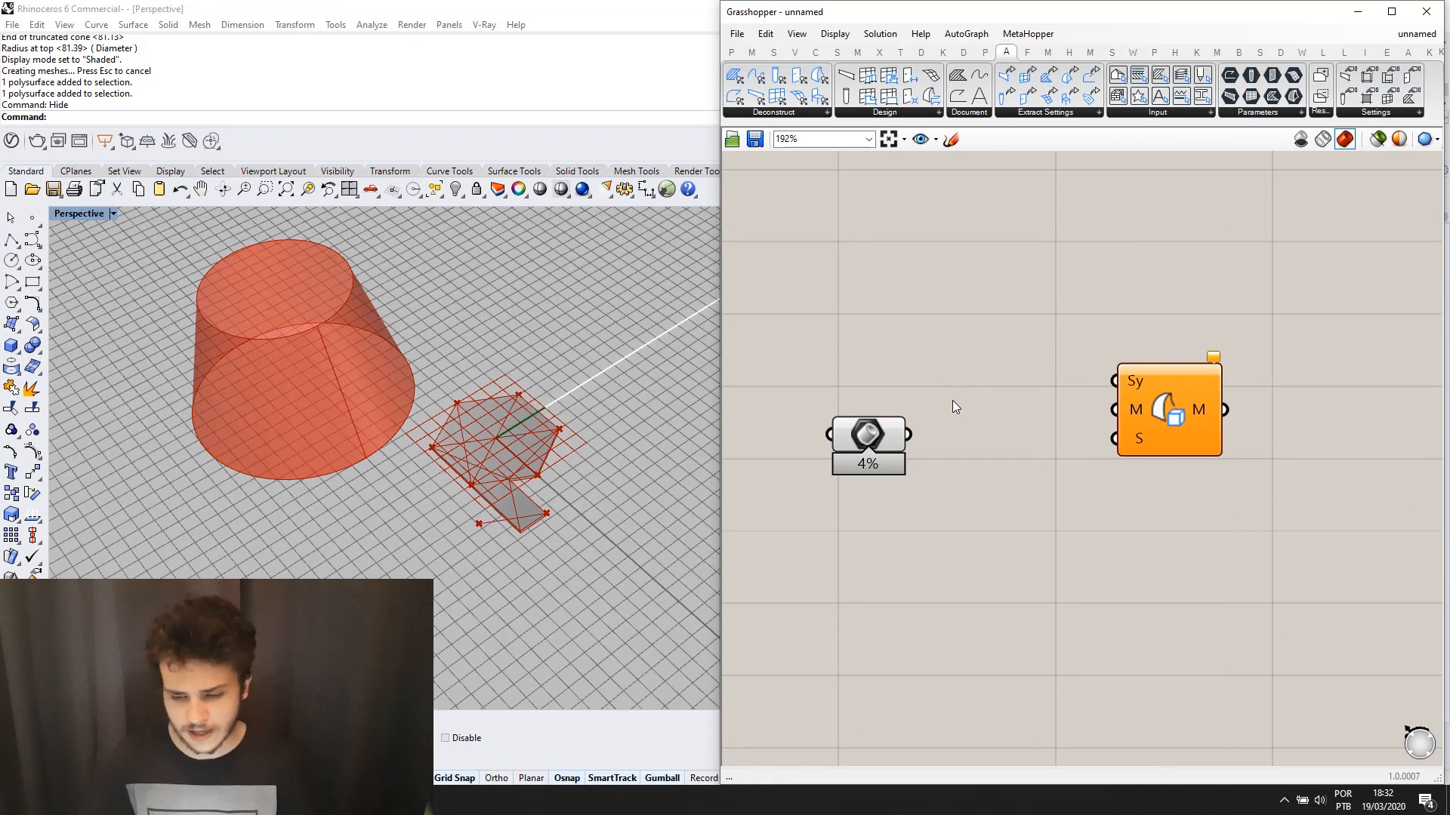
scroll(952, 400, down, 1)
click(898, 429)
click(1002, 395)
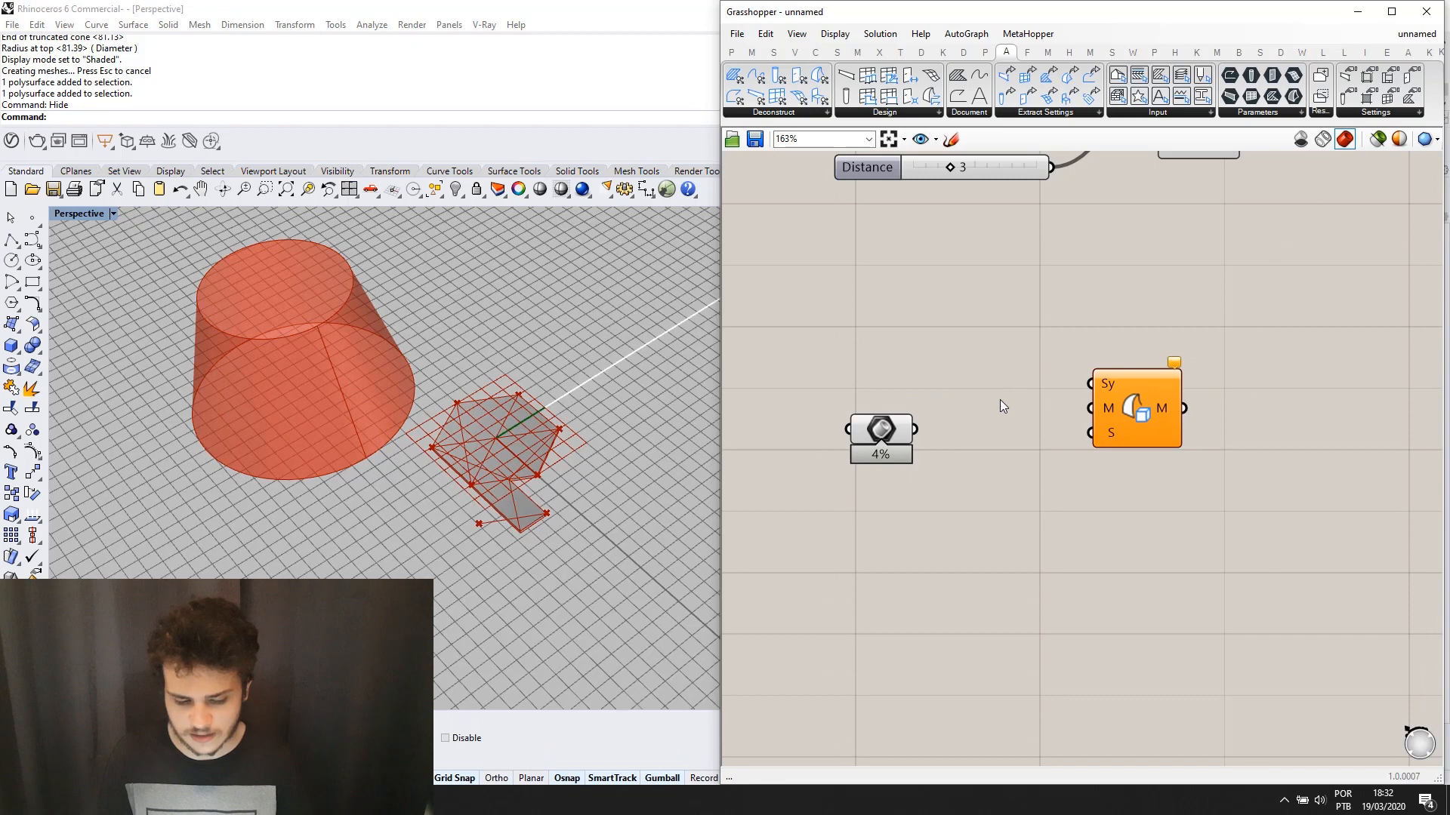
right_drag(289, 326, 271, 302)
scroll(922, 408, up, 1)
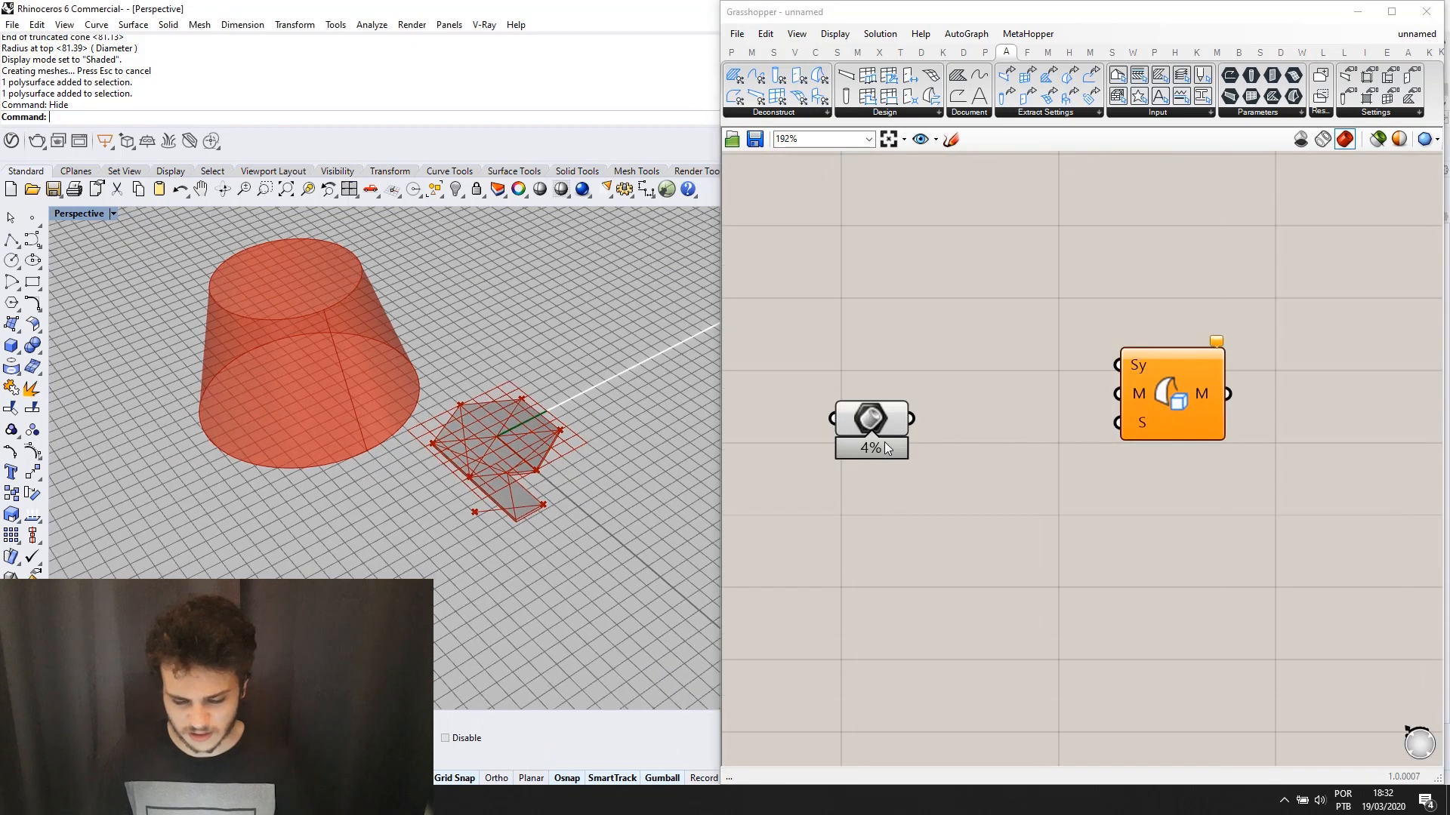
click(877, 381)
scroll(908, 387, up, 1)
drag(920, 371, 1127, 432)
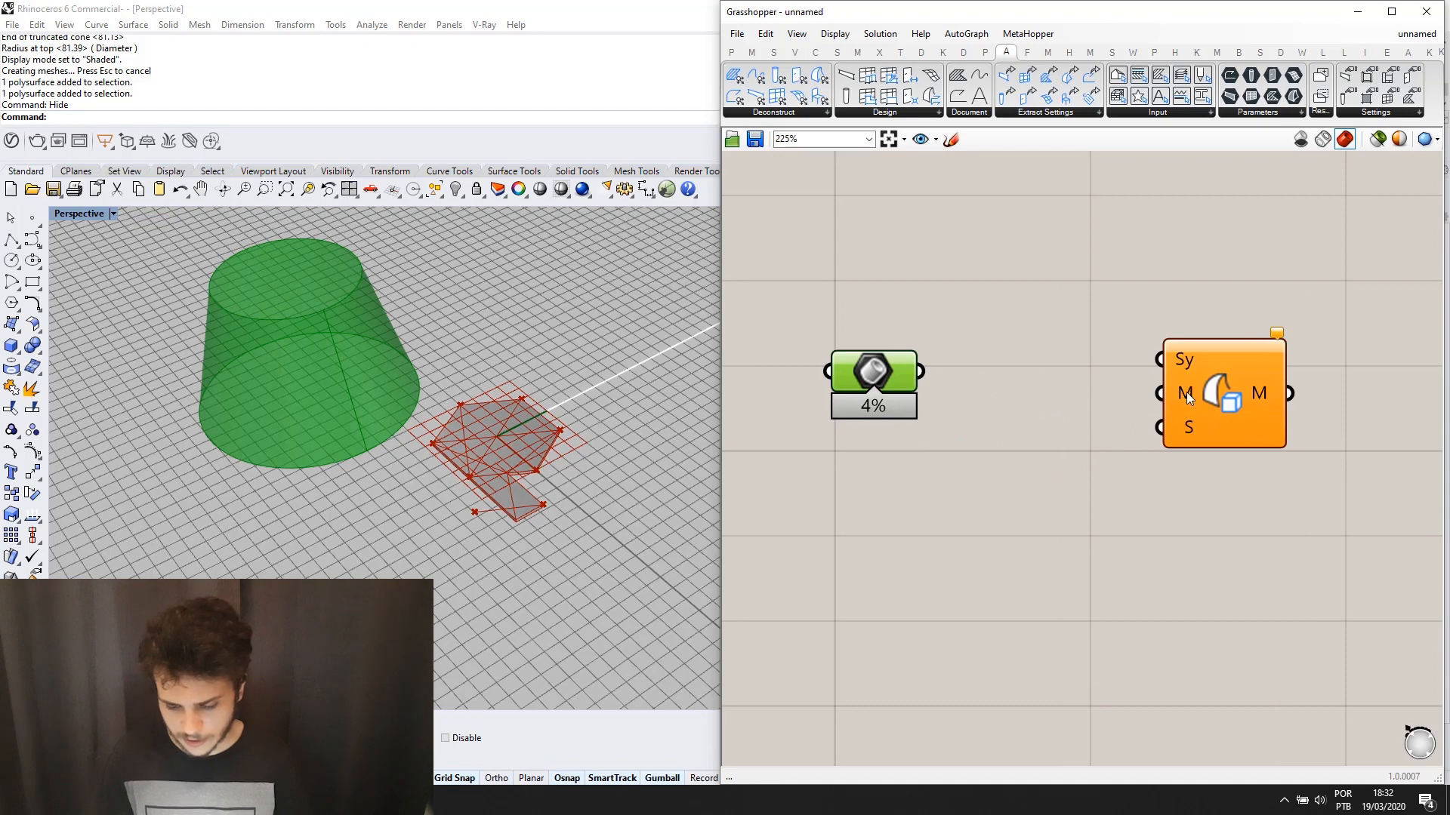
click(1225, 388)
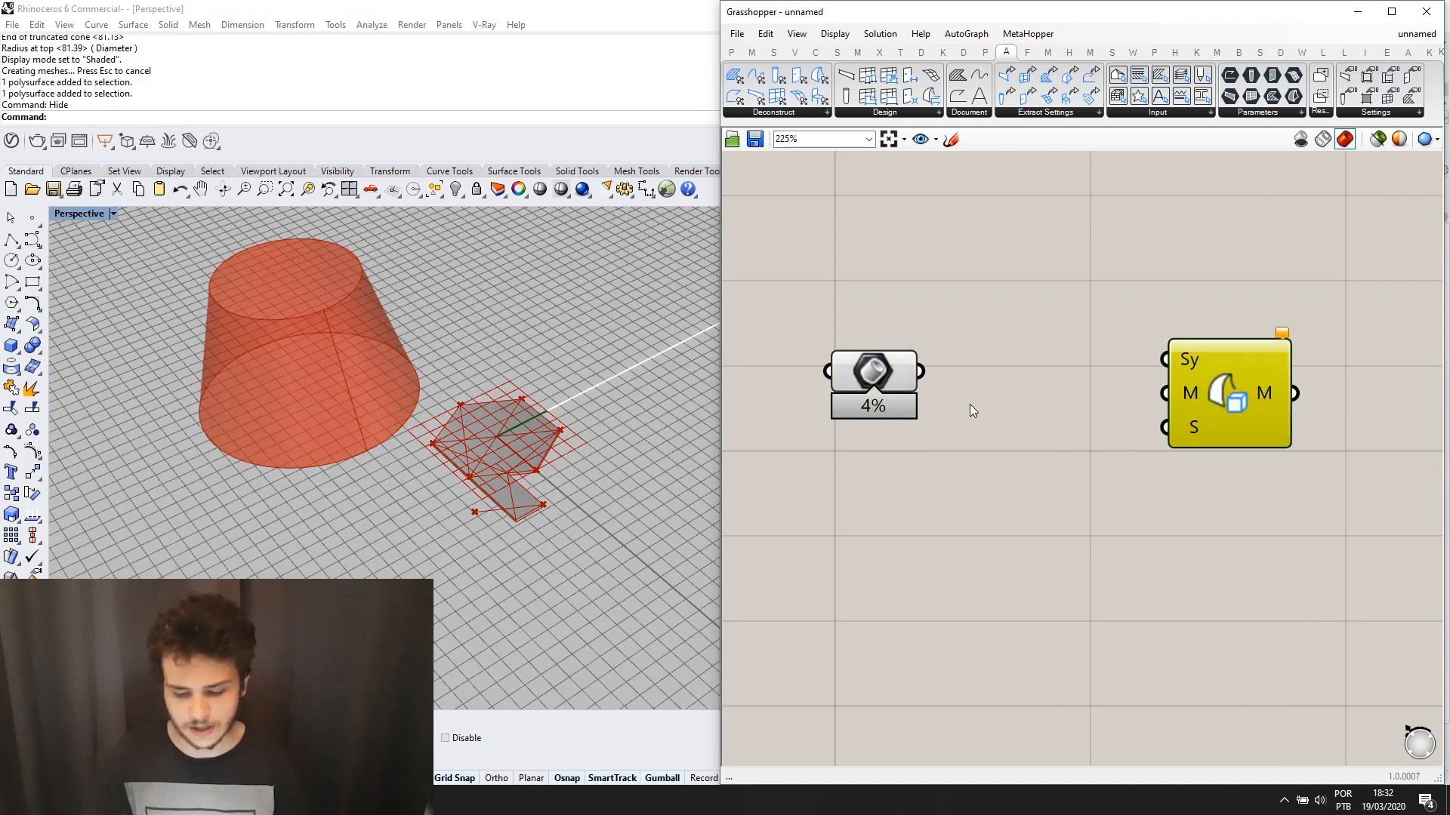
scroll(958, 401, down, 1)
click(894, 374)
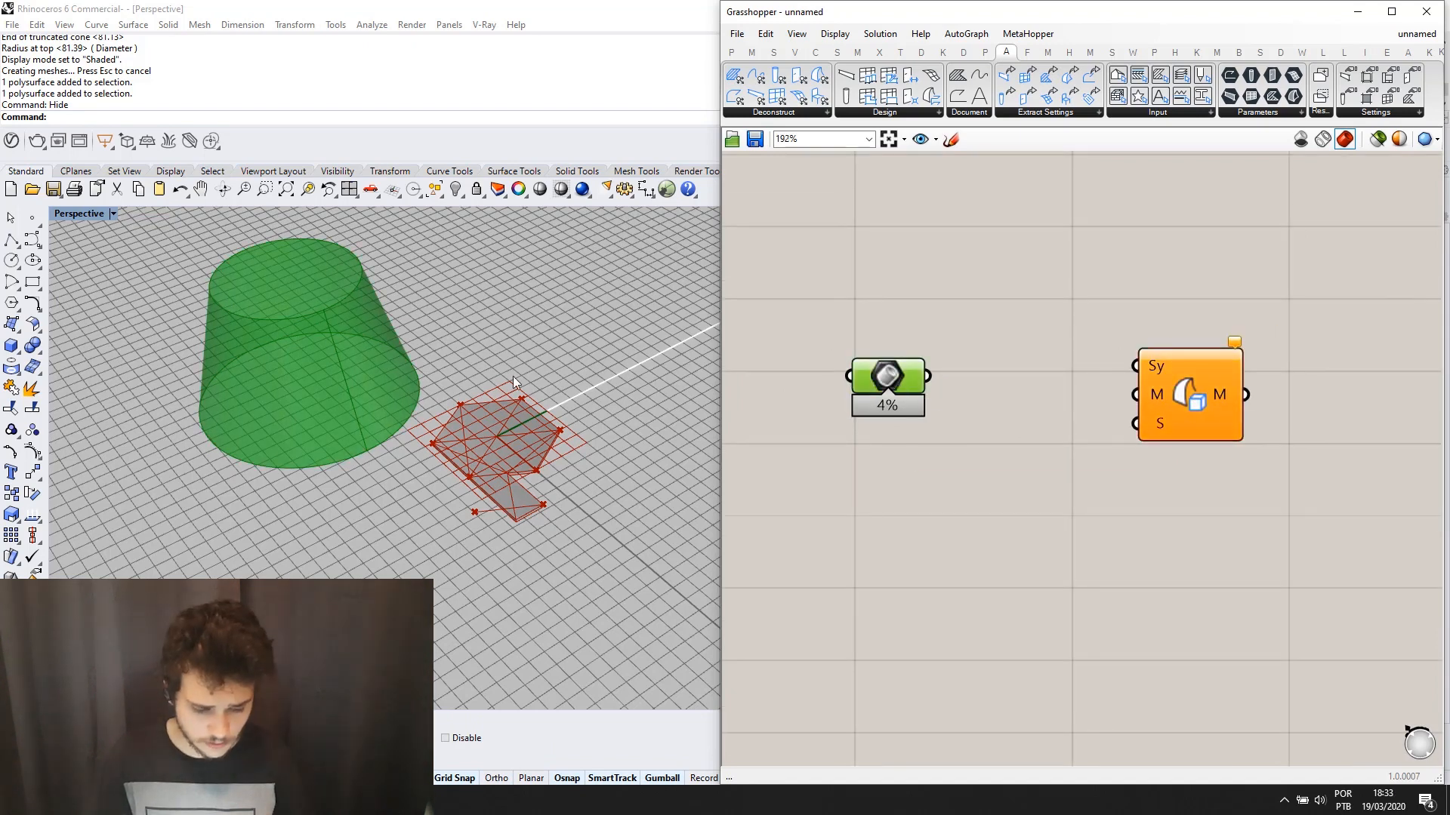
Find the Mesh Brep component by searching for "mesh" and add it to the canvas near the Brep parameter.
double_click(889, 311)
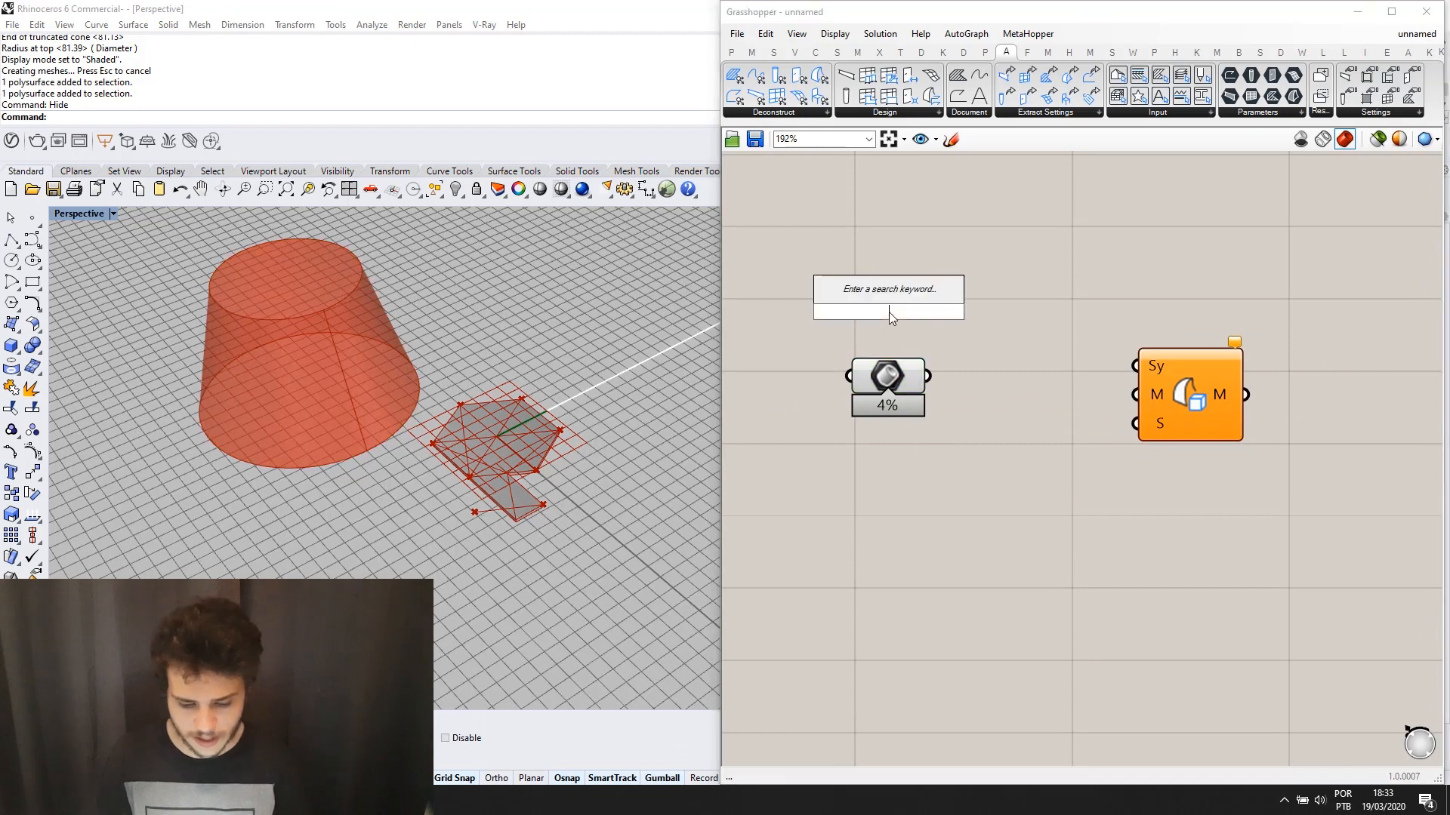
text(brep set)
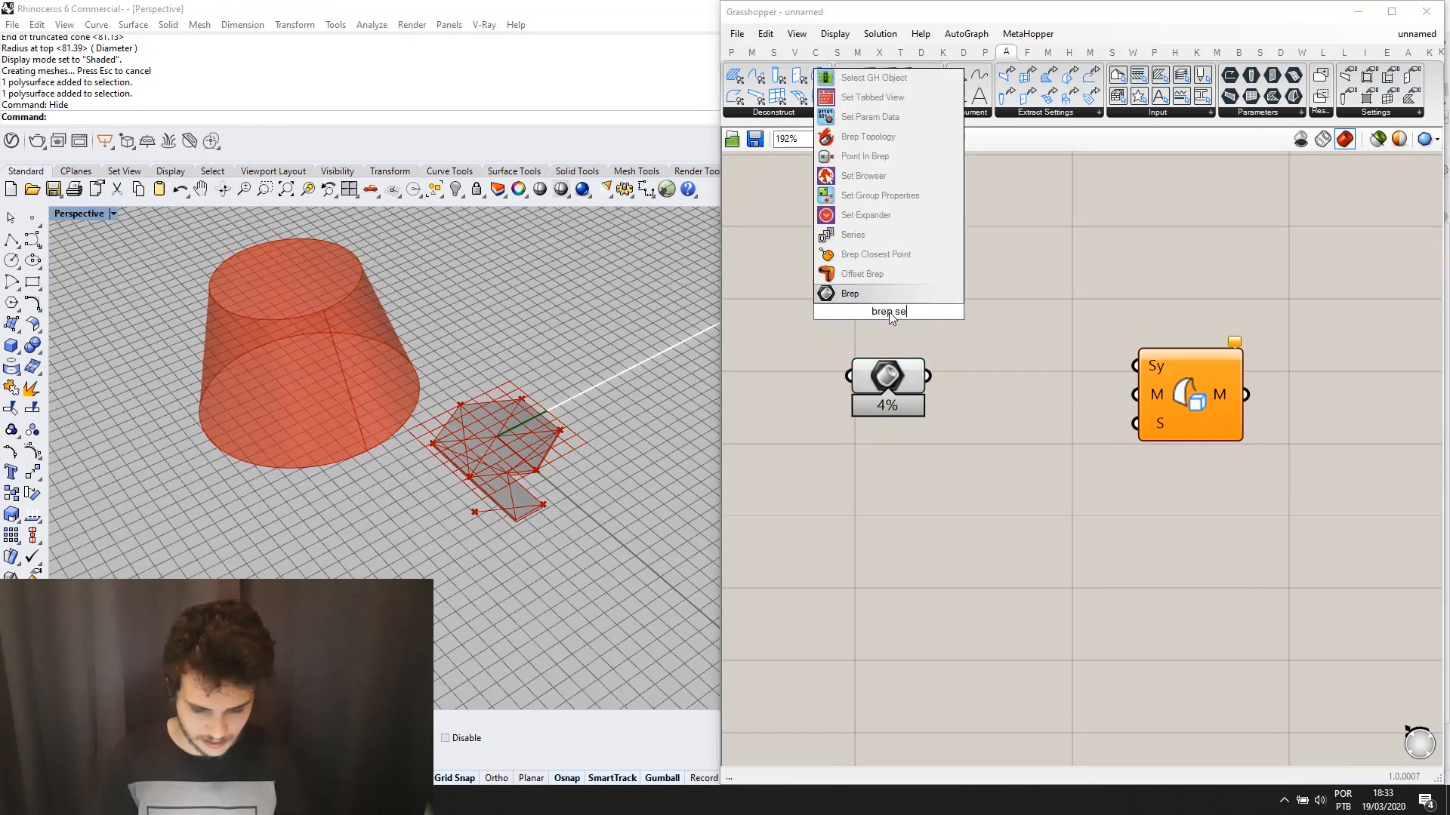
key(BackSpace)
key(BackSpace)
key(BackSpace)
key(BackSpace)
key(BackSpace)
key(BackSpace)
key(BackSpace)
key(BackSpace)
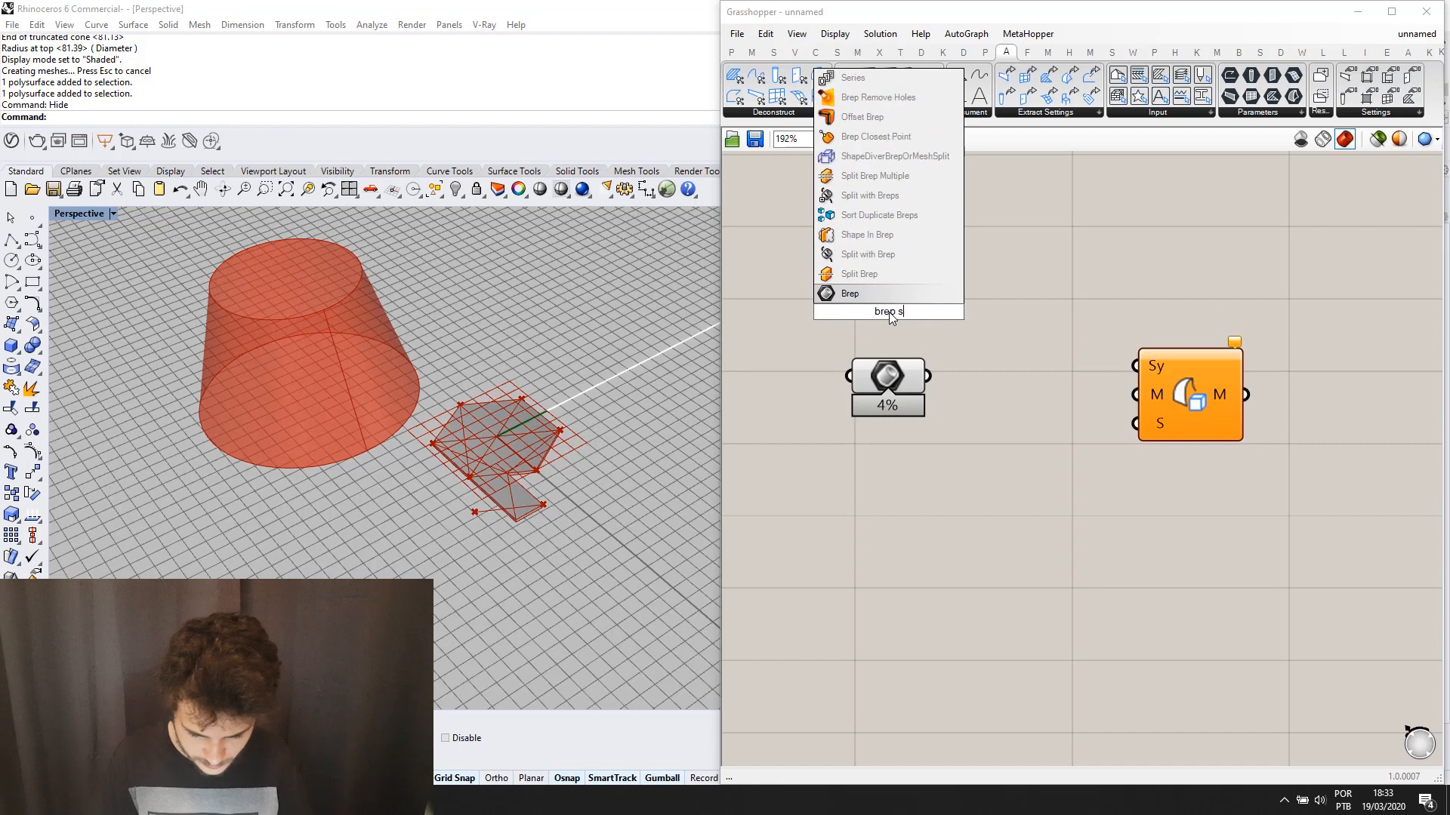
text(mesh)
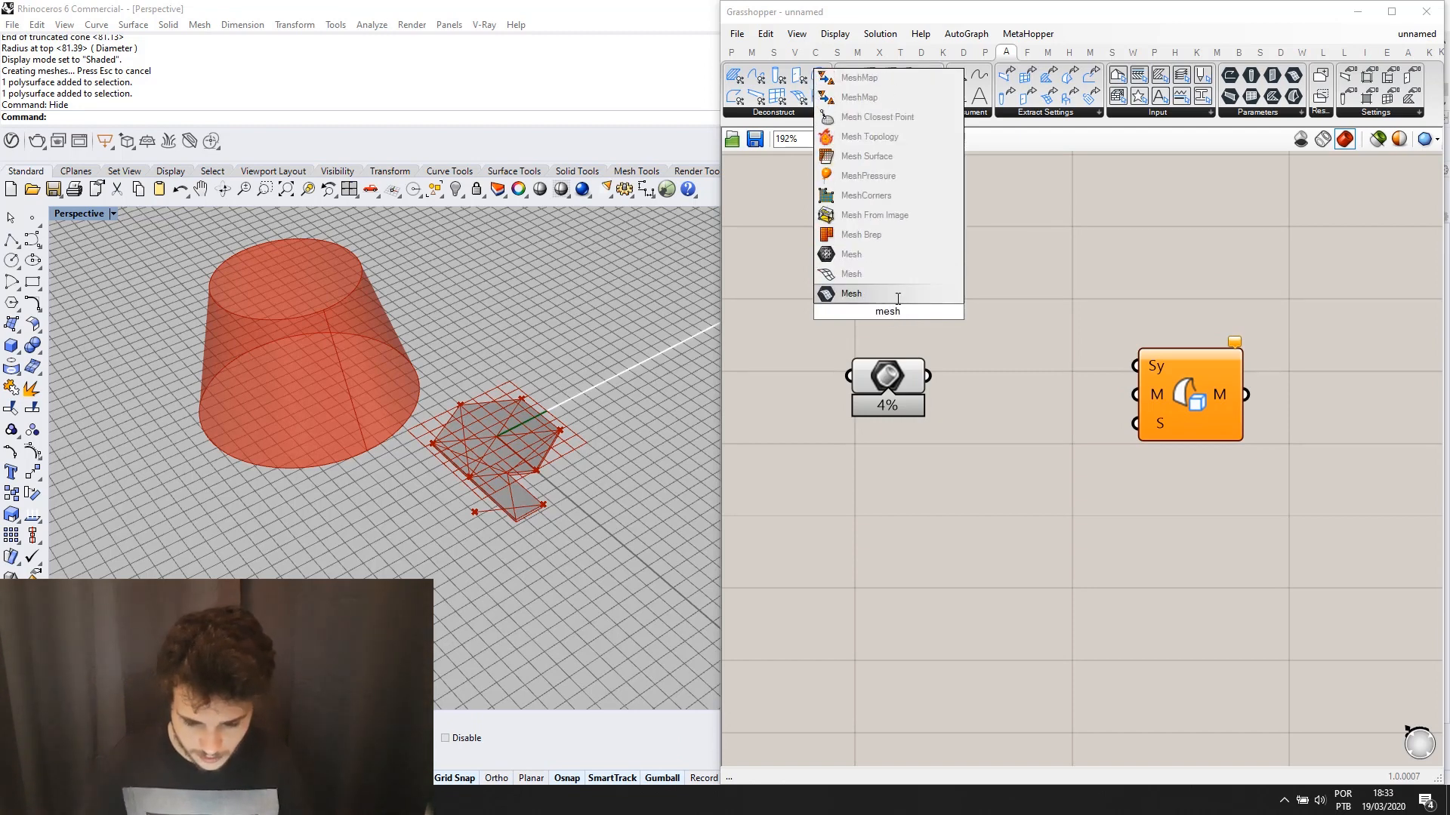
click(924, 237)
Place Mesh Brep between the Brep parameter and Morph Solid, with the Brep parameter wired into its B input.
drag(898, 295, 1011, 403)
click(1041, 463)
scroll(1025, 451, up, 1)
click(1016, 387)
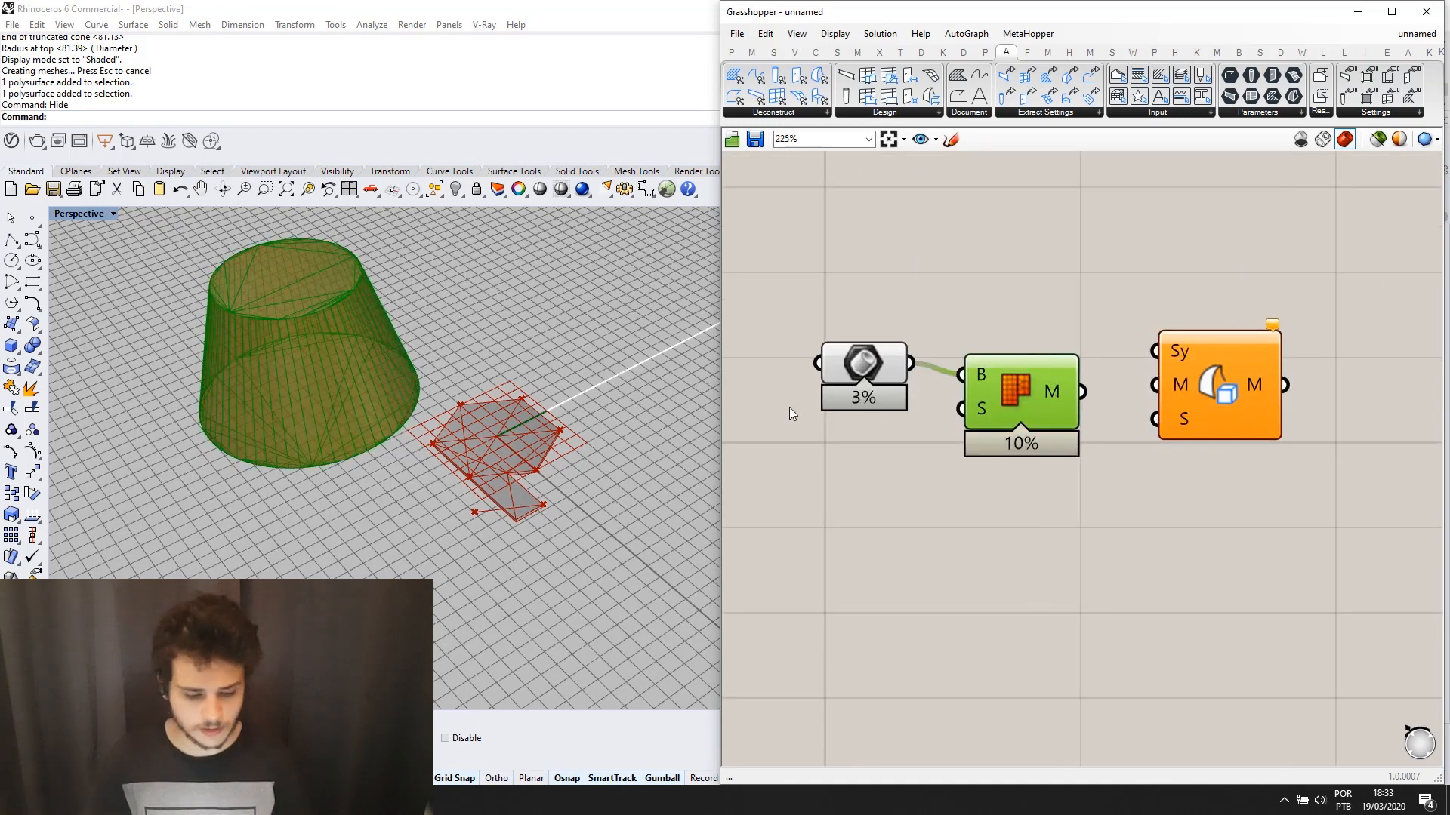
Connect the Mesh Brep output to the M input of the Morph Solid component.
scroll(287, 316, up, 1)
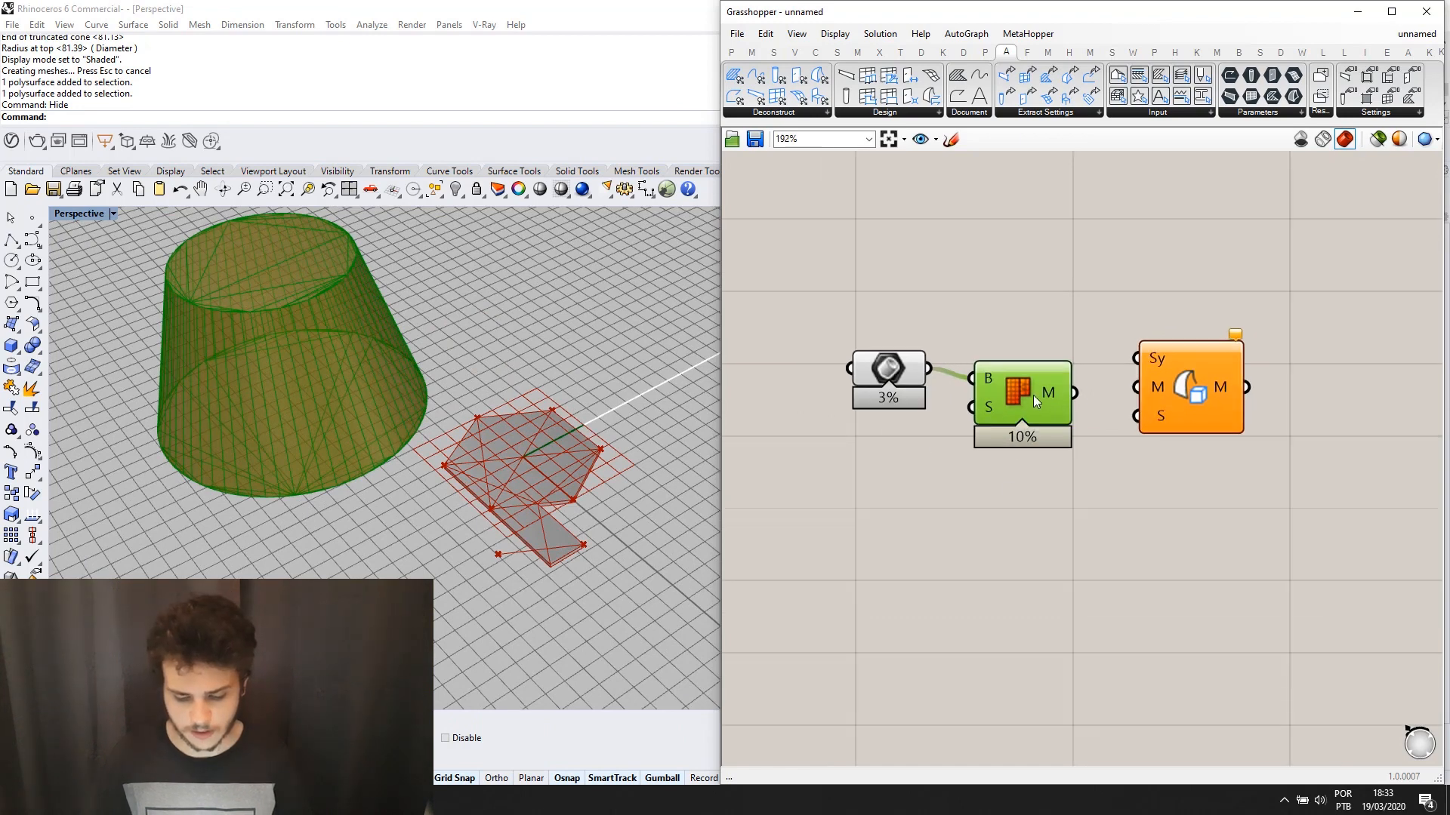
scroll(1039, 448, down, 3)
scroll(1067, 448, up, 2)
click(1140, 429)
scroll(1041, 428, down, 1)
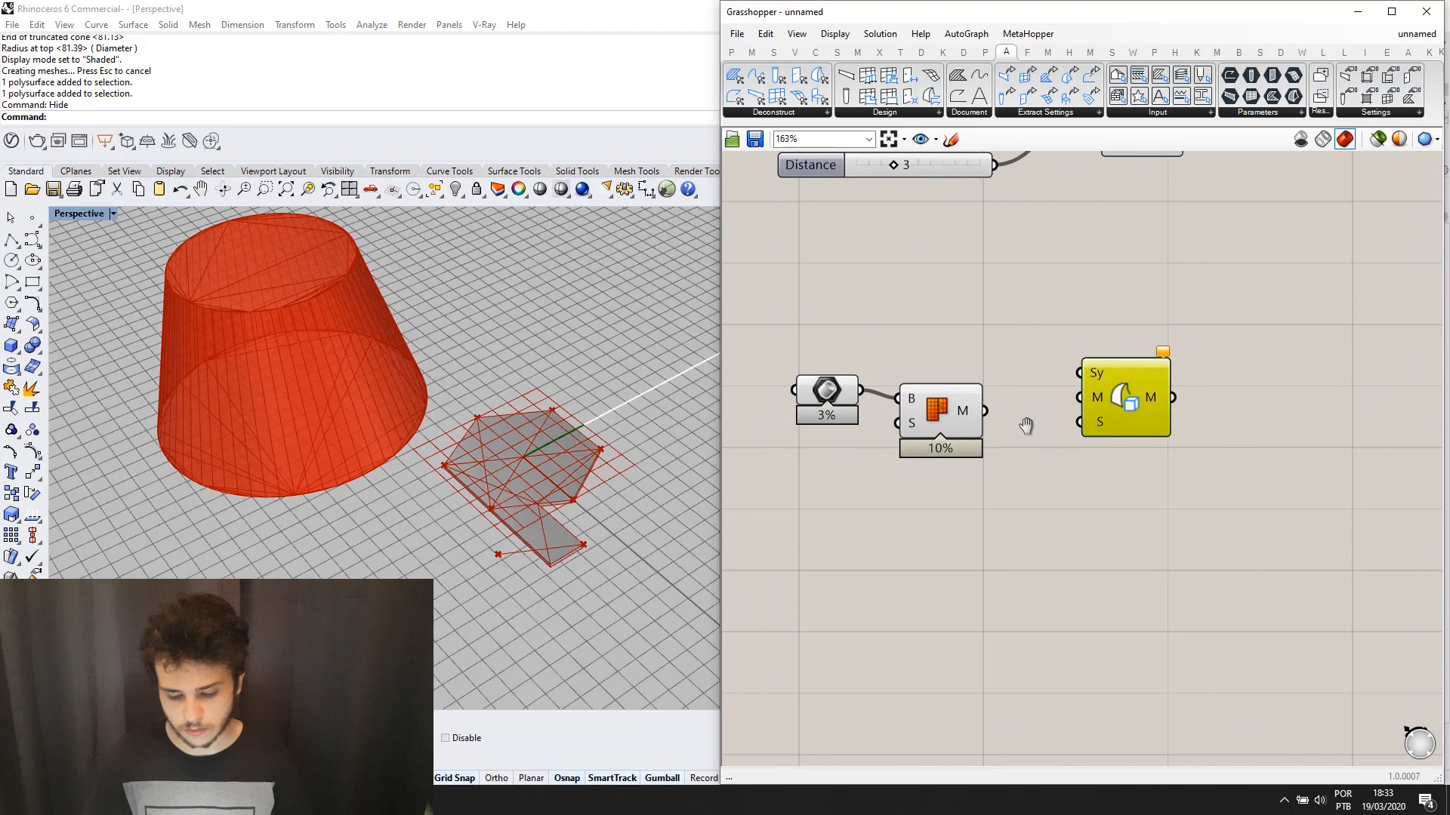
drag(950, 413, 1045, 400)
scroll(1048, 427, down, 2)
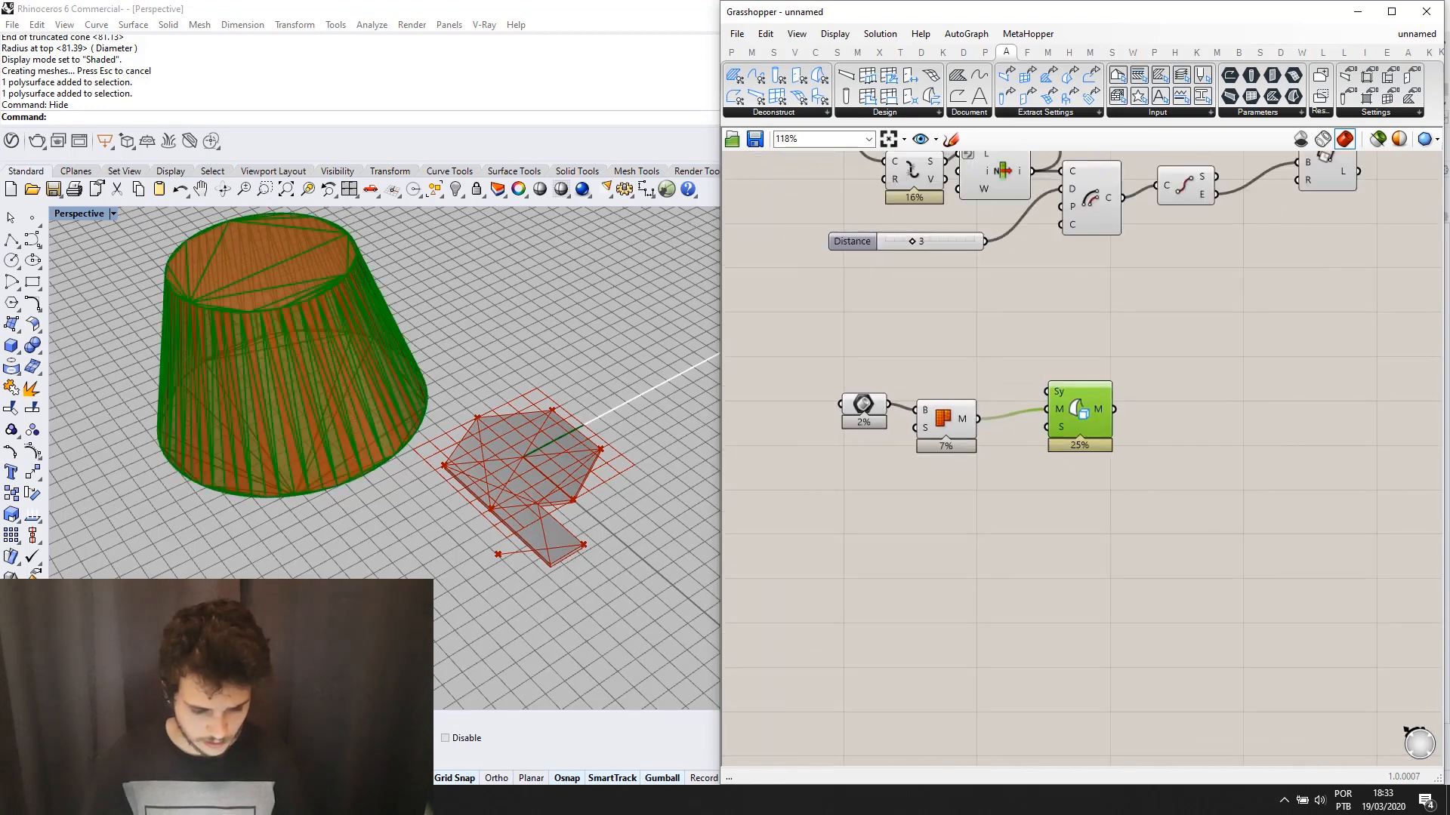
Switch to ARCHICAD and examine the truncated cone Morph from closer up in the 3D view.
key(alt+Tab)
scroll(527, 501, down, 6)
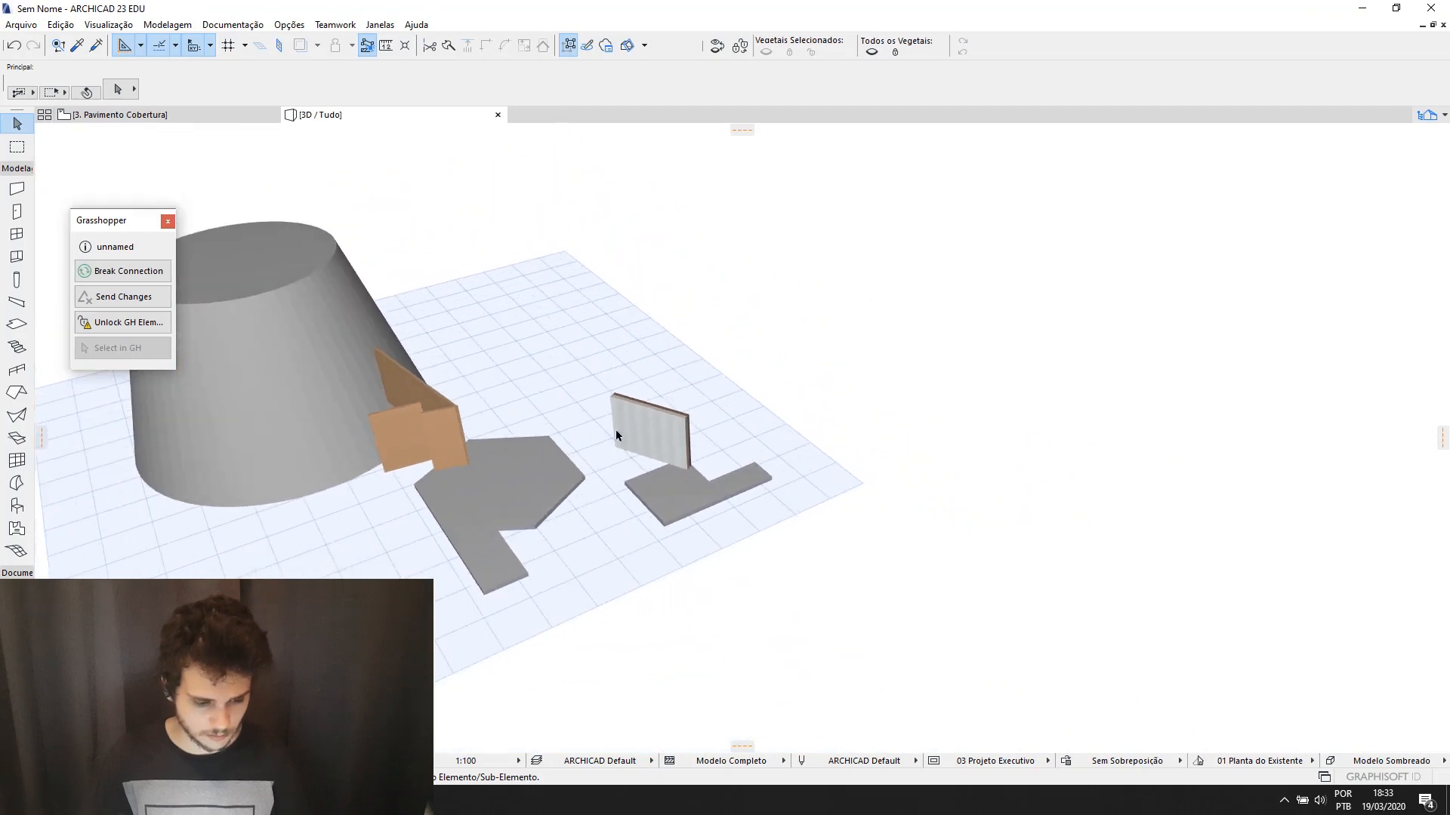
scroll(285, 292, up, 2)
scroll(687, 424, up, 3)
scroll(430, 333, down, 4)
scroll(459, 388, up, 3)
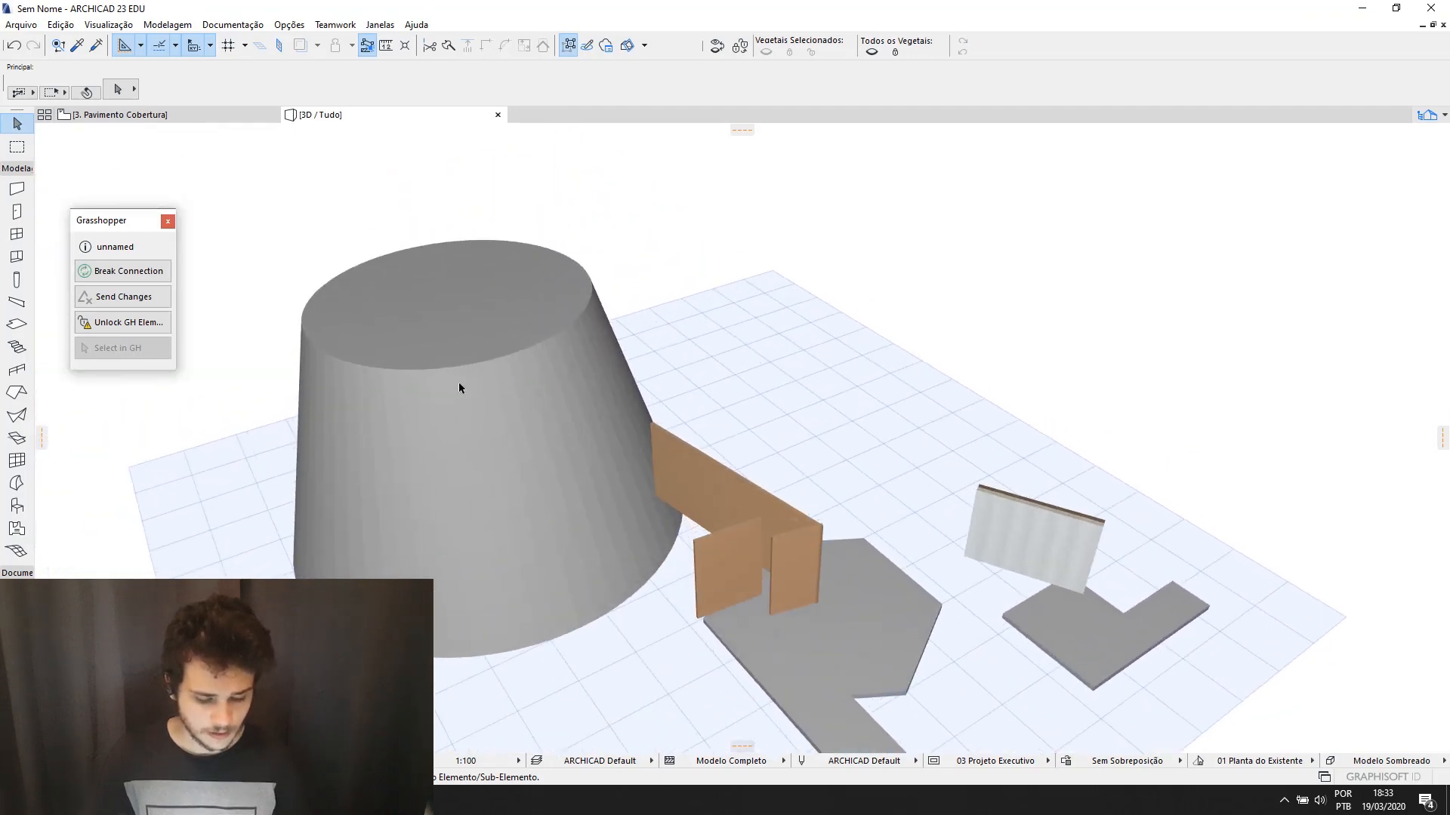
scroll(459, 388, up, 1)
scroll(649, 361, down, 1)
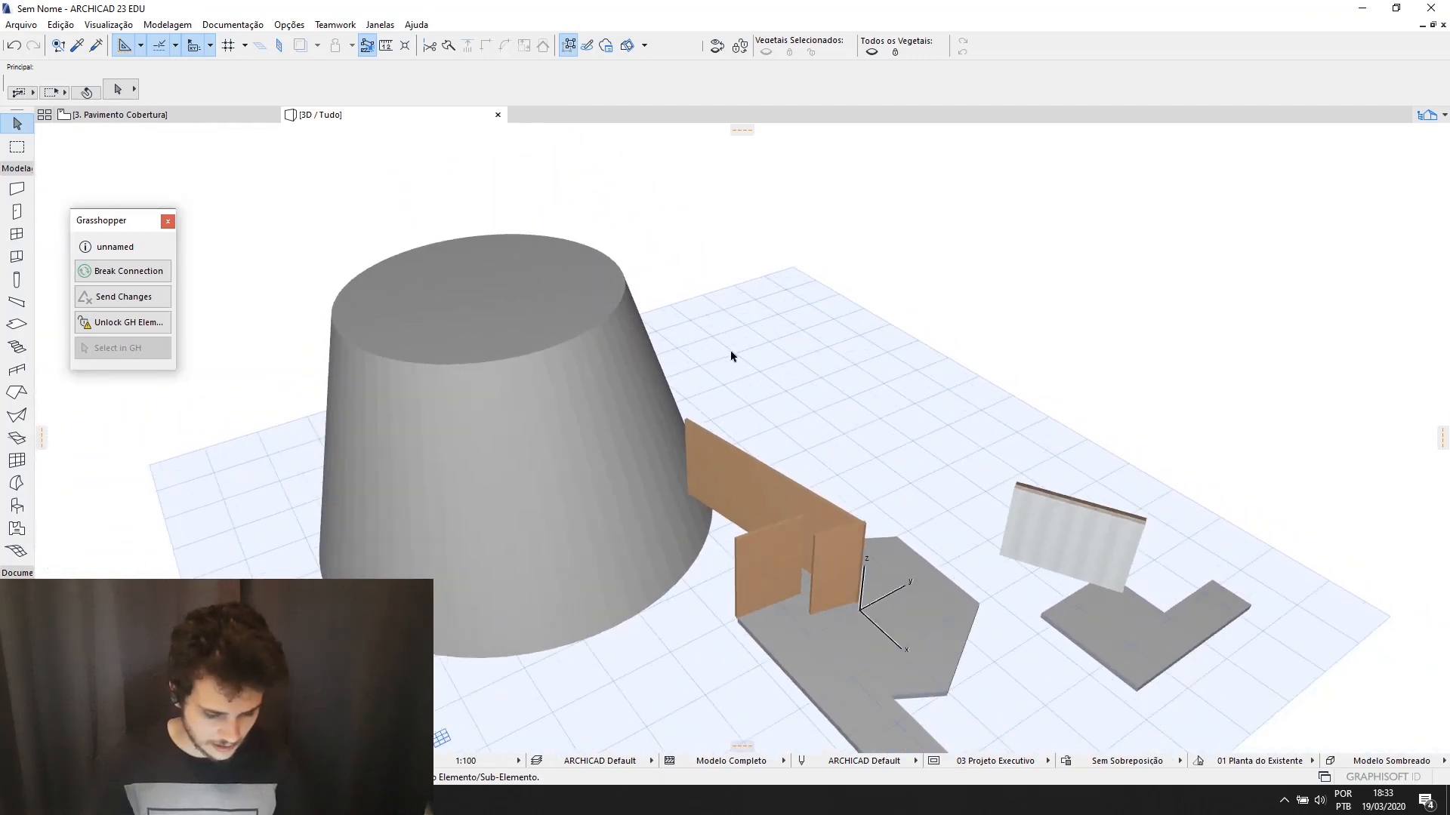
middle_drag(737, 402, 807, 387)
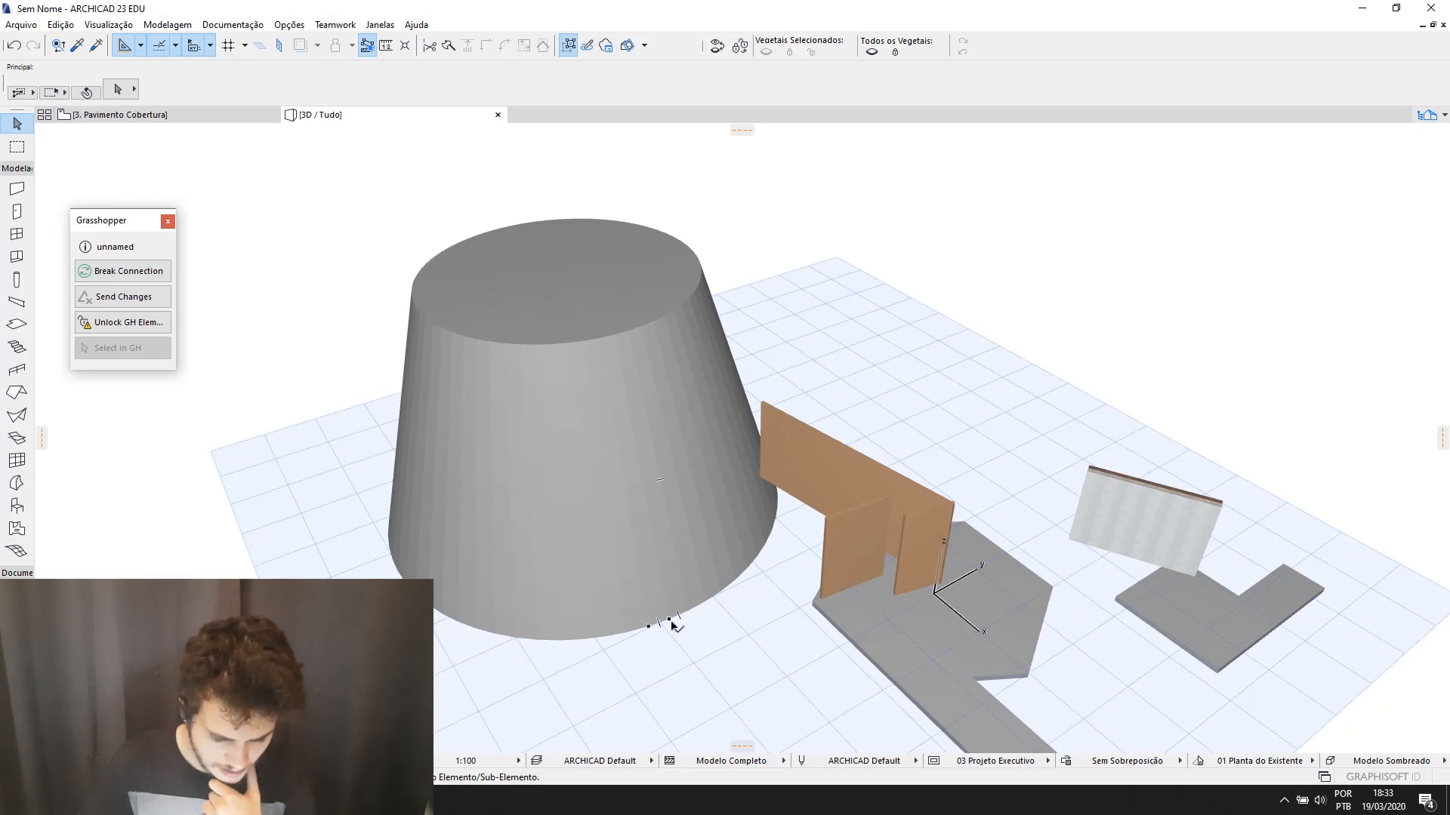
Switch back to Grasshopper and move the Morph Solid component slightly further from Mesh Brep.
key(alt+Tab)
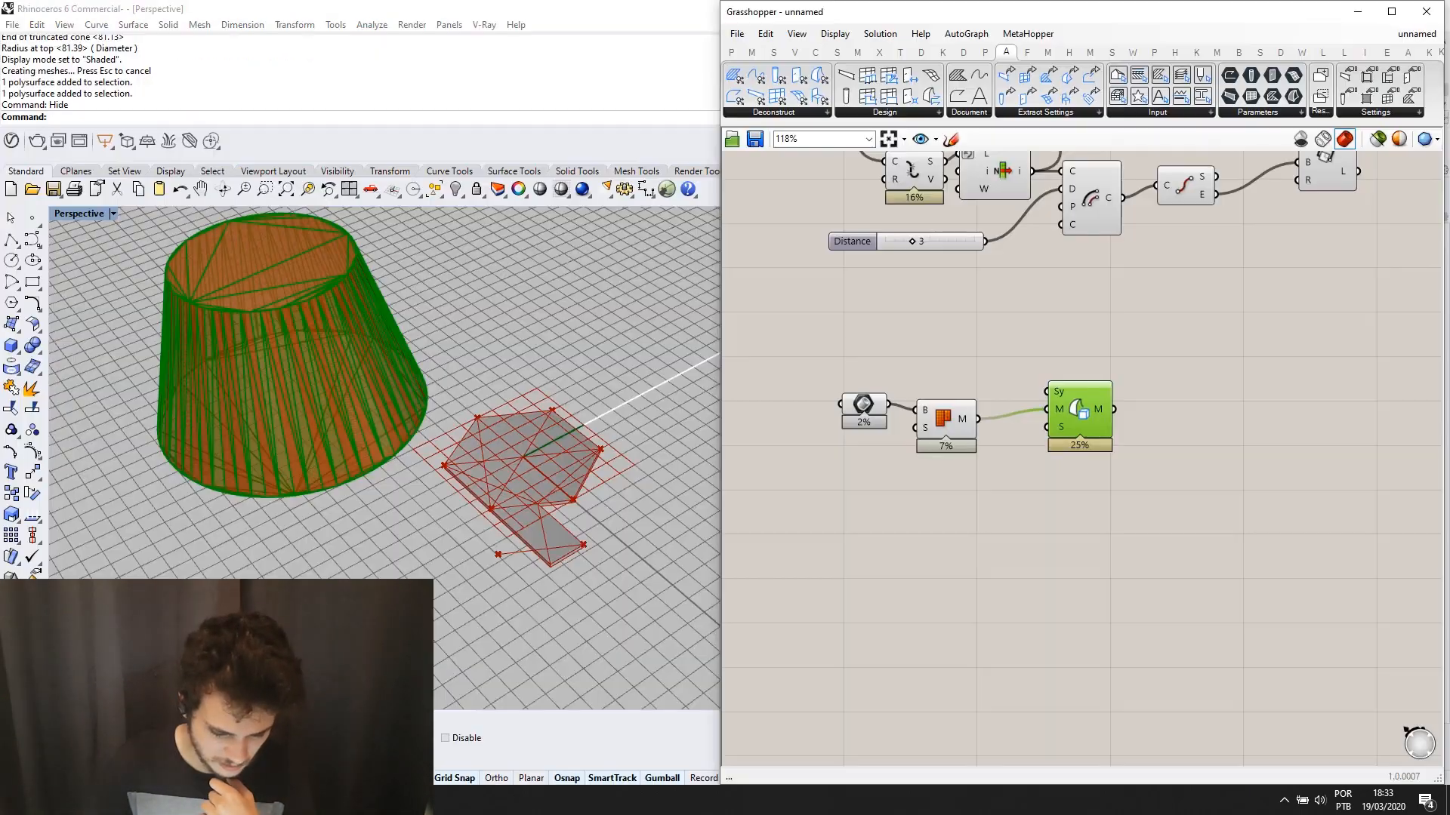
scroll(974, 564, up, 2)
scroll(993, 504, down, 3)
click(1171, 429)
scroll(506, 415, down, 5)
scroll(392, 408, up, 4)
scroll(1068, 400, up, 1)
drag(1069, 405, 1098, 409)
click(1063, 470)
Unhide the original truncated cone in Rhino with the Show command.
scroll(544, 311, up, 4)
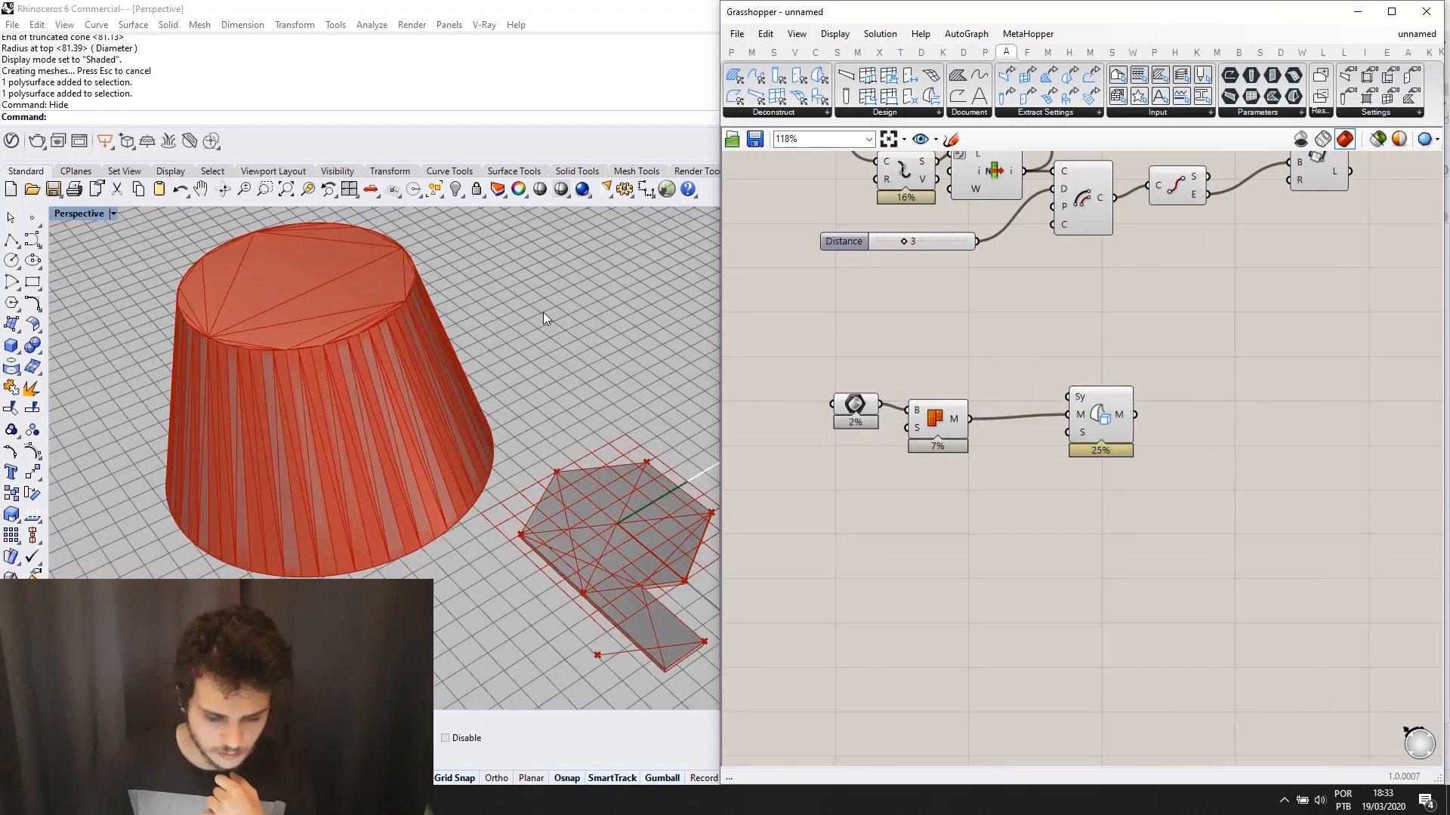
scroll(922, 397, down, 3)
scroll(510, 464, down, 6)
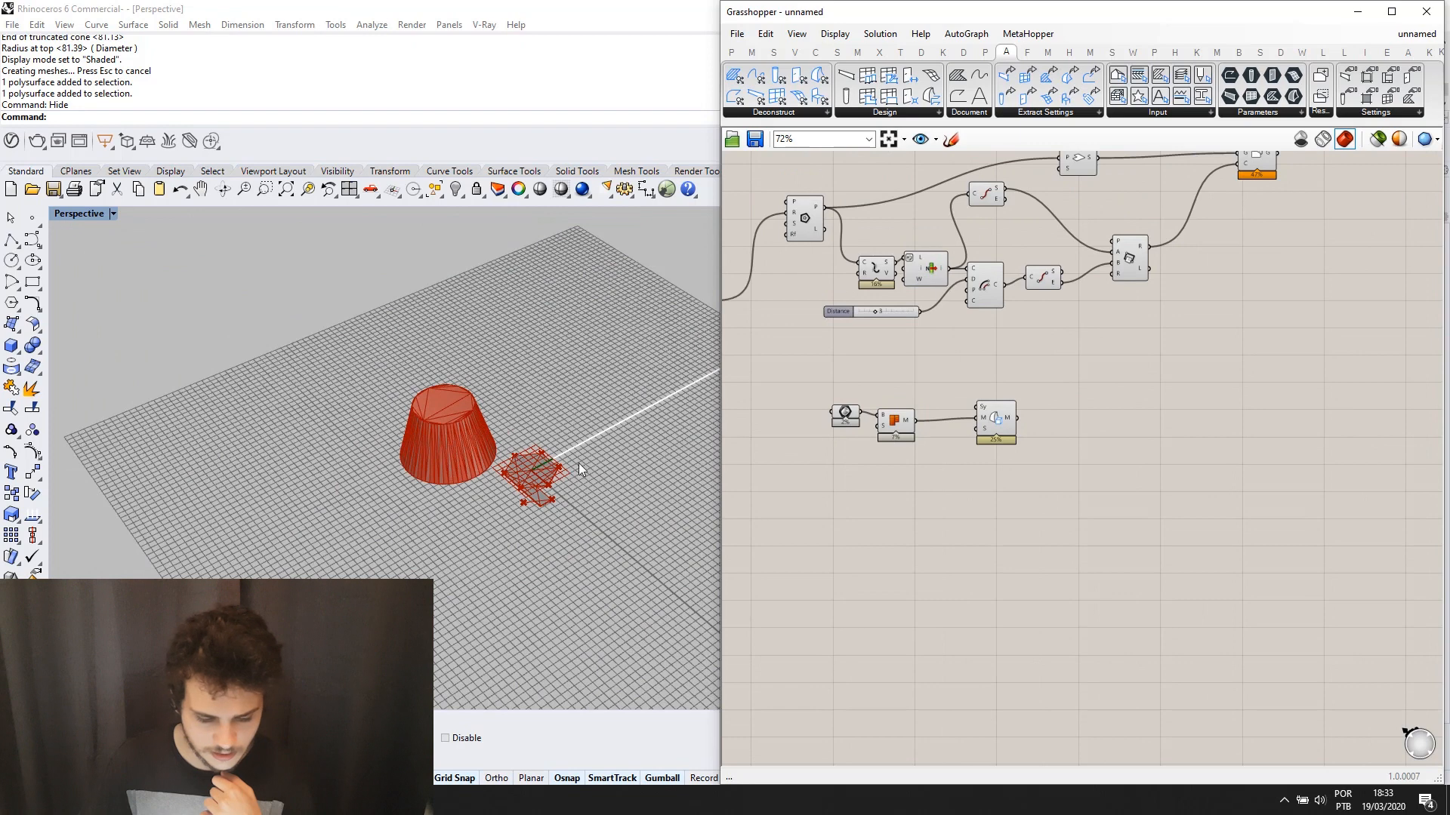
scroll(398, 427, up, 3)
click(379, 374)
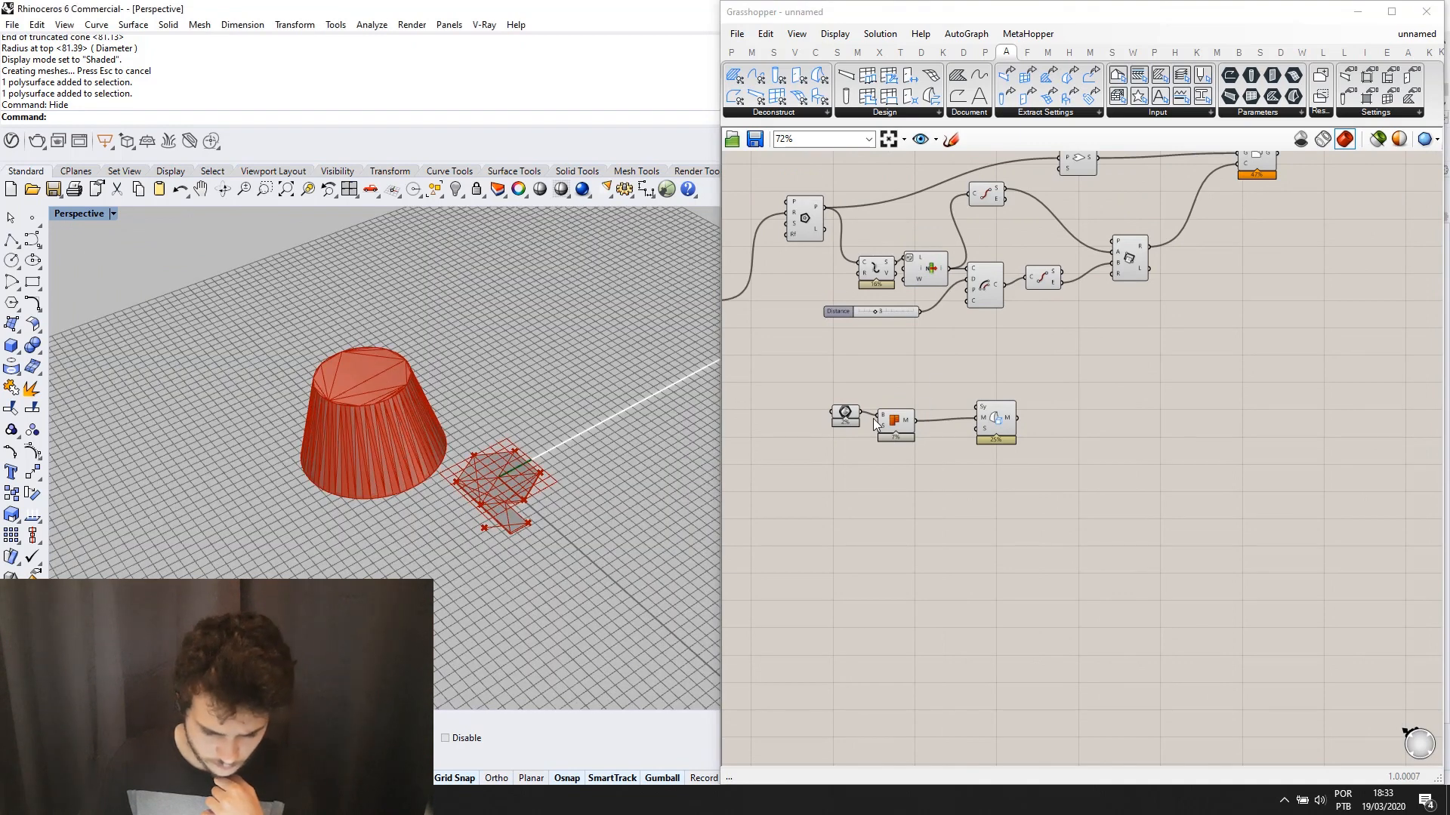
scroll(527, 331, up, 1)
text(Show)
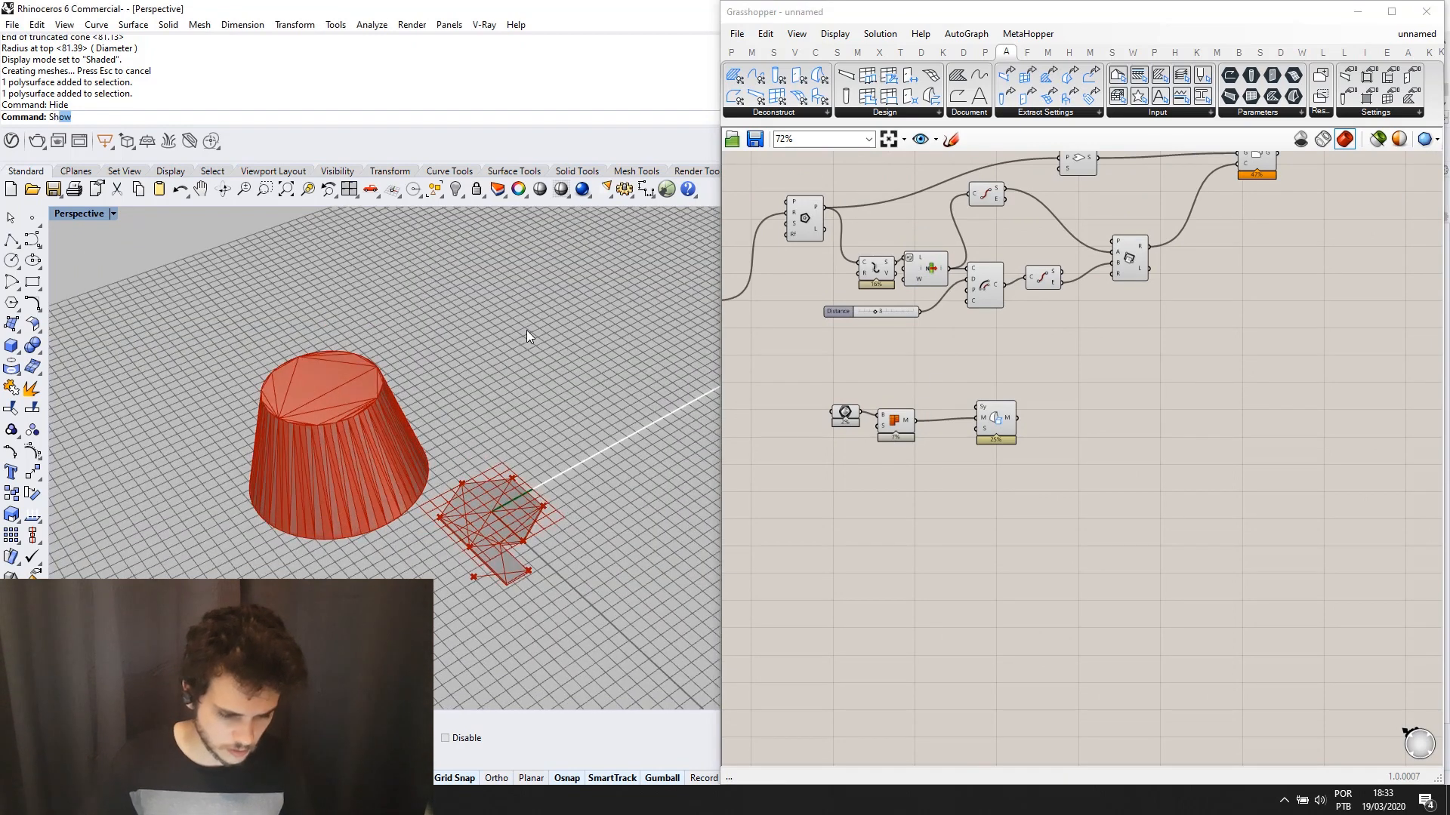
key(Return)
Minimize Grasshopper and bend the truncated cone in Rhino, starting the spine at its base and bending through a point near its upper rim.
click(311, 404)
right_drag(392, 357, 342, 252)
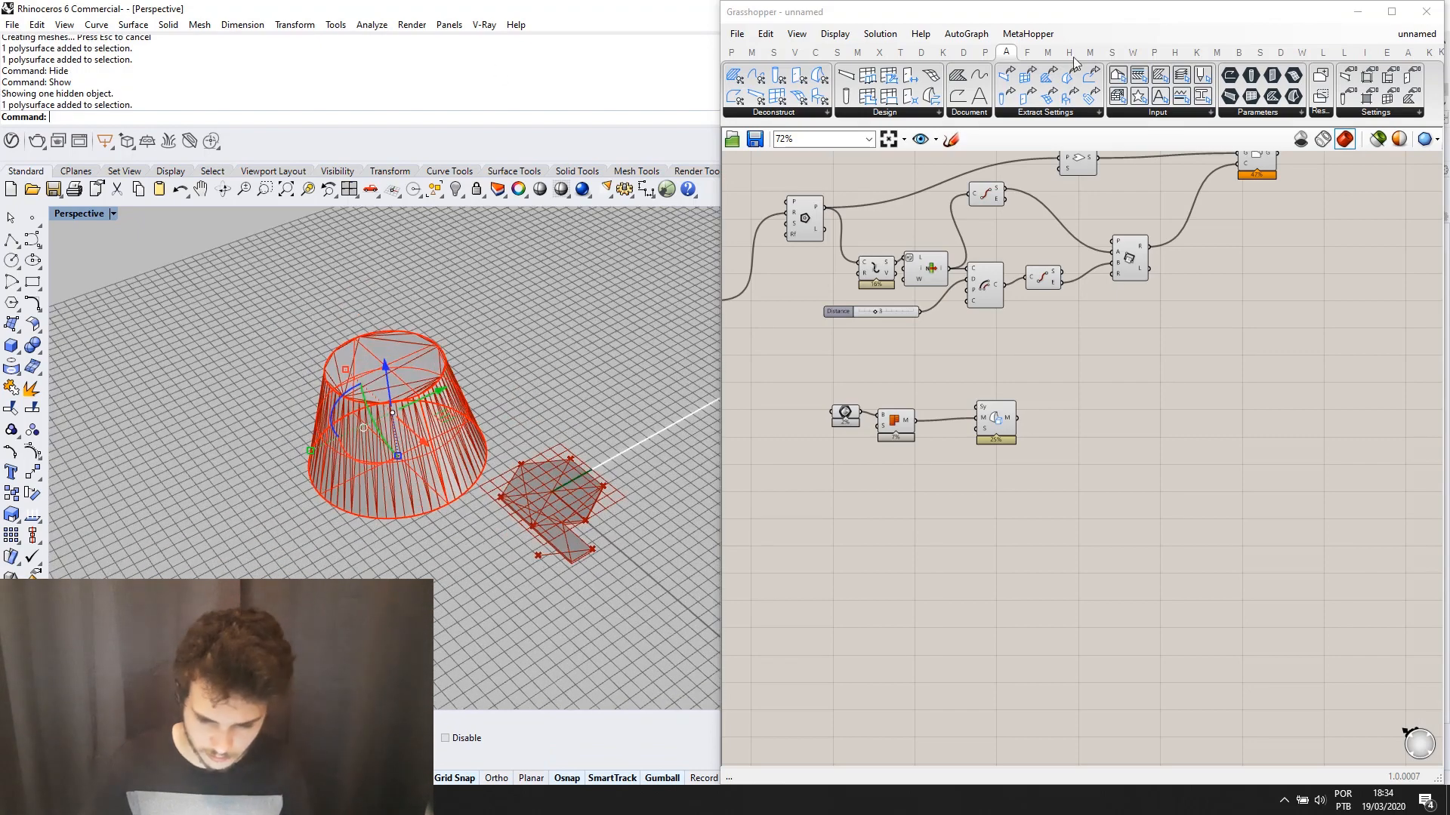
click(1357, 11)
scroll(328, 441, up, 2)
scroll(328, 442, down, 2)
scroll(128, 373, up, 4)
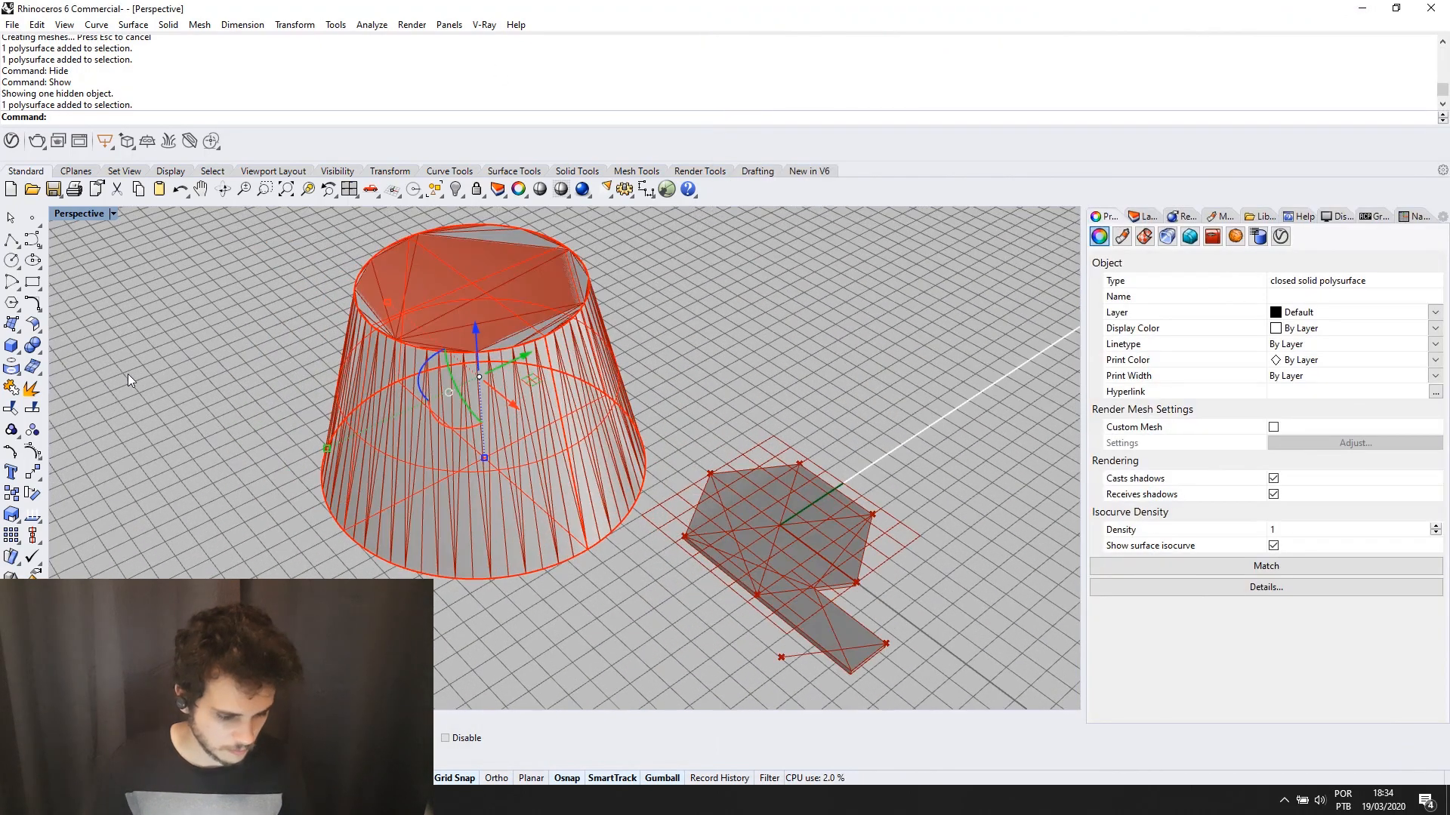
click(391, 170)
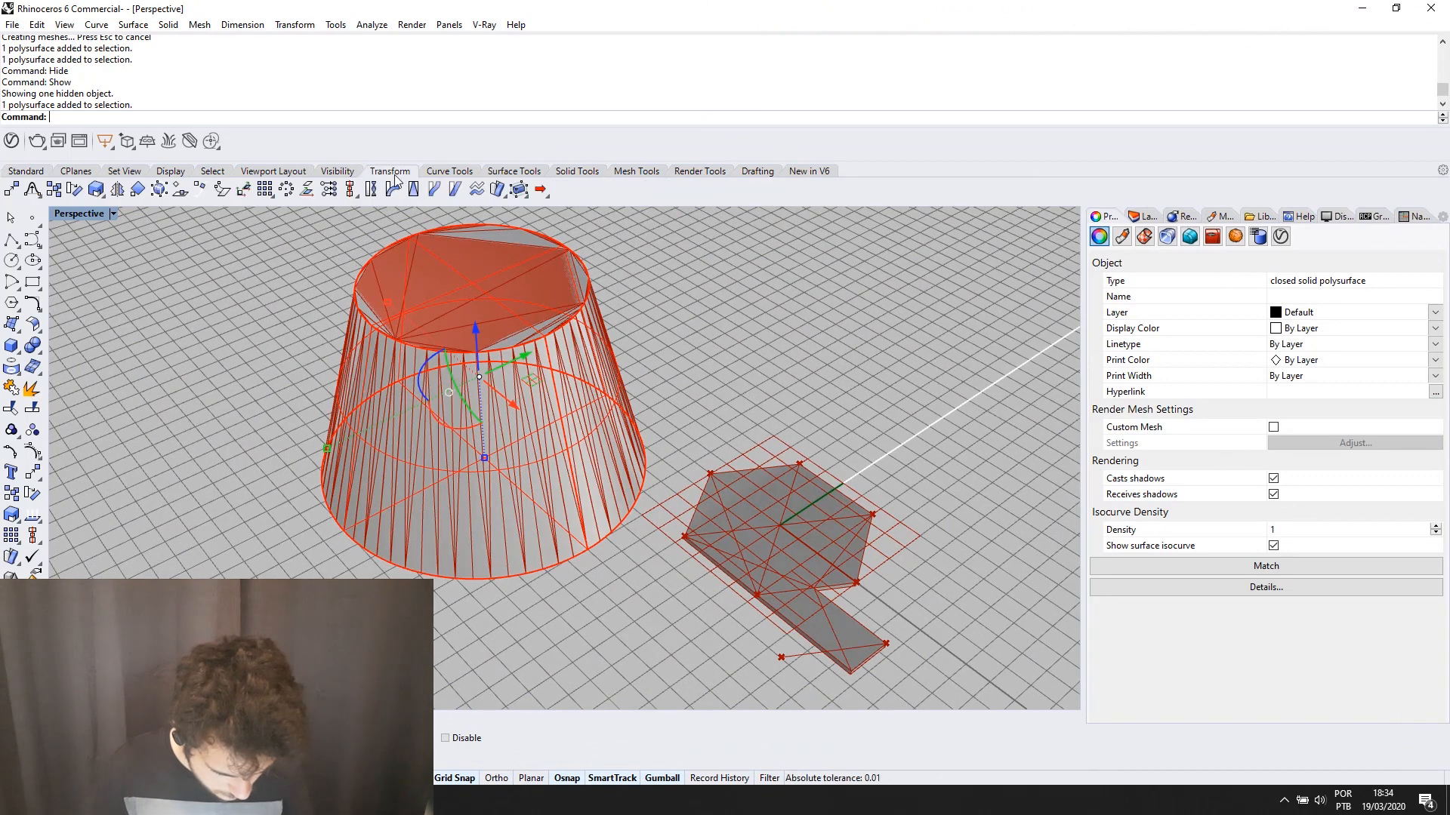
click(394, 190)
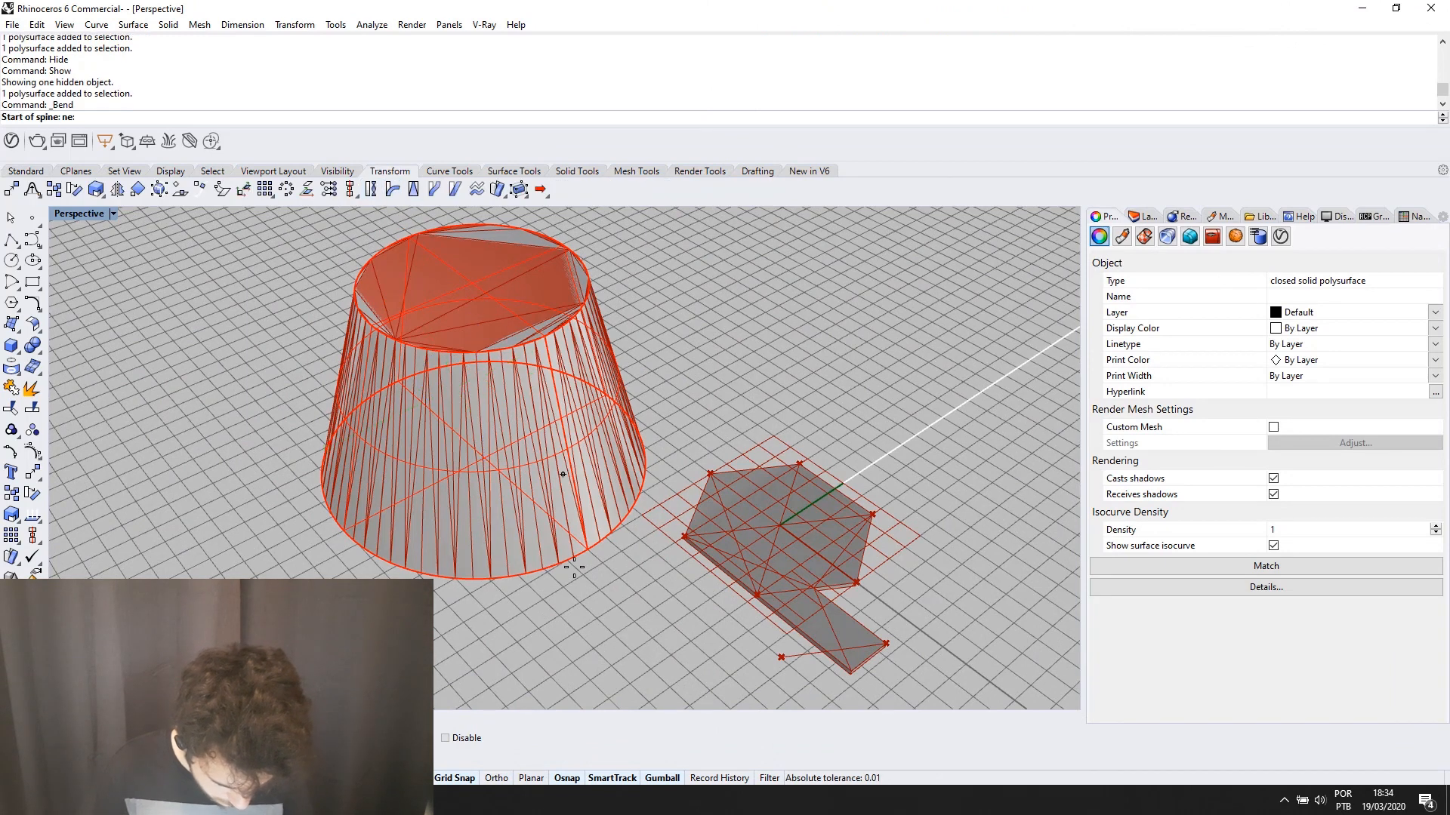
click(547, 568)
click(686, 285)
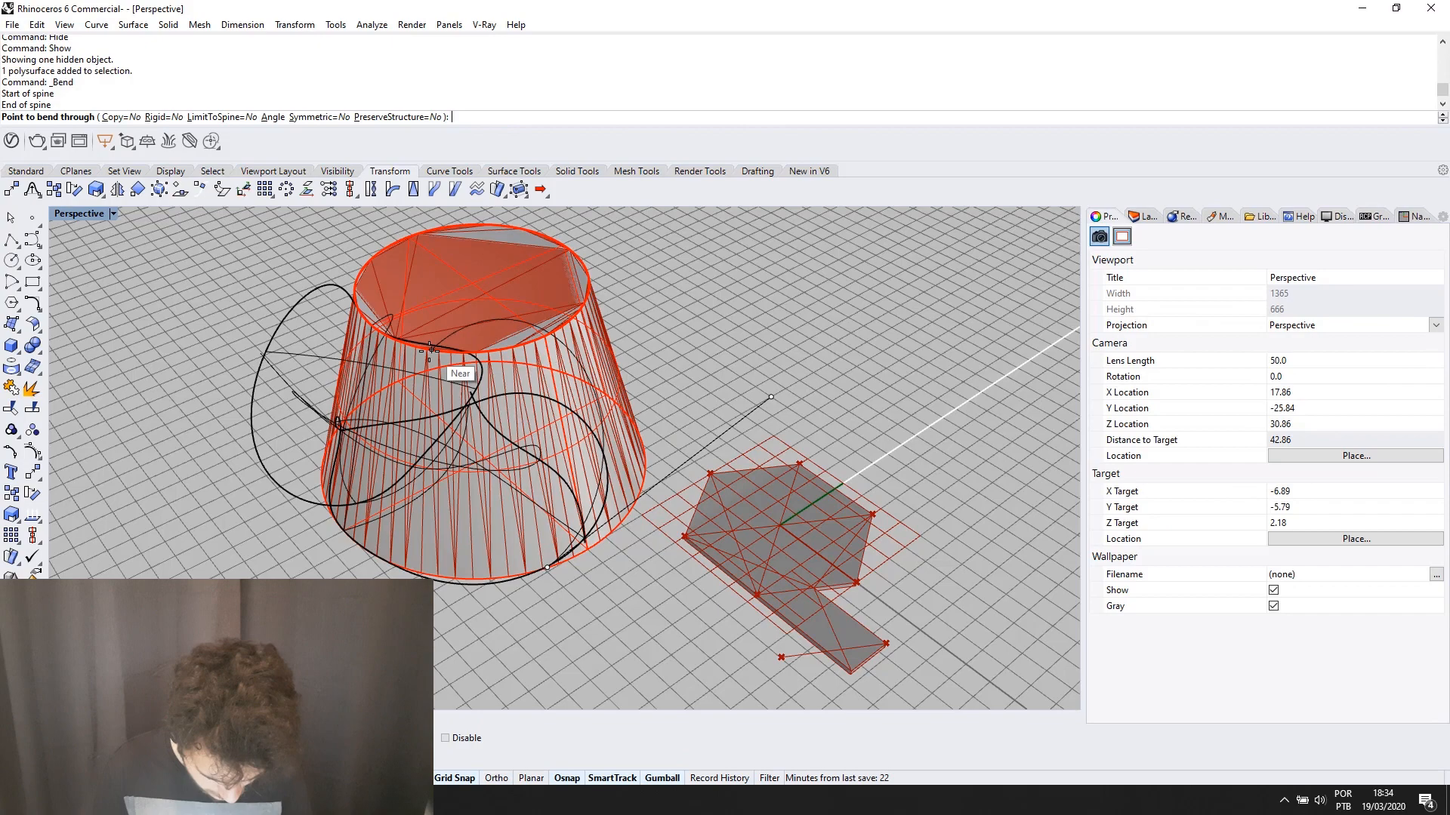
click(467, 344)
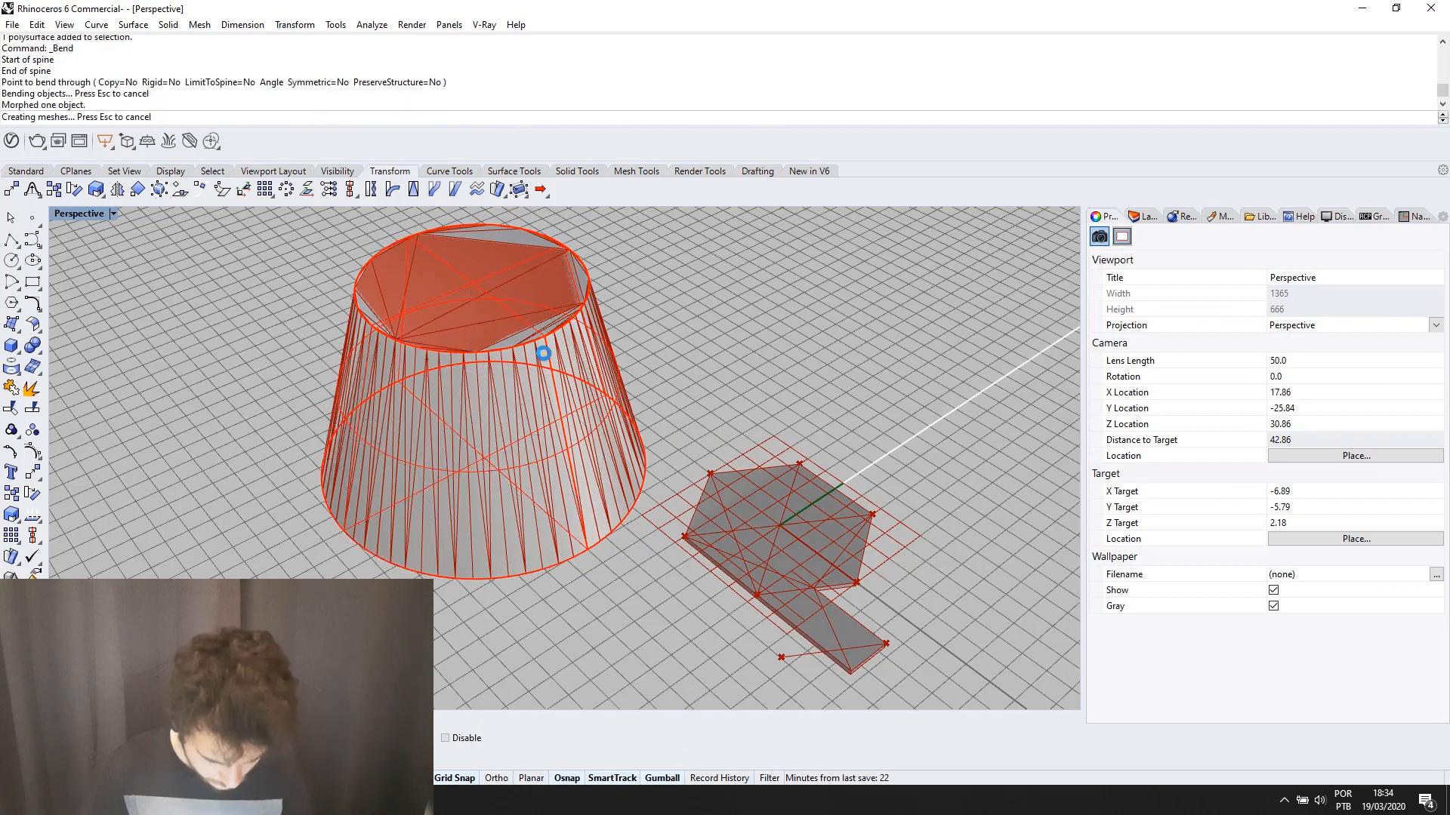
Inspect the bent cone in Rhino, deselect it, and switch to ARCHICAD to check the updated Morph.
scroll(488, 486, up, 4)
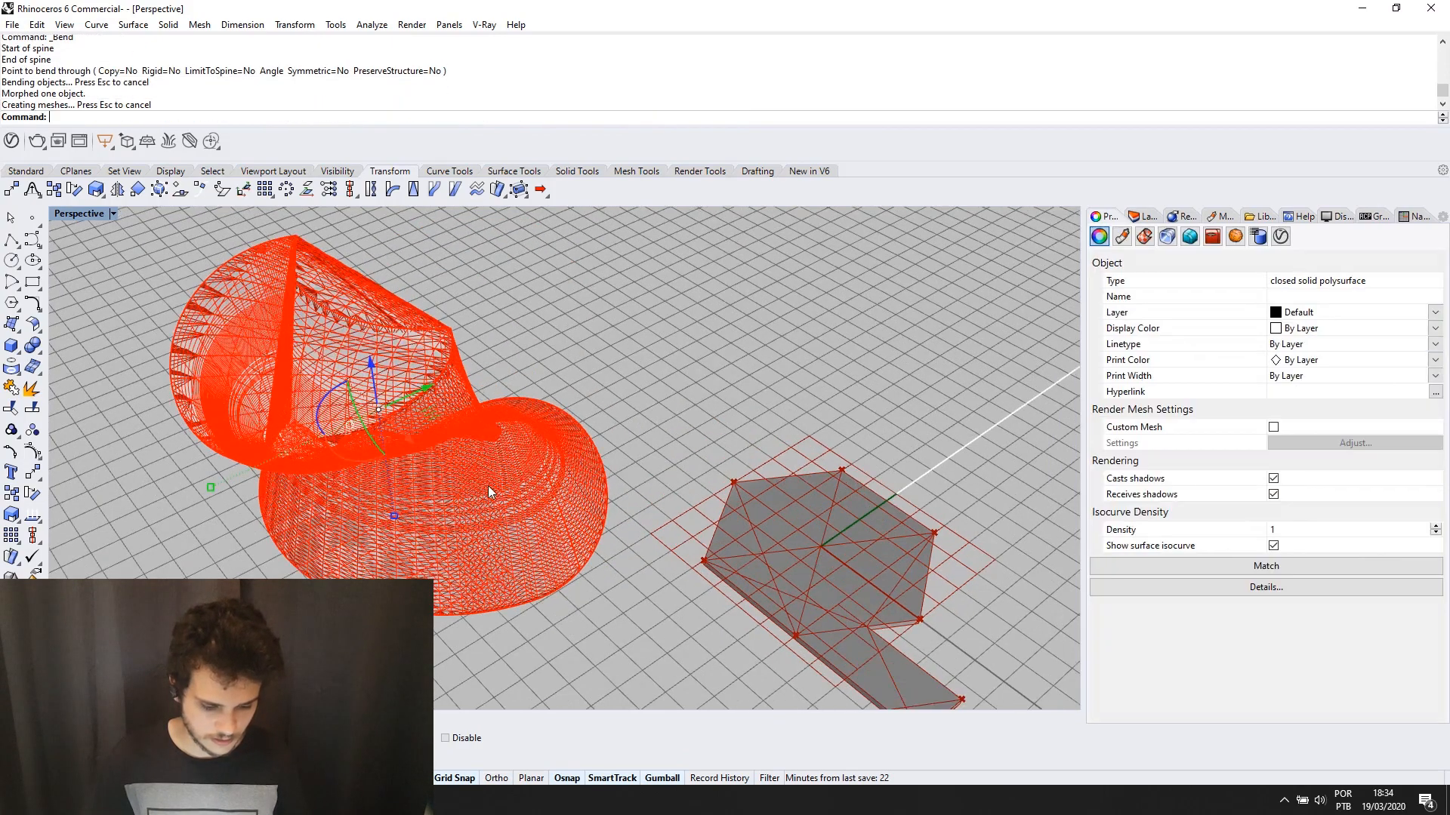
scroll(472, 486, down, 5)
right_drag(570, 420, 301, 382)
click(744, 348)
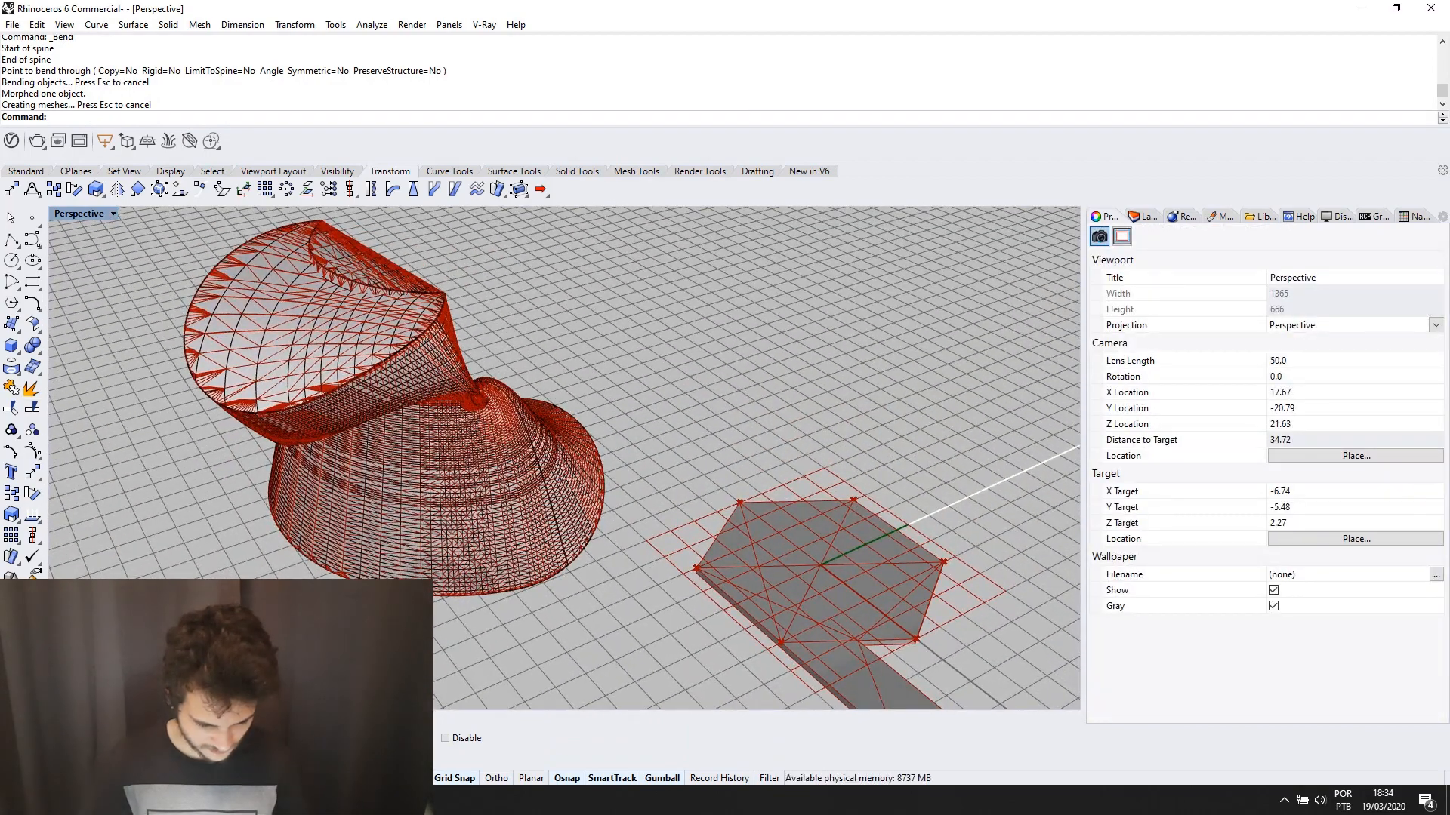
click(317, 799)
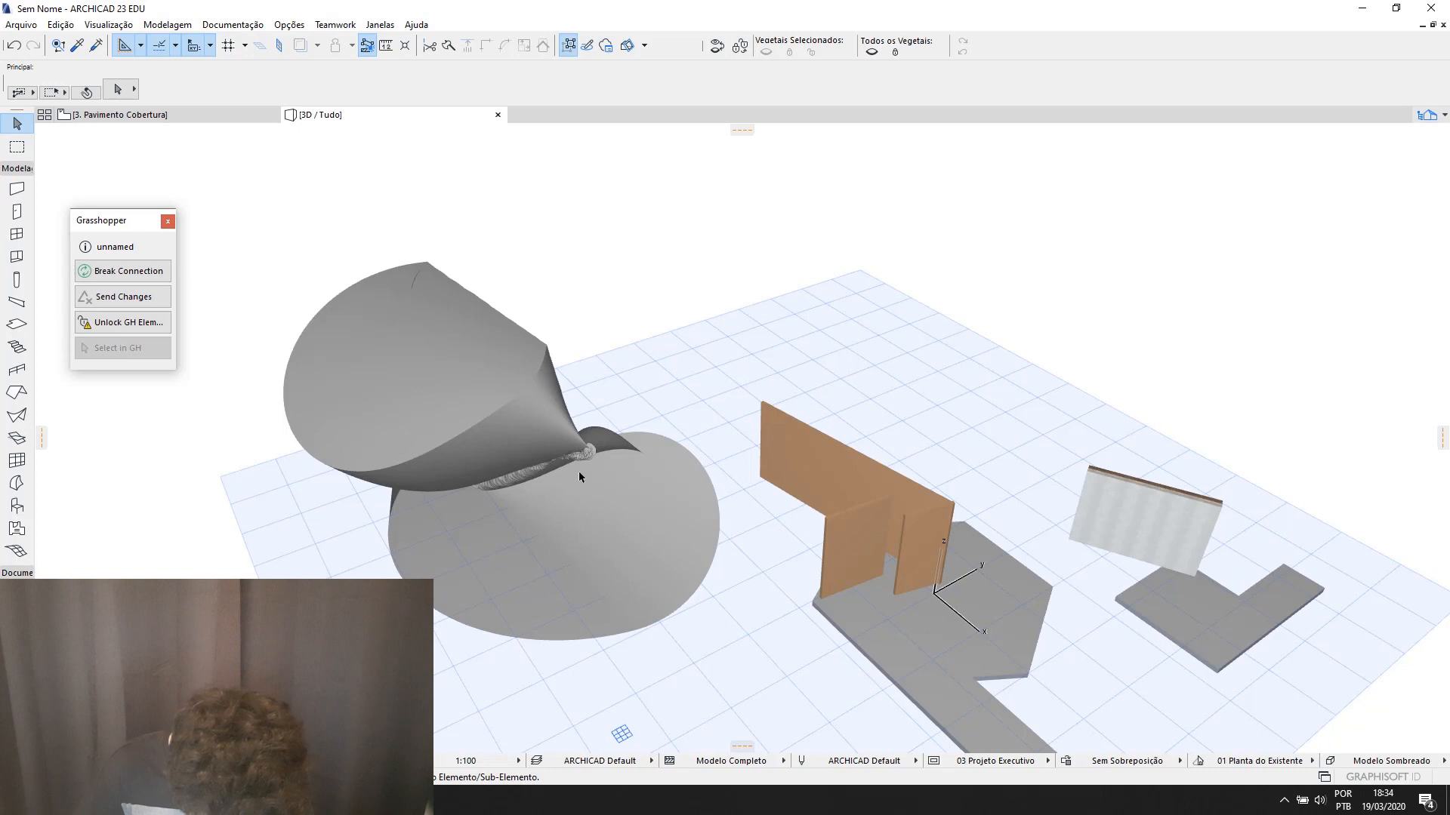
Switch to Rhino and delete the bent truncated cone.
key(alt+Tab)
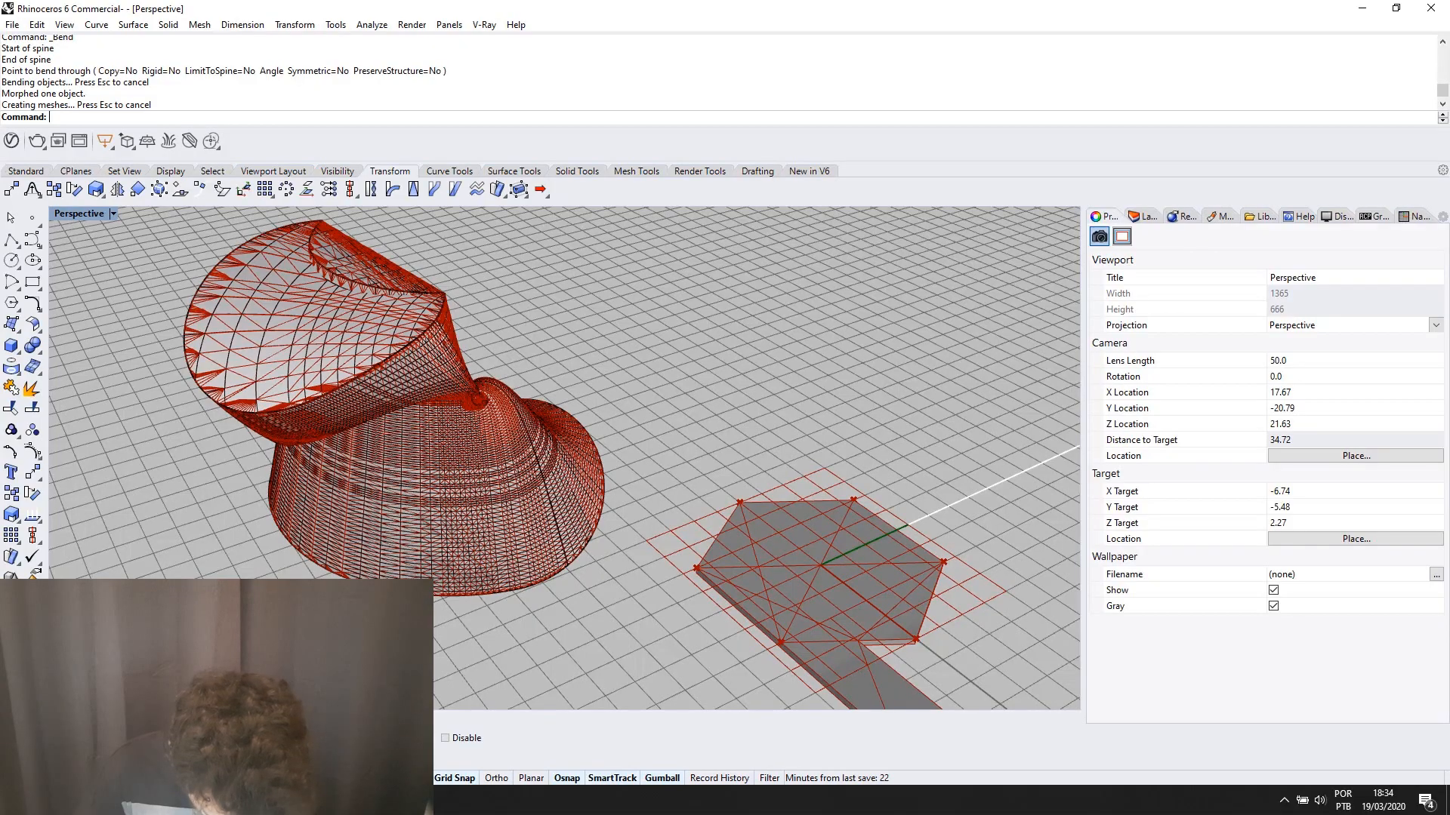
scroll(502, 420, up, 4)
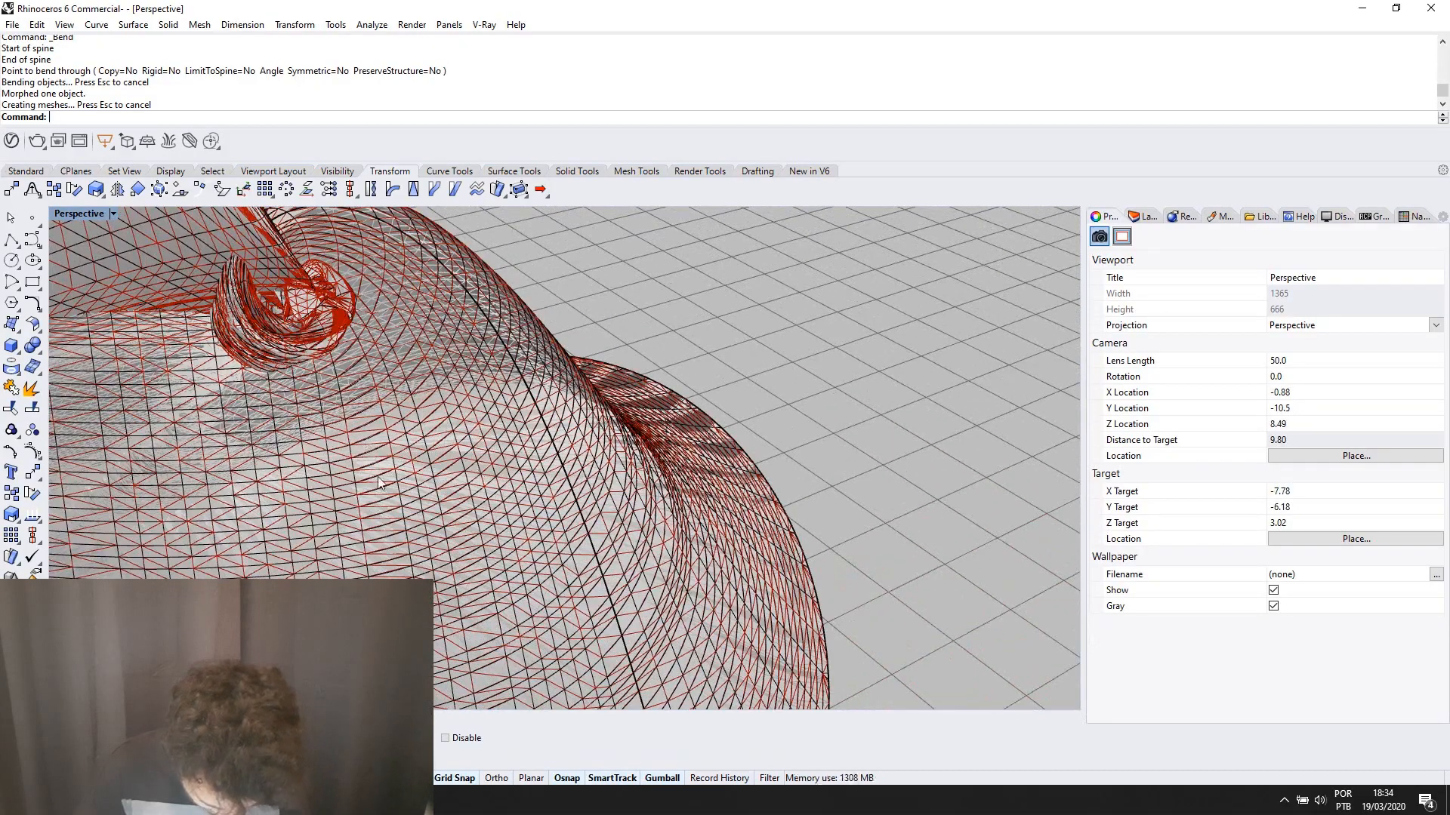
scroll(515, 444, down, 4)
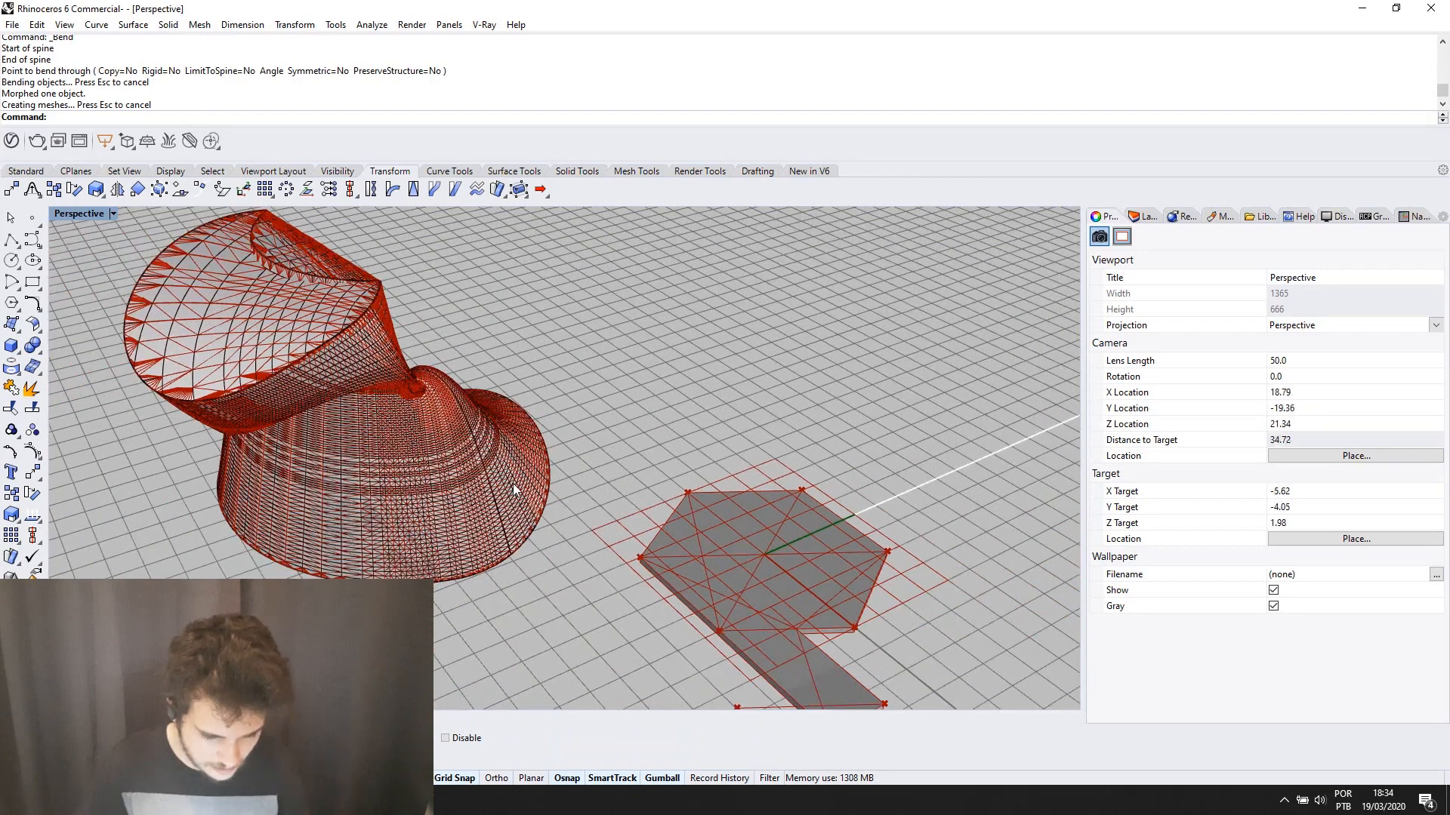
scroll(509, 483, down, 2)
click(400, 378)
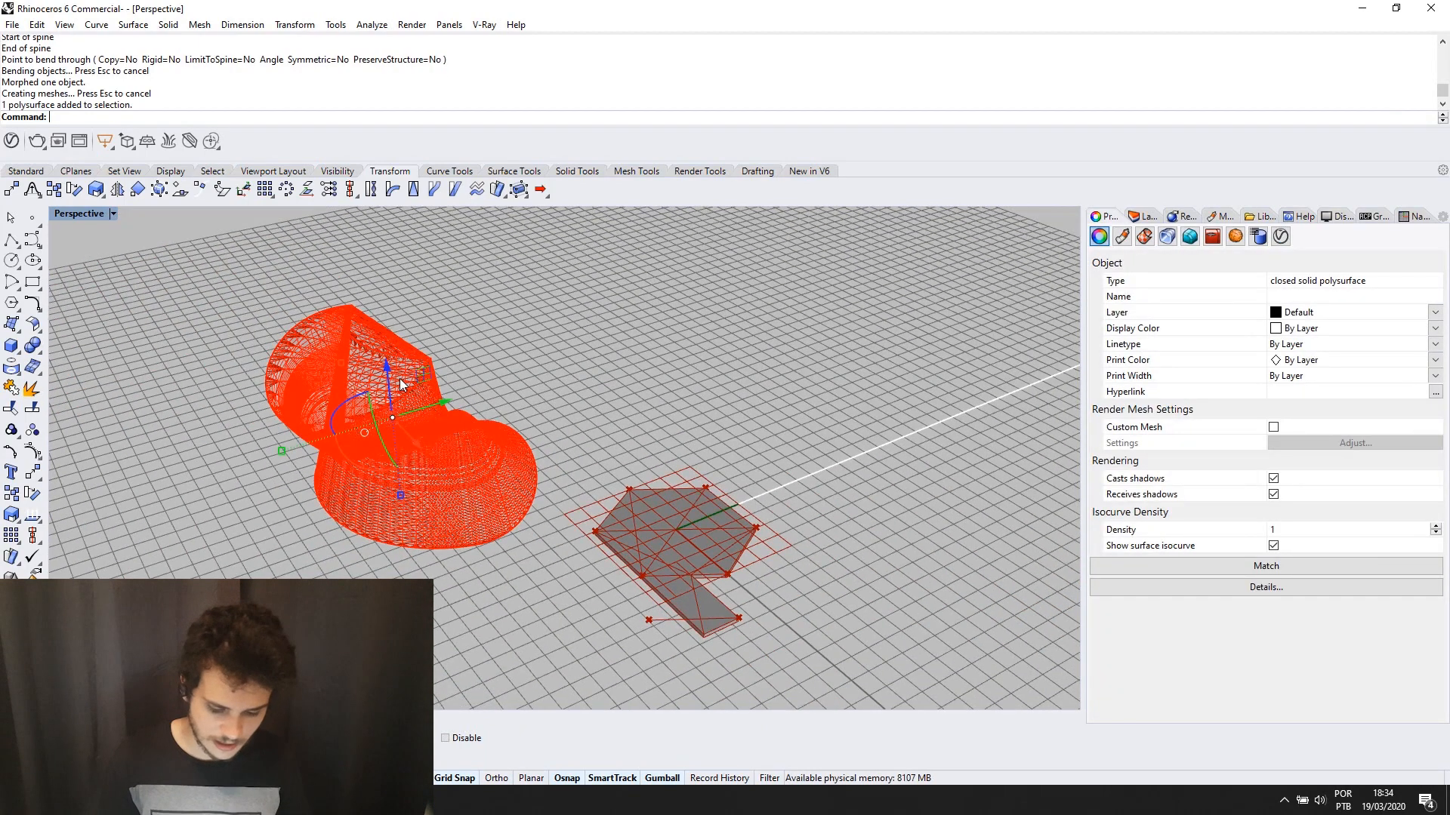
key(Delete)
scroll(400, 378, up, 2)
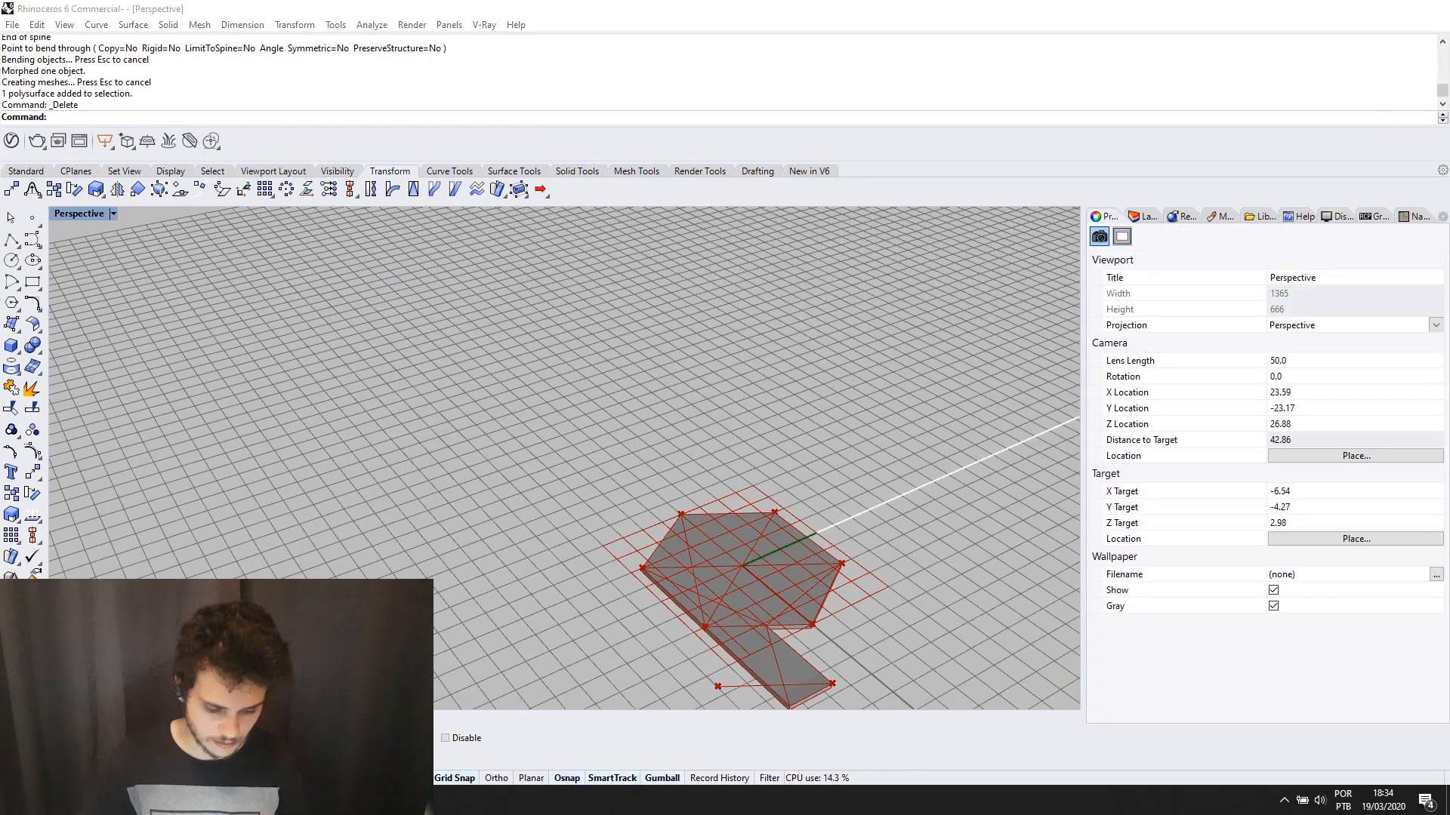
Return to Grasshopper and delete the Morph Solid component from the definition.
key(alt+Tab)
key(alt+Tab)
scroll(320, 520, down, 10)
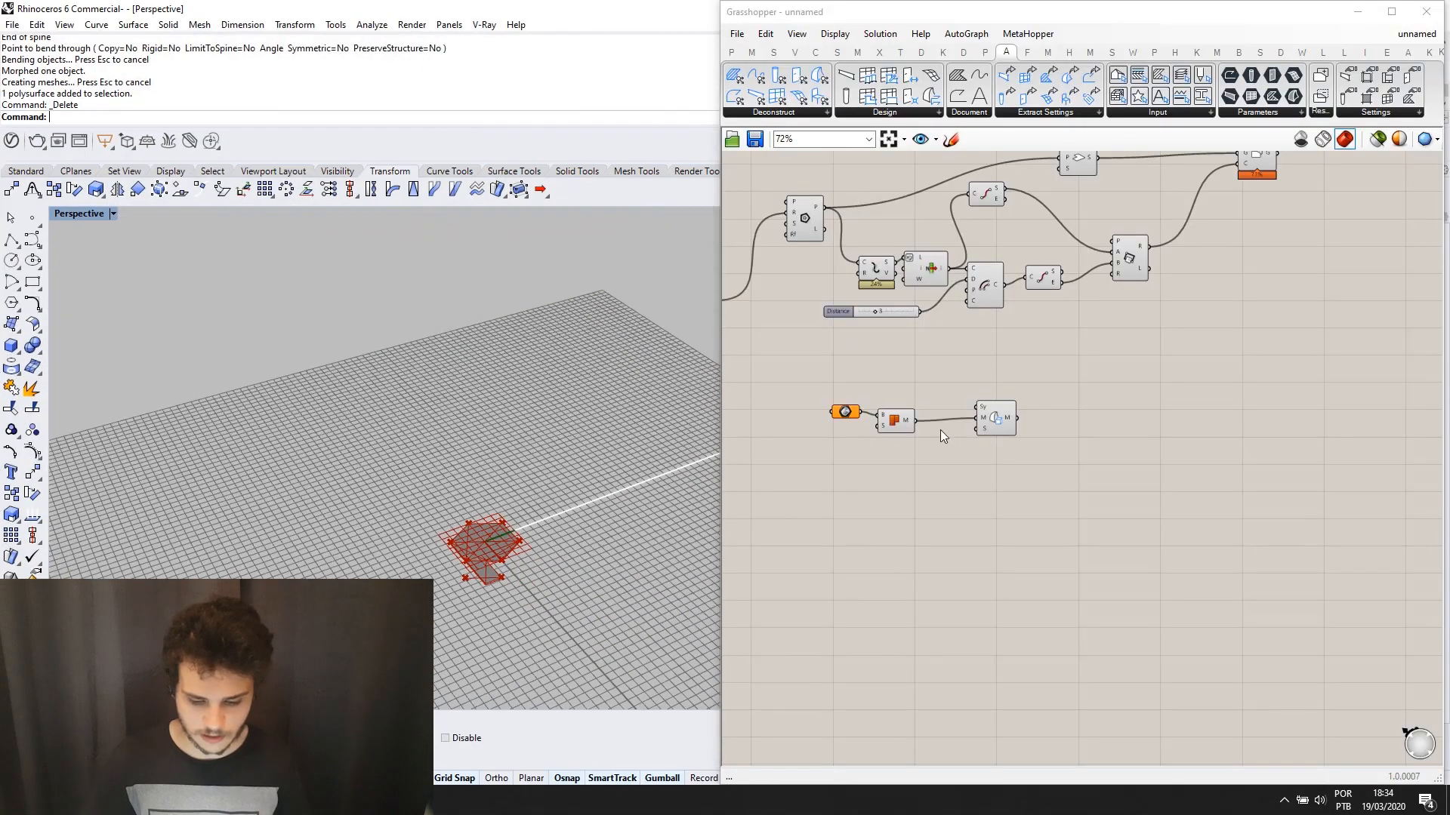
scroll(847, 459, up, 4)
click(1075, 427)
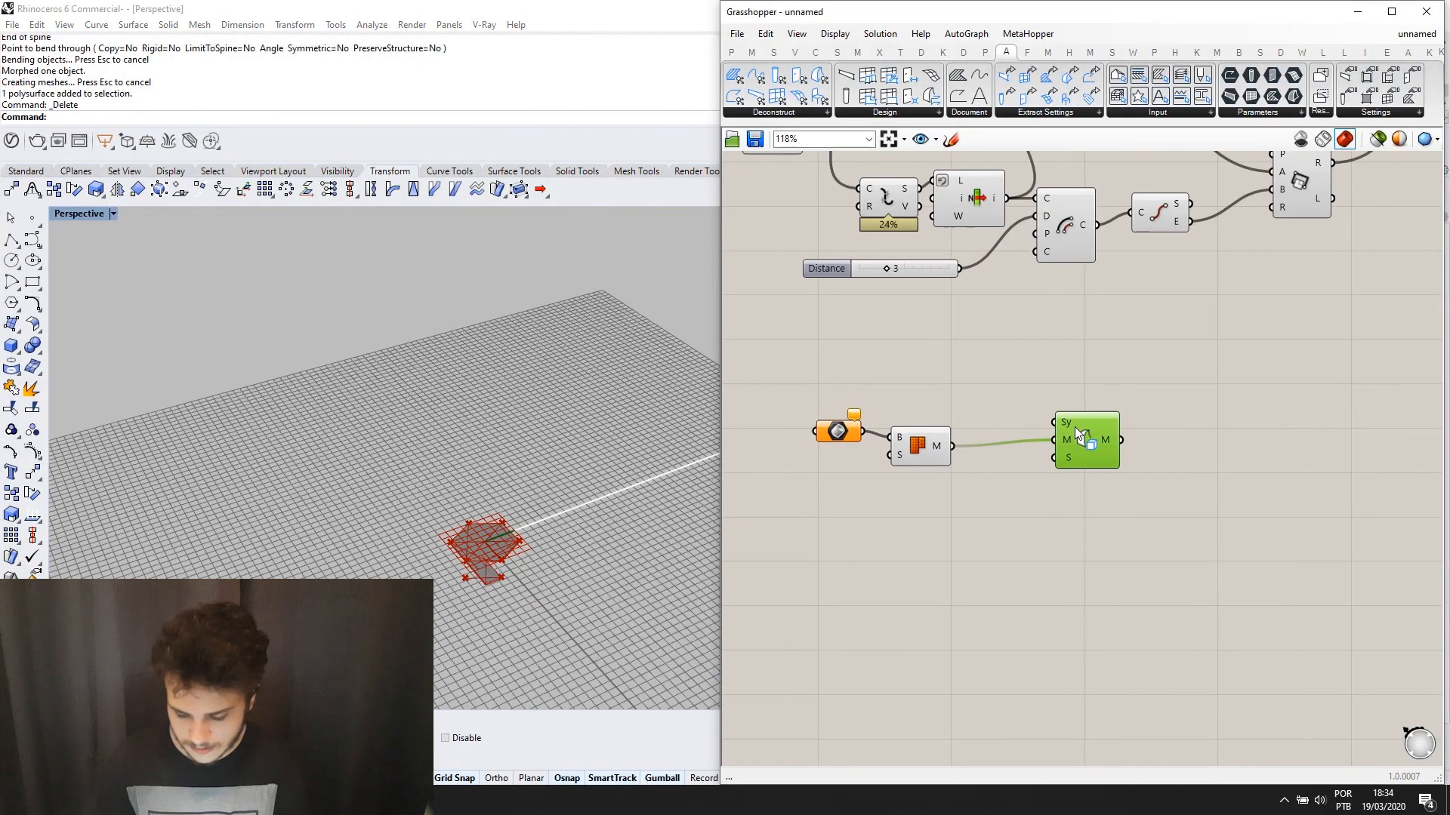
key(Delete)
Place a Curtain Wall Boundary component on the free canvas beside the Mesh Brep component.
scroll(1067, 433, down, 4)
drag(1018, 515, 894, 445)
click(1117, 400)
right_drag(1099, 400, 1042, 405)
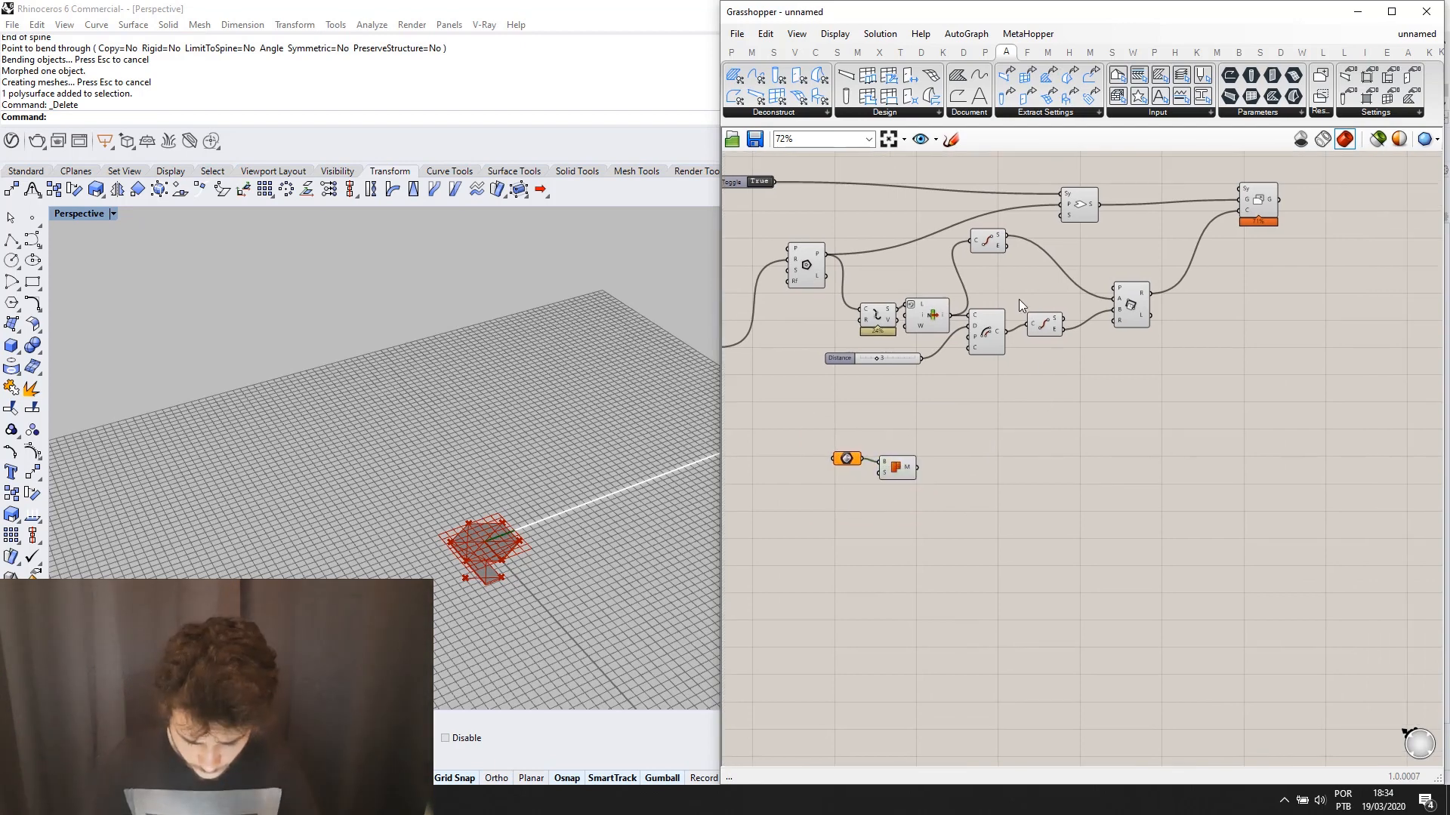
click(909, 111)
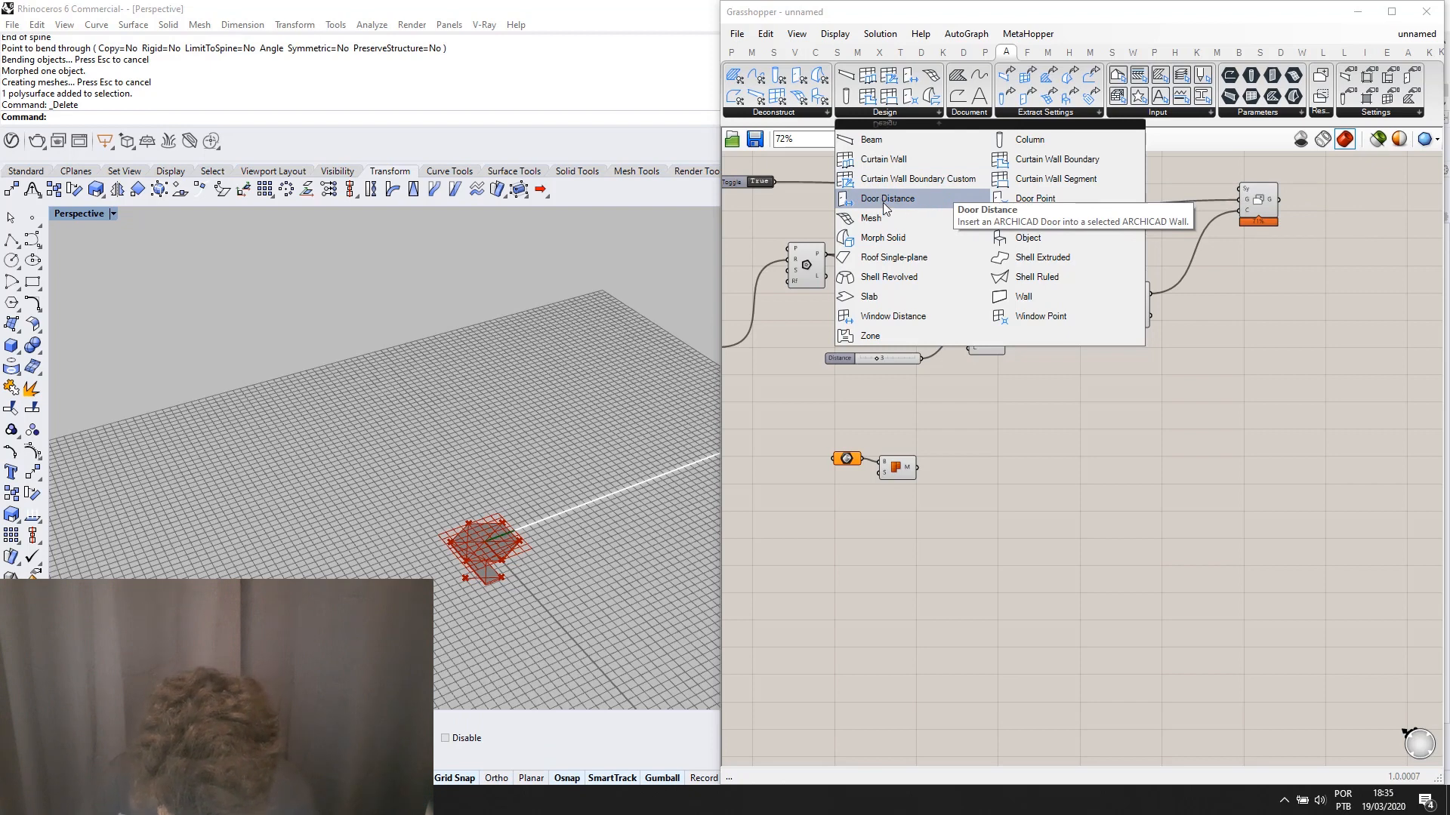
click(1032, 166)
click(1016, 448)
scroll(1016, 448, up, 3)
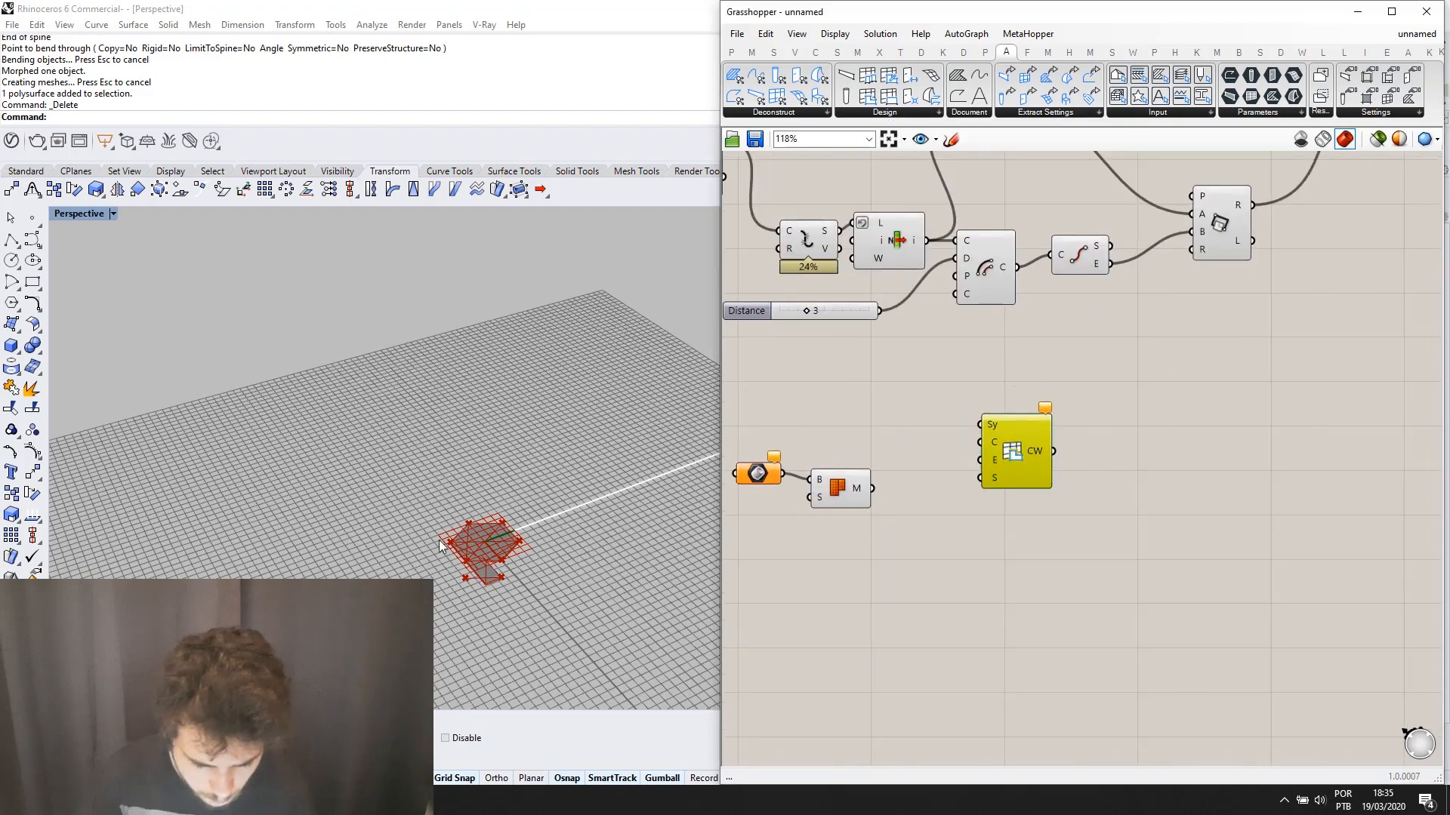
Delete the Brep parameter together with the Mesh Brep component connected to it.
scroll(498, 553, up, 8)
scroll(490, 554, down, 4)
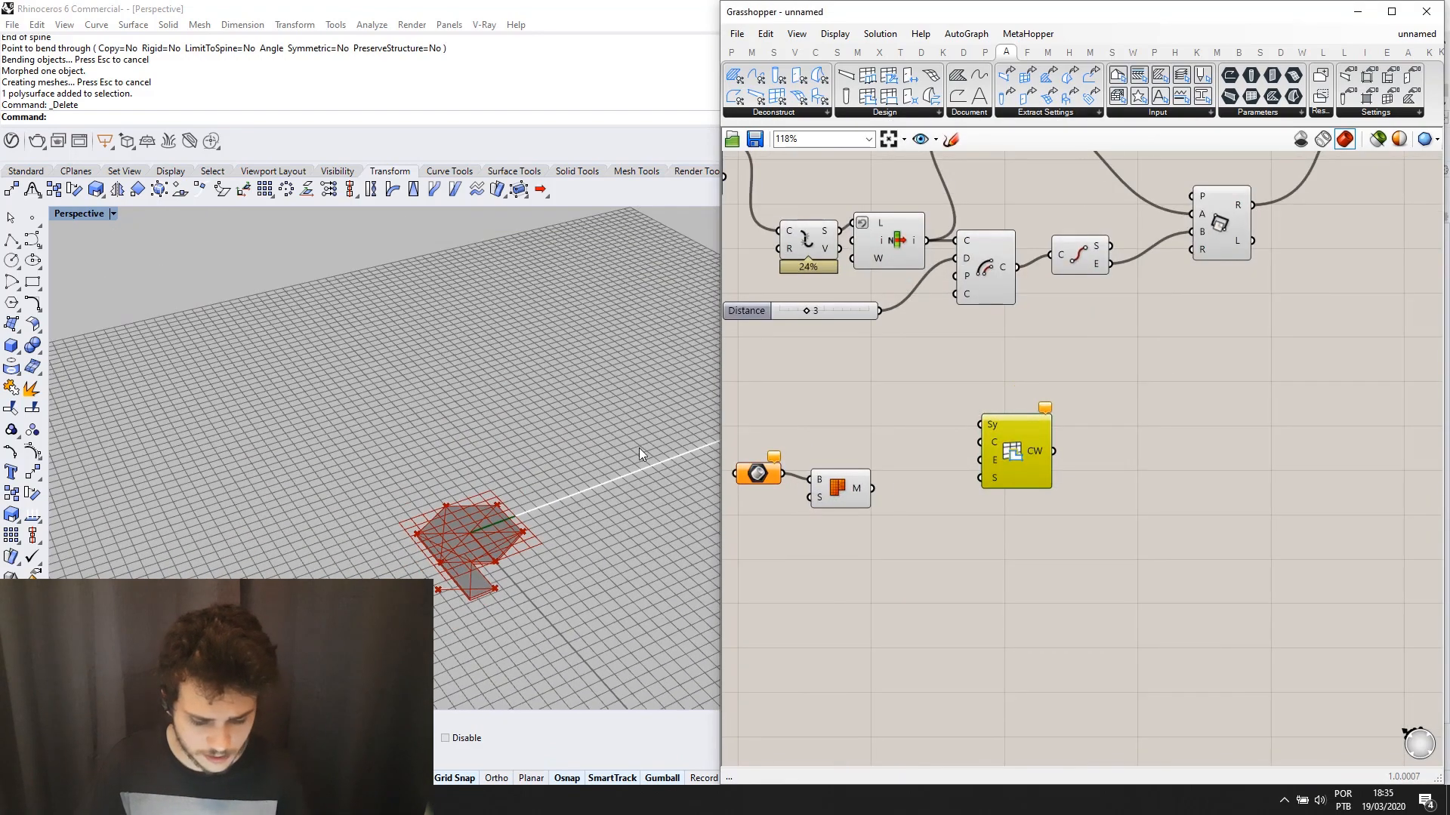
drag(900, 578, 769, 443)
key(Delete)
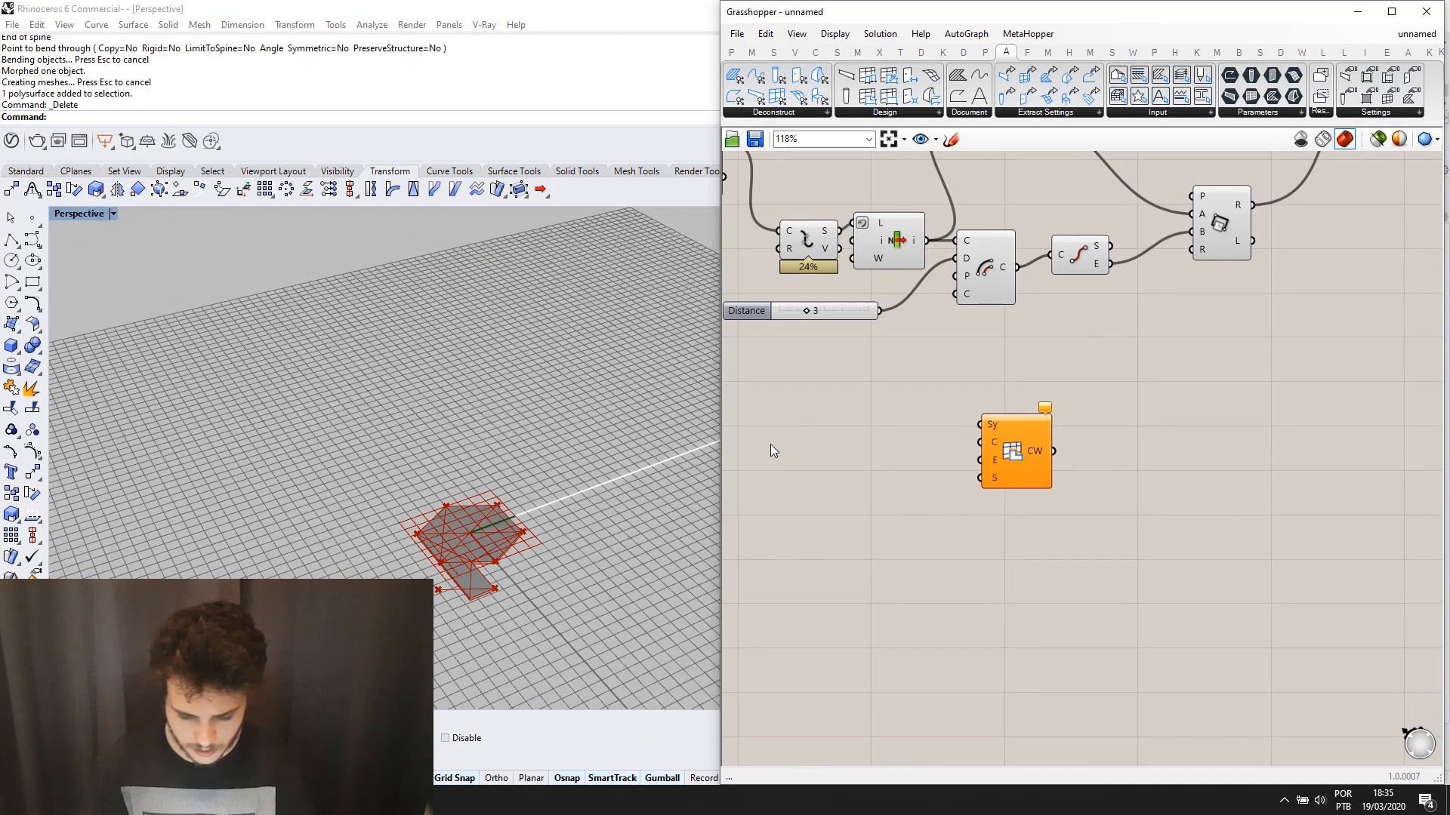
Add a Rectangle component in the spot freed by the Brep components.
double_click(770, 444)
text(rect)
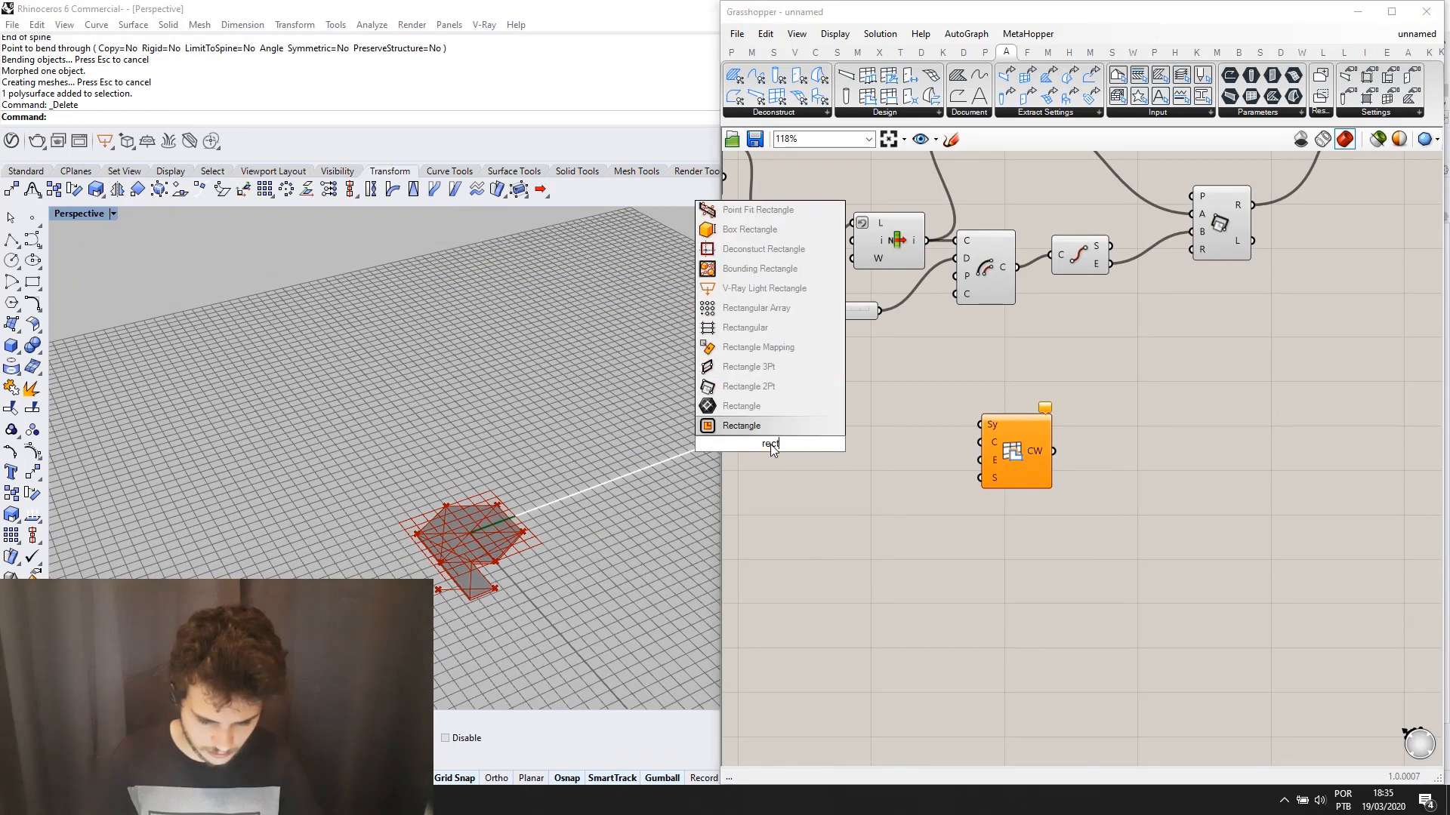
key(Return)
click(770, 444)
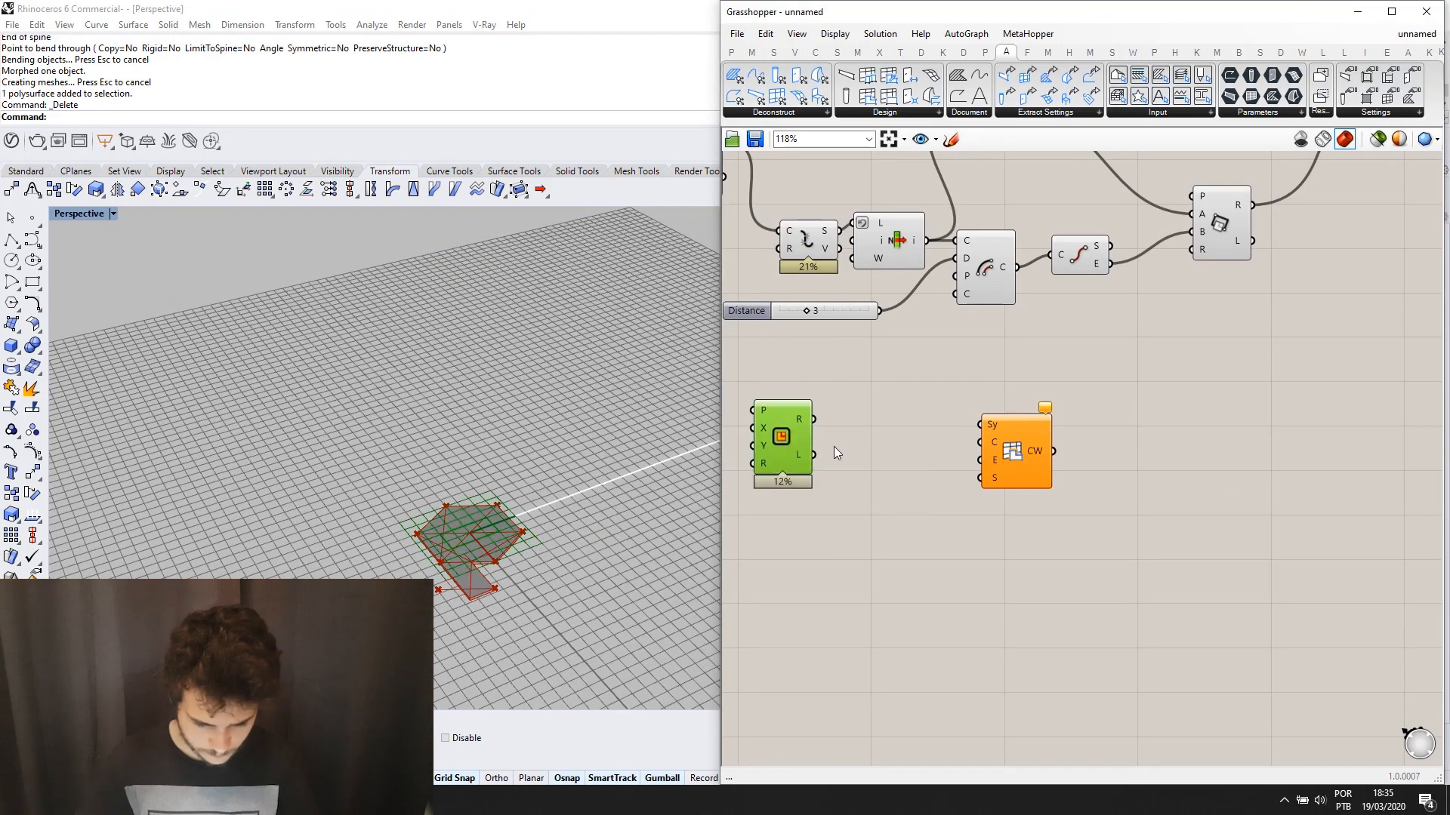
click(835, 459)
scroll(785, 426, up, 2)
click(785, 422)
scroll(649, 523, up, 2)
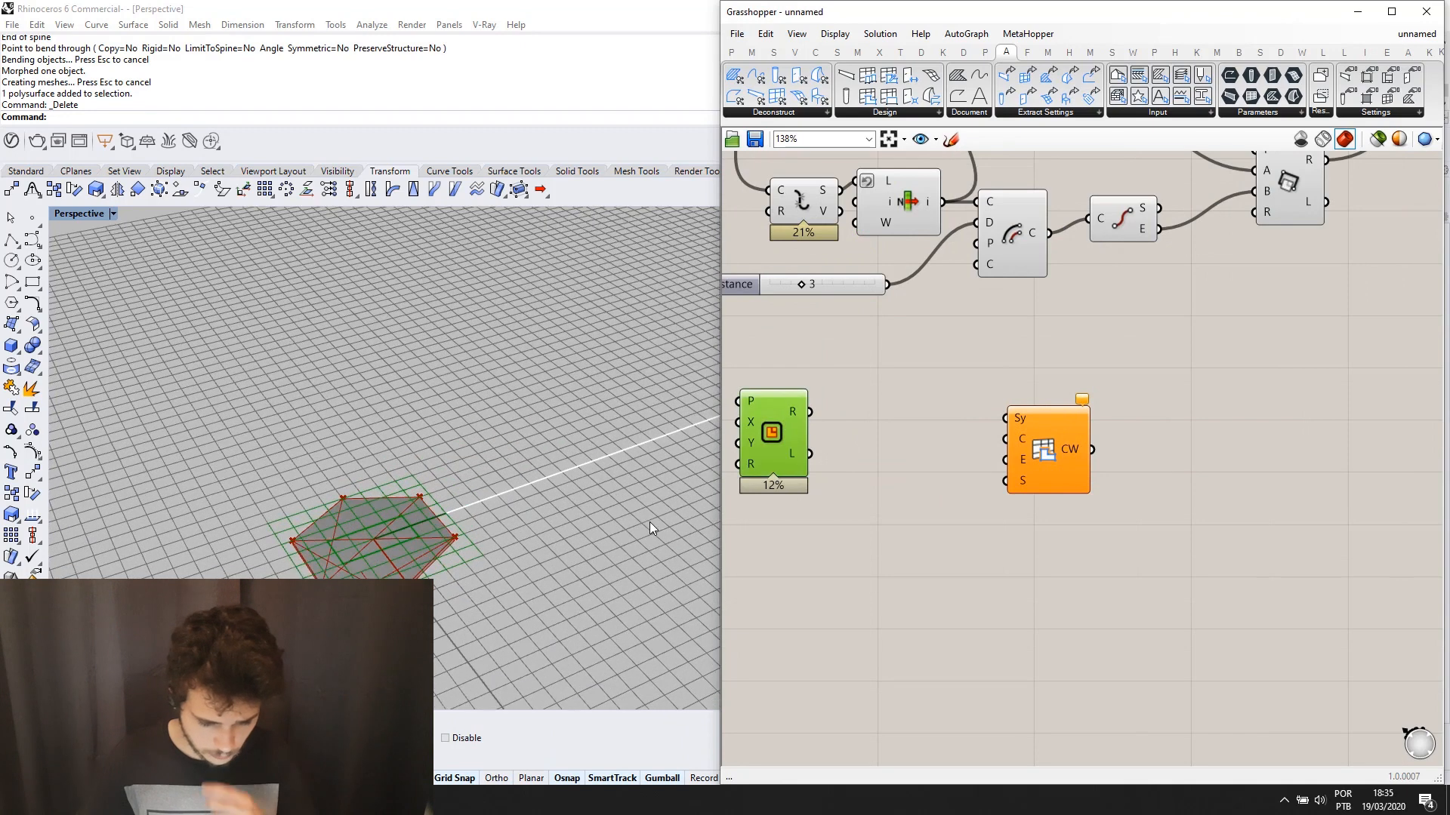
Add a YZ Plane component, place it before the Rectangle component, and wire its plane output into the Rectangle's P input.
double_click(828, 528)
text(yz)
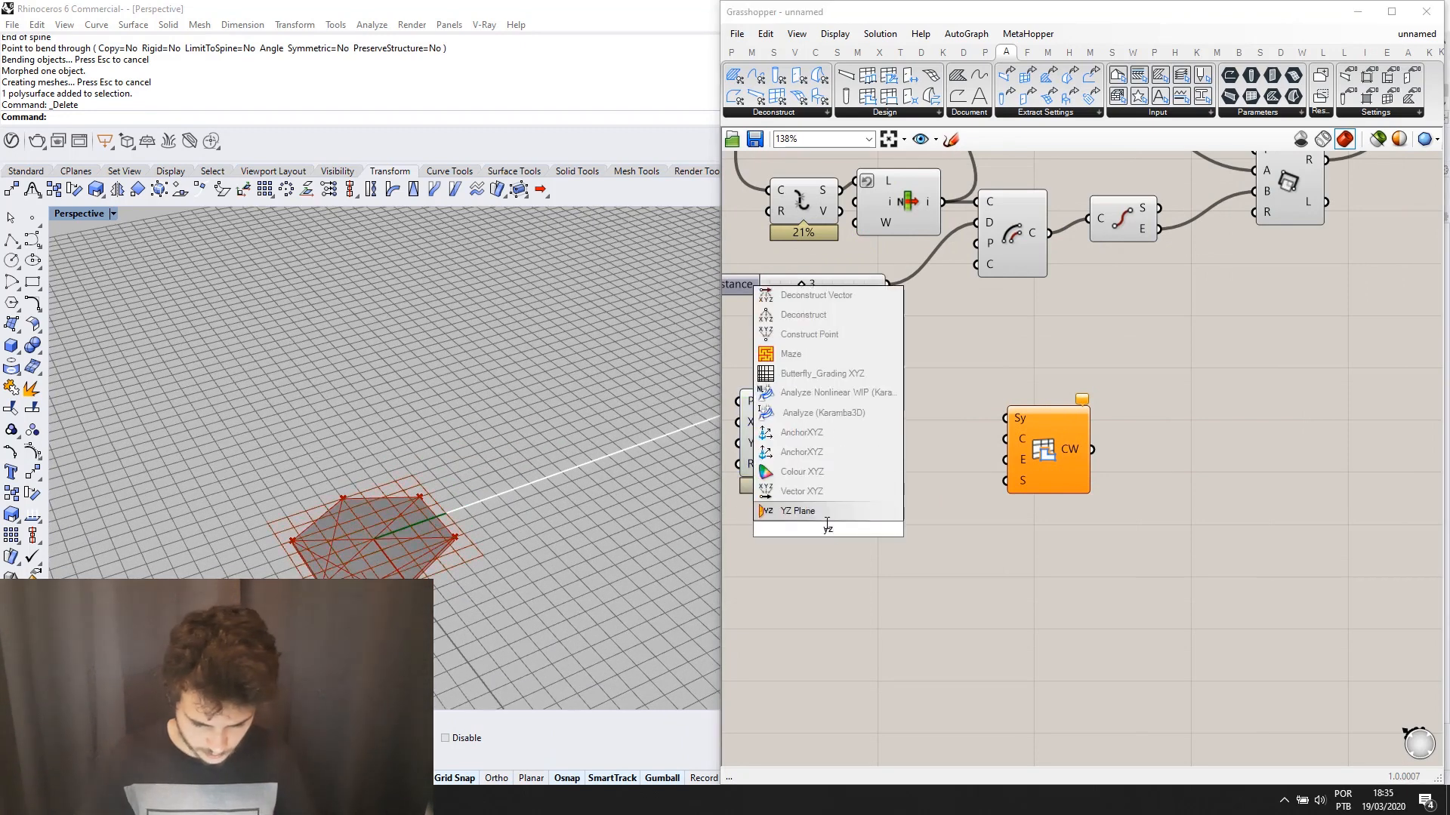
click(832, 512)
scroll(870, 542, down, 3)
drag(866, 535, 801, 469)
click(858, 537)
drag(858, 538, 763, 492)
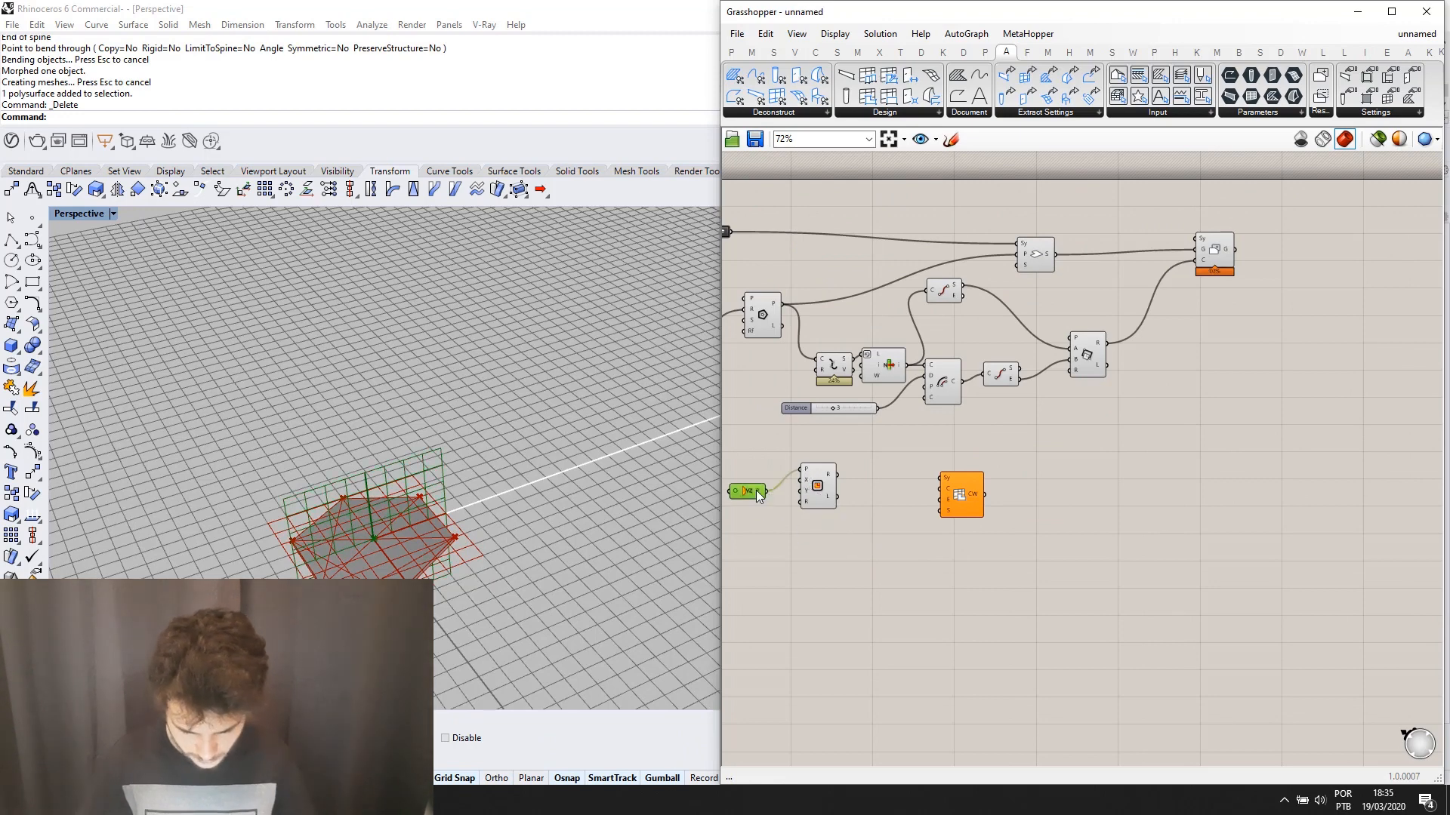
Delete the old hexagonal slab definition and its leftover slider, keeping only the Boolean toggle.
scroll(957, 444, down, 3)
drag(1144, 395, 817, 330)
drag(1201, 441, 863, 299)
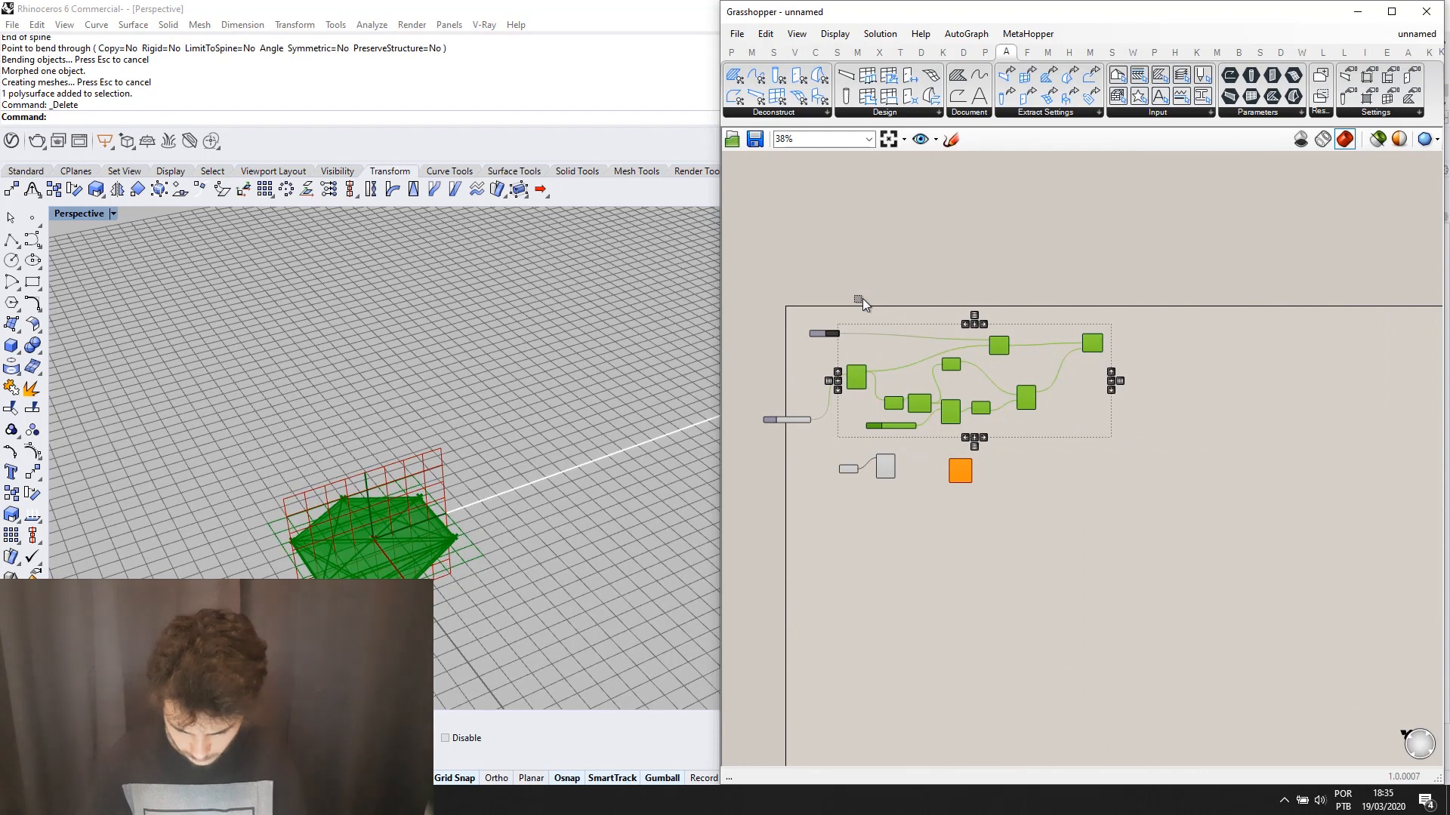
key(Delete)
drag(781, 414, 781, 414)
key(Delete)
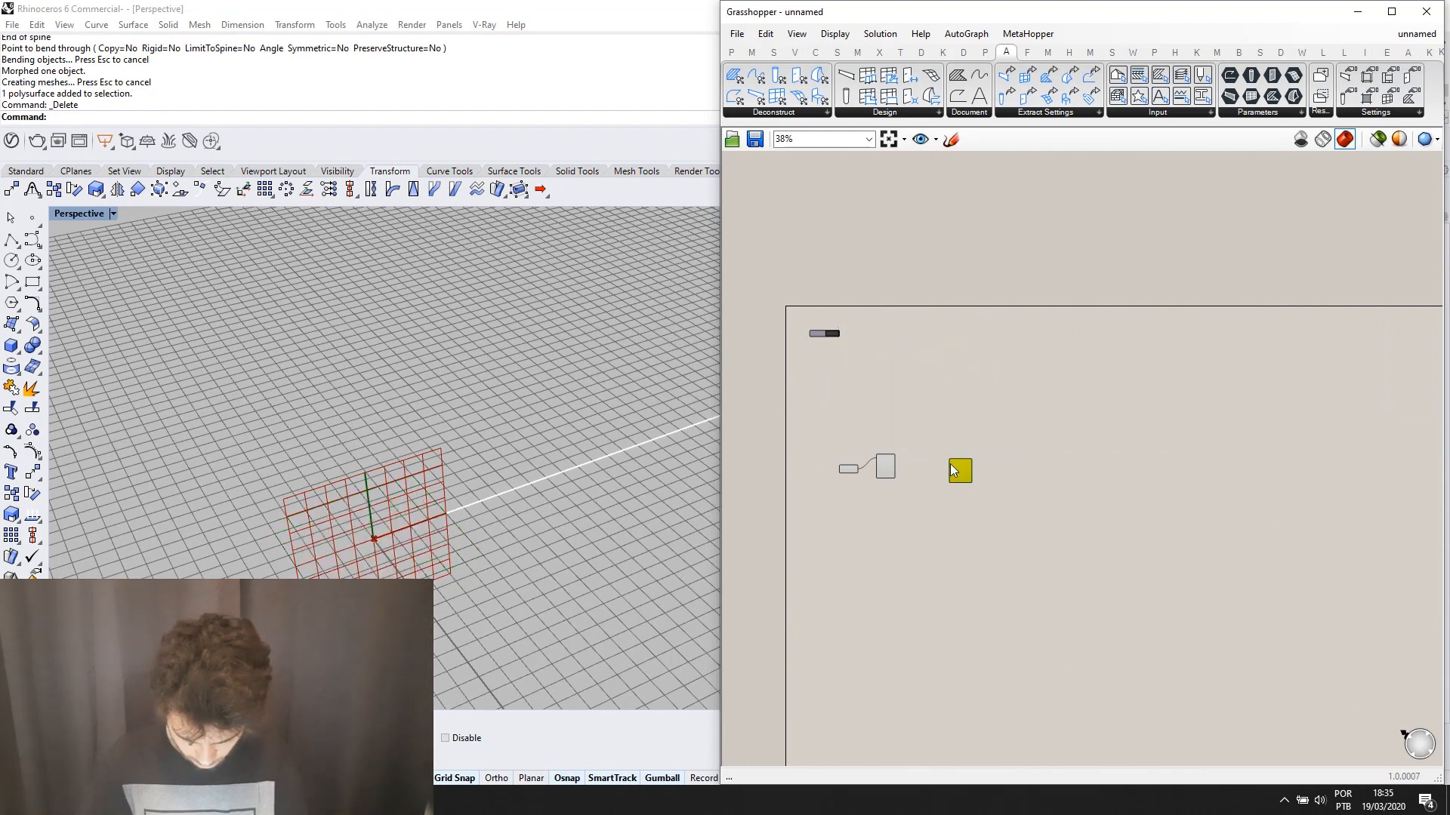
Remove the Curtain Wall Boundary component and move the YZ Plane and Rectangle components up beside the toggle.
scroll(891, 469, up, 1)
drag(934, 495, 895, 326)
scroll(896, 327, up, 6)
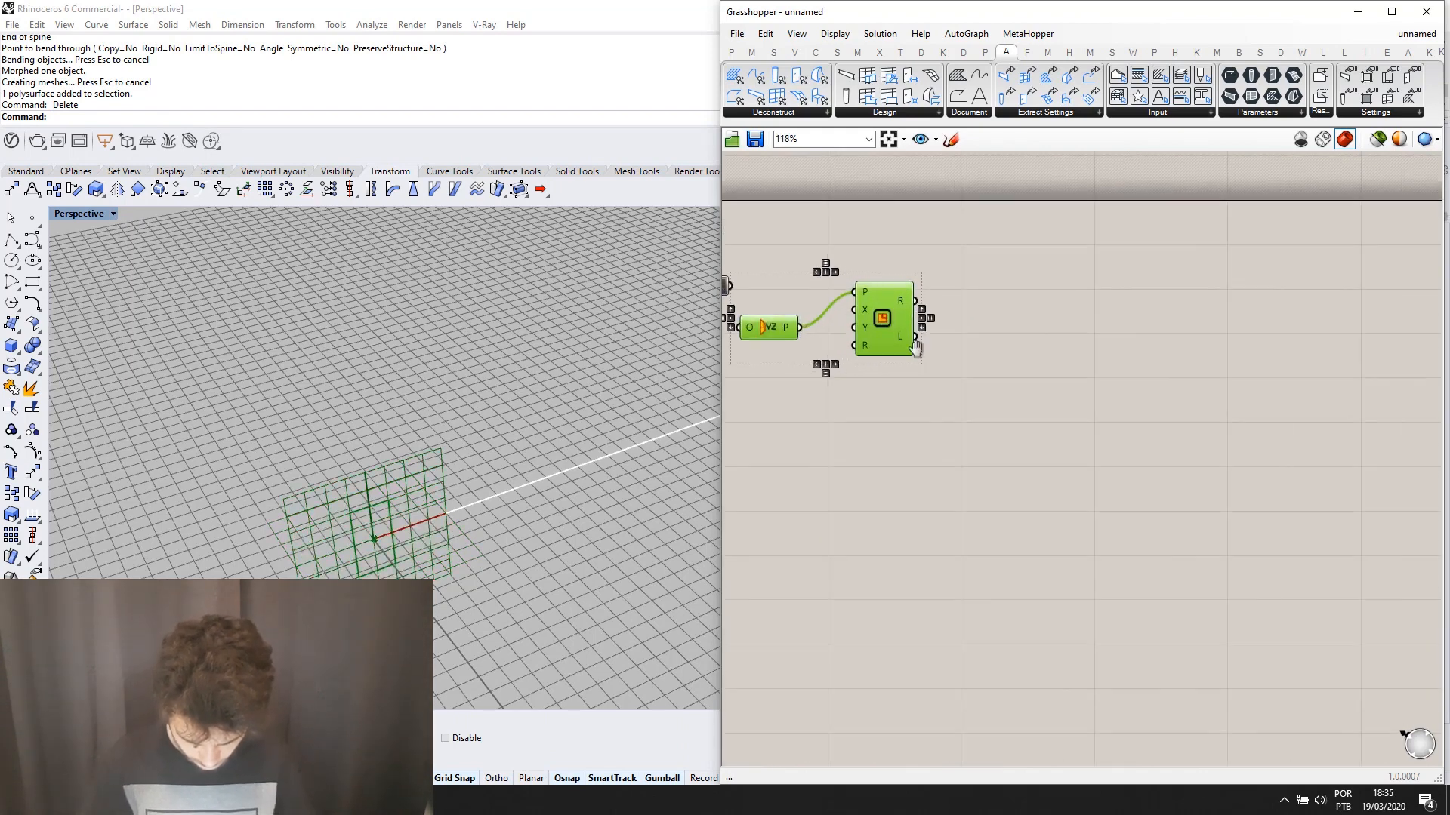
right_drag(823, 315, 977, 364)
click(1042, 481)
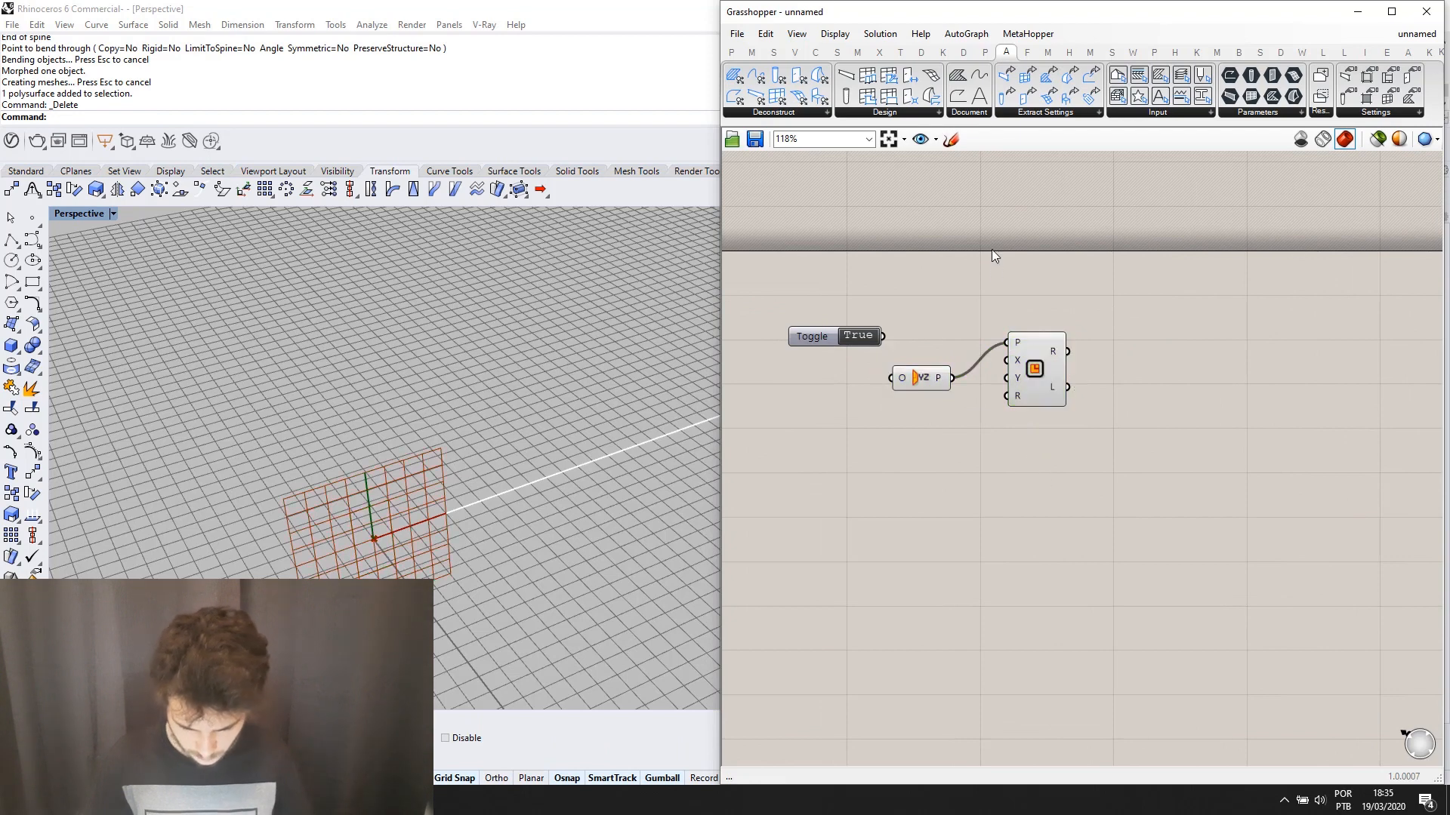
click(891, 112)
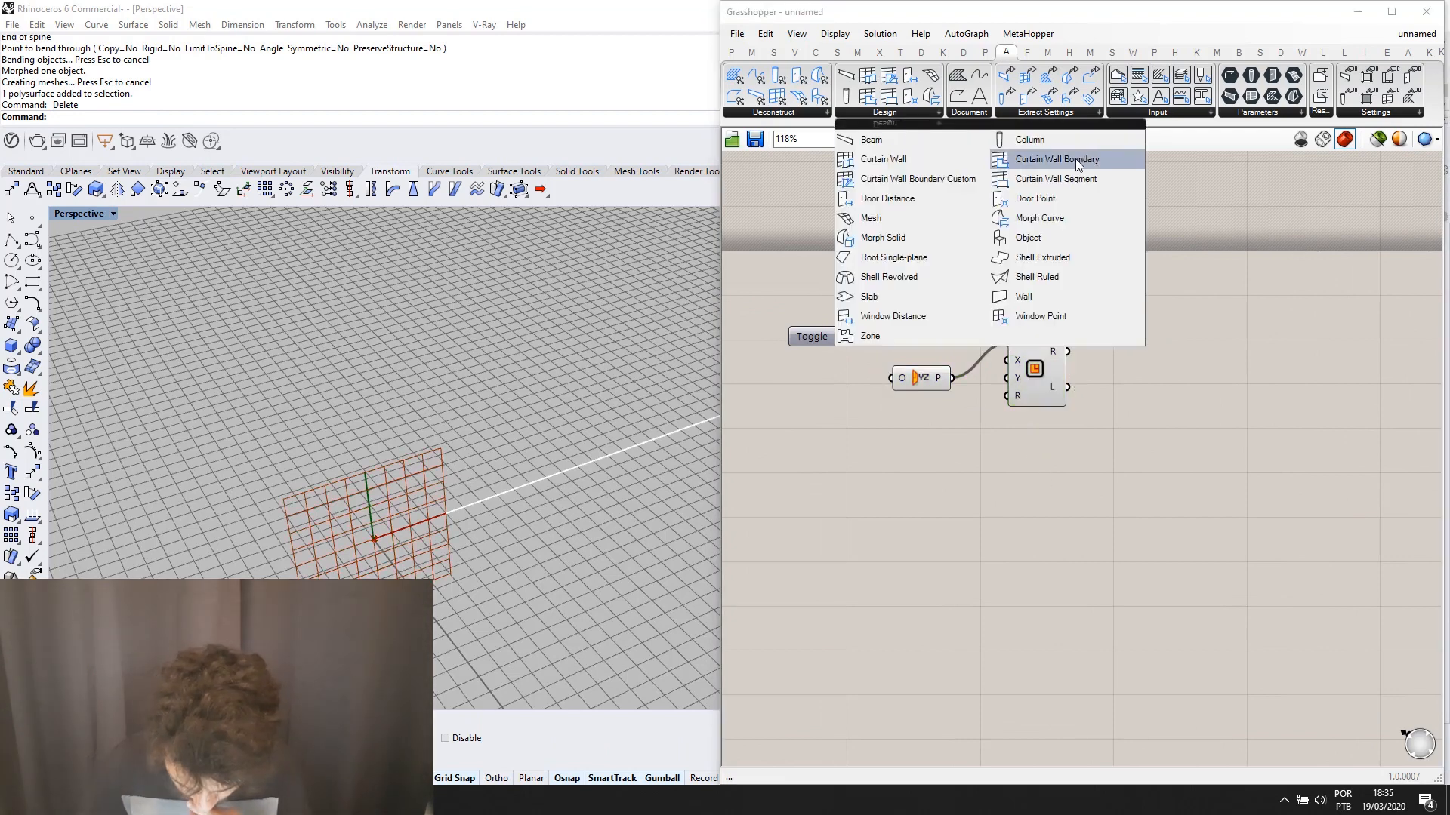
drag(953, 180, 1134, 267)
key(ctrl+z)
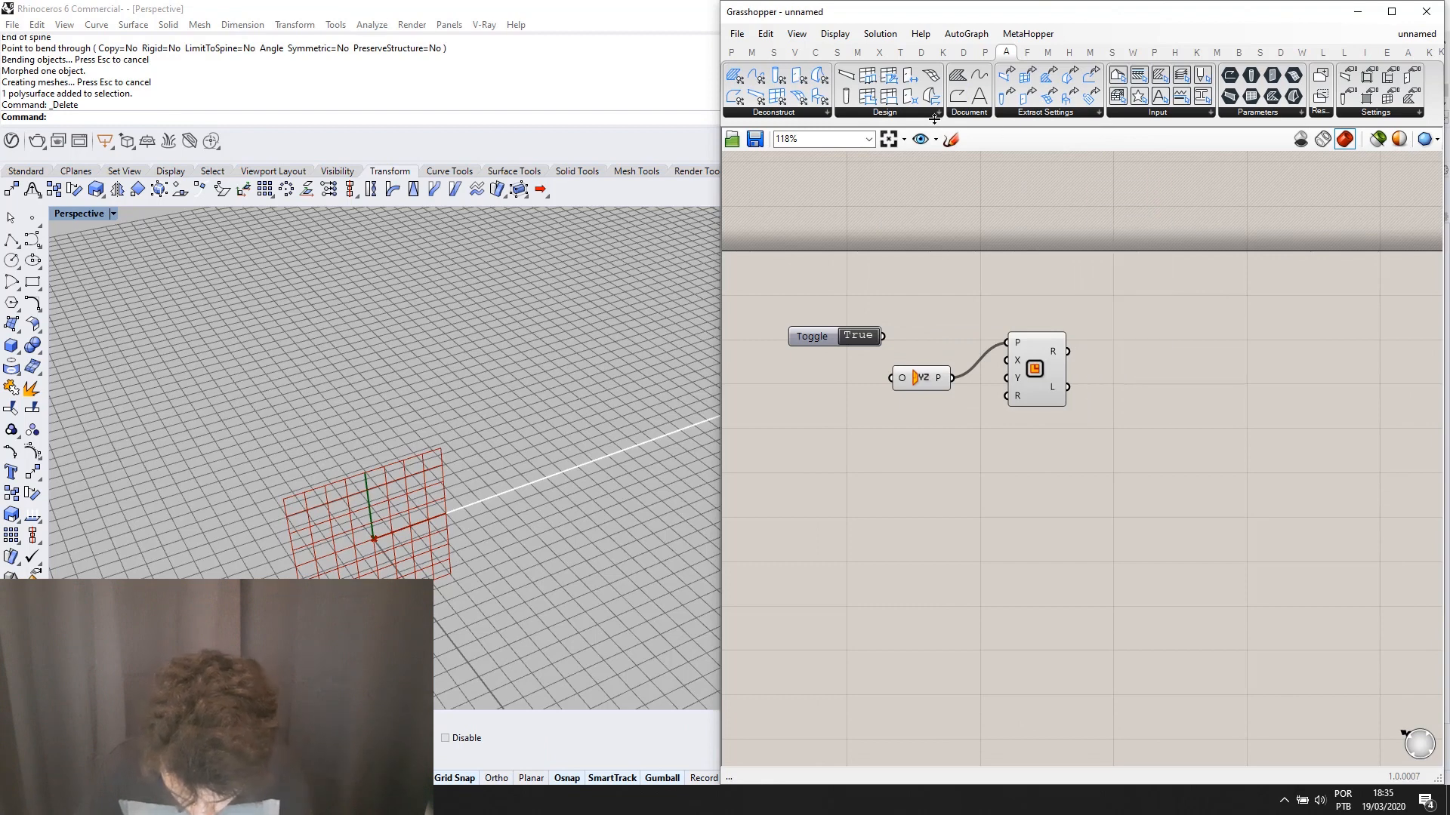
Place a Curtain Wall Boundary component, wiring the Rectangle's R output into its C input and the True toggle into its Sy input.
click(927, 113)
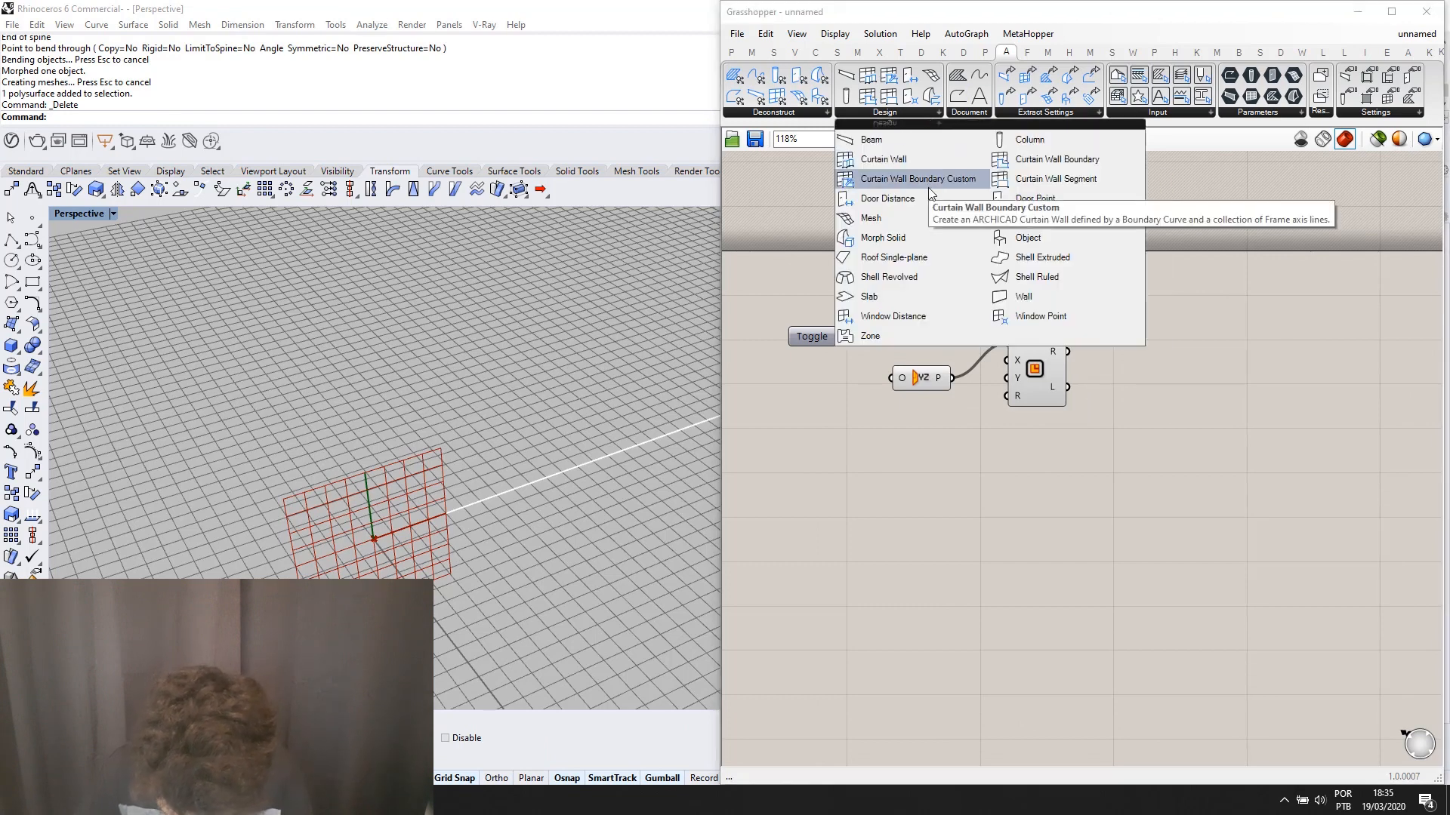
drag(1057, 159, 1086, 376)
scroll(1117, 321, up, 2)
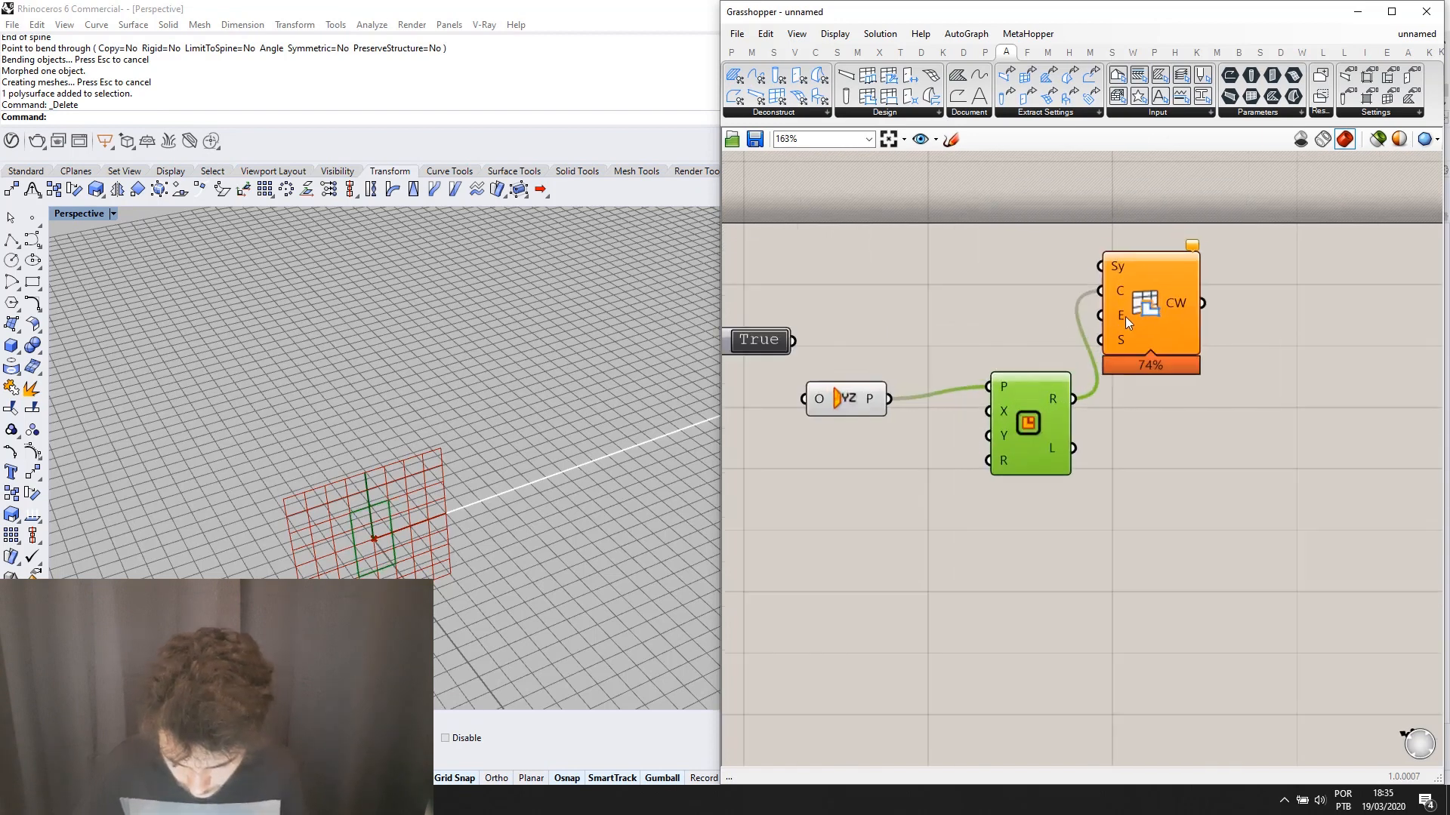
click(868, 340)
drag(808, 348, 1128, 275)
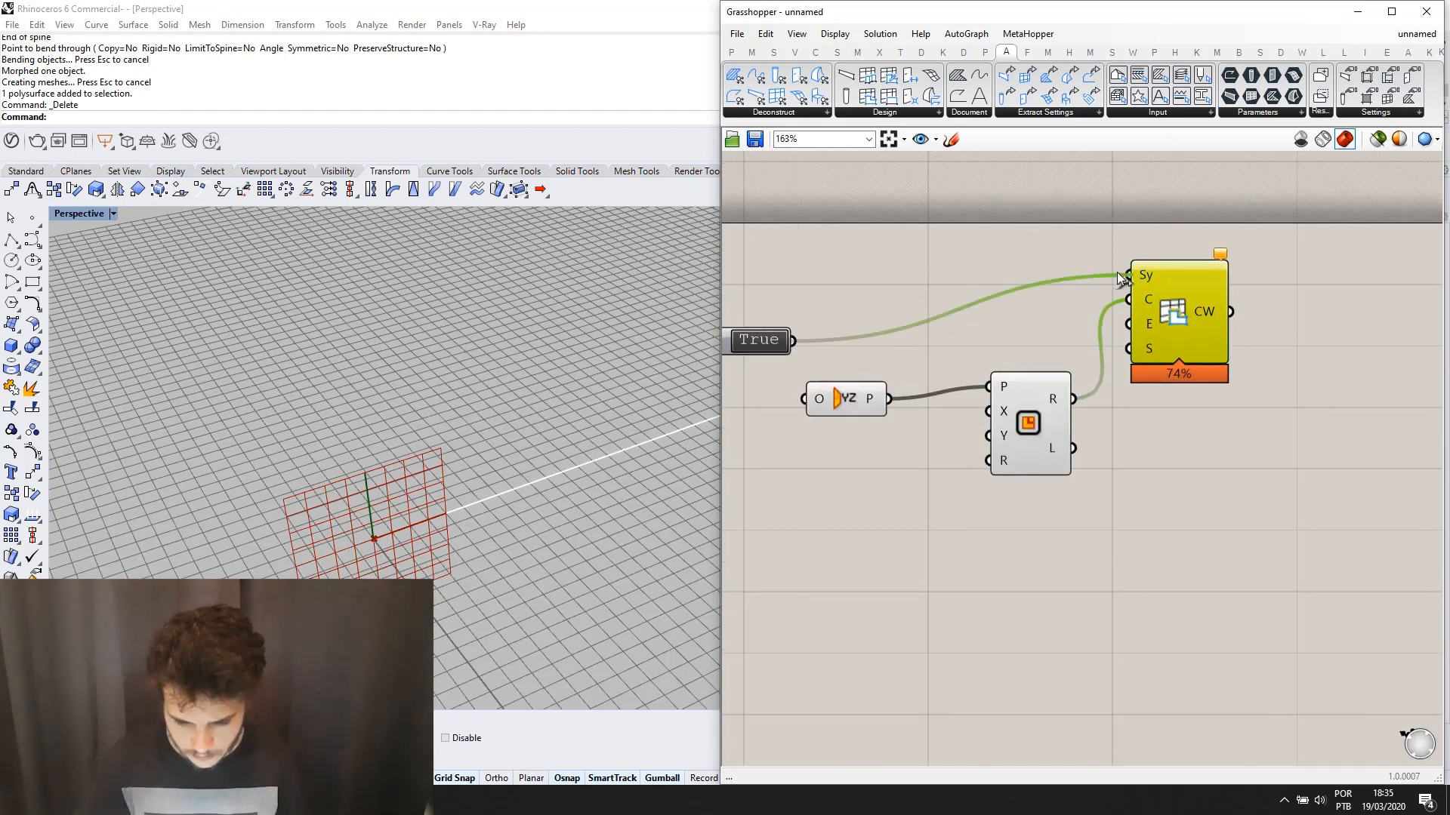
Examine the rectangle's orientation in the Rhino viewport and the description of the curtain wall's External Side (E) input.
scroll(1142, 323, up, 2)
scroll(1140, 321, up, 3)
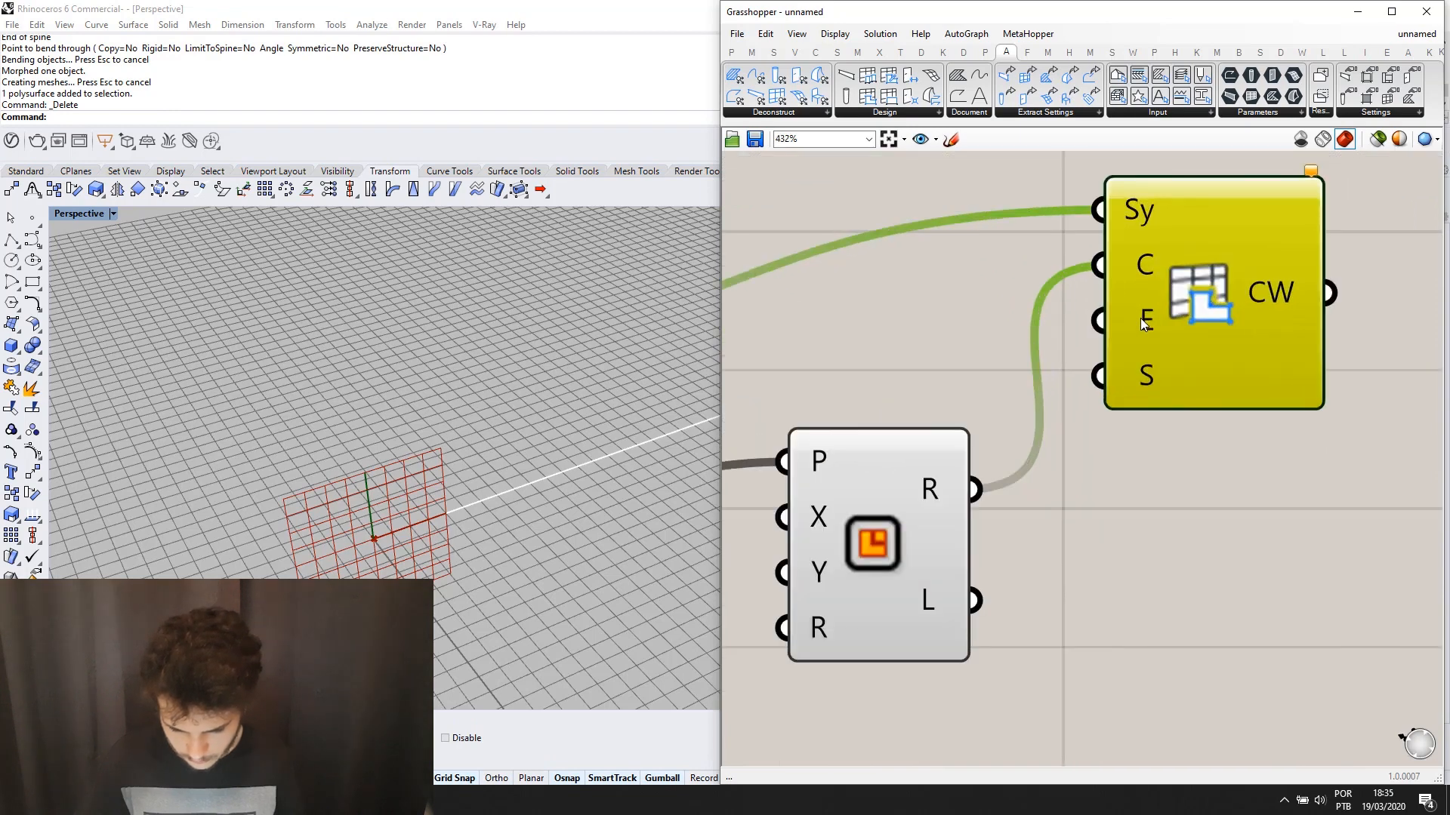
scroll(1140, 318, down, 3)
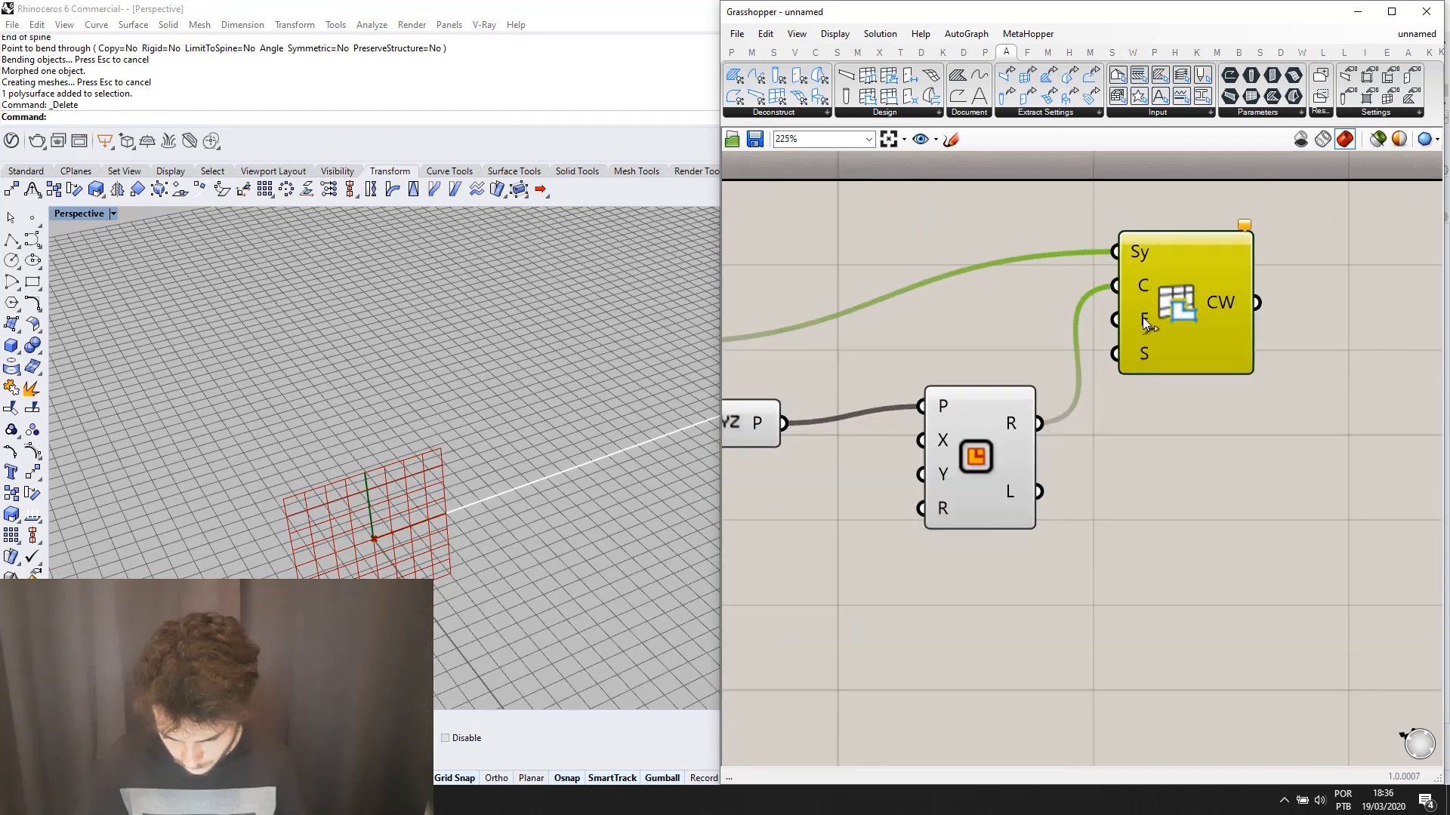
scroll(1185, 491, down, 3)
click(1002, 469)
scroll(462, 604, up, 4)
right_drag(468, 545, 519, 520)
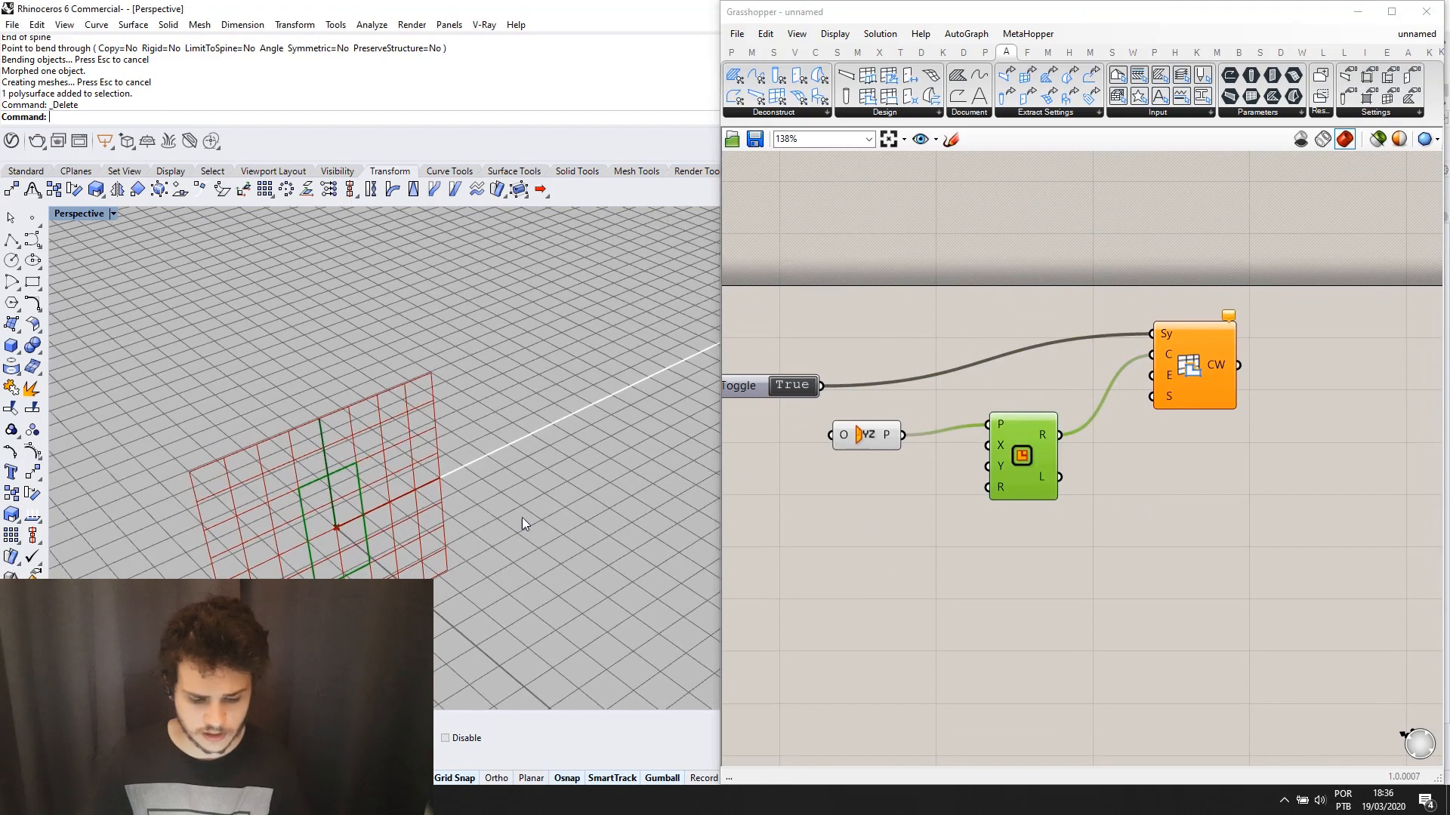
scroll(1207, 424, up, 1)
right_drag(1171, 395, 1235, 382)
scroll(1235, 383, up, 1)
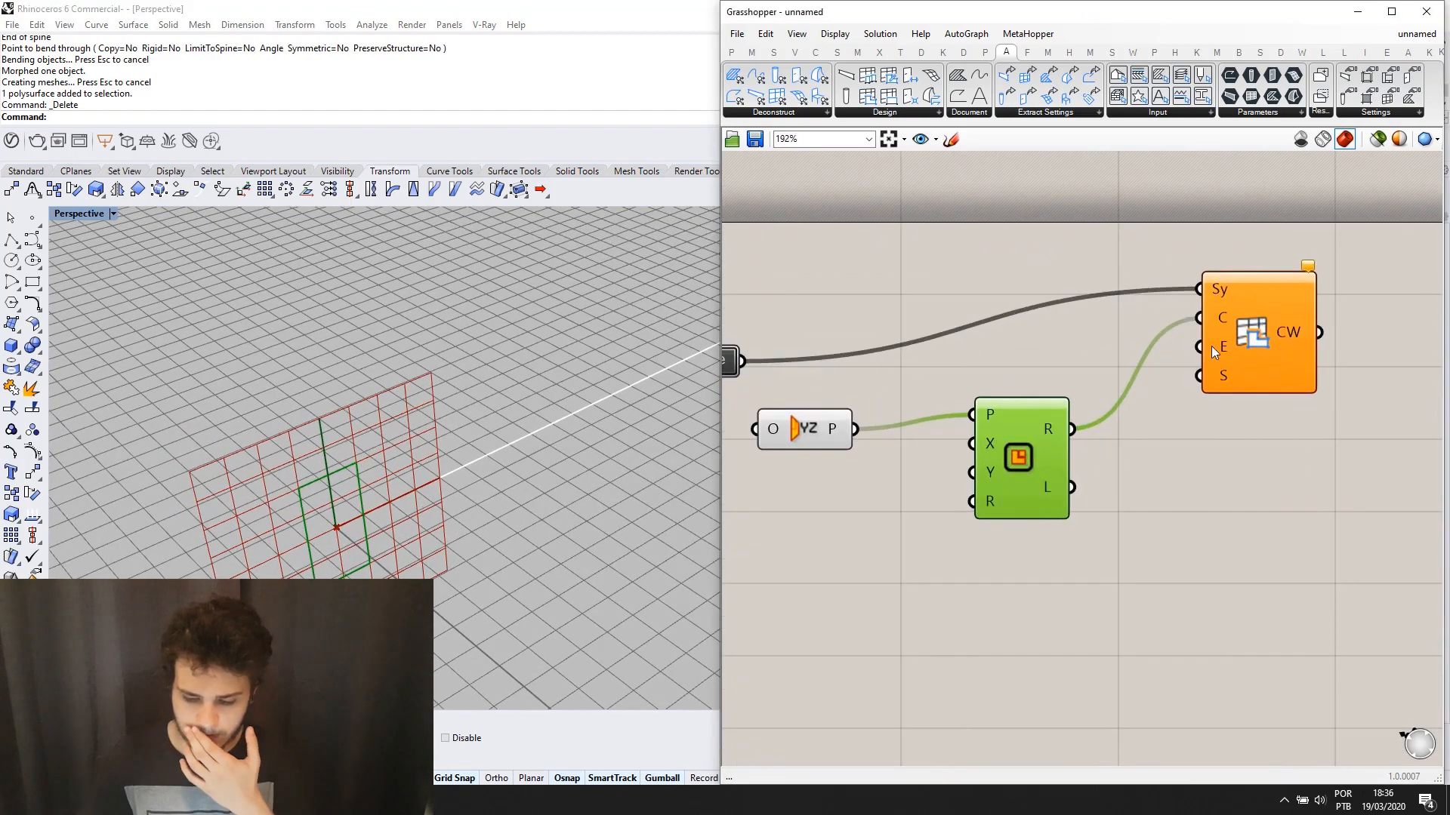
mouse_move(1219, 346)
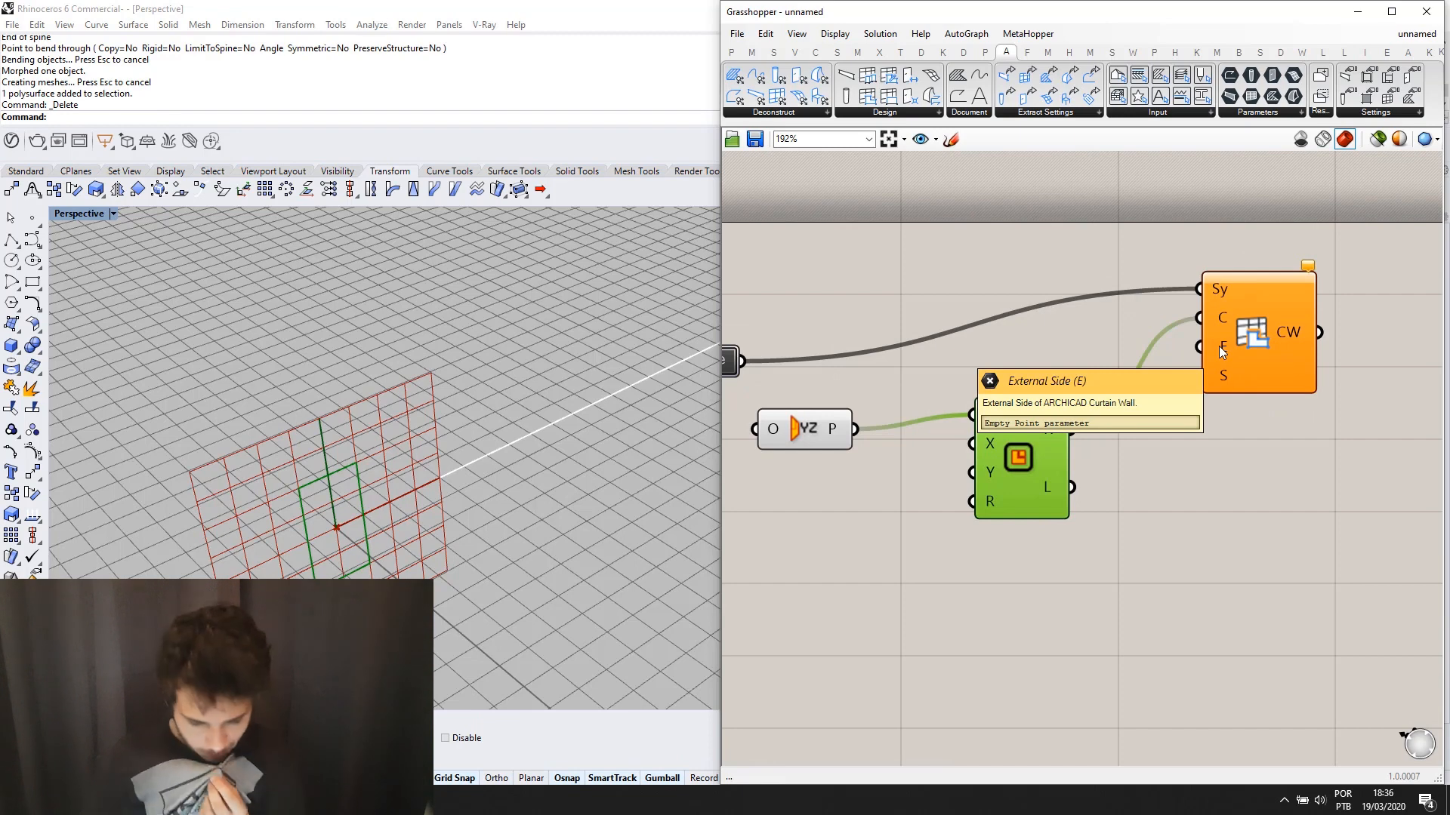
scroll(1219, 346, down, 1)
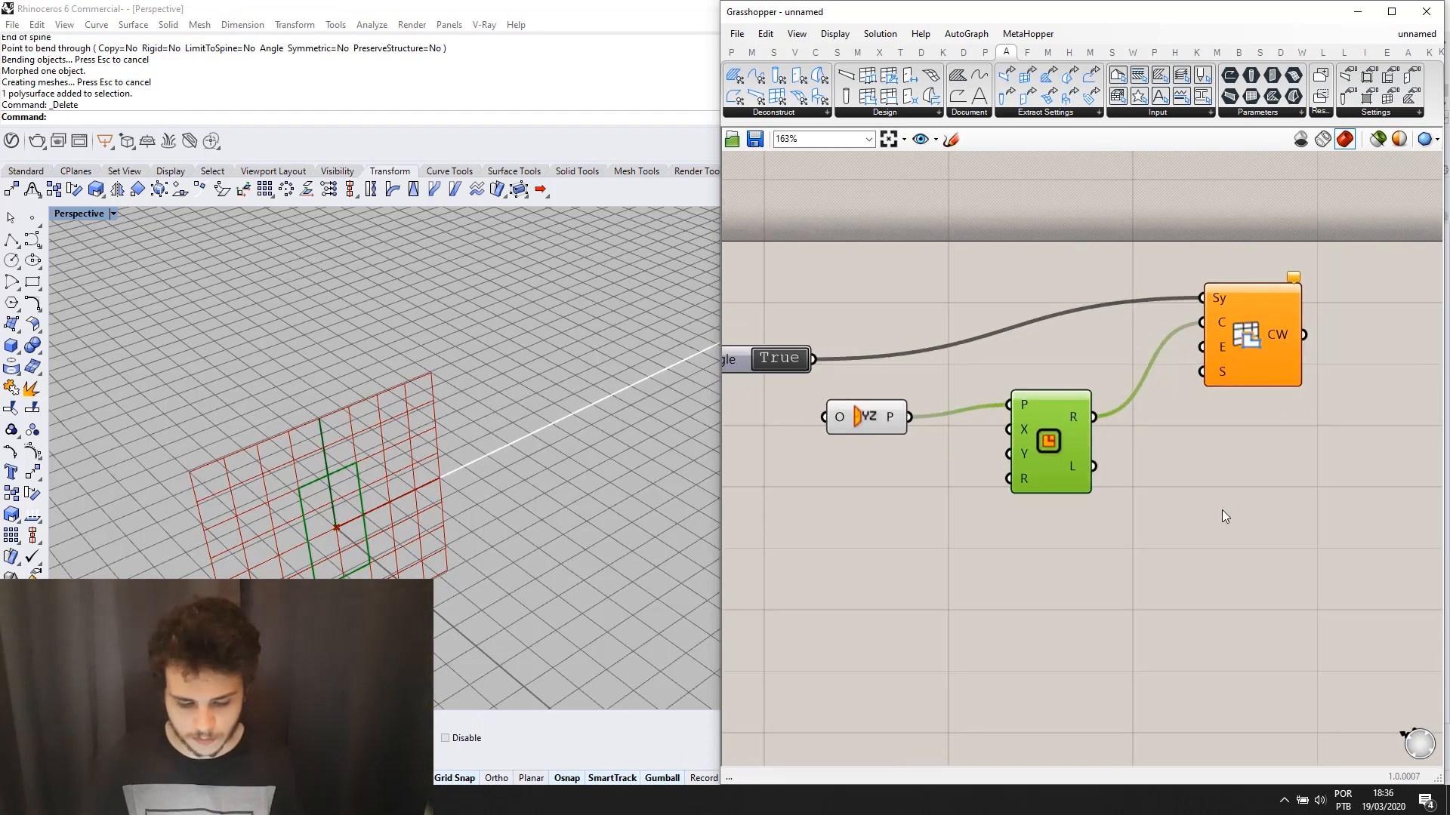
Move the Rectangle component closer to YZ Plane and add an Area component fed by the Rectangle's R output.
scroll(1223, 510, down, 2)
scroll(1095, 480, up, 2)
drag(1121, 546, 950, 408)
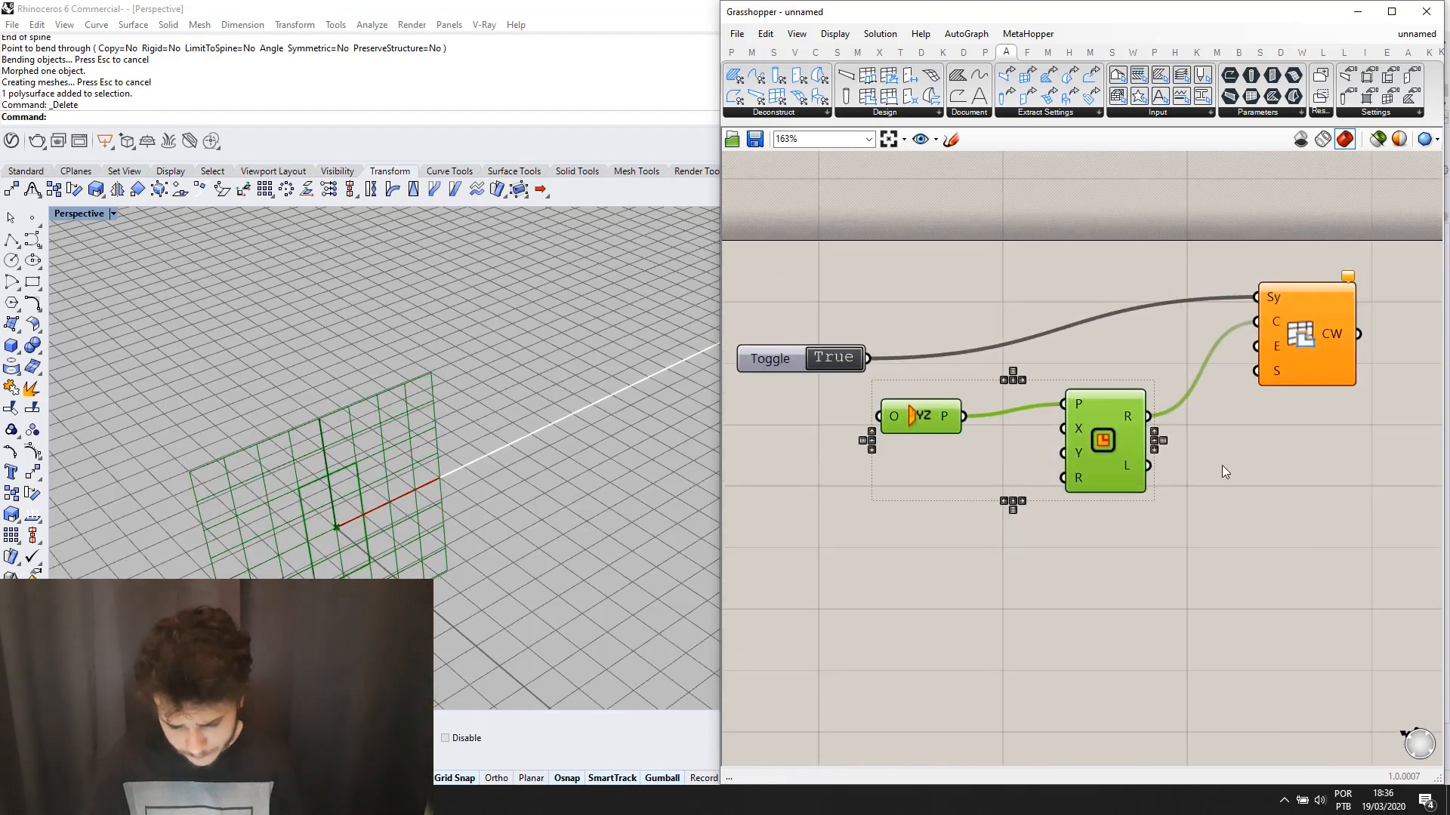
click(1208, 479)
drag(1096, 433, 1074, 433)
double_click(1202, 496)
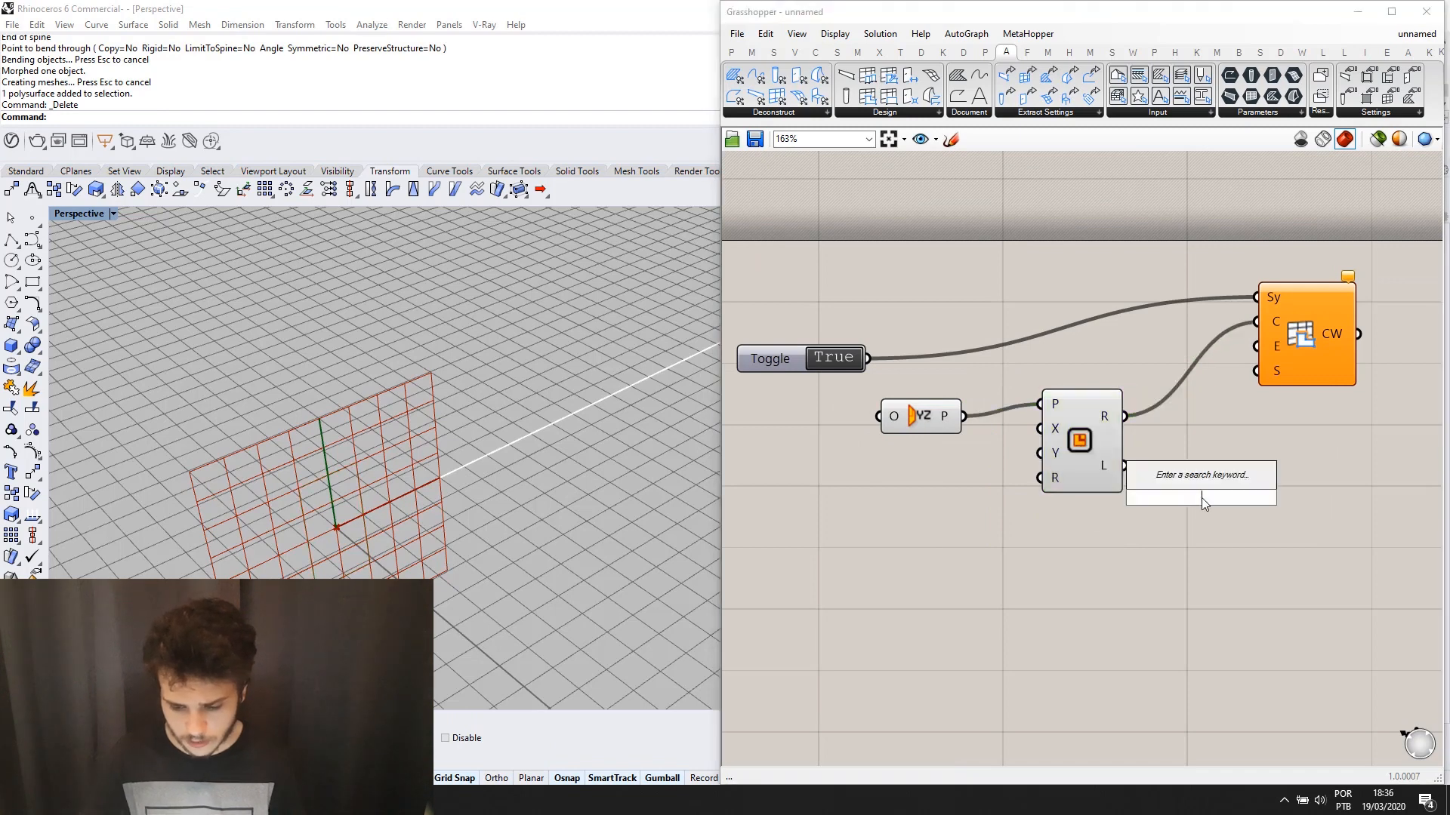
text(area)
key(Return)
mouse_move(1185, 482)
mouse_down()
mouse_move(1172, 456)
mouse_move(1194, 456)
mouse_move(1207, 498)
mouse_up()
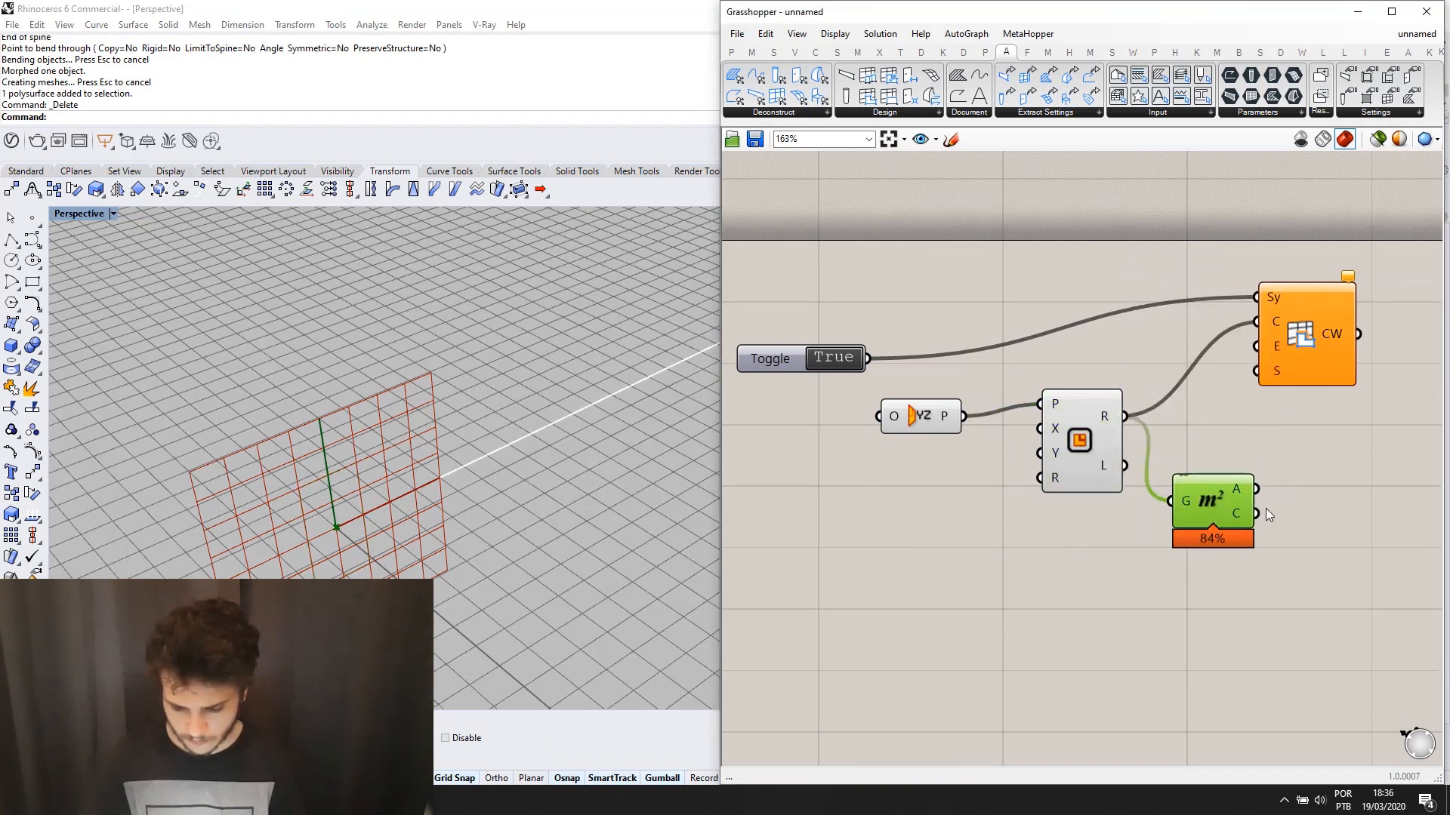
Shift the Area component down and add a Move component, wiring Area's C output into Move's G input.
click(589, 511)
right_drag(589, 511, 614, 497)
right_drag(1196, 533, 1021, 491)
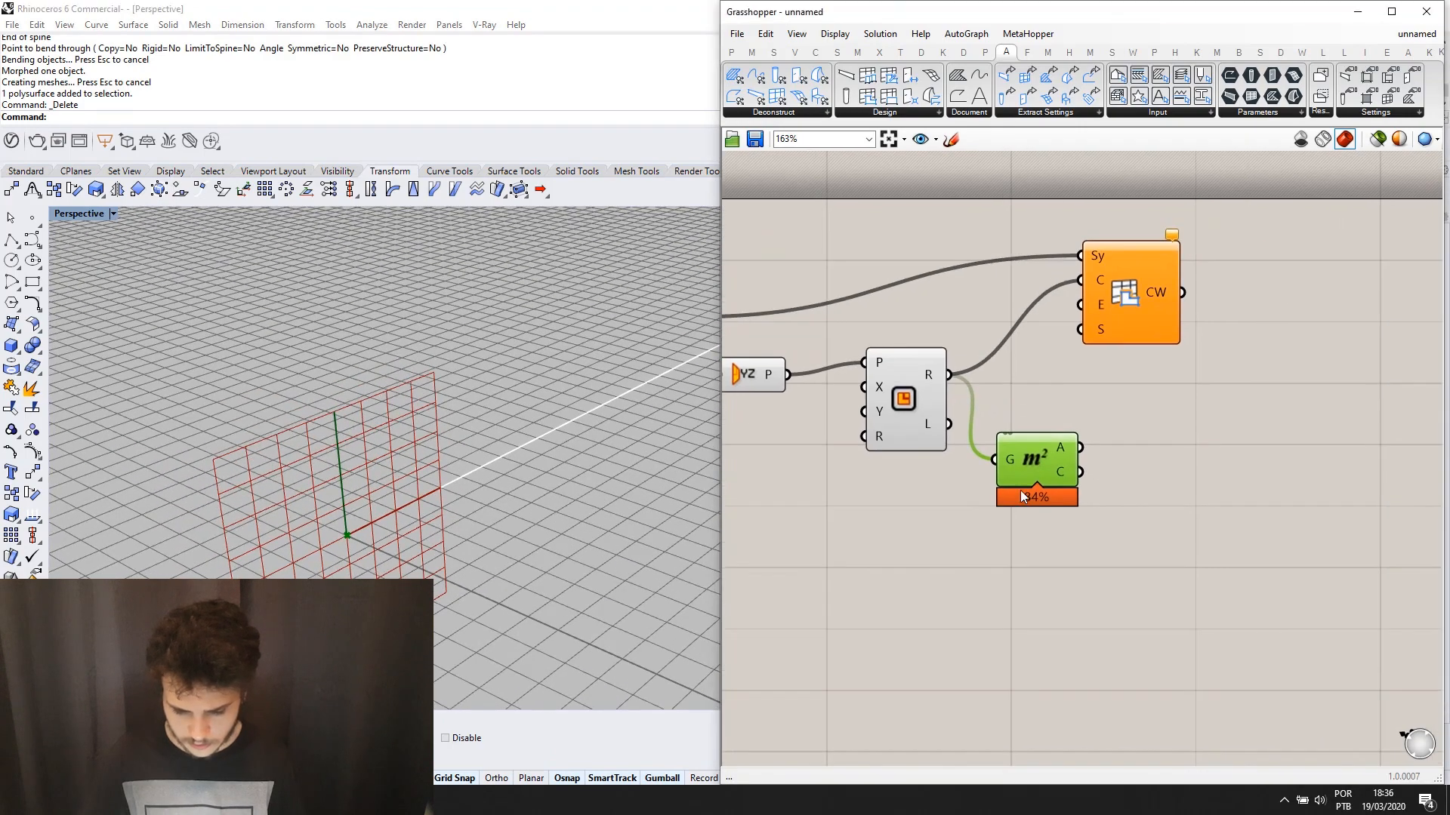
drag(1016, 463, 1072, 521)
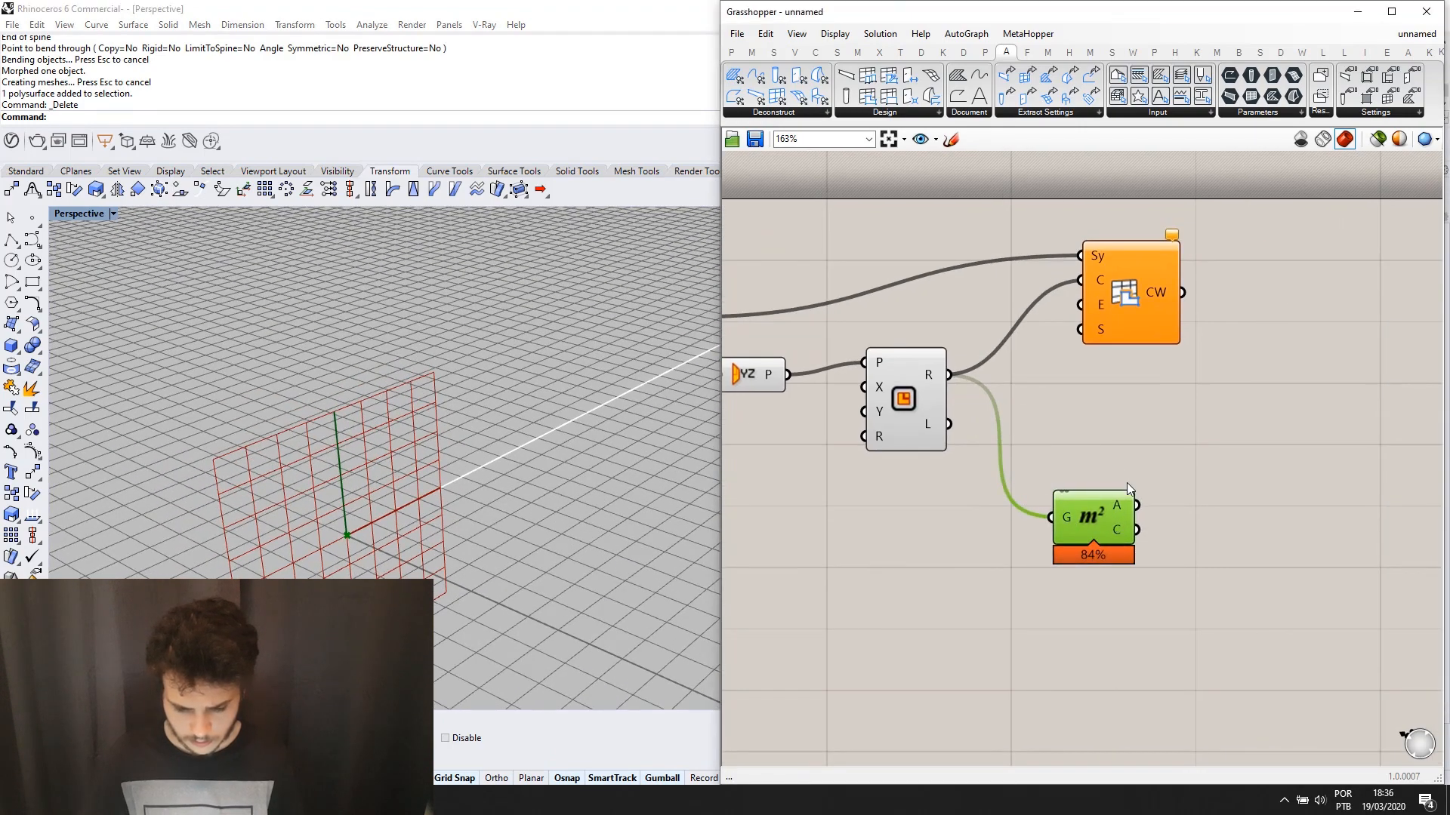
double_click(1121, 456)
text(move)
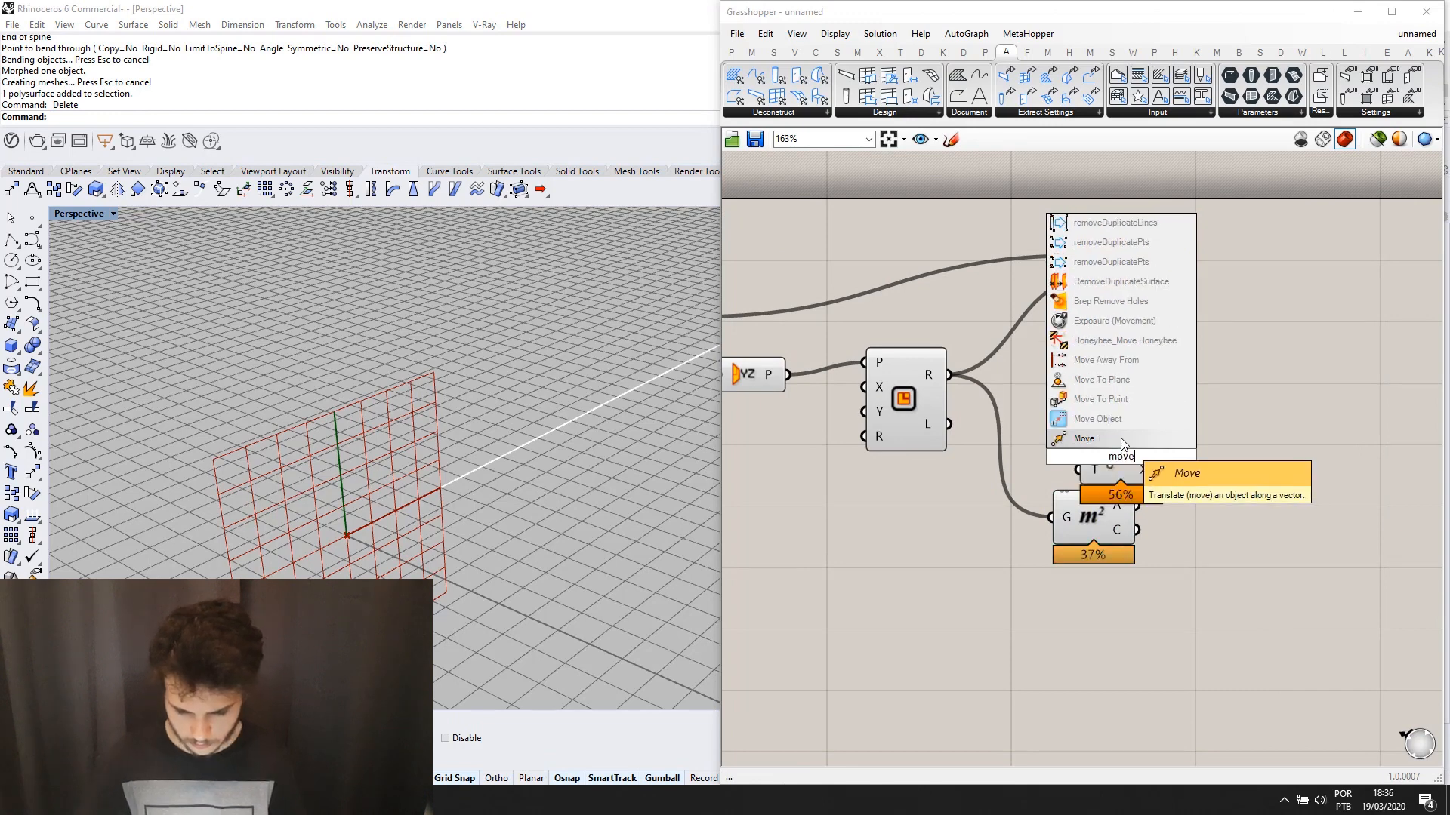
click(1121, 438)
drag(1130, 466, 1234, 546)
drag(1138, 530, 1197, 528)
Try a Unit Y vector as the Move component's T input, checking the moved point against the rectangle, and delete the vector.
click(1110, 606)
double_click(1110, 606)
text(y)
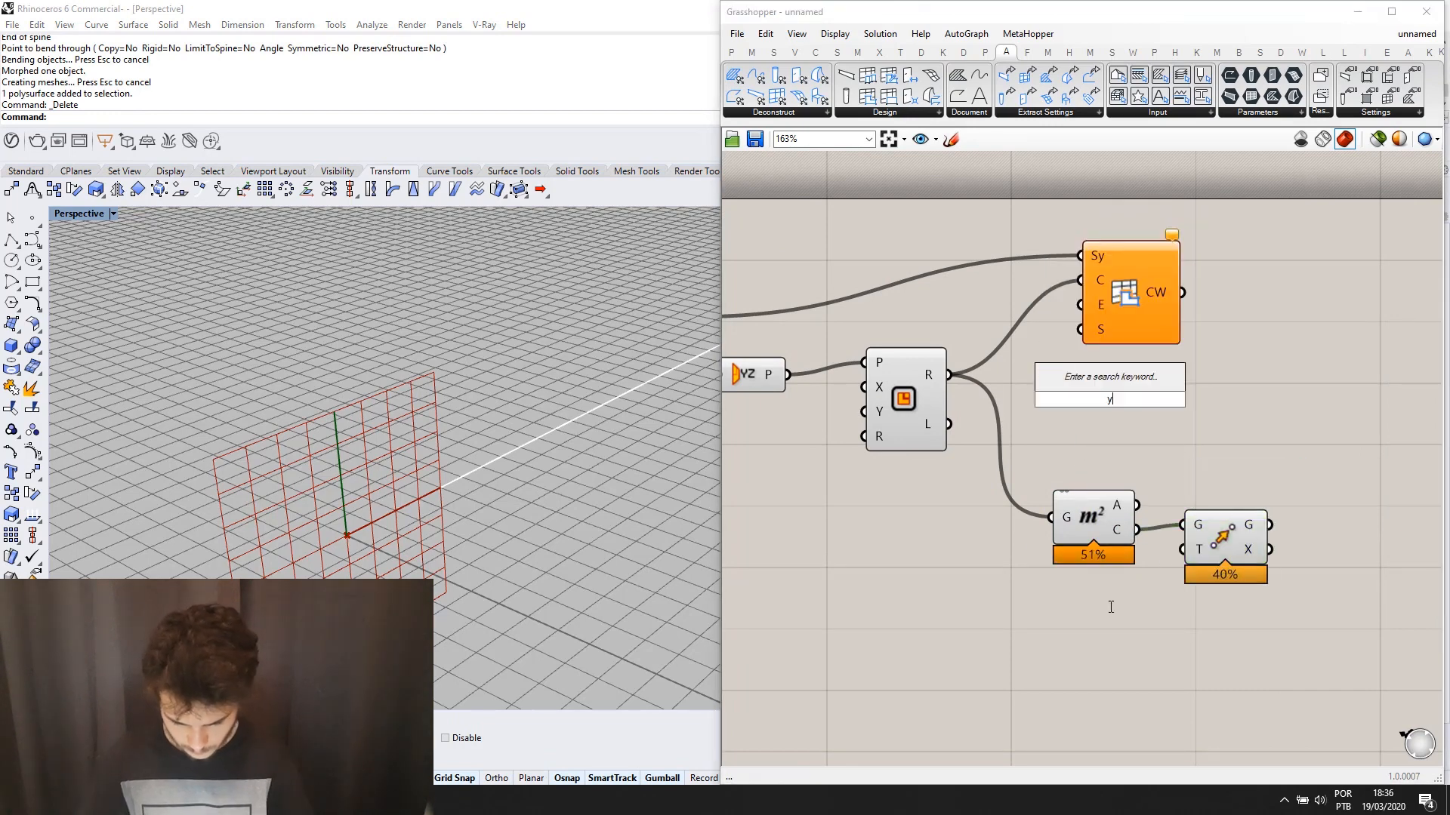
click(1109, 584)
drag(1151, 606, 1191, 550)
right_drag(508, 535, 581, 536)
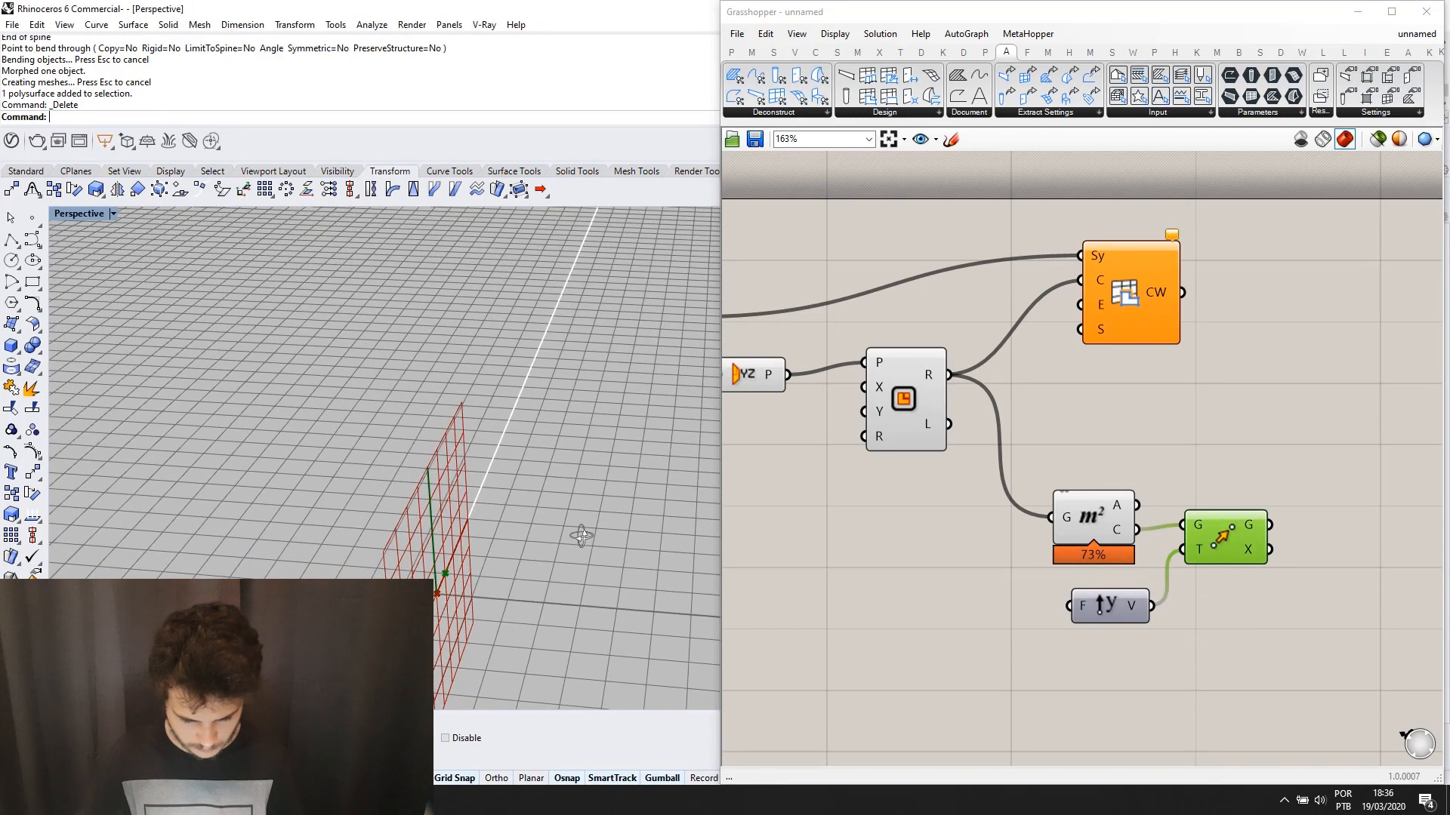
click(1093, 610)
key(Delete)
Add a Unit X vector wired into Move's T input and check the moved centroid's position beside the rectangle.
double_click(1072, 620)
text(x)
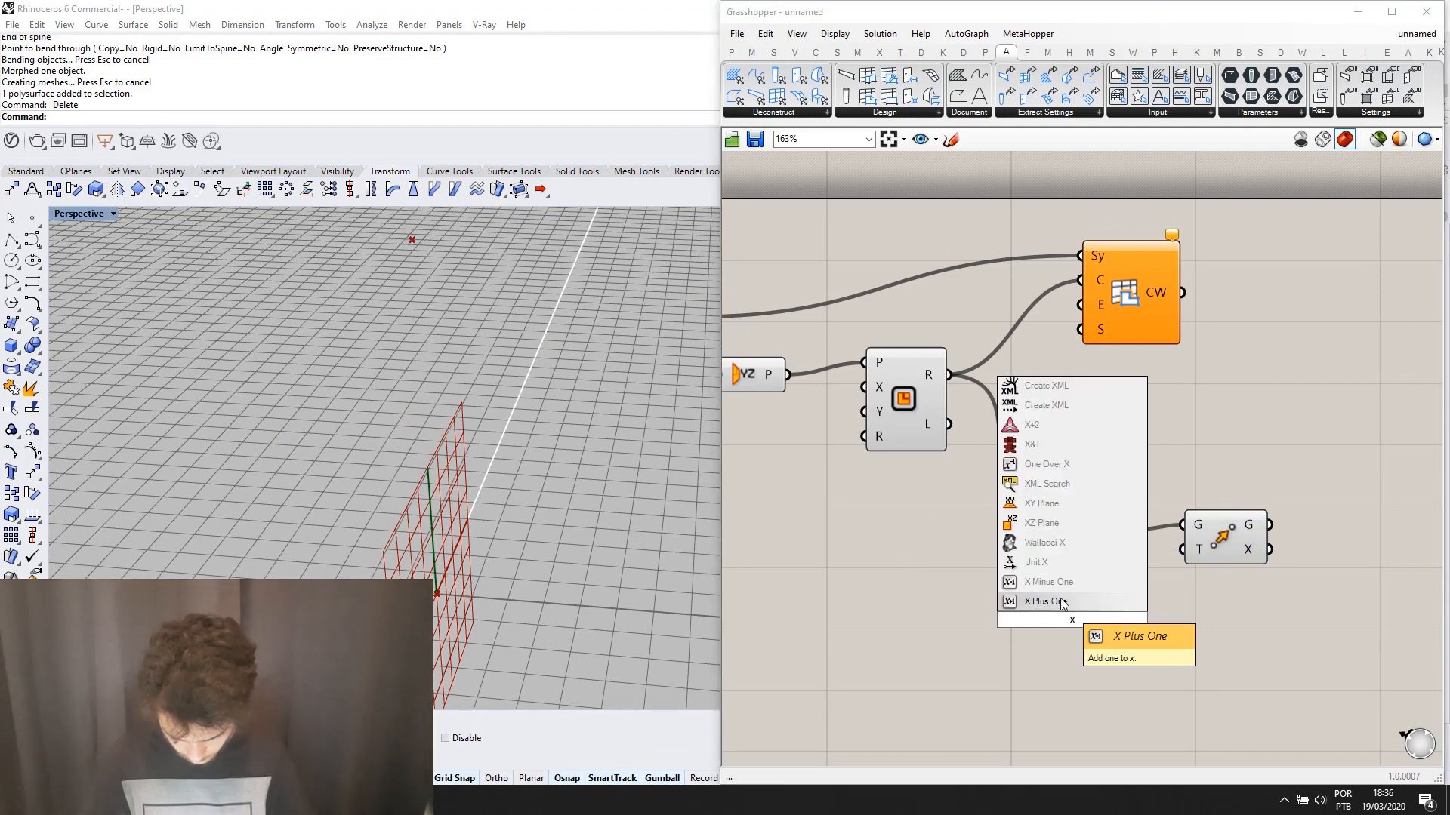
click(1074, 572)
drag(1114, 621, 1176, 556)
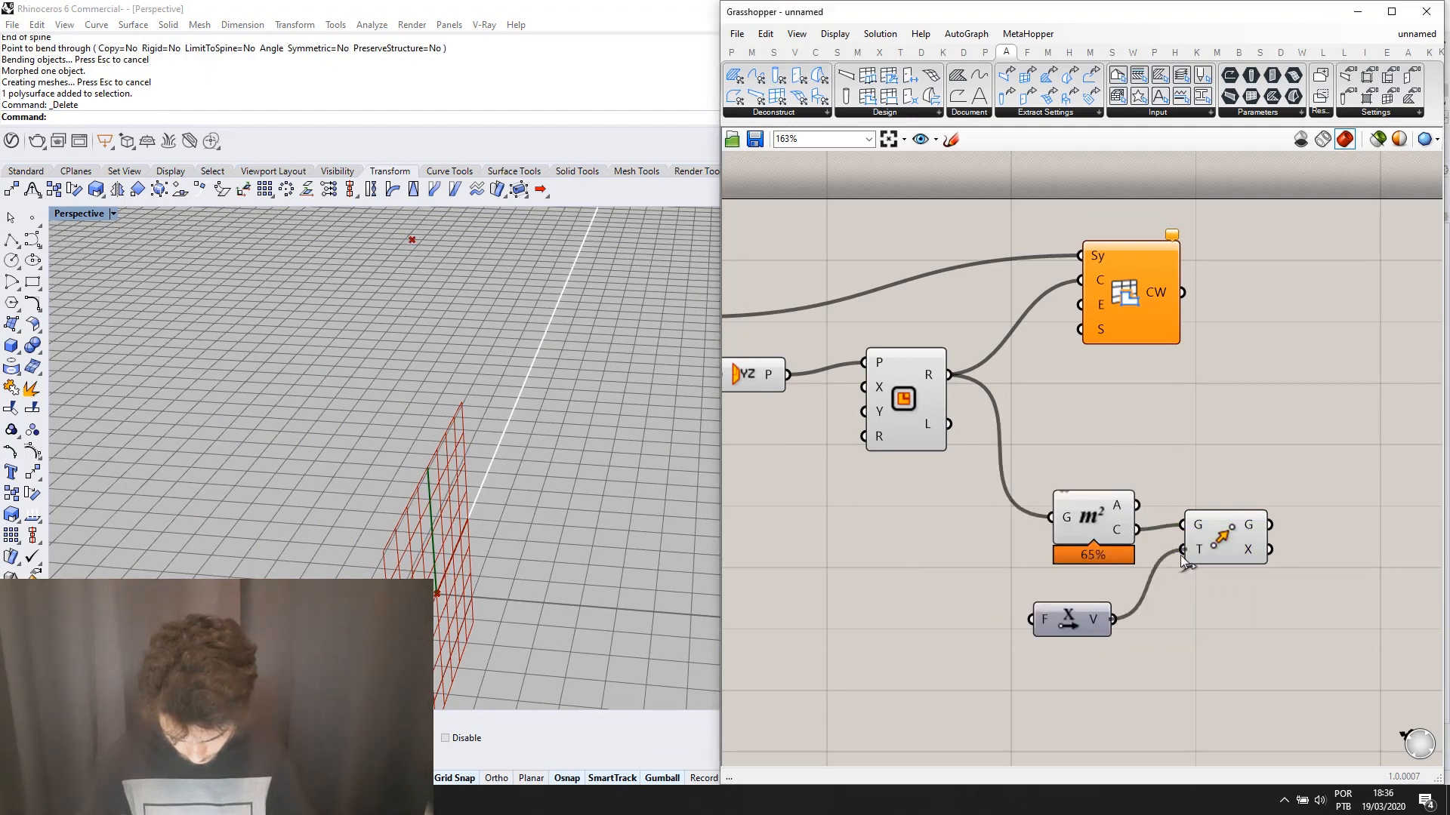
click(1208, 529)
right_drag(470, 661, 514, 540)
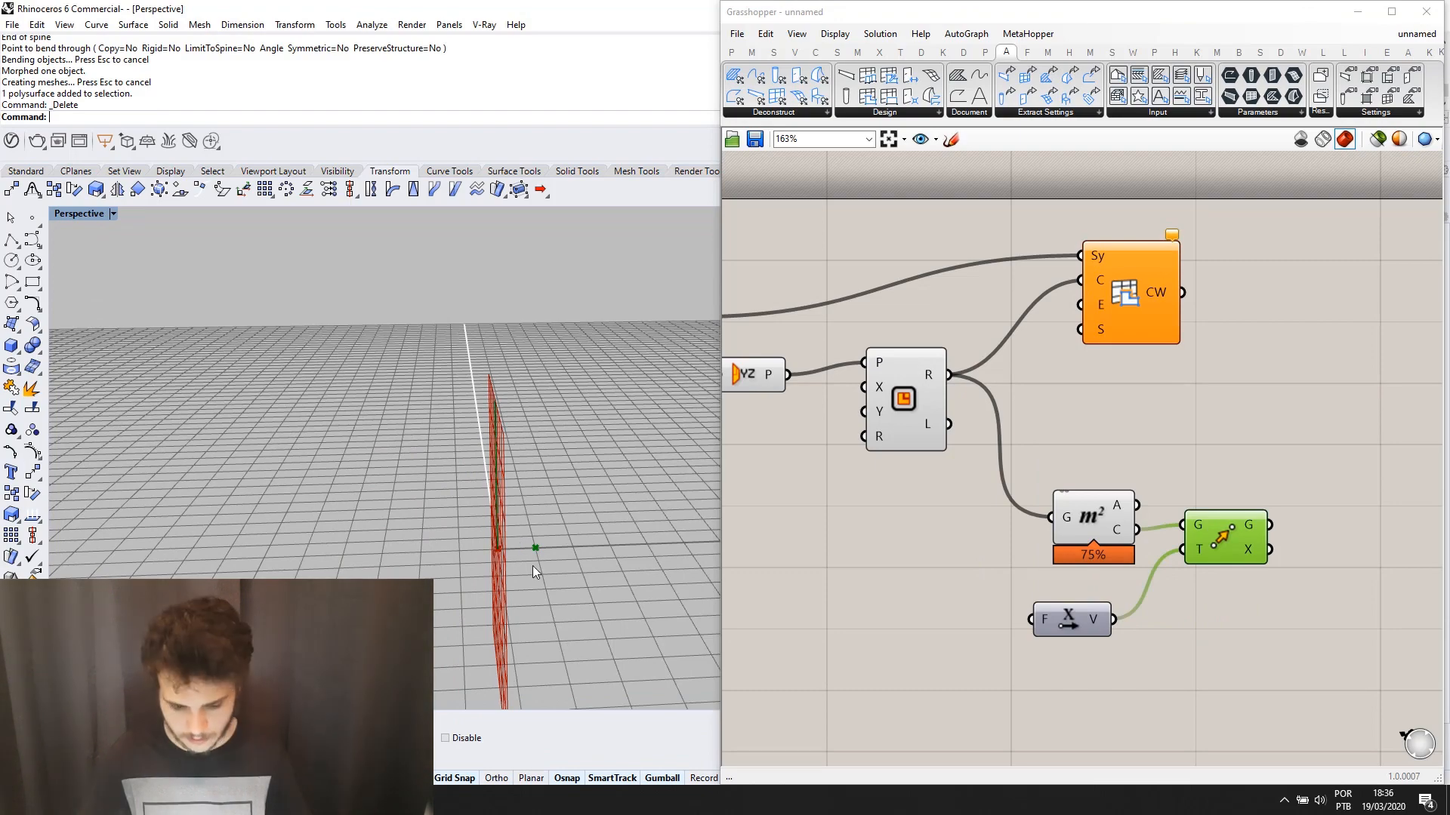
scroll(1207, 533, down, 2)
scroll(1207, 533, up, 2)
Wire Move's G output into the Curtain Wall Boundary's E input and inspect the curtain wall in the Rhino viewport.
drag(1197, 516, 1119, 286)
right_drag(621, 489, 317, 400)
scroll(375, 517, up, 2)
click(1131, 518)
scroll(351, 506, up, 7)
right_drag(798, 382, 984, 379)
Add a number slider with the value 10 and wire it into the Rectangle's Y input.
click(868, 469)
double_click(868, 469)
text(10)
key(Return)
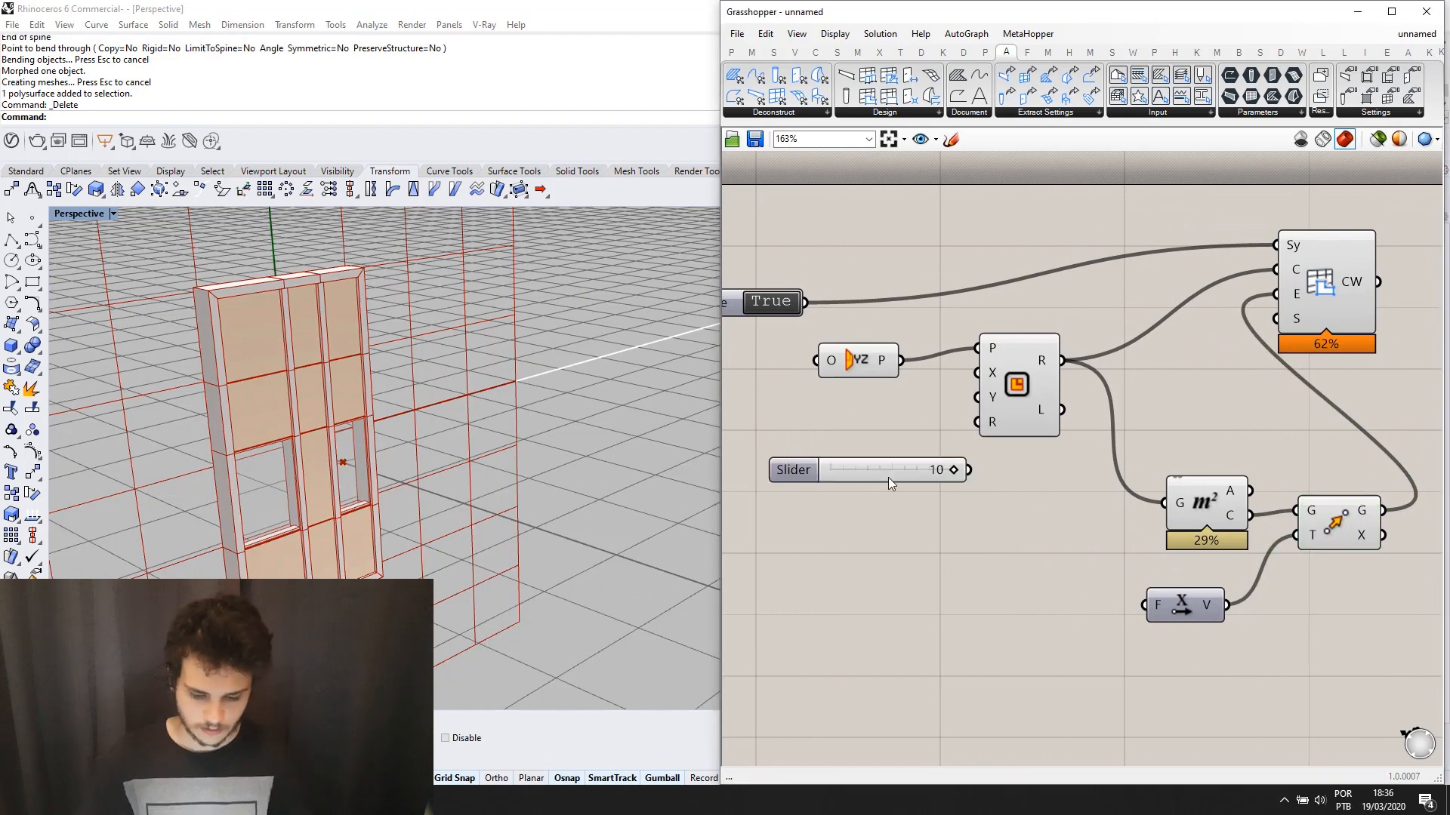
scroll(921, 451, up, 1)
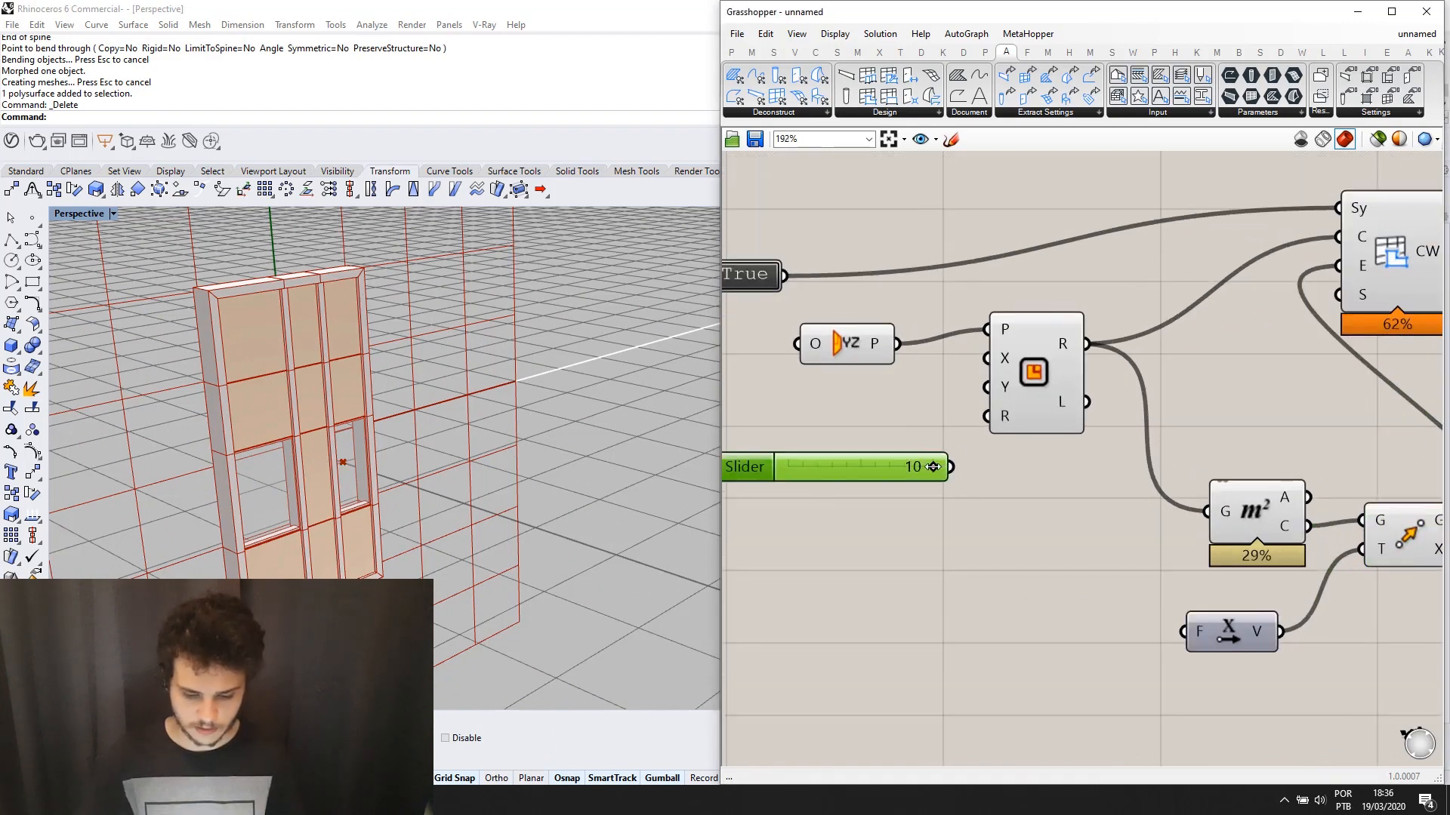
drag(923, 467, 988, 387)
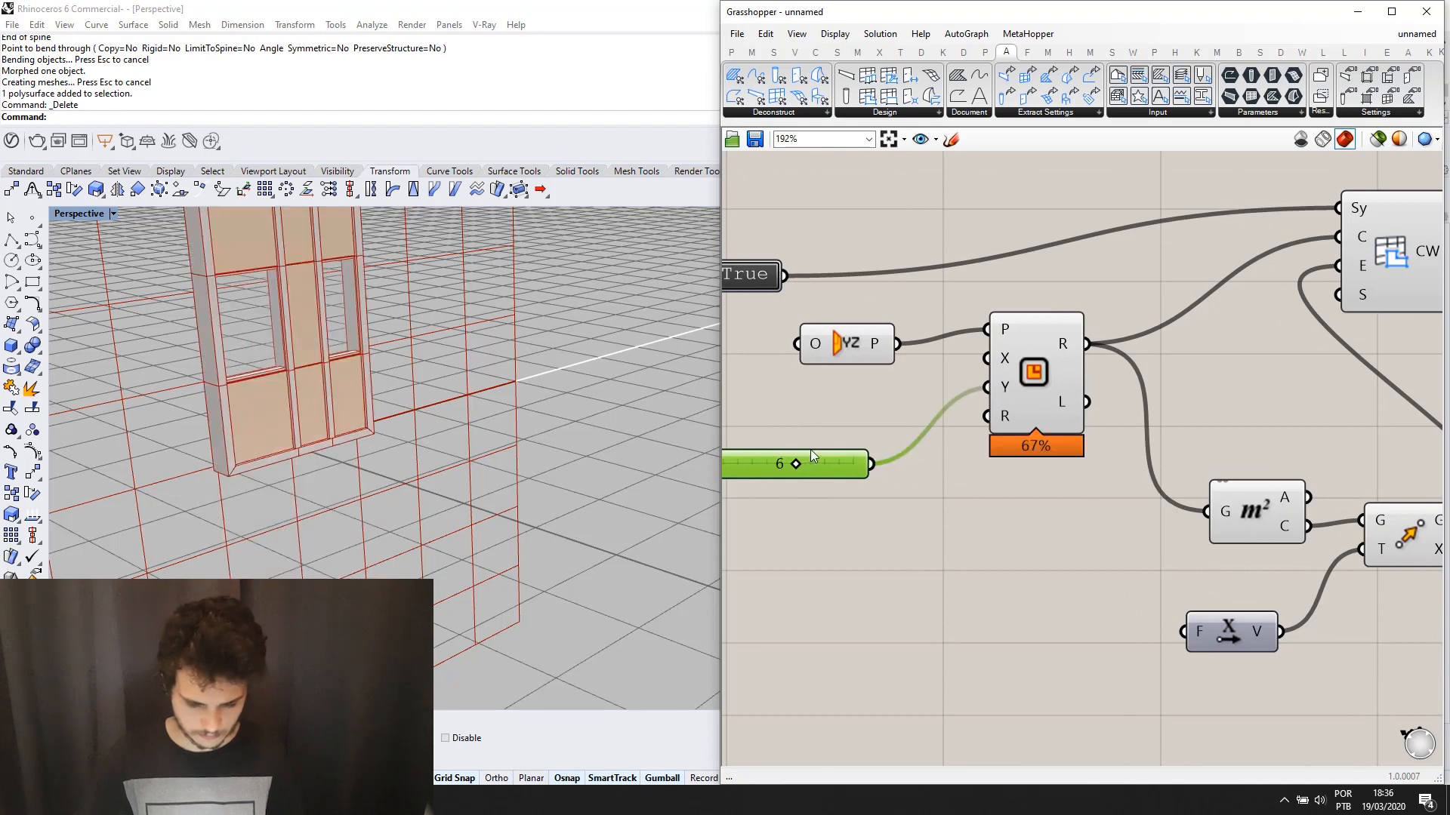
Set the Y Size slider to 4 and view the resized curtain wall.
scroll(477, 466, down, 4)
right_drag(895, 514, 1017, 566)
scroll(462, 530, down, 3)
scroll(803, 457, down, 1)
right_drag(845, 476, 810, 493)
scroll(790, 491, down, 2)
scroll(775, 524, up, 2)
scroll(775, 522, up, 1)
drag(818, 523, 785, 519)
scroll(1084, 450, down, 2)
right_drag(1084, 450, 934, 470)
scroll(935, 471, down, 2)
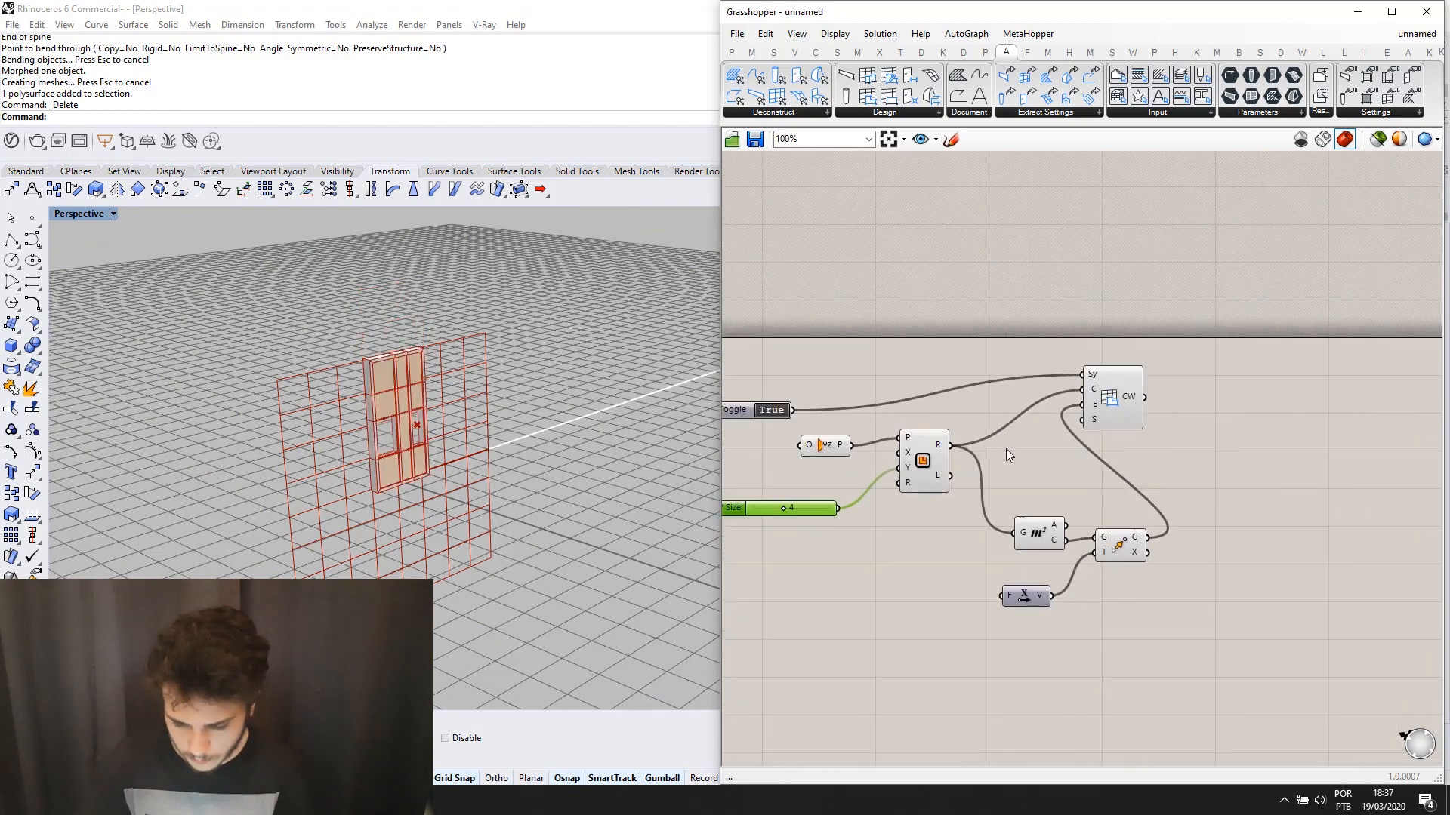
scroll(1006, 449, down, 2)
right_click(1008, 449)
right_drag(1102, 412, 1108, 388)
scroll(1108, 388, up, 2)
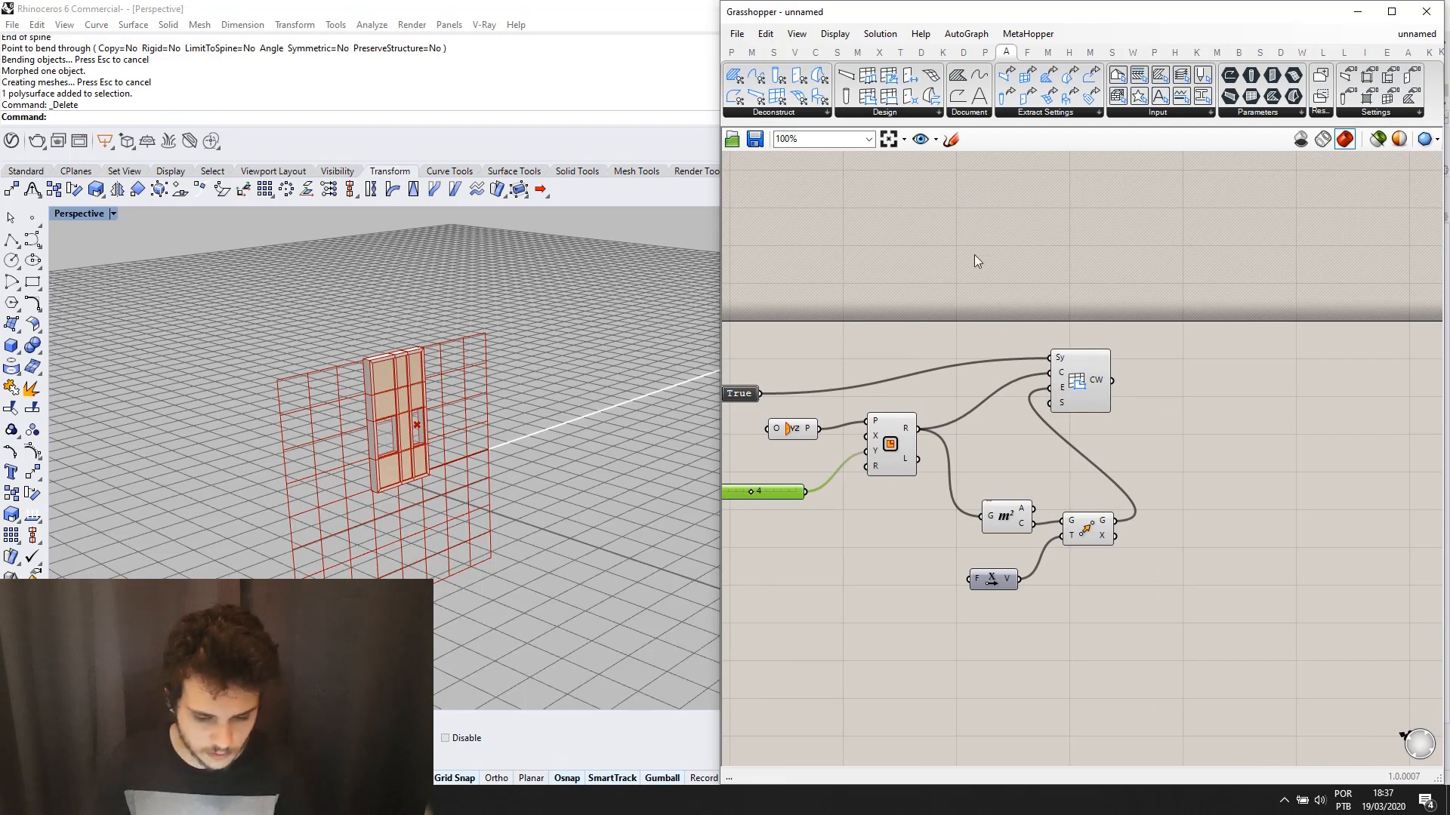
Place an ARCHICAD Shell Ruled component on the canvas below the curtain wall definition.
click(875, 113)
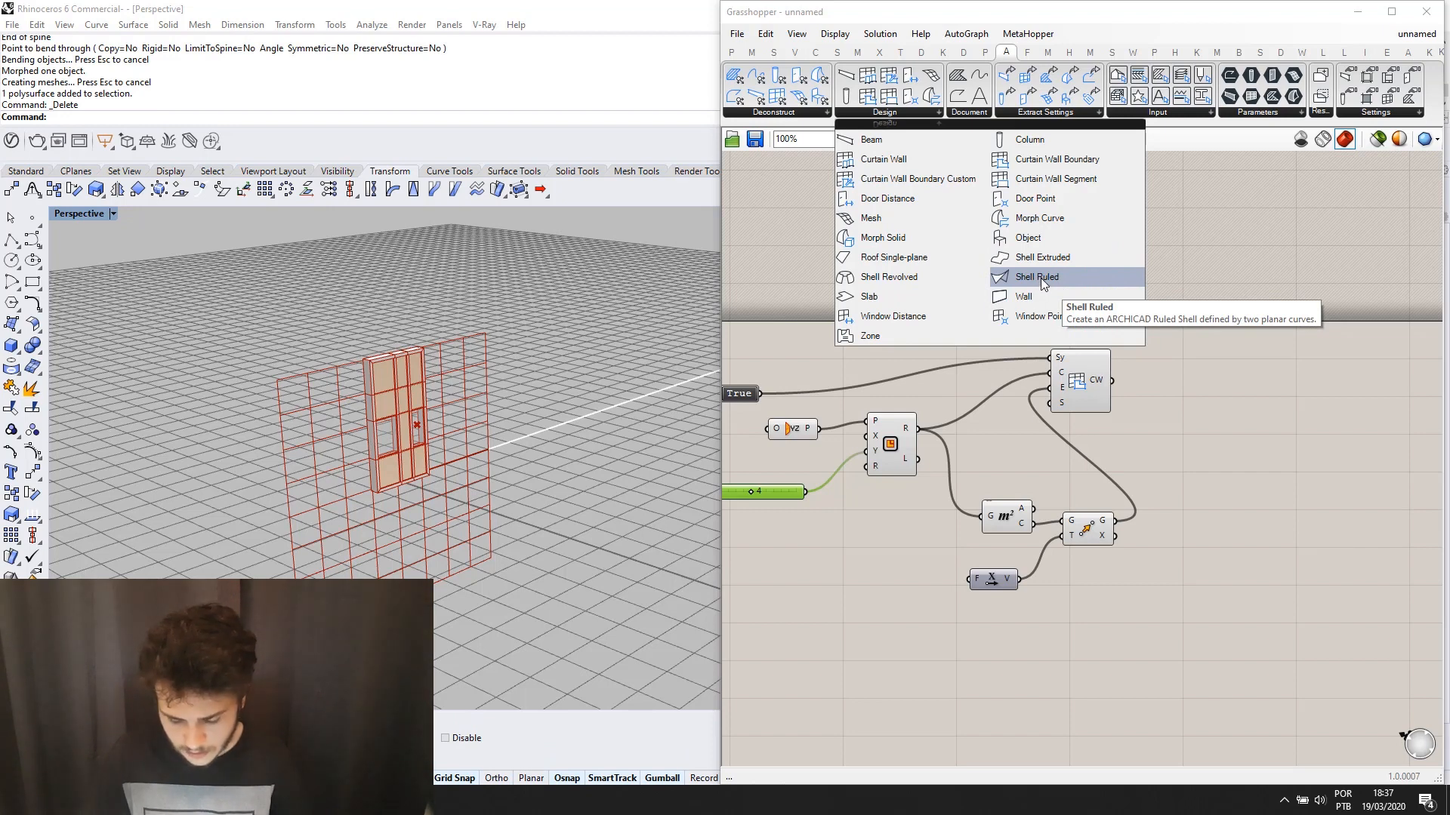
click(1040, 277)
click(940, 560)
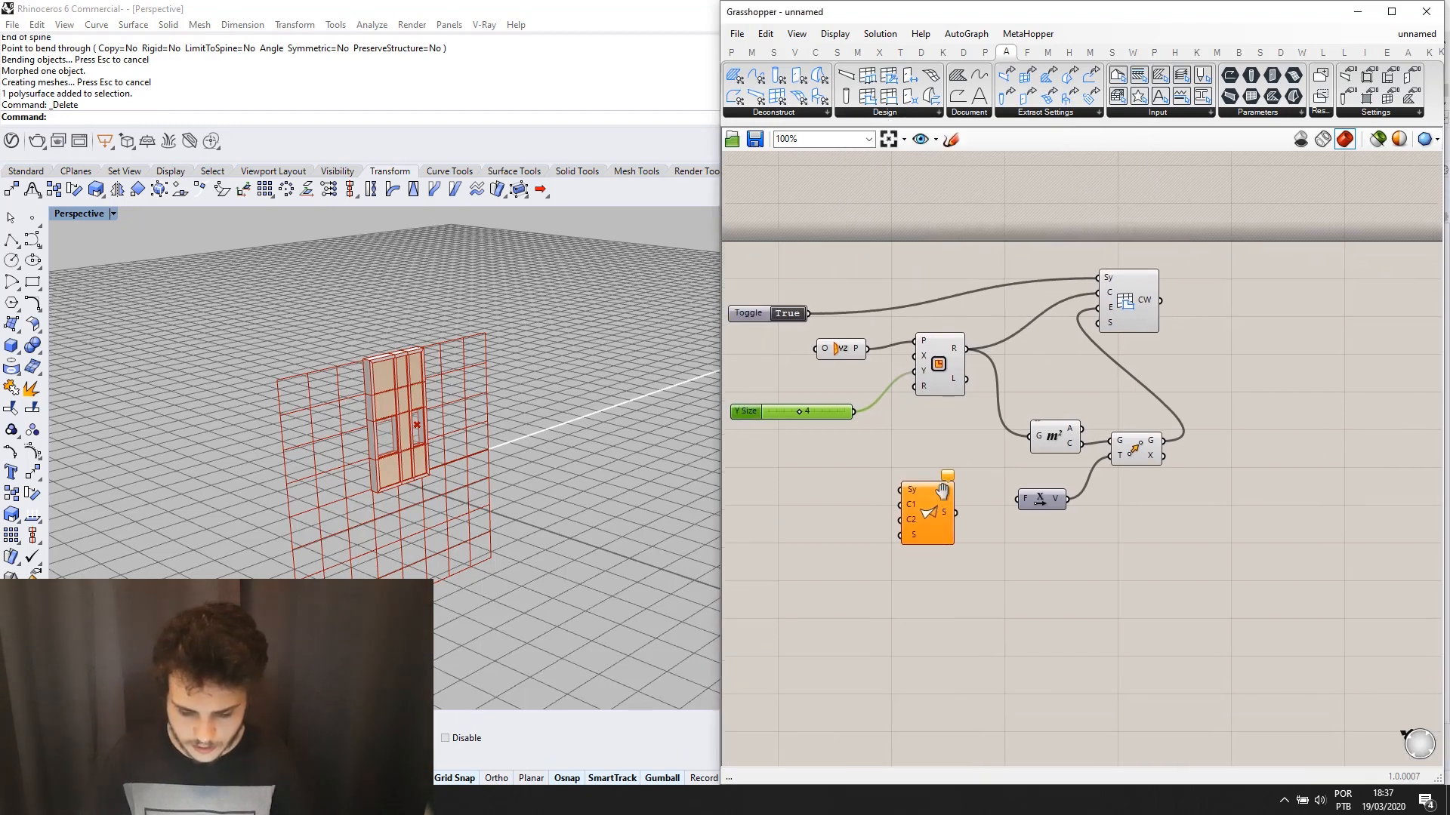
Delete the curtain wall components, including plane, rectangle, slider, Area, Unit X and Move, keeping the True toggle and Shell Ruled.
scroll(1113, 429, down, 2)
drag(1227, 487, 887, 263)
key(Delete)
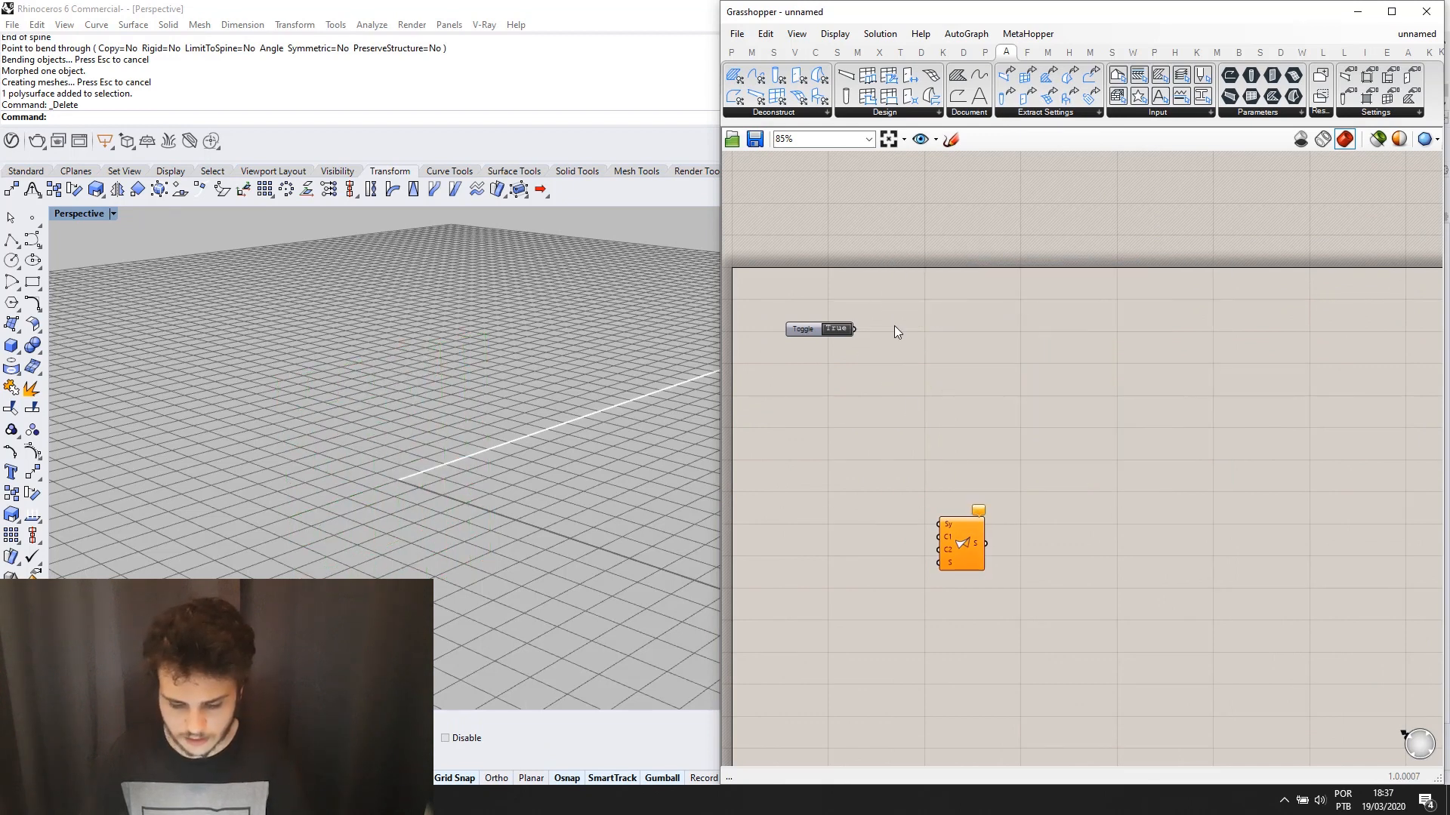
Show all four Rhino viewports and draw a wavy interpolated curve (InterpCrv) through four points in the Front view.
double_click(98, 215)
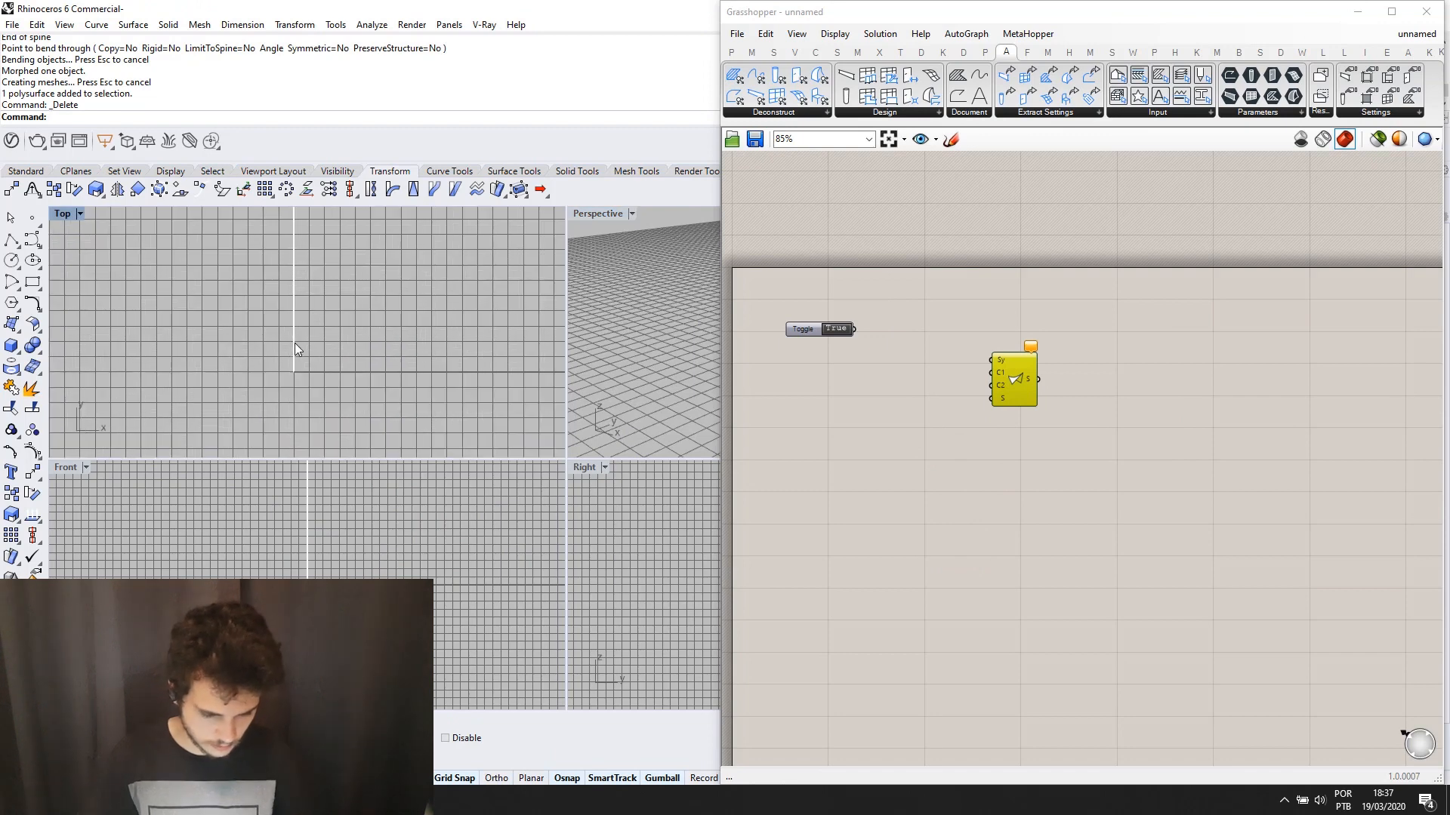
text(InterpCrv)
key(Return)
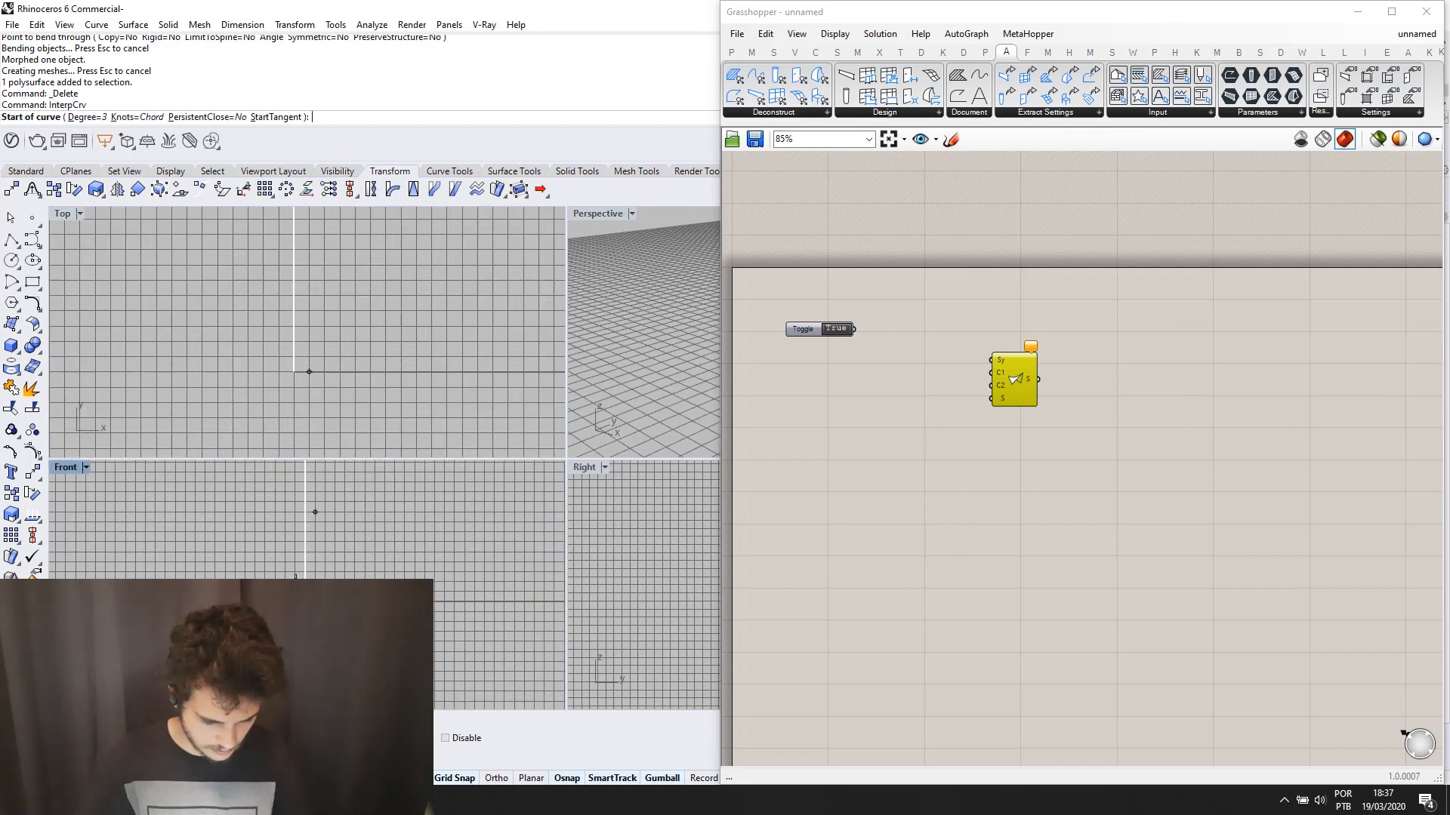
click(284, 604)
click(335, 542)
click(454, 611)
click(483, 551)
key(Return)
key(Escape)
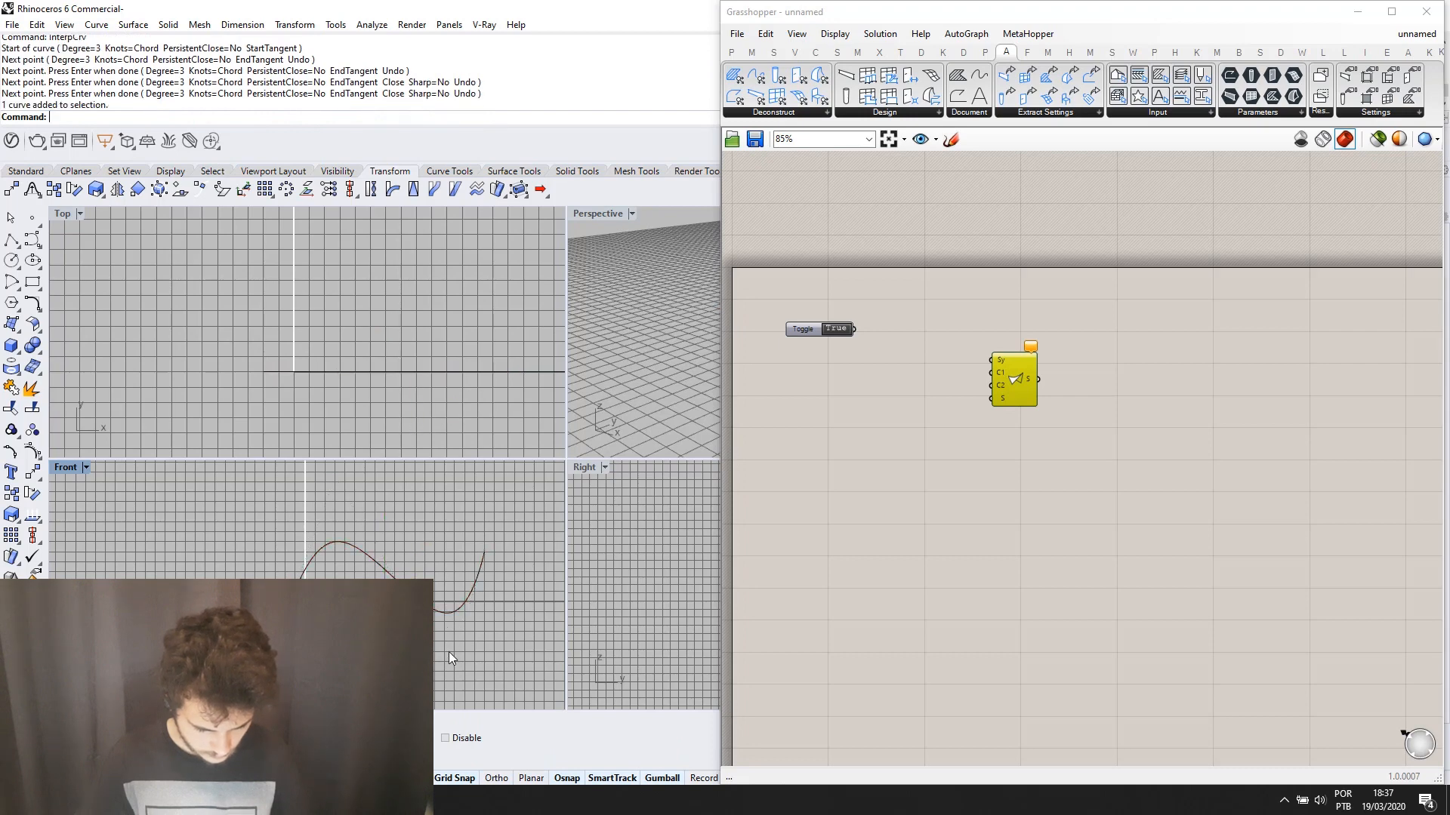
Raise the control point at the curve's valley in the Front view to flatten the wave.
click(446, 613)
key(Escape)
click(447, 613)
click(449, 669)
drag(444, 602, 442, 552)
Duplicate the wavy curve along the Y direction in the Top view.
click(417, 393)
click(408, 373)
scroll(391, 397, down, 6)
right_drag(390, 399, 317, 460)
drag(329, 379, 342, 274)
key(alt)
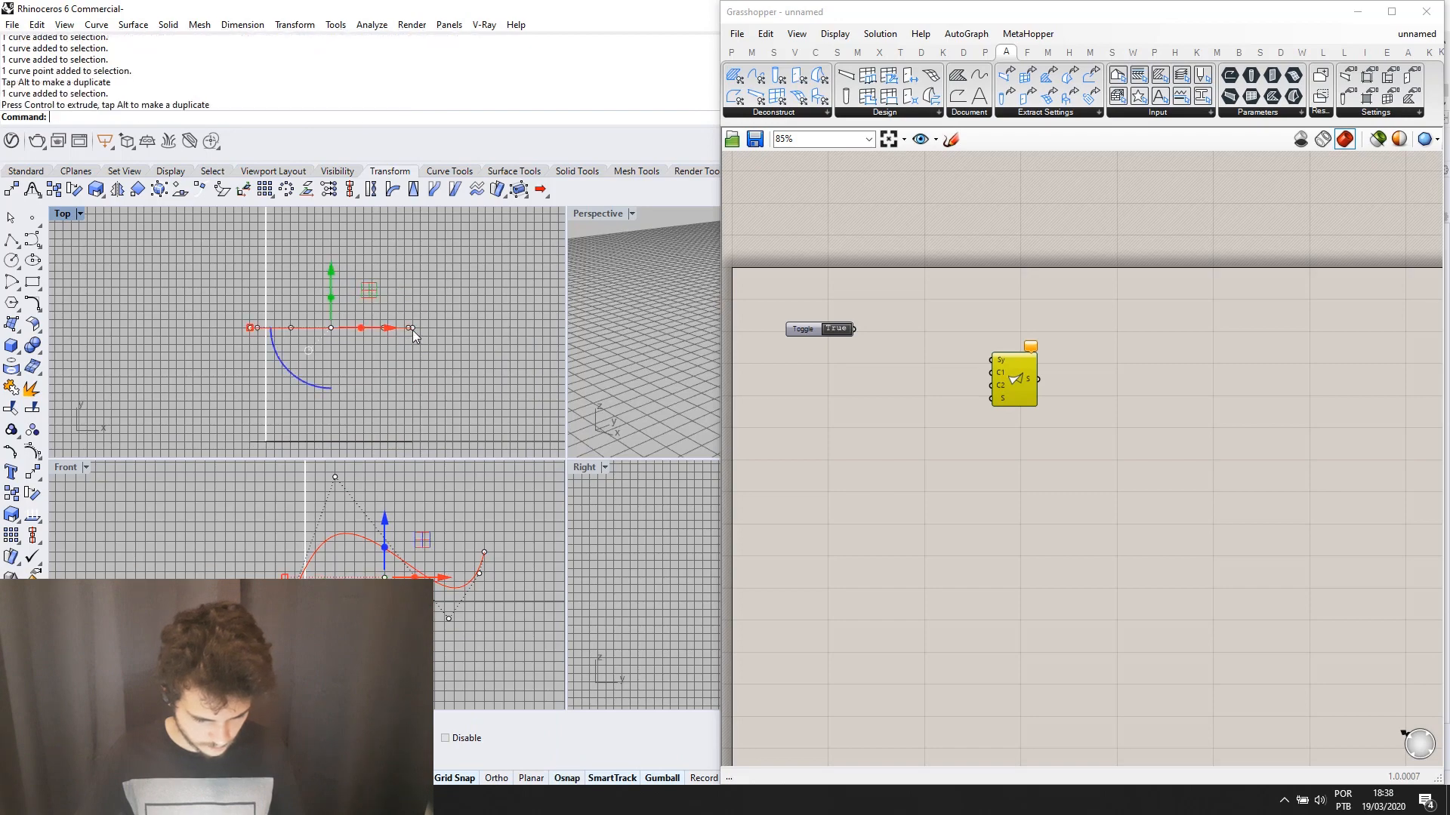
Maximize the Perspective view and pull the rear curve's end control point outward.
double_click(584, 210)
right_drag(393, 355, 630, 400)
scroll(589, 396, up, 4)
click(589, 395)
scroll(590, 395, up, 4)
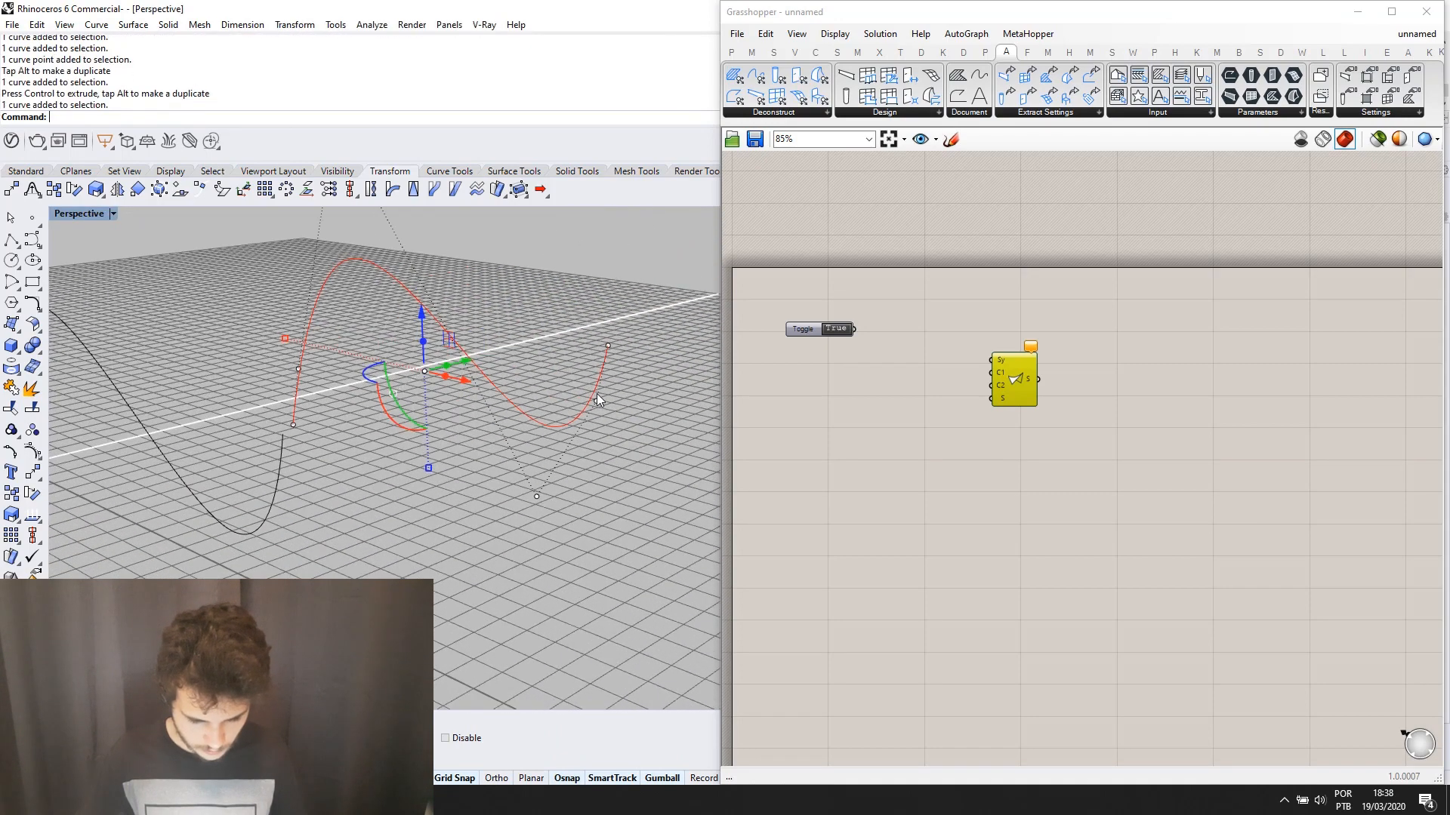
click(607, 346)
drag(635, 353, 681, 360)
scroll(586, 406, down, 4)
click(496, 406)
Raise the front curve's lower control point in the Perspective view and deselect the curve.
right_drag(436, 387, 392, 399)
click(314, 399)
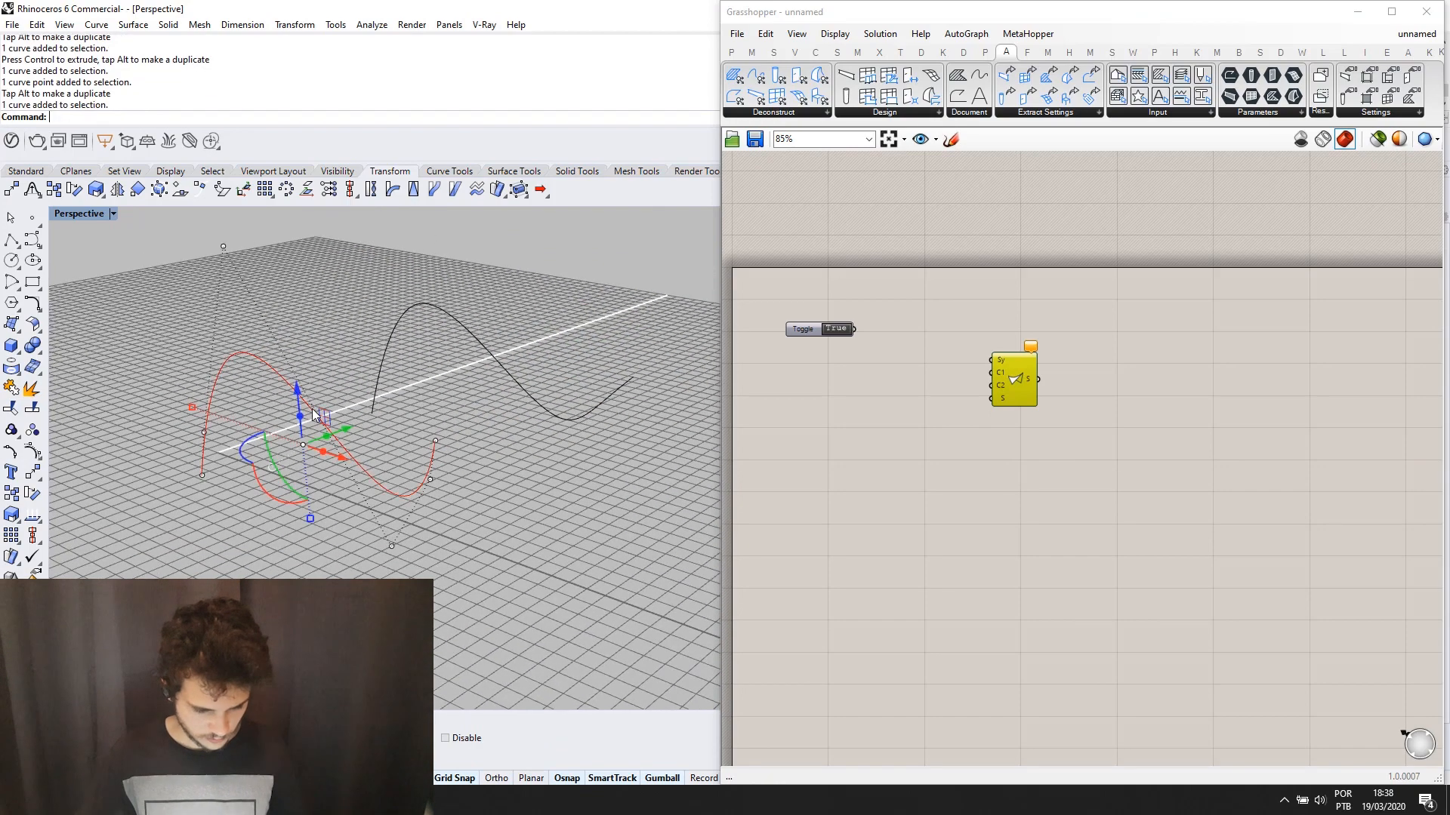
click(392, 543)
drag(389, 517, 388, 477)
click(558, 521)
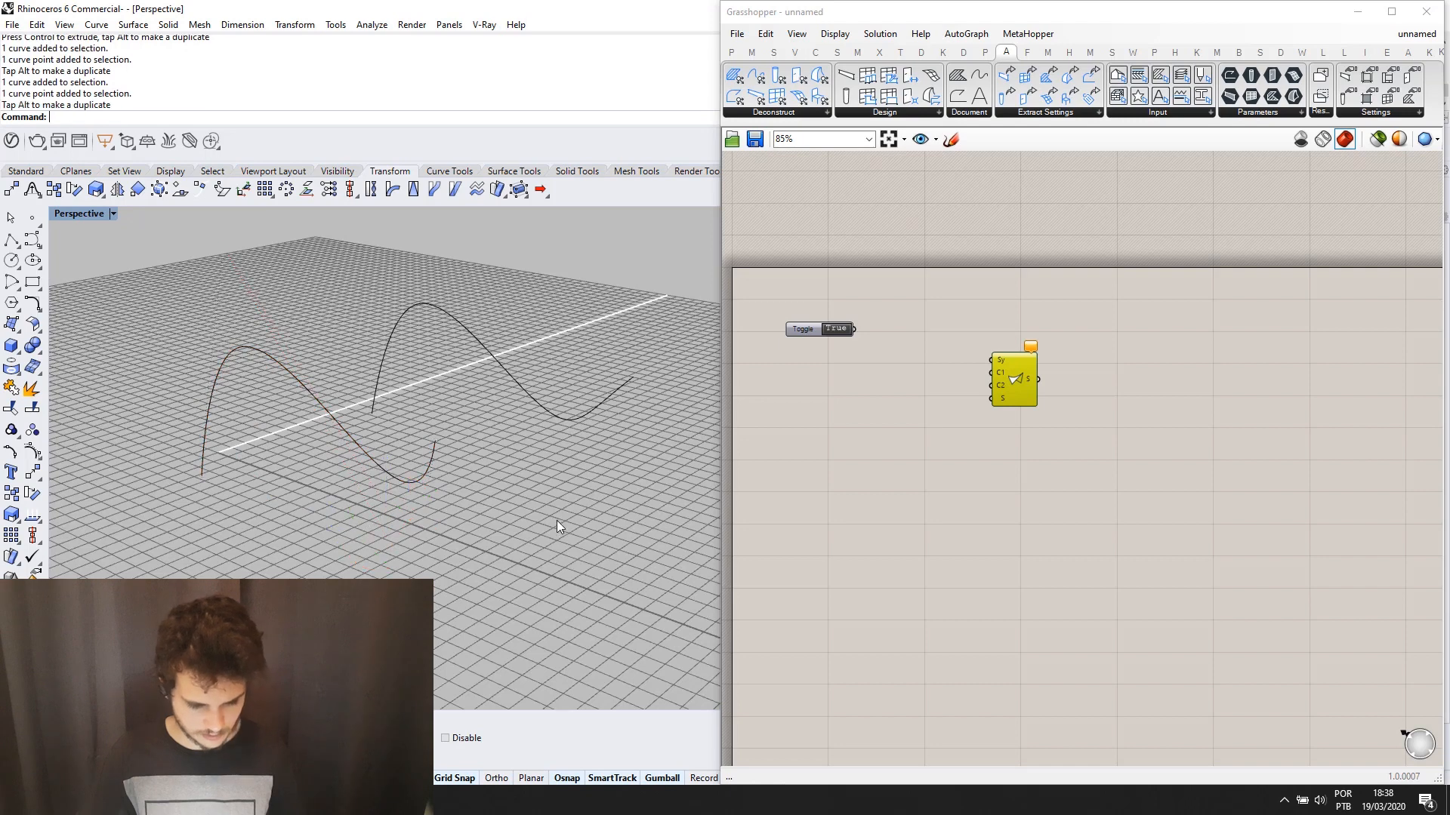
Add a Curve parameter referencing the front Rhino curve and wire it into Shell Ruled's C2 input.
scroll(562, 521, down, 4)
scroll(861, 428, up, 2)
click(859, 431)
double_click(859, 432)
text(crv)
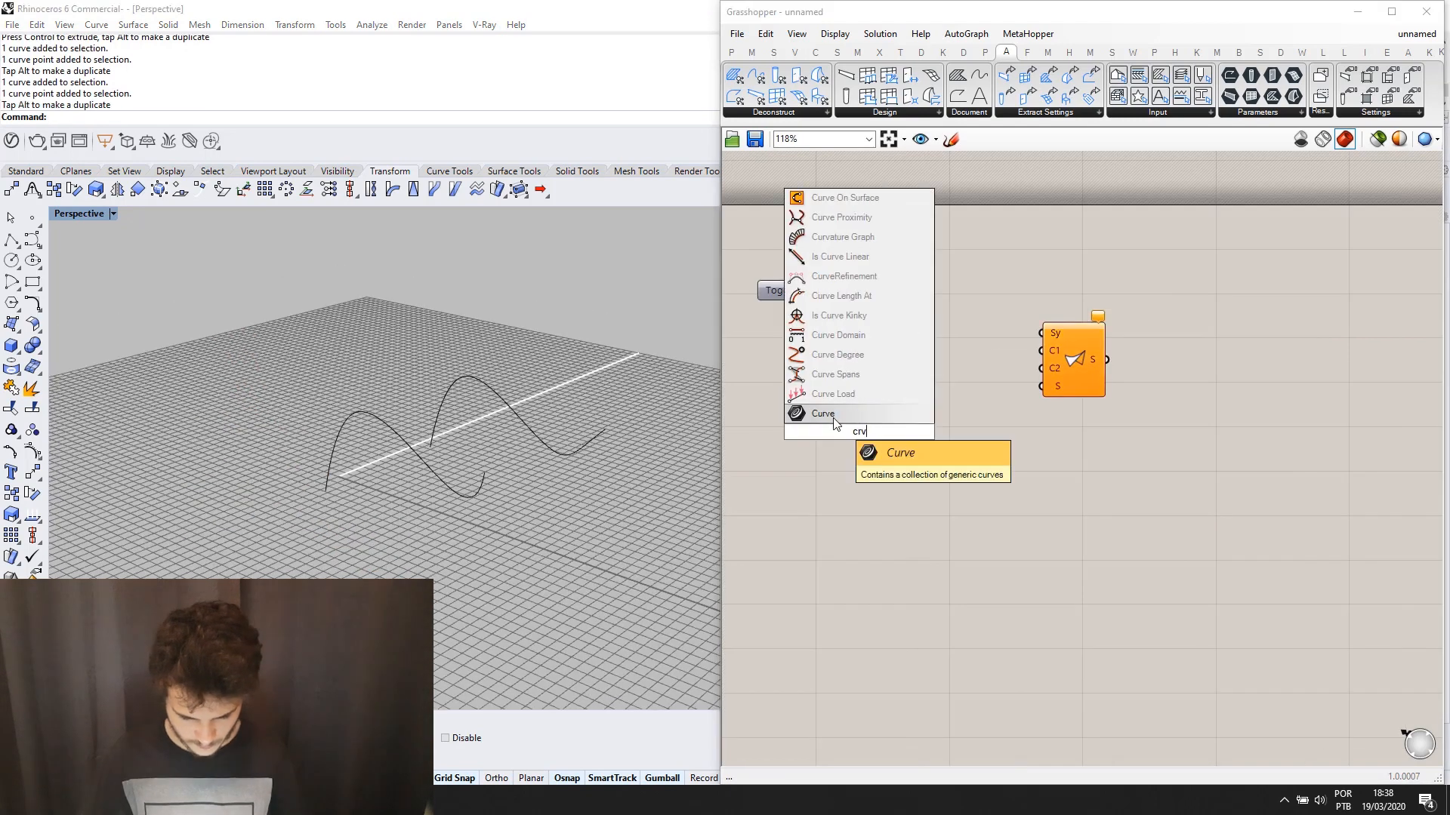
click(834, 419)
right_click(869, 436)
click(923, 644)
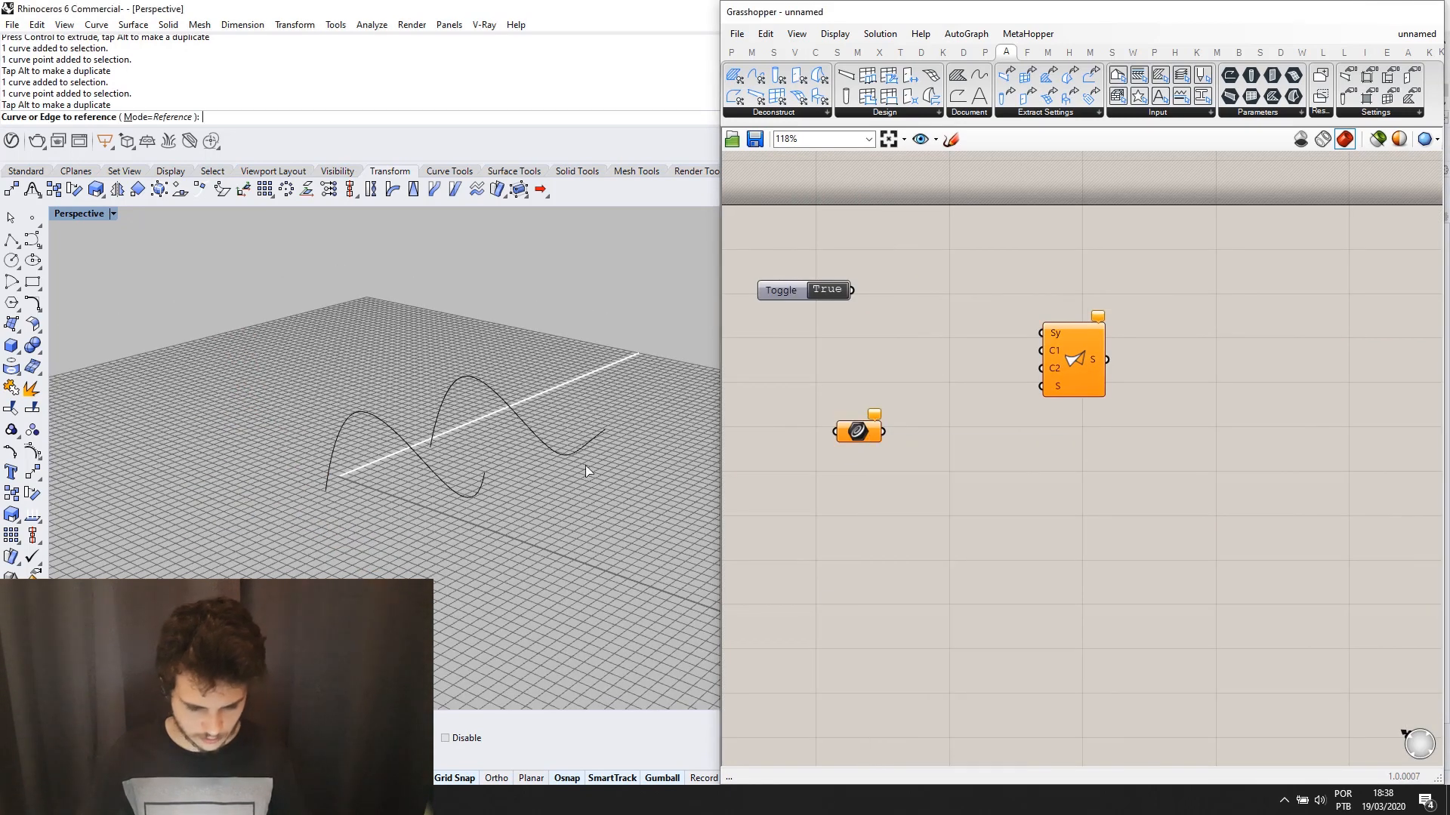
click(481, 487)
scroll(1042, 347, up, 3)
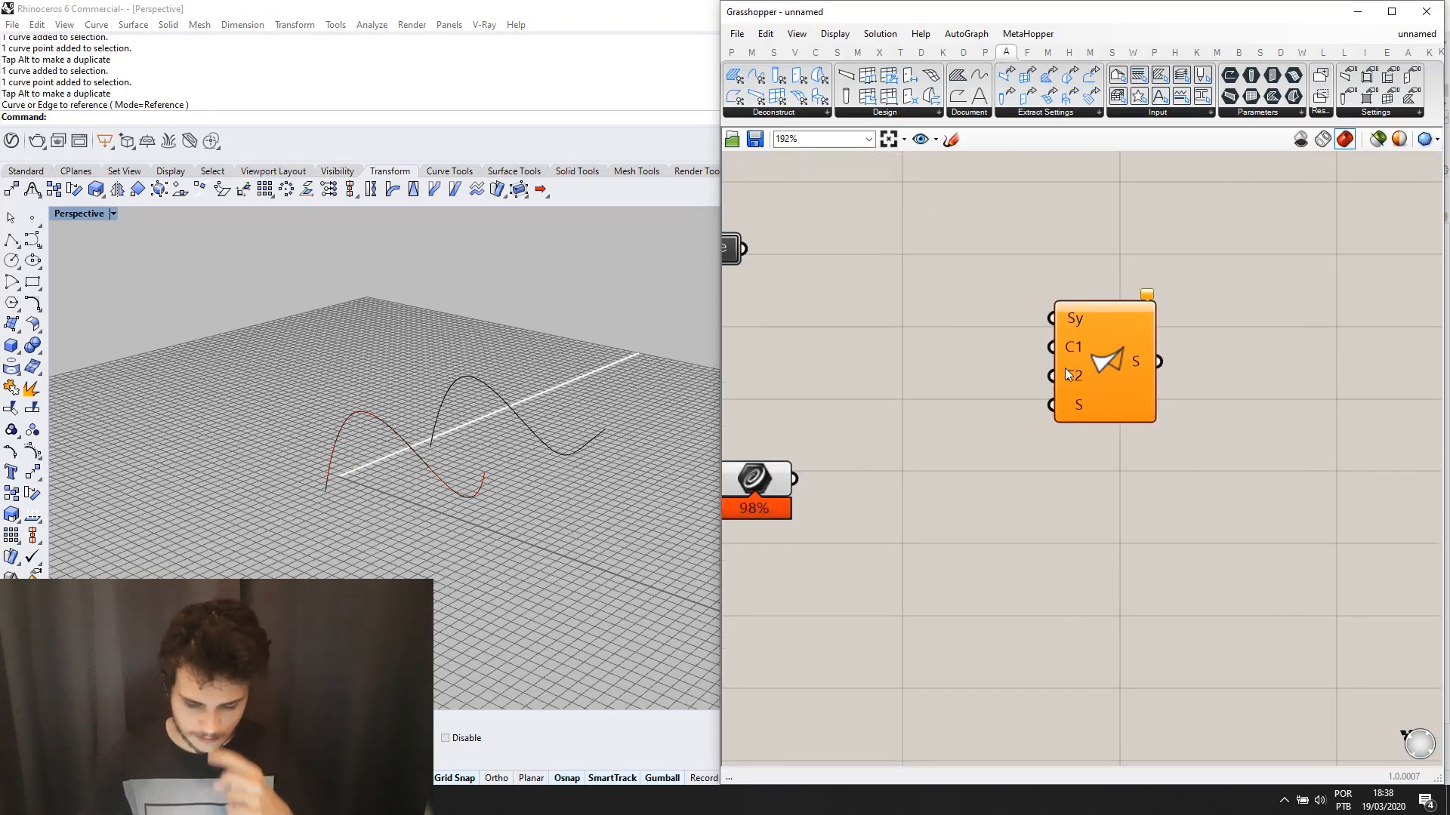
drag(1066, 373, 793, 478)
right_drag(801, 387, 889, 384)
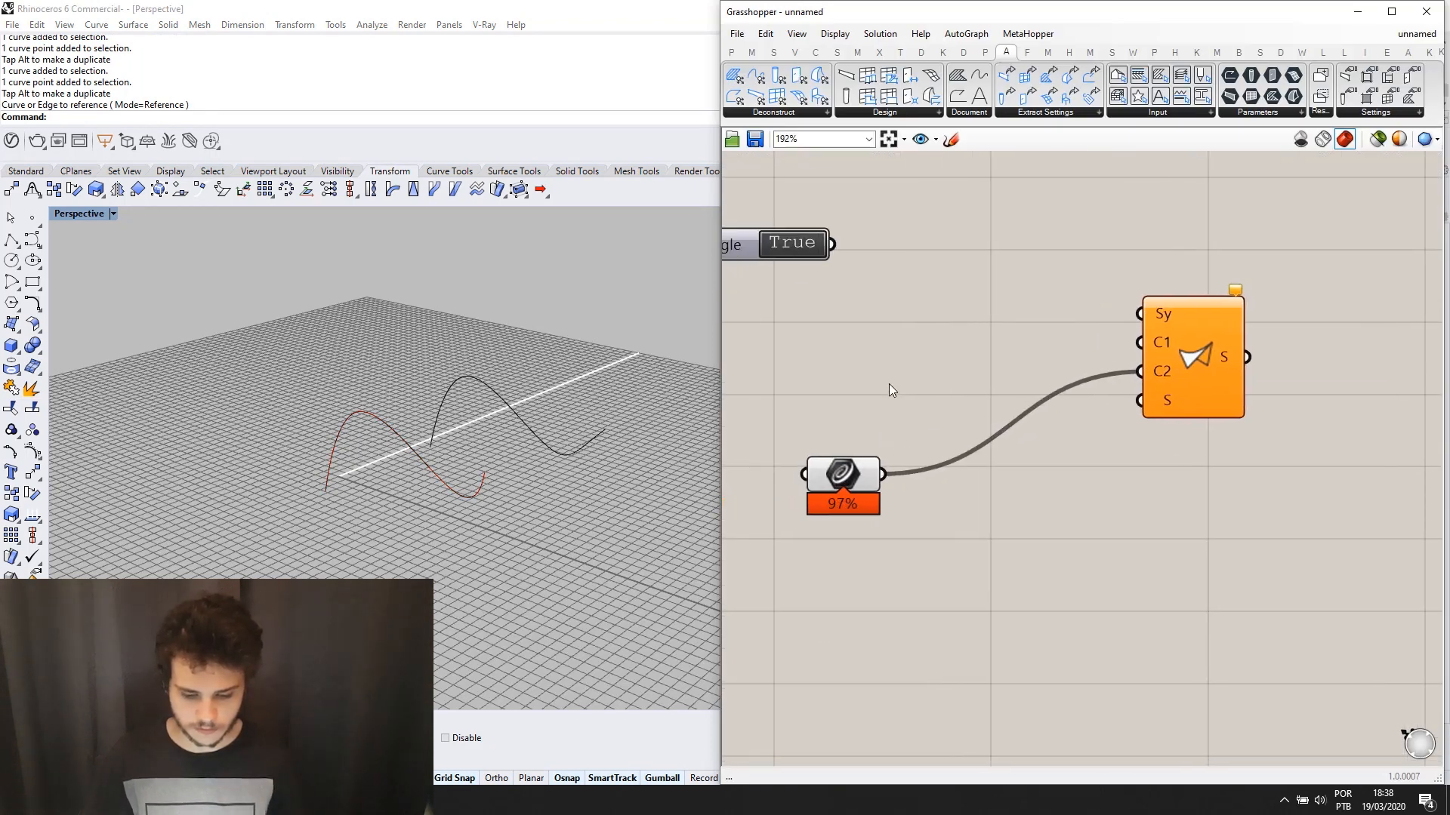
Add a second Curve parameter above the first and reference the rear Rhino curve in it.
double_click(890, 383)
text(curve)
click(873, 360)
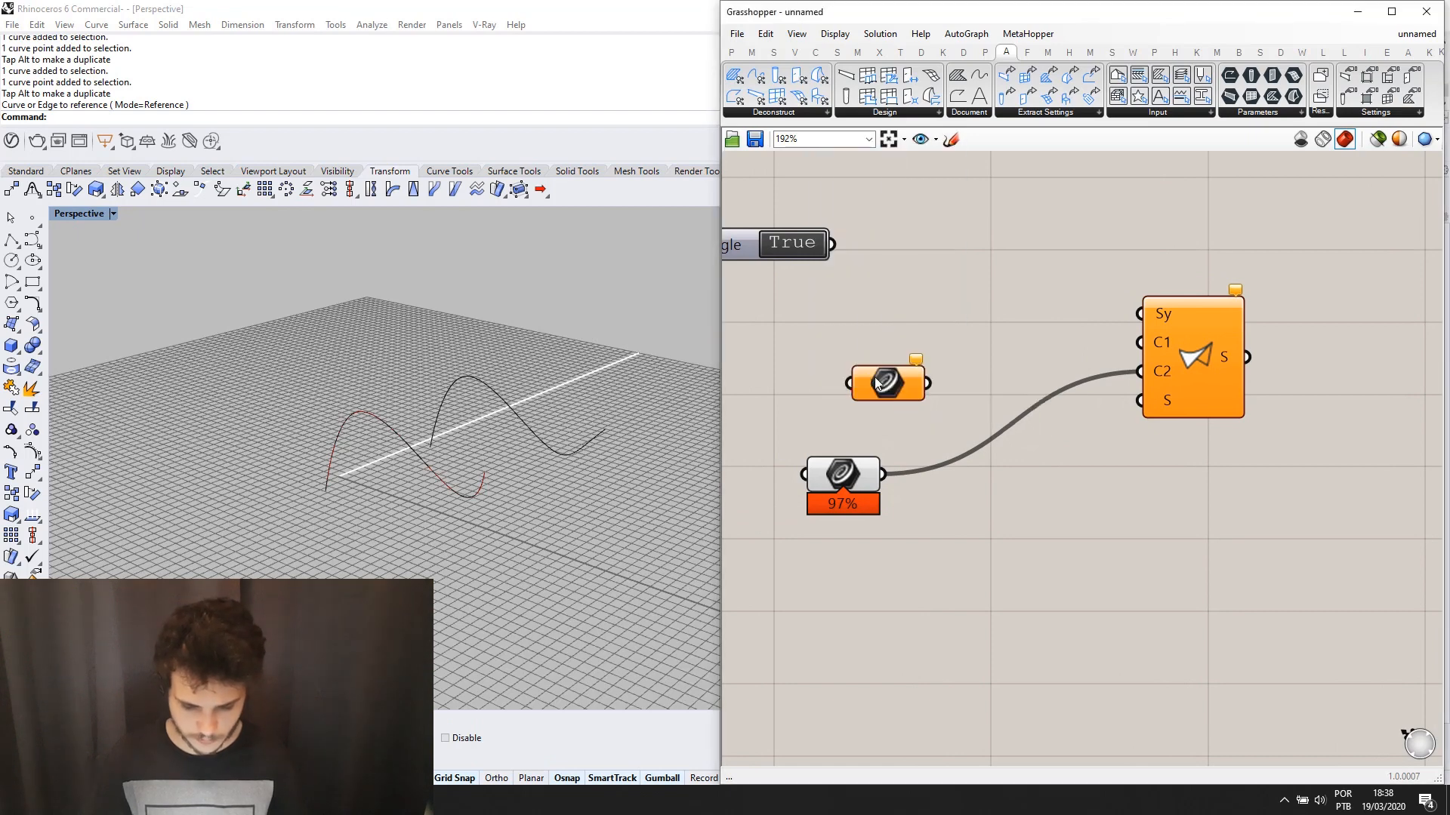
scroll(1087, 315, down, 3)
scroll(504, 442, up, 1)
click(911, 430)
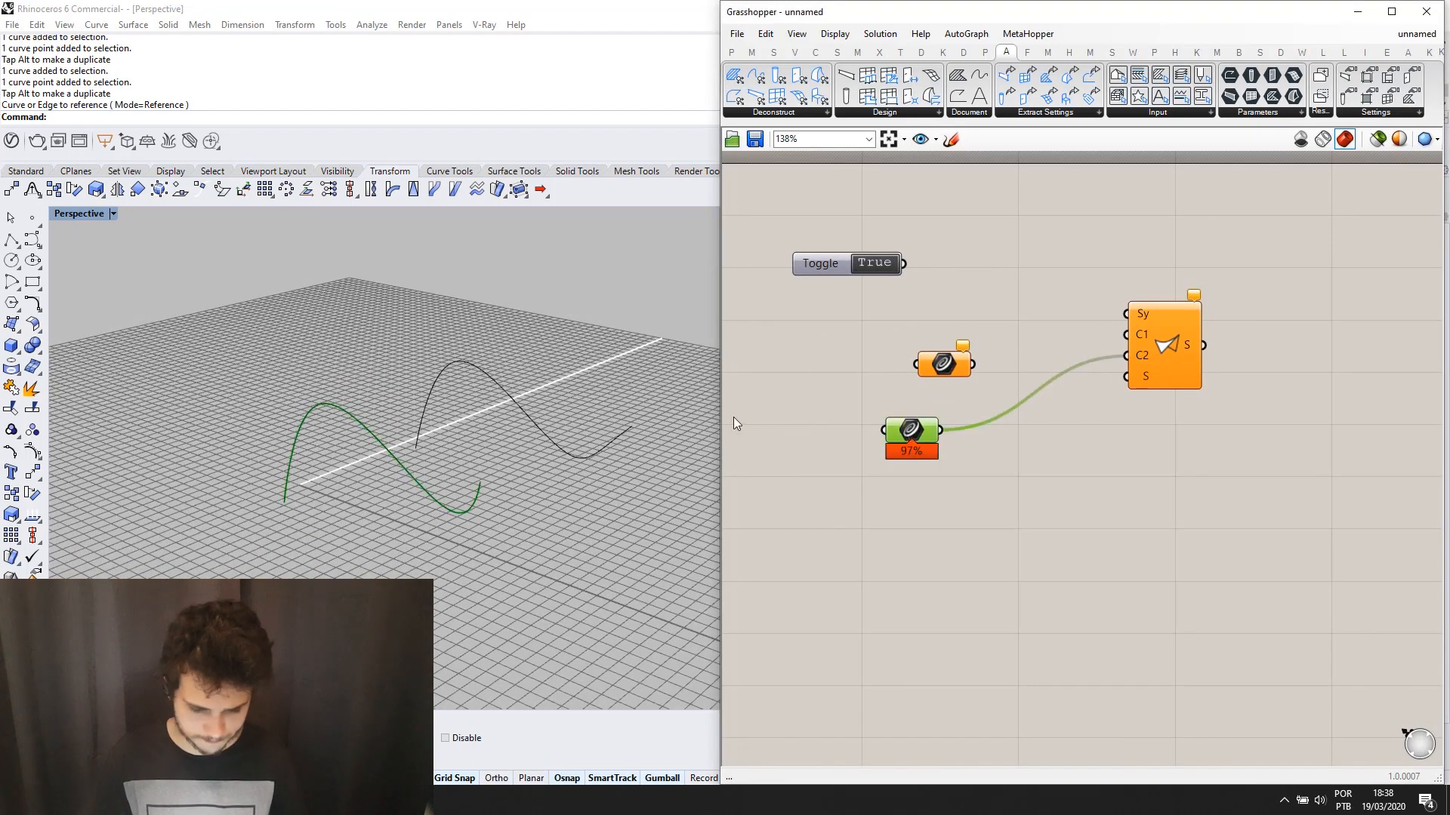
click(635, 433)
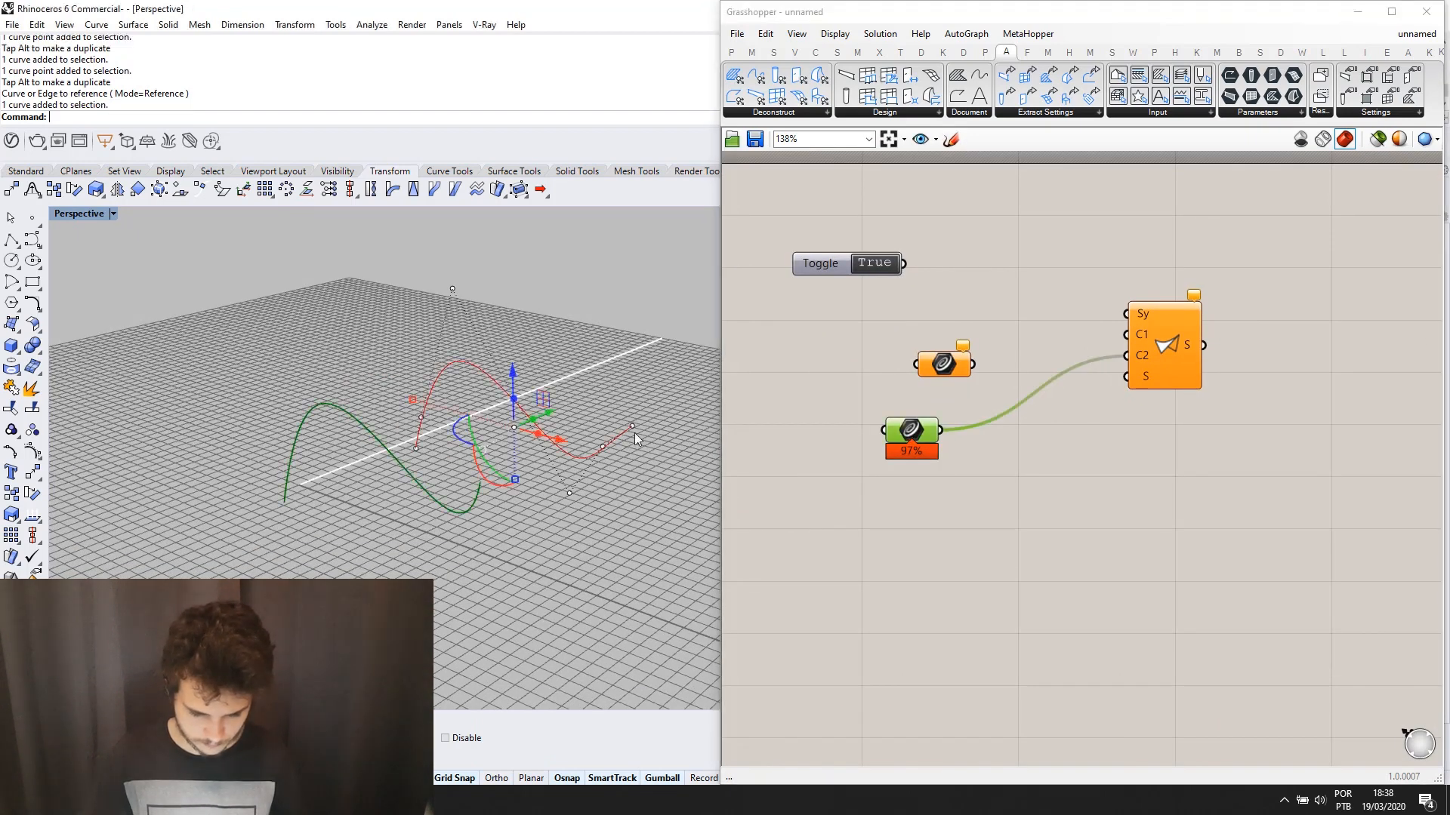
right_click(940, 364)
click(1008, 573)
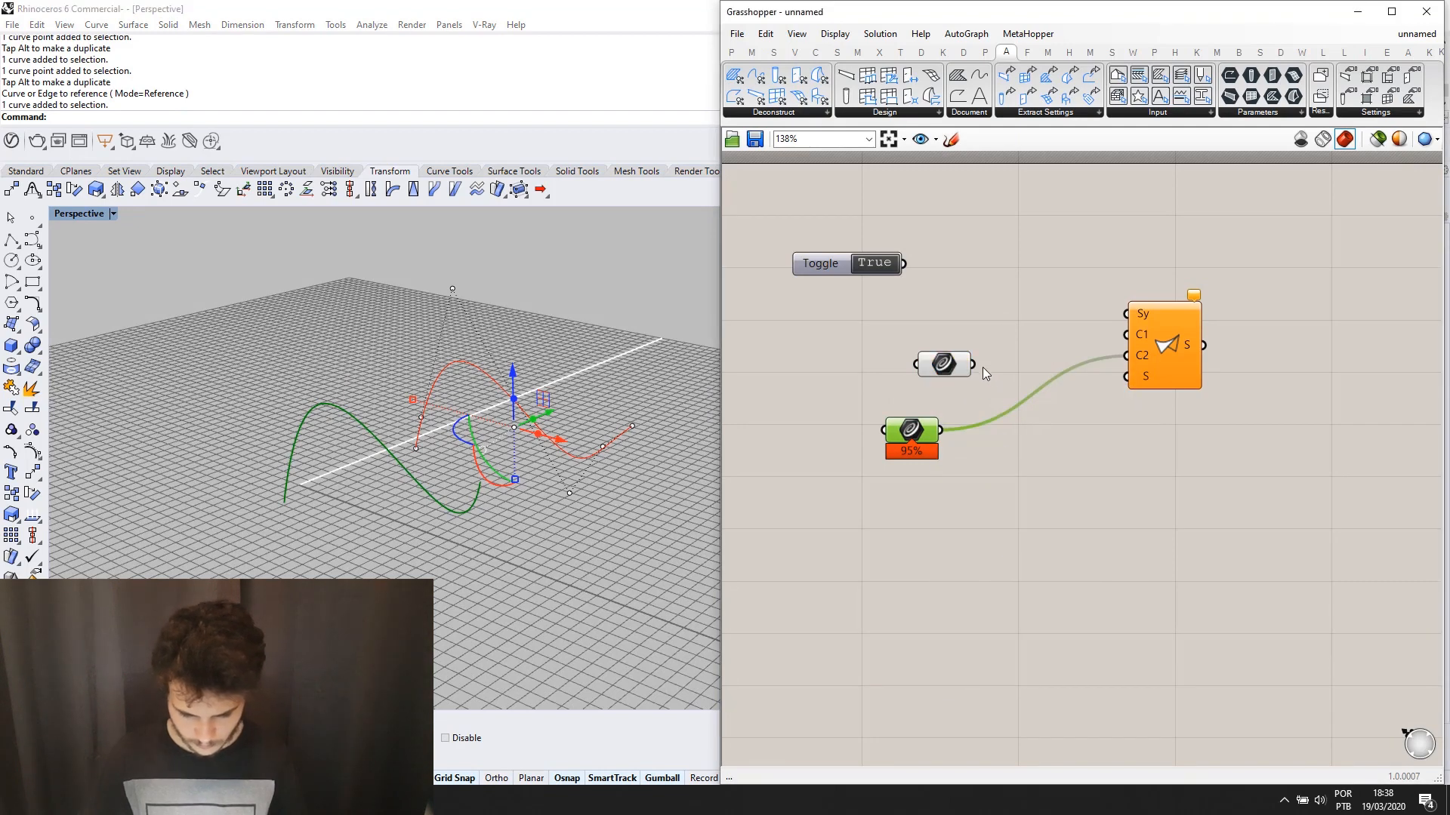
Wire the second Curve parameter into Shell Ruled's C1 input and inspect the ruled shell in the Perspective view.
drag(1054, 344, 1128, 334)
scroll(1132, 335, up, 2)
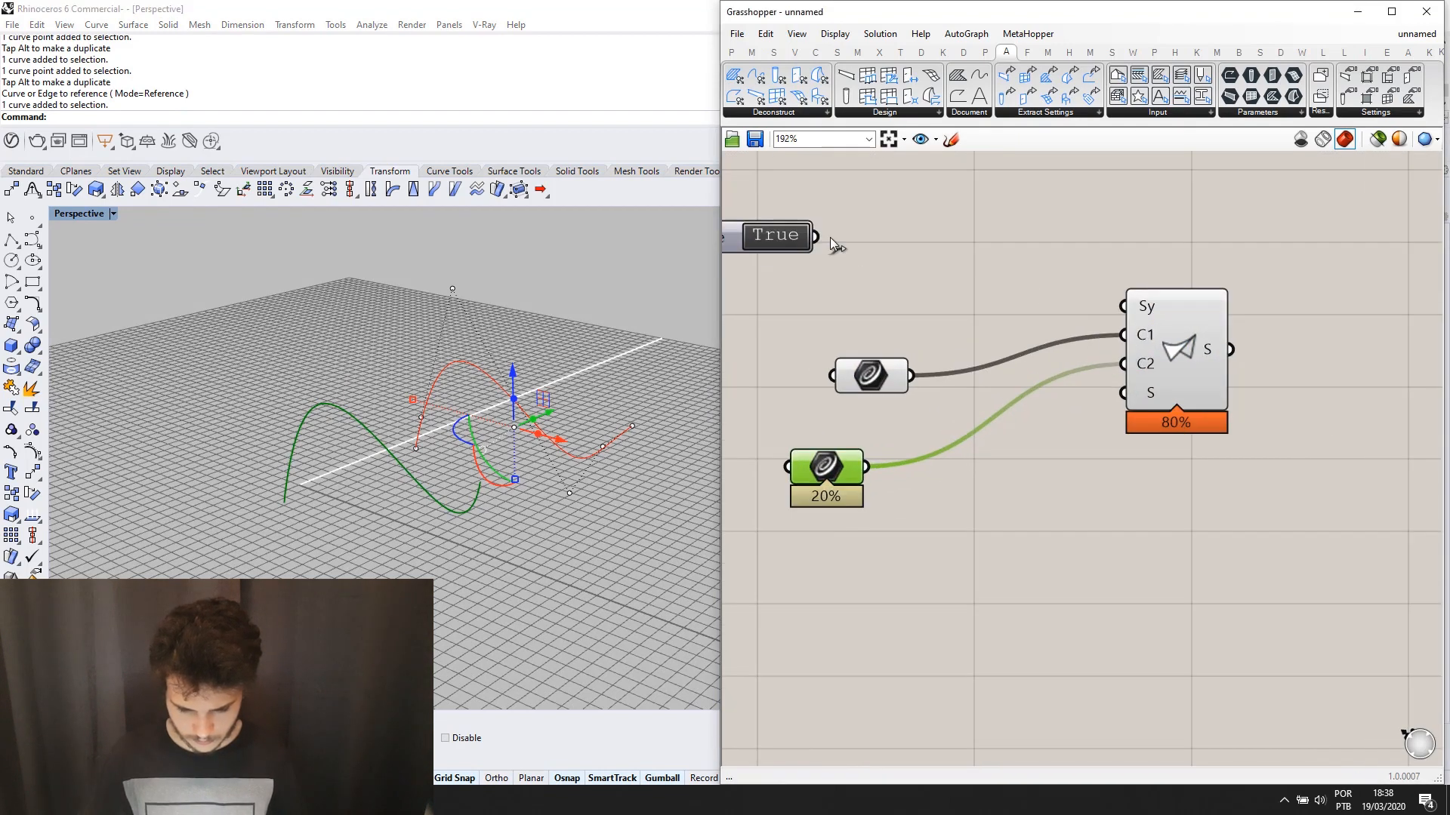
click(1267, 269)
scroll(1264, 270, down, 1)
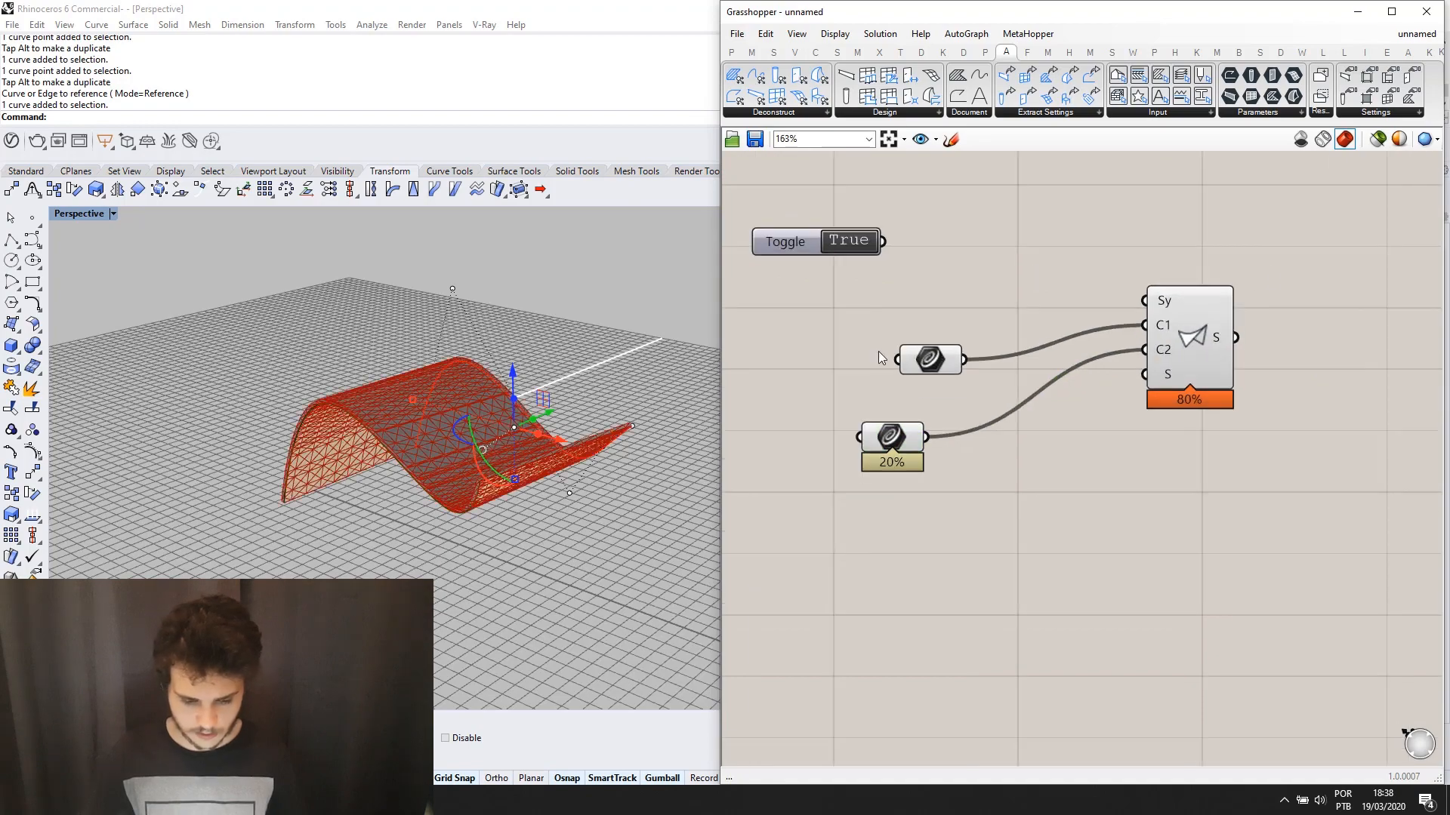
scroll(555, 451, up, 6)
right_drag(548, 451, 636, 425)
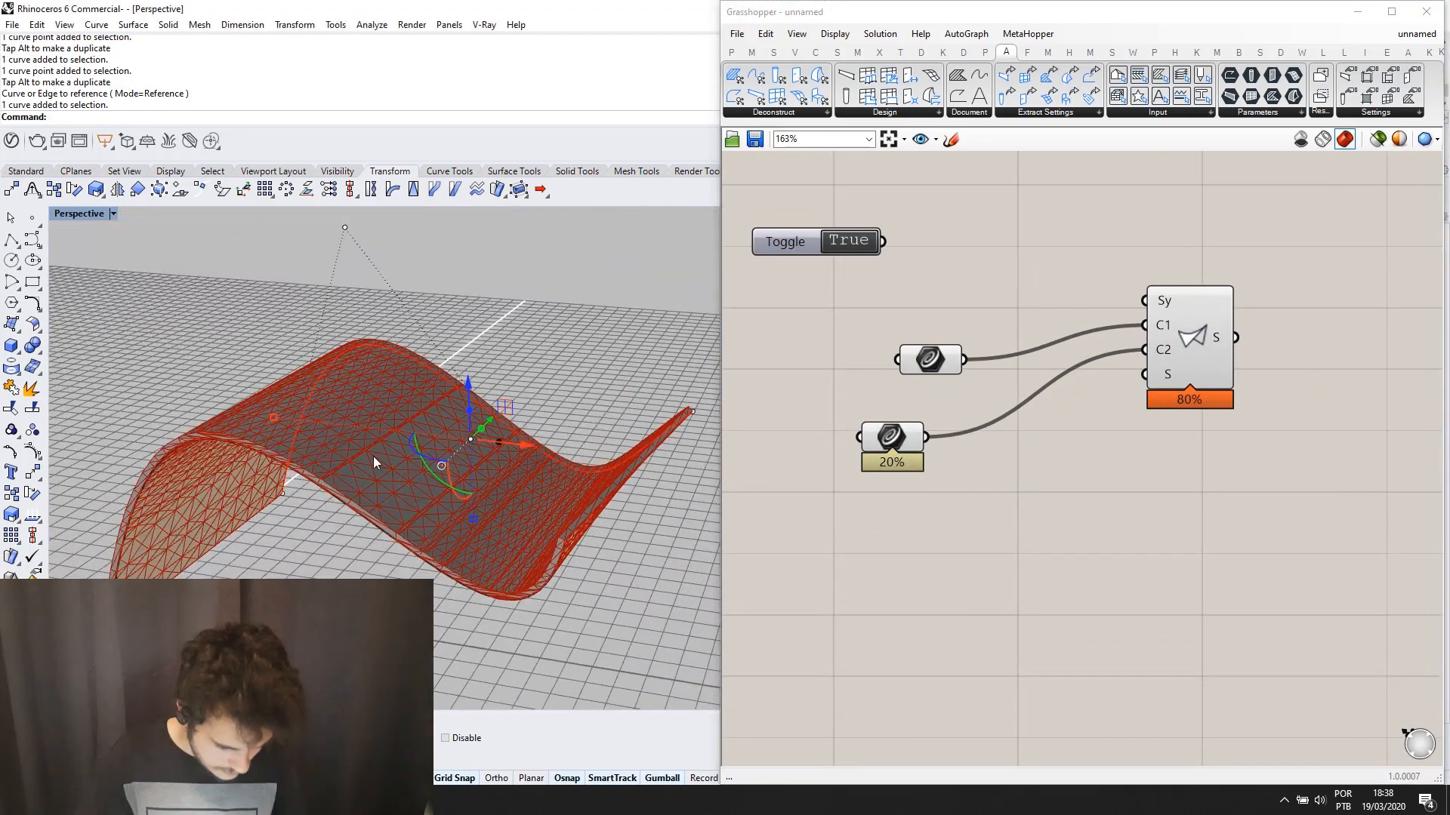
scroll(375, 457, up, 5)
scroll(390, 450, down, 5)
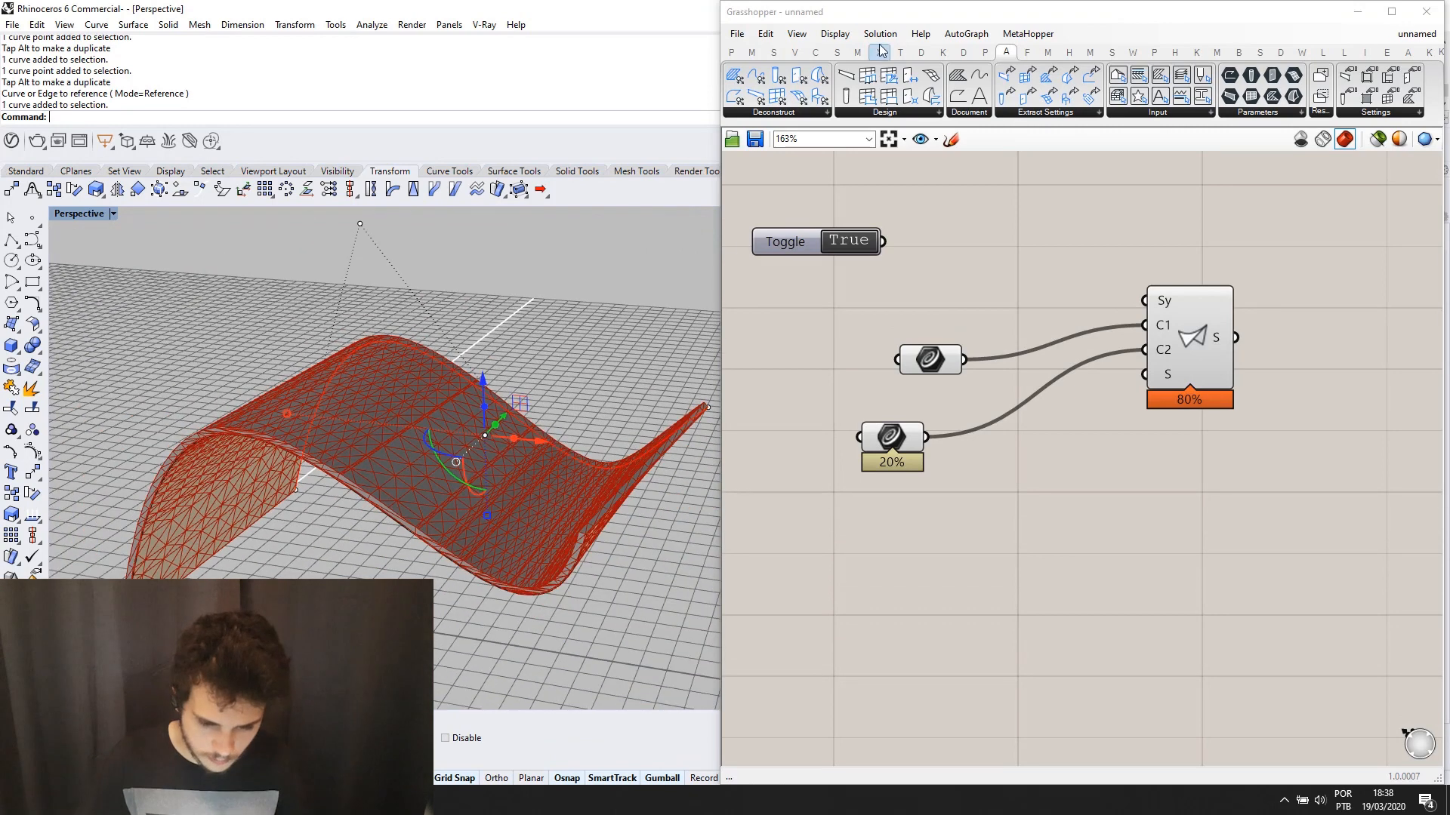
Turn off the mesh edge preview so the ruled shell is drawn without its triangulation.
click(835, 33)
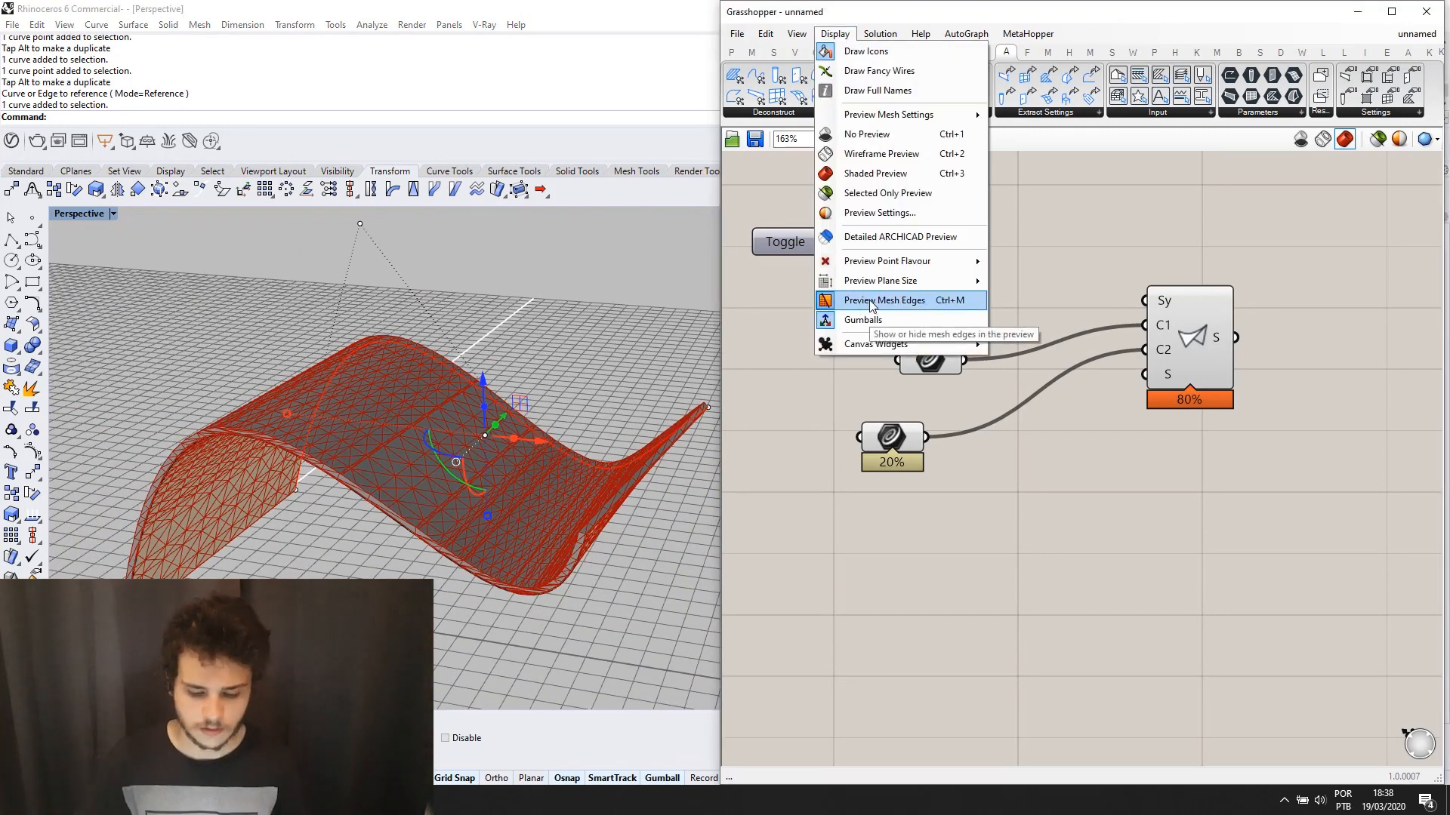
click(825, 305)
right_drag(655, 332, 718, 325)
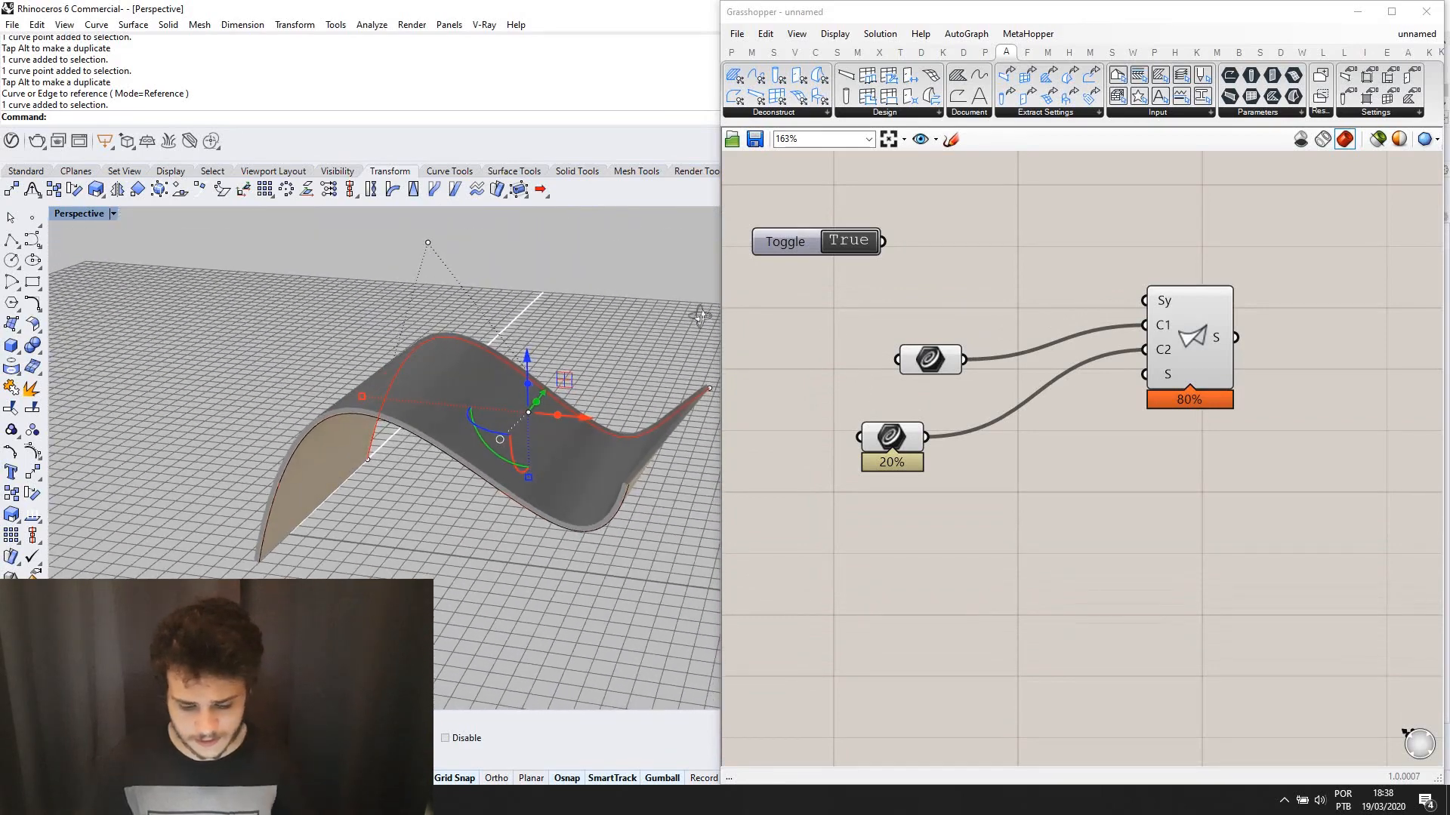
scroll(658, 375, down, 2)
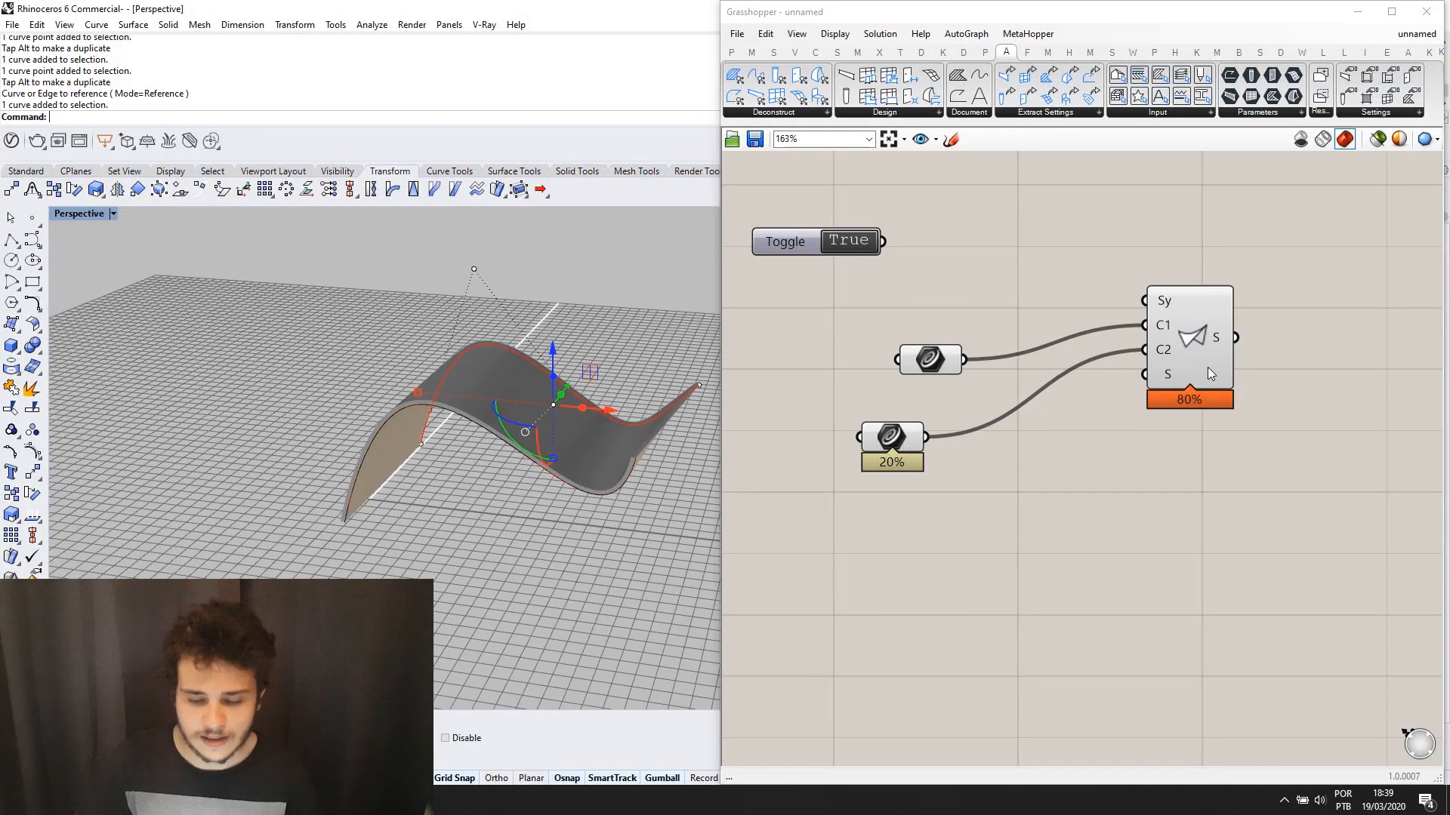
Deselect the Rhino curve in the Perspective view to leave the ruled shell shown without the gumball.
scroll(1207, 366, down, 2)
scroll(1202, 359, up, 2)
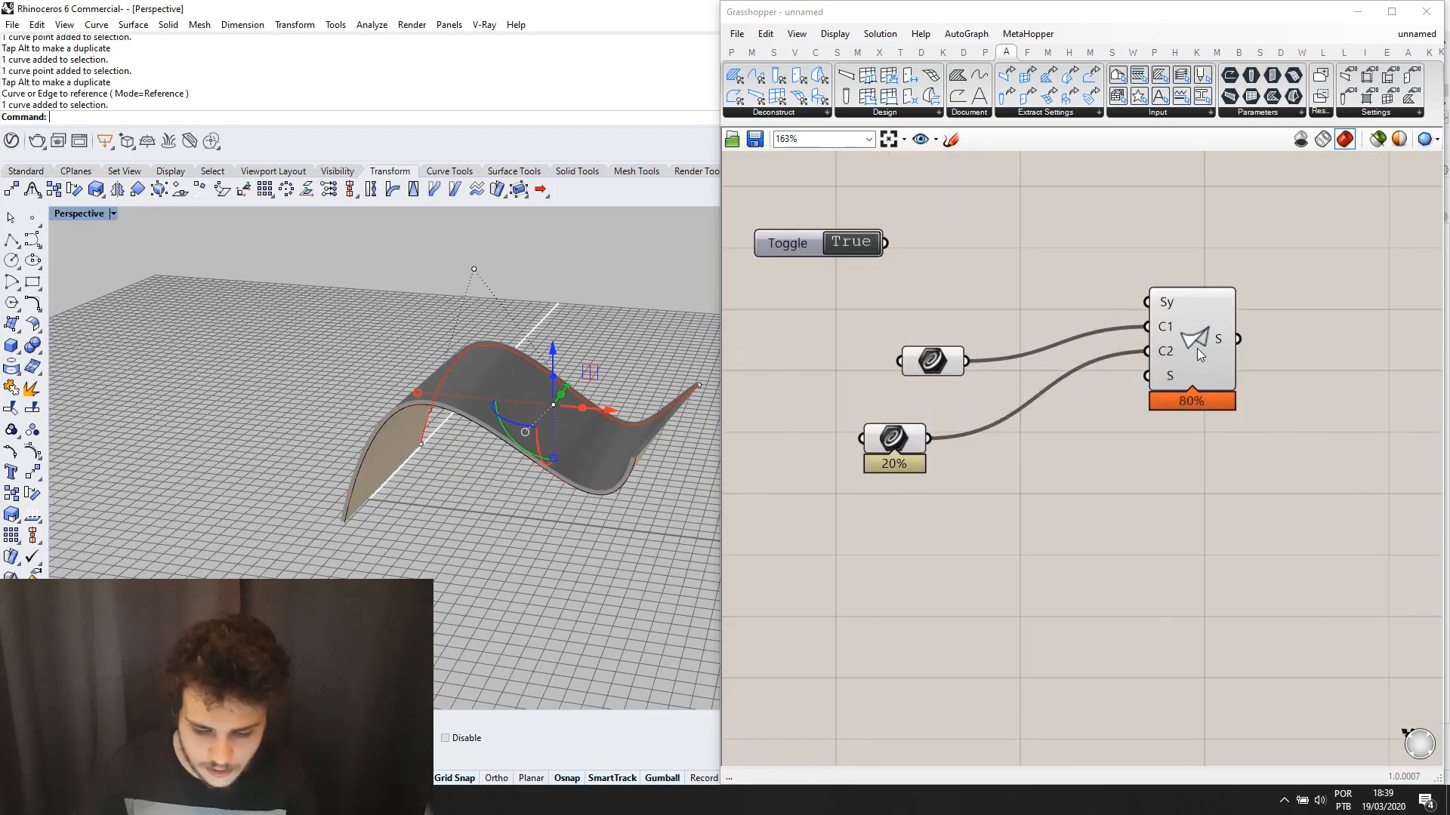
right_drag(1187, 314, 1192, 346)
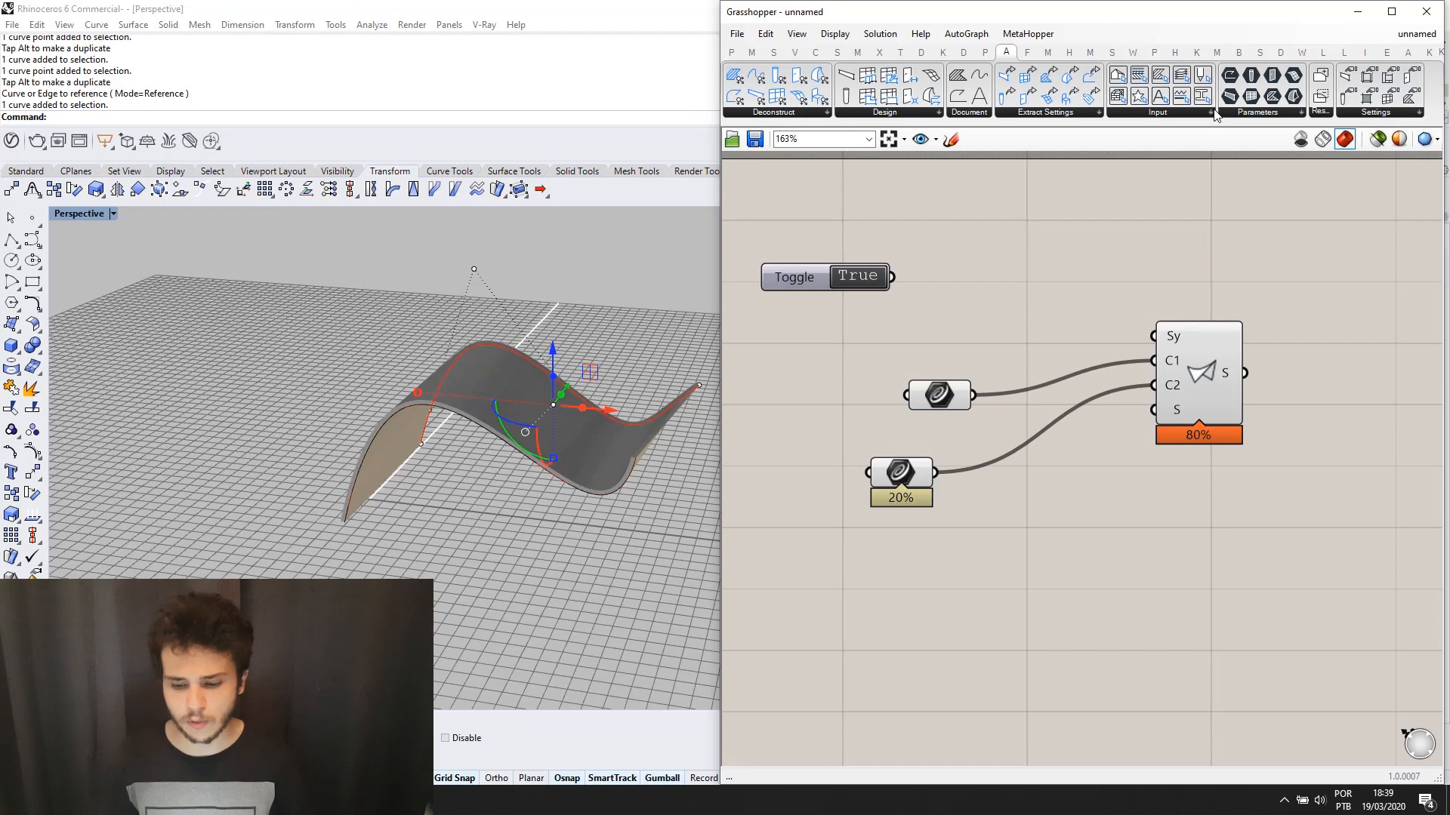
scroll(1152, 238, down, 1)
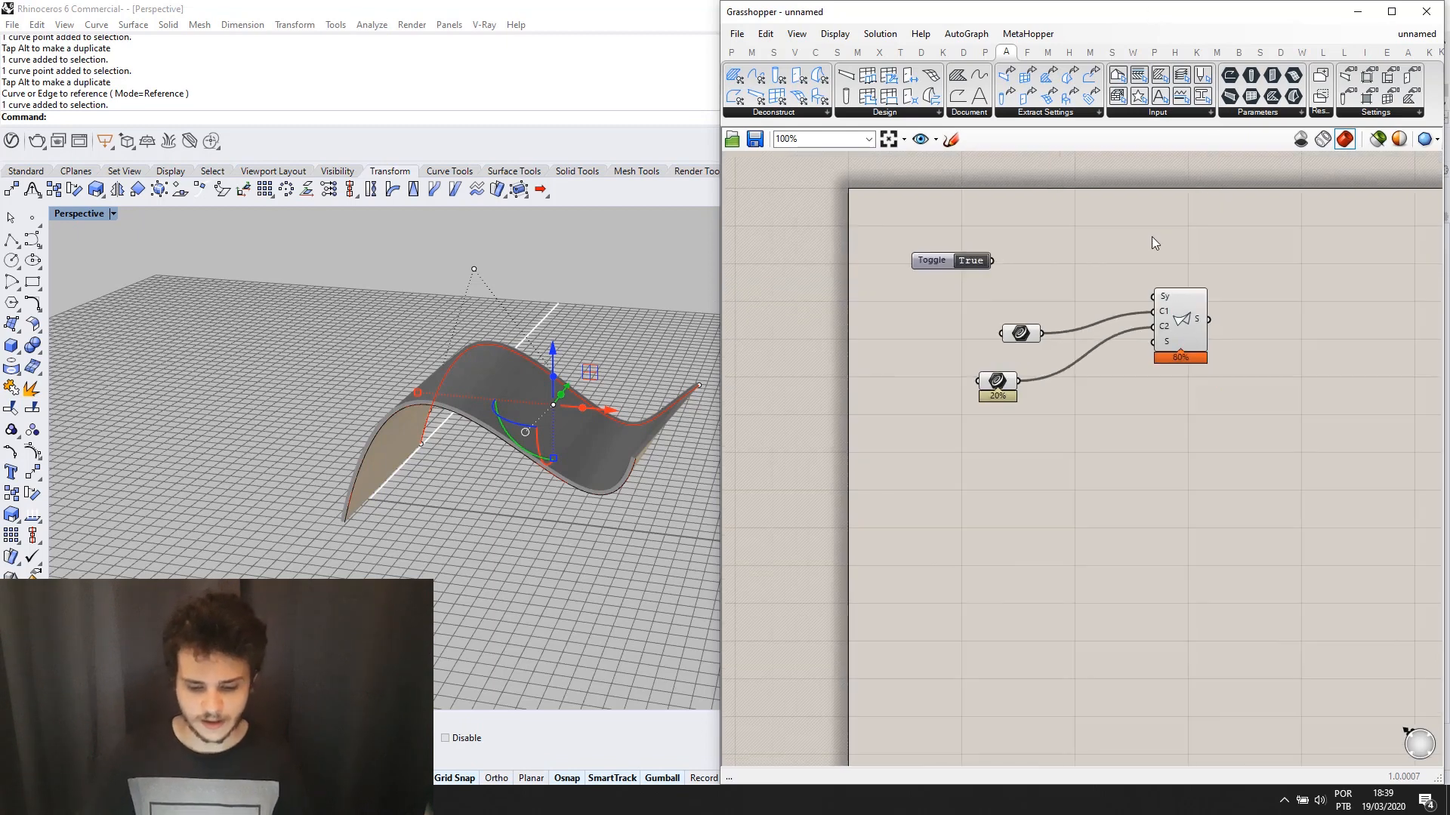
click(534, 388)
scroll(760, 324, down, 4)
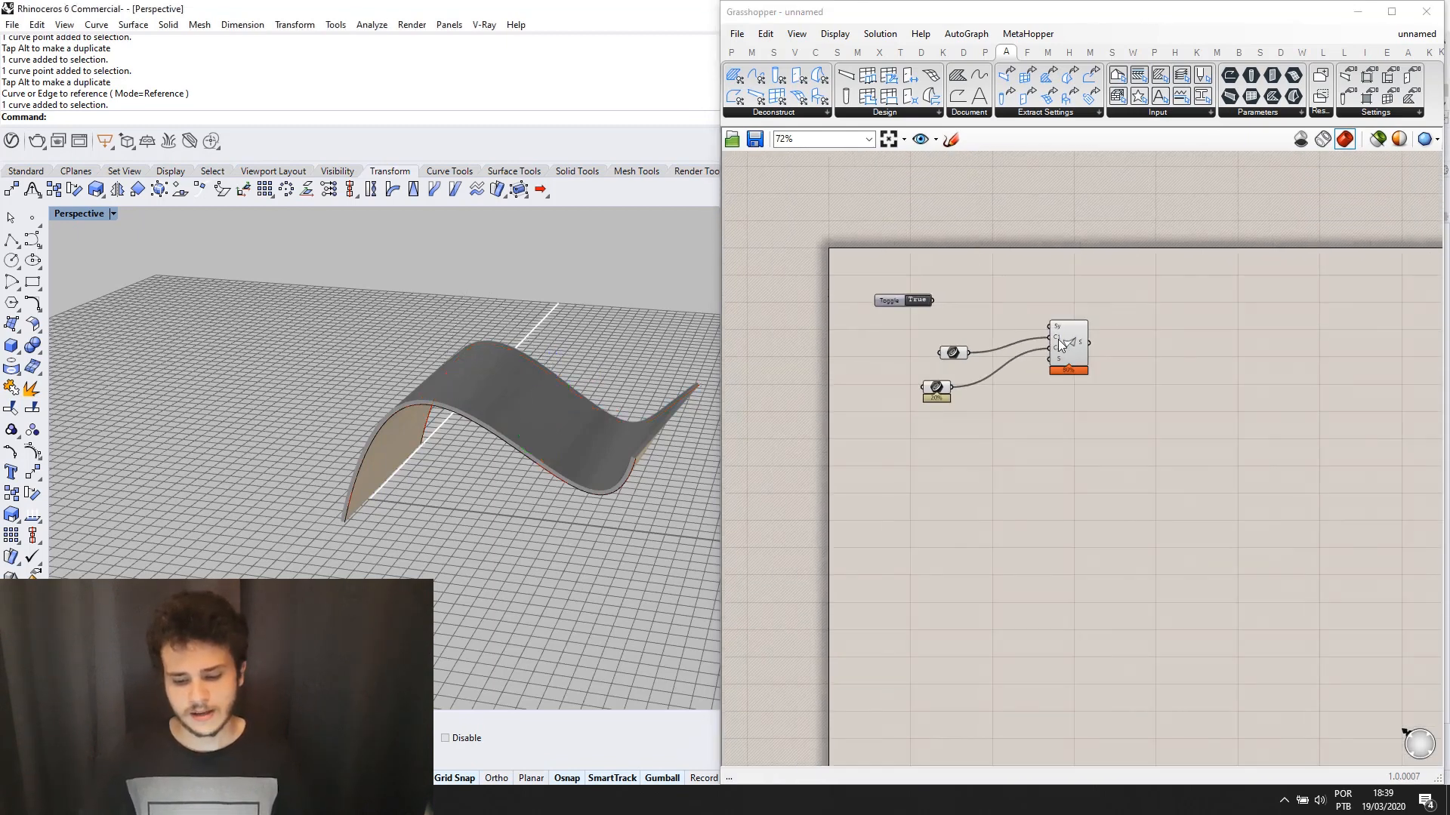
scroll(1109, 364, up, 1)
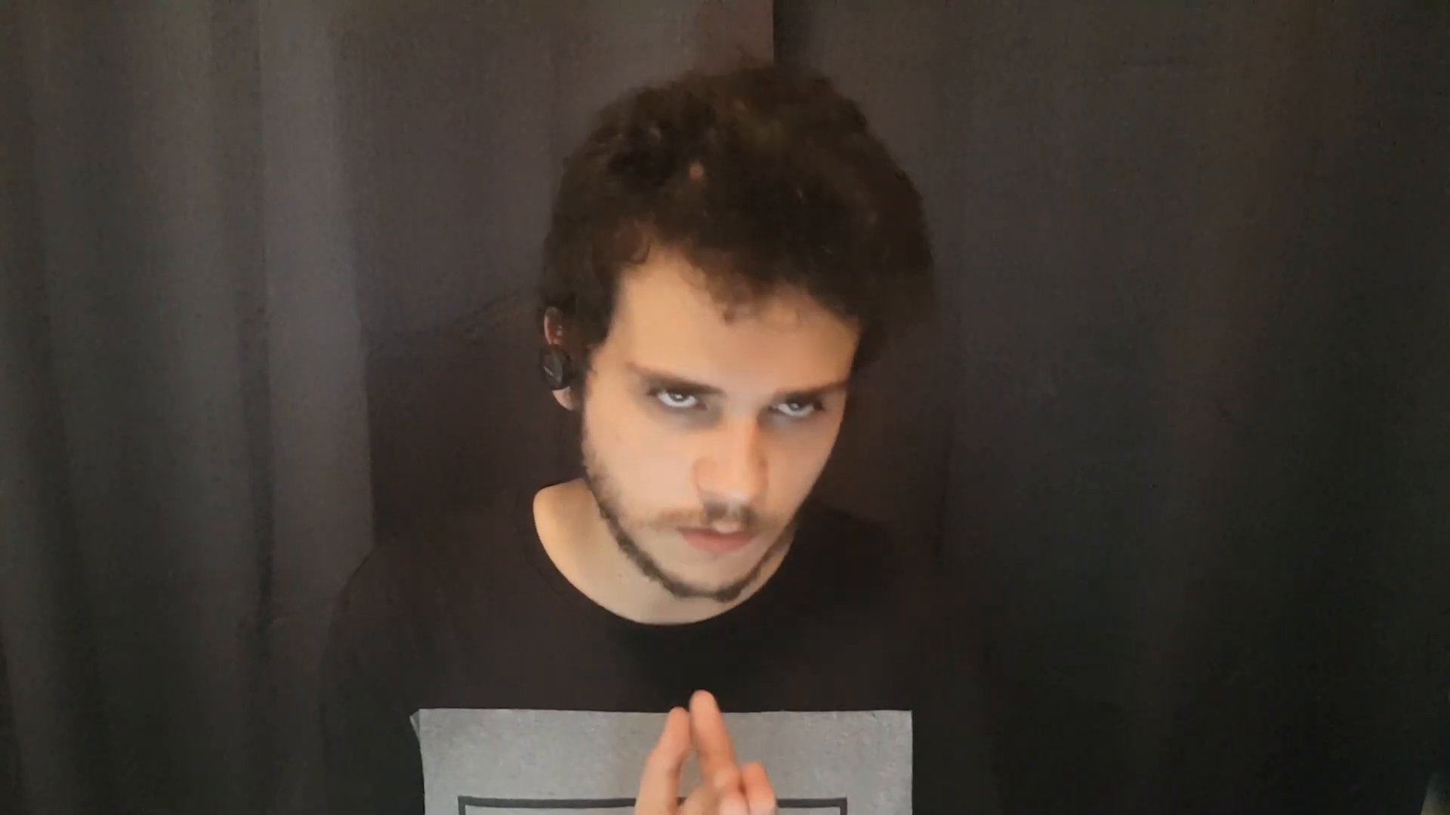